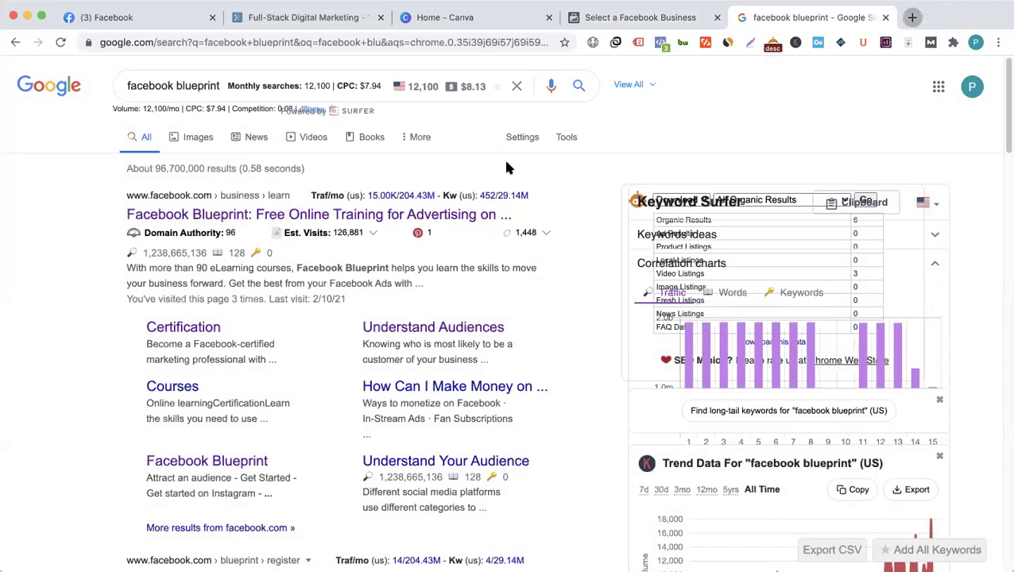
- Search Google in a new tab with the site: operator for the site owner's personal website domain
{"action": "key", "text": "ctrl+t"}
{"action": "type", "text": "pij"}
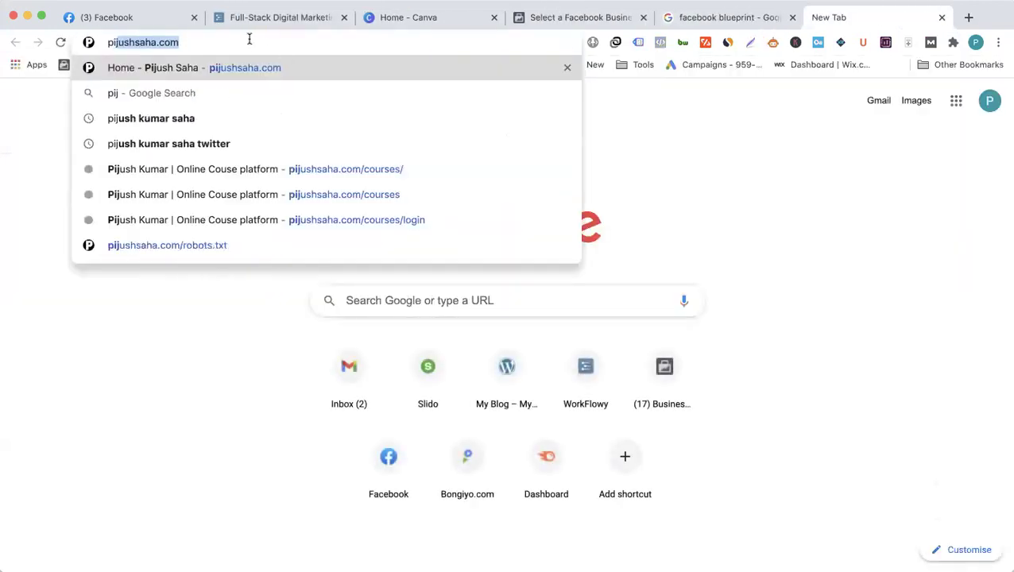
{"action": "type", "text": "ushsaha"}
{"action": "key", "text": "super+a"}
{"action": "key", "text": "super+c"}
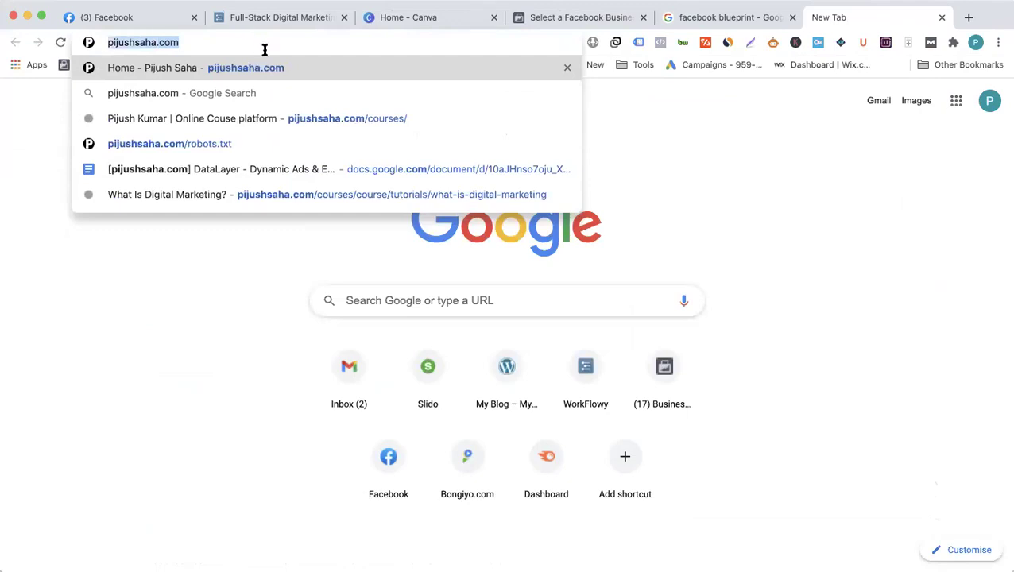
{"action": "type", "text": "si"}
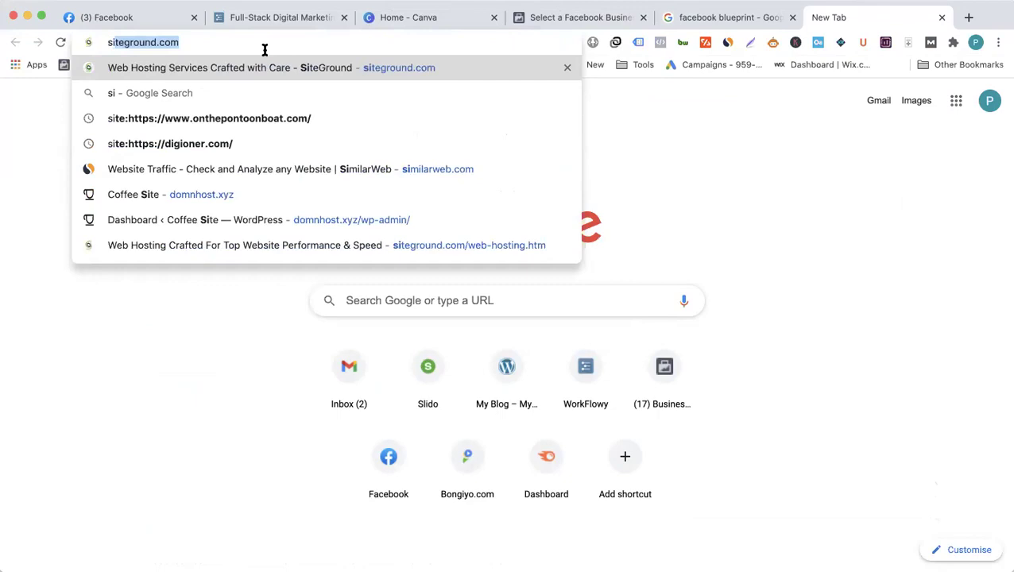
{"action": "type", "text": "te:"}
{"action": "key", "text": "super+v"}
{"action": "key", "text": "Return"}
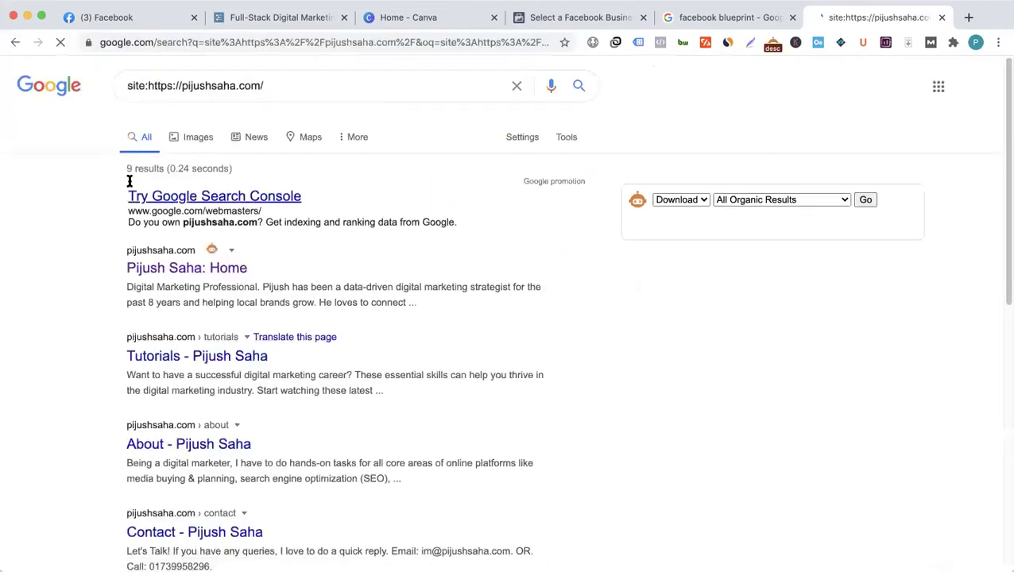
- Examine the result count and the list of indexed pages for the website
{"action": "left_click_drag", "start_coordinate": [127, 168], "coordinate": [164, 168]}
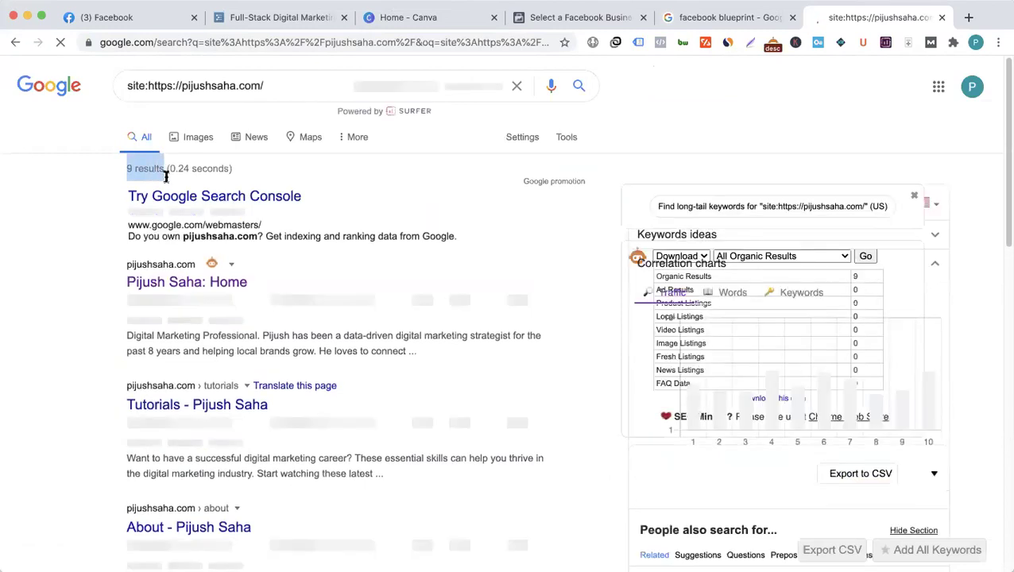
{"action": "scroll", "coordinate": [169, 344], "scroll_direction": "down", "scroll_amount": 5}
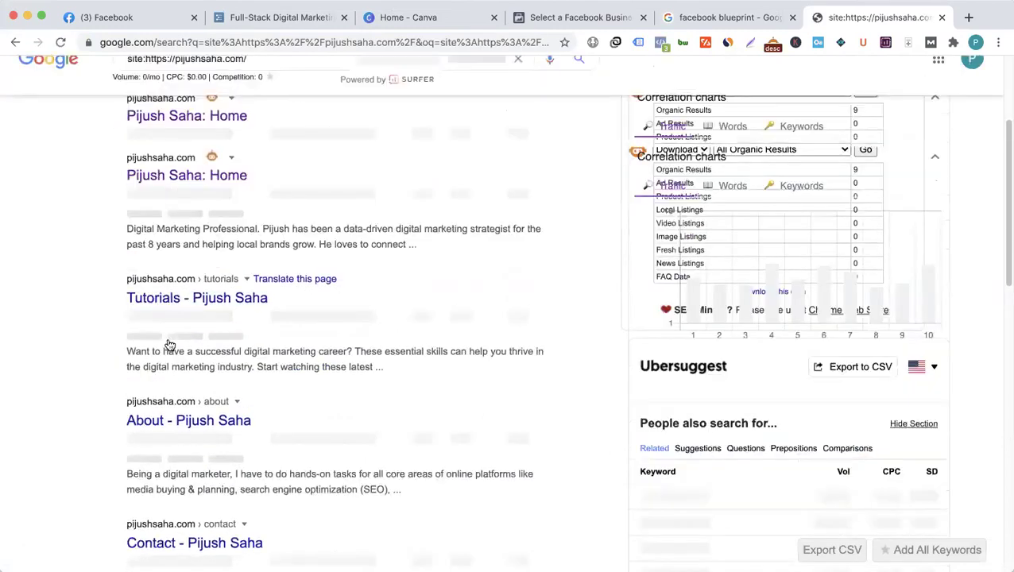
{"action": "scroll", "coordinate": [169, 344], "scroll_direction": "down", "scroll_amount": 3}
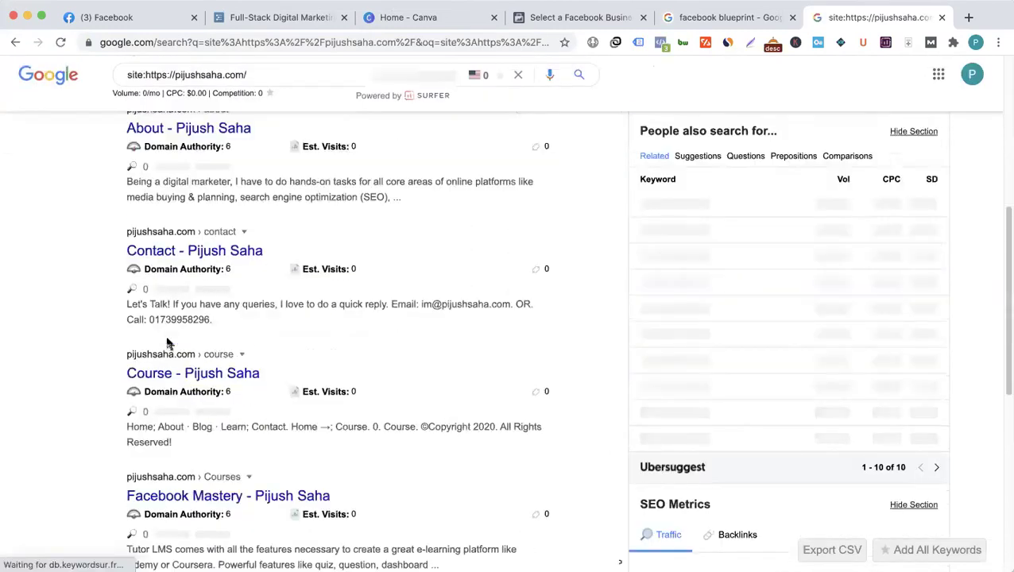
{"action": "scroll", "coordinate": [169, 344], "scroll_direction": "down", "scroll_amount": 4}
{"action": "scroll", "coordinate": [189, 304], "scroll_direction": "down", "scroll_amount": 1}
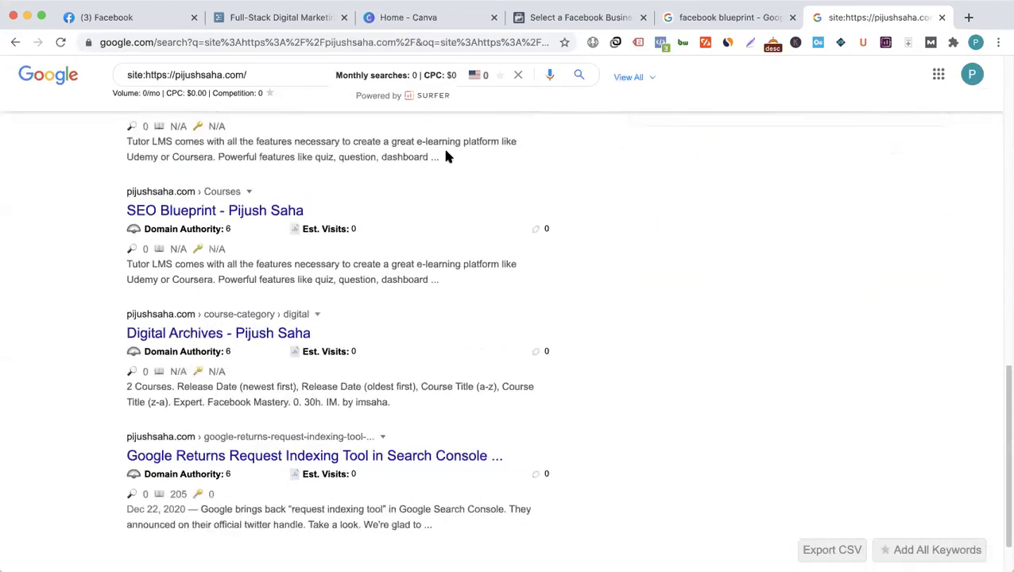
{"action": "scroll", "coordinate": [441, 145], "scroll_direction": "up", "scroll_amount": 3}
{"action": "scroll", "coordinate": [392, 250], "scroll_direction": "up", "scroll_amount": 7}
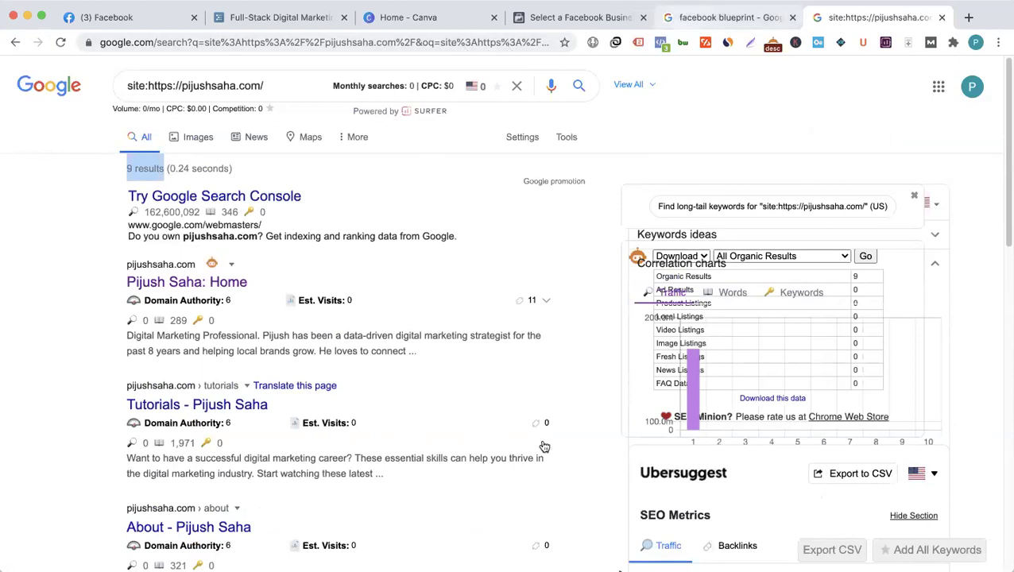
- View the Business Manager business selection page and the Facebook Ads section of the Full-Stack Digital Marketing outline
{"action": "key", "text": "ctrl+shift+Tab"}
{"action": "left_click", "coordinate": [592, 17]}
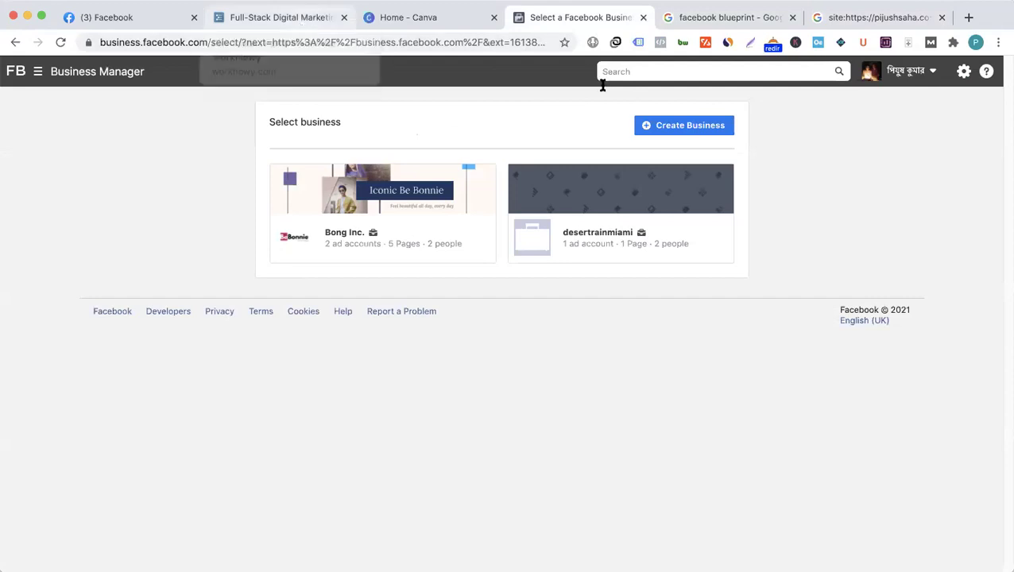
{"action": "left_click", "coordinate": [304, 20]}
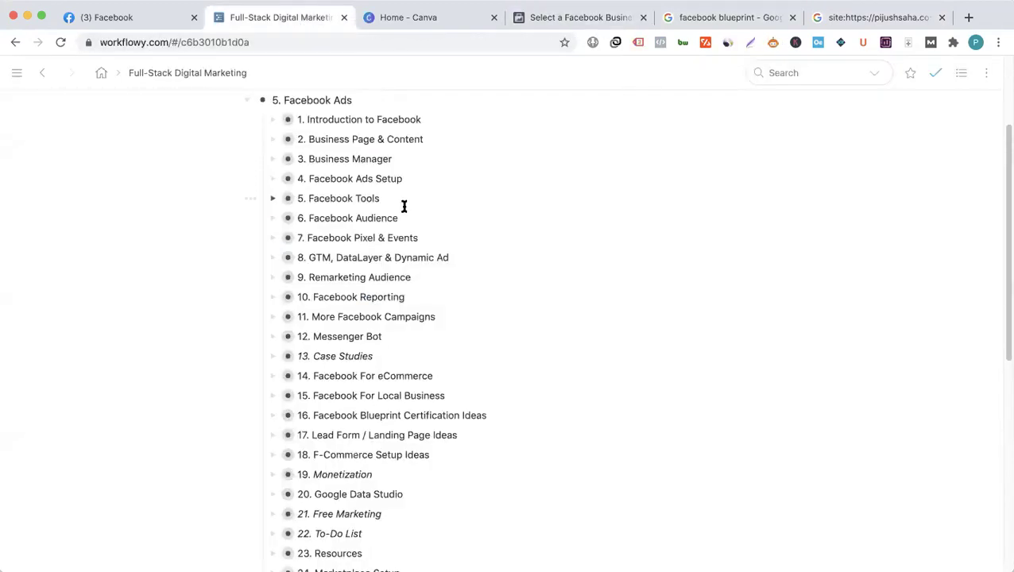
{"action": "key", "text": "super+4"}
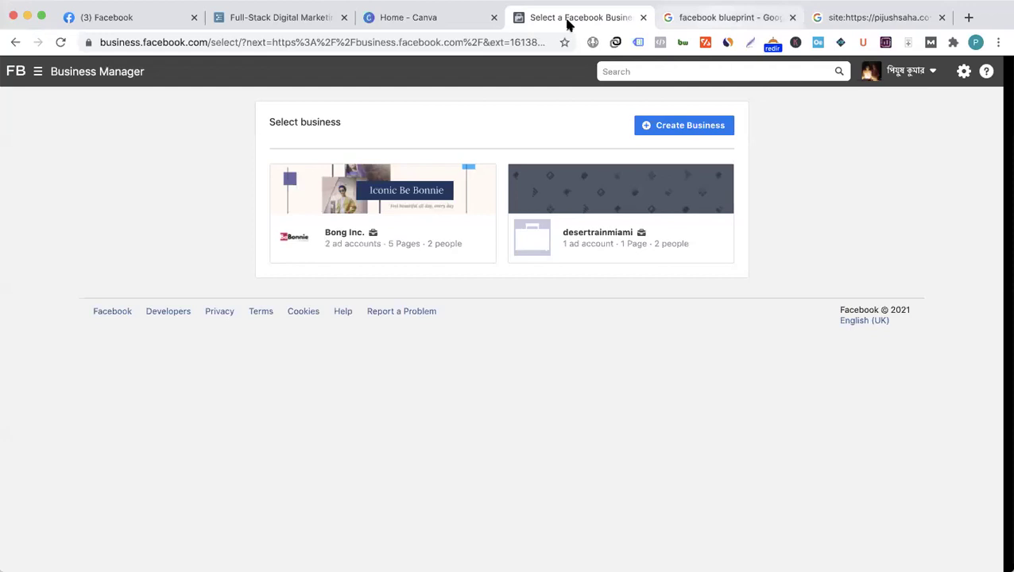
- Open the Facebook Blueprint free online training result from the existing "facebook blueprint" search
{"action": "key", "text": "super+5"}
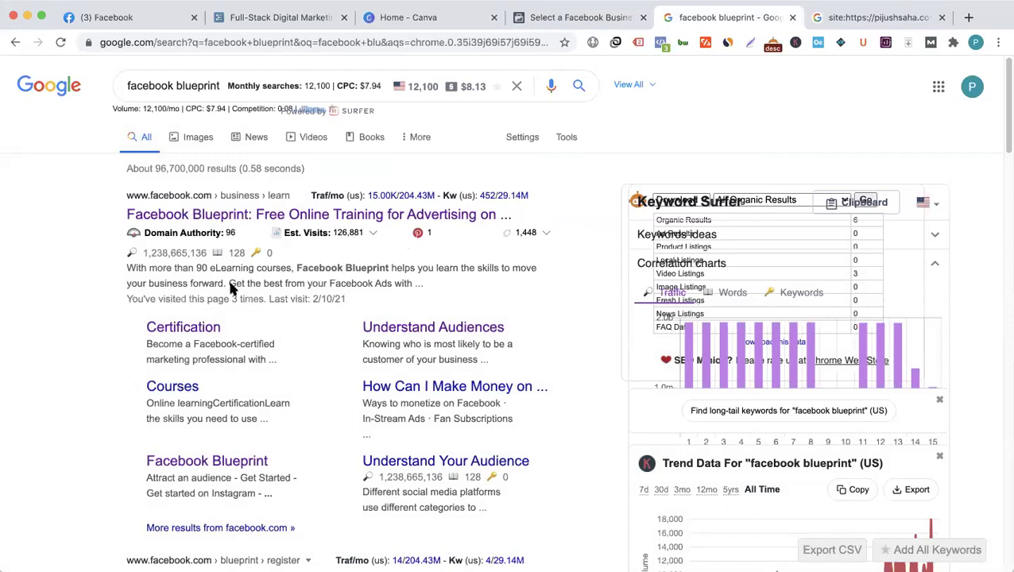
{"action": "scroll", "coordinate": [190, 272], "scroll_direction": "down", "scroll_amount": 1}
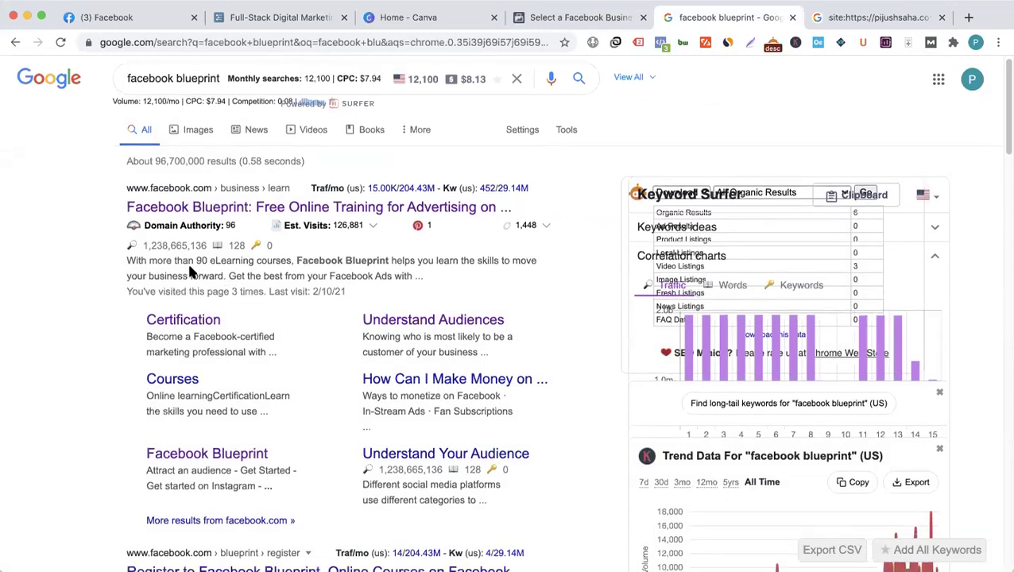
{"action": "left_click", "coordinate": [192, 210]}
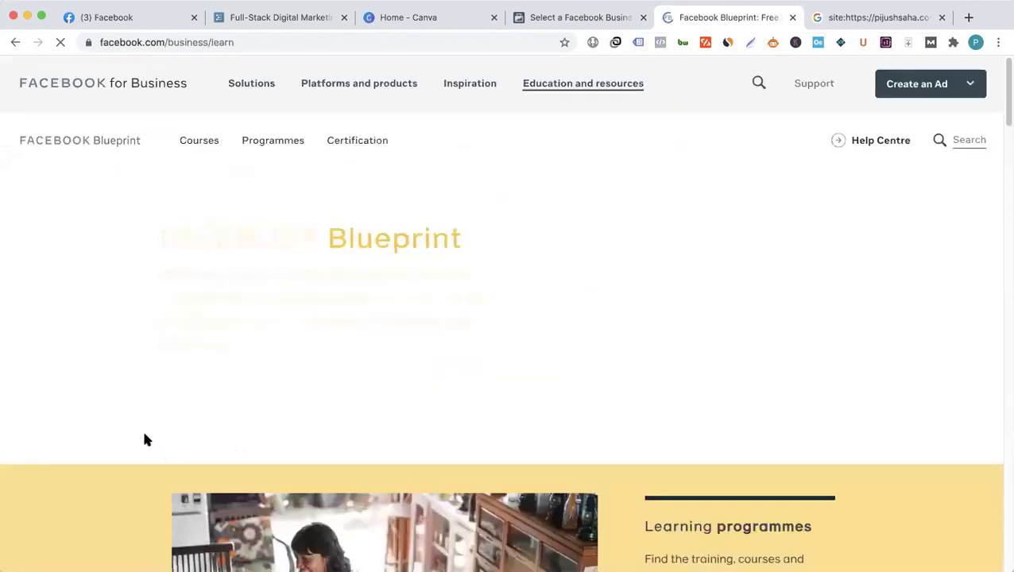
- Look through the Blueprint page's free courses, learning programmes, recommended and featured lessons, and return to the search results
{"action": "scroll", "coordinate": [138, 431], "scroll_direction": "down", "scroll_amount": 3}
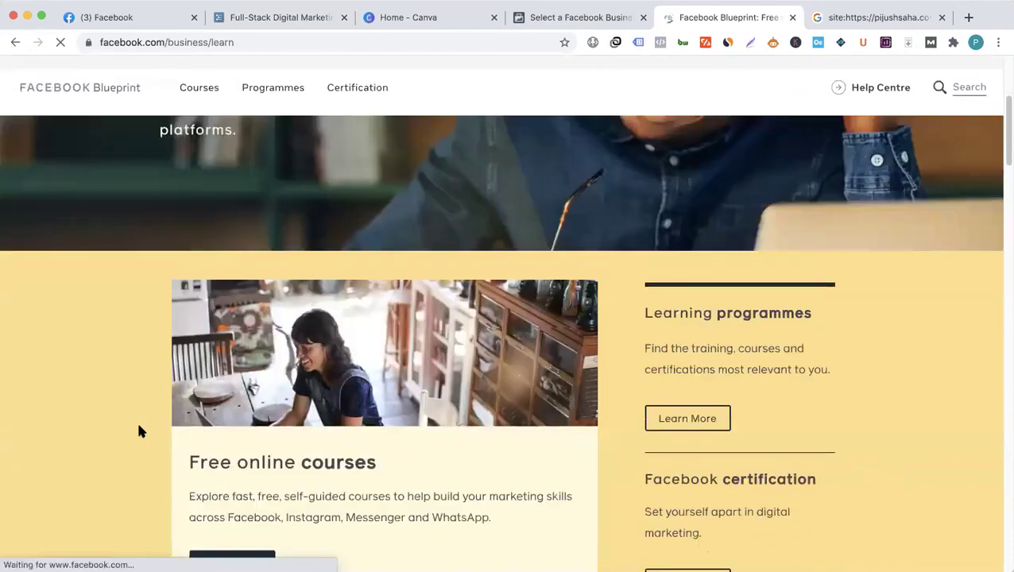
{"action": "scroll", "coordinate": [138, 431], "scroll_direction": "down", "scroll_amount": 3}
{"action": "scroll", "coordinate": [120, 362], "scroll_direction": "down", "scroll_amount": 4}
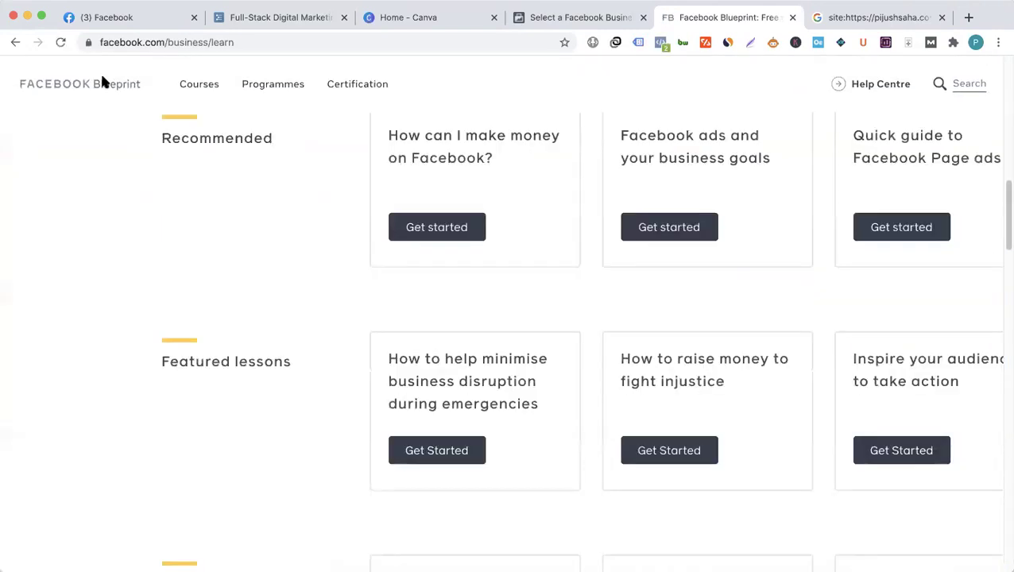
{"action": "scroll", "coordinate": [312, 280], "scroll_direction": "up", "scroll_amount": 1}
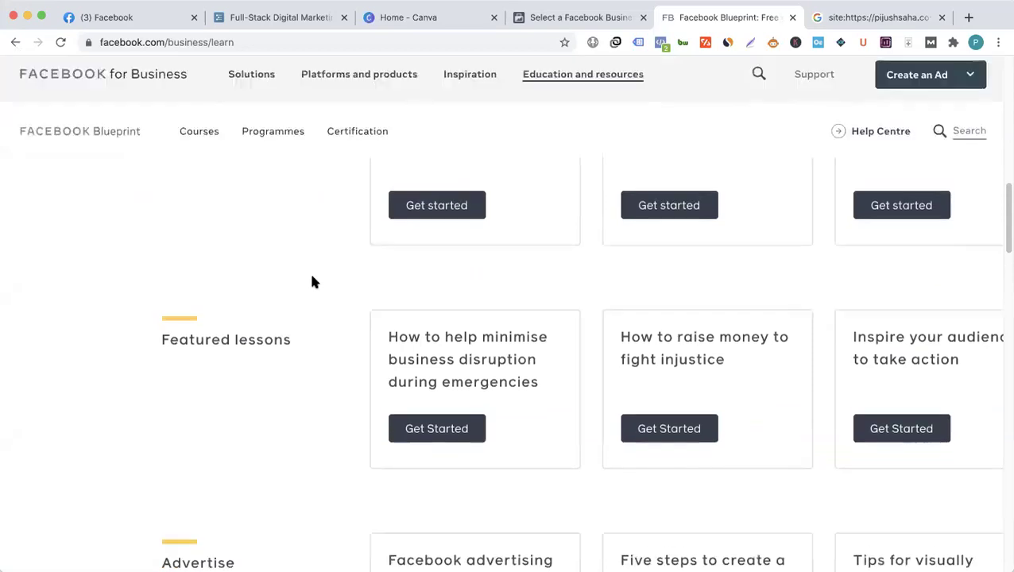
{"action": "scroll", "coordinate": [195, 290], "scroll_direction": "up", "scroll_amount": 2}
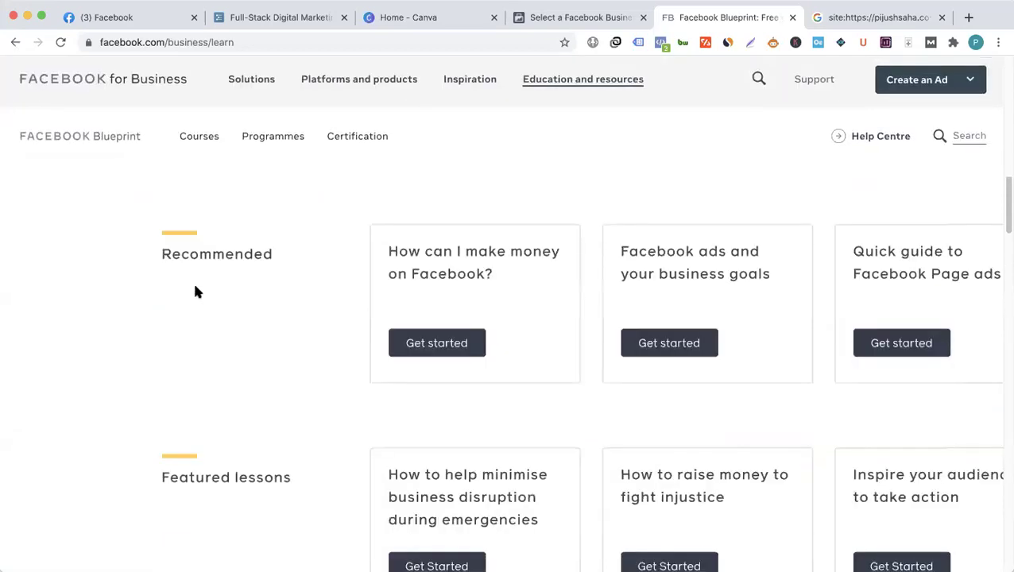
{"action": "scroll", "coordinate": [197, 292], "scroll_direction": "up", "scroll_amount": 4}
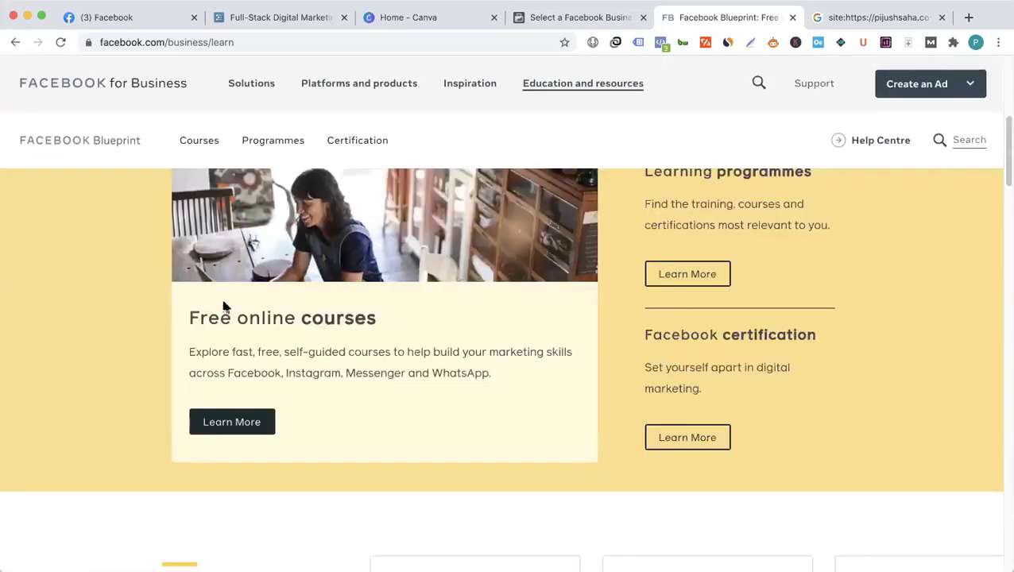
{"action": "scroll", "coordinate": [223, 307], "scroll_direction": "up", "scroll_amount": 4}
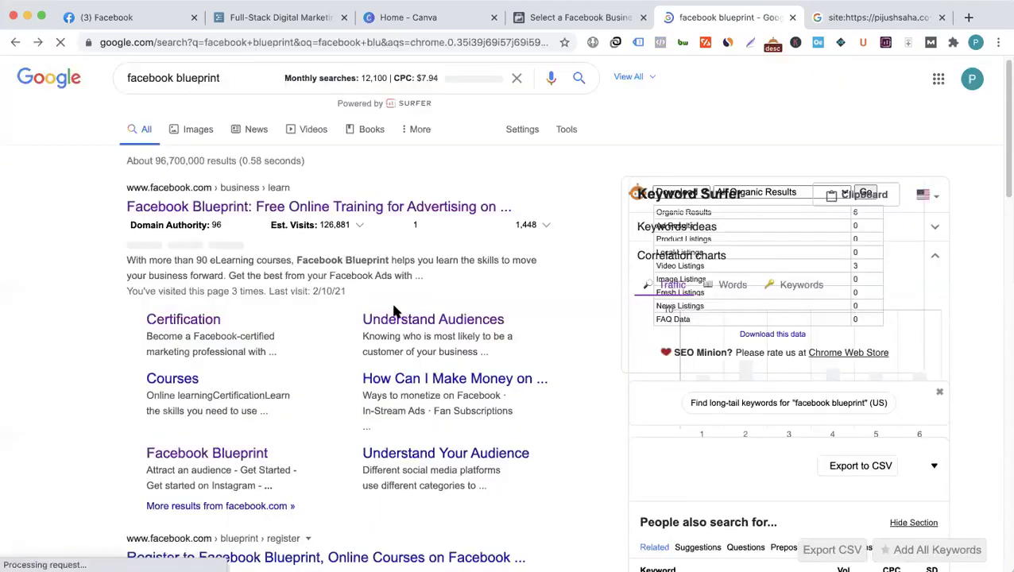
- Open the Facebook certification page and look through its associate and professional exam cards
{"action": "left_click", "coordinate": [393, 310]}
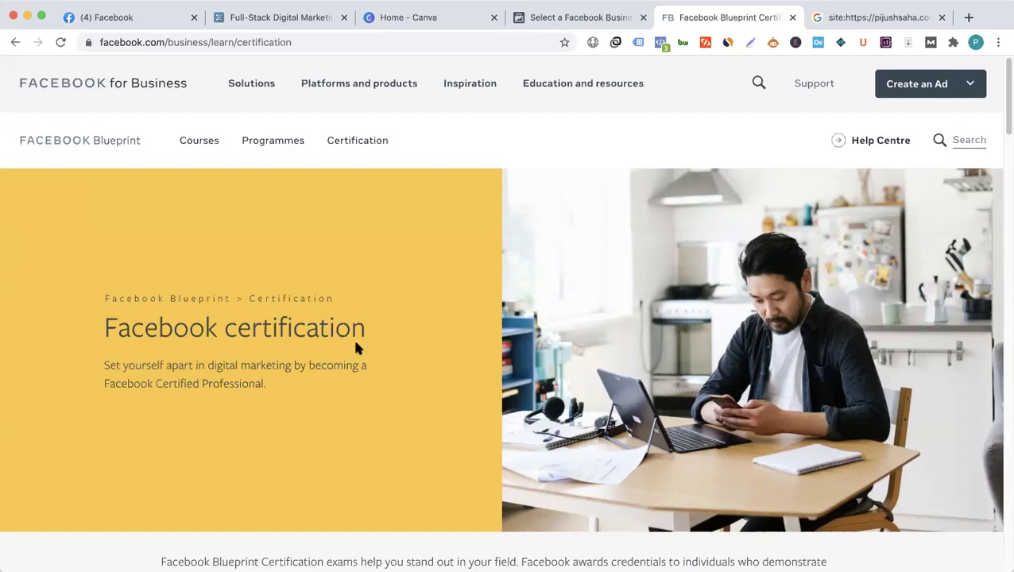
{"action": "scroll", "coordinate": [350, 340], "scroll_direction": "down", "scroll_amount": 1}
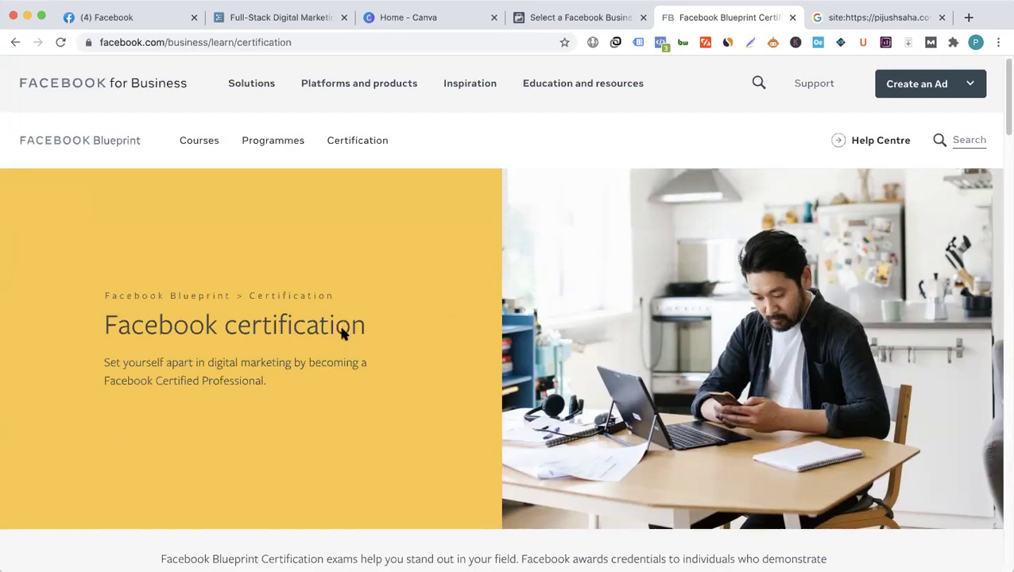
{"action": "scroll", "coordinate": [341, 333], "scroll_direction": "down", "scroll_amount": 5}
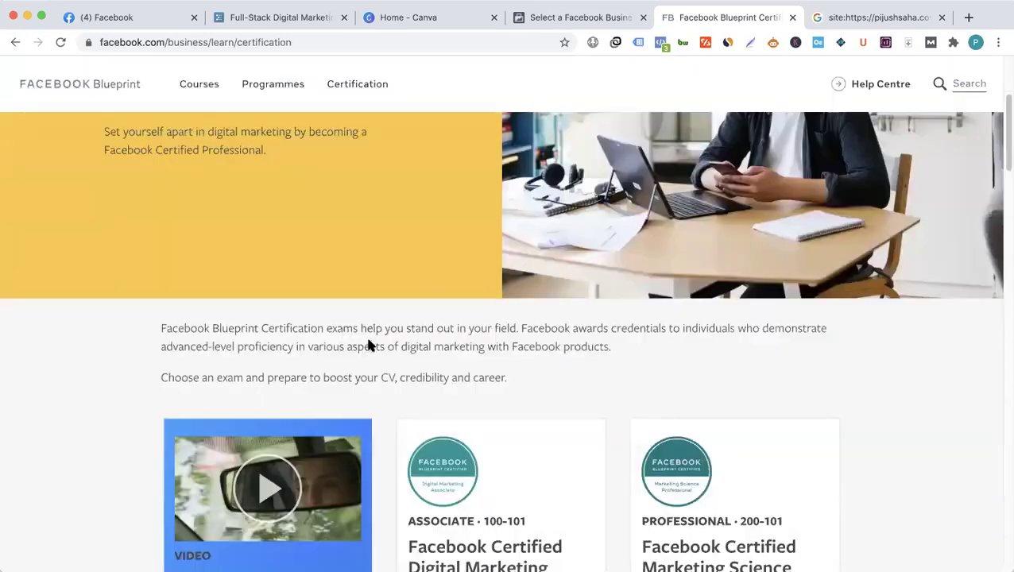
{"action": "scroll", "coordinate": [368, 345], "scroll_direction": "down", "scroll_amount": 5}
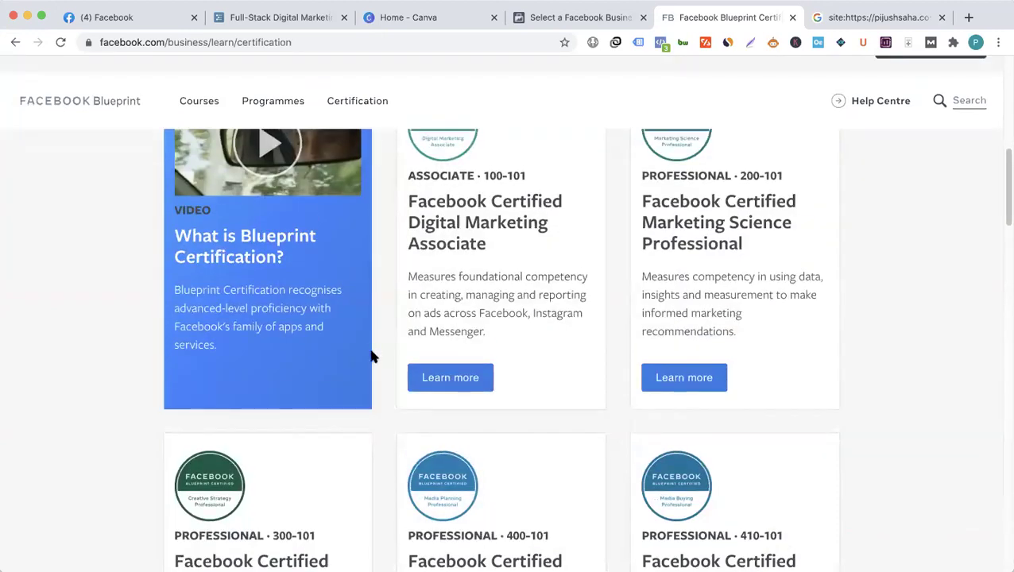
{"action": "scroll", "coordinate": [371, 349], "scroll_direction": "up", "scroll_amount": 2}
{"action": "scroll", "coordinate": [374, 357], "scroll_direction": "down", "scroll_amount": 2}
{"action": "scroll", "coordinate": [373, 356], "scroll_direction": "down", "scroll_amount": 2}
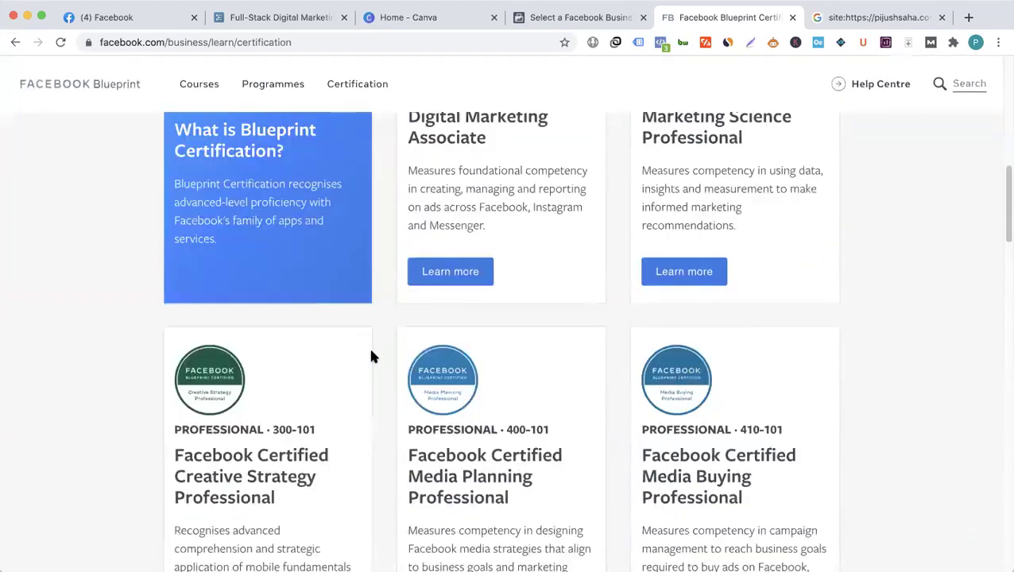
{"action": "scroll", "coordinate": [670, 285], "scroll_direction": "down", "scroll_amount": 4}
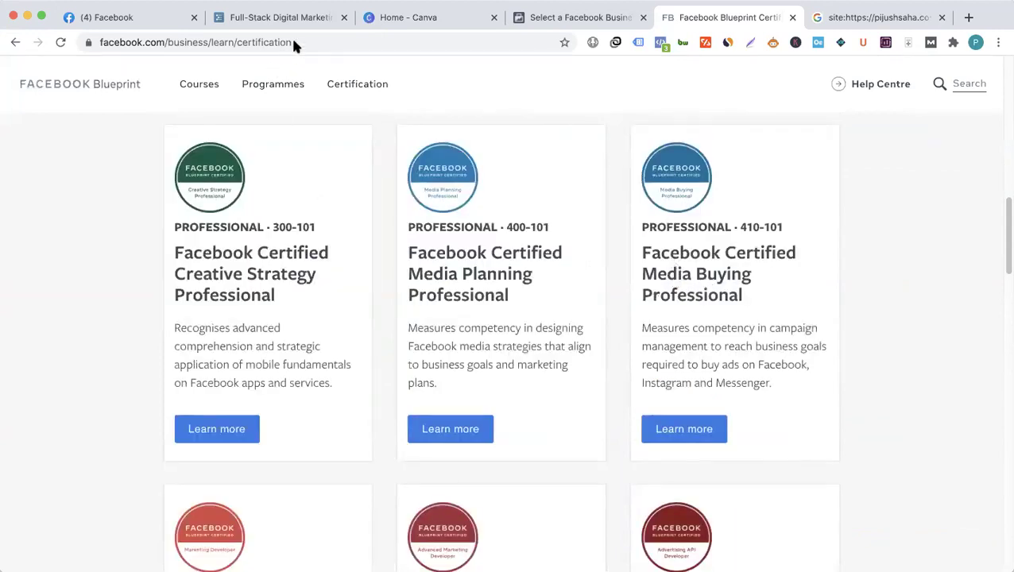
- Highlight "Media Planning" on the 400-101 exam card and "Digital Marketing Associate" on the 100-101 card
{"action": "key", "text": "super+l"}
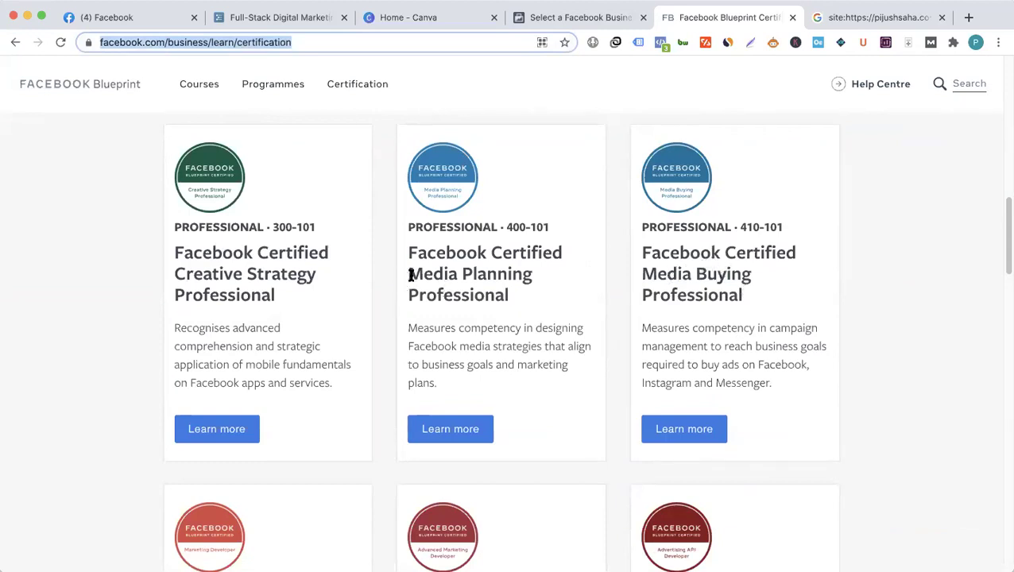
{"action": "left_click_drag", "start_coordinate": [410, 275], "coordinate": [542, 274]}
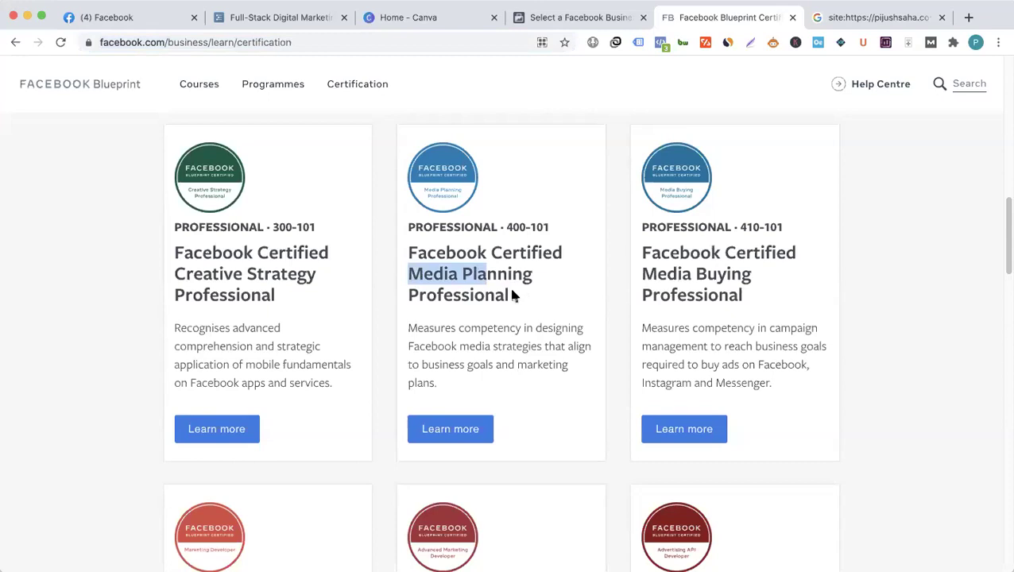
{"action": "scroll", "coordinate": [444, 335], "scroll_direction": "up", "scroll_amount": 3}
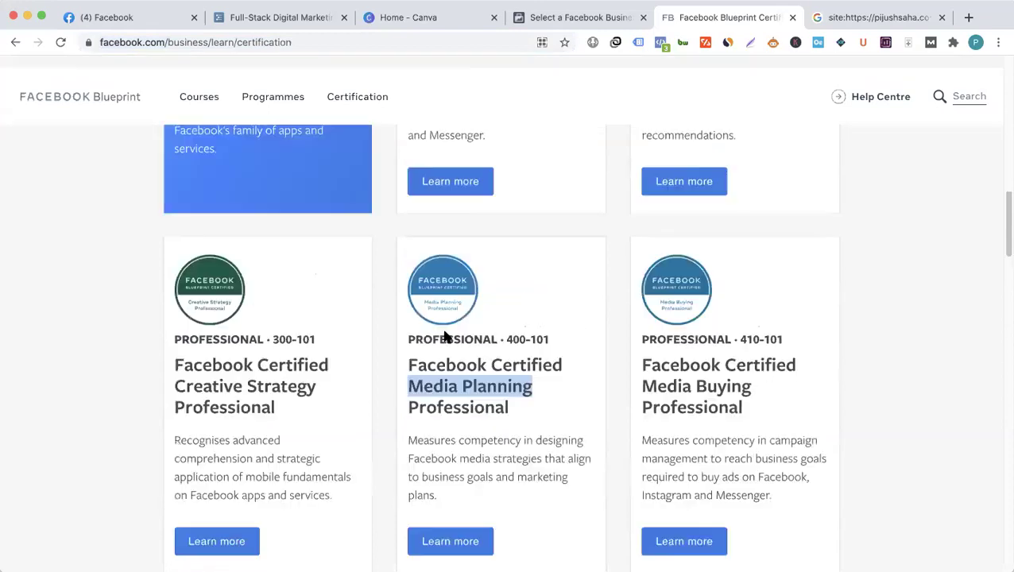
{"action": "scroll", "coordinate": [443, 334], "scroll_direction": "up", "scroll_amount": 5}
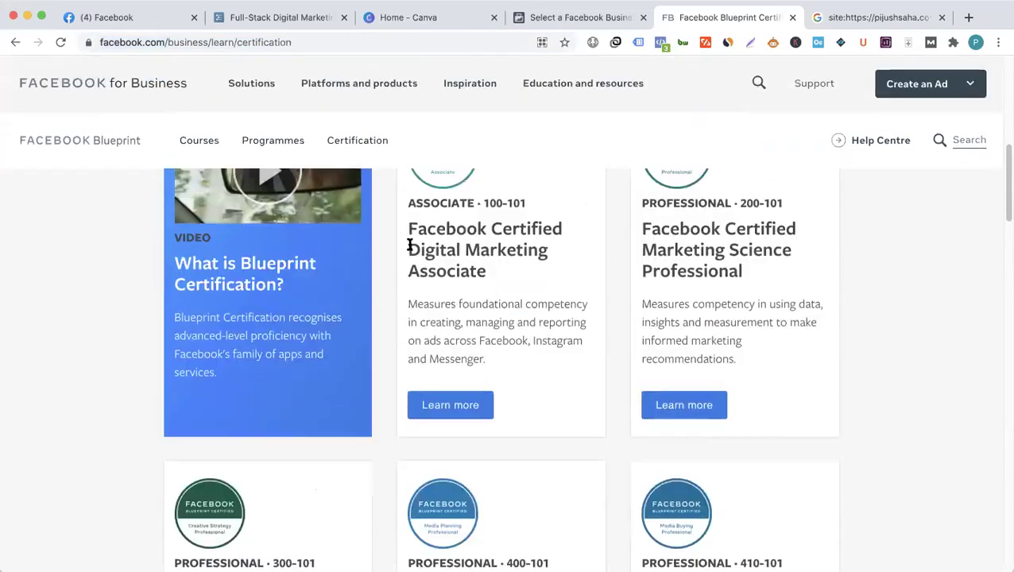
{"action": "left_click_drag", "start_coordinate": [408, 249], "coordinate": [519, 275]}
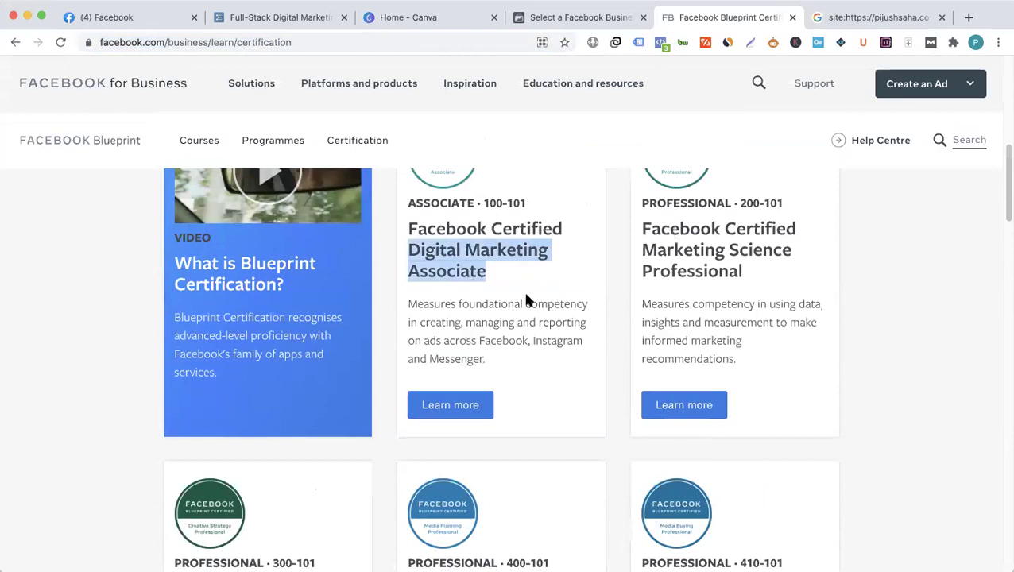
- Look through the remaining certification cards down to Facebook Certified Community Manager
{"action": "scroll", "coordinate": [524, 299], "scroll_direction": "down", "scroll_amount": 1}
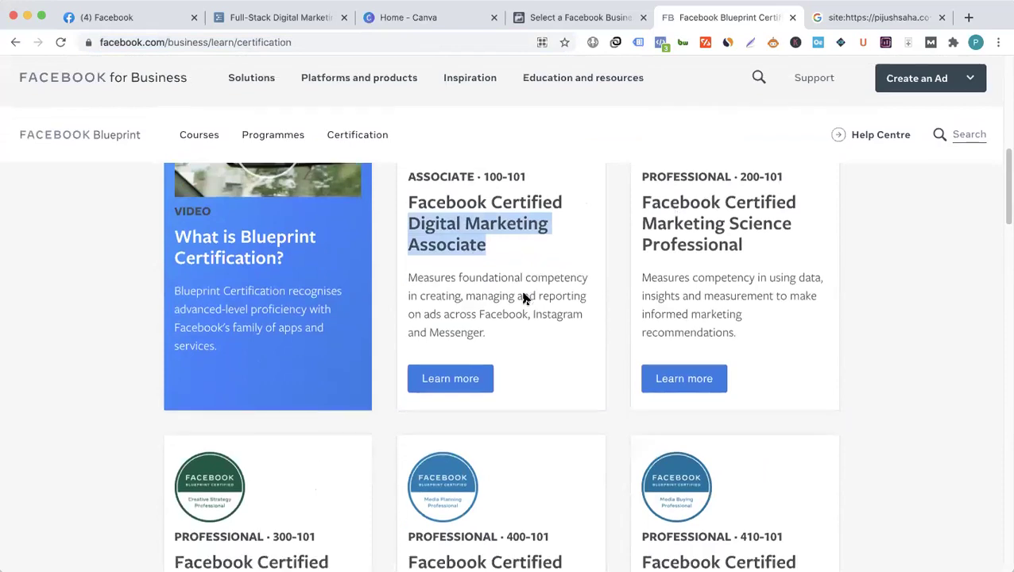
{"action": "scroll", "coordinate": [461, 374], "scroll_direction": "down", "scroll_amount": 10}
{"action": "scroll", "coordinate": [401, 406], "scroll_direction": "down", "scroll_amount": 2}
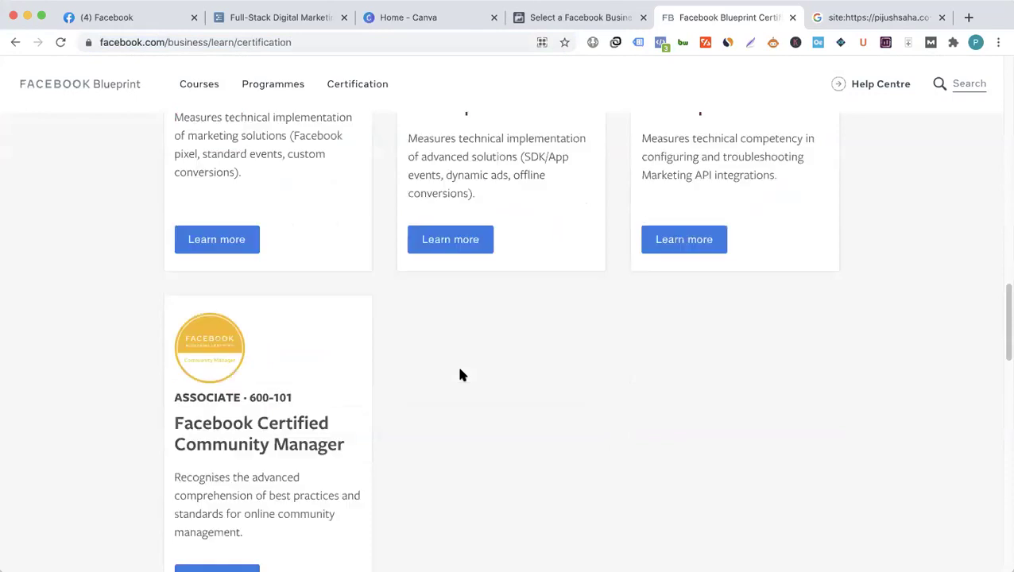
{"action": "scroll", "coordinate": [390, 399], "scroll_direction": "up", "scroll_amount": 1}
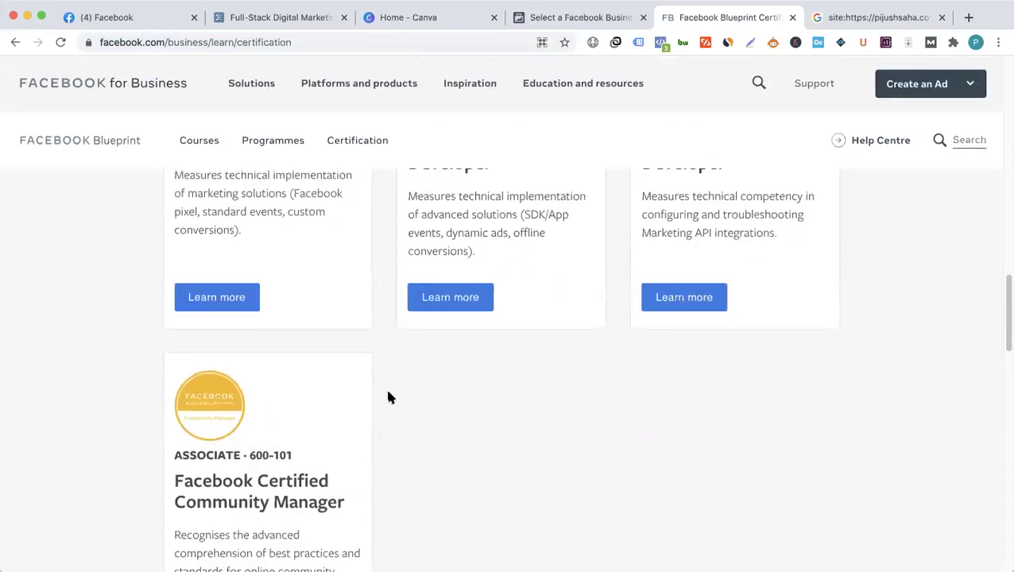
- Highlight the "Facebook Certified Media Planning Professional" title on the 400-101 card and "Creative Strategy" on the 300-101 card
{"action": "scroll", "coordinate": [388, 397], "scroll_direction": "up", "scroll_amount": 3}
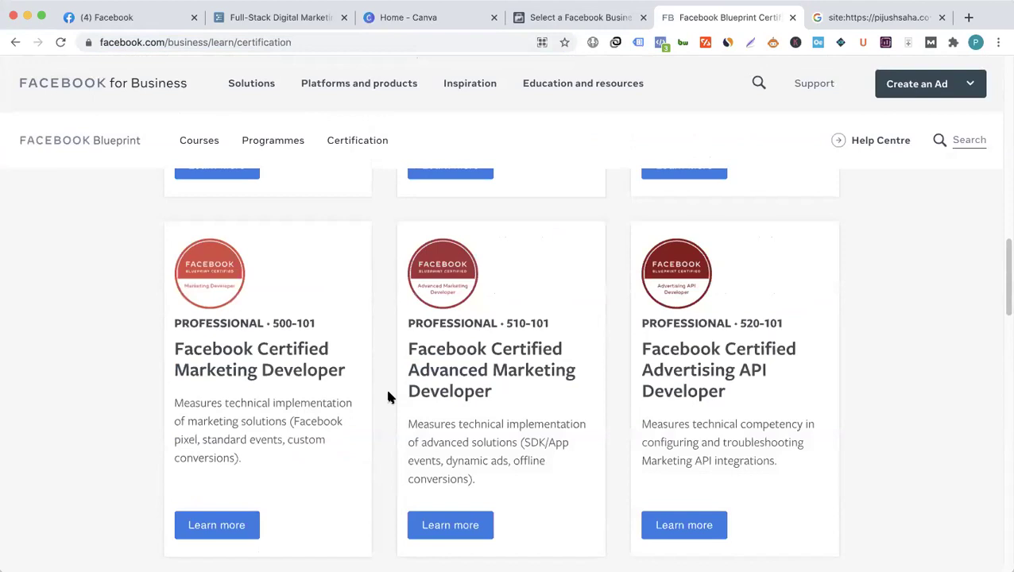
{"action": "scroll", "coordinate": [389, 397], "scroll_direction": "up", "scroll_amount": 4}
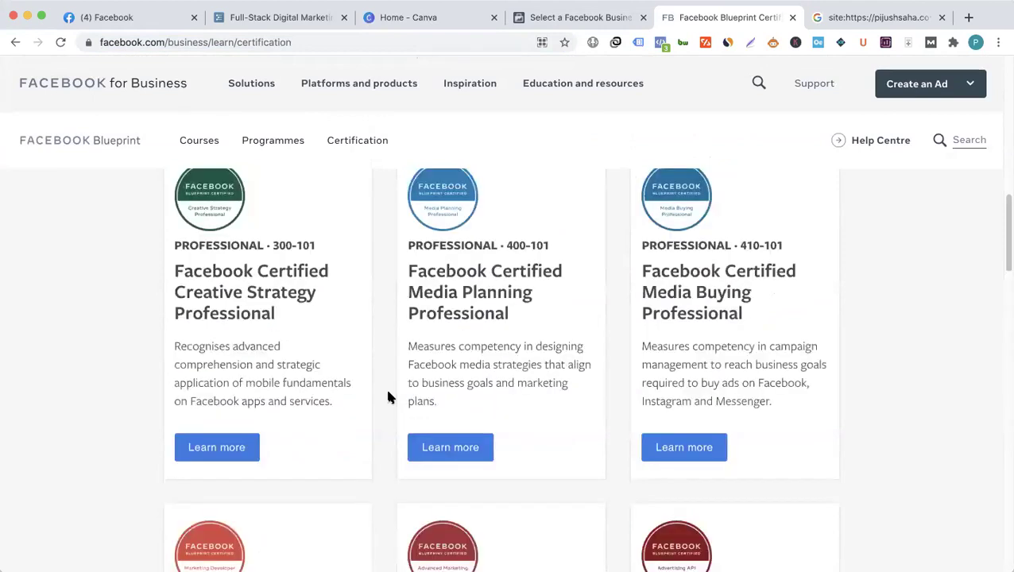
{"action": "scroll", "coordinate": [387, 398], "scroll_direction": "up", "scroll_amount": 1}
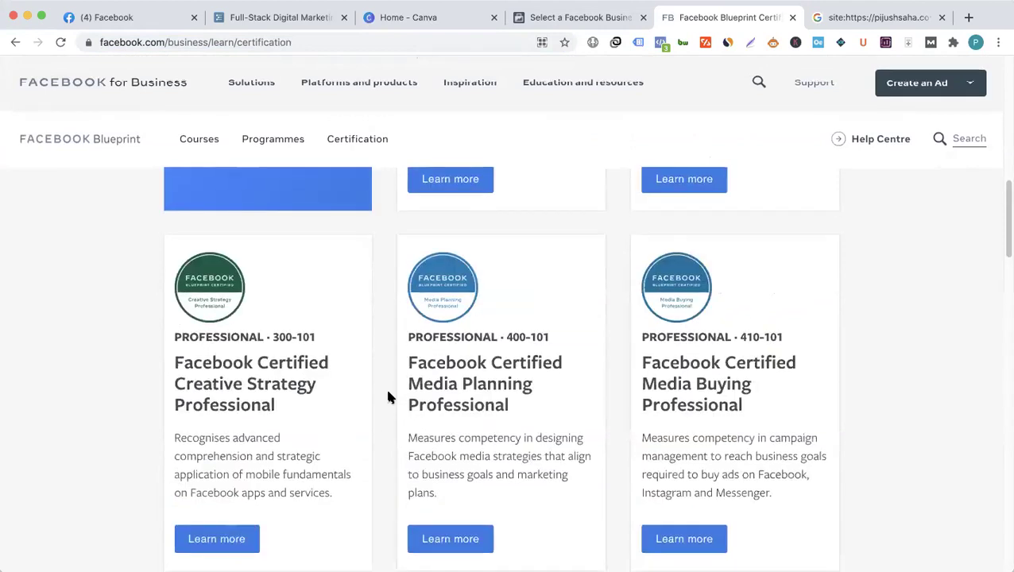
{"action": "scroll", "coordinate": [388, 397], "scroll_direction": "down", "scroll_amount": 9}
{"action": "scroll", "coordinate": [416, 306], "scroll_direction": "up", "scroll_amount": 8}
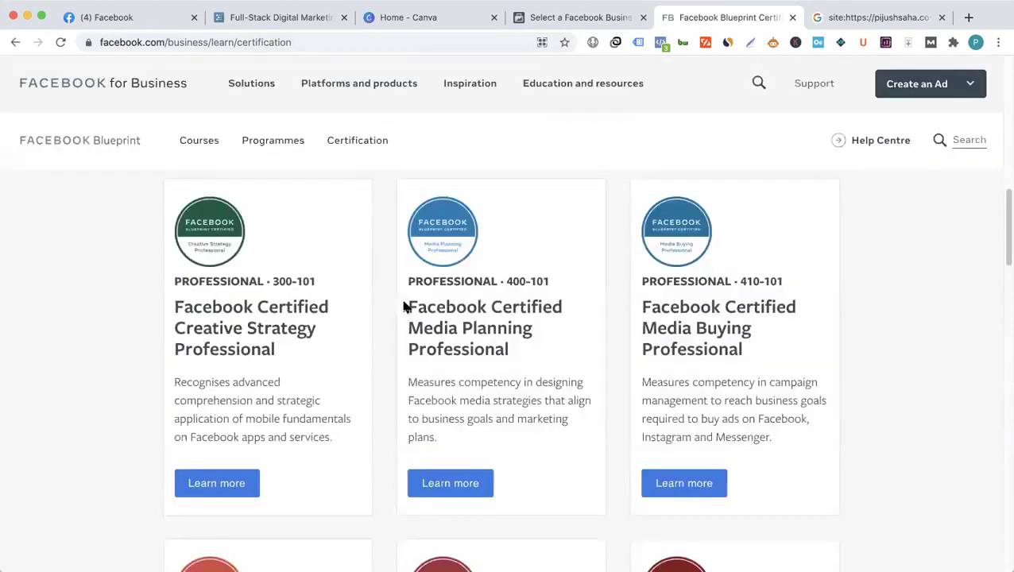
{"action": "triple_click", "coordinate": [462, 342]}
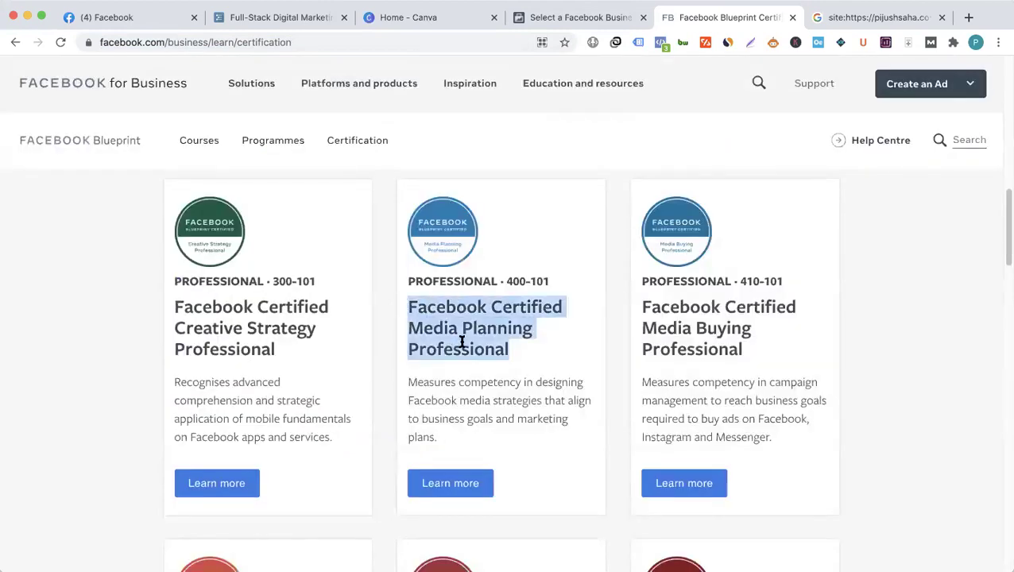
{"action": "left_click", "coordinate": [425, 320]}
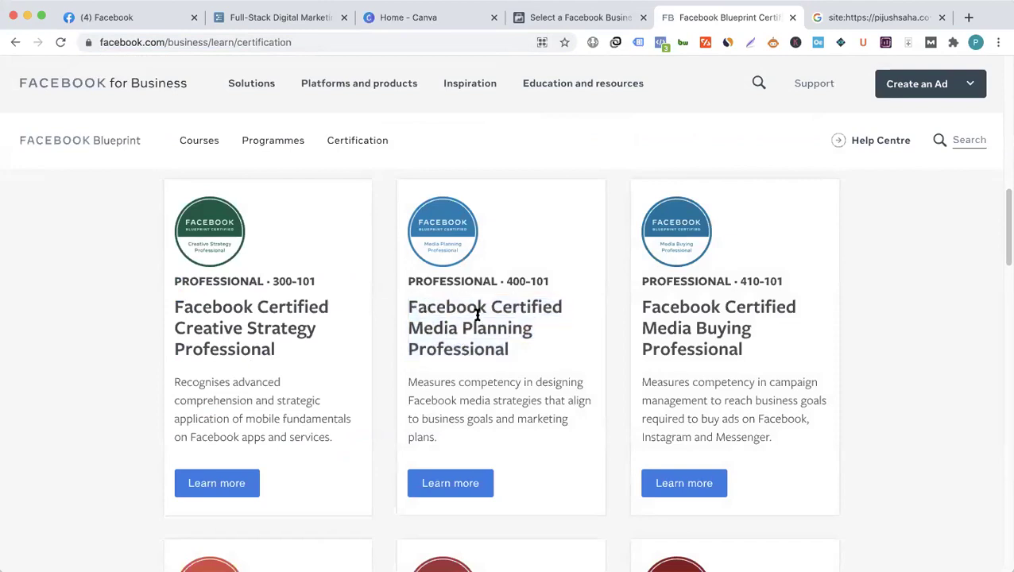
{"action": "left_click_drag", "start_coordinate": [187, 325], "coordinate": [316, 326]}
{"action": "scroll", "coordinate": [277, 346], "scroll_direction": "down", "scroll_amount": 1}
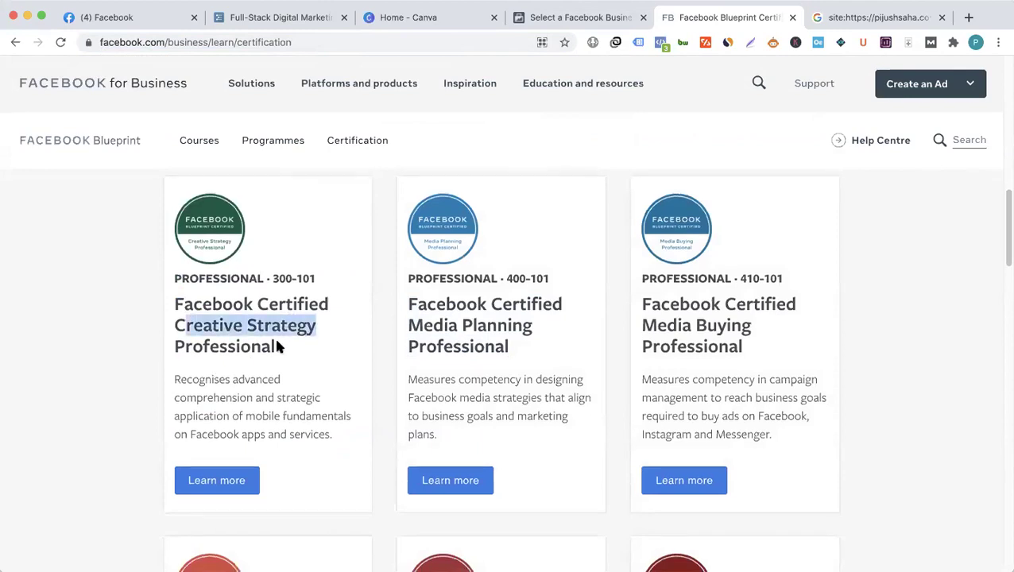
- Review the certification page's developer exam cards, its introduction, and the associate and professional exam cards
{"action": "scroll", "coordinate": [274, 342], "scroll_direction": "down", "scroll_amount": 5}
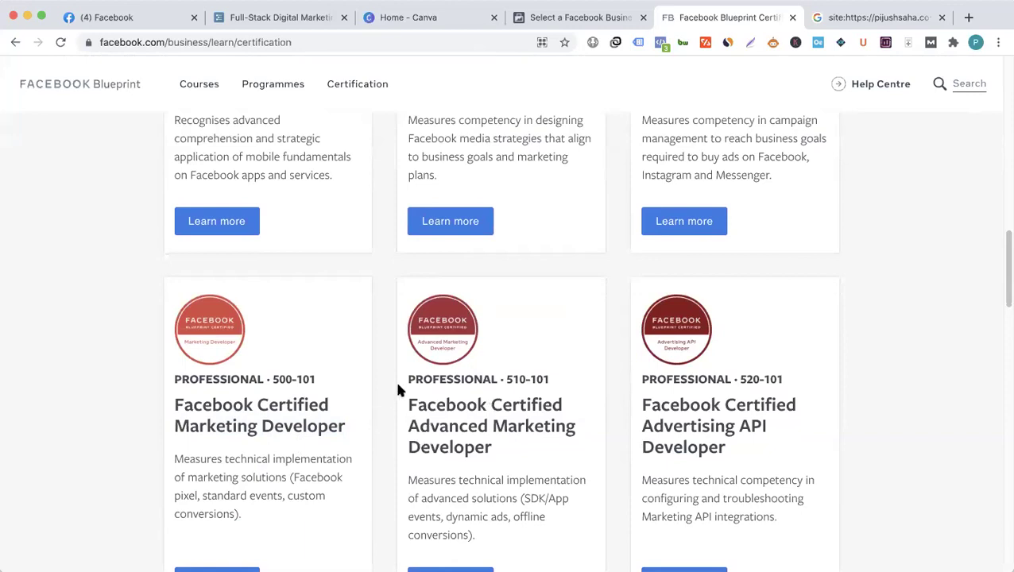
{"action": "scroll", "coordinate": [398, 388], "scroll_direction": "up", "scroll_amount": 3}
{"action": "scroll", "coordinate": [682, 323], "scroll_direction": "up", "scroll_amount": 3}
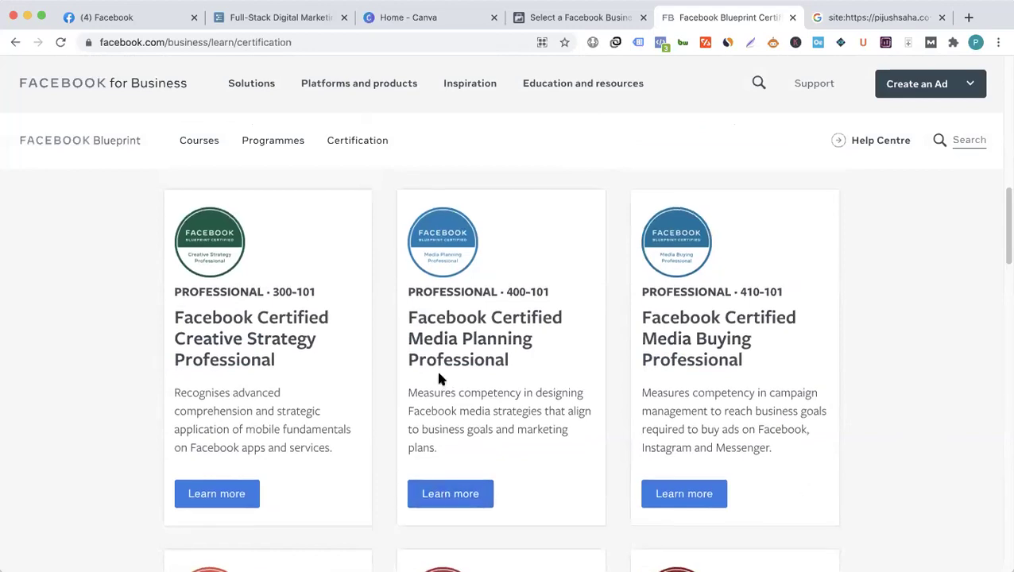
{"action": "scroll", "coordinate": [439, 379], "scroll_direction": "up", "scroll_amount": 5}
{"action": "scroll", "coordinate": [440, 380], "scroll_direction": "down", "scroll_amount": 2}
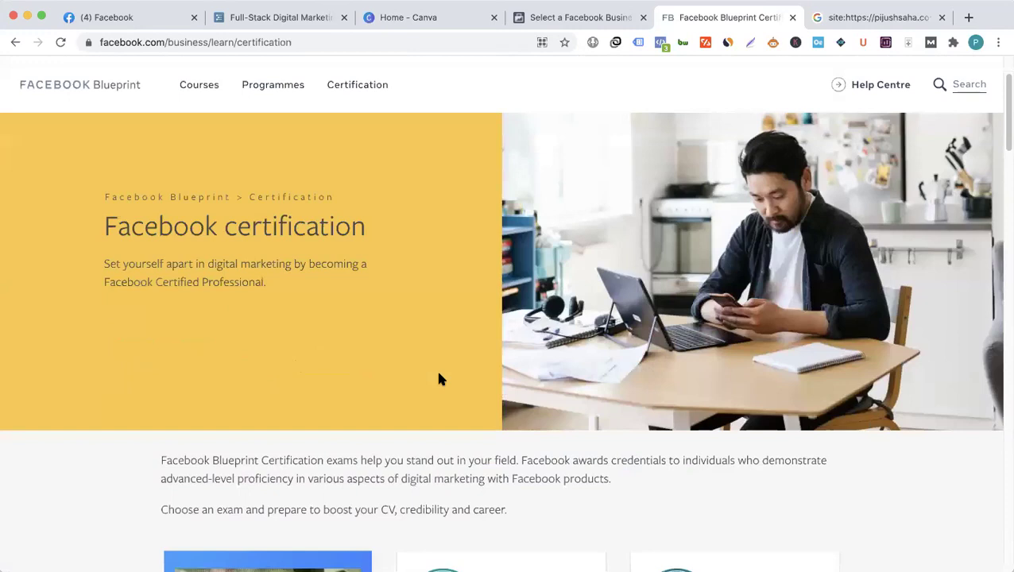
{"action": "scroll", "coordinate": [439, 379], "scroll_direction": "down", "scroll_amount": 7}
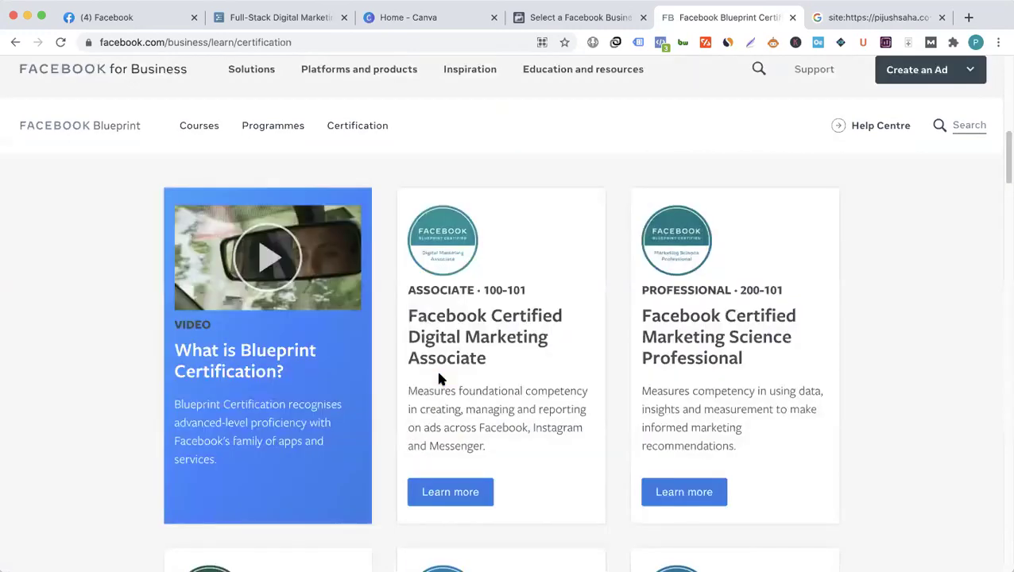
{"action": "scroll", "coordinate": [438, 376], "scroll_direction": "down", "scroll_amount": 7}
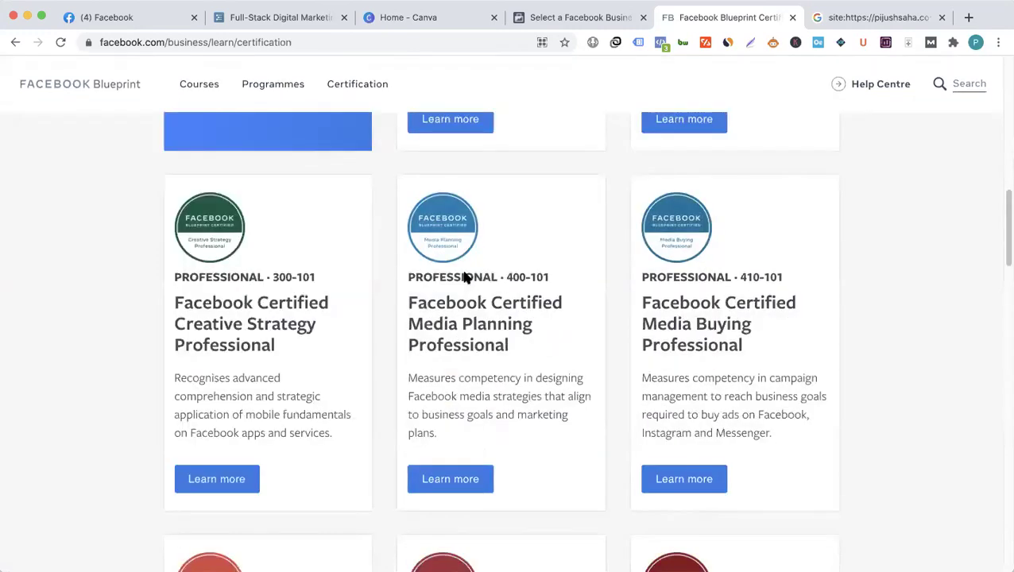
{"action": "scroll", "coordinate": [446, 302], "scroll_direction": "down", "scroll_amount": 1}
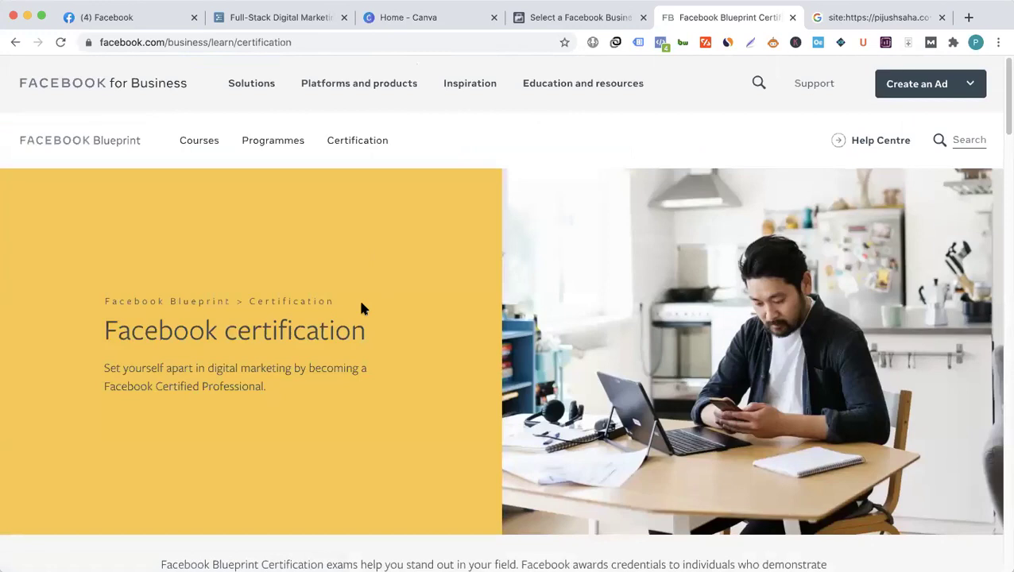
- Look through the certification page from its introduction and highlight the title of the Media Planning Professional exam
{"action": "scroll", "coordinate": [360, 308], "scroll_direction": "down", "scroll_amount": 1}
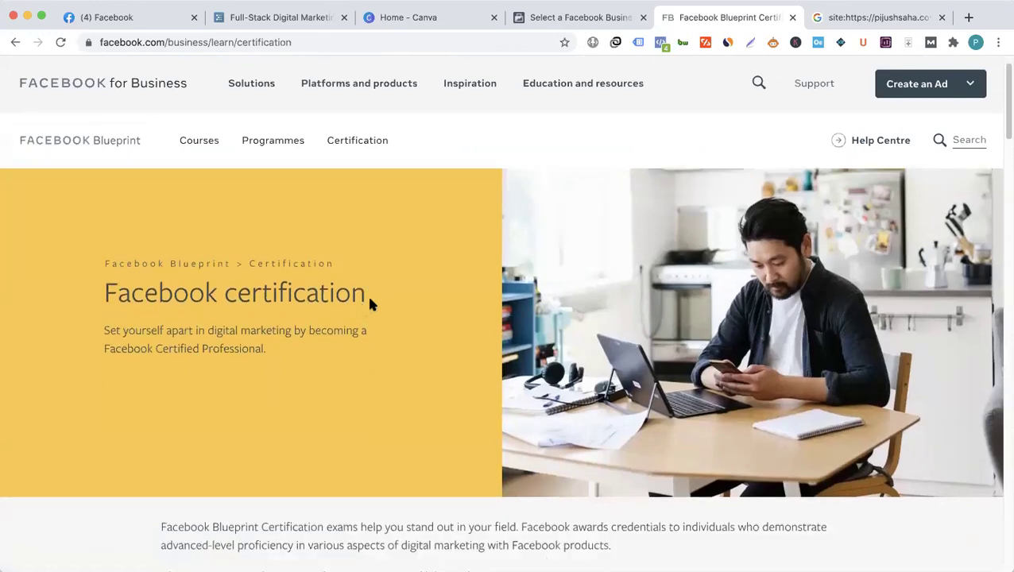
{"action": "scroll", "coordinate": [381, 307], "scroll_direction": "down", "scroll_amount": 10}
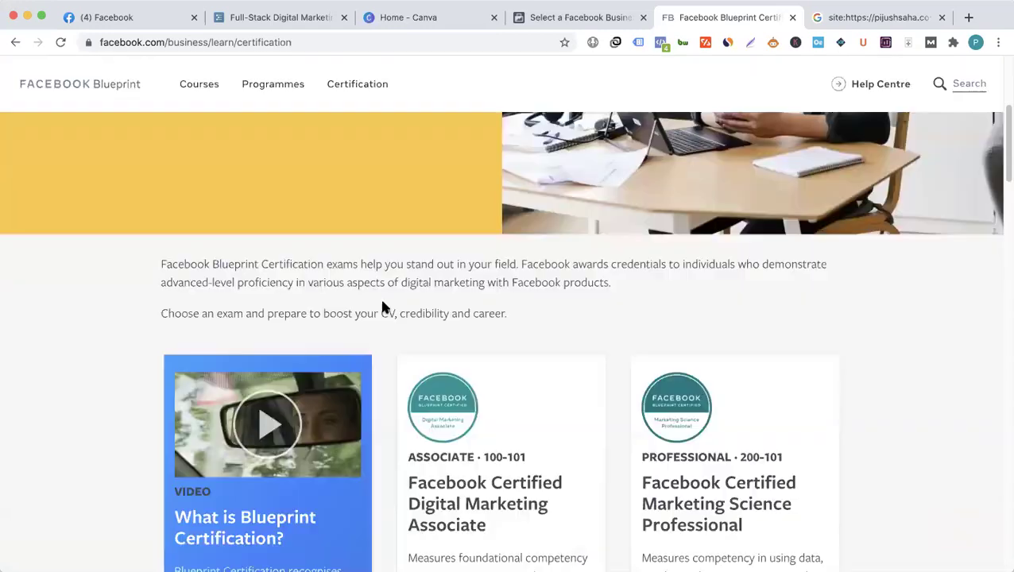
{"action": "scroll", "coordinate": [382, 306], "scroll_direction": "down", "scroll_amount": 4}
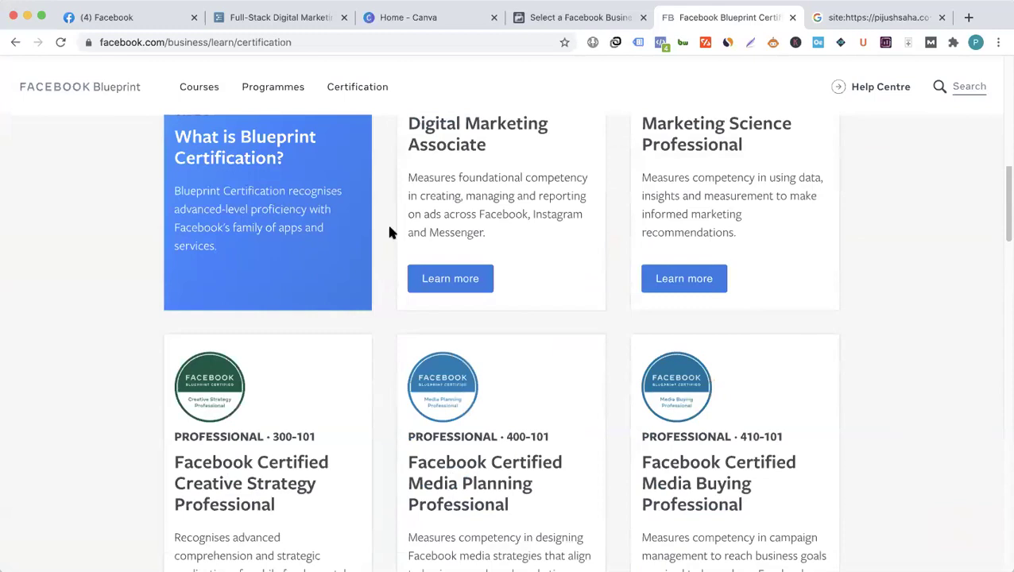
{"action": "scroll", "coordinate": [389, 232], "scroll_direction": "up", "scroll_amount": 2}
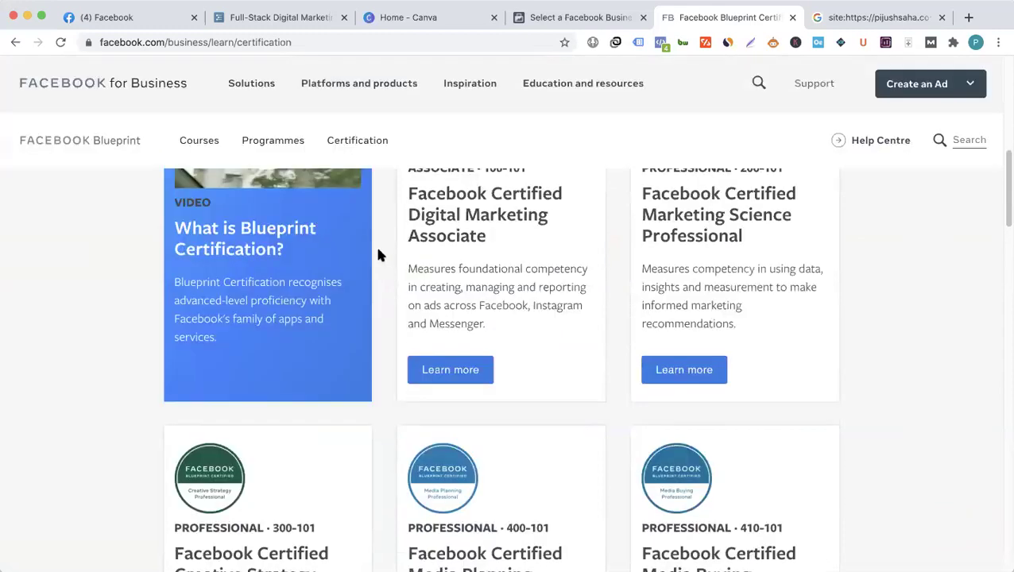
{"action": "scroll", "coordinate": [378, 250], "scroll_direction": "up", "scroll_amount": 10}
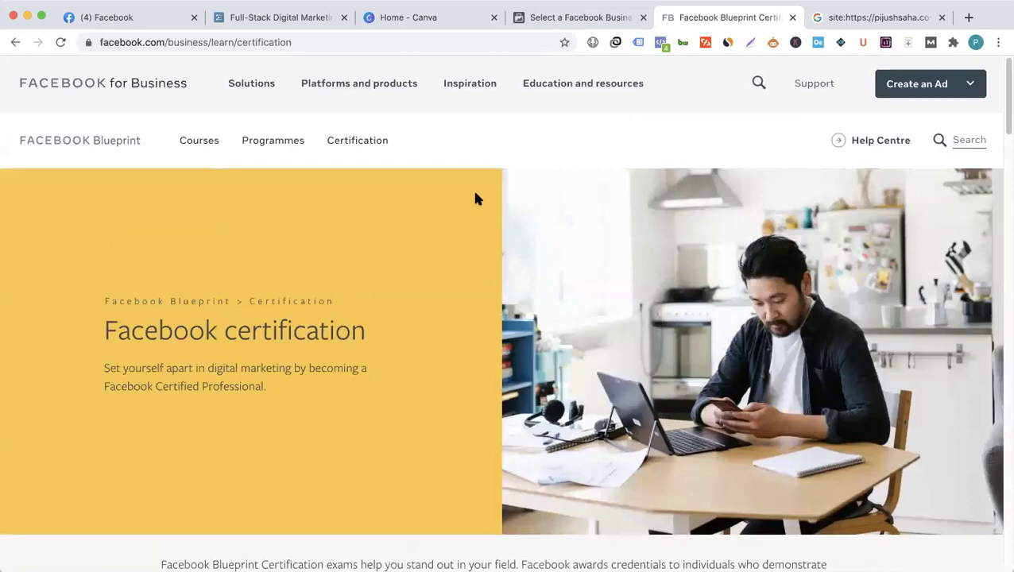
{"action": "scroll", "coordinate": [476, 197], "scroll_direction": "down", "scroll_amount": 6}
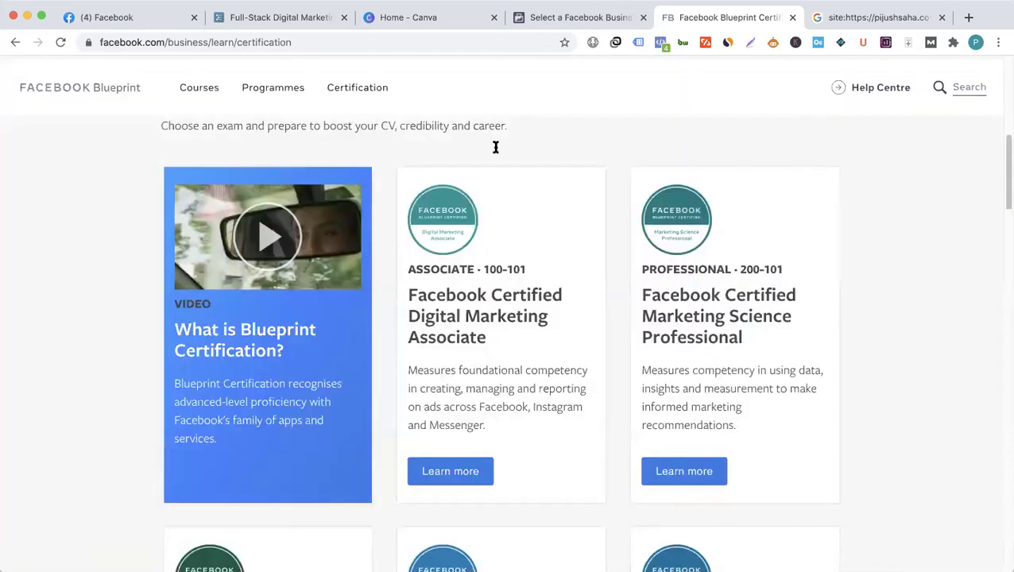
{"action": "scroll", "coordinate": [457, 202], "scroll_direction": "down", "scroll_amount": 7}
{"action": "triple_click", "coordinate": [473, 228]}
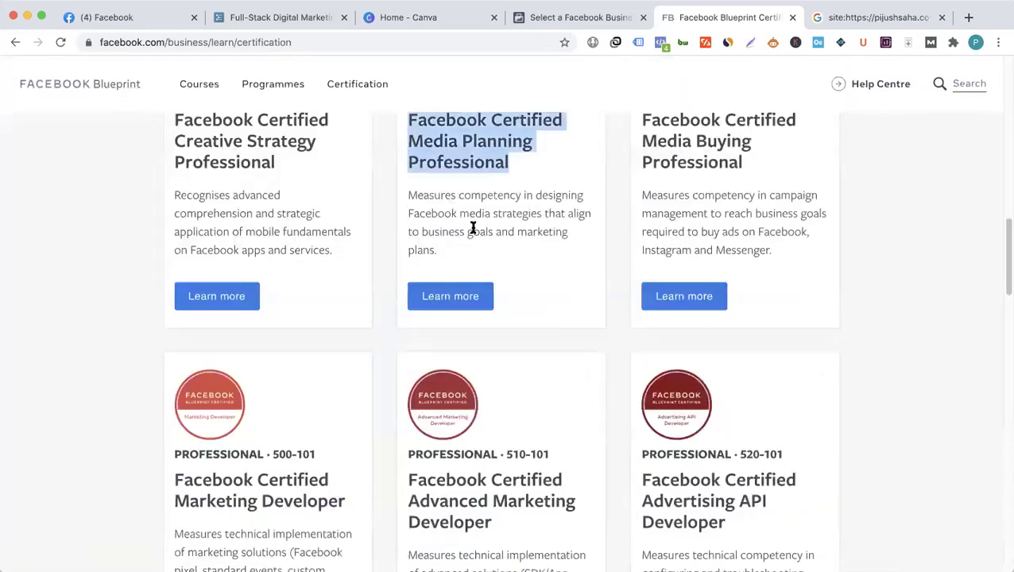
- Open the Blueprint Courses page and look through its marketing topics, advertising courses, app courses and course catalogue section
{"action": "scroll", "coordinate": [408, 228], "scroll_direction": "up", "scroll_amount": 1}
{"action": "scroll", "coordinate": [469, 270], "scroll_direction": "up", "scroll_amount": 1}
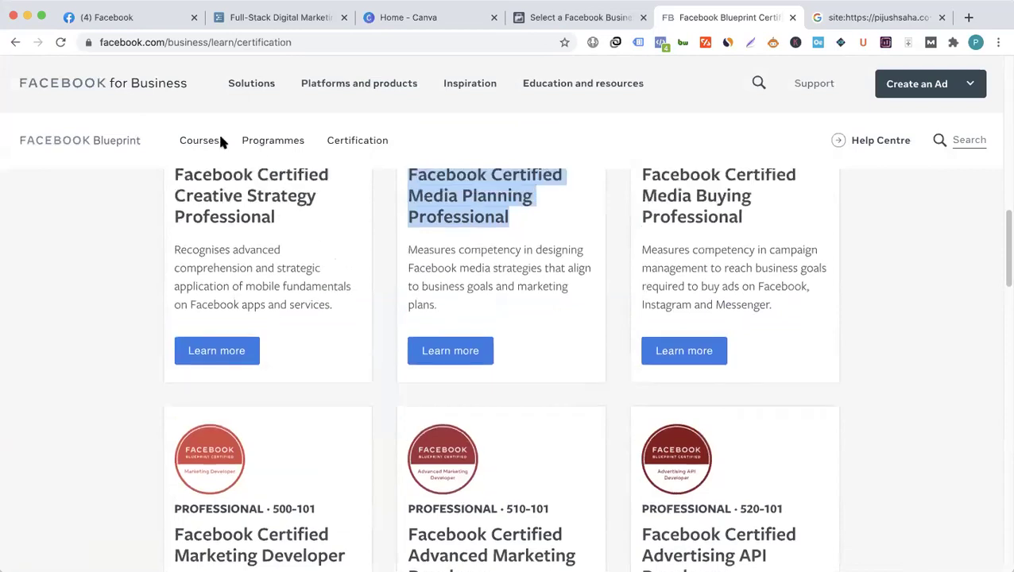
{"action": "scroll", "coordinate": [373, 283], "scroll_direction": "up", "scroll_amount": 1}
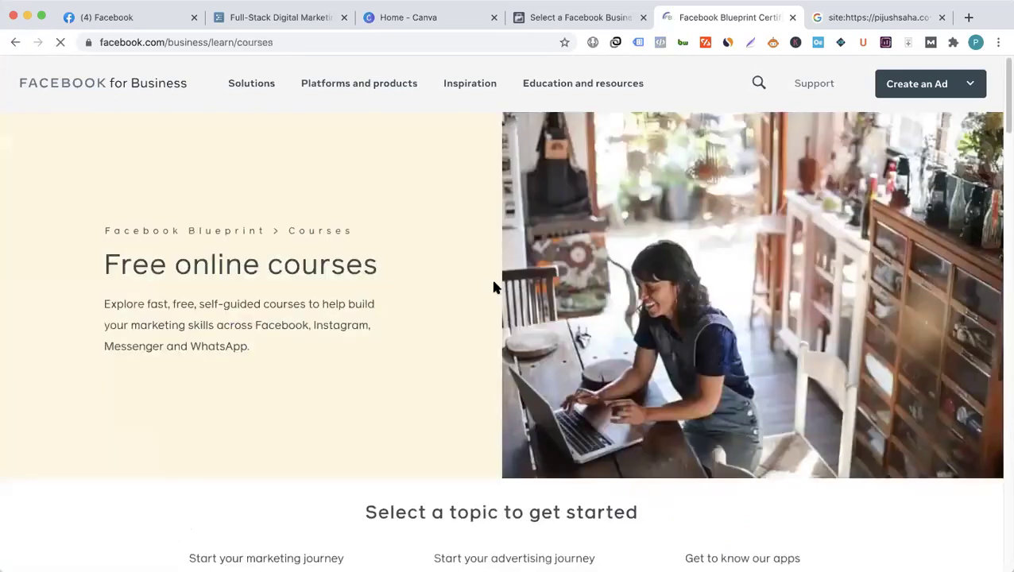
{"action": "scroll", "coordinate": [389, 346], "scroll_direction": "down", "scroll_amount": 5}
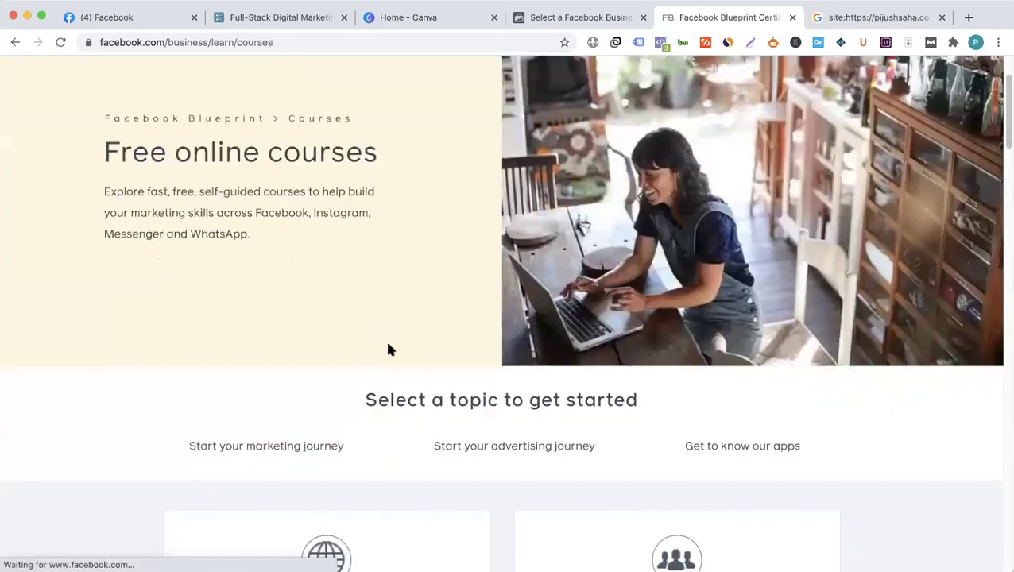
{"action": "scroll", "coordinate": [393, 349], "scroll_direction": "down", "scroll_amount": 5}
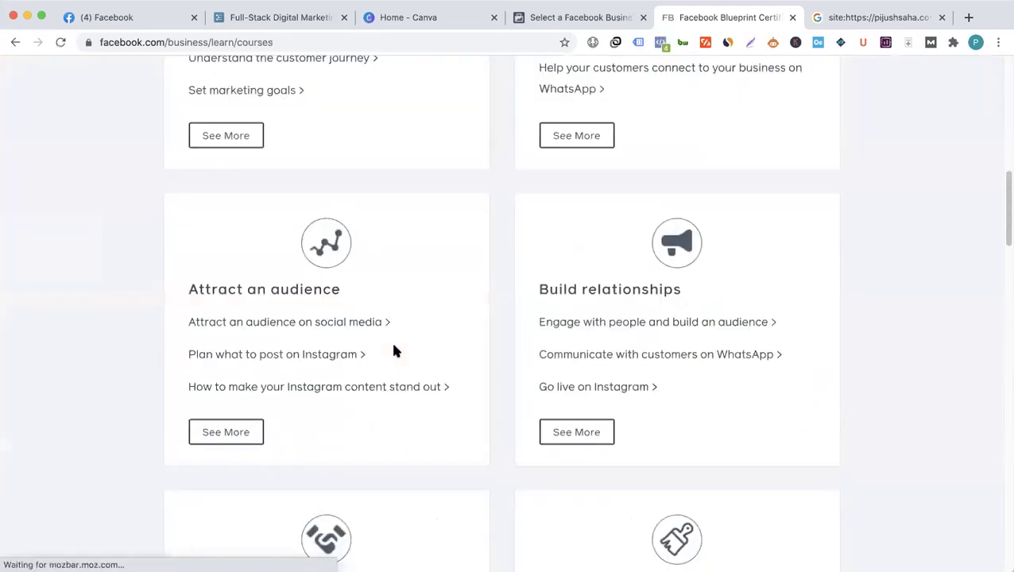
{"action": "scroll", "coordinate": [395, 350], "scroll_direction": "down", "scroll_amount": 10}
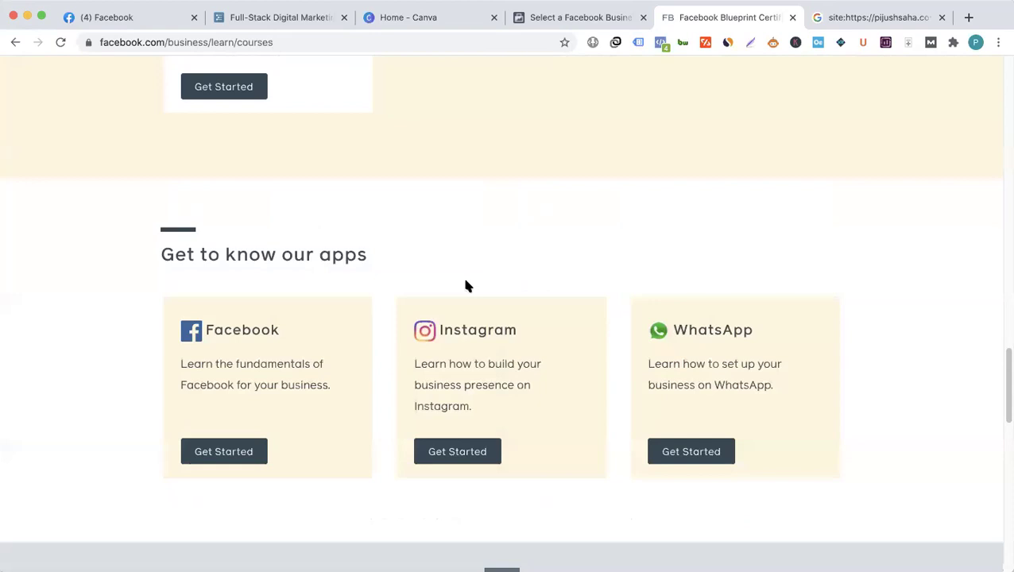
{"action": "scroll", "coordinate": [401, 288], "scroll_direction": "down", "scroll_amount": 3}
{"action": "scroll", "coordinate": [390, 290], "scroll_direction": "down", "scroll_amount": 3}
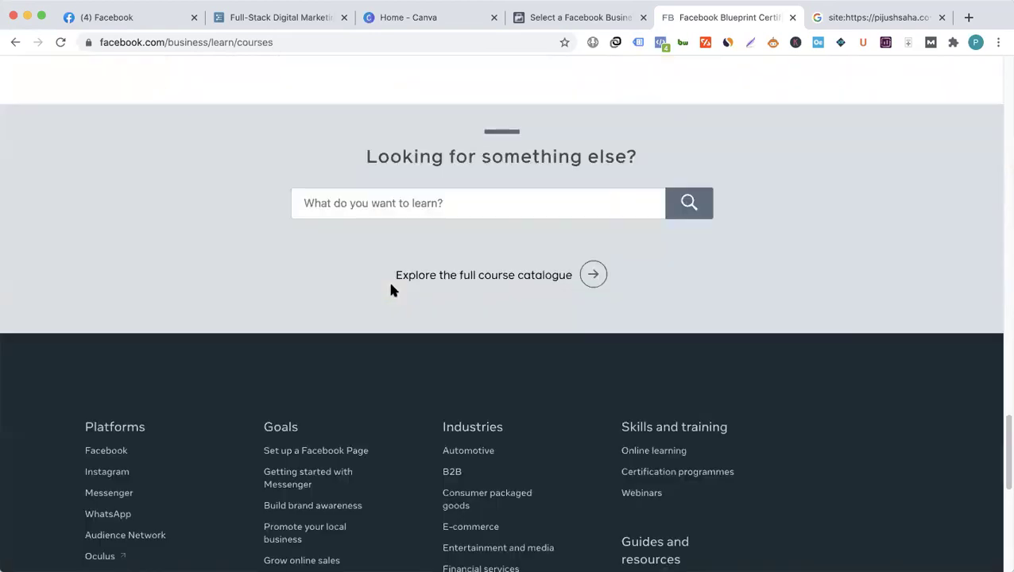
{"action": "scroll", "coordinate": [390, 287], "scroll_direction": "up", "scroll_amount": 4}
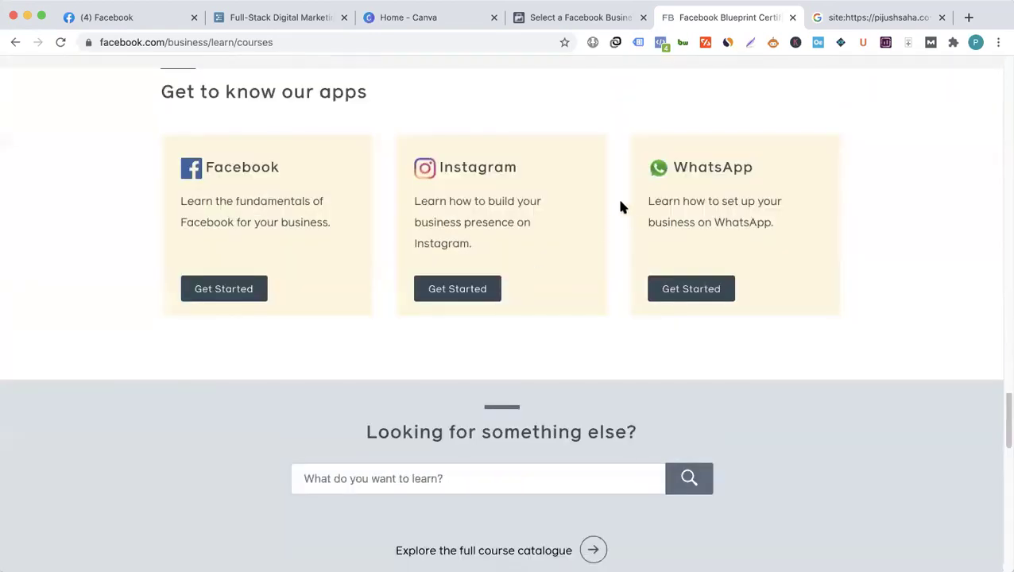
{"action": "scroll", "coordinate": [620, 206], "scroll_direction": "up", "scroll_amount": 5}
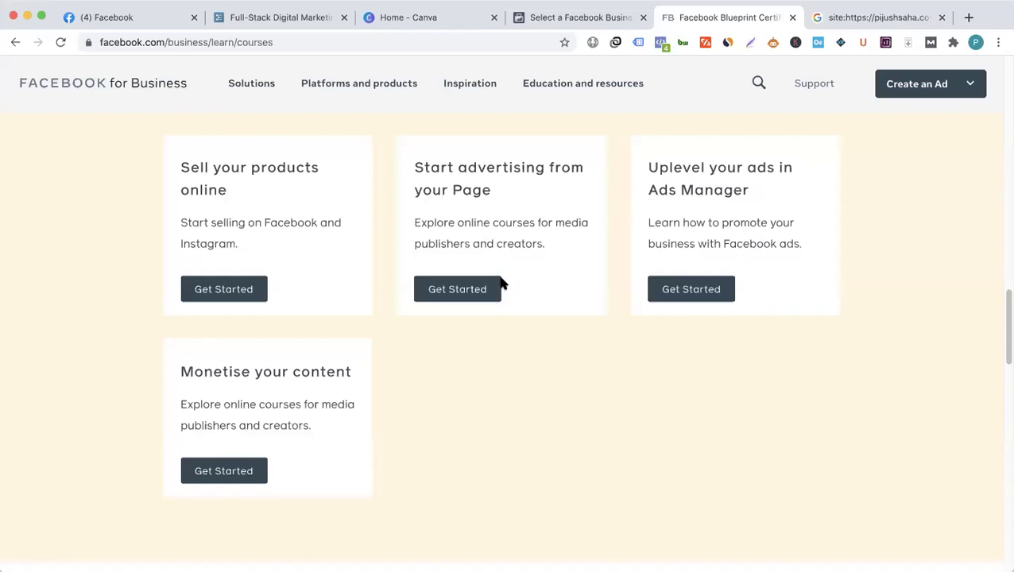
{"action": "scroll", "coordinate": [501, 284], "scroll_direction": "up", "scroll_amount": 6}
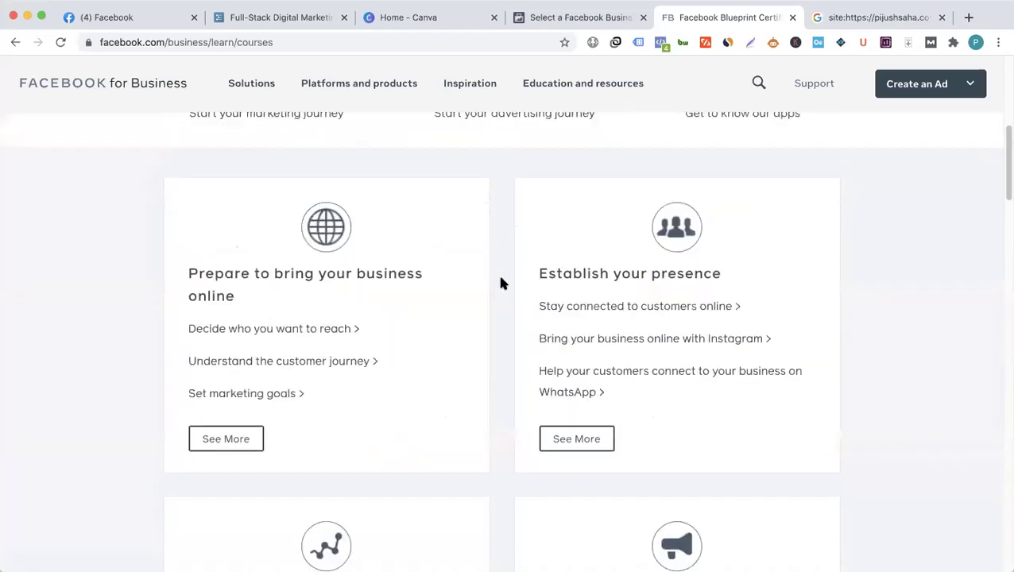
{"action": "scroll", "coordinate": [473, 263], "scroll_direction": "up", "scroll_amount": 5}
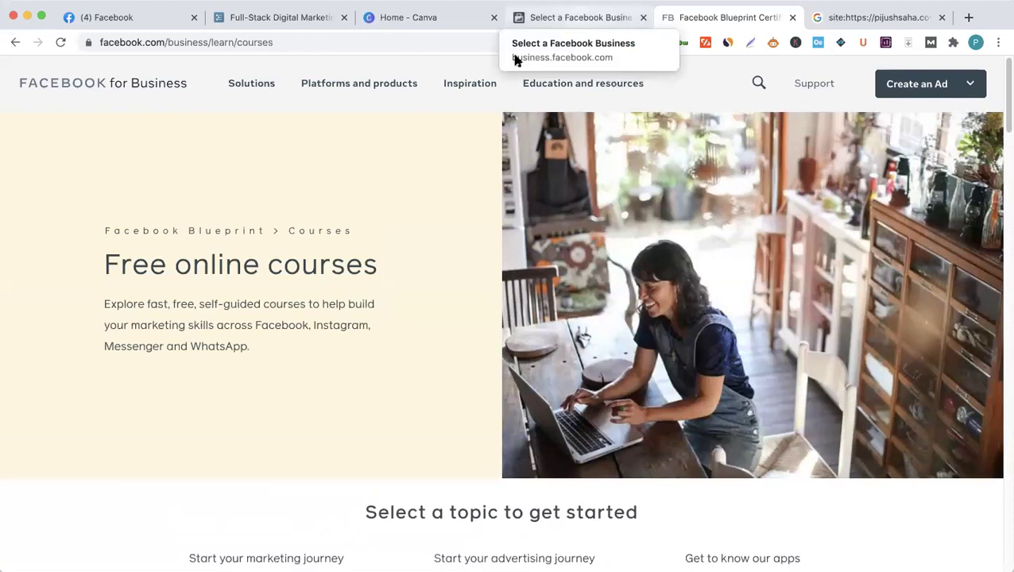
- Look over the free online courses page down to the "Start your advertising journey" section
{"action": "key", "text": "super+2"}
{"action": "key", "text": "super+5"}
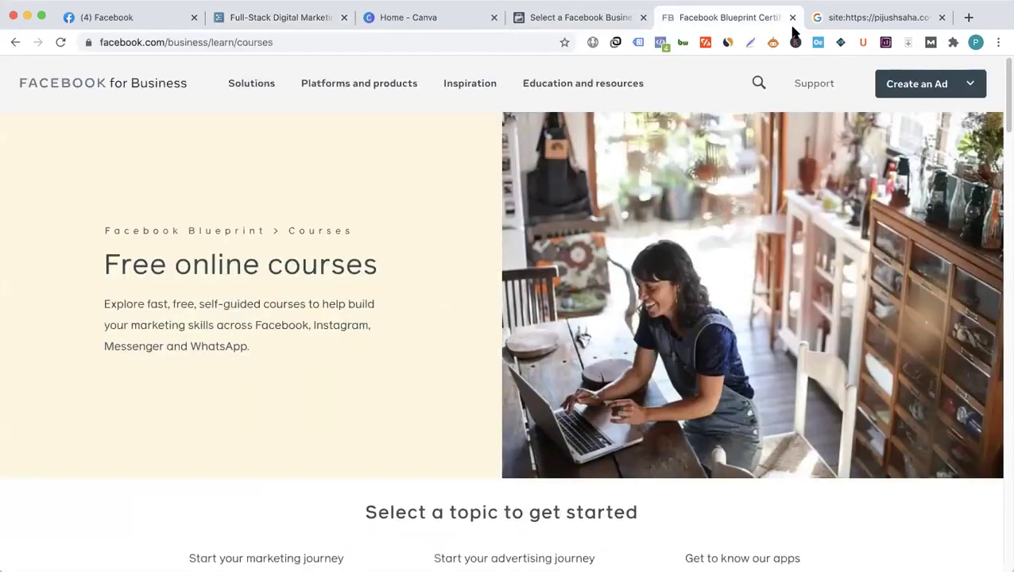
{"action": "key", "text": "Page_Down"}
{"action": "key", "text": "Page_Down"}
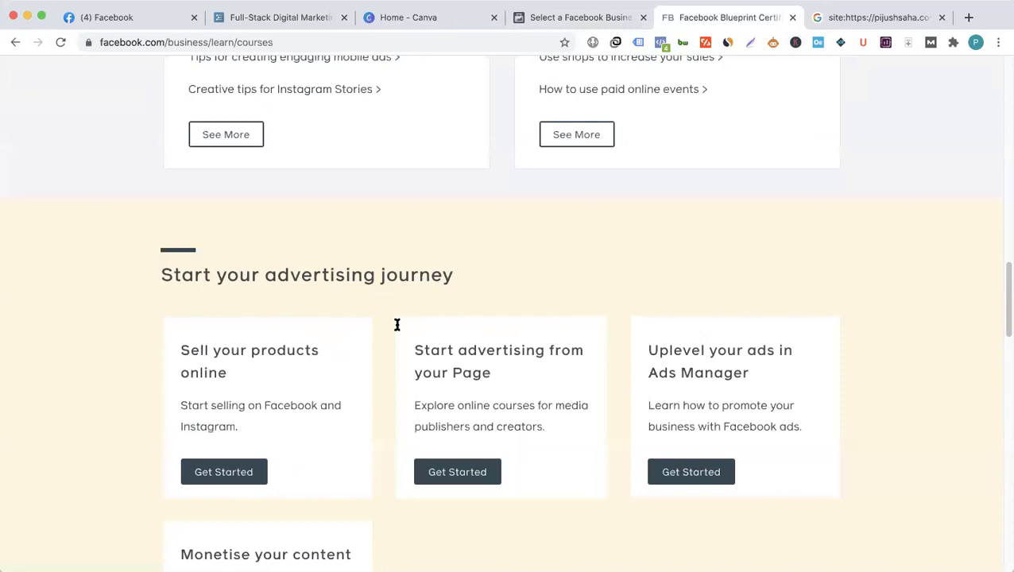
- Switch to the WorkFlowy outline and expand "3. Business Manager" and its "Business Suite" item under "5. Facebook Ads"
{"action": "key", "text": "super+2"}
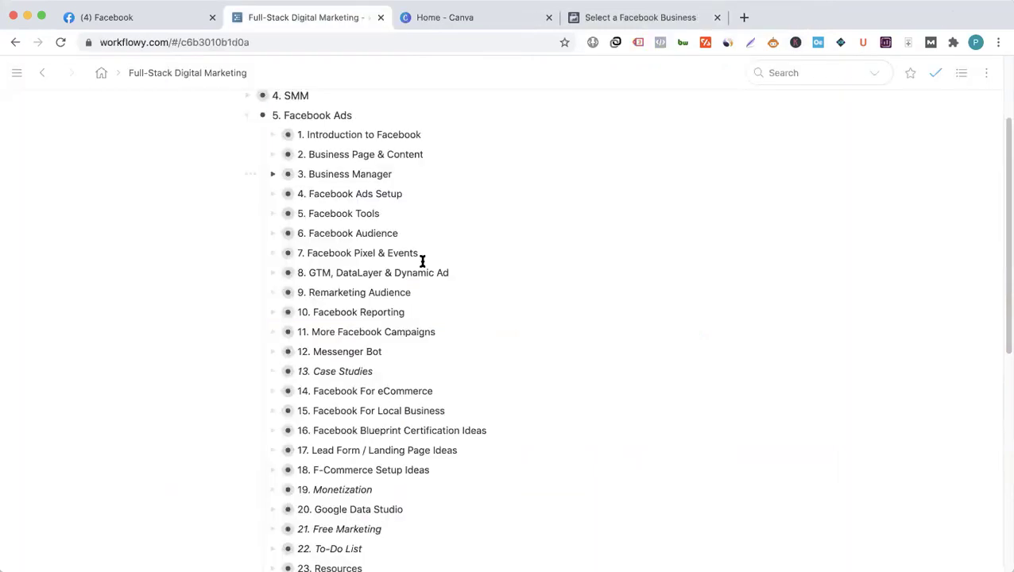
{"action": "key", "text": "super+Down"}
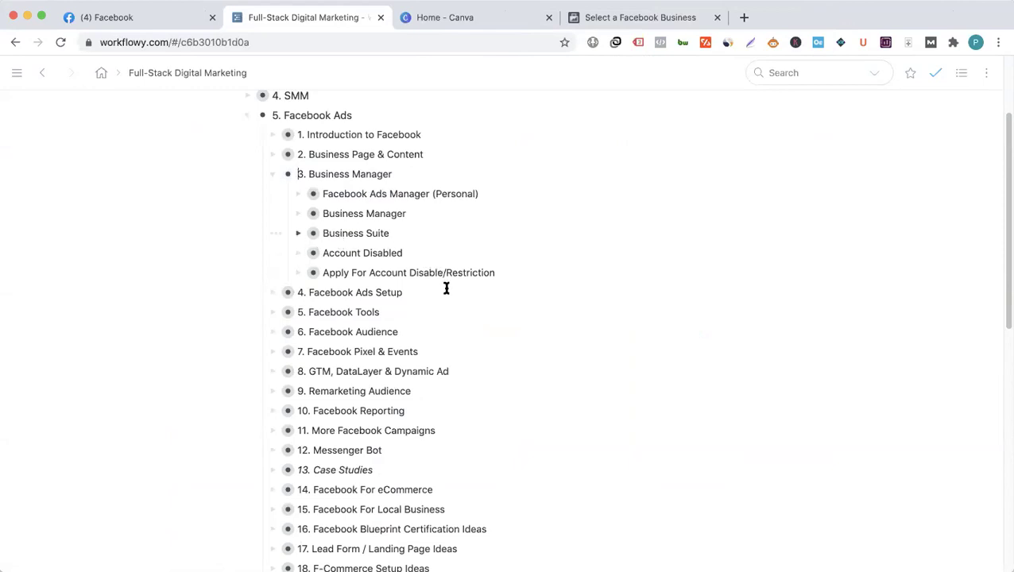
{"action": "key", "text": "Down"}
{"action": "key", "text": "Down"}
{"action": "key", "text": "Down"}
{"action": "key", "text": "super+Down"}
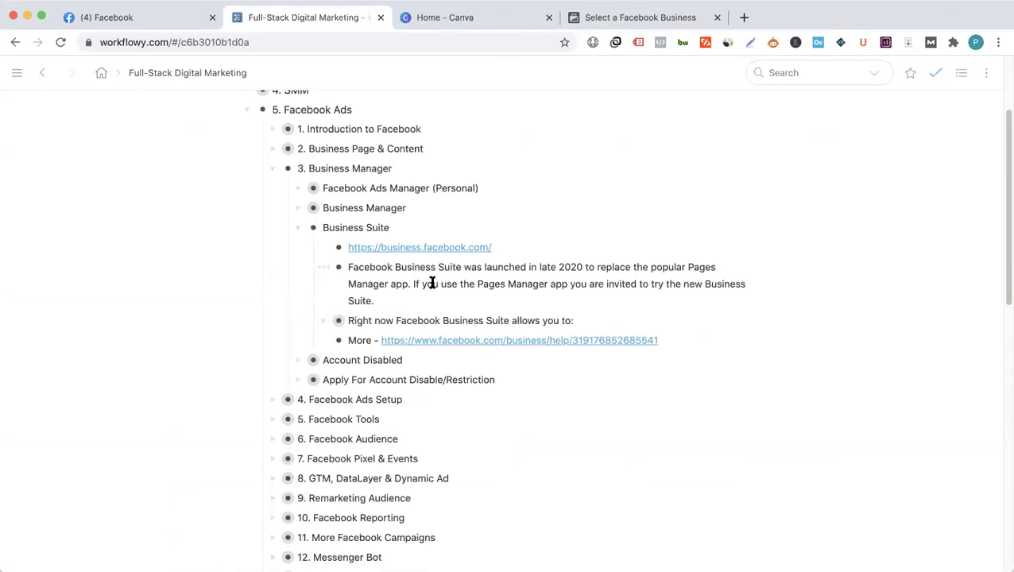
- Expand the "Business Manager" item under "3. Business Manager", look over its sub-items and switch to the Facebook business selection page
{"action": "scroll", "coordinate": [413, 270], "scroll_direction": "down", "scroll_amount": 1}
{"action": "scroll", "coordinate": [296, 172], "scroll_direction": "down", "scroll_amount": 1}
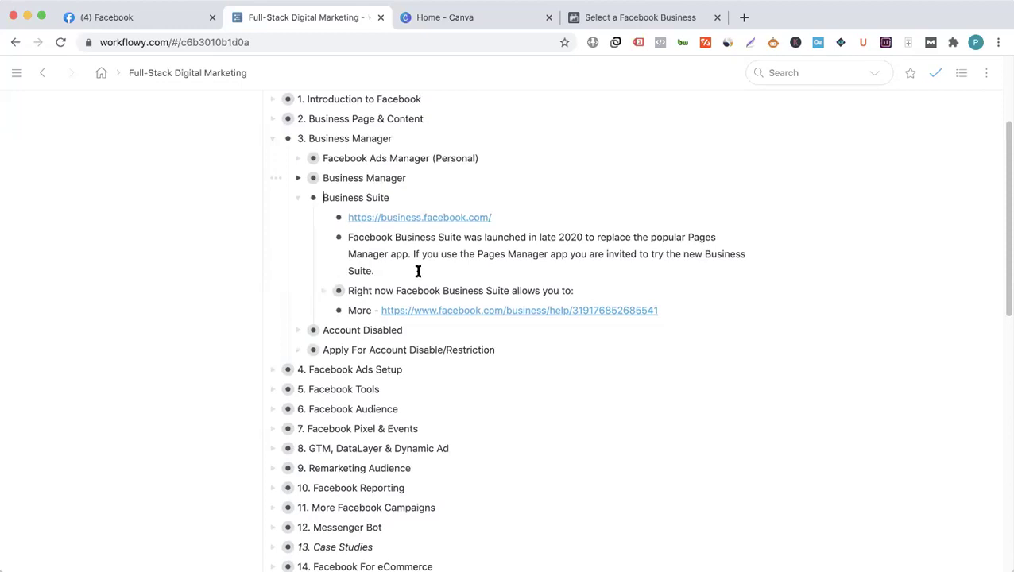
{"action": "key", "text": "Up"}
{"action": "key", "text": "super+Down"}
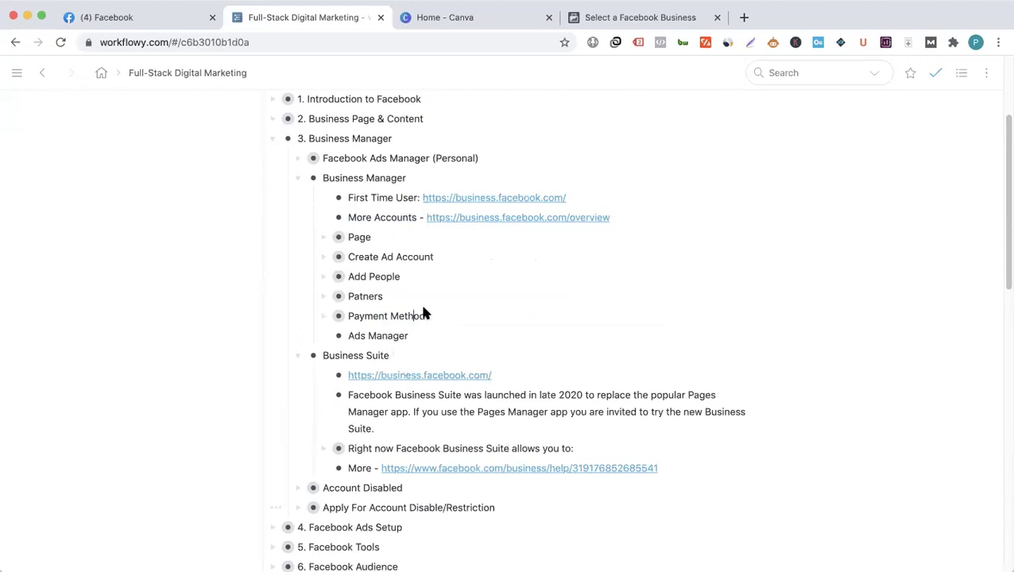
{"action": "scroll", "coordinate": [400, 329], "scroll_direction": "up", "scroll_amount": 2}
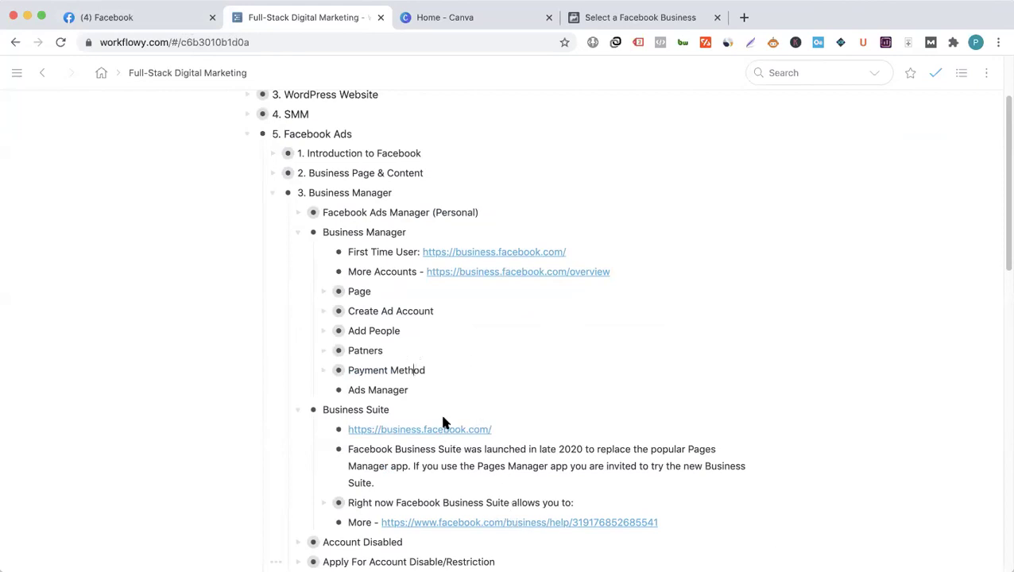
{"action": "left_click", "coordinate": [415, 350]}
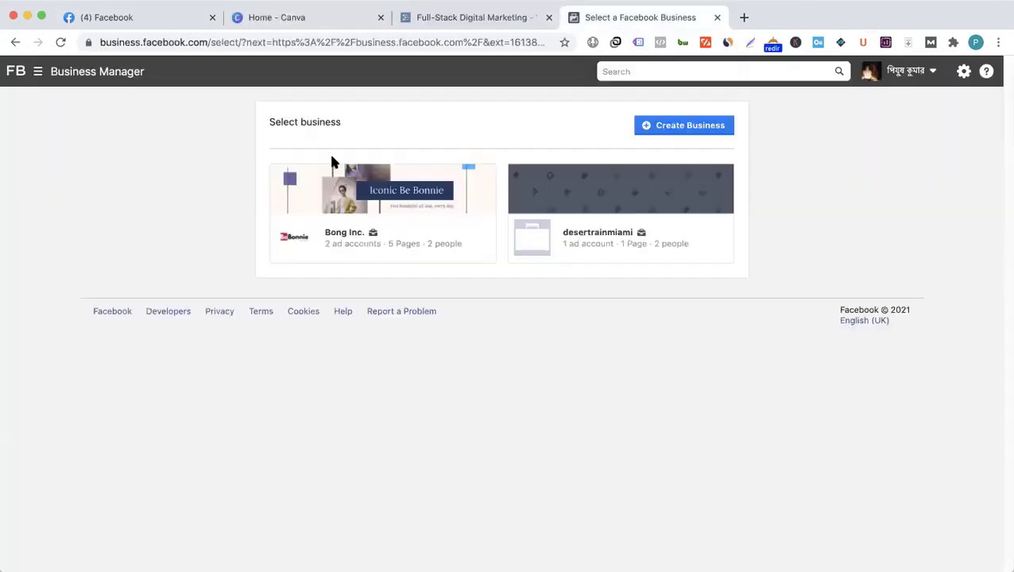
- Open translate.google.com in a new tab and write a two-line list in the source text: "1. Personal >" and "2. Business"
{"action": "key", "text": "super+t"}
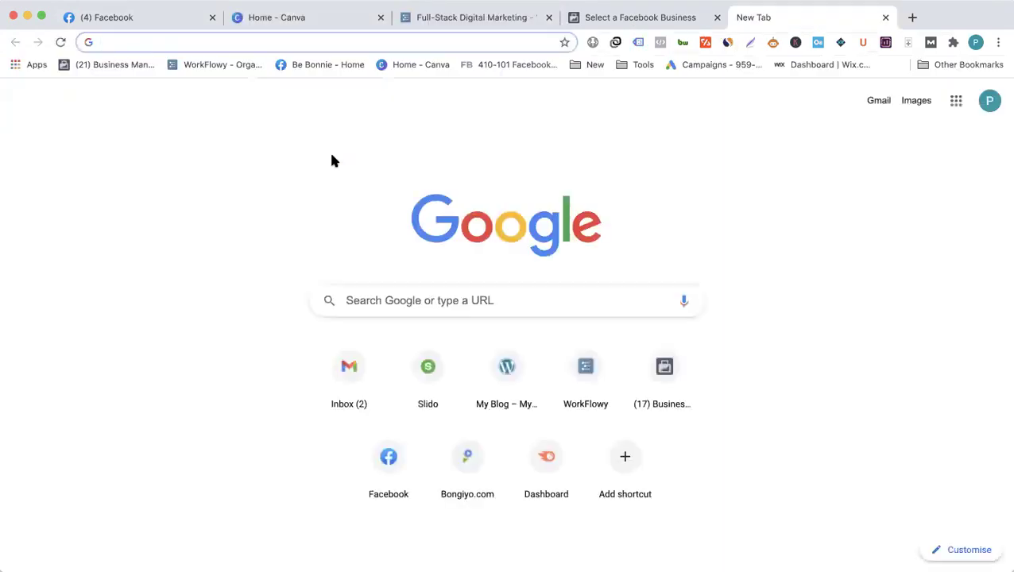
{"action": "type", "text": "translate.google.com"}
{"action": "key", "text": "Return"}
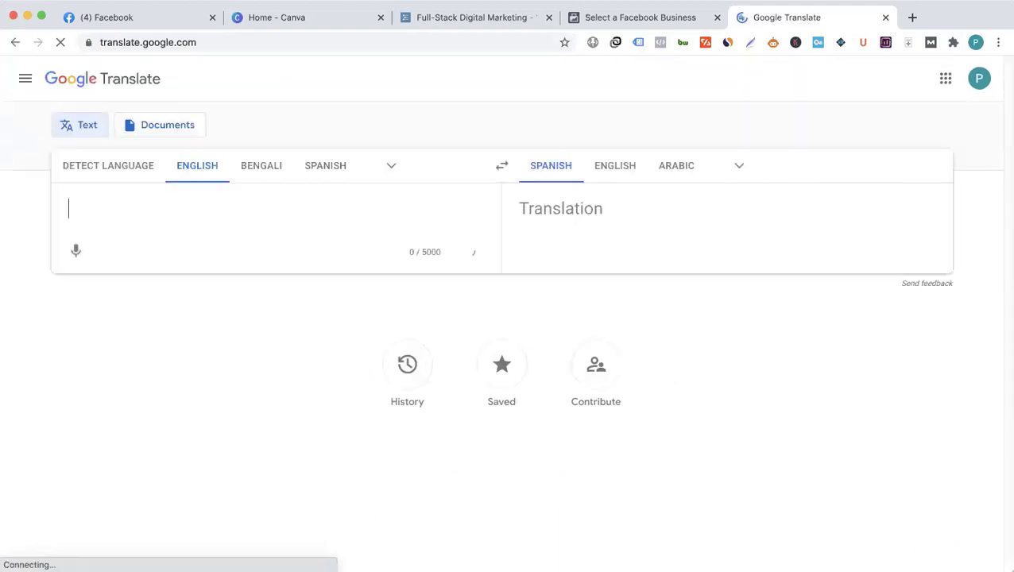
{"action": "type", "text": "1."}
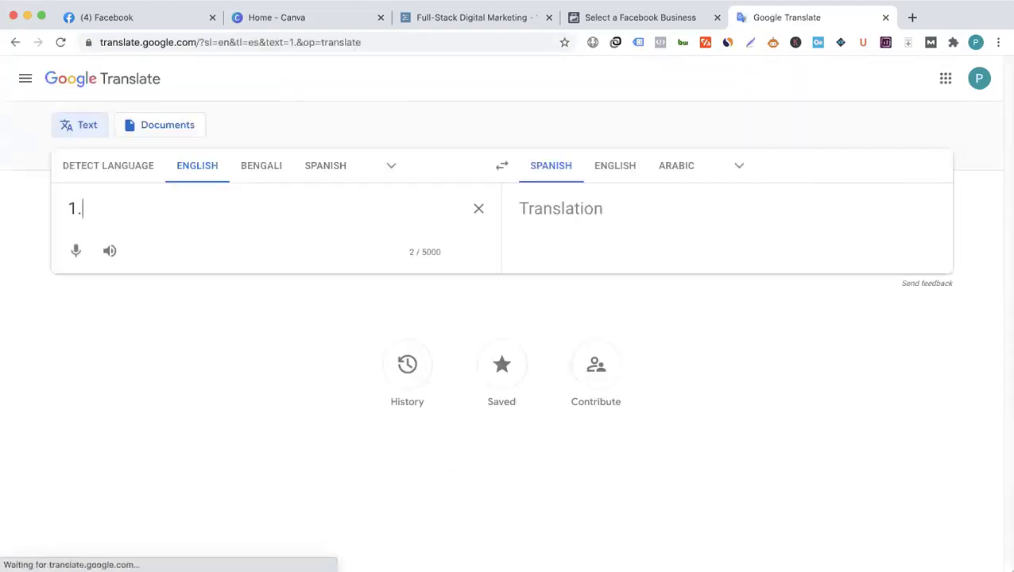
{"action": "type", "text": " Personal"}
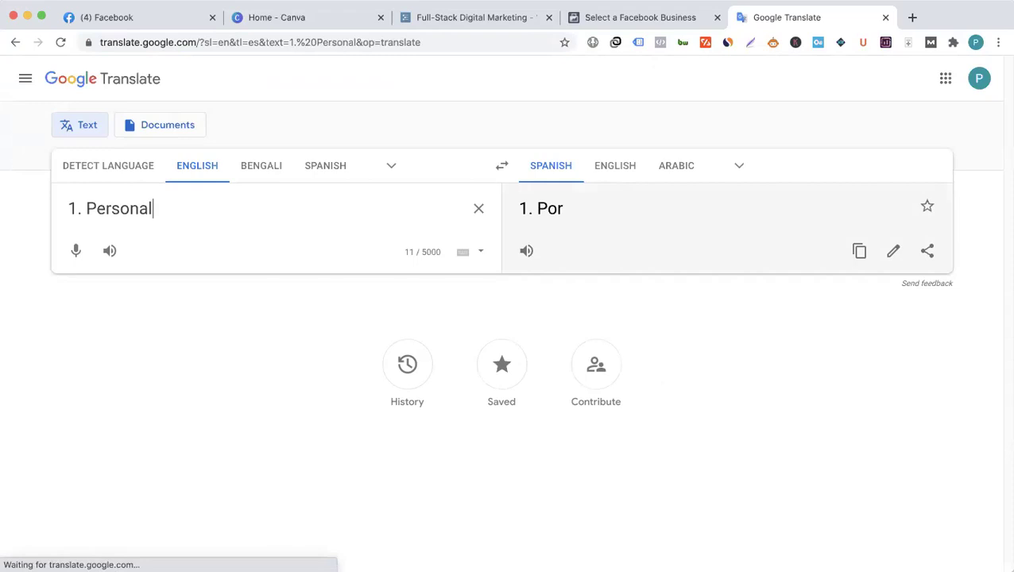
{"action": "key", "text": "Return"}
{"action": "type", "text": "2. Bu"}
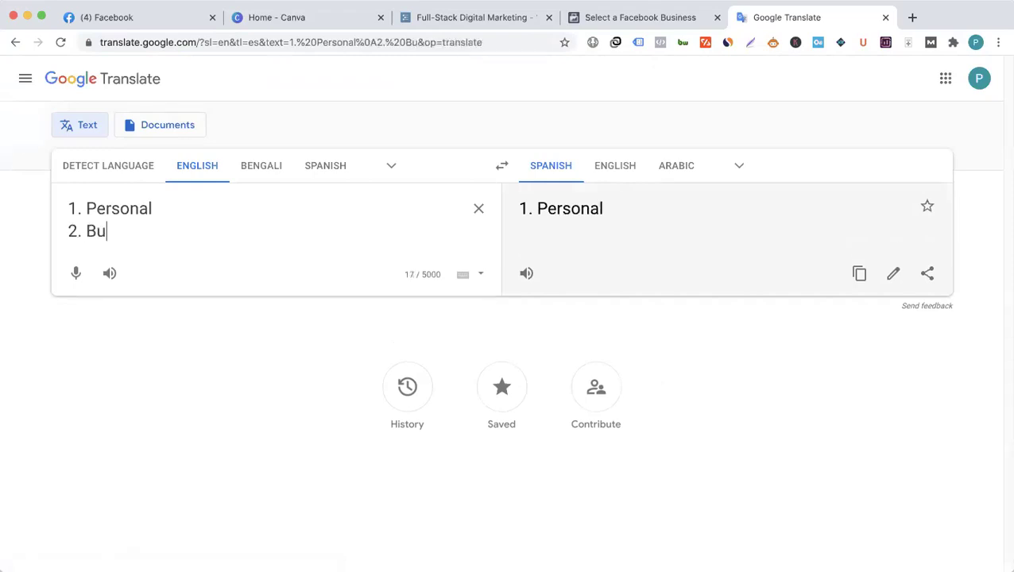
{"action": "type", "text": "siness"}
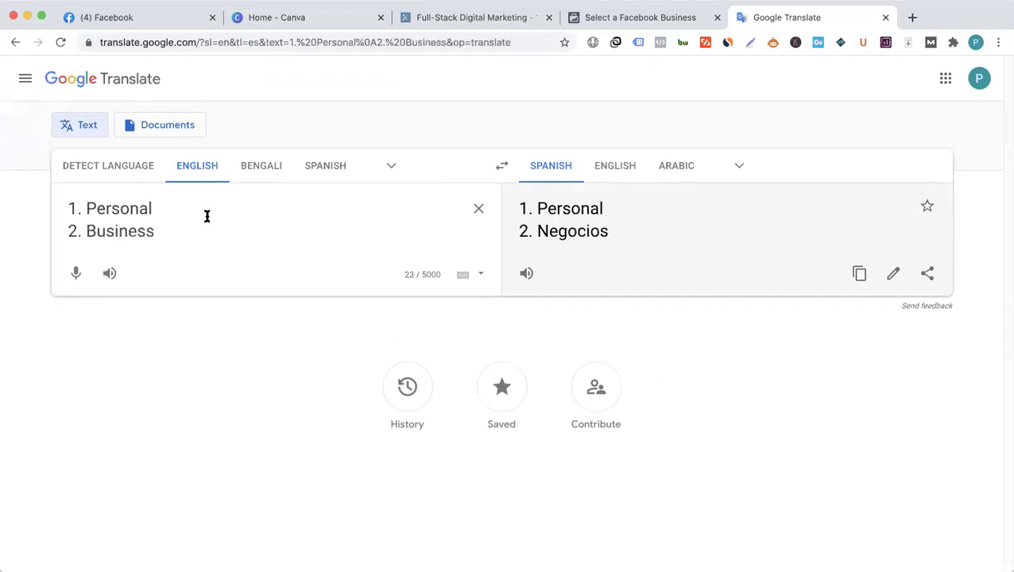
{"action": "left_click", "coordinate": [153, 209]}
{"action": "type", "text": ">"}
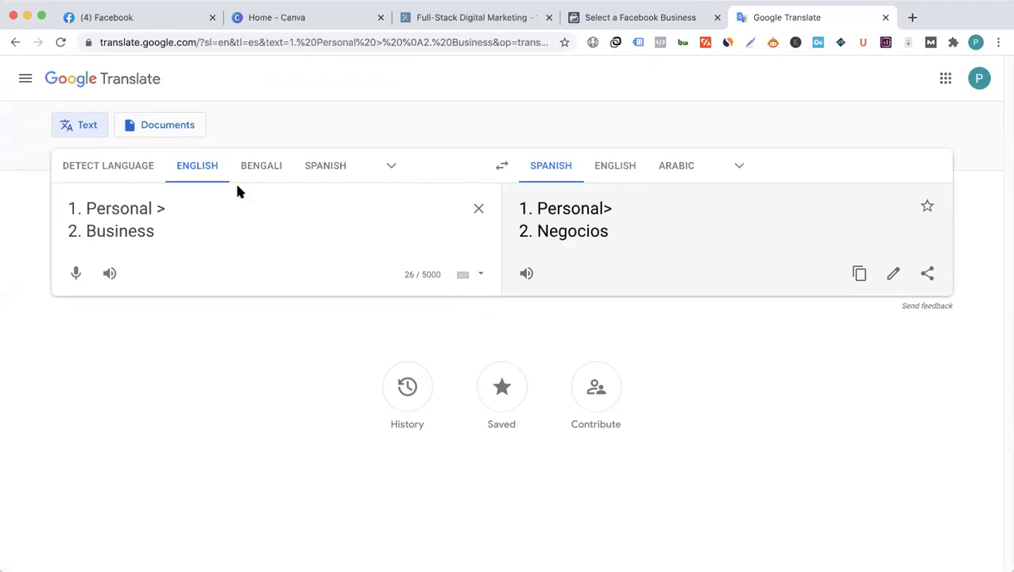
- Open Facebook in a new tab, go to the Be Bonnie page and look through its insights, posts and About section
{"action": "left_click", "coordinate": [912, 16]}
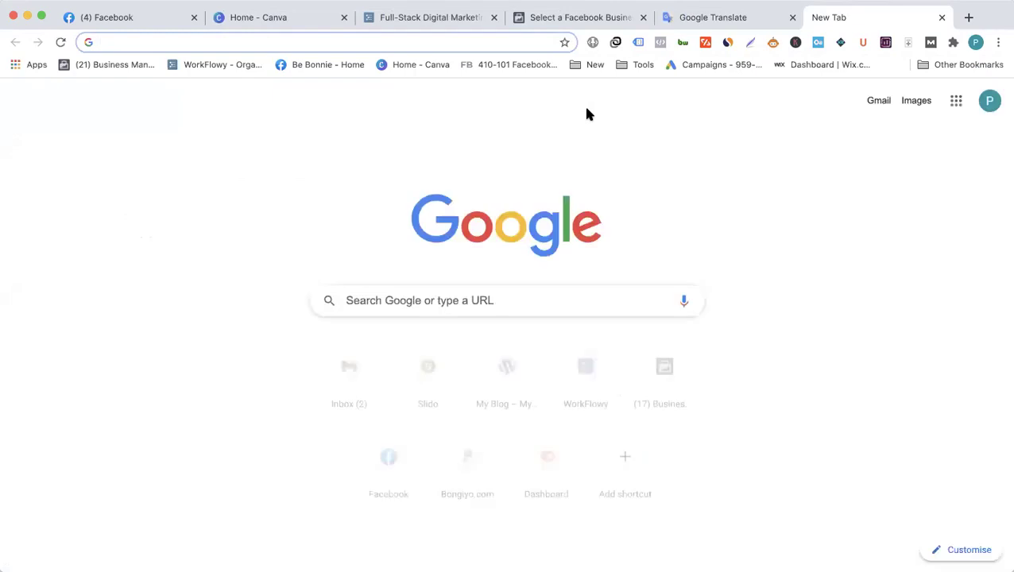
{"action": "type", "text": "f"}
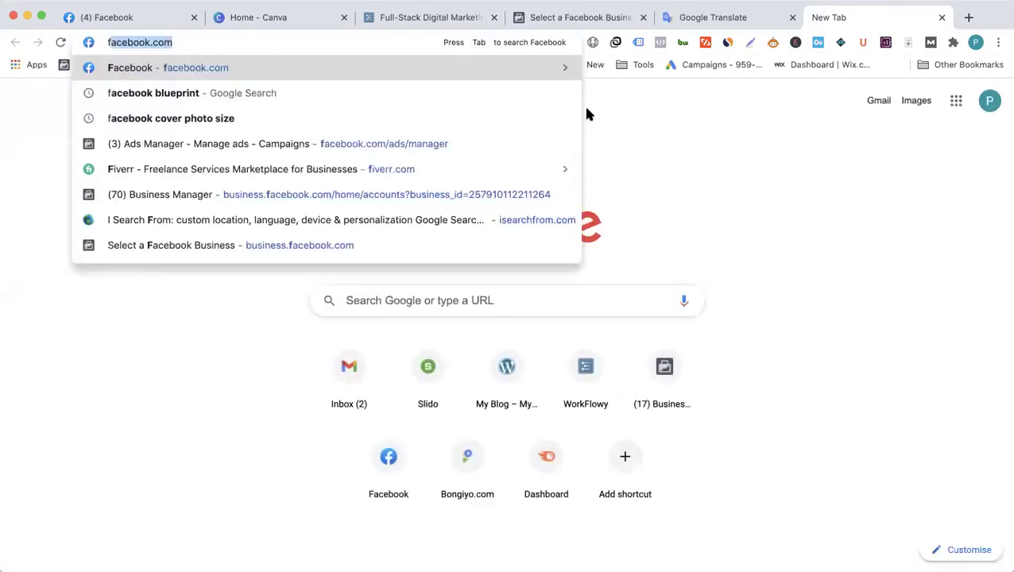
{"action": "key", "text": "Return"}
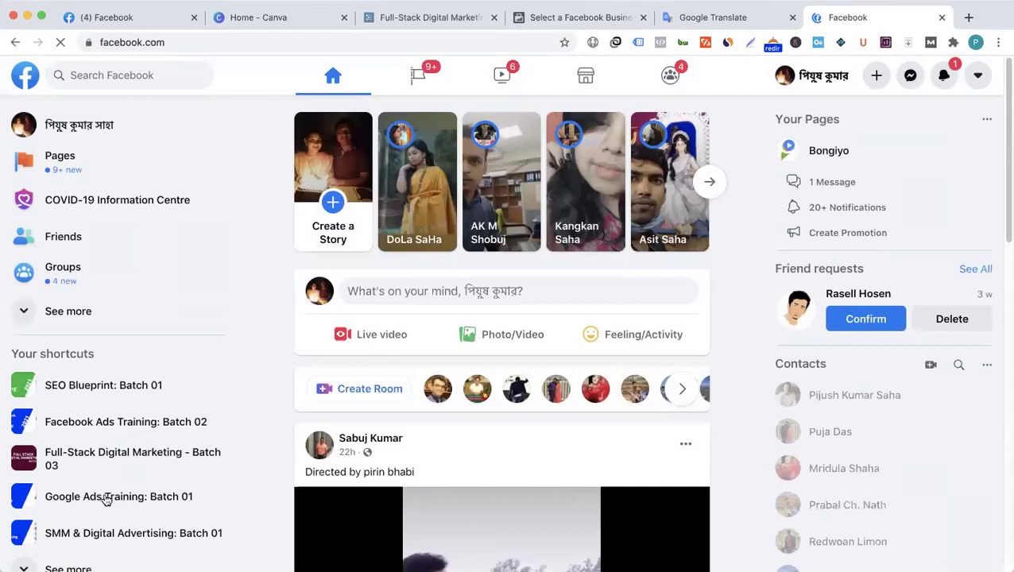
{"action": "scroll", "coordinate": [135, 453], "scroll_direction": "down", "scroll_amount": 4}
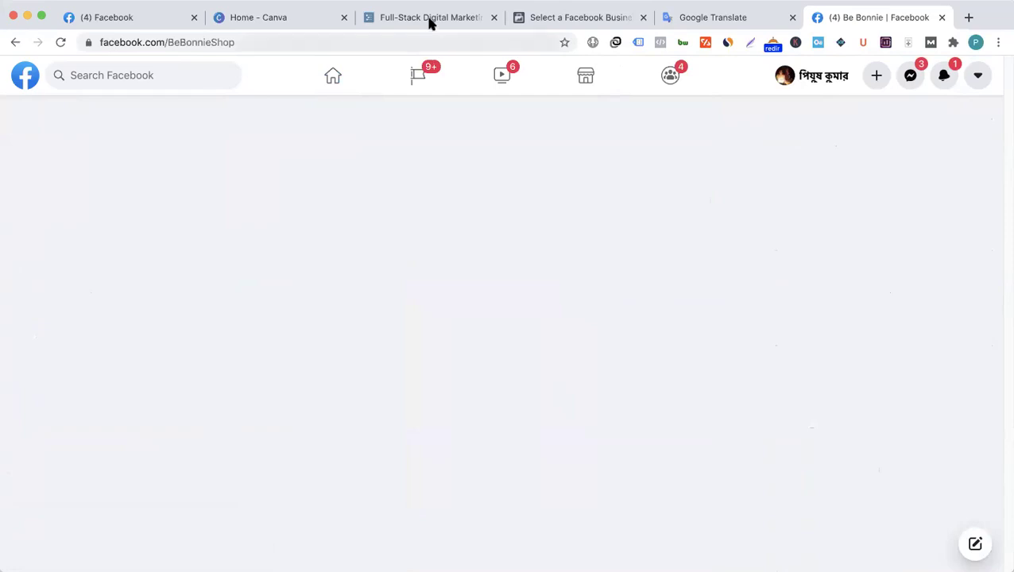
{"action": "left_click", "coordinate": [446, 43]}
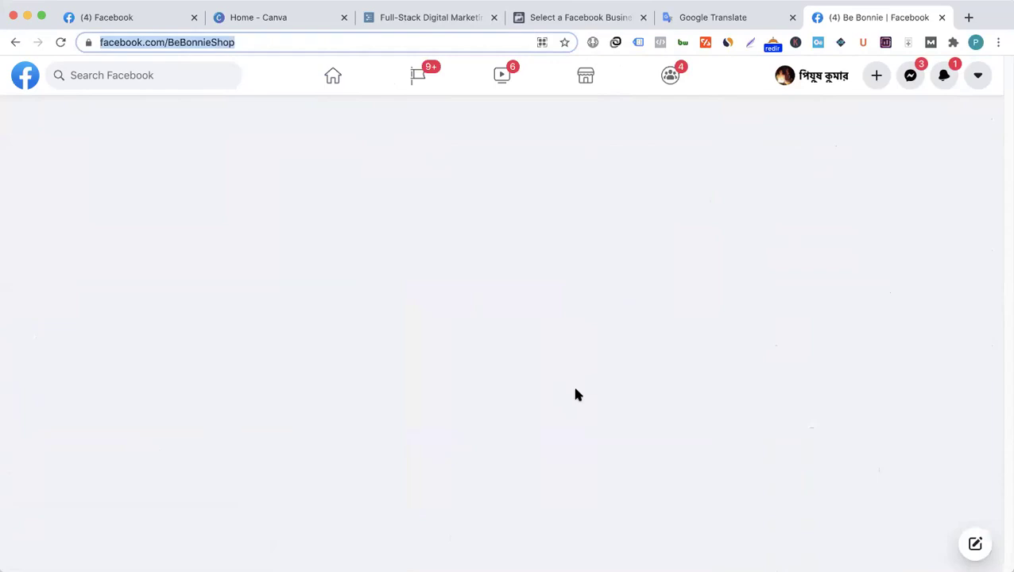
{"action": "scroll", "coordinate": [571, 395], "scroll_direction": "down", "scroll_amount": 3}
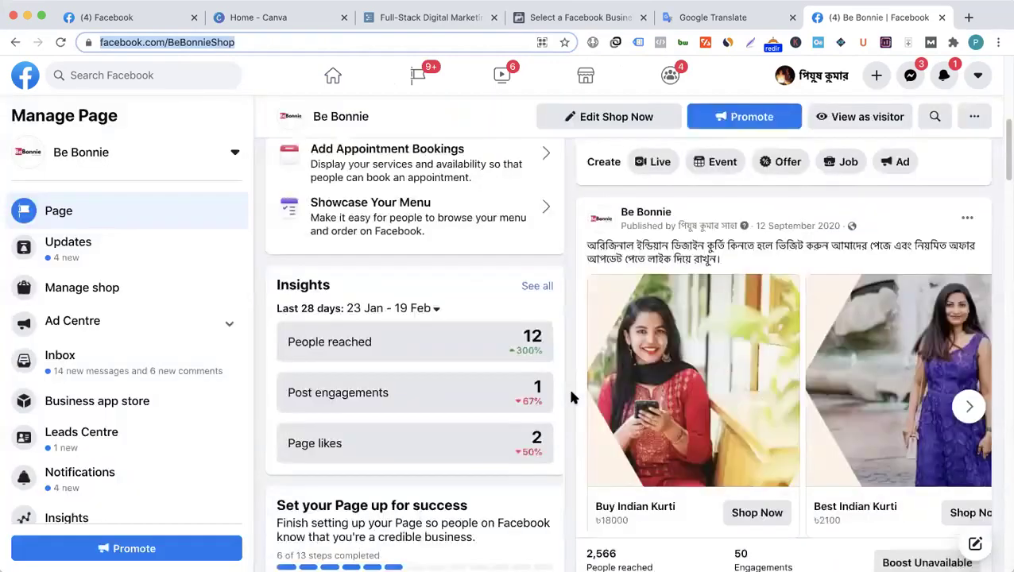
{"action": "scroll", "coordinate": [571, 396], "scroll_direction": "down", "scroll_amount": 5}
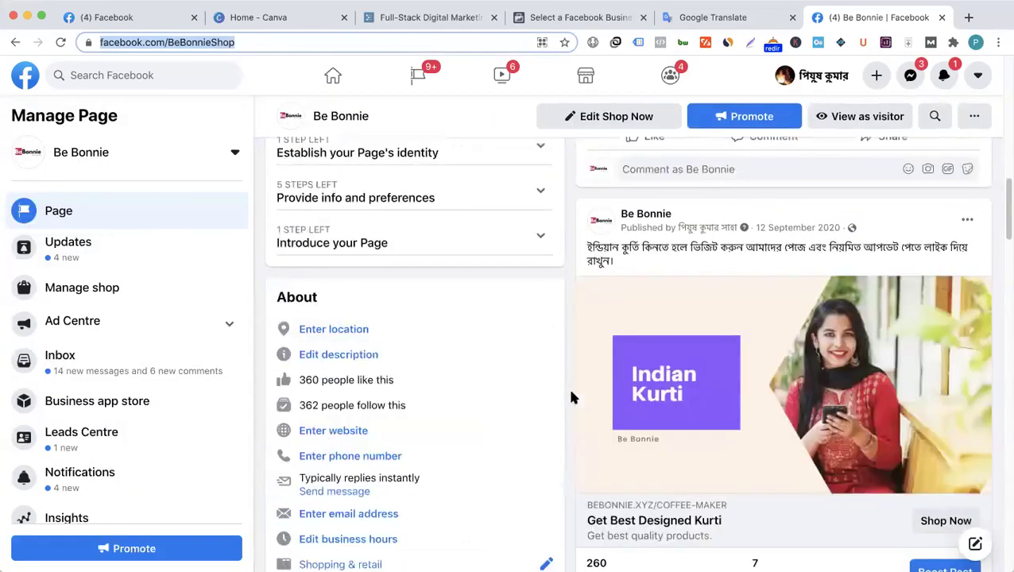
{"action": "scroll", "coordinate": [572, 350], "scroll_direction": "down", "scroll_amount": 2}
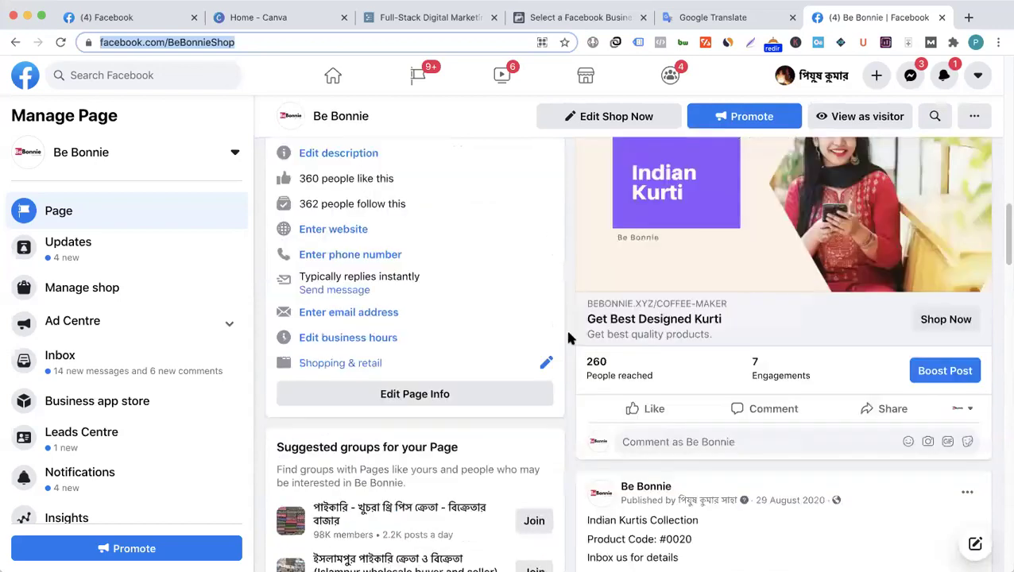
{"action": "scroll", "coordinate": [567, 338], "scroll_direction": "up", "scroll_amount": 1}
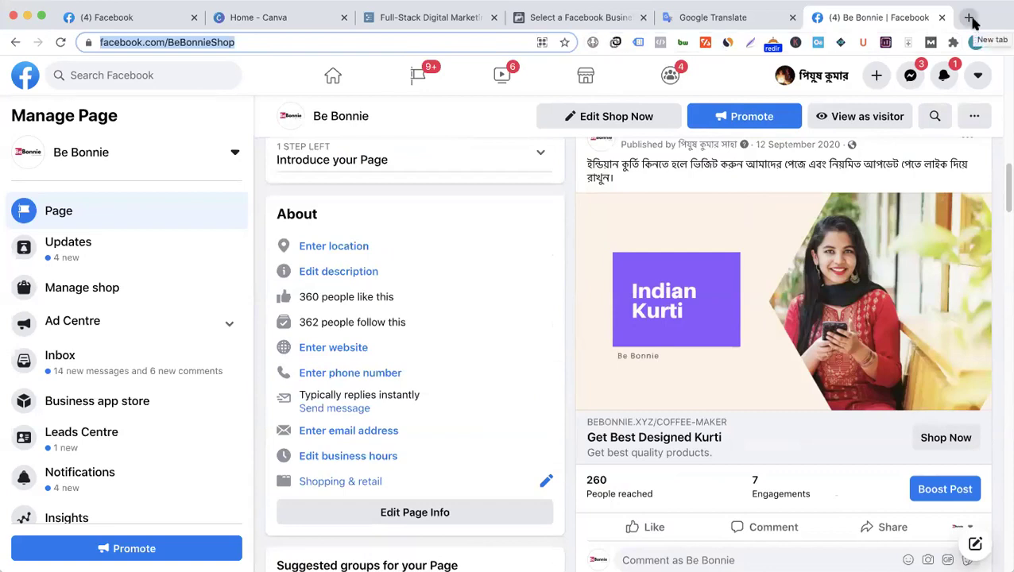
- Open the personal account's Ads Manager campaigns page in a new tab and briefly open its business tools
{"action": "key", "text": "super+t"}
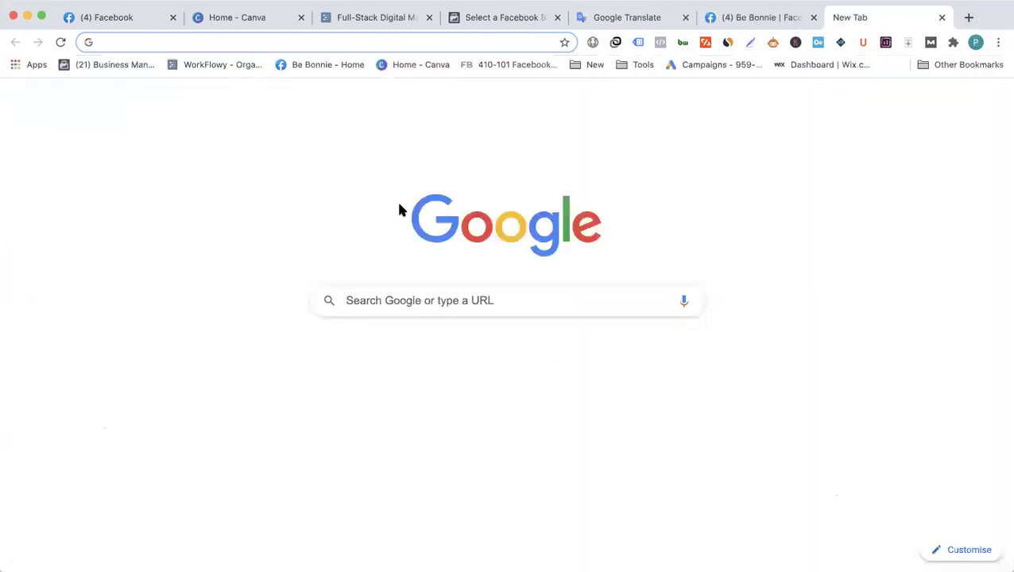
{"action": "type", "text": "facebook.com"}
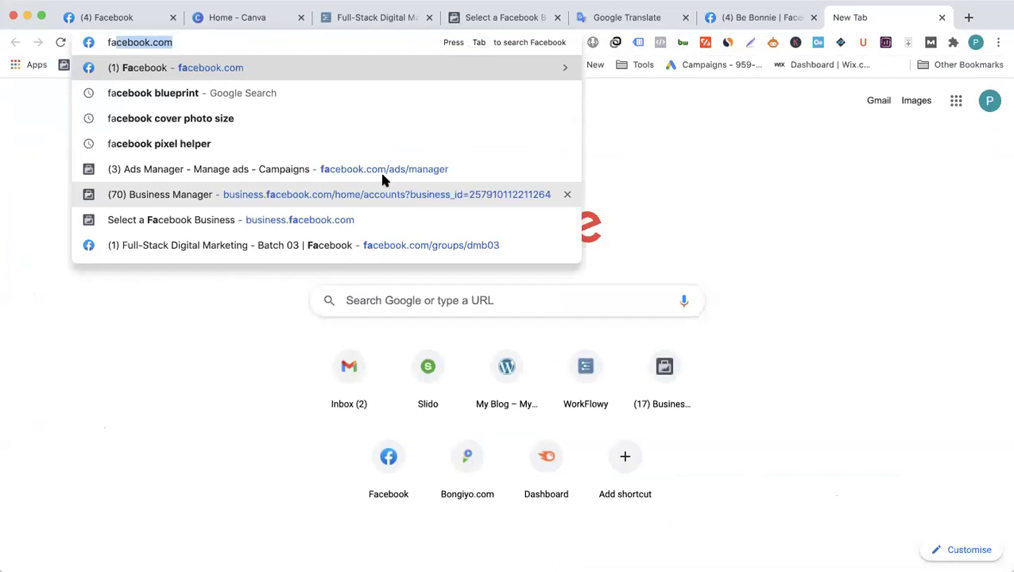
{"action": "left_click", "coordinate": [381, 176]}
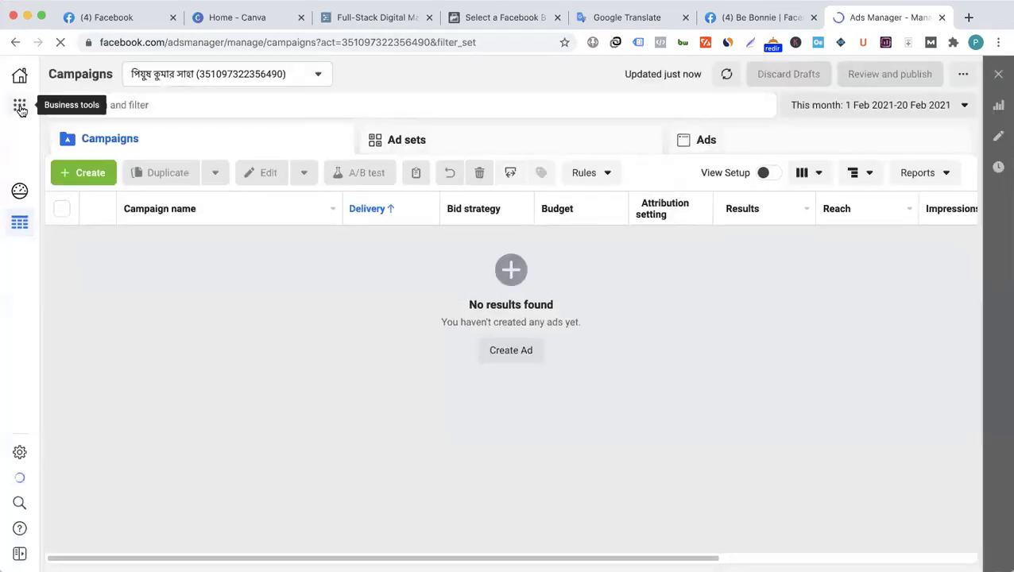
{"action": "left_click", "coordinate": [21, 109]}
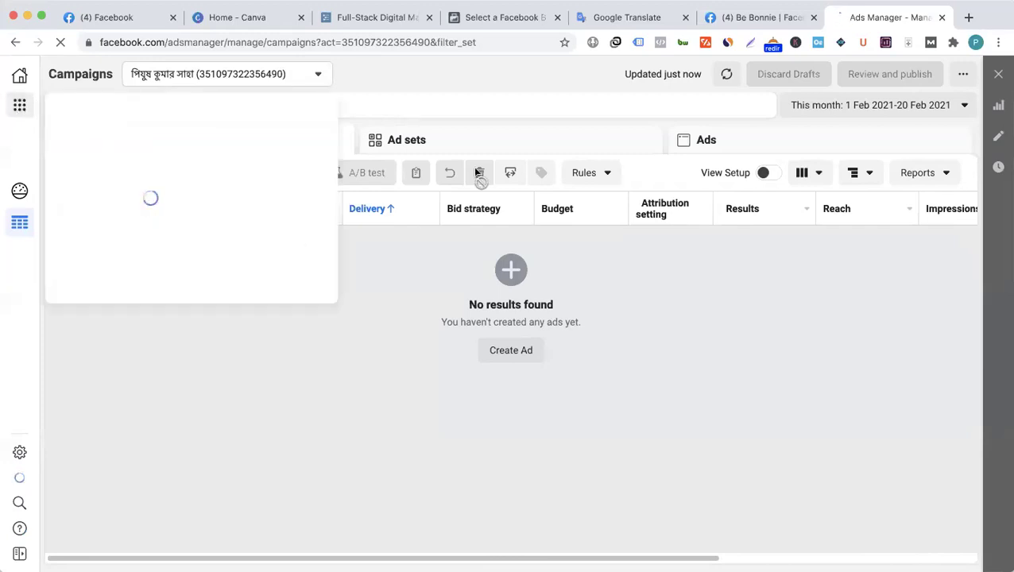
{"action": "left_click", "coordinate": [503, 73]}
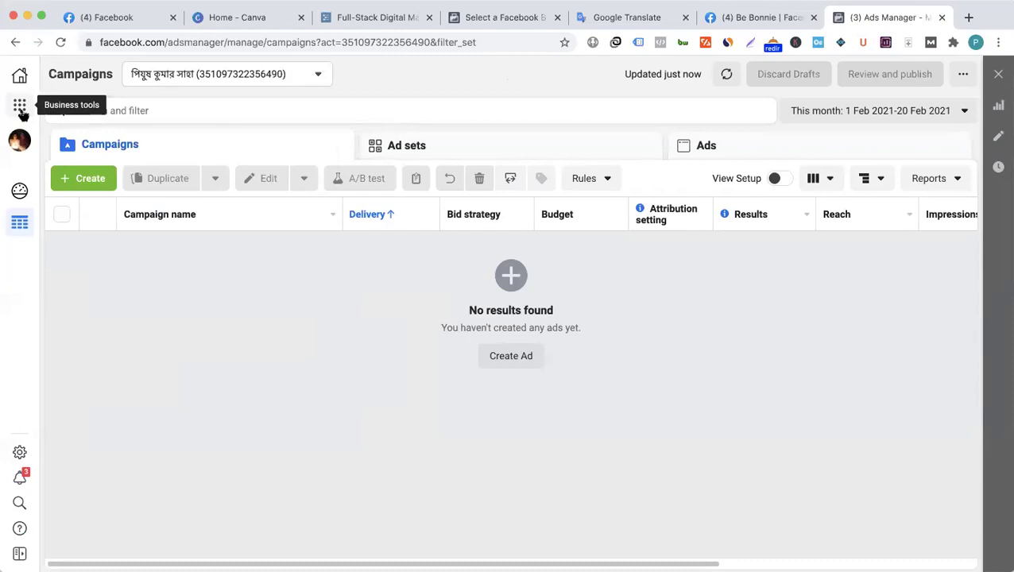
- Open the ad account settings from the business tools and view the list of available ad accounts
{"action": "left_click", "coordinate": [21, 110]}
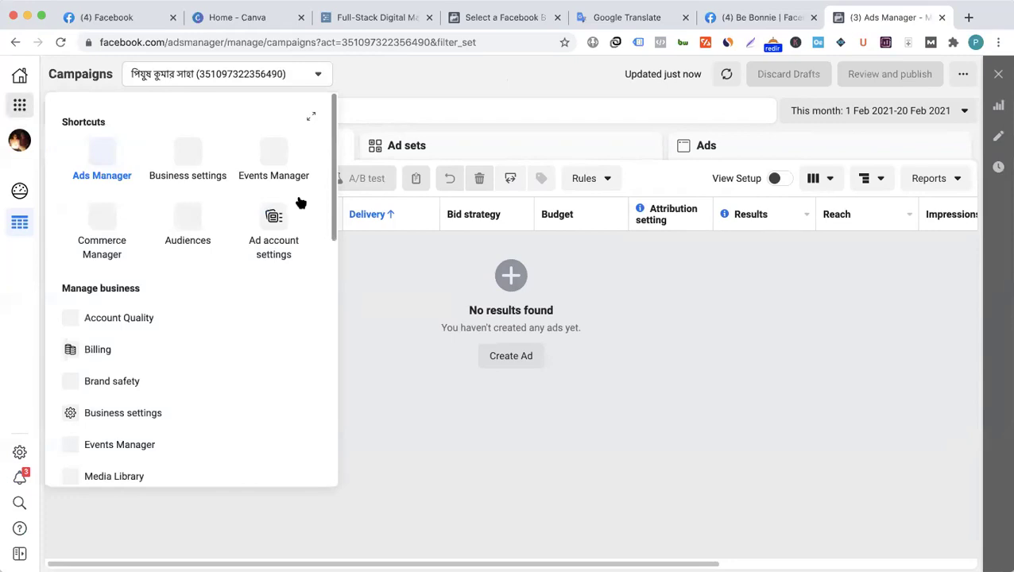
{"action": "left_click", "coordinate": [165, 193]}
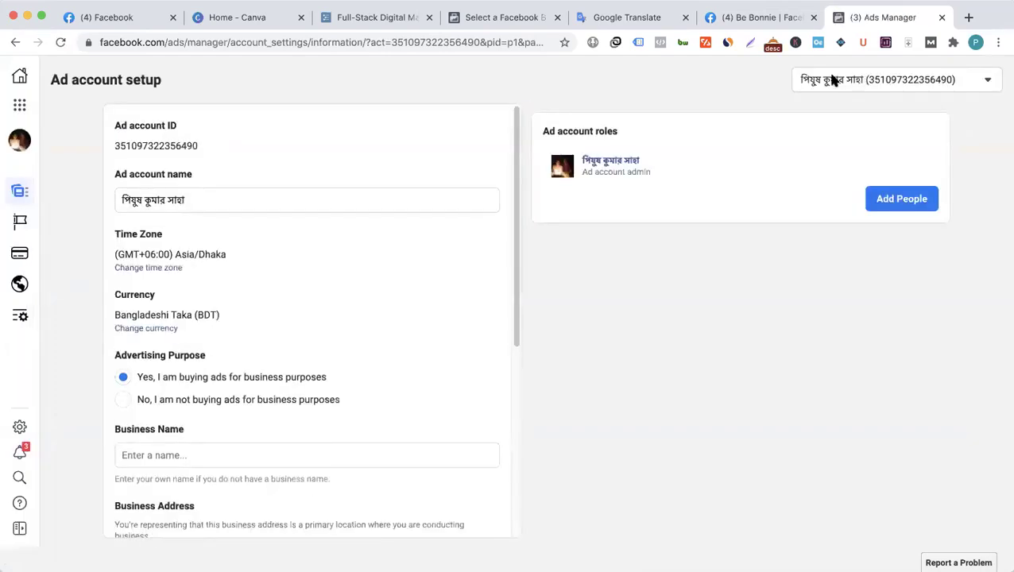
{"action": "left_click", "coordinate": [833, 86]}
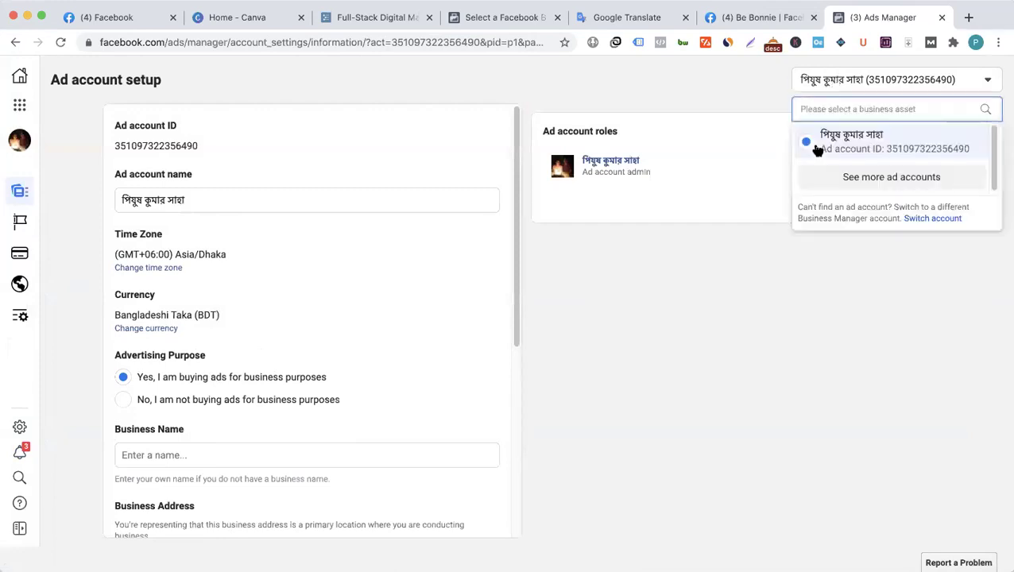
{"action": "left_click", "coordinate": [671, 408]}
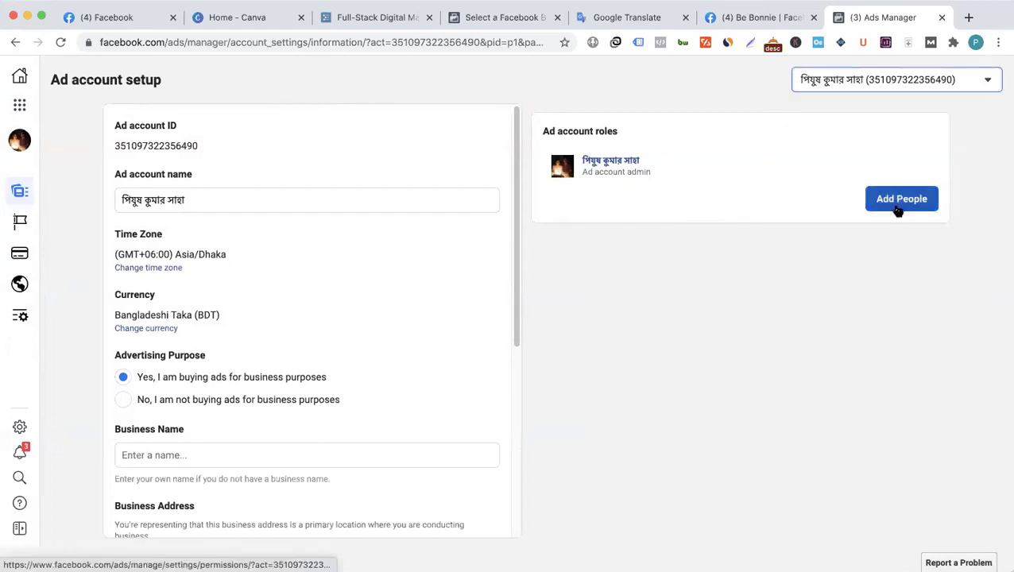
- Look at the dialog for adding people to the ad account, close it and return to the Campaigns page
{"action": "left_click", "coordinate": [897, 208]}
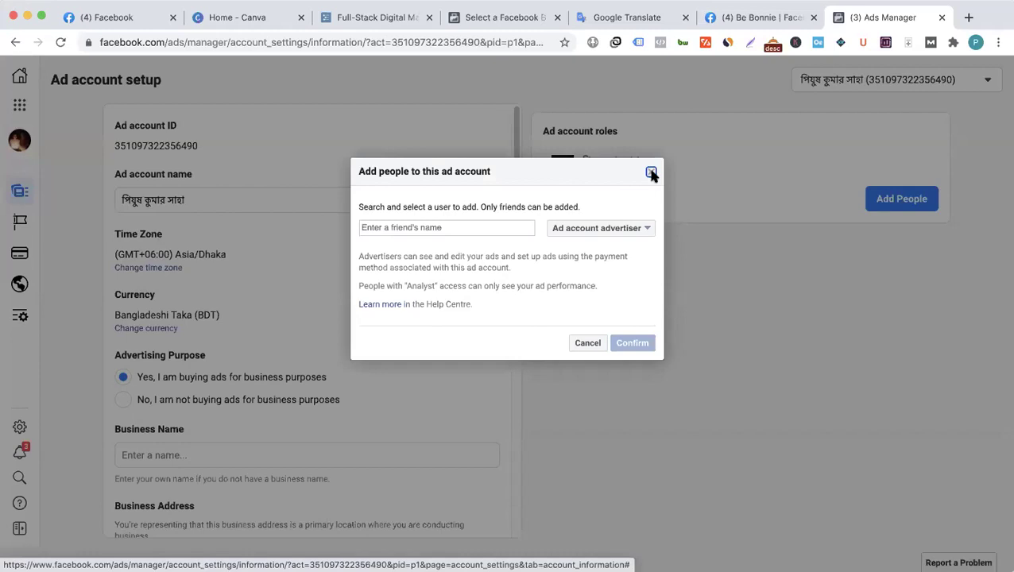
{"action": "left_click", "coordinate": [914, 209]}
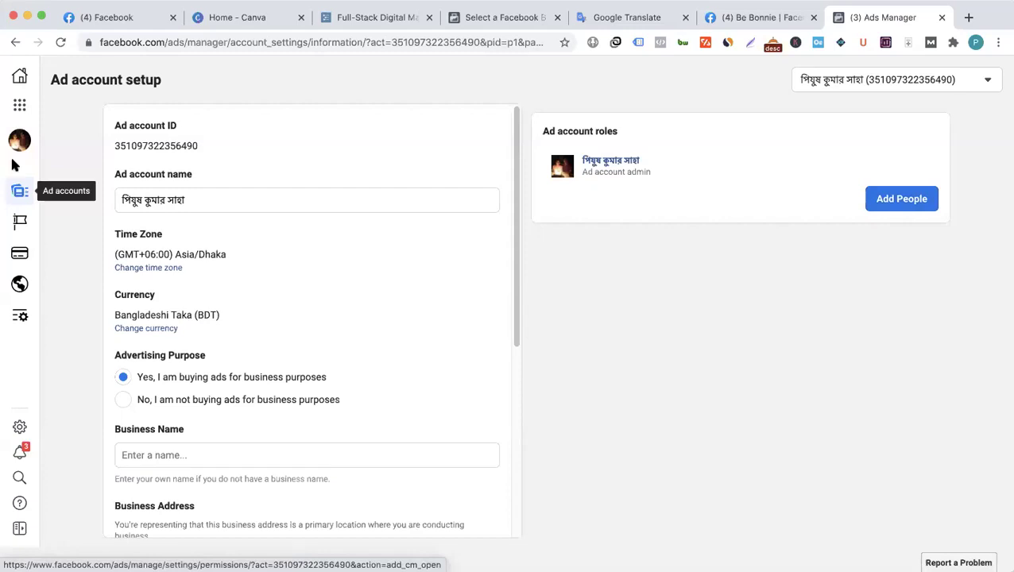
{"action": "left_click", "coordinate": [20, 190]}
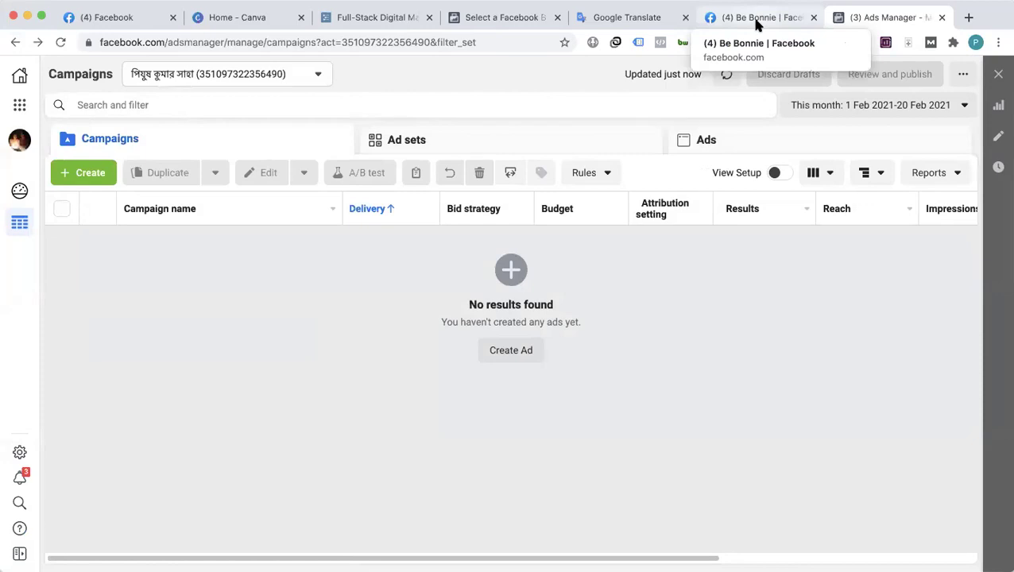
- Add ">" after "2. Business" in the Google Translate list and open the Bong Inc. business in Business Manager
{"action": "left_click", "coordinate": [588, 24]}
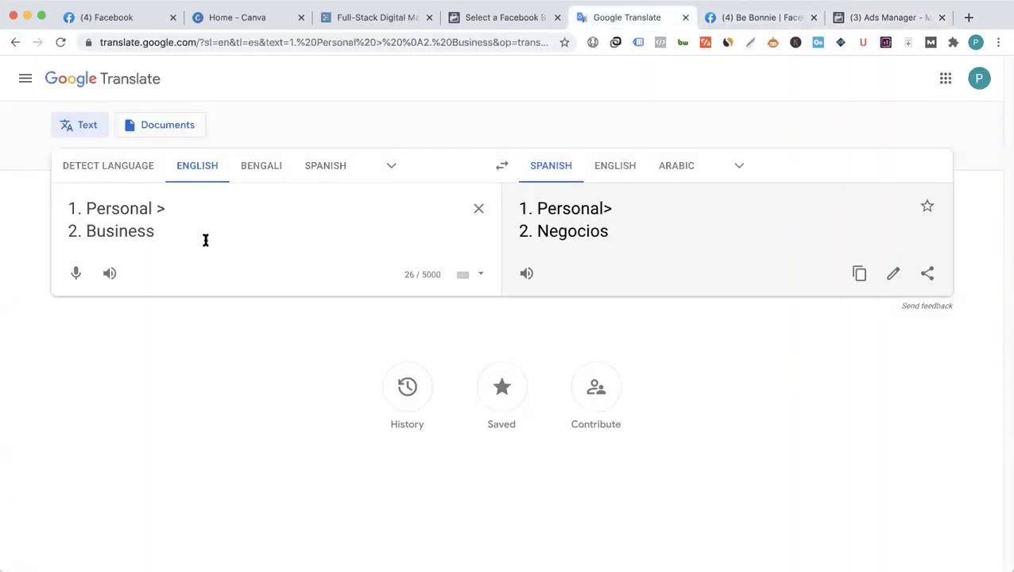
{"action": "type", "text": ">"}
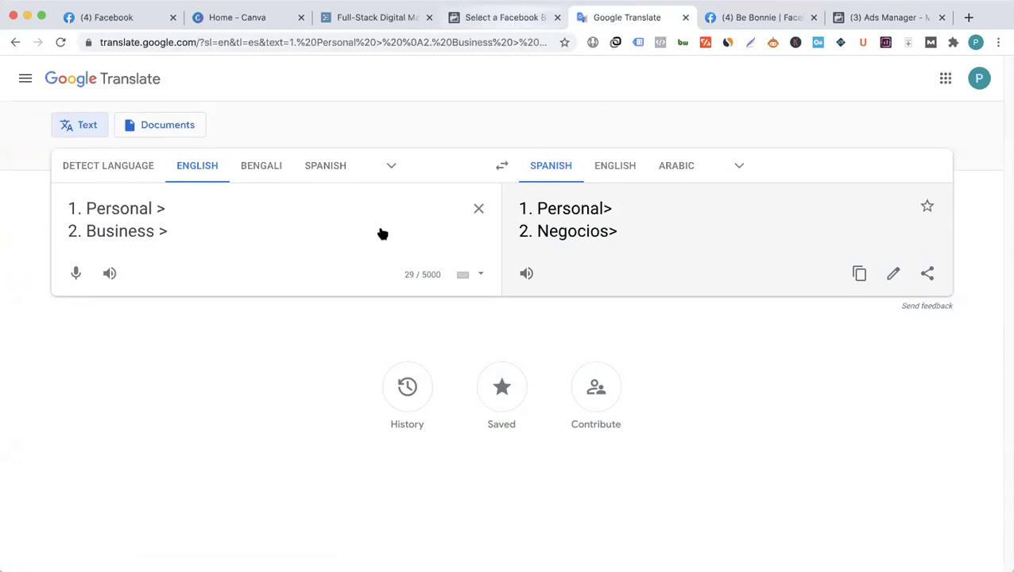
{"action": "key", "text": "ctrl+shift+Tab"}
{"action": "left_click", "coordinate": [298, 246]}
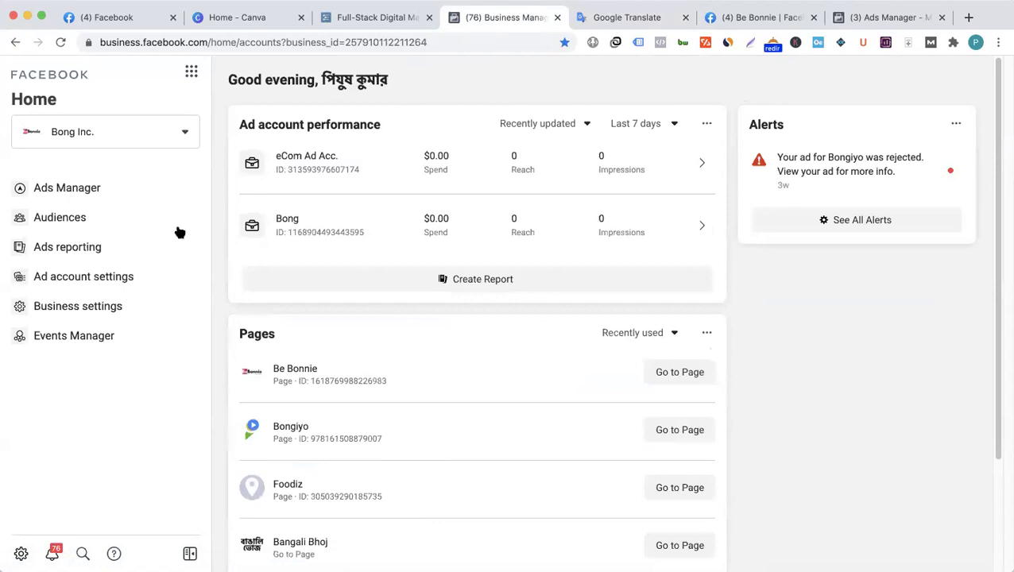
- Open the business settings of Bong Inc. and look over its Users and Accounts sections
{"action": "left_click", "coordinate": [107, 310]}
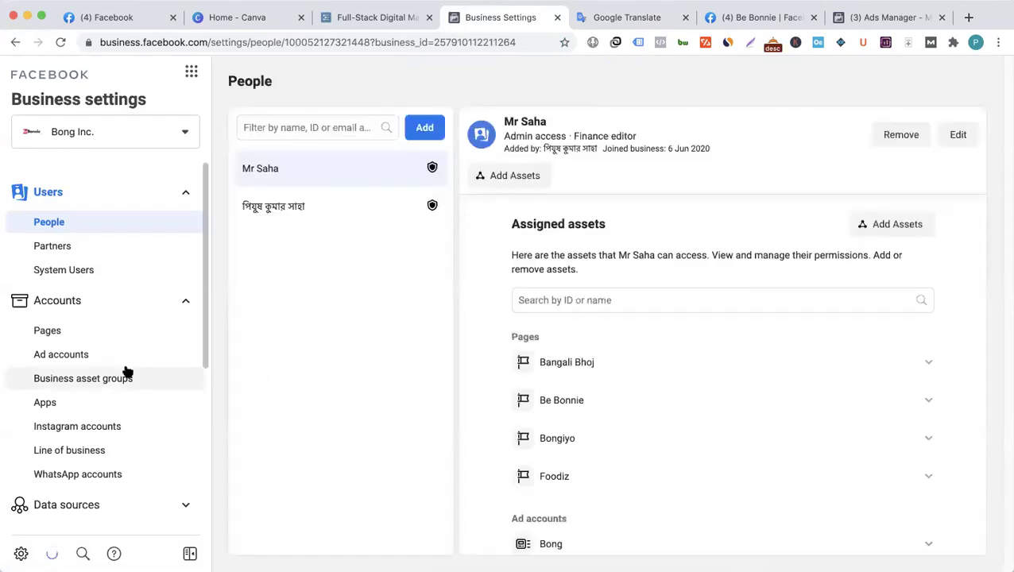
{"action": "left_click", "coordinate": [185, 299]}
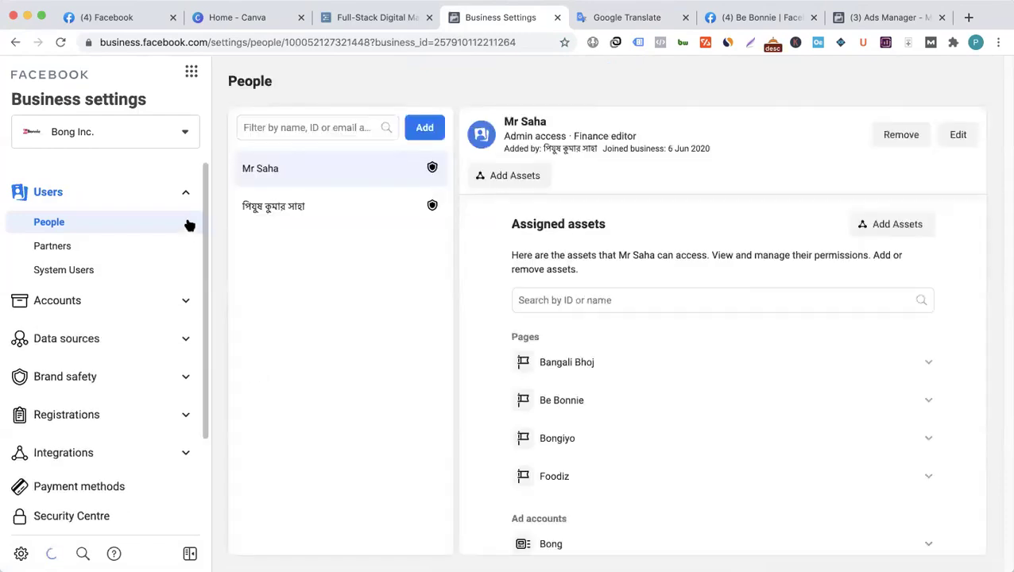
{"action": "left_click", "coordinate": [186, 195]}
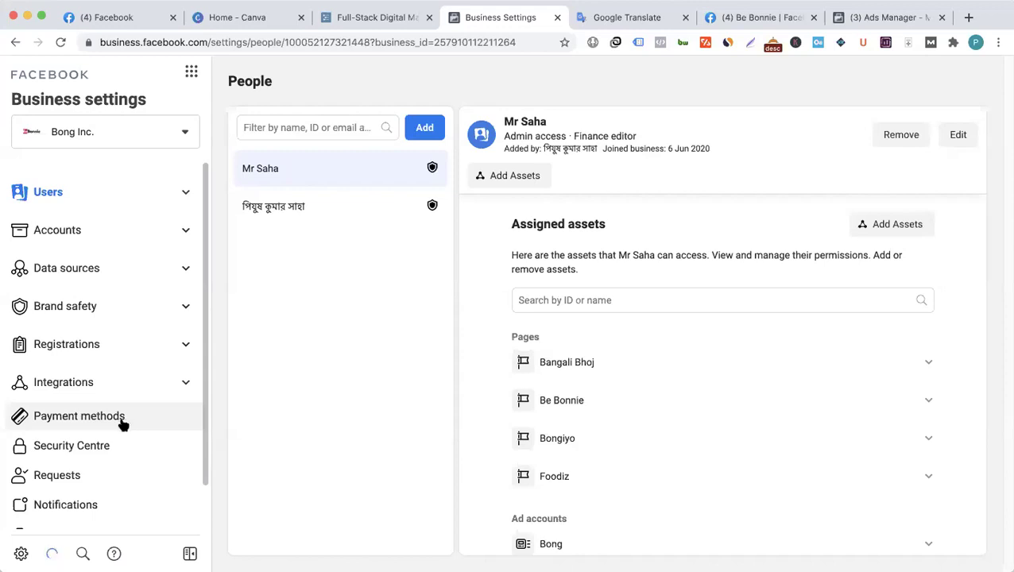
{"action": "left_click", "coordinate": [185, 235]}
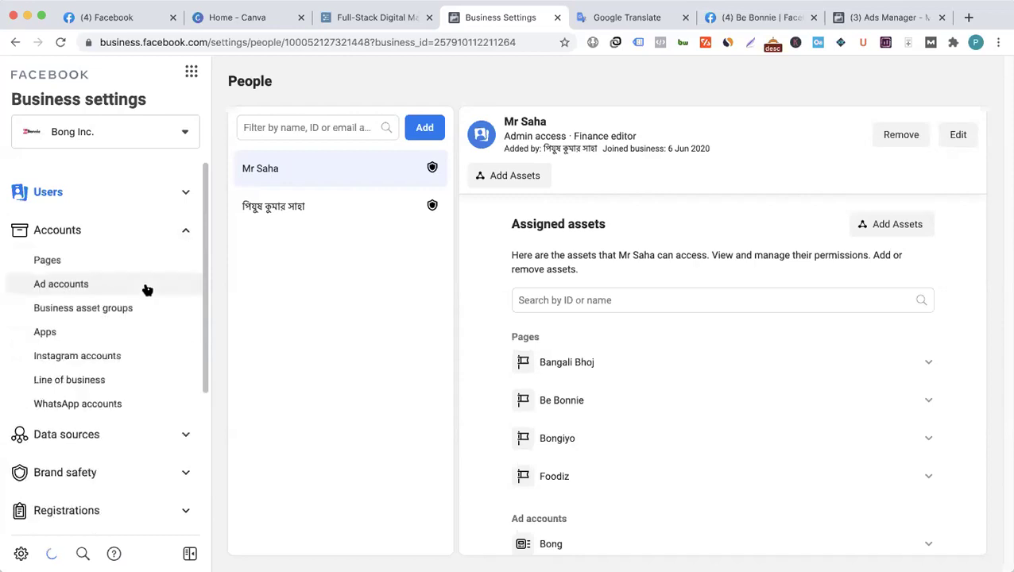
{"action": "left_click", "coordinate": [188, 233]}
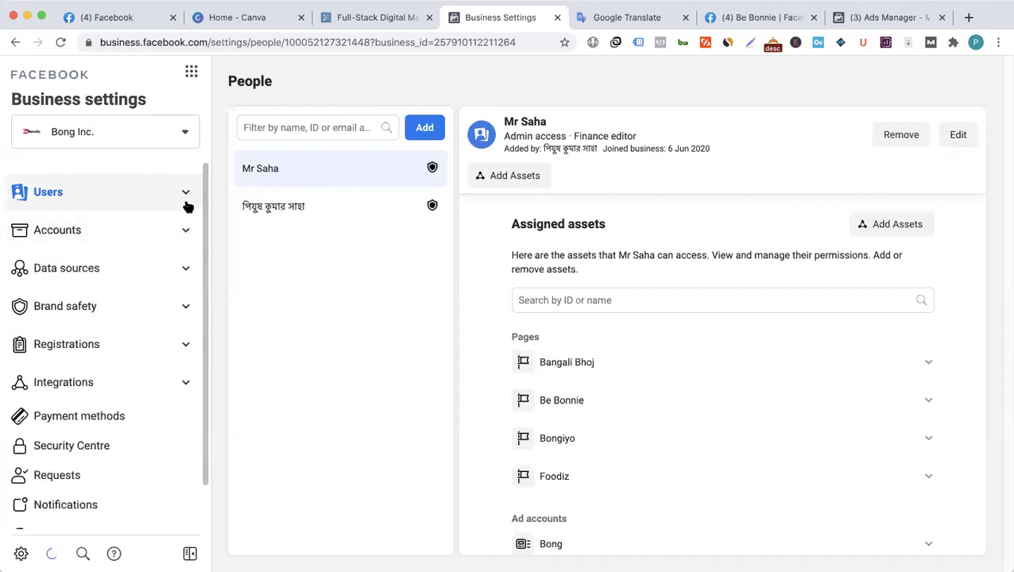
{"action": "left_click", "coordinate": [186, 194]}
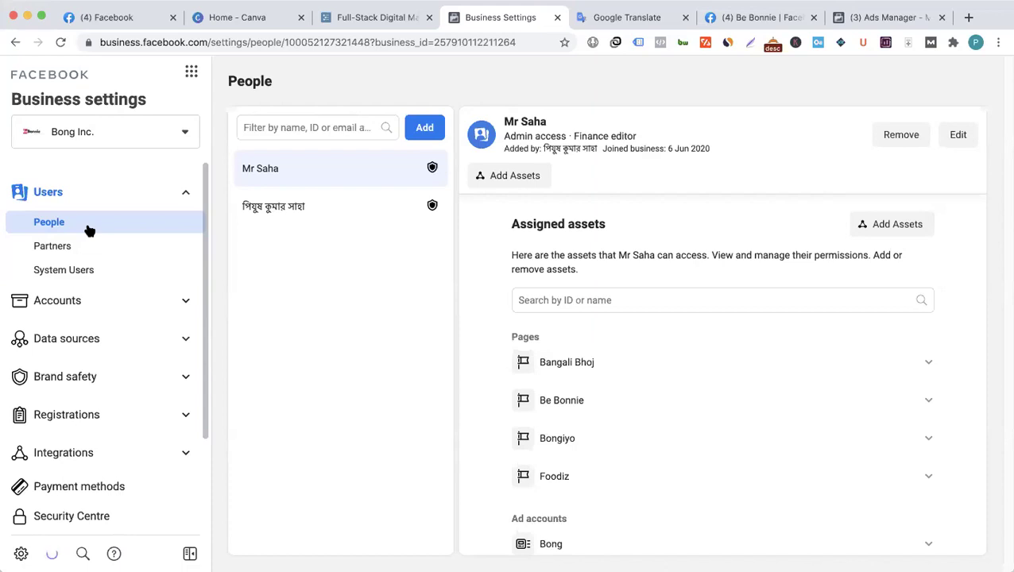
- Look at the option for adding people, and review the People list and the remaining business settings categories
{"action": "left_click", "coordinate": [425, 131]}
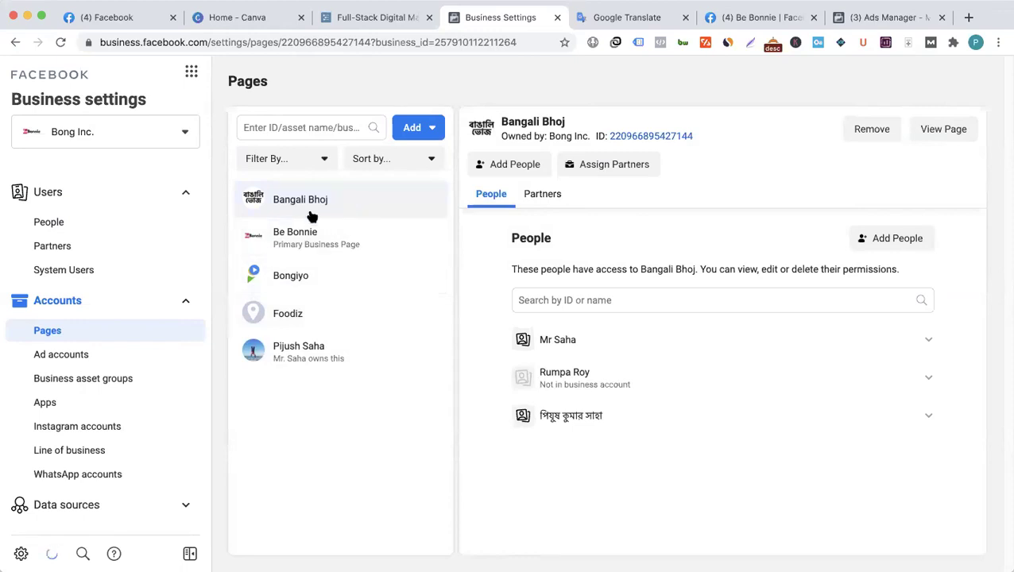
{"action": "left_click", "coordinate": [135, 227]}
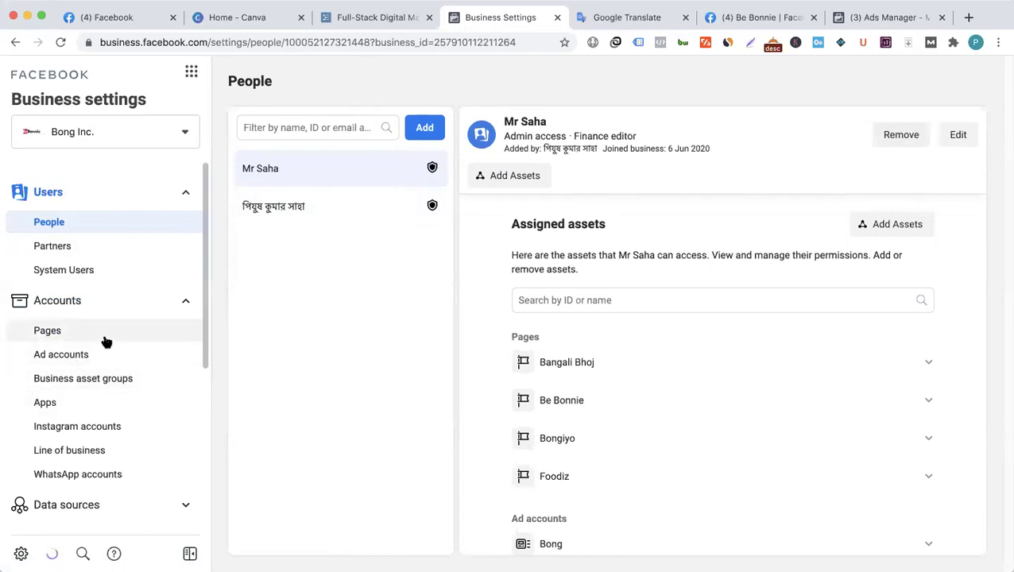
{"action": "scroll", "coordinate": [153, 375], "scroll_direction": "down", "scroll_amount": 3}
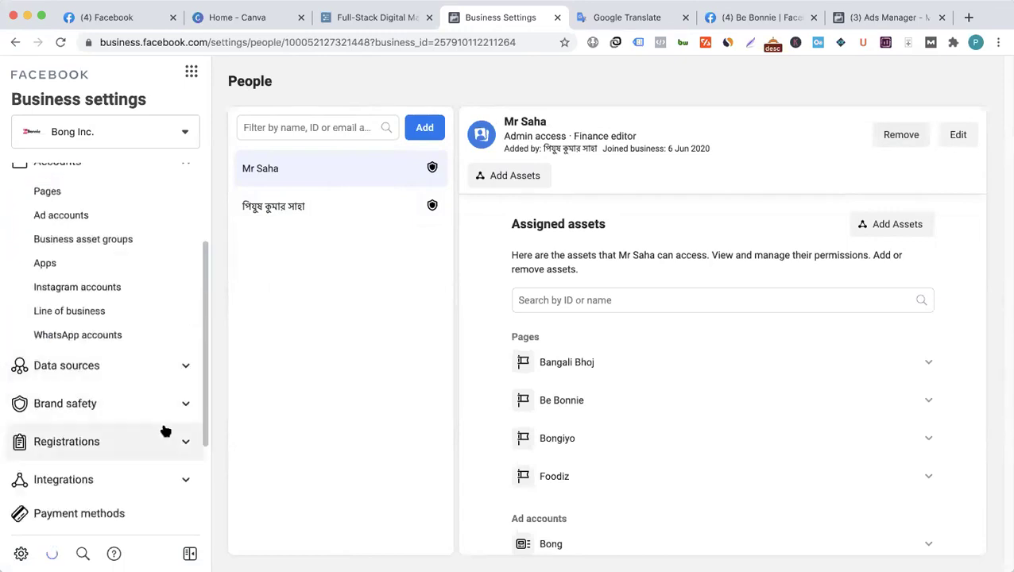
{"action": "left_click", "coordinate": [185, 366]}
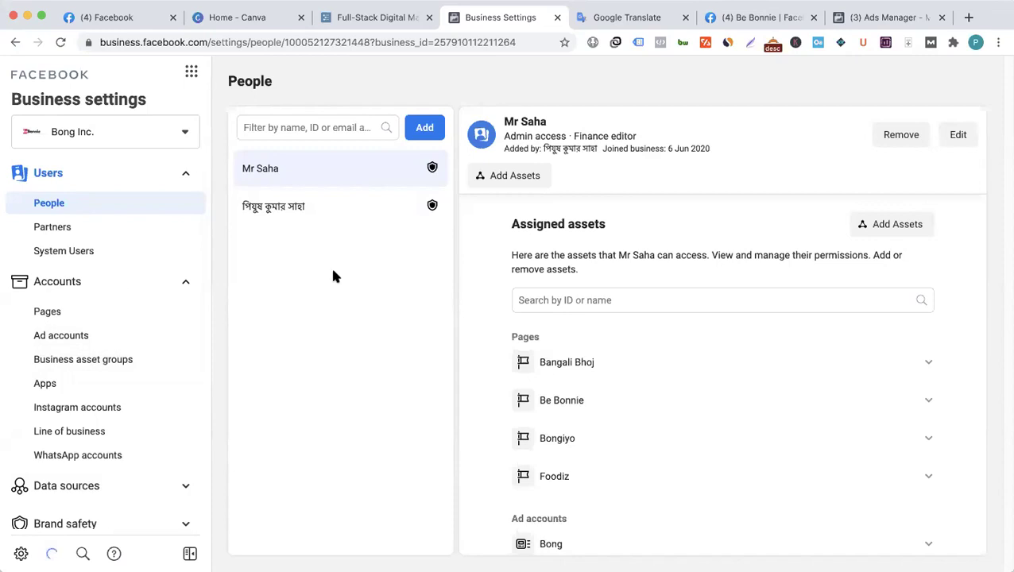
- Compare the business's Pages list with the assets assigned to the first person in the People list
{"action": "left_click", "coordinate": [126, 315]}
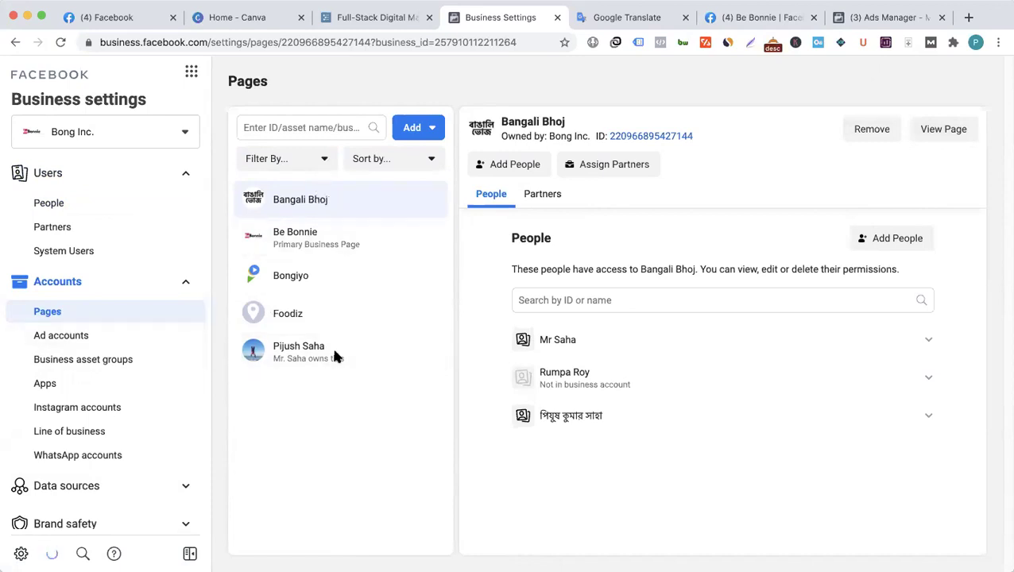
{"action": "left_click", "coordinate": [50, 205]}
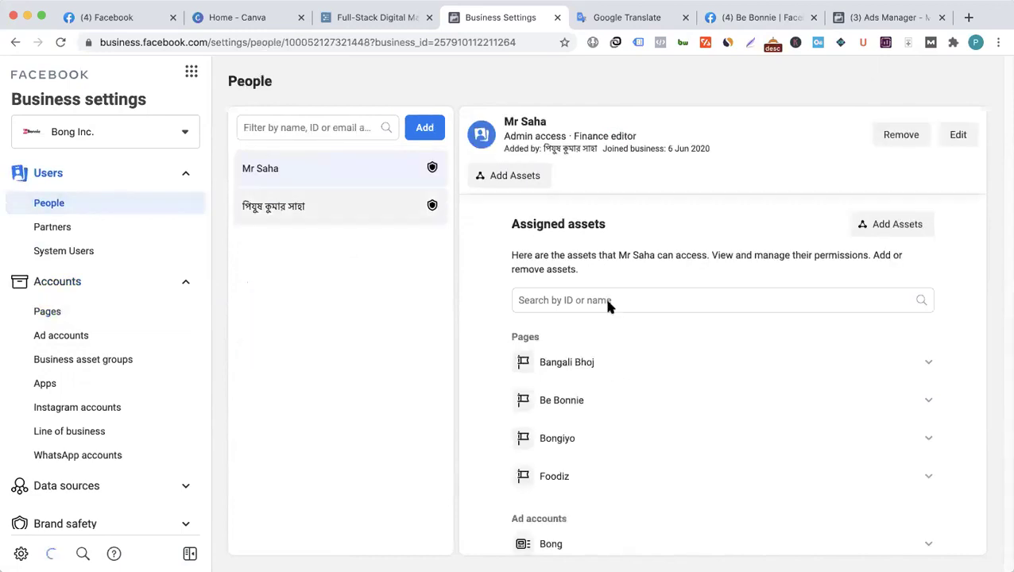
{"action": "scroll", "coordinate": [575, 352], "scroll_direction": "down", "scroll_amount": 3}
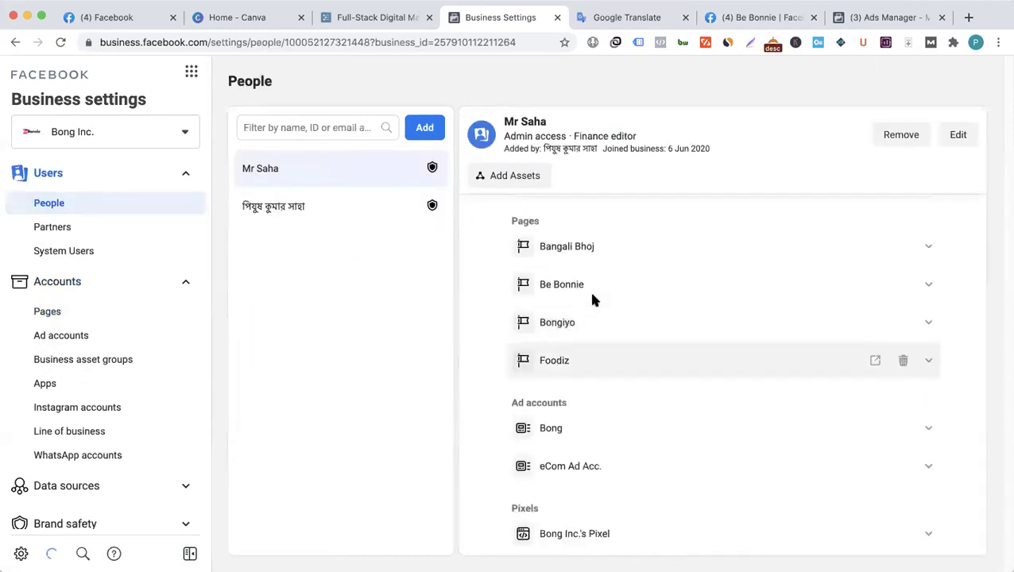
{"action": "left_click", "coordinate": [109, 316]}
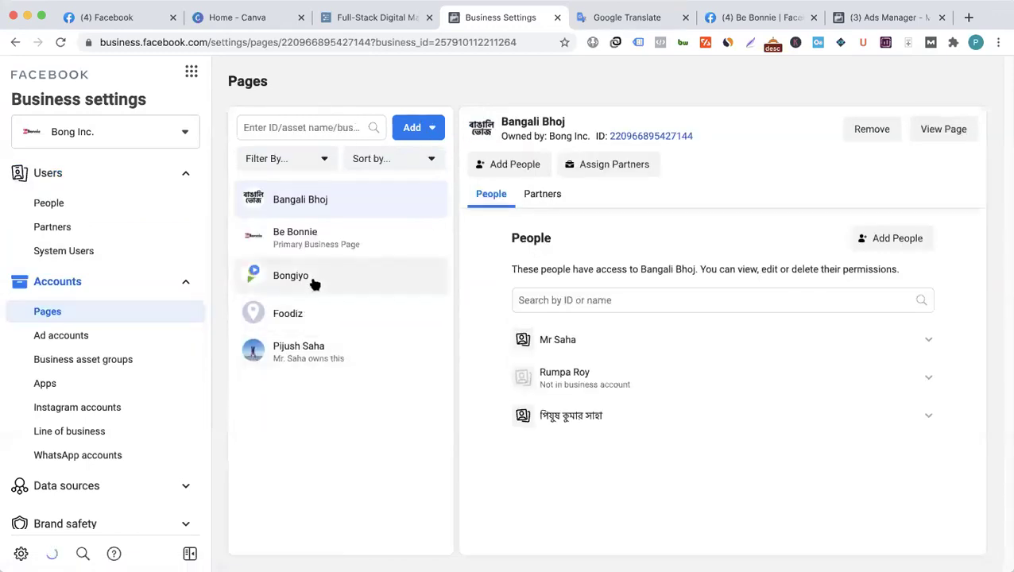
- Look at the dialog for assigning assets to the first listed person and close it without saving
{"action": "left_click", "coordinate": [67, 203]}
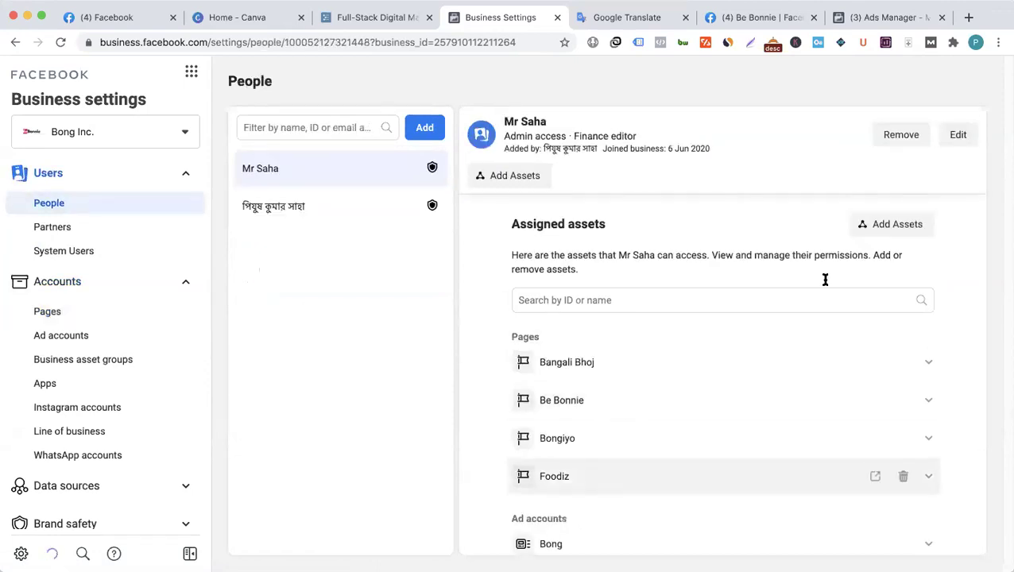
{"action": "left_click", "coordinate": [904, 227]}
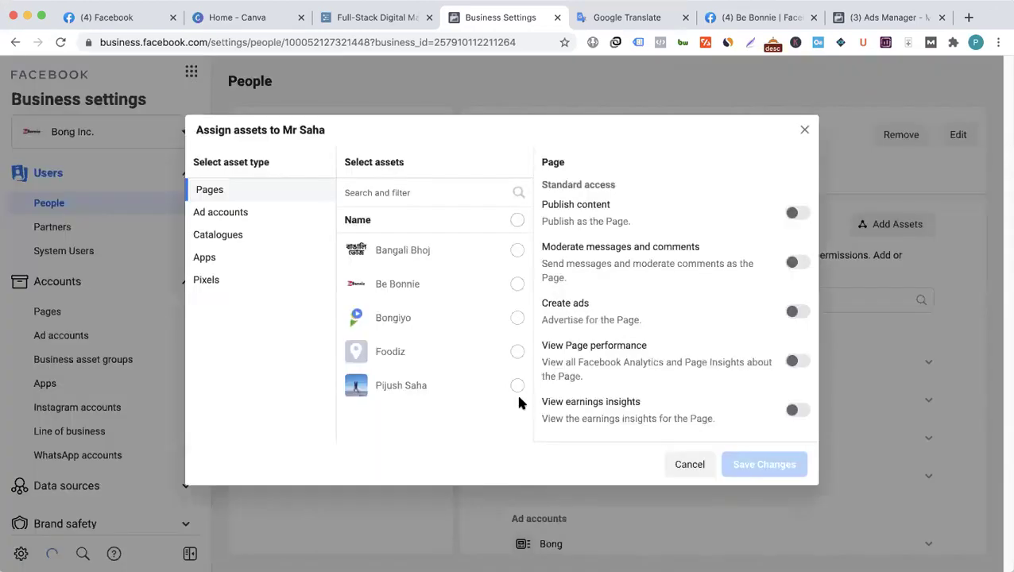
{"action": "left_click", "coordinate": [924, 360]}
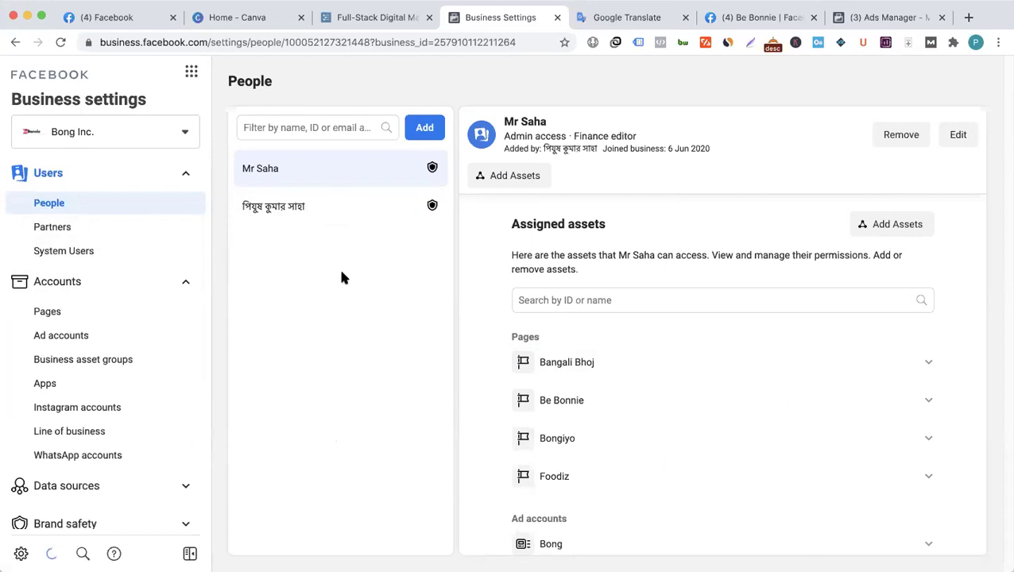
- View the Bong Inc. lists of Pages, Ad accounts, Instagram accounts and Pixels in the business settings
{"action": "left_click", "coordinate": [117, 316]}
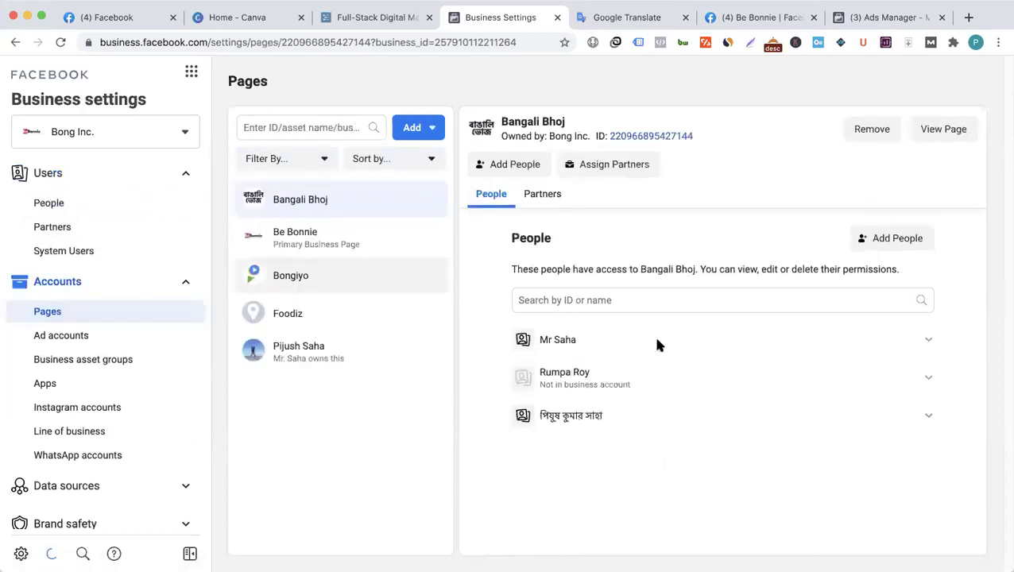
{"action": "left_click", "coordinate": [189, 338]}
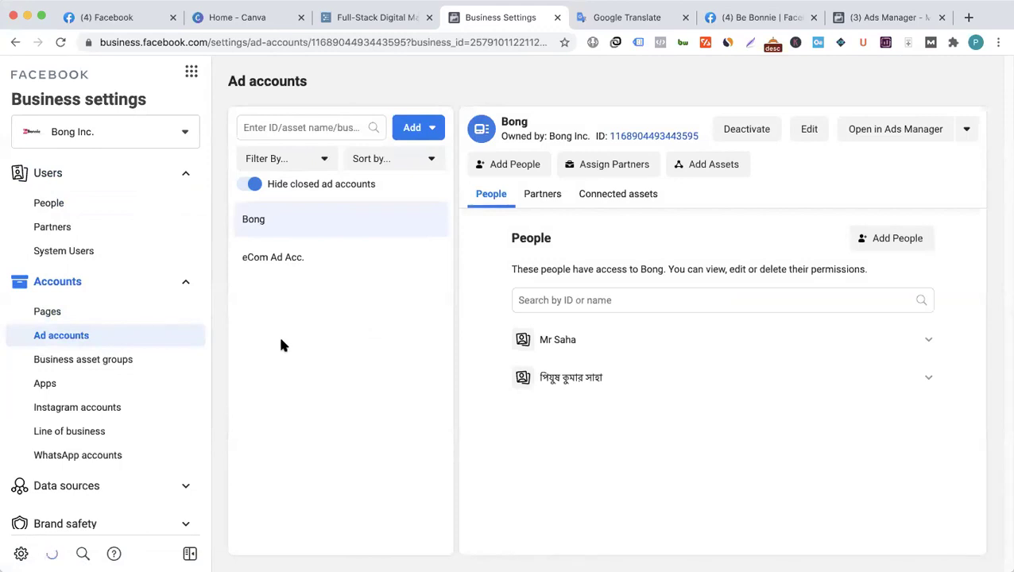
{"action": "left_click", "coordinate": [133, 410]}
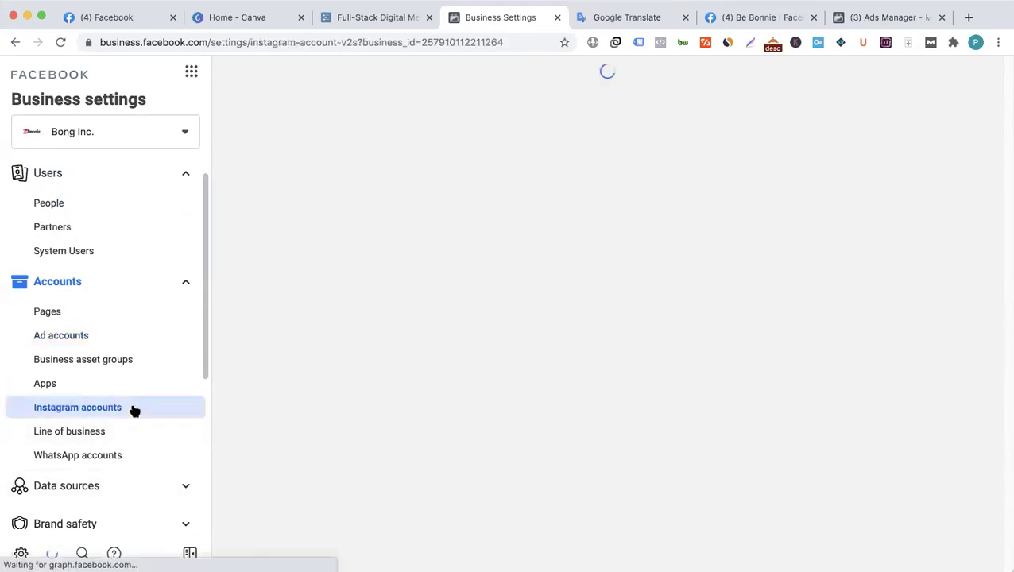
{"action": "scroll", "coordinate": [151, 409], "scroll_direction": "down", "scroll_amount": 2}
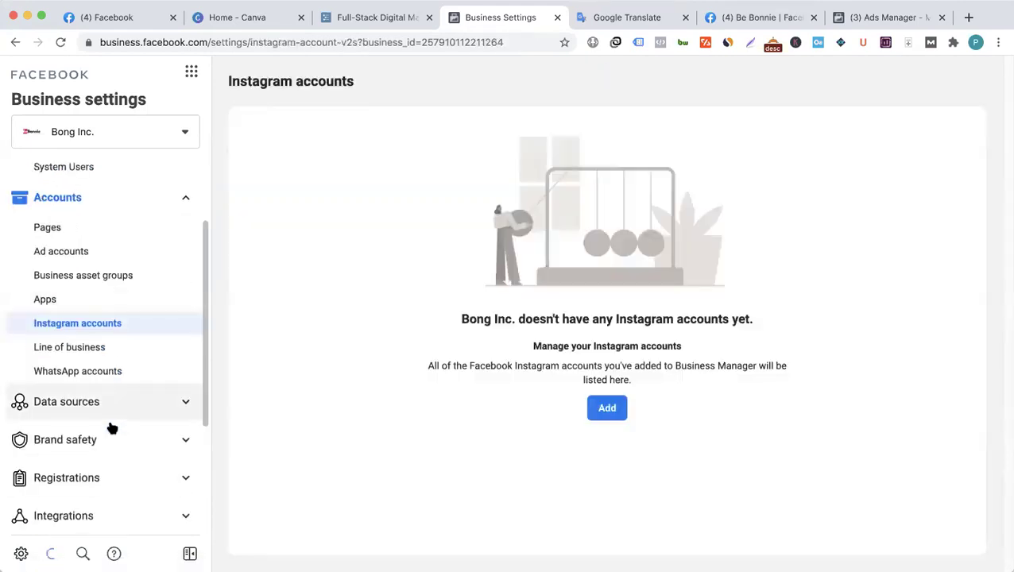
{"action": "left_click", "coordinate": [100, 420]}
{"action": "left_click", "coordinate": [97, 435]}
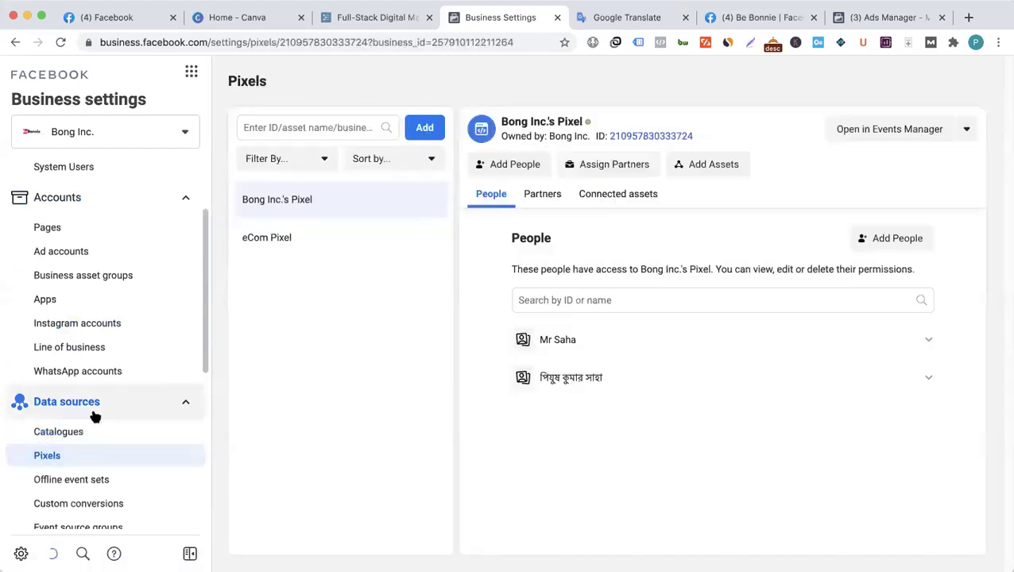
{"action": "left_click", "coordinate": [95, 415]}
{"action": "left_click", "coordinate": [93, 419]}
{"action": "mouse_move", "coordinate": [926, 349]}
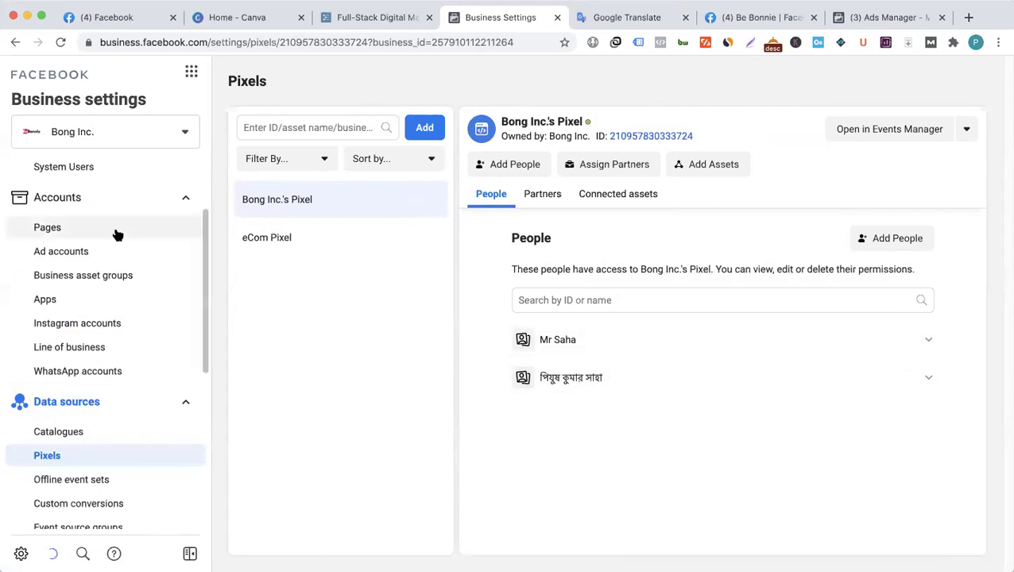
- Collapse the Accounts, Data sources and Users sections of the business settings
{"action": "left_click", "coordinate": [186, 200]}
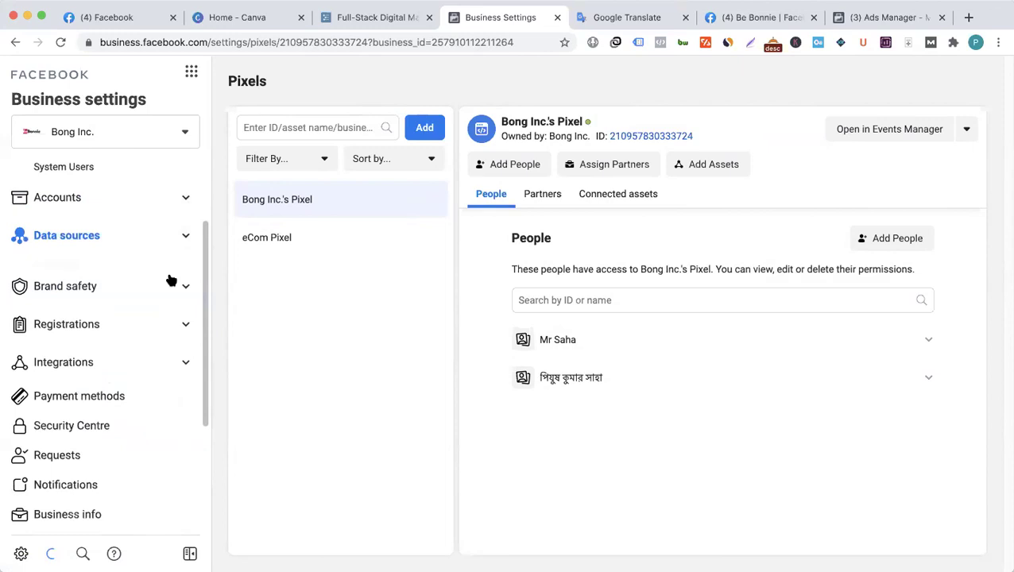
{"action": "scroll", "coordinate": [179, 239], "scroll_direction": "up", "scroll_amount": 3}
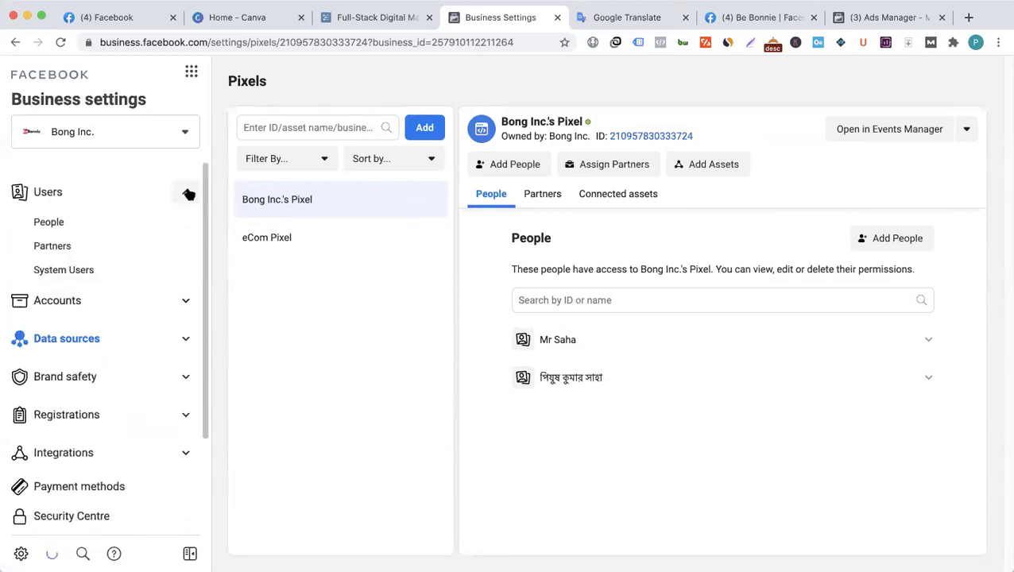
{"action": "left_click", "coordinate": [188, 195]}
- Switch the business settings to the desertrainmiami business and view its Pages list
{"action": "left_click", "coordinate": [175, 129]}
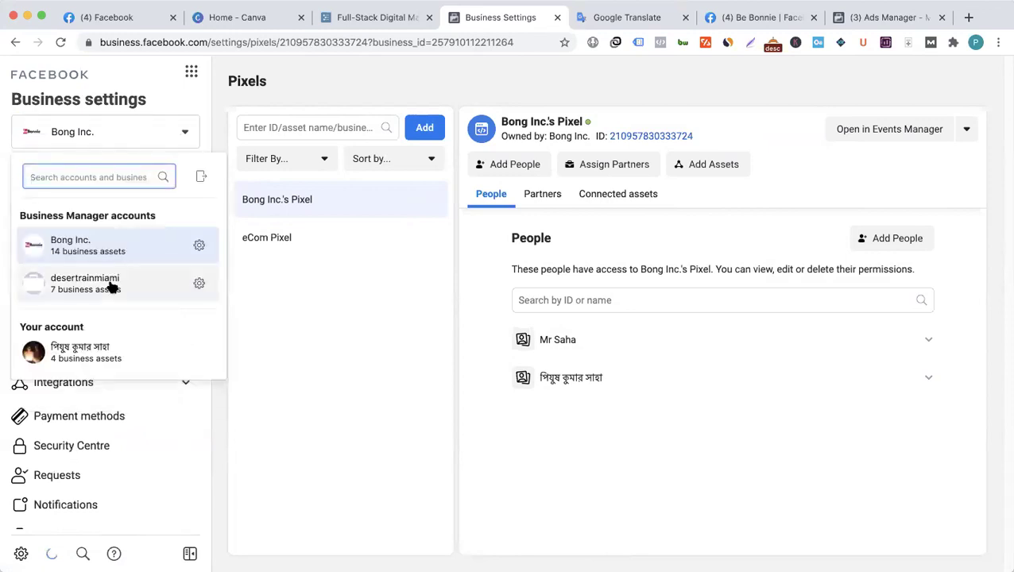
{"action": "left_click", "coordinate": [112, 288]}
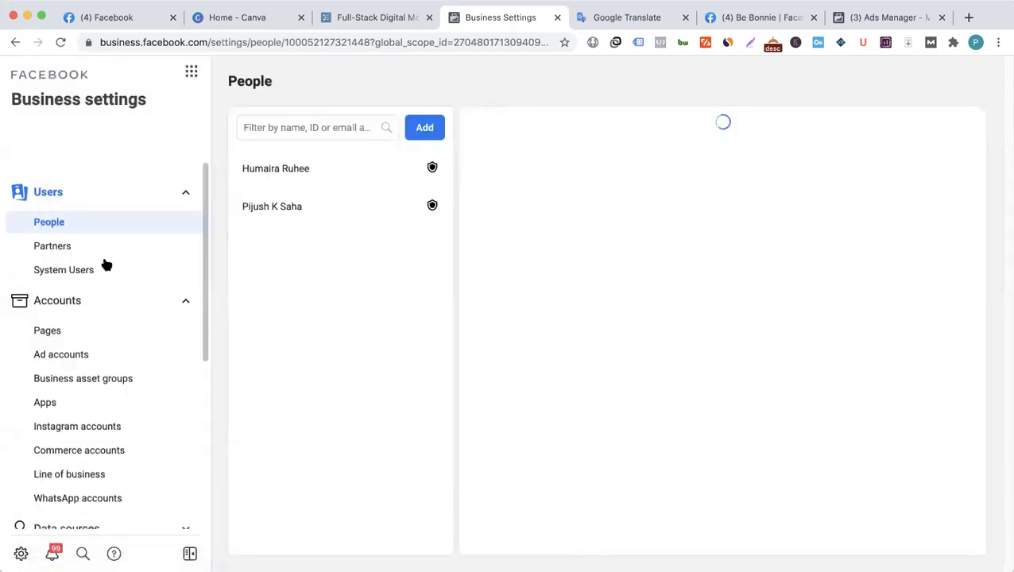
{"action": "left_click", "coordinate": [73, 332]}
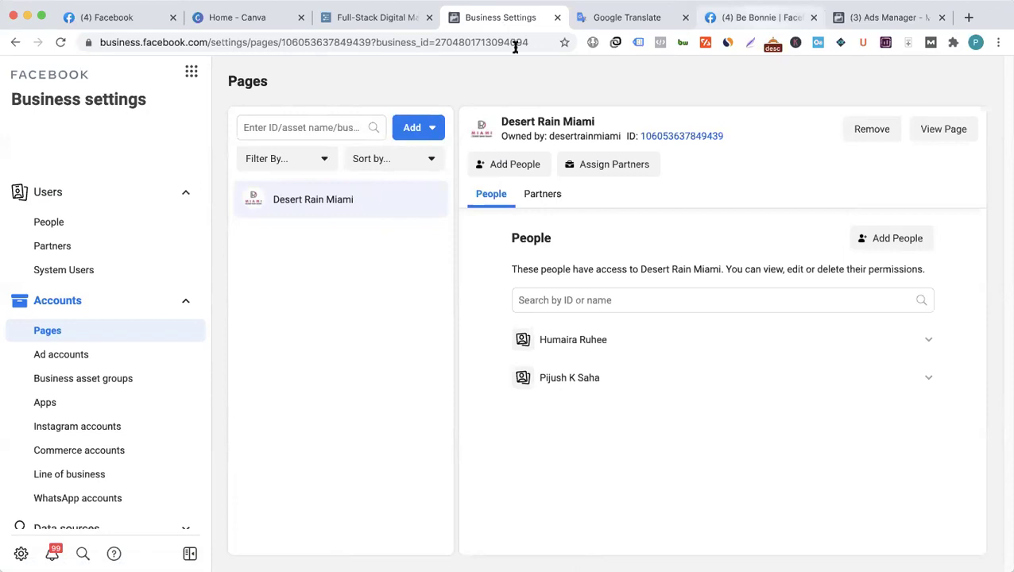
- Look at the Be Bonnie page in its browser tab, return to the business settings and view the business's ad accounts
{"action": "key", "text": "ctrl+Tab"}
{"action": "key", "text": "ctrl+Tab"}
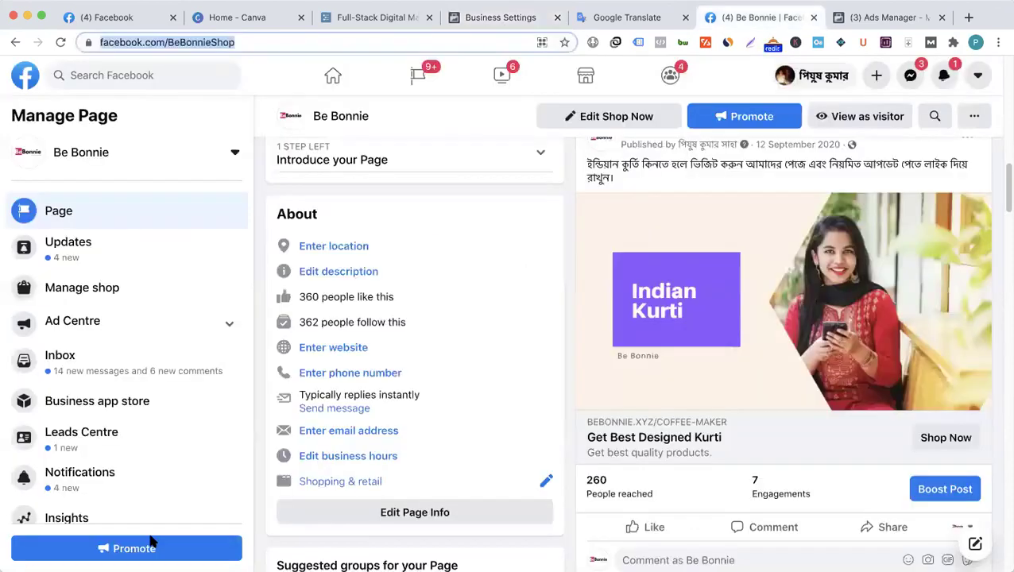
{"action": "key", "text": "ctrl+shift+Tab"}
{"action": "key", "text": "ctrl+shift+Tab"}
{"action": "left_click", "coordinate": [79, 355]}
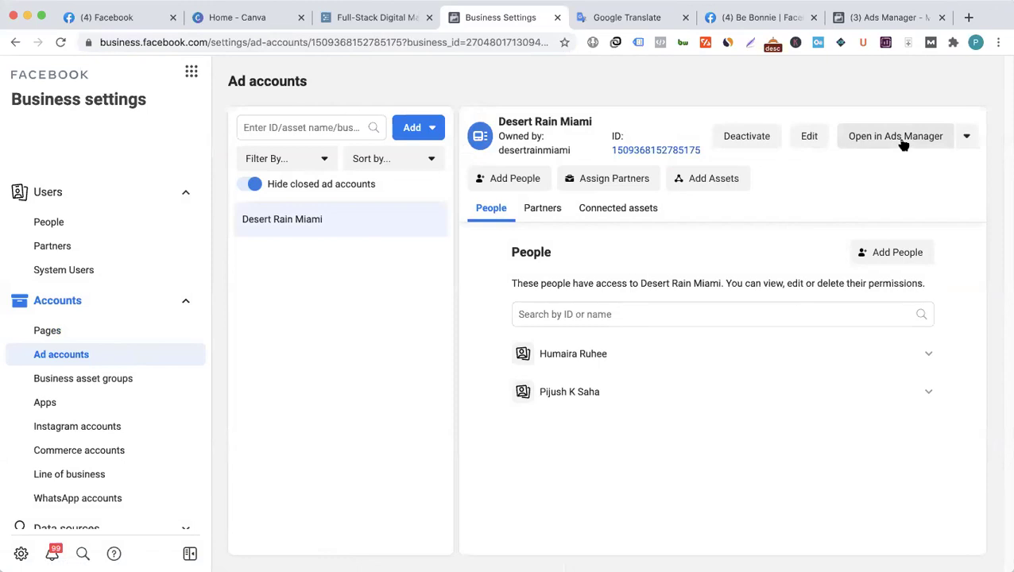
- Review the data source types of the desertrainmiami business and open its People list
{"action": "left_click", "coordinate": [185, 193]}
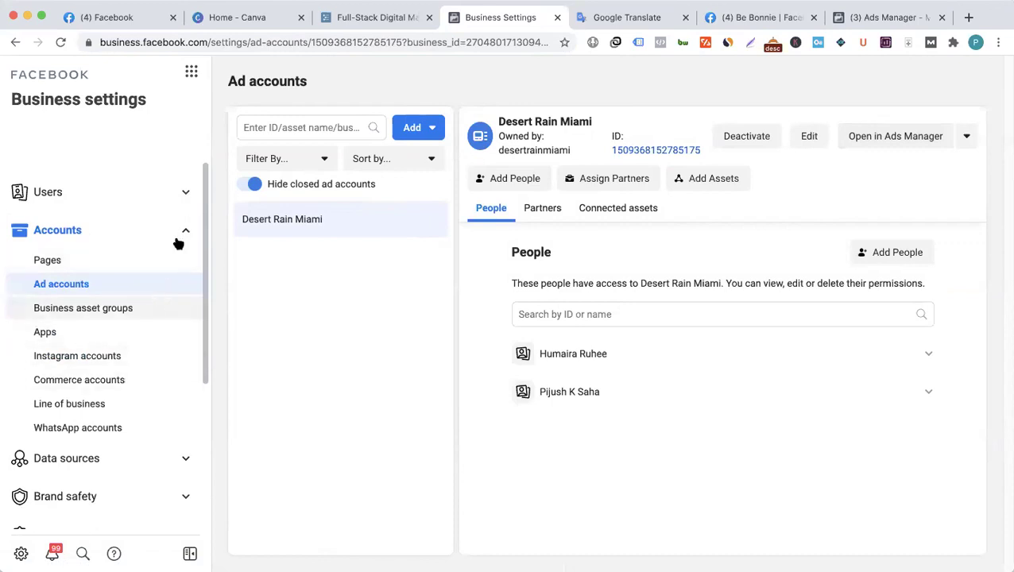
{"action": "left_click", "coordinate": [183, 235]}
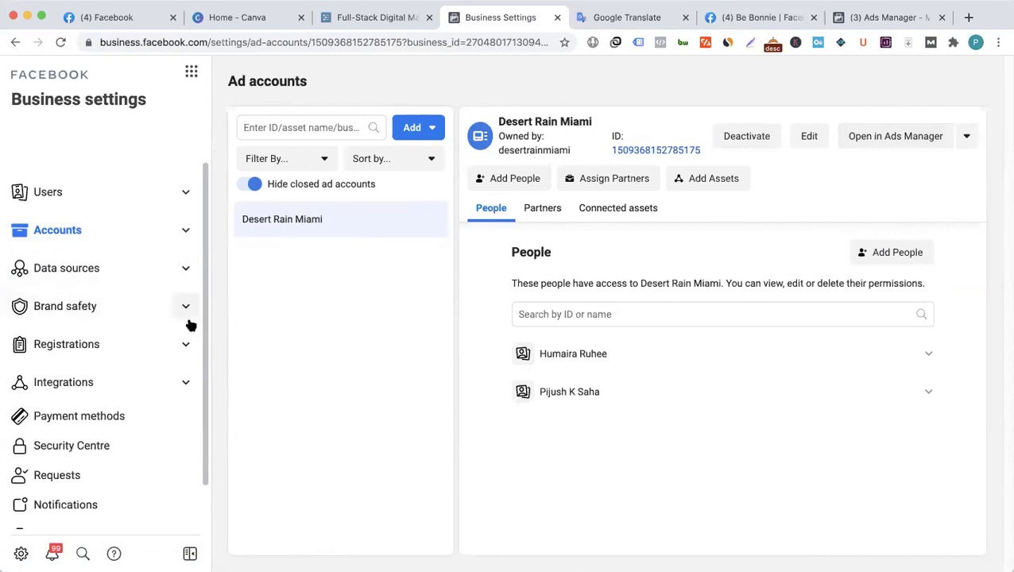
{"action": "left_click", "coordinate": [186, 272]}
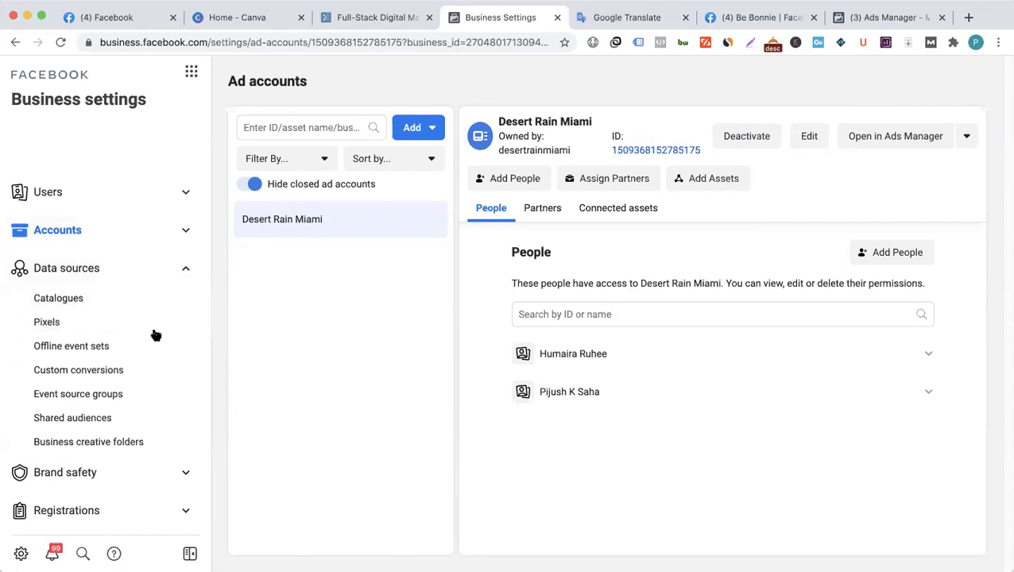
{"action": "left_click", "coordinate": [124, 194]}
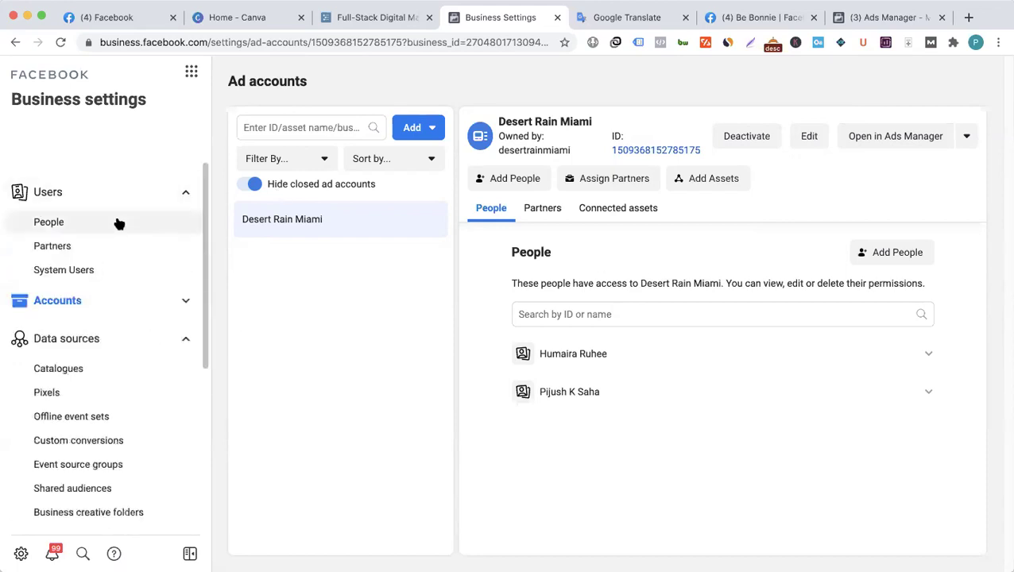
{"action": "left_click", "coordinate": [135, 234]}
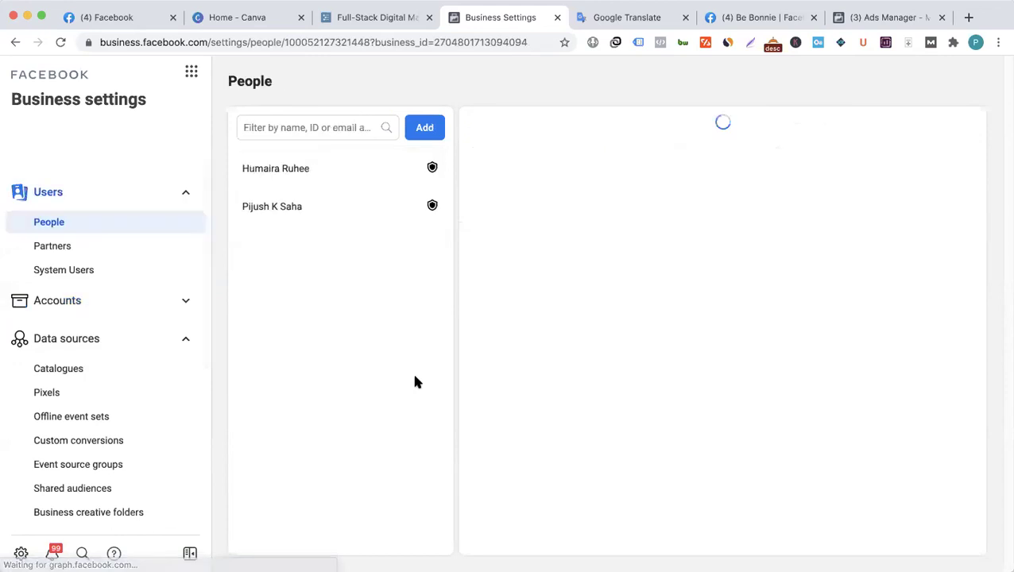
- Review the second listed person's assigned assets, the business's pixels with the dialog for connecting a pixel, and its catalogues
{"action": "left_click", "coordinate": [378, 216]}
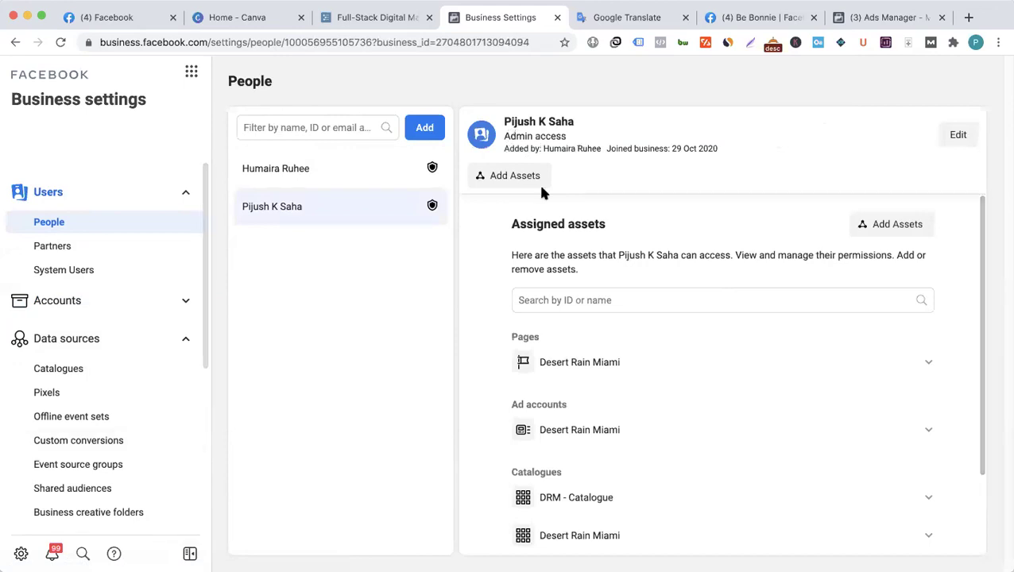
{"action": "left_click", "coordinate": [120, 390]}
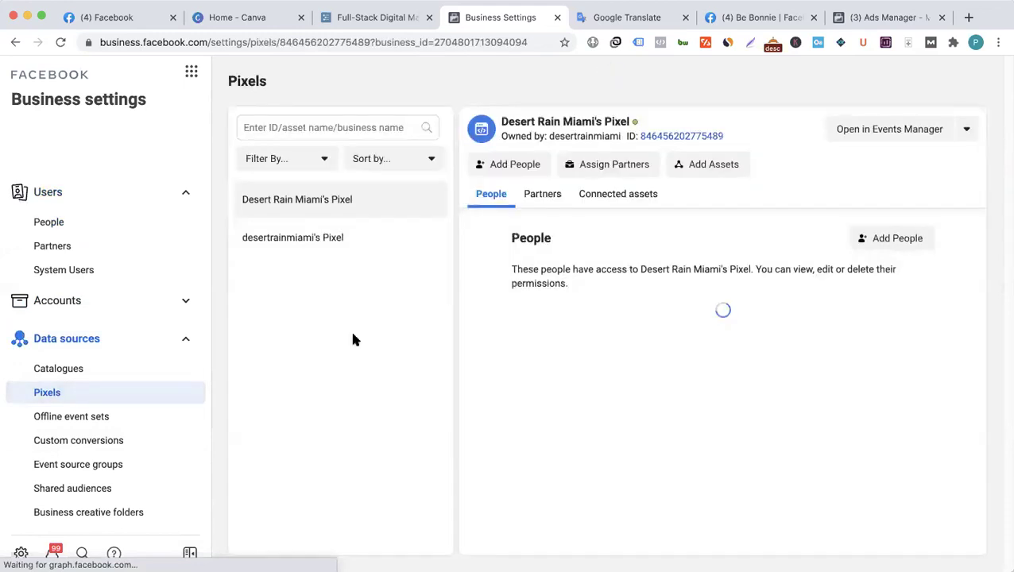
{"action": "left_click", "coordinate": [424, 127]}
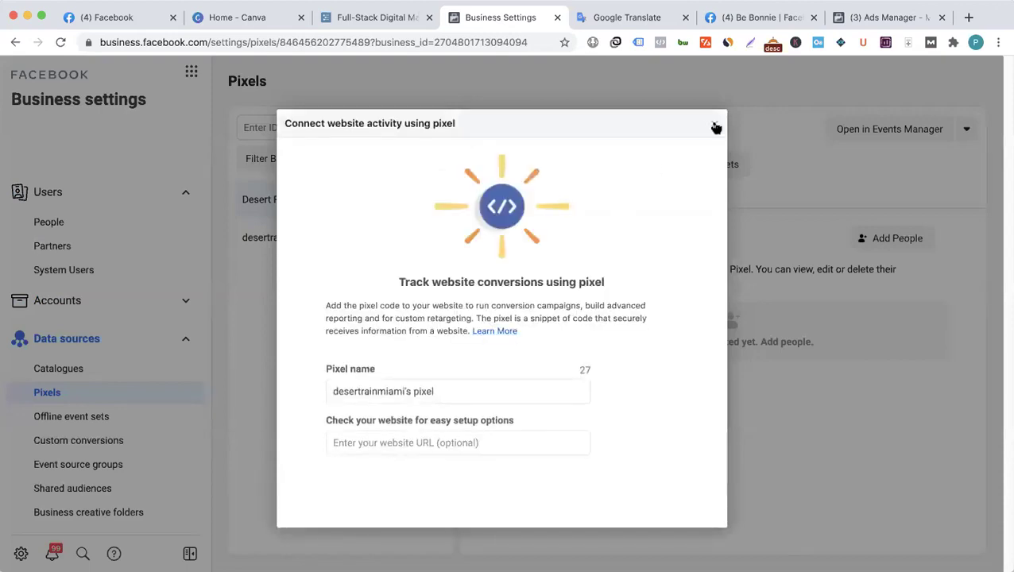
{"action": "left_click", "coordinate": [714, 126]}
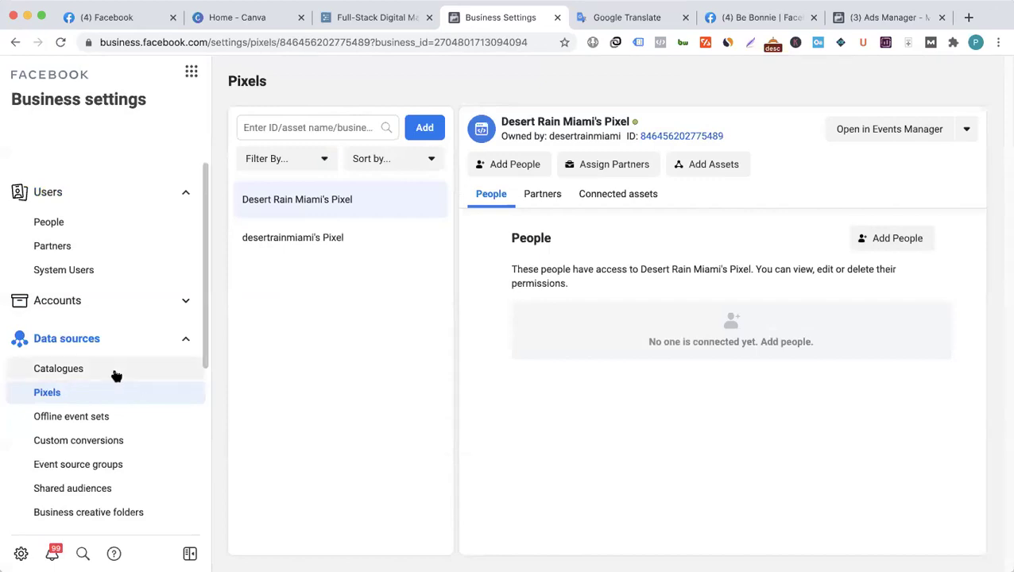
{"action": "left_click", "coordinate": [171, 378]}
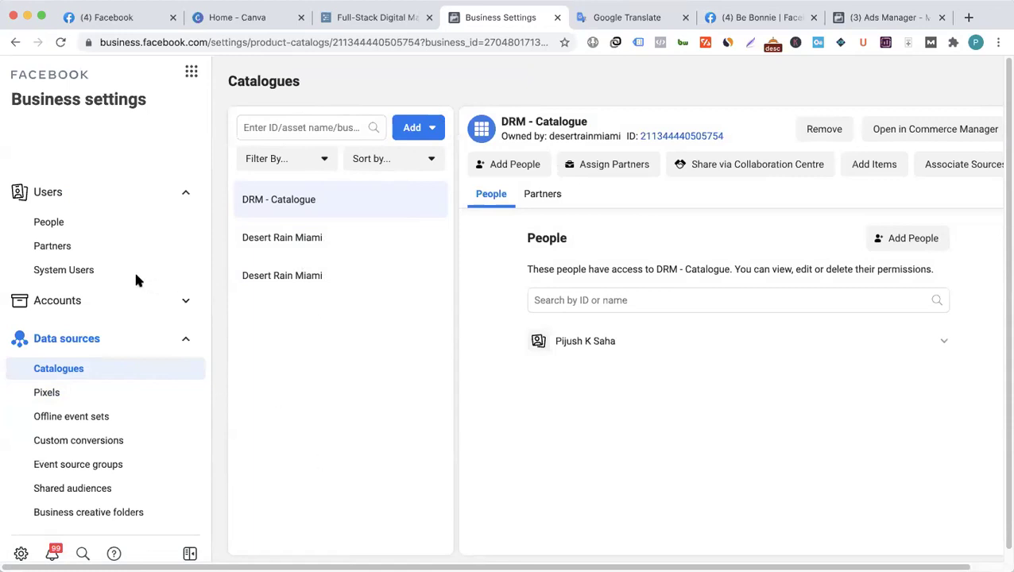
{"action": "left_click", "coordinate": [98, 393]}
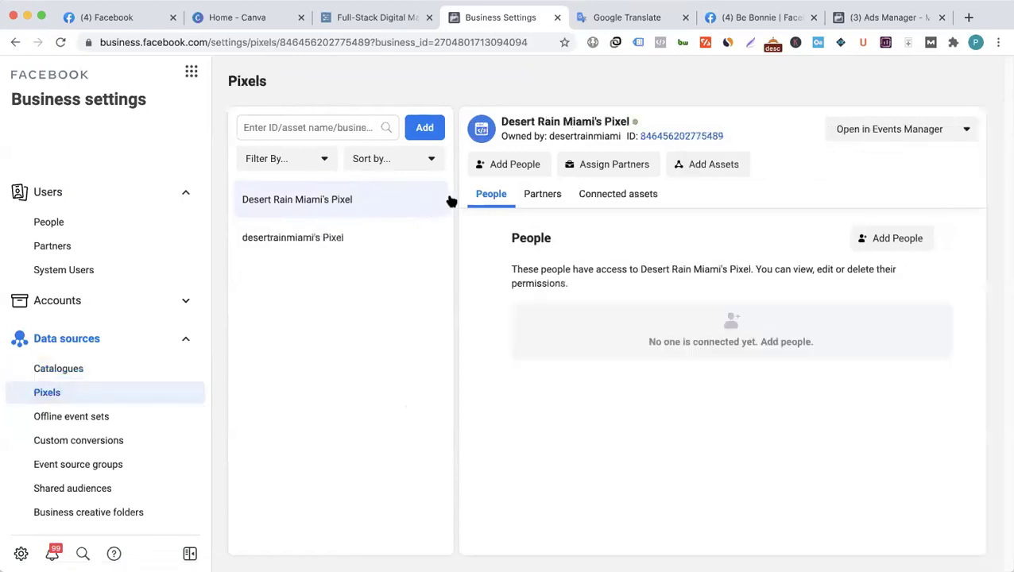
- Return to the People list and collapse the Data sources and Users sections
{"action": "left_click", "coordinate": [76, 228]}
{"action": "left_click", "coordinate": [186, 340]}
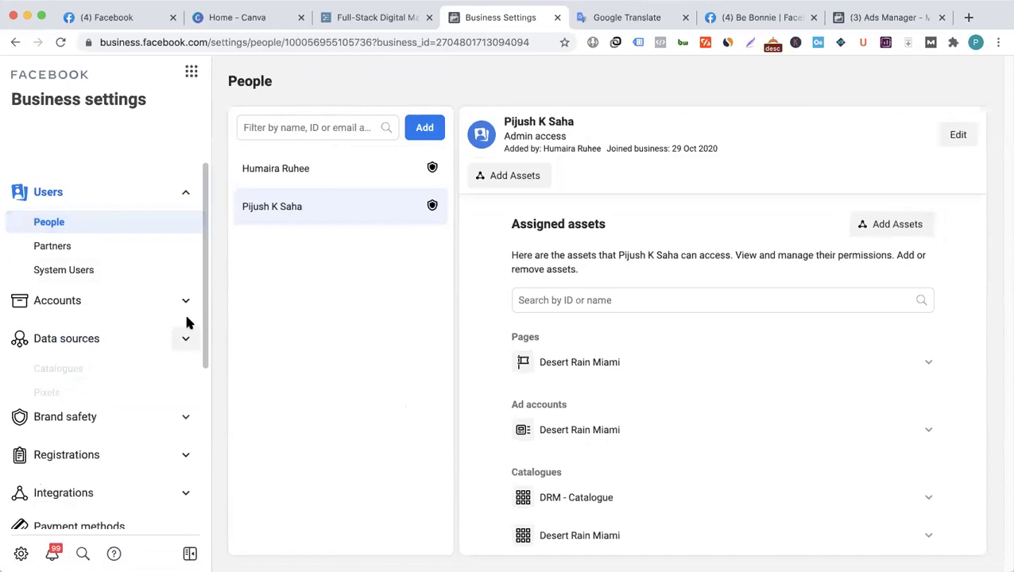
{"action": "left_click", "coordinate": [185, 192]}
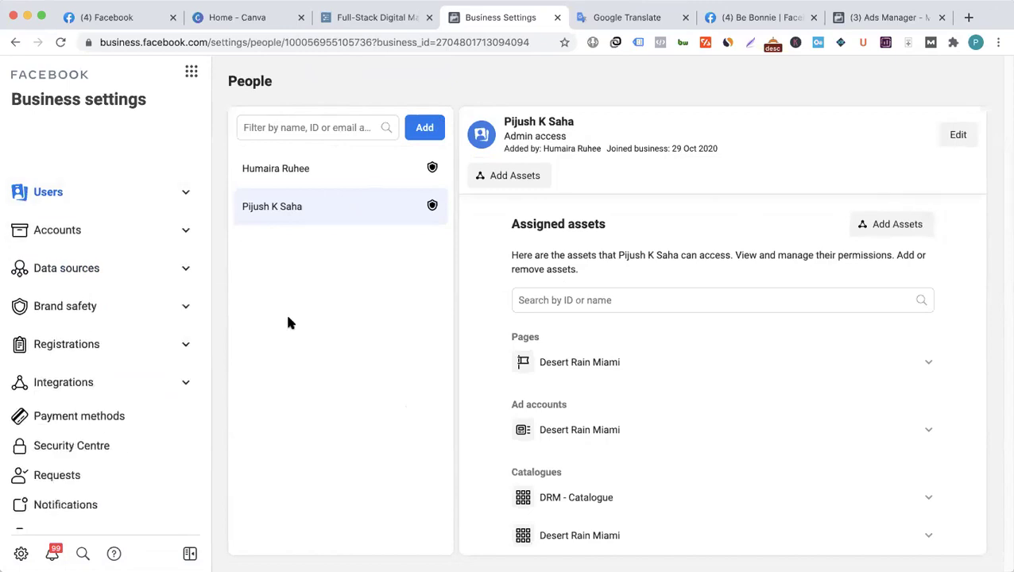
- Open the business info of the desertrainmiami business and examine its business details, verification status and ad account creation limit
{"action": "scroll", "coordinate": [120, 419], "scroll_direction": "down", "scroll_amount": 1}
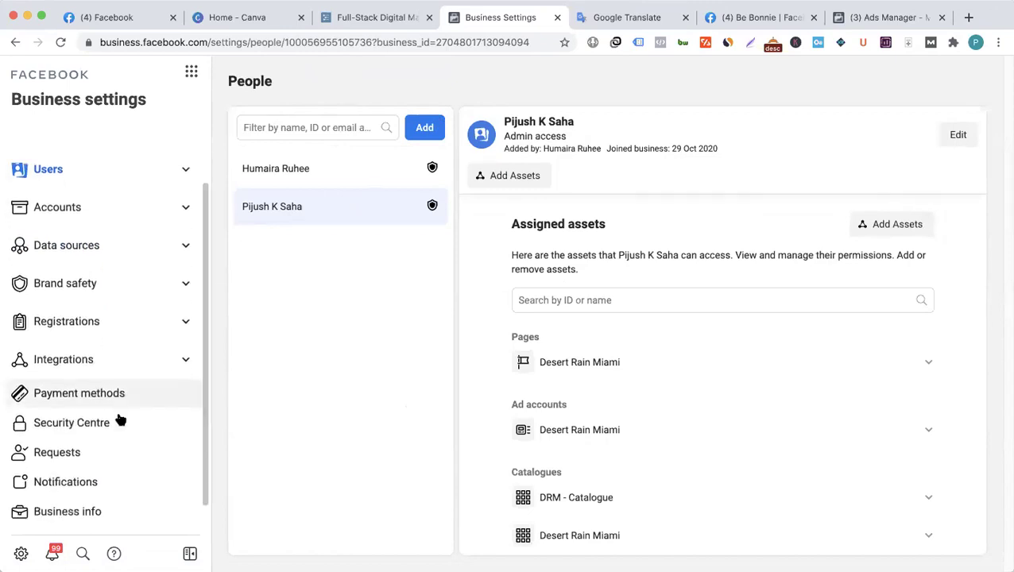
{"action": "scroll", "coordinate": [123, 421], "scroll_direction": "down", "scroll_amount": 1}
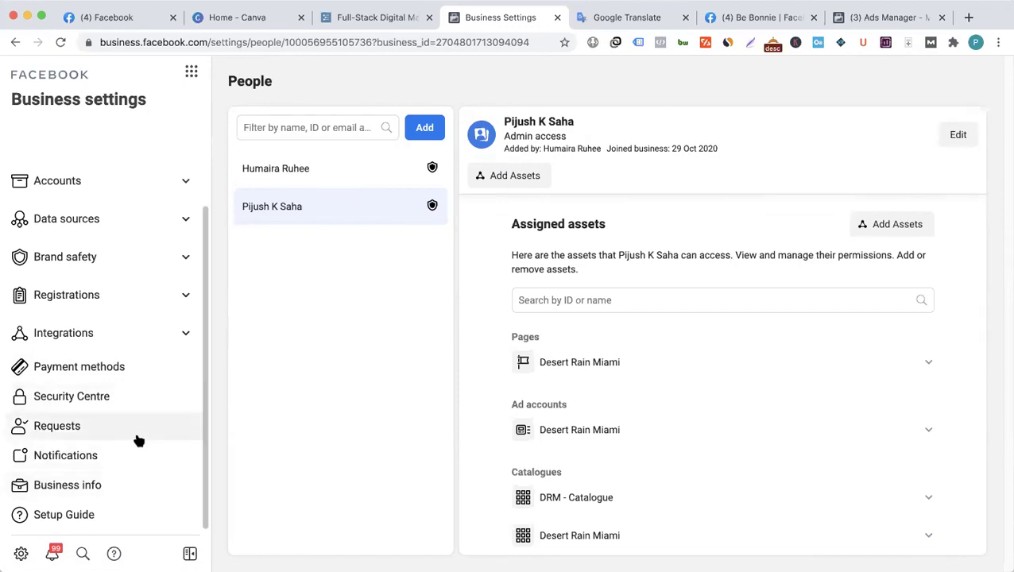
{"action": "left_click", "coordinate": [128, 489]}
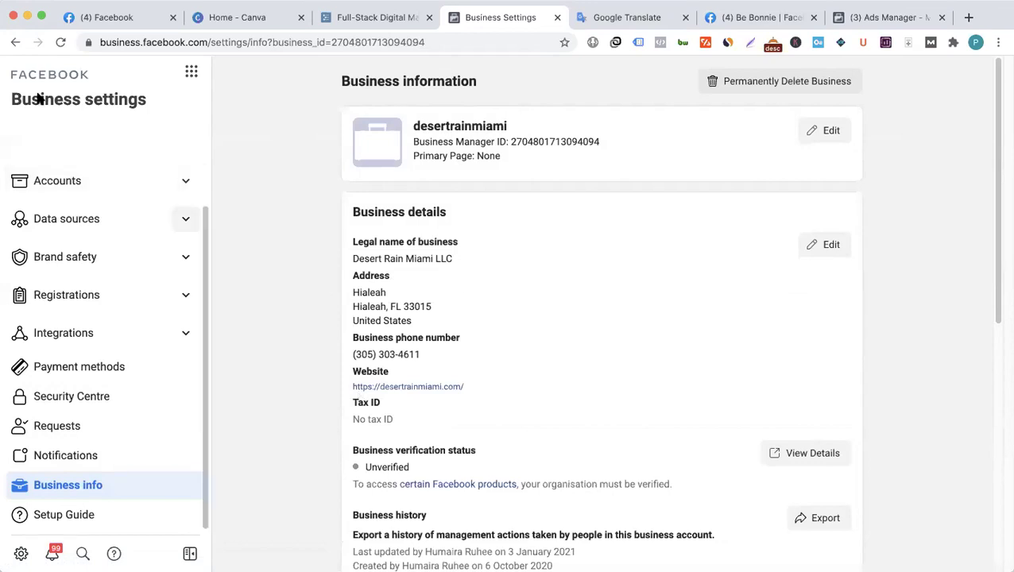
{"action": "scroll", "coordinate": [292, 414], "scroll_direction": "down", "scroll_amount": 1}
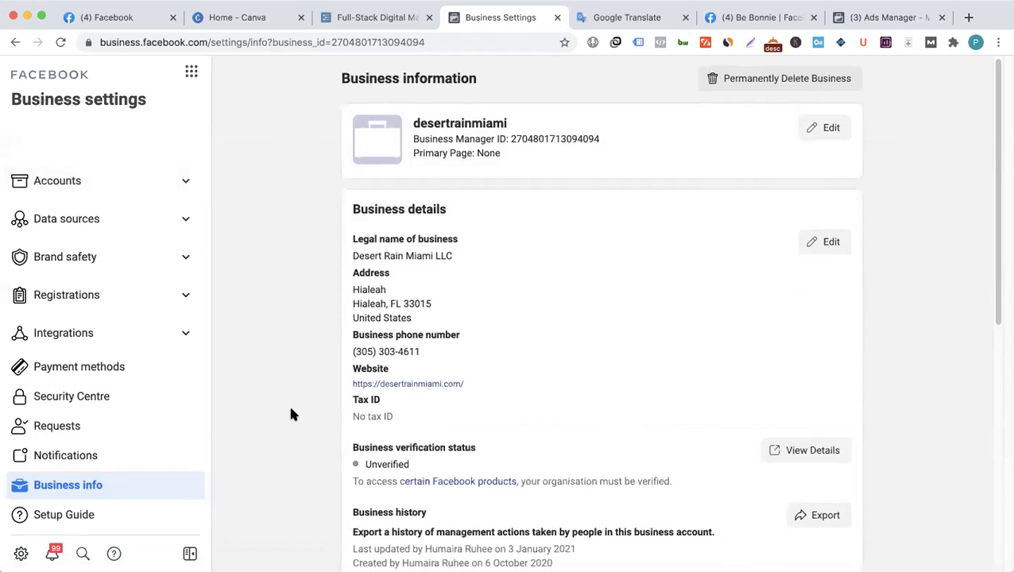
{"action": "scroll", "coordinate": [464, 376], "scroll_direction": "down", "scroll_amount": 2}
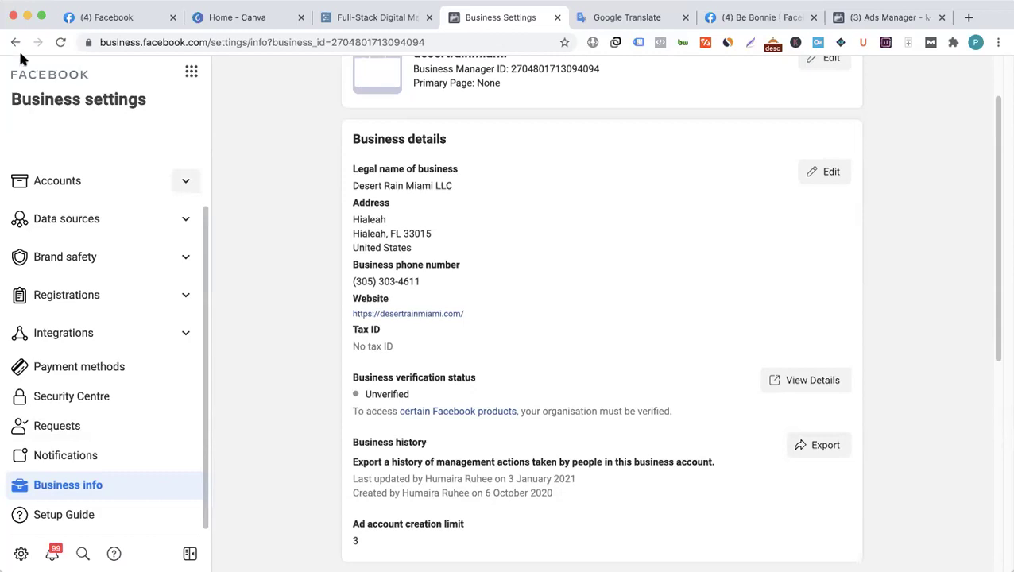
{"action": "scroll", "coordinate": [83, 220], "scroll_direction": "up", "scroll_amount": 2}
- Glance at the business tools shortcuts, expand the Users and Accounts sections and open the Partners list
{"action": "left_click", "coordinate": [83, 202]}
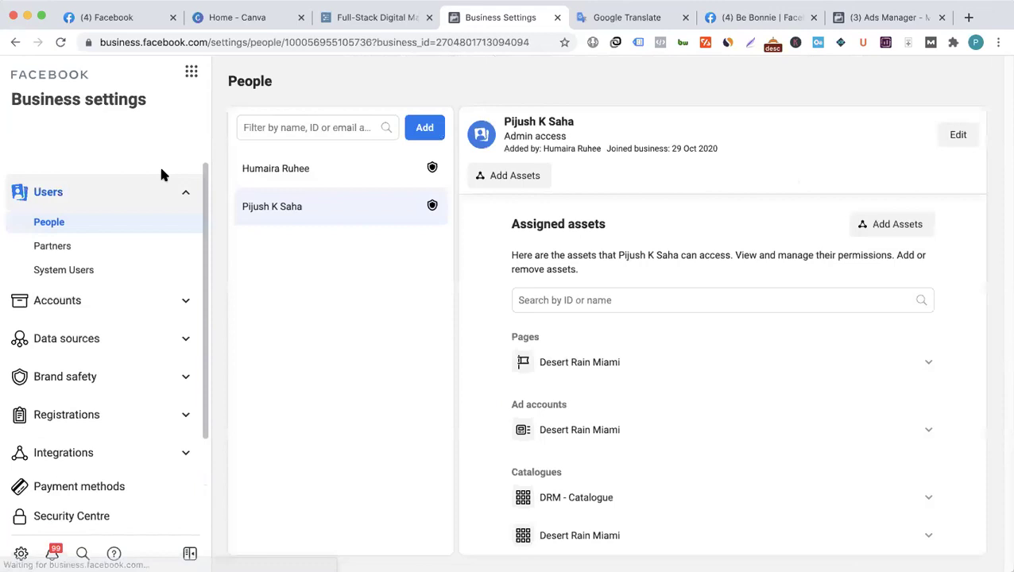
{"action": "left_click", "coordinate": [190, 74]}
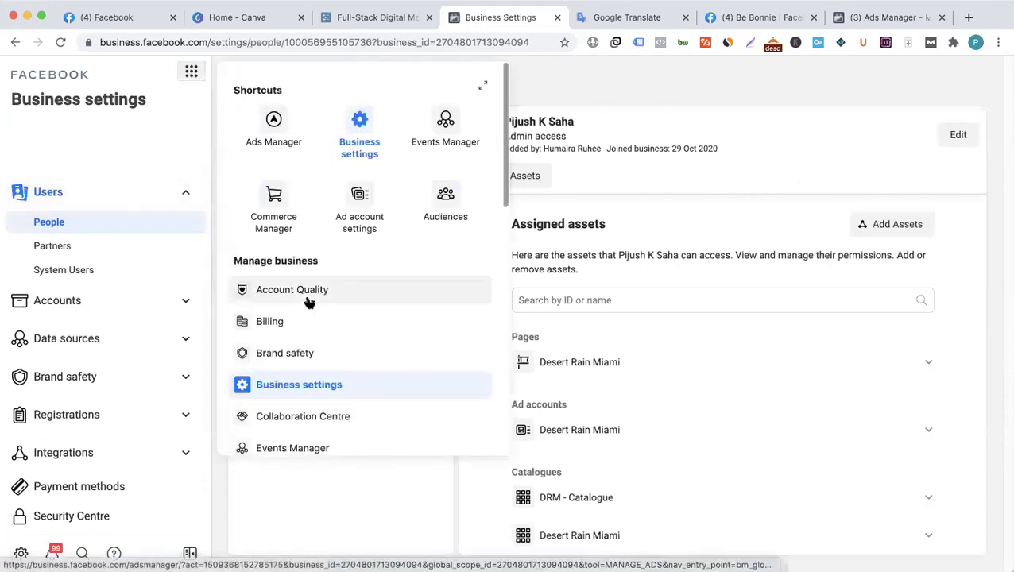
{"action": "left_click", "coordinate": [84, 300]}
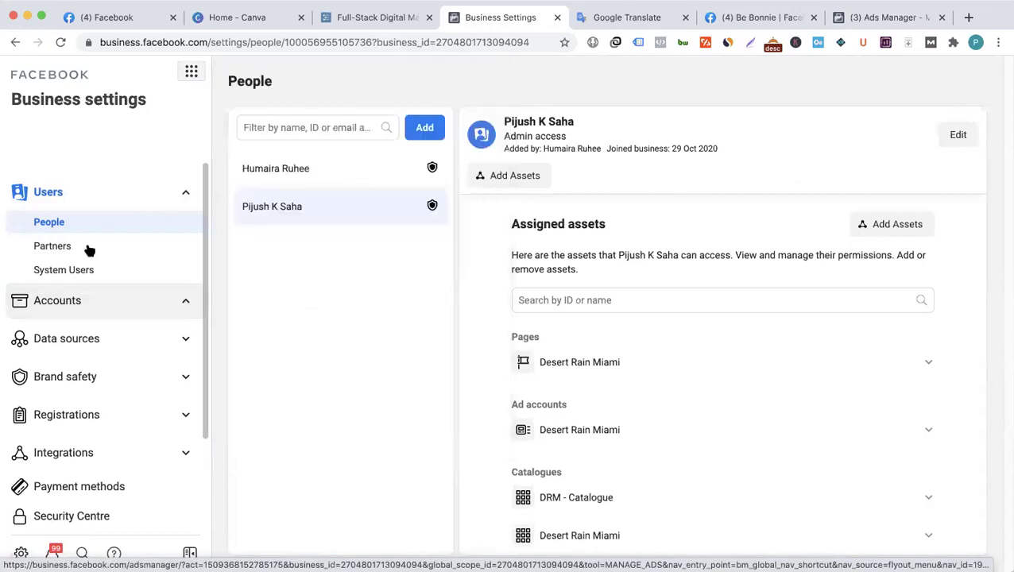
{"action": "left_click", "coordinate": [87, 247]}
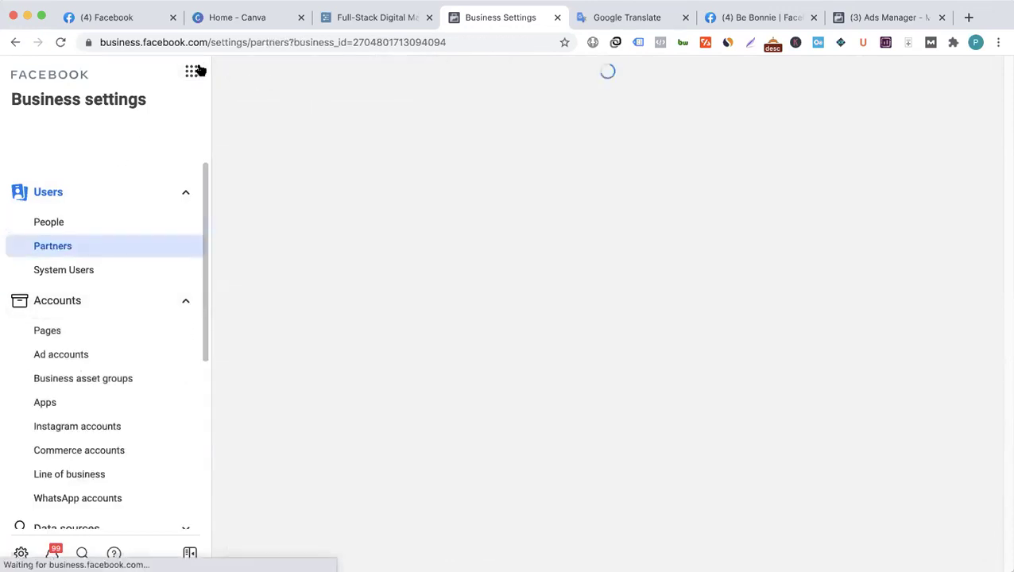
- Try to load business.facebook.com without the settings path in the current tab
{"action": "left_click_drag", "start_coordinate": [210, 42], "coordinate": [494, 59]}
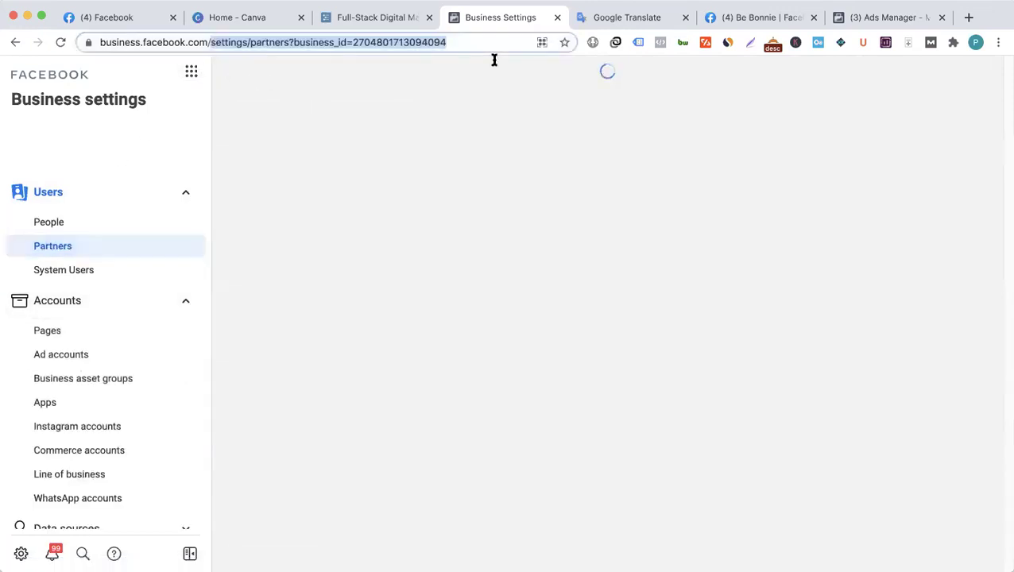
{"action": "key", "text": "BackSpace"}
{"action": "key", "text": "Return"}
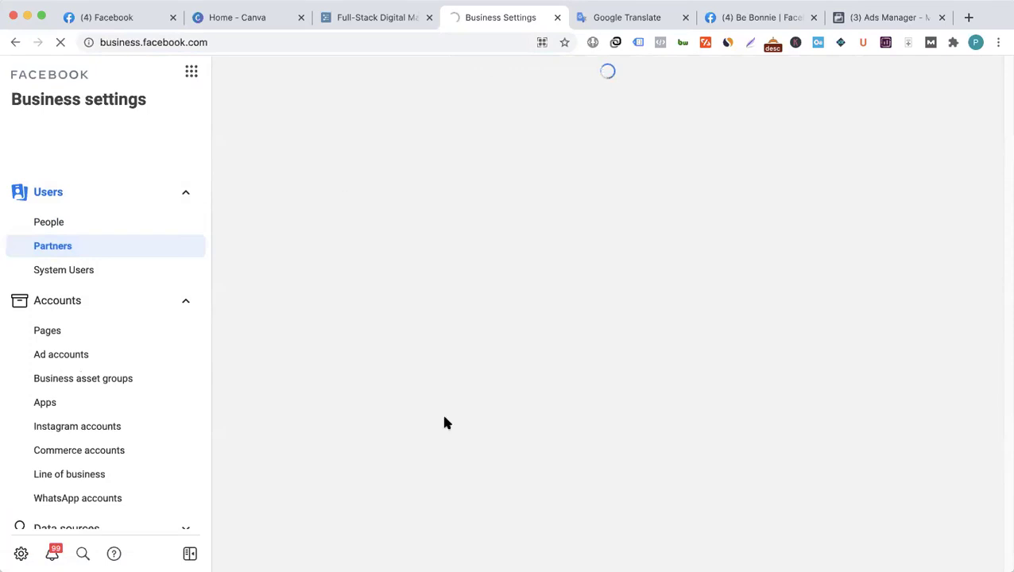
- Switch to the Full-Stack Digital Marketing outline in WorkFlowy and look at the Business Manager notes
{"action": "left_click", "coordinate": [340, 19]}
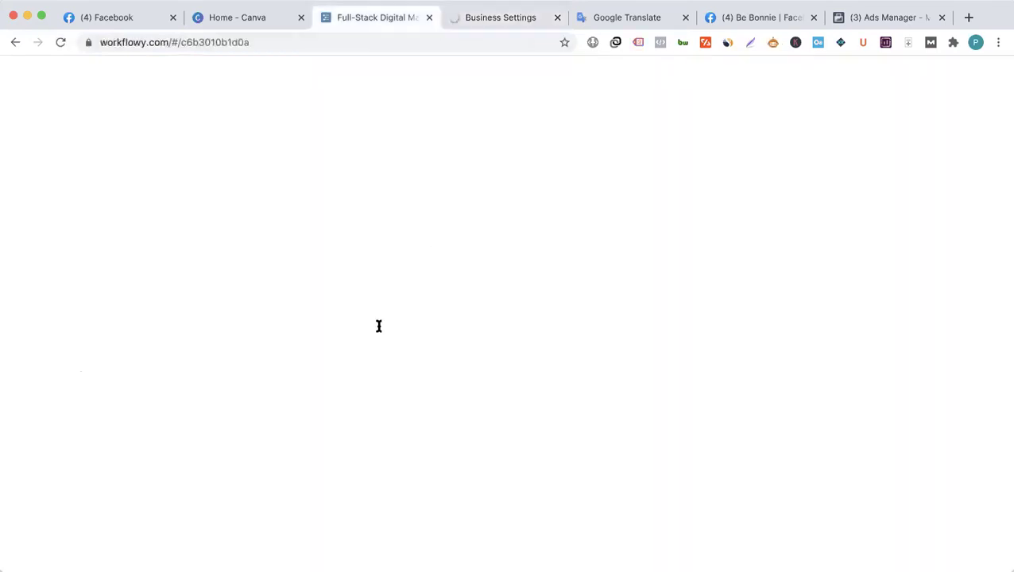
{"action": "scroll", "coordinate": [318, 318], "scroll_direction": "down", "scroll_amount": 1}
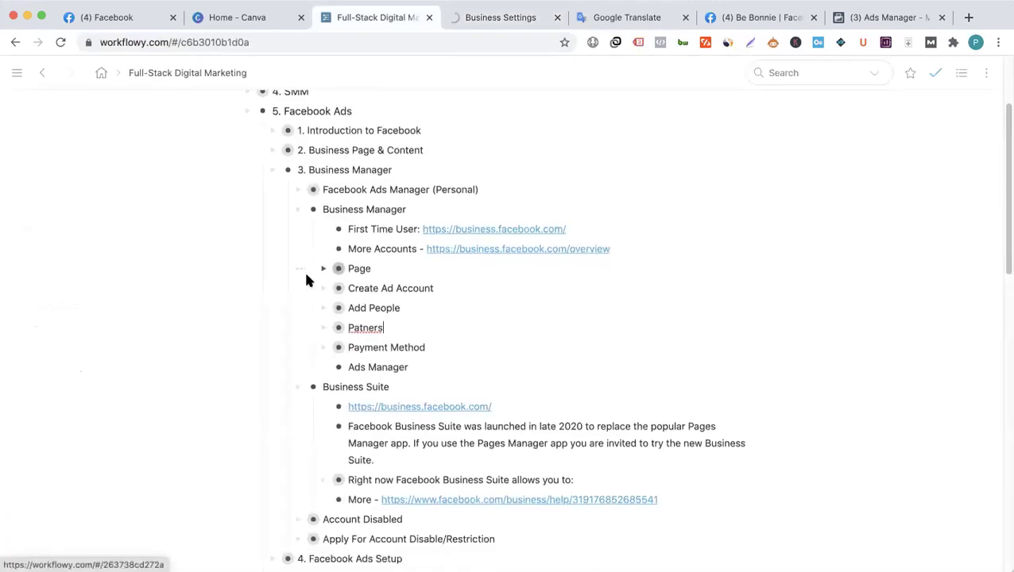
{"action": "left_click", "coordinate": [299, 211]}
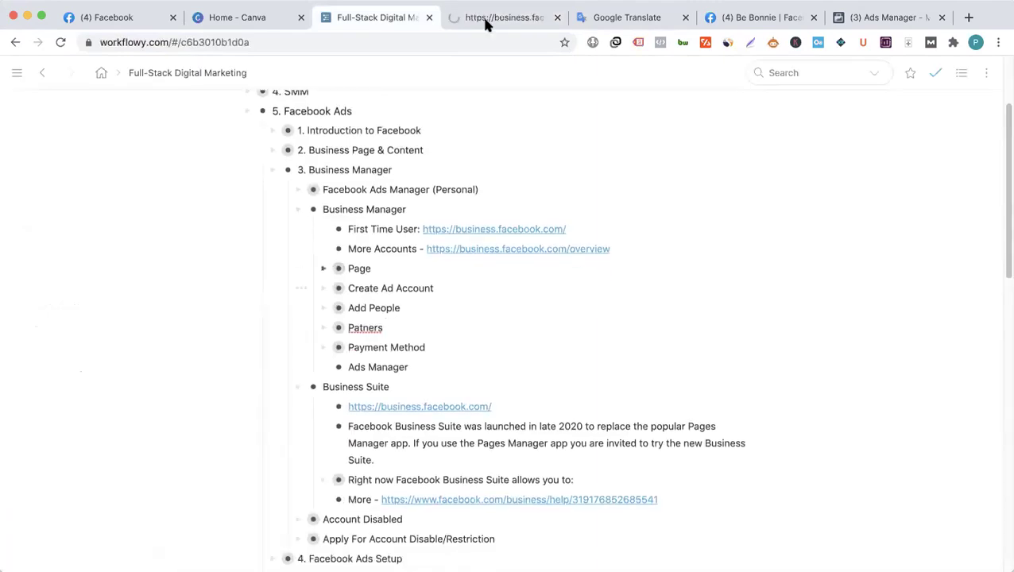
{"action": "left_click", "coordinate": [482, 18]}
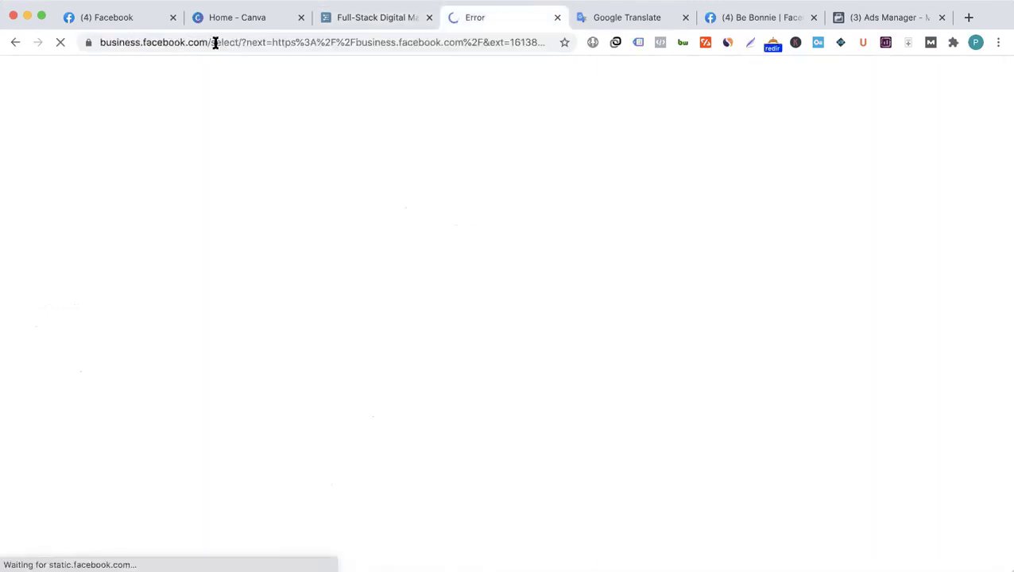
{"action": "left_click_drag", "start_coordinate": [213, 42], "coordinate": [598, 30]}
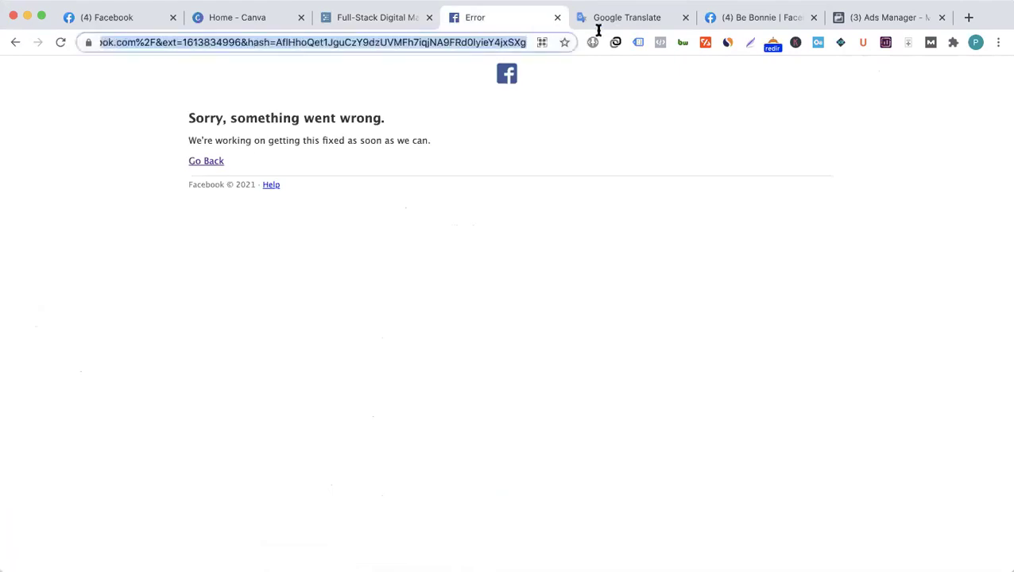
{"action": "key", "text": "BackSpace"}
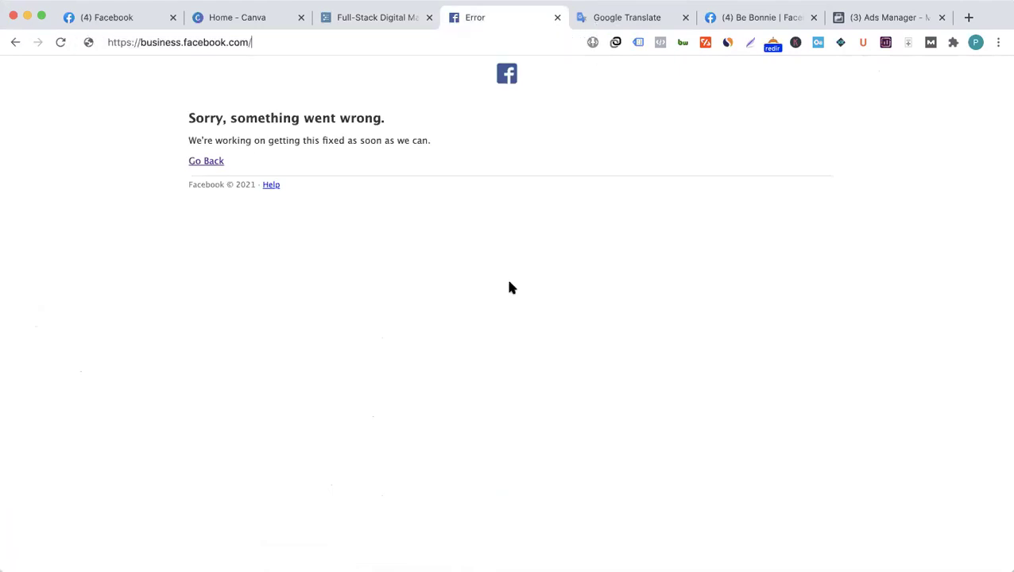
{"action": "key", "text": "Return"}
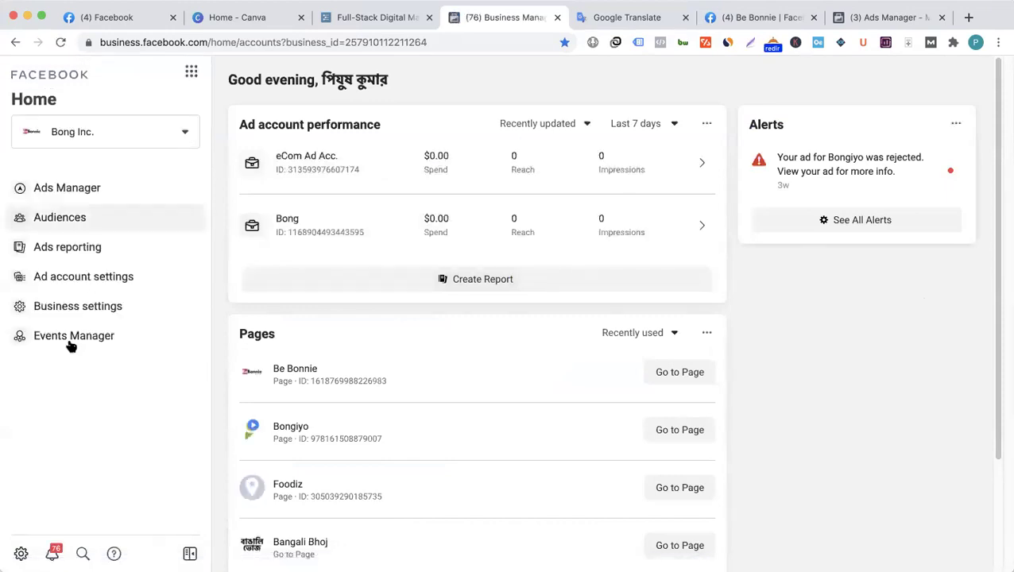
- Open the business settings of Bong Inc. and examine its business info, especially the business verification status
{"action": "left_click", "coordinate": [78, 308]}
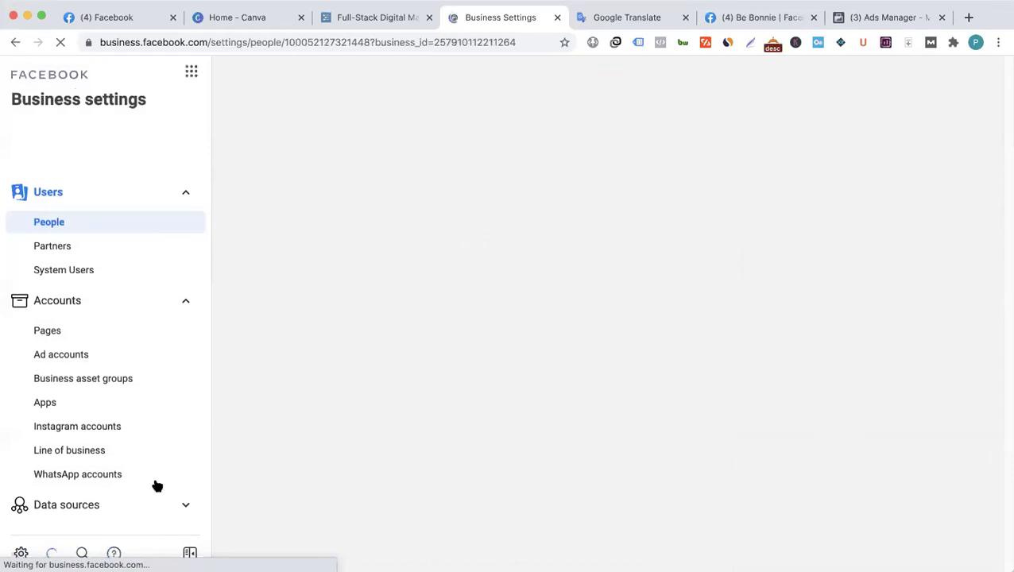
{"action": "scroll", "coordinate": [142, 425], "scroll_direction": "down", "scroll_amount": 2}
{"action": "scroll", "coordinate": [127, 477], "scroll_direction": "down", "scroll_amount": 3}
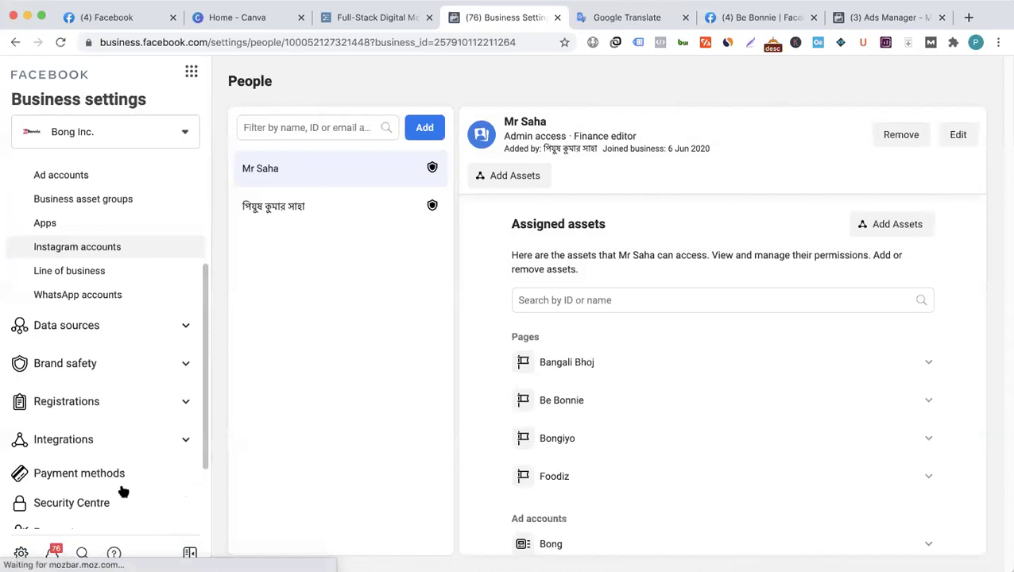
{"action": "scroll", "coordinate": [125, 491], "scroll_direction": "down", "scroll_amount": 3}
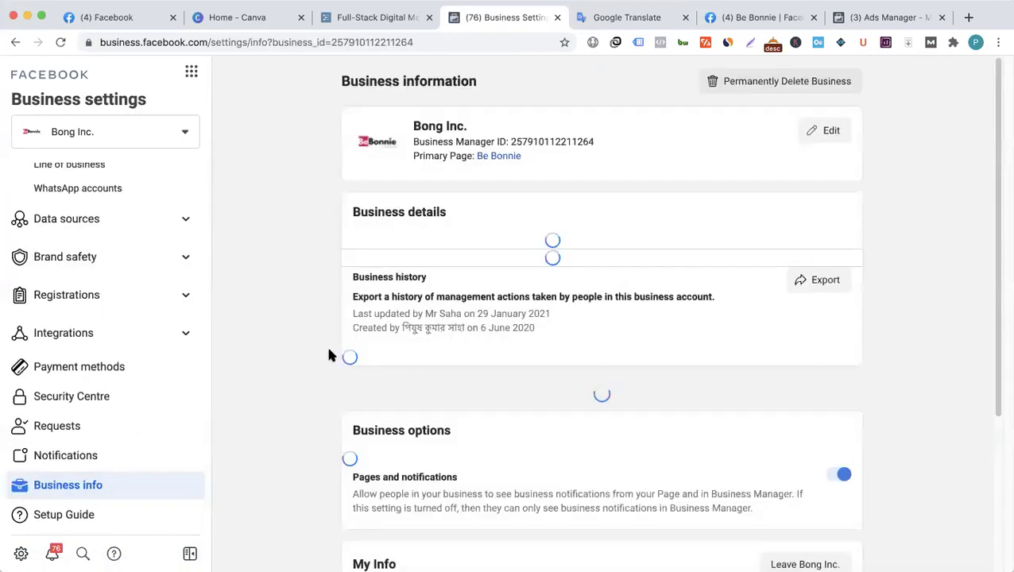
{"action": "scroll", "coordinate": [329, 356], "scroll_direction": "down", "scroll_amount": 3}
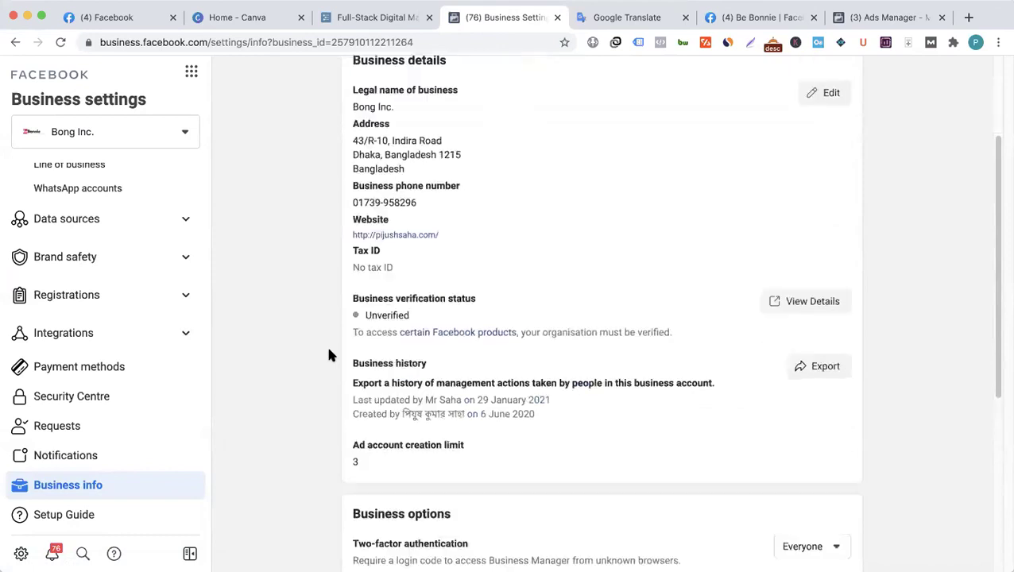
{"action": "scroll", "coordinate": [326, 346], "scroll_direction": "down", "scroll_amount": 1}
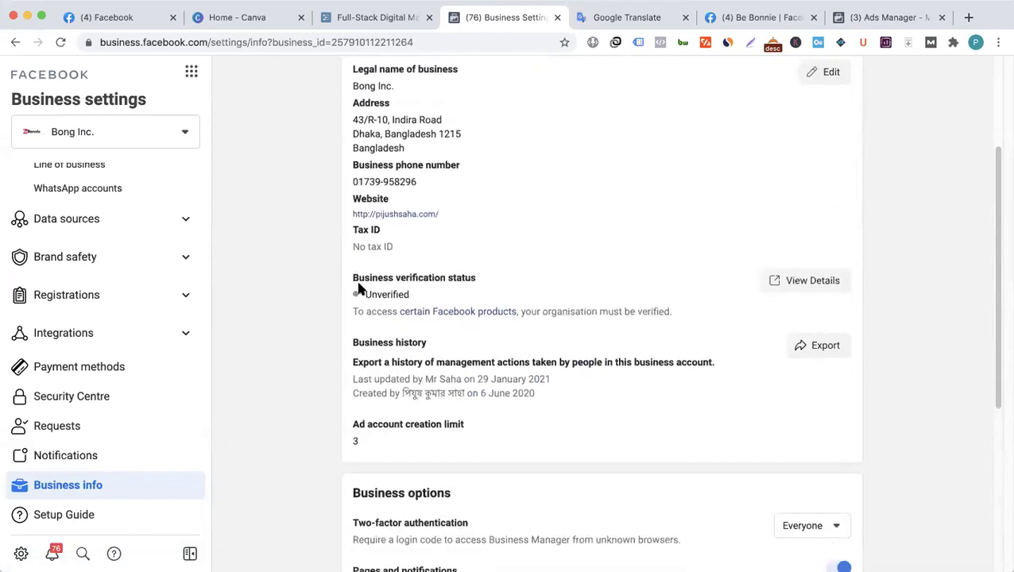
{"action": "triple_click", "coordinate": [490, 272]}
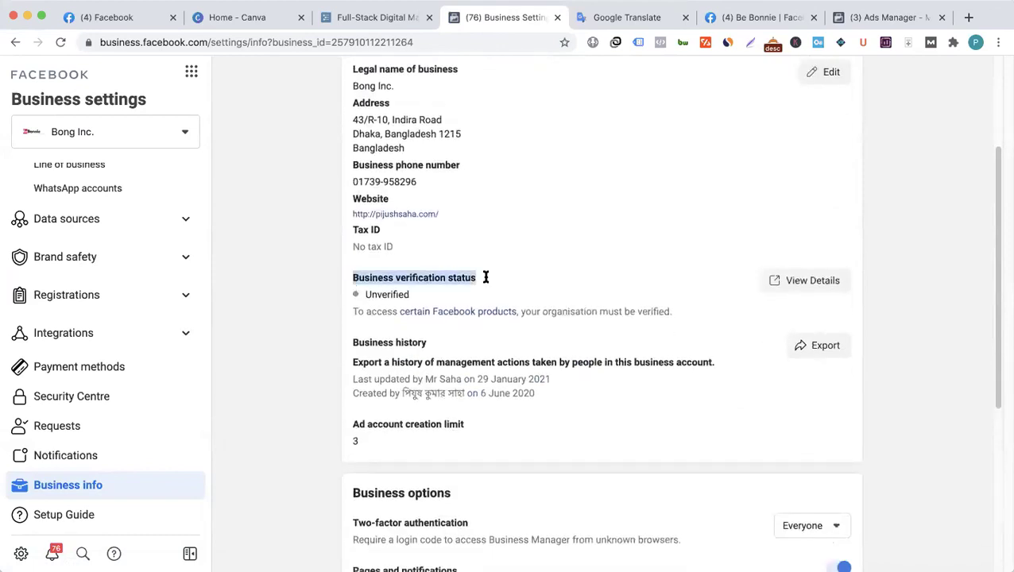
{"action": "left_click", "coordinate": [387, 296]}
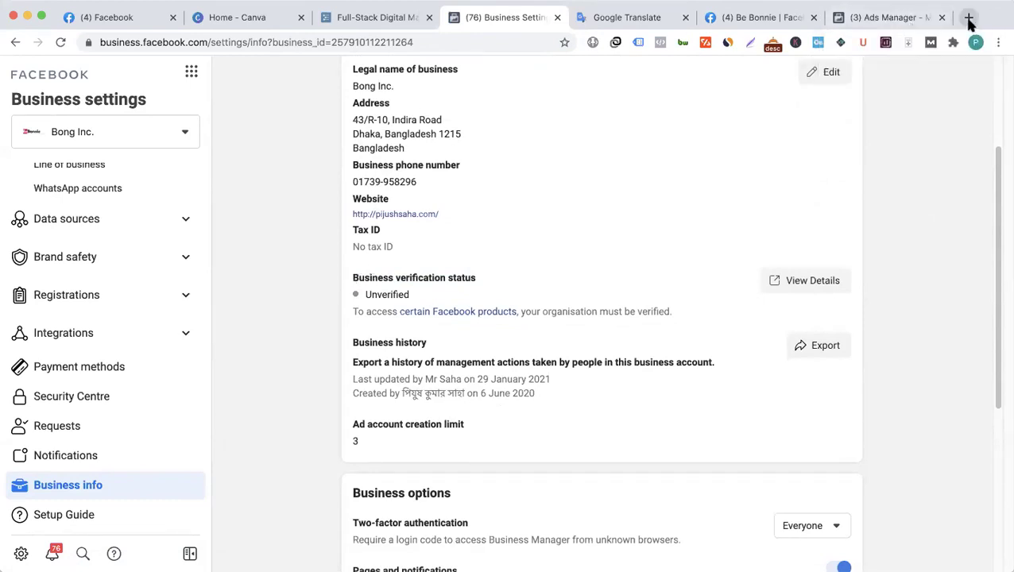
- Search Google for bongiyo in a new browser tab
{"action": "key", "text": "super+t"}
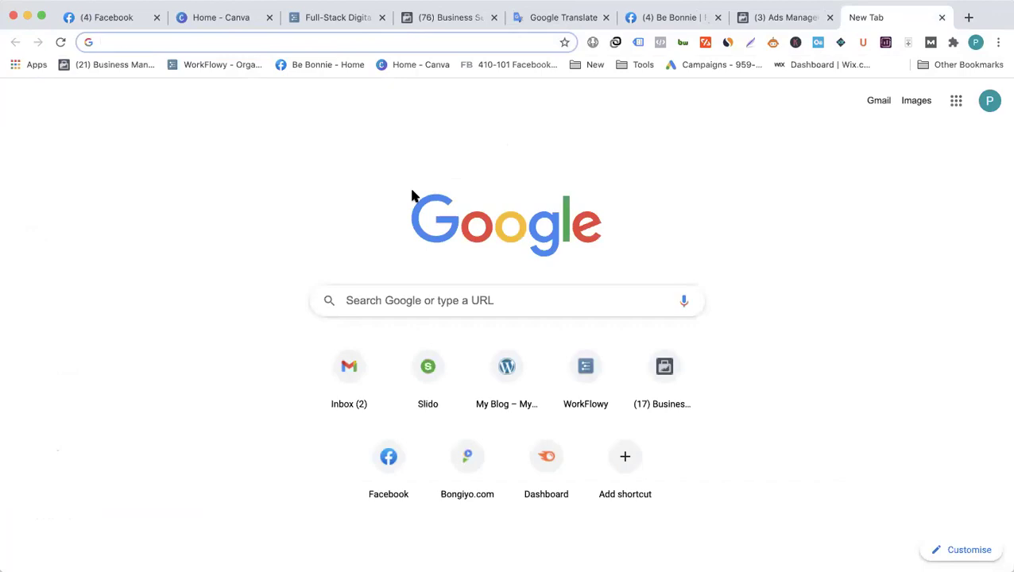
{"action": "type", "text": "bond"}
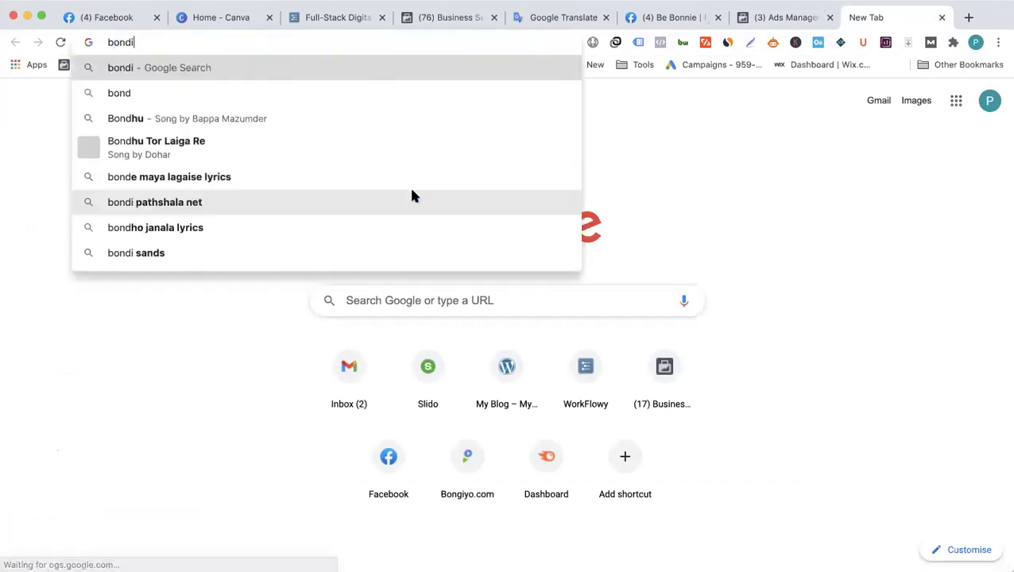
{"action": "key", "text": "BackSpace"}
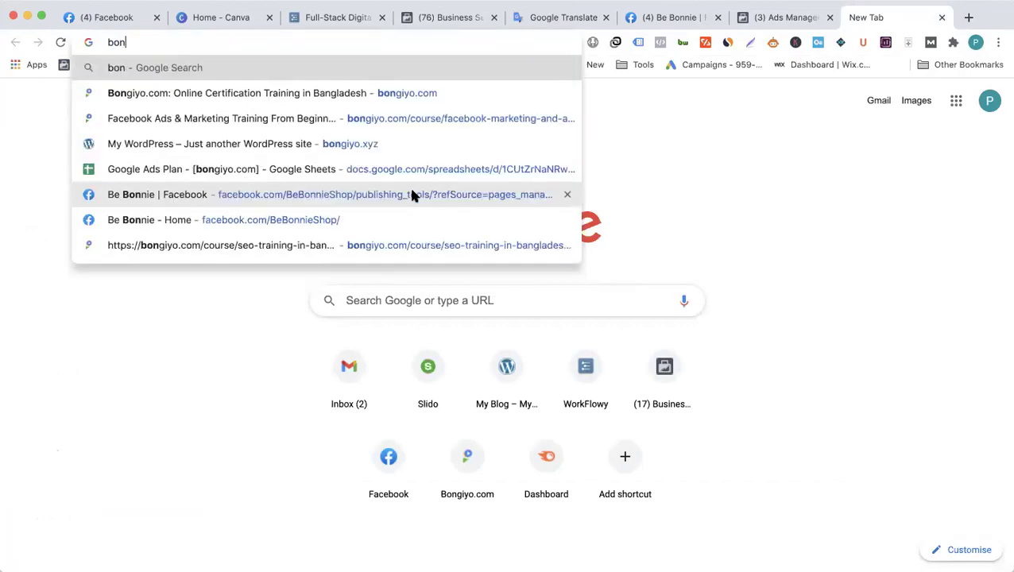
{"action": "type", "text": "giyo"}
{"action": "key", "text": "Delete"}
{"action": "key", "text": "Return"}
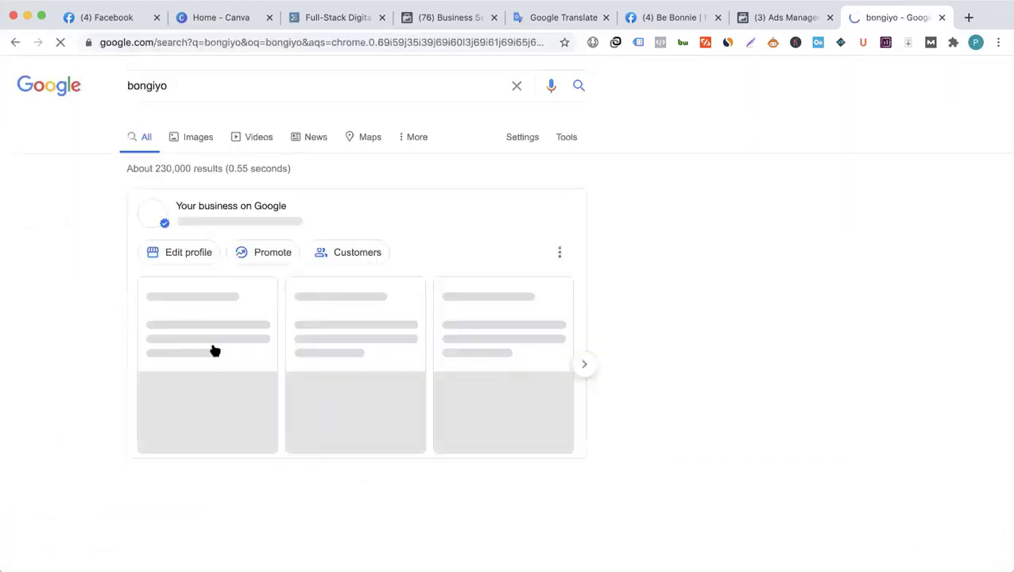
- Examine the bongiyo search results and the Bongiyo business profile, checking them against the business info of Bong Inc
{"action": "scroll", "coordinate": [106, 318], "scroll_direction": "down", "scroll_amount": 2}
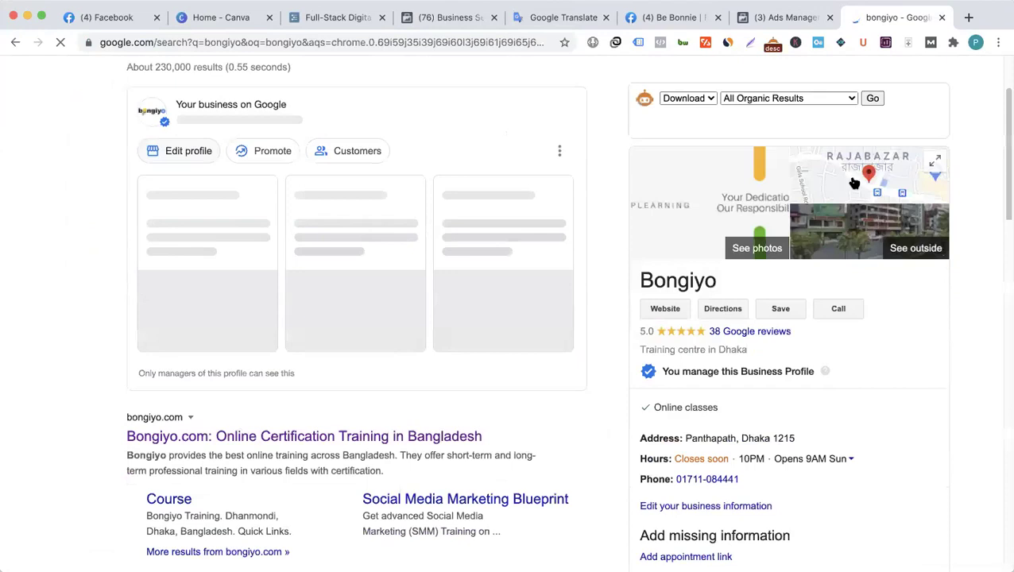
{"action": "scroll", "coordinate": [525, 483], "scroll_direction": "down", "scroll_amount": 5}
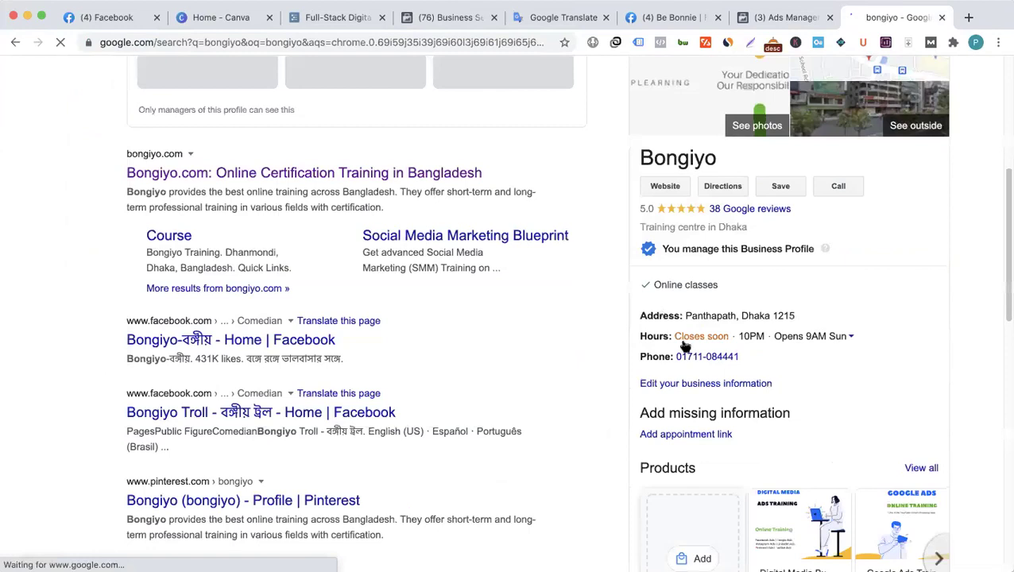
{"action": "scroll", "coordinate": [628, 318], "scroll_direction": "down", "scroll_amount": 5}
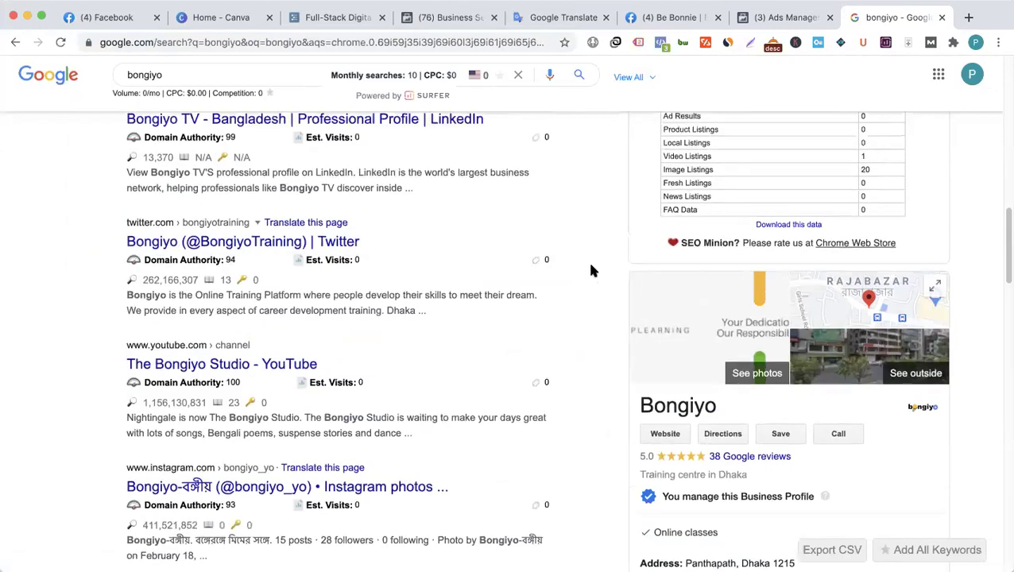
{"action": "scroll", "coordinate": [598, 255], "scroll_direction": "up", "scroll_amount": 3}
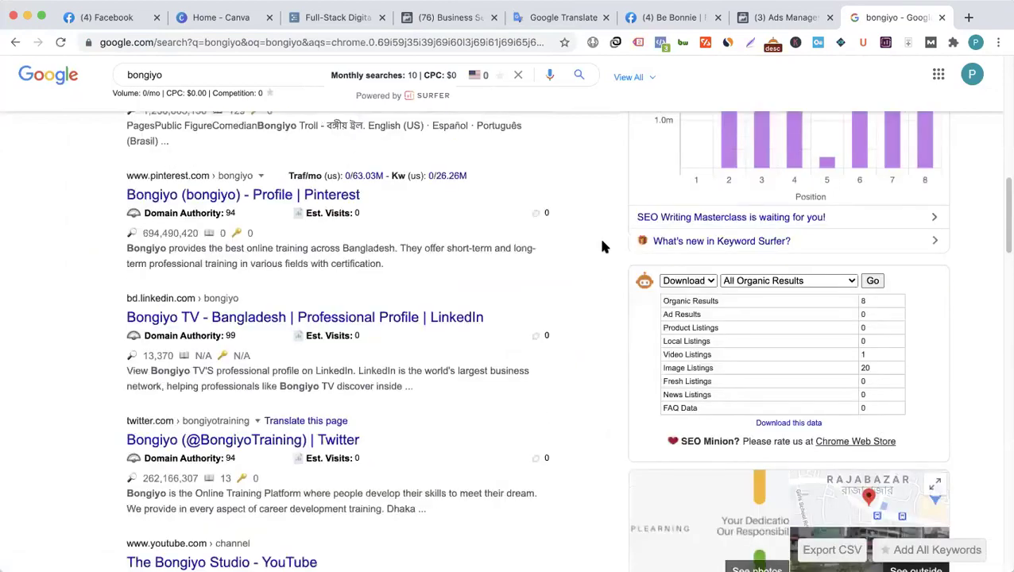
{"action": "scroll", "coordinate": [169, 365], "scroll_direction": "up", "scroll_amount": 6}
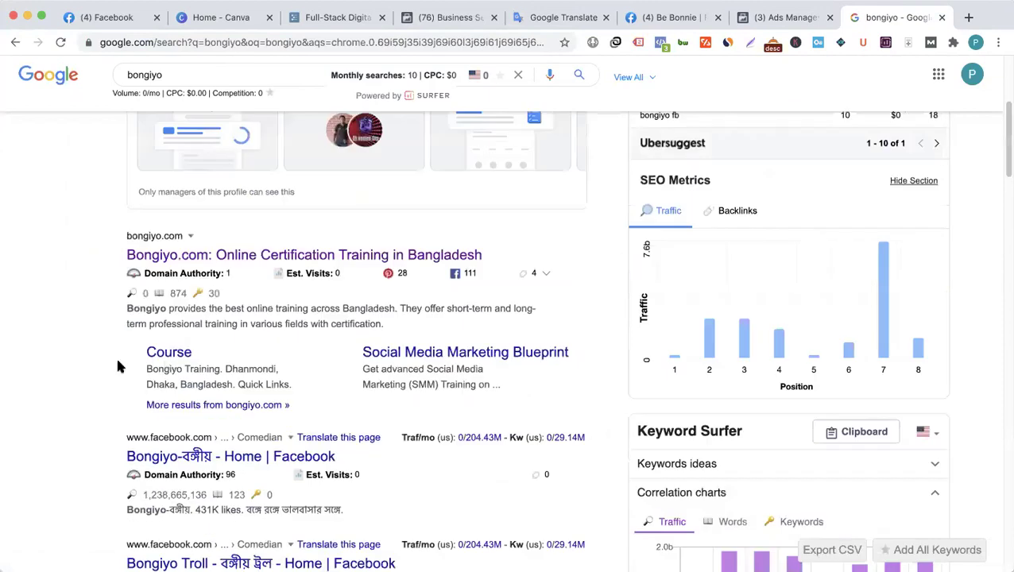
{"action": "scroll", "coordinate": [312, 170], "scroll_direction": "down", "scroll_amount": 3}
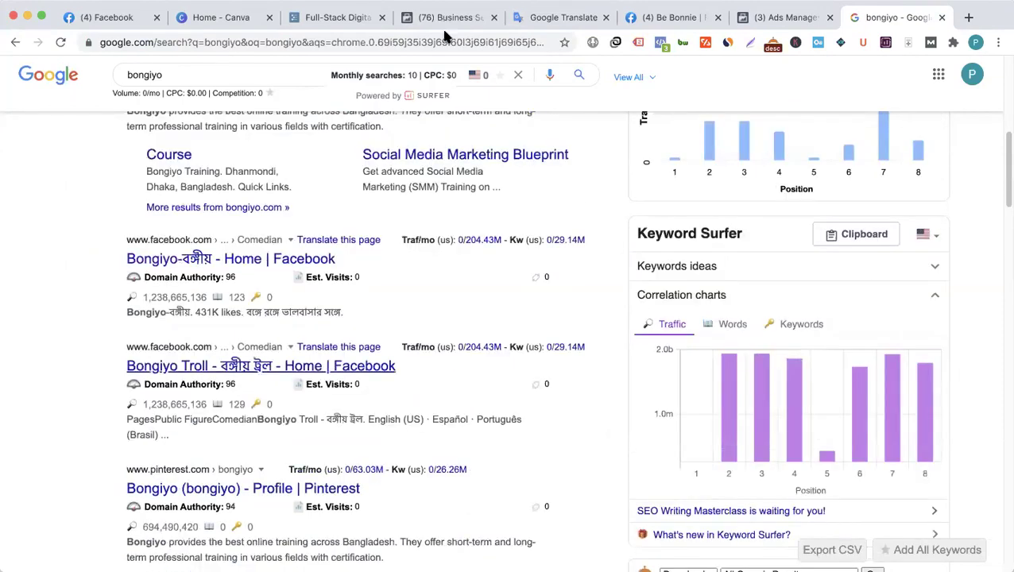
{"action": "key", "text": "super+4"}
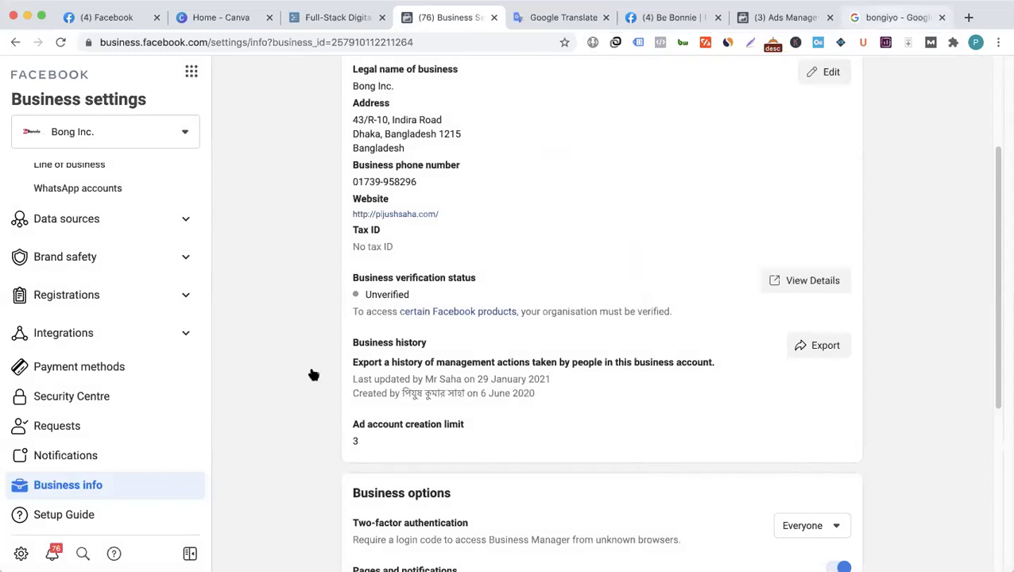
{"action": "key", "text": "super+9"}
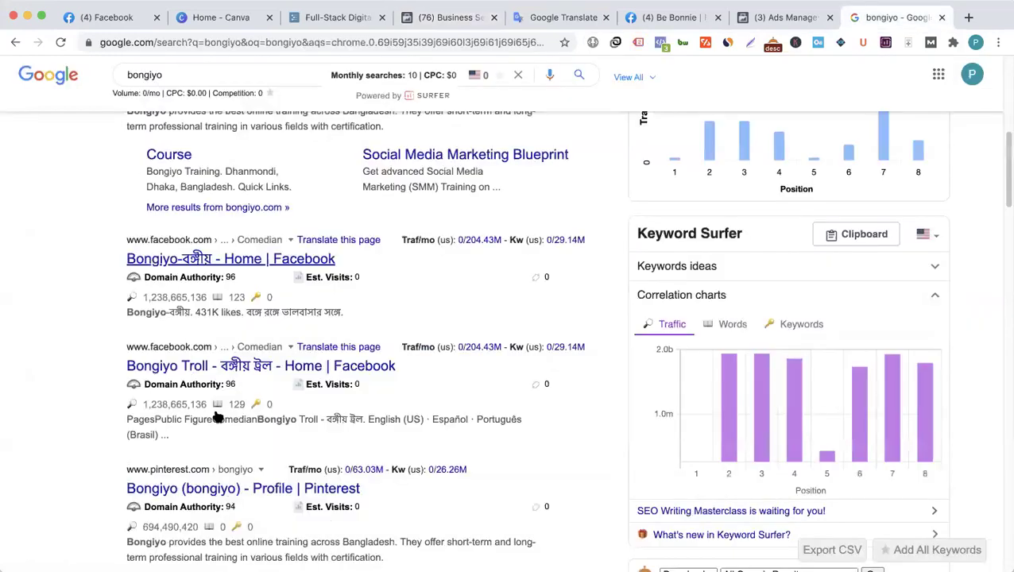
{"action": "scroll", "coordinate": [607, 305], "scroll_direction": "up", "scroll_amount": 3}
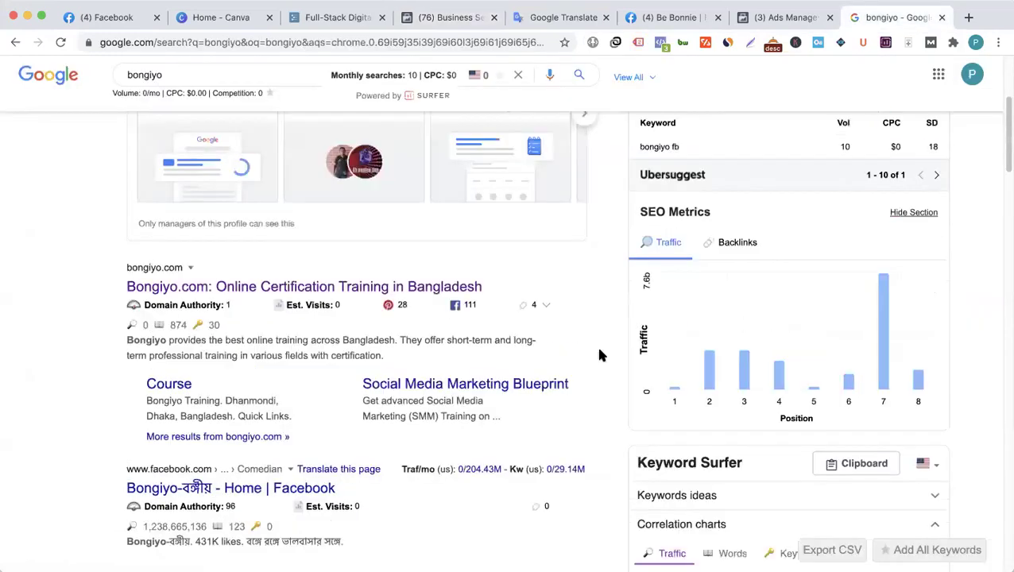
{"action": "scroll", "coordinate": [555, 502], "scroll_direction": "down", "scroll_amount": 3}
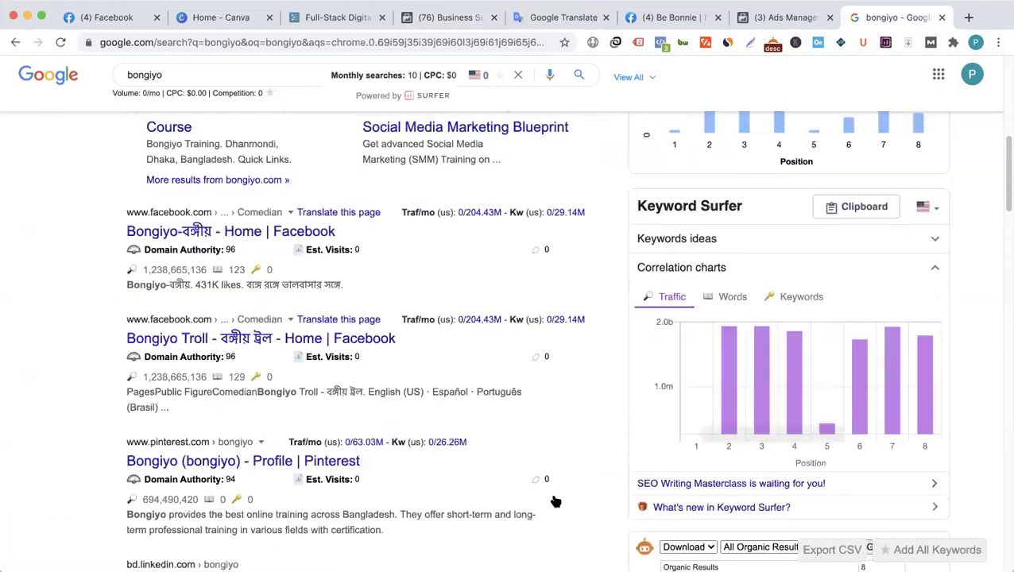
{"action": "scroll", "coordinate": [602, 302], "scroll_direction": "down", "scroll_amount": 5}
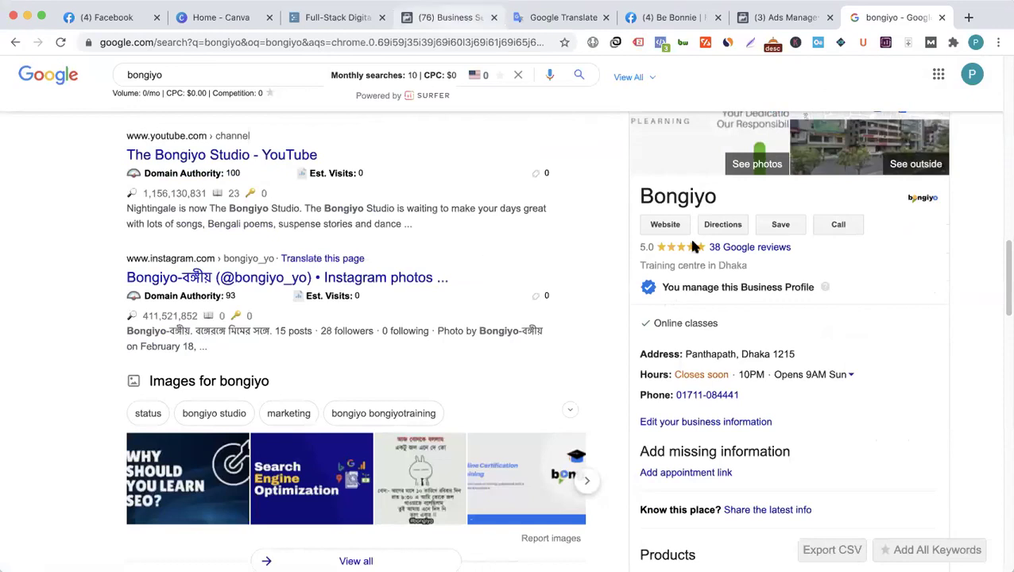
- Return to the Bong Inc. business settings and open the business verification section in the Security Centre
{"action": "key", "text": "super+4"}
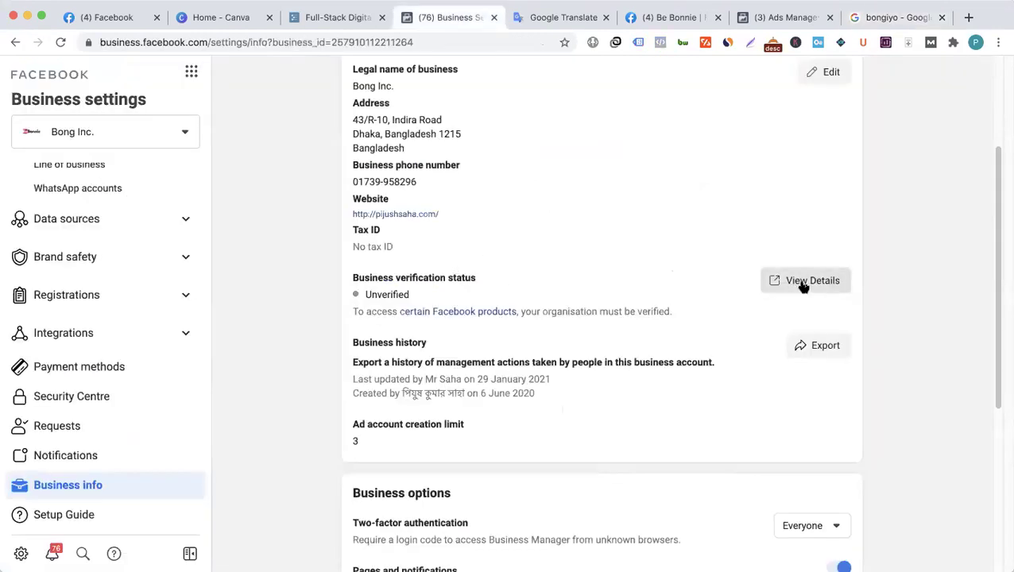
{"action": "left_click", "coordinate": [475, 311]}
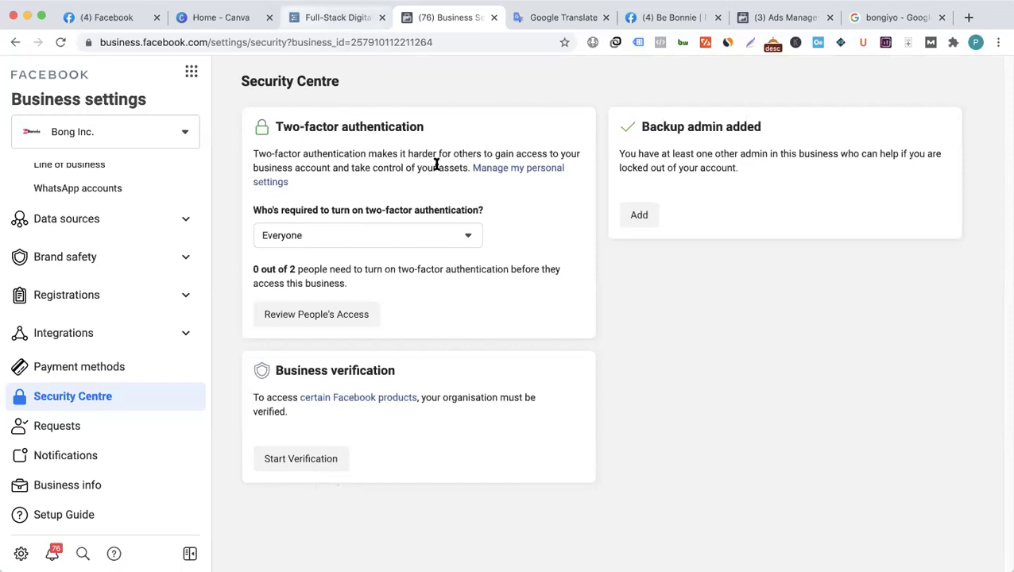
- Glance at the WorkFlowy outline and re-examine the bongiyo search results, covering the website, social profiles and business profile
{"action": "key", "text": "ctrl+shift+Tab"}
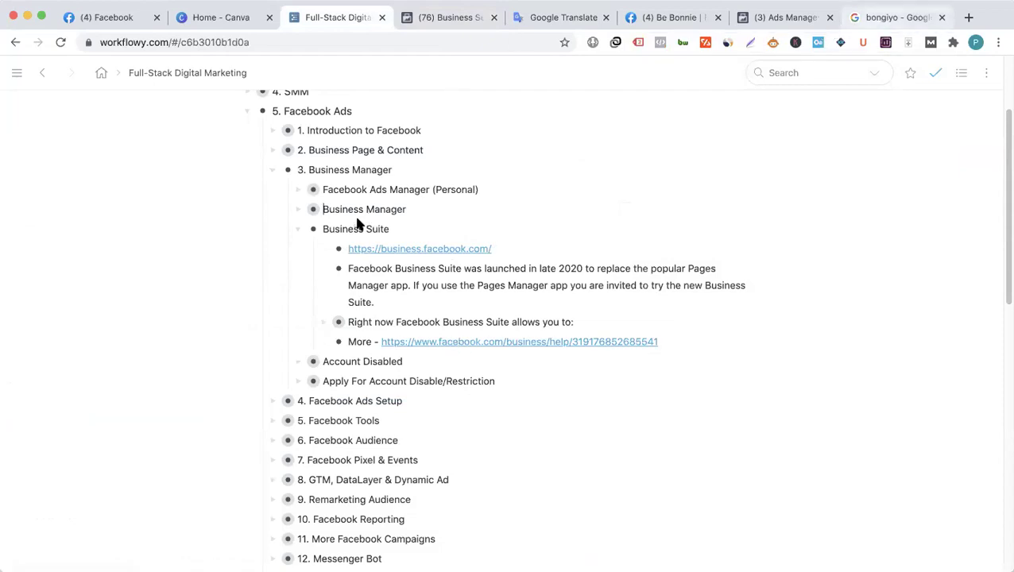
{"action": "key", "text": "super+9"}
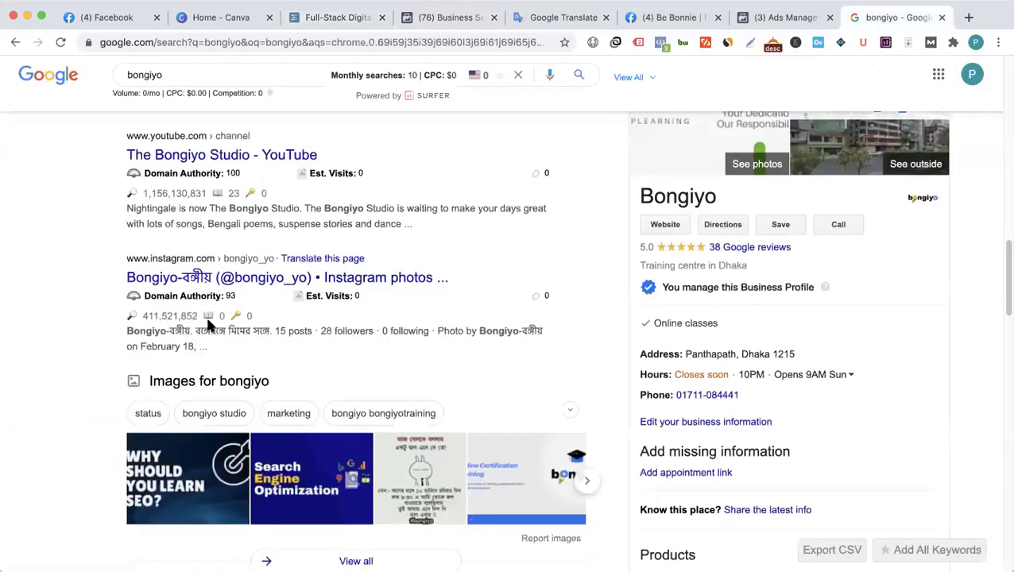
{"action": "scroll", "coordinate": [83, 364], "scroll_direction": "down", "scroll_amount": 8}
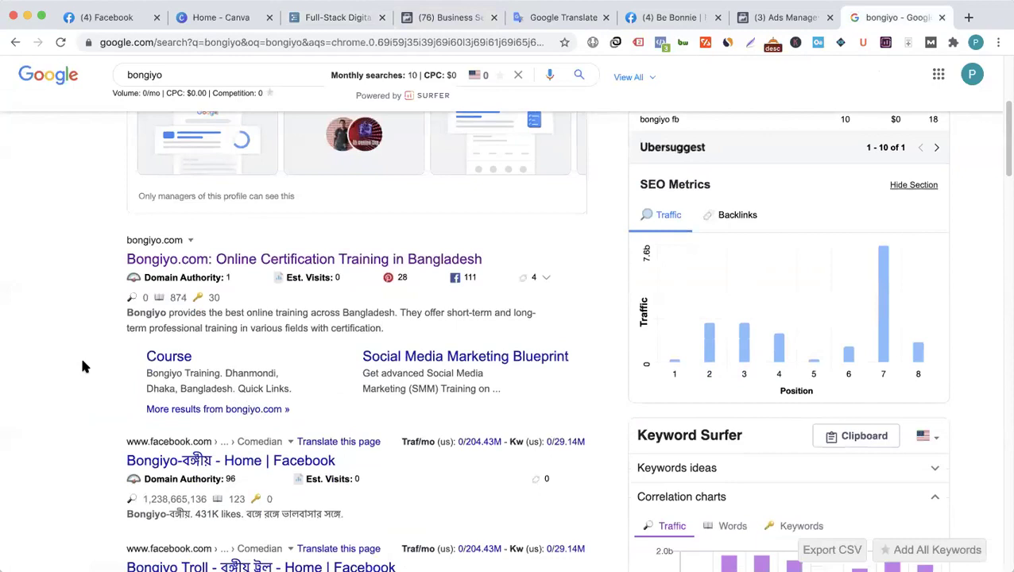
{"action": "scroll", "coordinate": [83, 365], "scroll_direction": "up", "scroll_amount": 1}
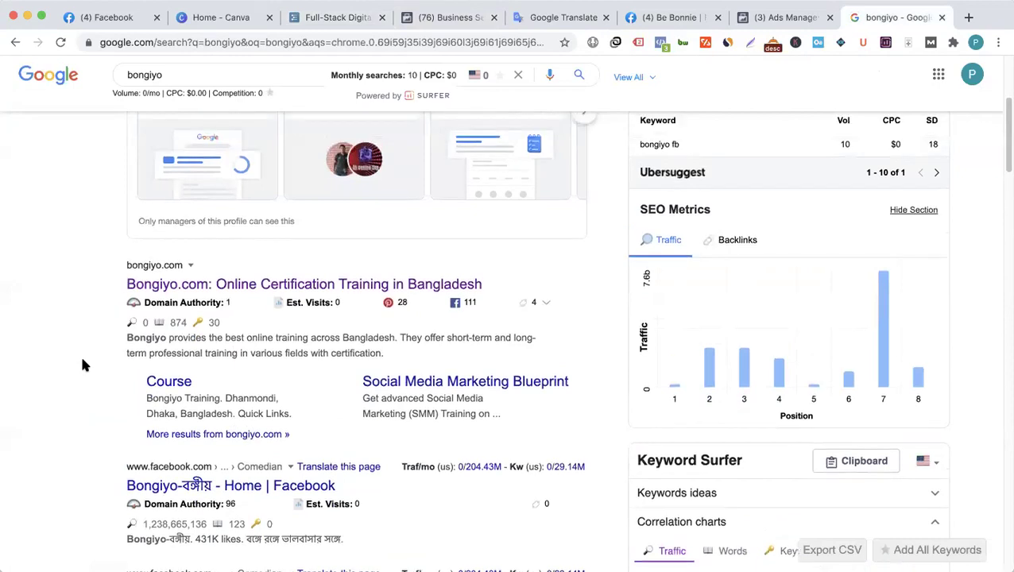
{"action": "scroll", "coordinate": [84, 365], "scroll_direction": "up", "scroll_amount": 3}
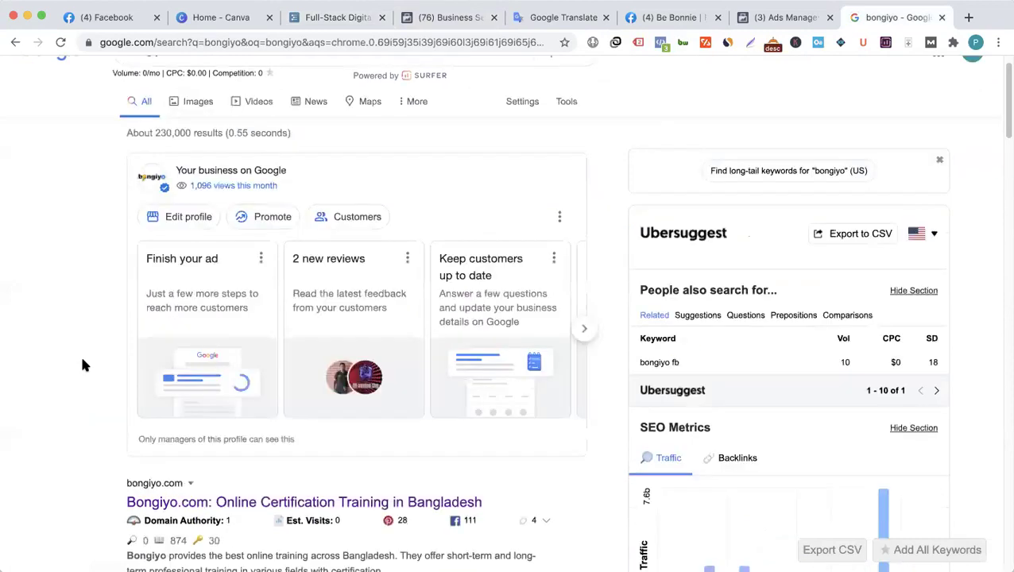
{"action": "scroll", "coordinate": [83, 365], "scroll_direction": "down", "scroll_amount": 2}
{"action": "scroll", "coordinate": [84, 365], "scroll_direction": "down", "scroll_amount": 1}
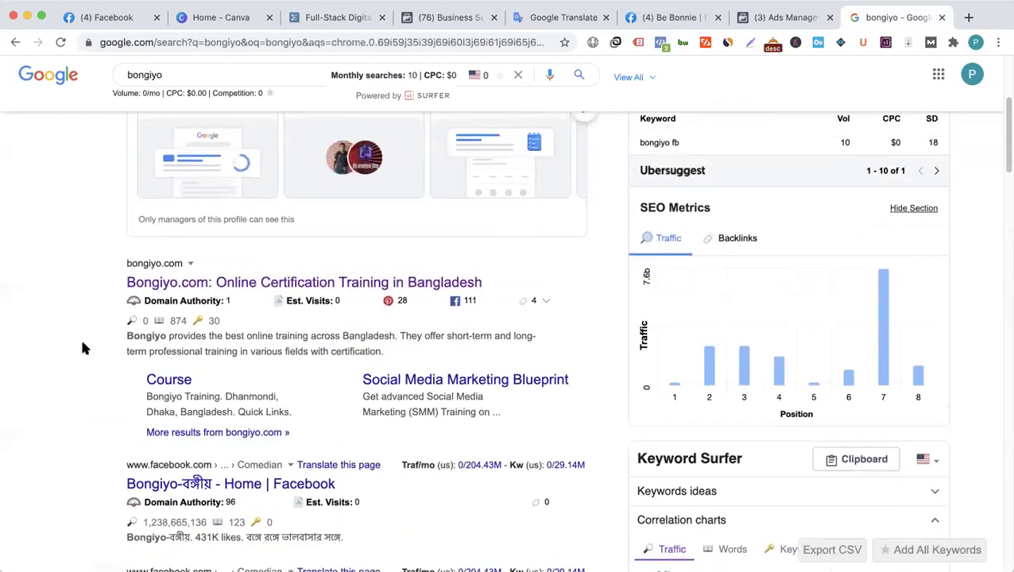
{"action": "scroll", "coordinate": [82, 347], "scroll_direction": "down", "scroll_amount": 1}
{"action": "scroll", "coordinate": [82, 347], "scroll_direction": "down", "scroll_amount": 2}
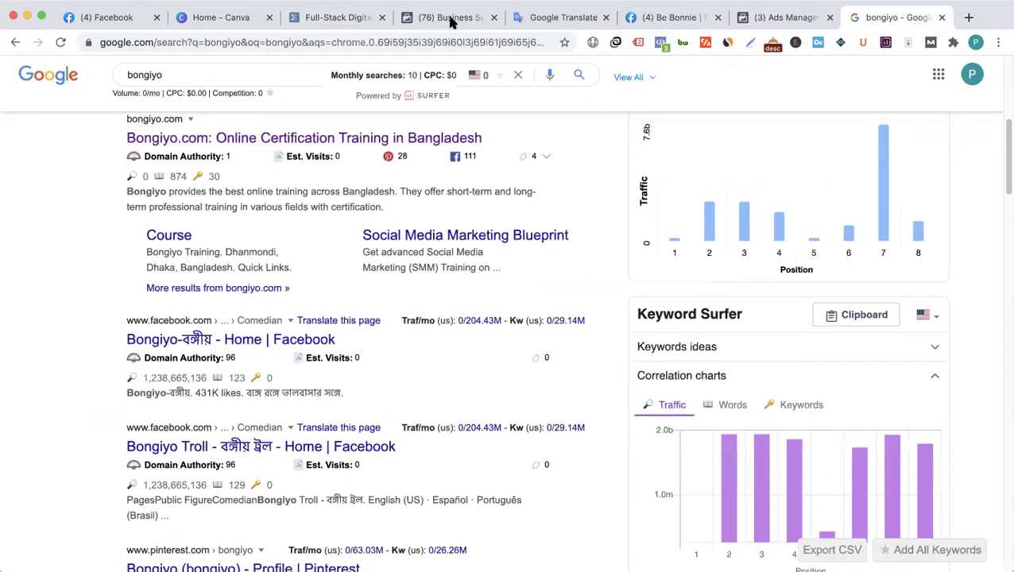
{"action": "scroll", "coordinate": [450, 22], "scroll_direction": "down", "scroll_amount": 10}
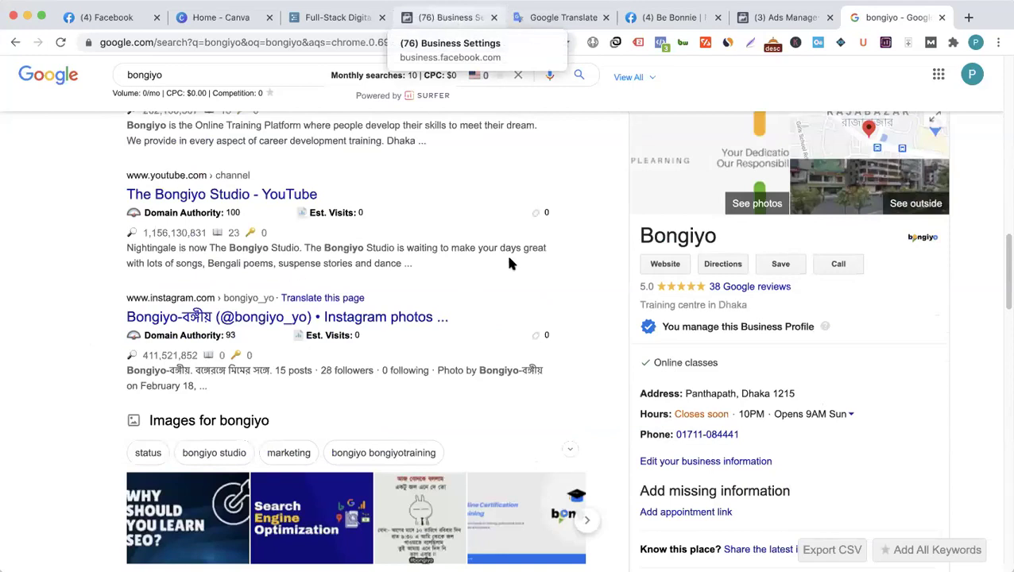
- Return to the Security Centre and examine who is required to turn on two-factor authentication
{"action": "key", "text": "super+4"}
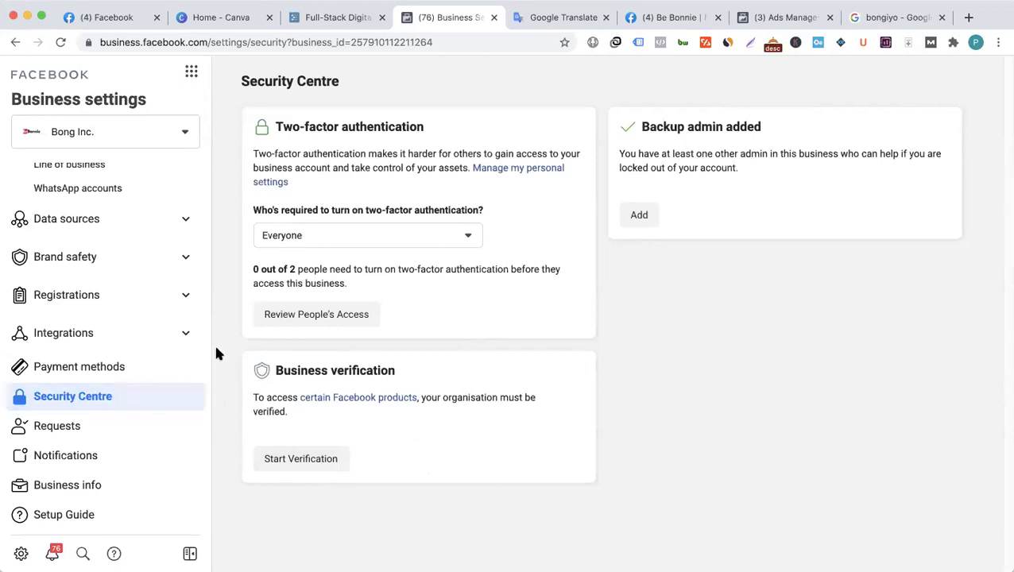
{"action": "scroll", "coordinate": [181, 363], "scroll_direction": "up", "scroll_amount": 1}
{"action": "scroll", "coordinate": [181, 363], "scroll_direction": "up", "scroll_amount": 8}
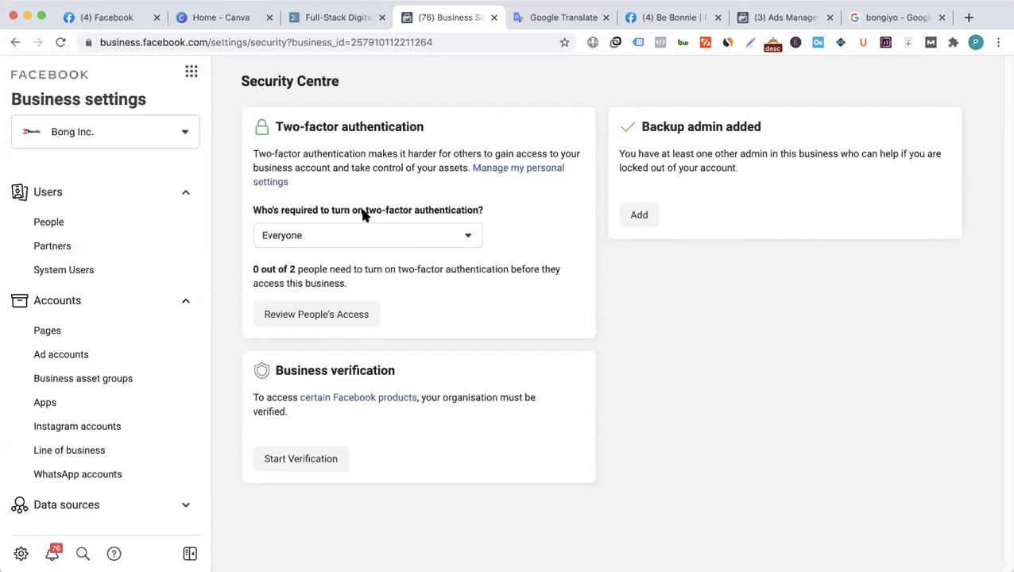
{"action": "left_click_drag", "start_coordinate": [264, 210], "coordinate": [484, 213]}
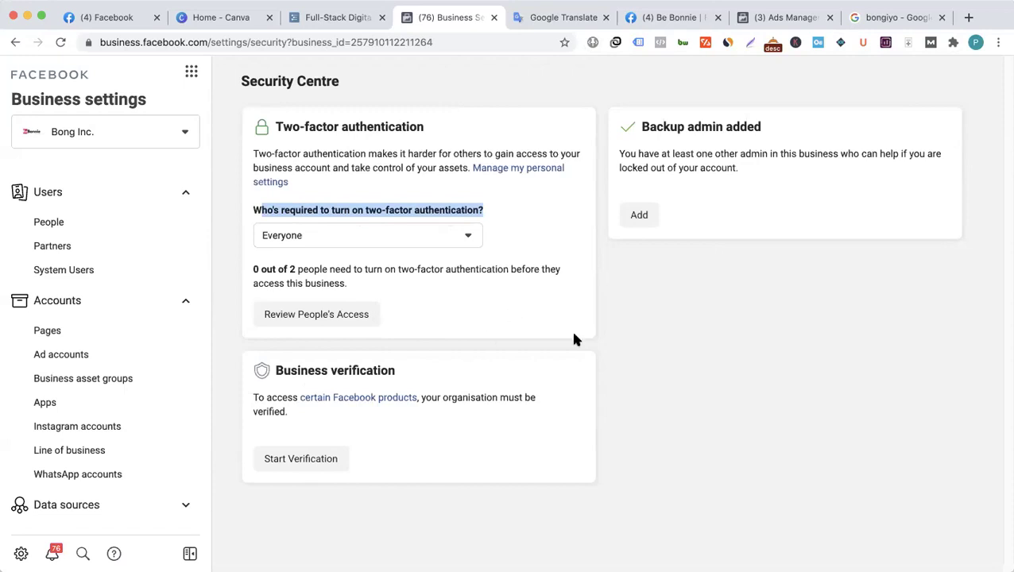
{"action": "left_click", "coordinate": [473, 339]}
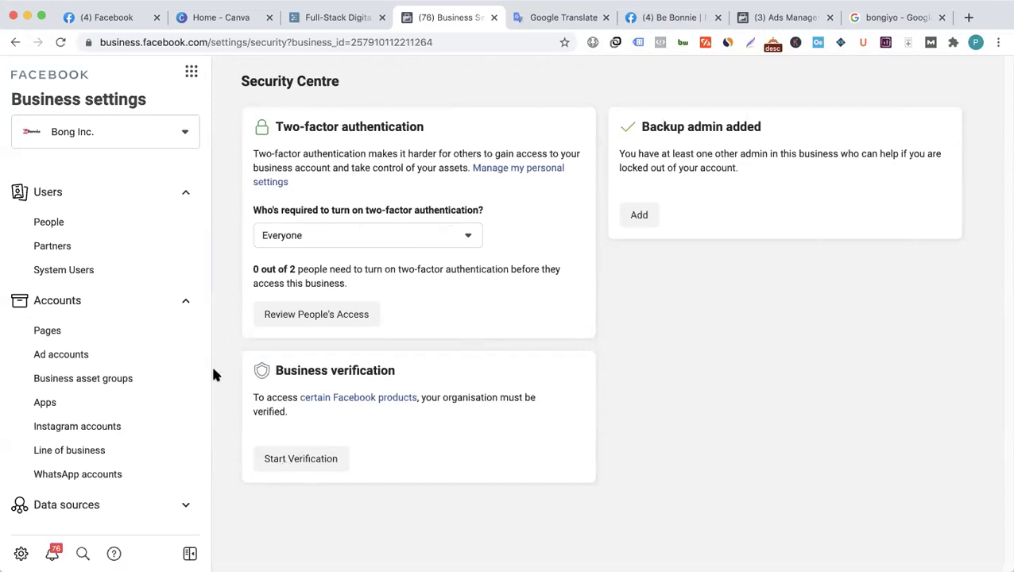
- Collapse the Users and Accounts groups of the business settings and check what Integrations contains
{"action": "left_click", "coordinate": [185, 198]}
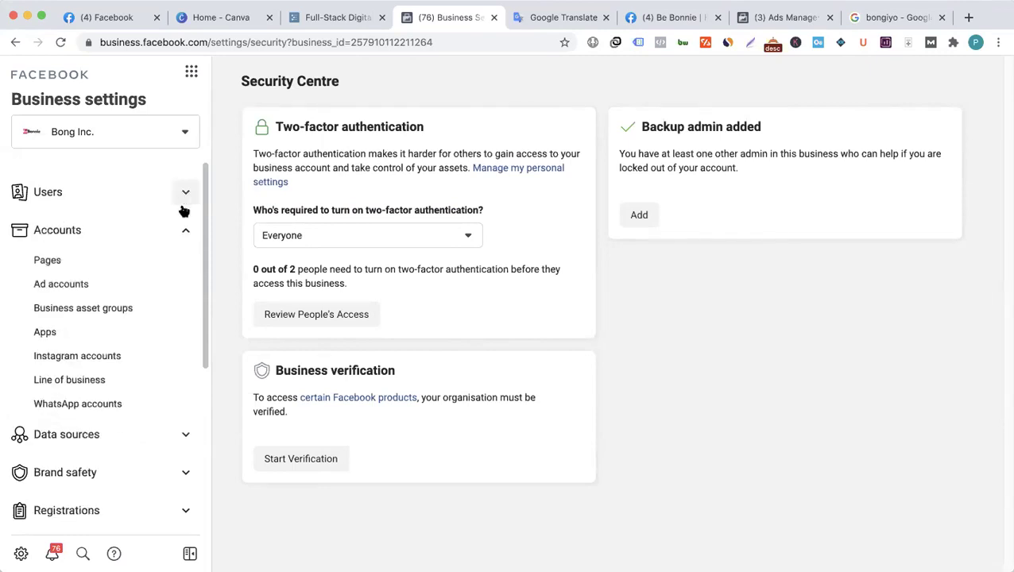
{"action": "left_click", "coordinate": [184, 231]}
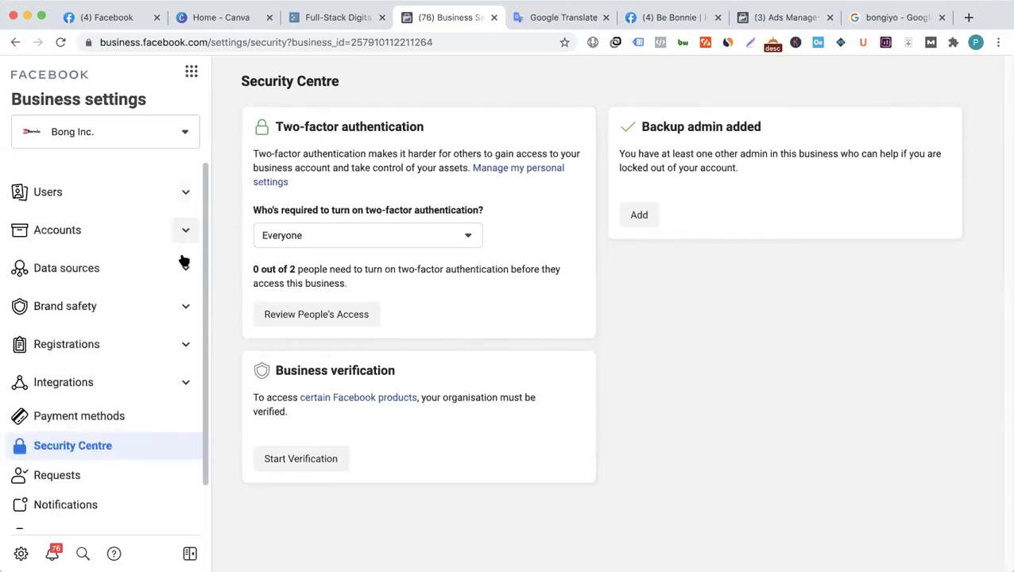
{"action": "left_click", "coordinate": [188, 384]}
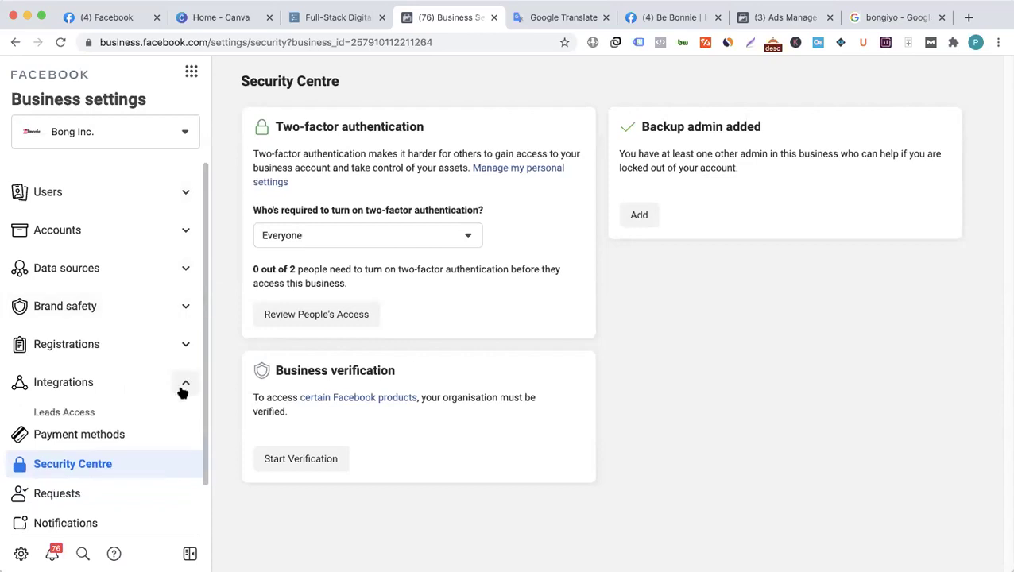
{"action": "left_click", "coordinate": [182, 392]}
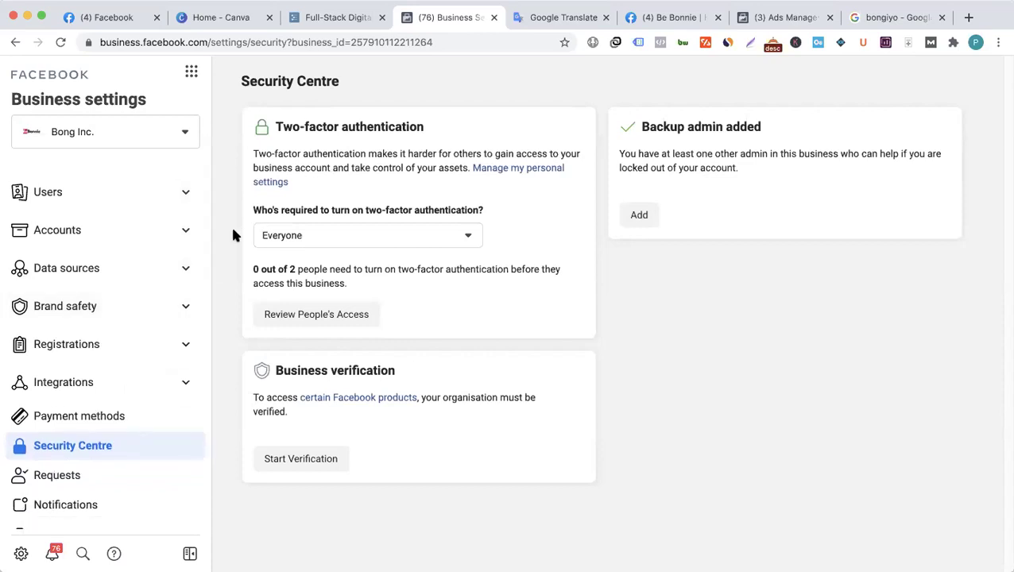
- Look at the Business Manager topics in the WorkFlowy outline and return to the Facebook Security Centre
{"action": "left_click", "coordinate": [349, 23]}
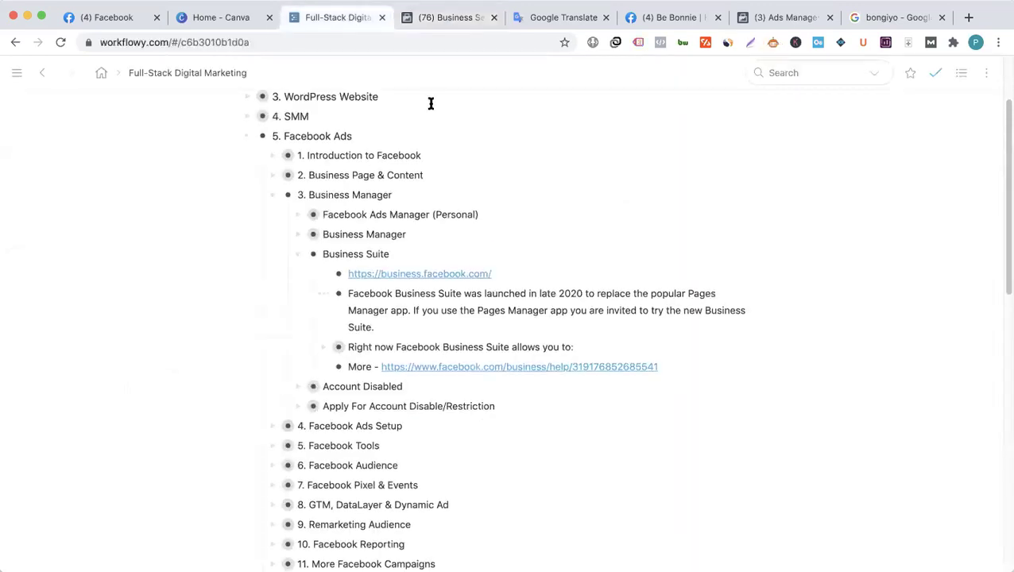
{"action": "left_click", "coordinate": [457, 17]}
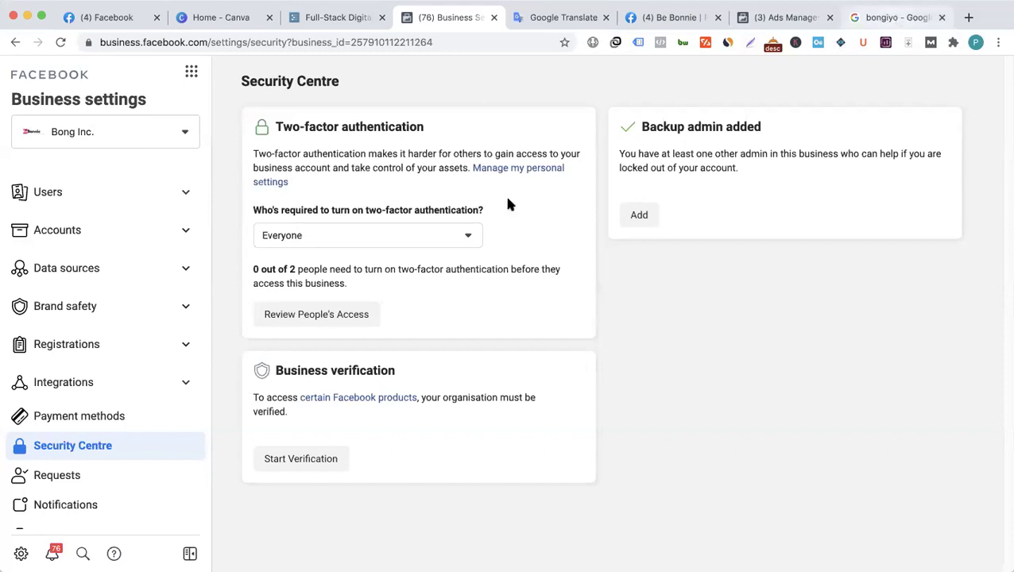
- Re-examine the bongiyo search results, covering the YouTube, Instagram, Facebook and website listings
{"action": "key", "text": "super+9"}
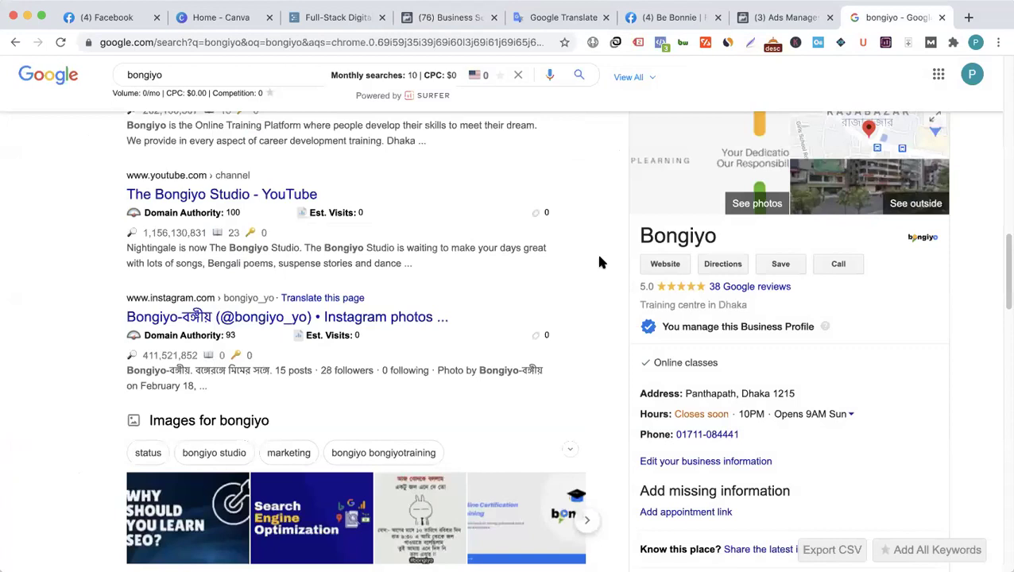
{"action": "scroll", "coordinate": [600, 262], "scroll_direction": "down", "scroll_amount": 10}
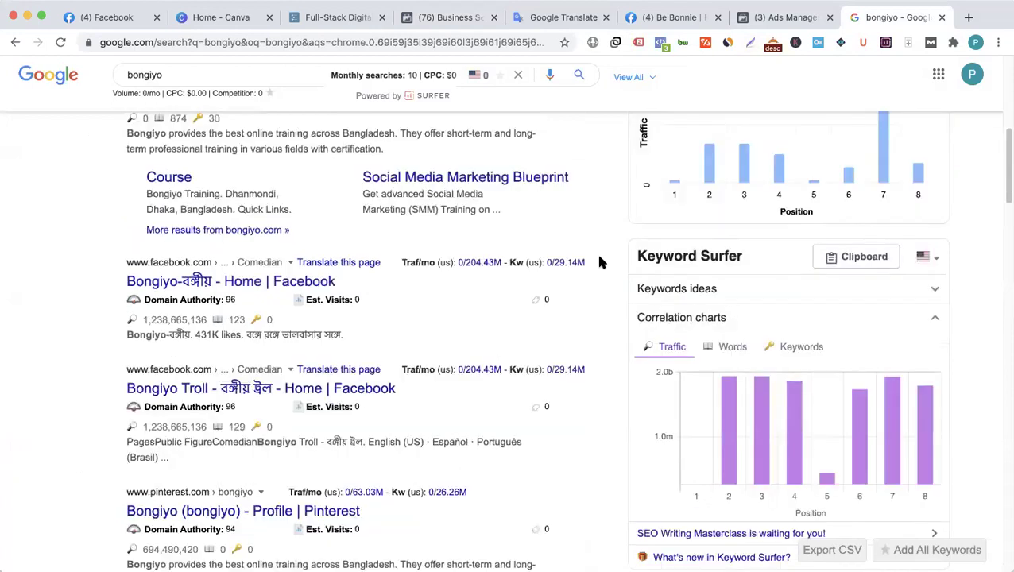
{"action": "scroll", "coordinate": [594, 228], "scroll_direction": "up", "scroll_amount": 3}
{"action": "scroll", "coordinate": [593, 227], "scroll_direction": "down", "scroll_amount": 1}
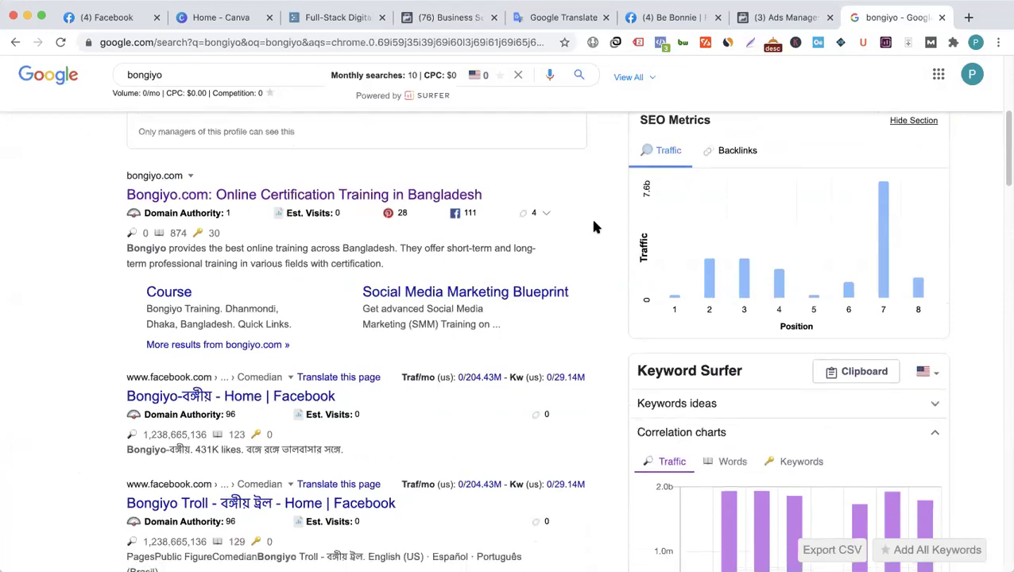
- Return to the Security Centre and check the Users group of the business settings, leaving it collapsed
{"action": "left_click", "coordinate": [443, 24]}
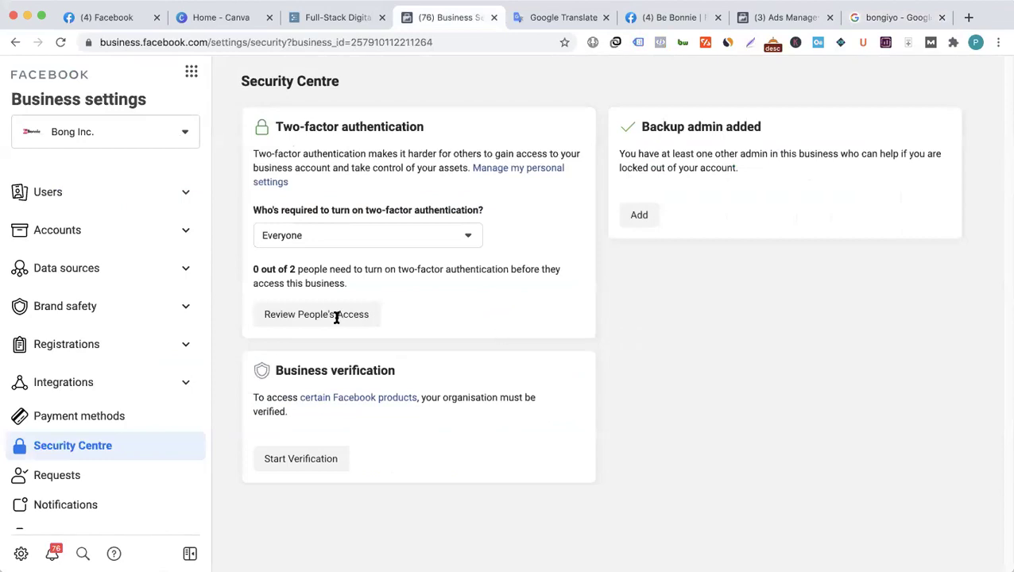
{"action": "left_click", "coordinate": [185, 195]}
{"action": "left_click", "coordinate": [185, 196]}
- Expand Account Disabled and its Main Reasons in the WorkFlowy outline and read the reasons listed
{"action": "left_click", "coordinate": [328, 19]}
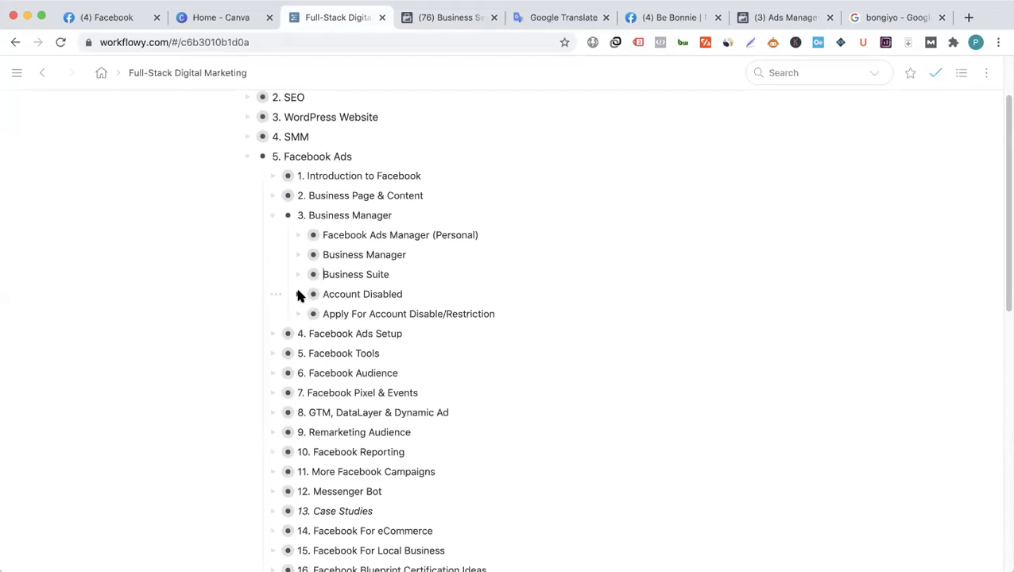
{"action": "left_click", "coordinate": [298, 294]}
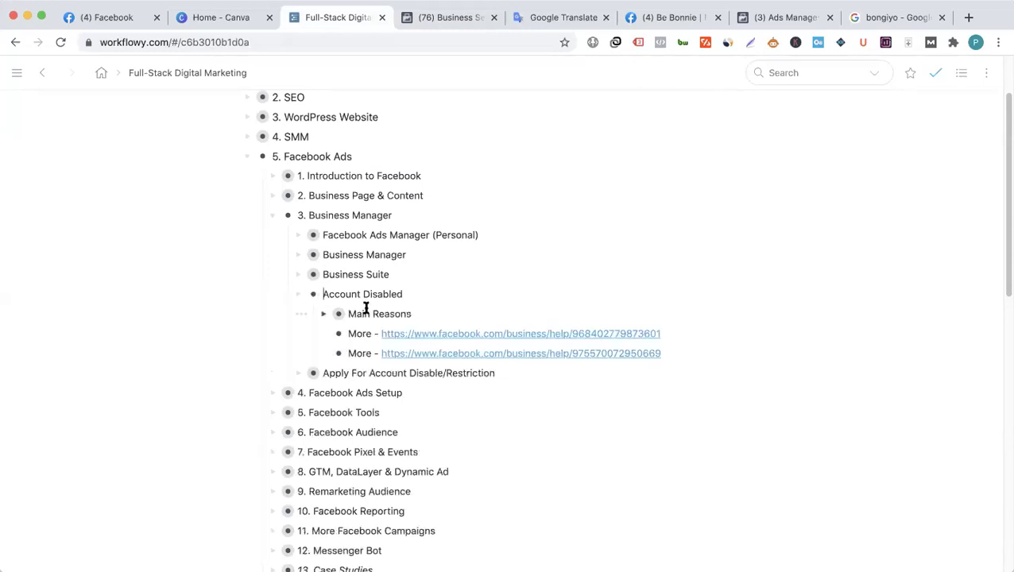
{"action": "scroll", "coordinate": [366, 307], "scroll_direction": "down", "scroll_amount": 2}
{"action": "scroll", "coordinate": [366, 307], "scroll_direction": "down", "scroll_amount": 1}
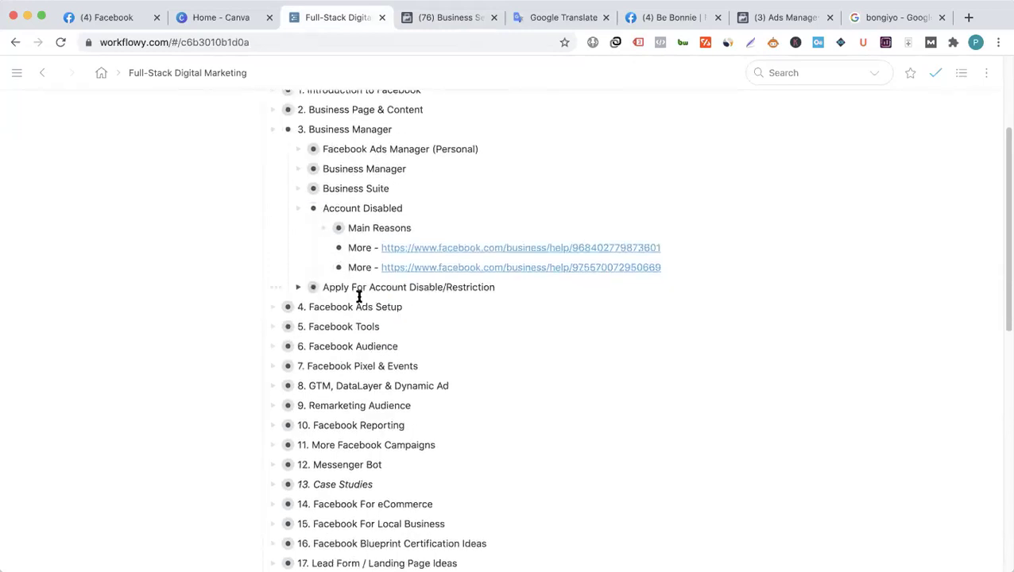
{"action": "left_click", "coordinate": [324, 228]}
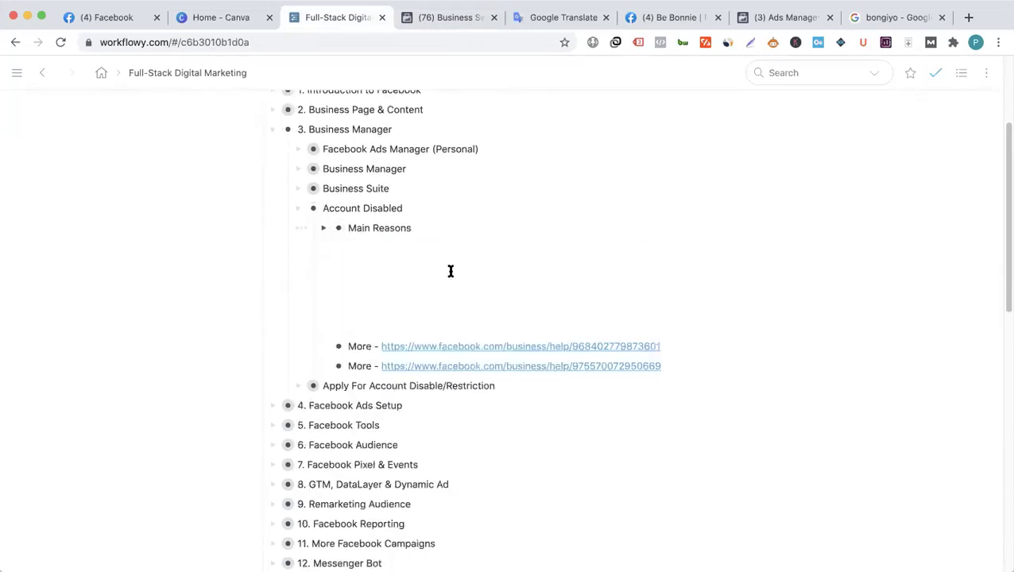
{"action": "scroll", "coordinate": [450, 268], "scroll_direction": "down", "scroll_amount": 1}
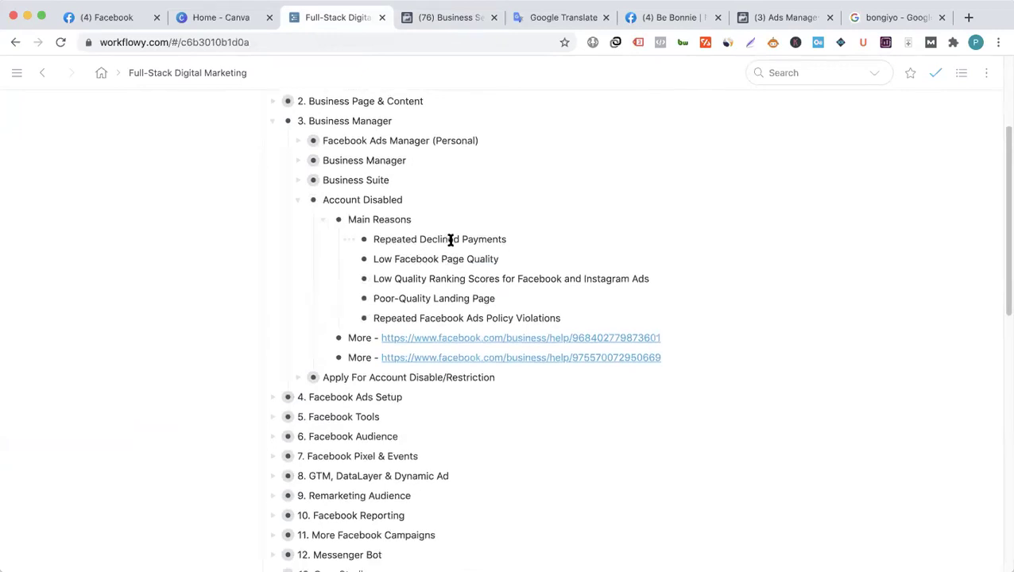
- Open the payment methods of Bong Inc. and compare them with the declined payments and page quality reasons in the WorkFlowy outline
{"action": "left_click", "coordinate": [448, 23]}
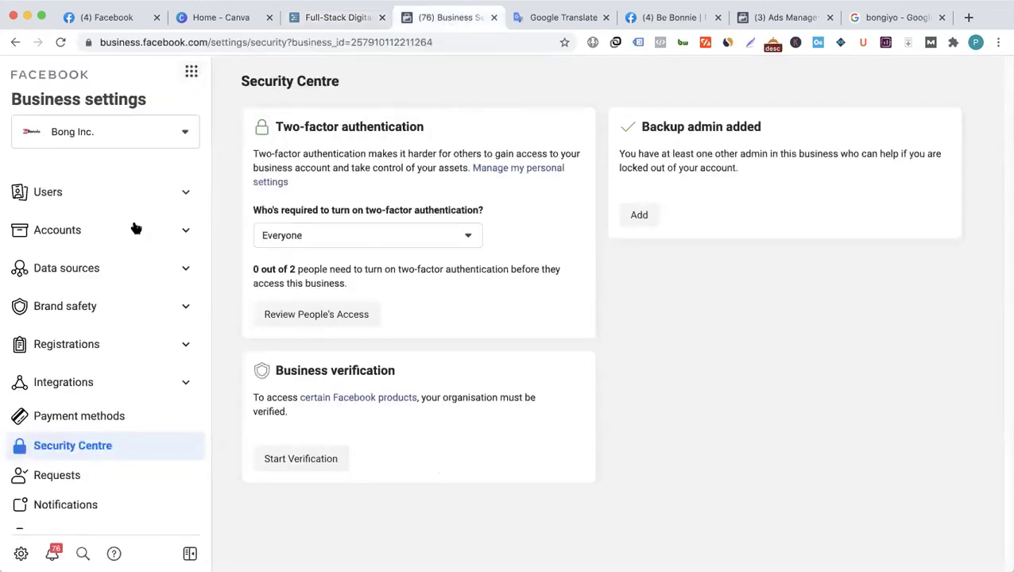
{"action": "left_click", "coordinate": [104, 425]}
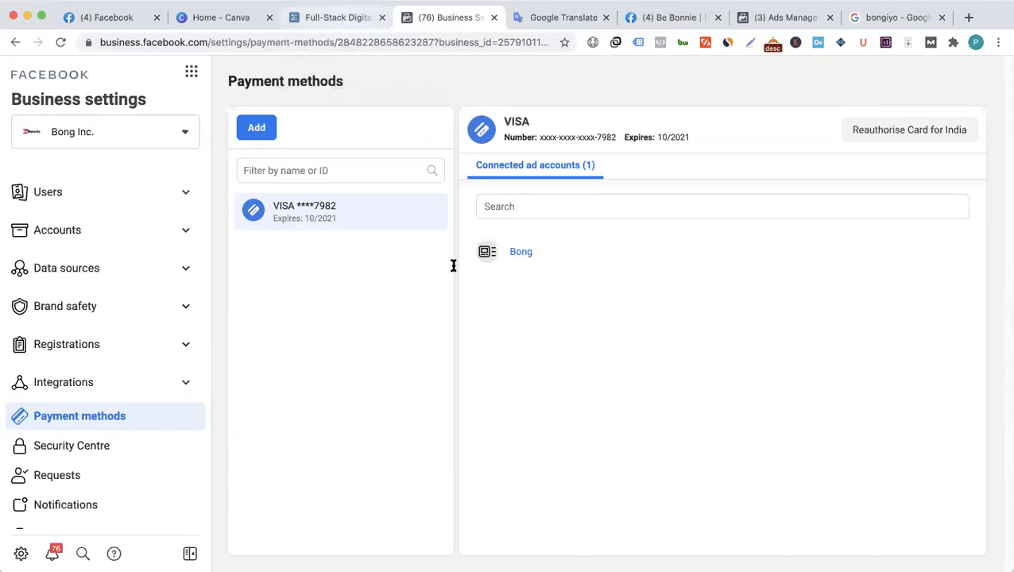
{"action": "key", "text": "ctrl+shift+Tab"}
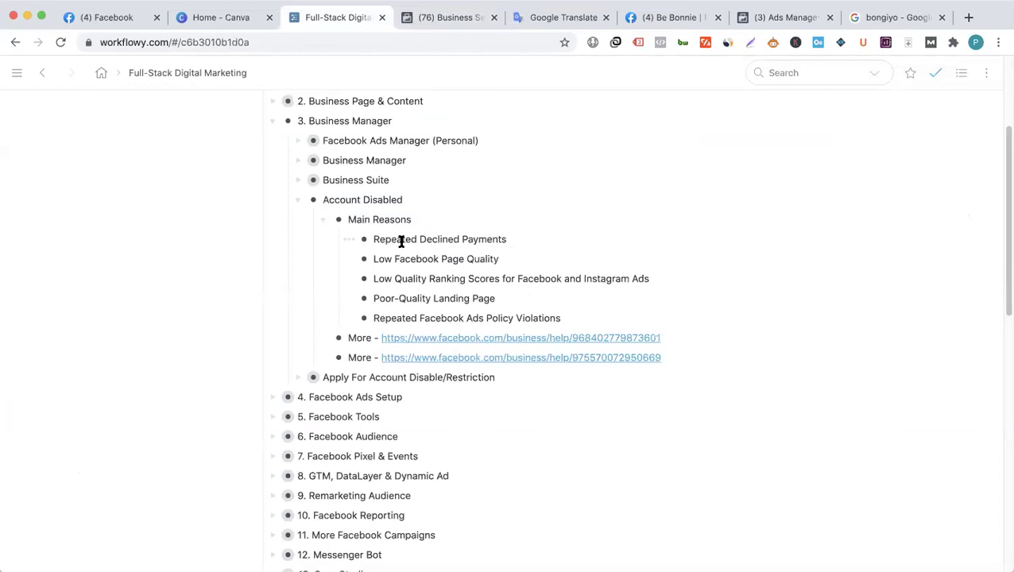
{"action": "left_click_drag", "start_coordinate": [372, 239], "coordinate": [435, 263]}
{"action": "left_click", "coordinate": [434, 263]}
{"action": "left_click", "coordinate": [446, 16]}
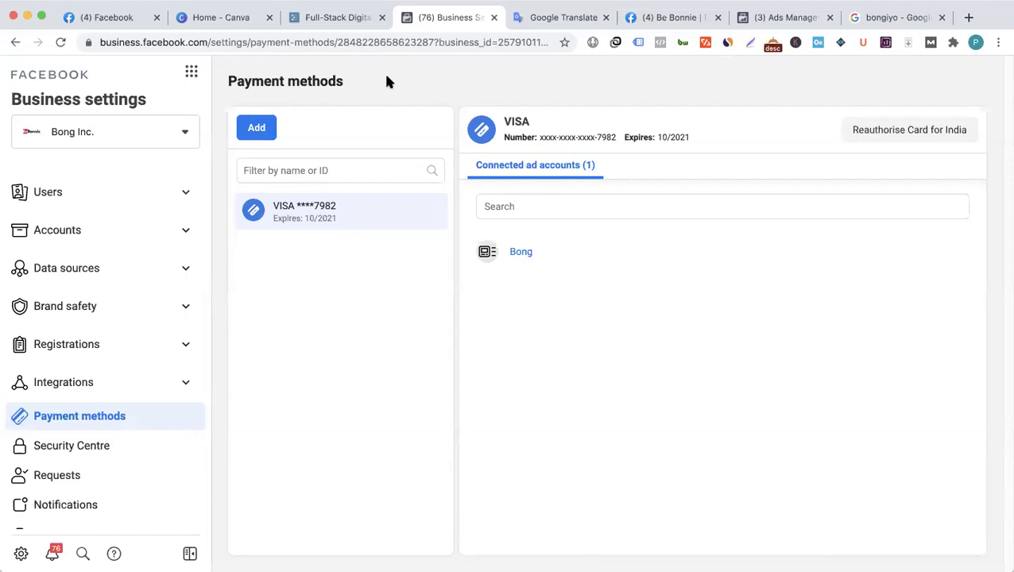
- Open Account Quality for Bong Inc. and examine the status of its ad accounts, catalogues, Pages and data sources
{"action": "left_click", "coordinate": [192, 73]}
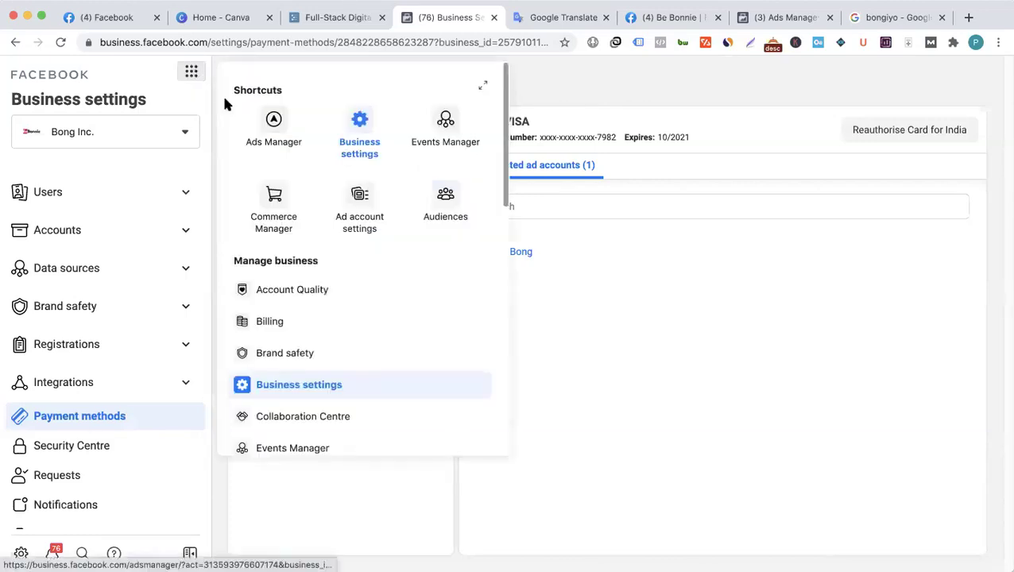
{"action": "left_click", "coordinate": [281, 292]}
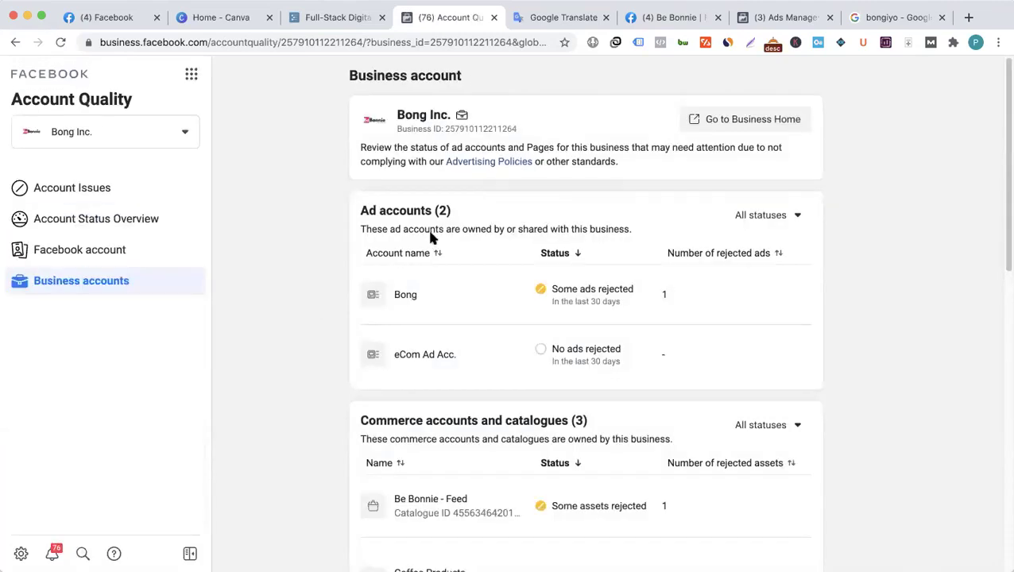
{"action": "scroll", "coordinate": [320, 318], "scroll_direction": "down", "scroll_amount": 1}
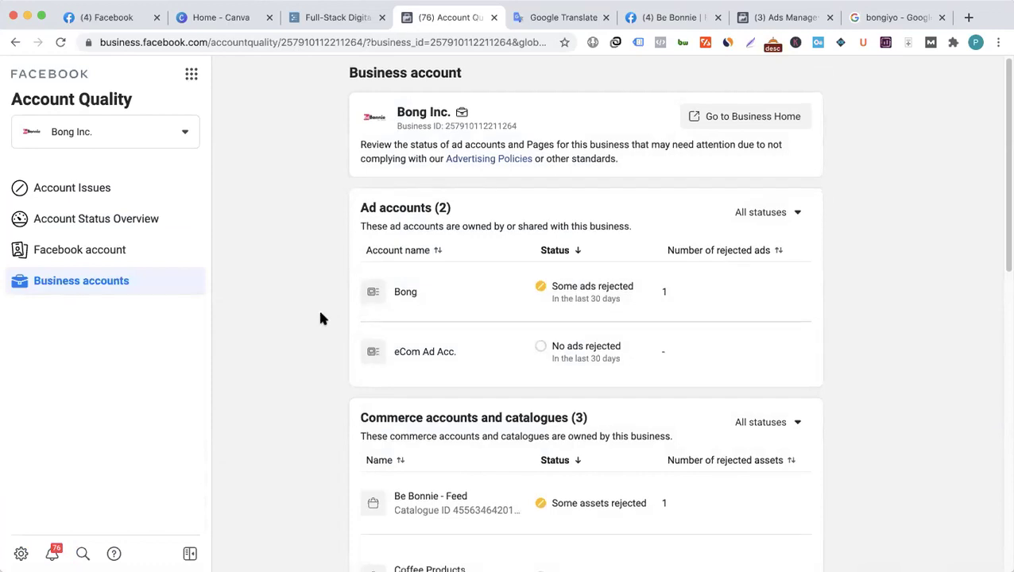
{"action": "scroll", "coordinate": [649, 389], "scroll_direction": "down", "scroll_amount": 3}
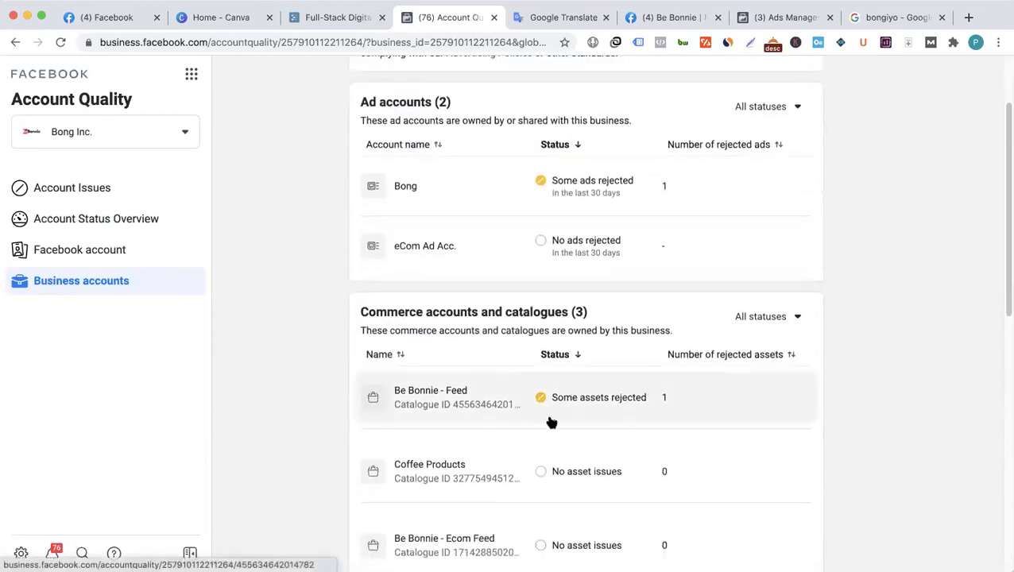
{"action": "scroll", "coordinate": [332, 428], "scroll_direction": "down", "scroll_amount": 3}
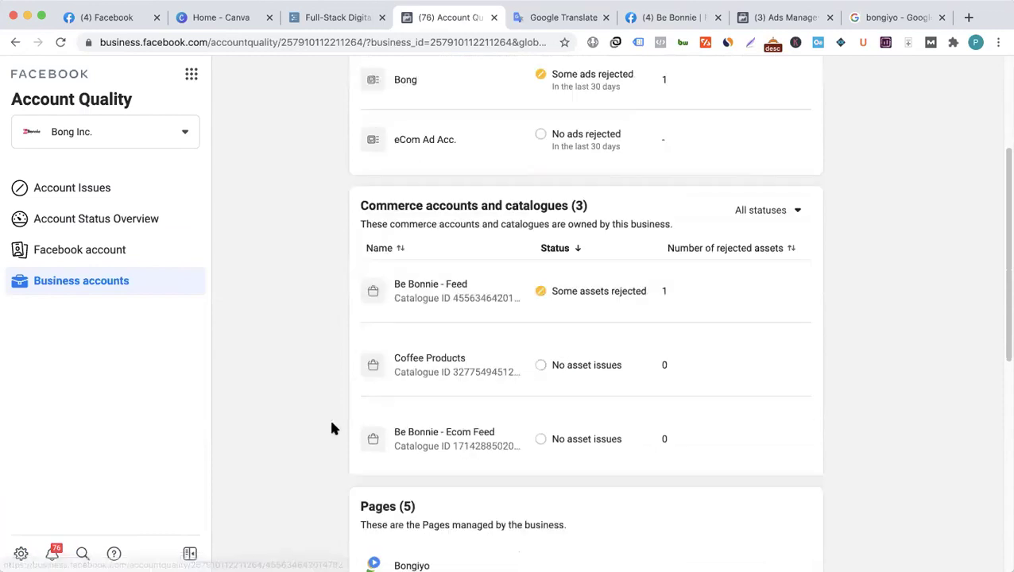
{"action": "scroll", "coordinate": [471, 294], "scroll_direction": "down", "scroll_amount": 1}
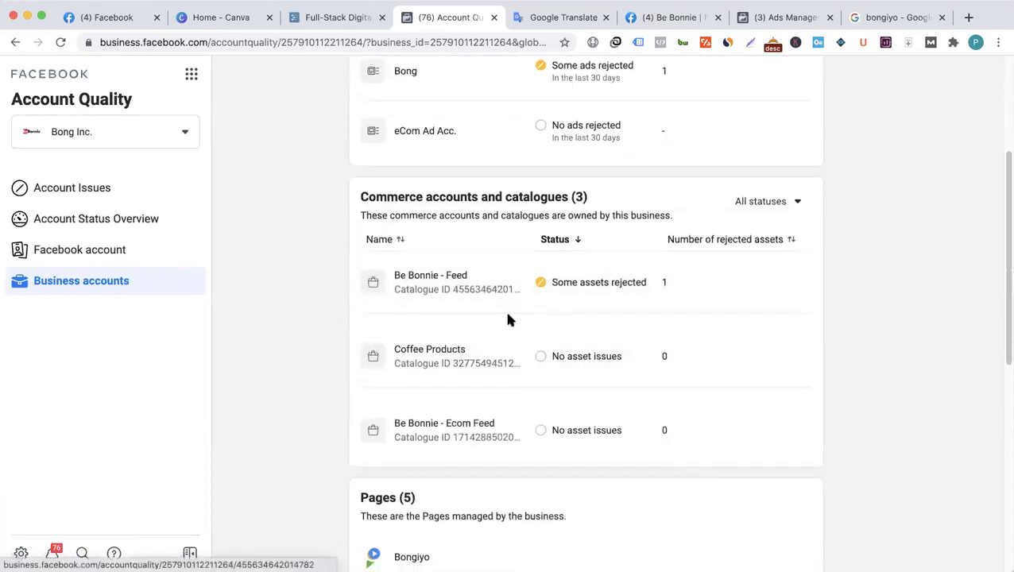
{"action": "scroll", "coordinate": [459, 364], "scroll_direction": "down", "scroll_amount": 2}
{"action": "scroll", "coordinate": [459, 367], "scroll_direction": "down", "scroll_amount": 3}
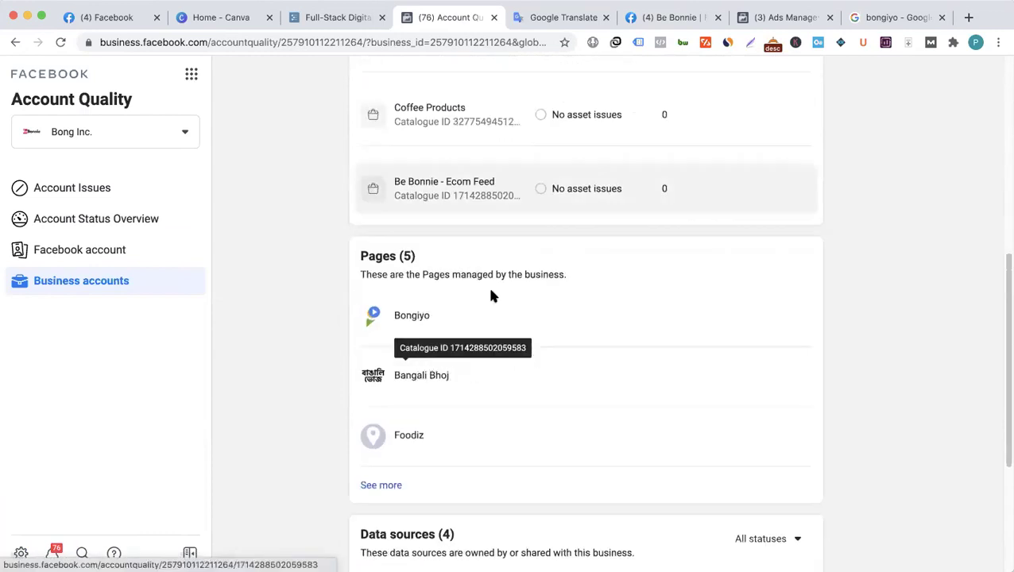
{"action": "scroll", "coordinate": [476, 334], "scroll_direction": "down", "scroll_amount": 4}
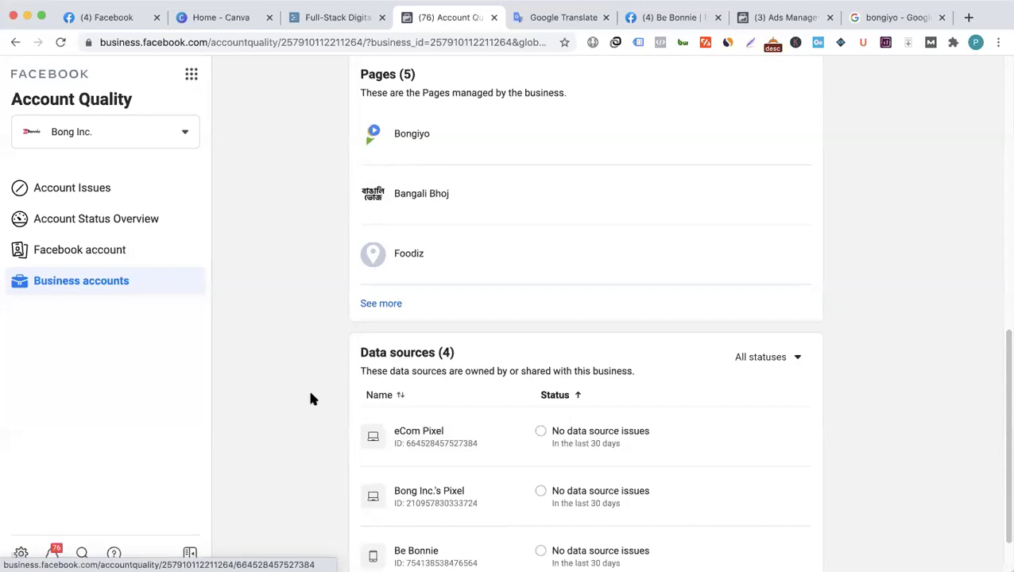
{"action": "scroll", "coordinate": [387, 301], "scroll_direction": "down", "scroll_amount": 1}
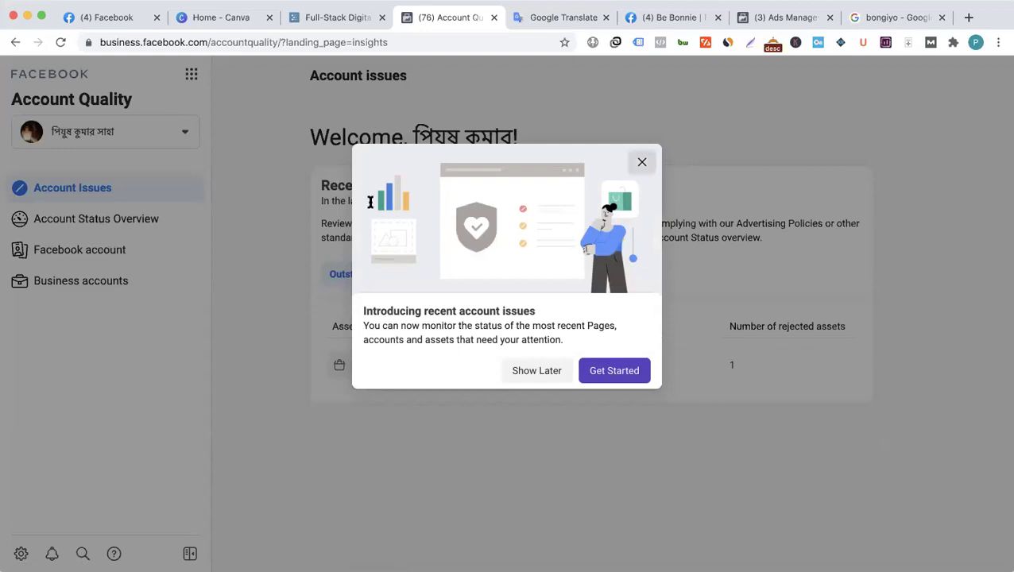
- Dismiss the account issues introduction and glance at the account-disabled reasons in the WorkFlowy outline
{"action": "left_click", "coordinate": [100, 257]}
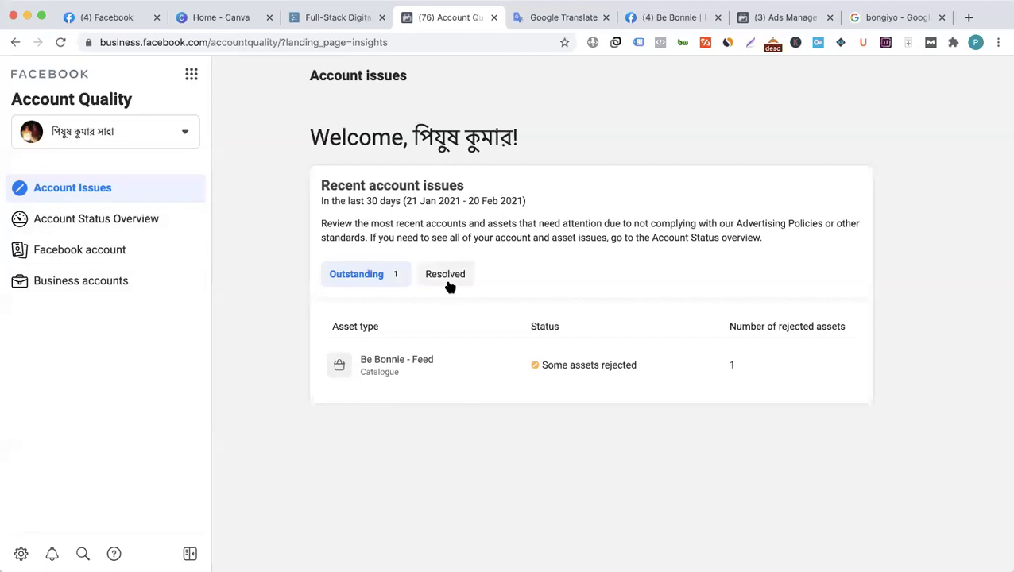
{"action": "left_click", "coordinate": [349, 20]}
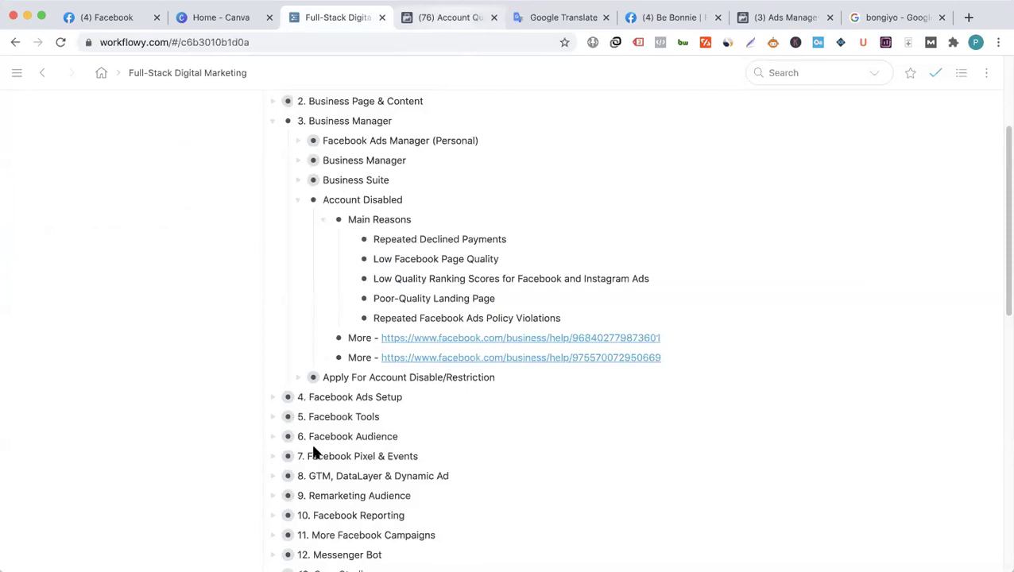
{"action": "key", "text": "ctrl+Tab"}
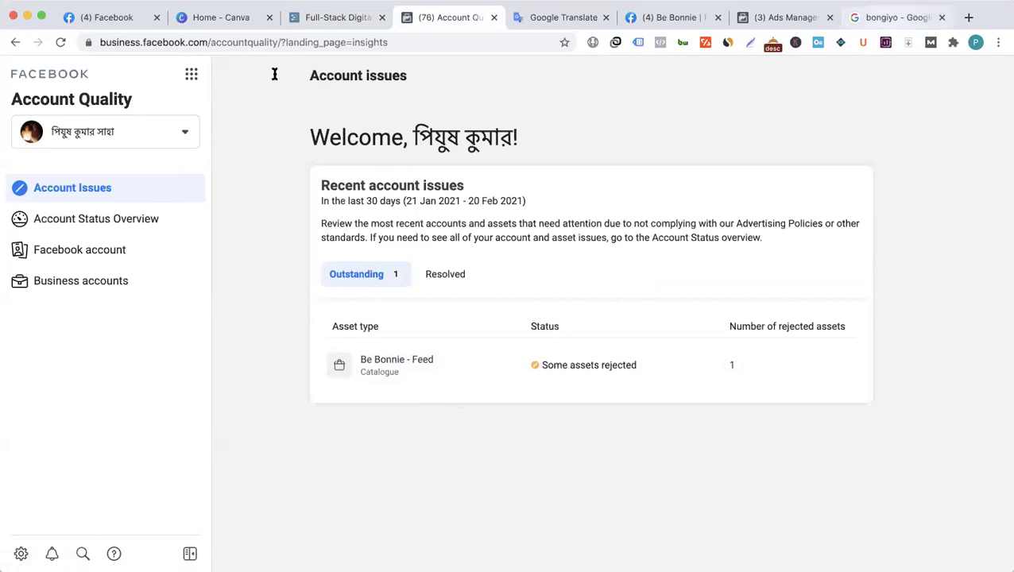
- Search Google for "facebook page quality" and open the Facebook Help Centre article on Page Quality
{"action": "key", "text": "super+9"}
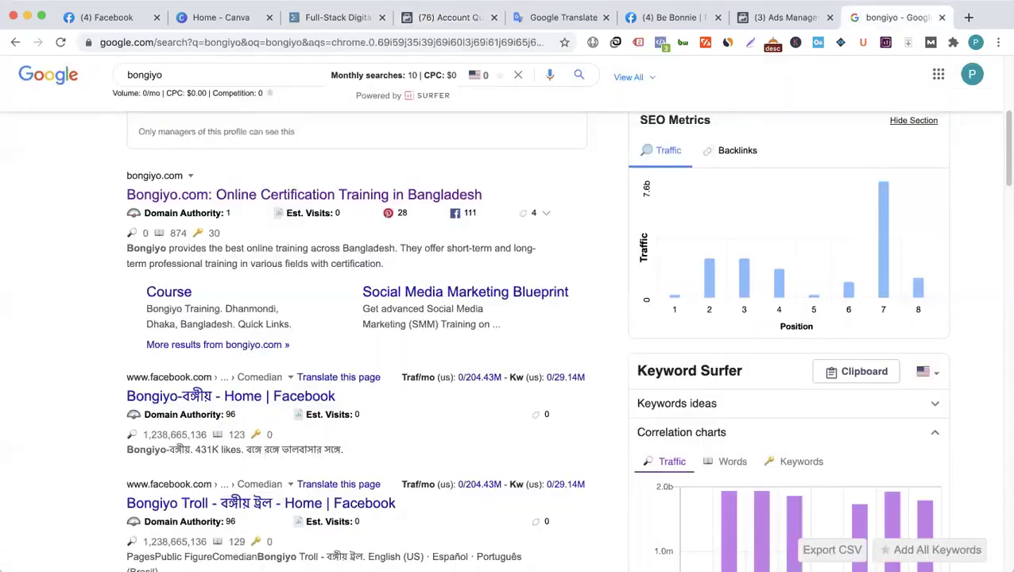
{"action": "type", "text": "/facebook page qu"}
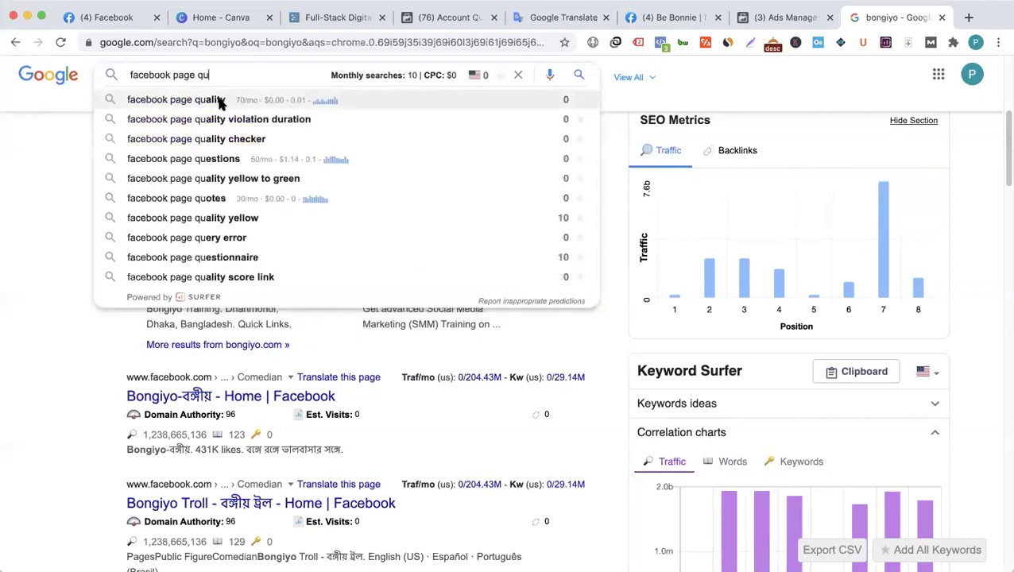
{"action": "left_click", "coordinate": [221, 104]}
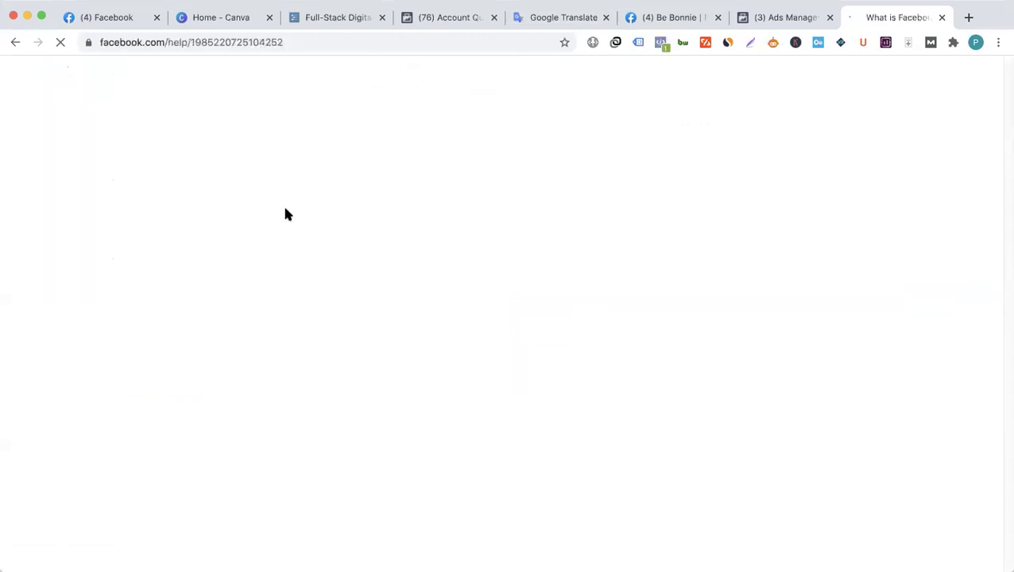
- Glance at the account issues and read through the Help Centre article on how Facebook Page Quality works
{"action": "key", "text": "super+4"}
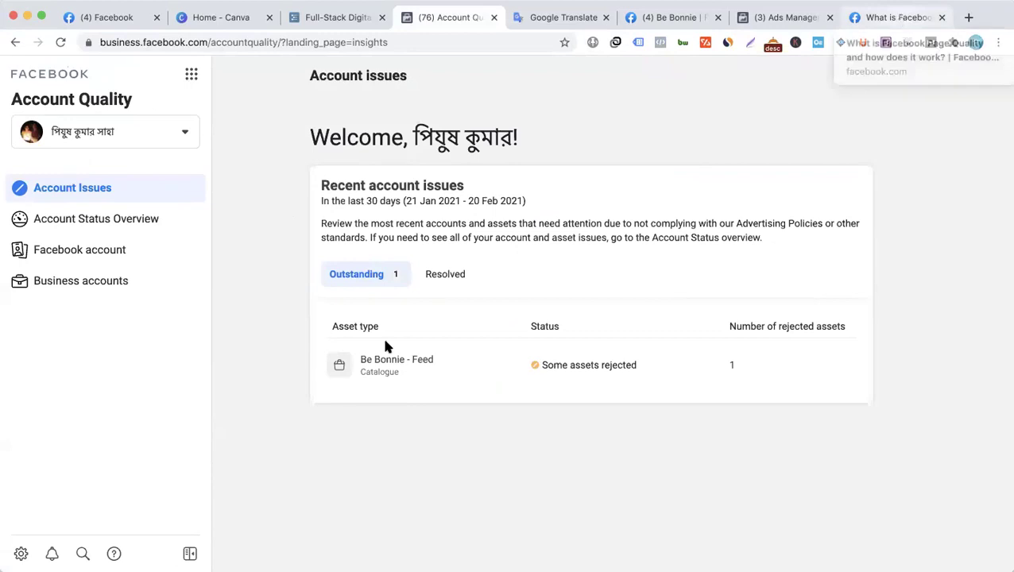
{"action": "key", "text": "super+9"}
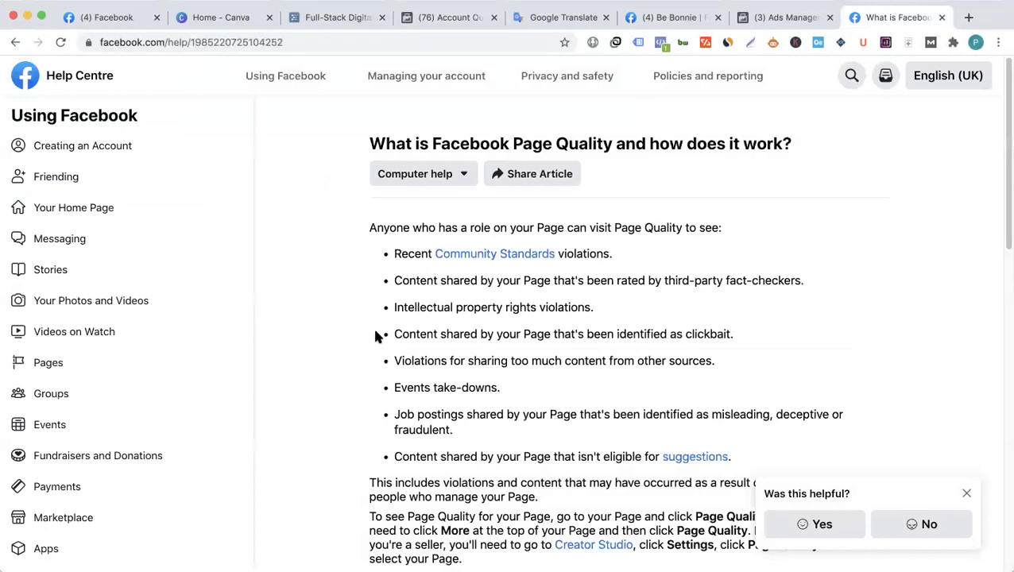
{"action": "scroll", "coordinate": [361, 338], "scroll_direction": "down", "scroll_amount": 5}
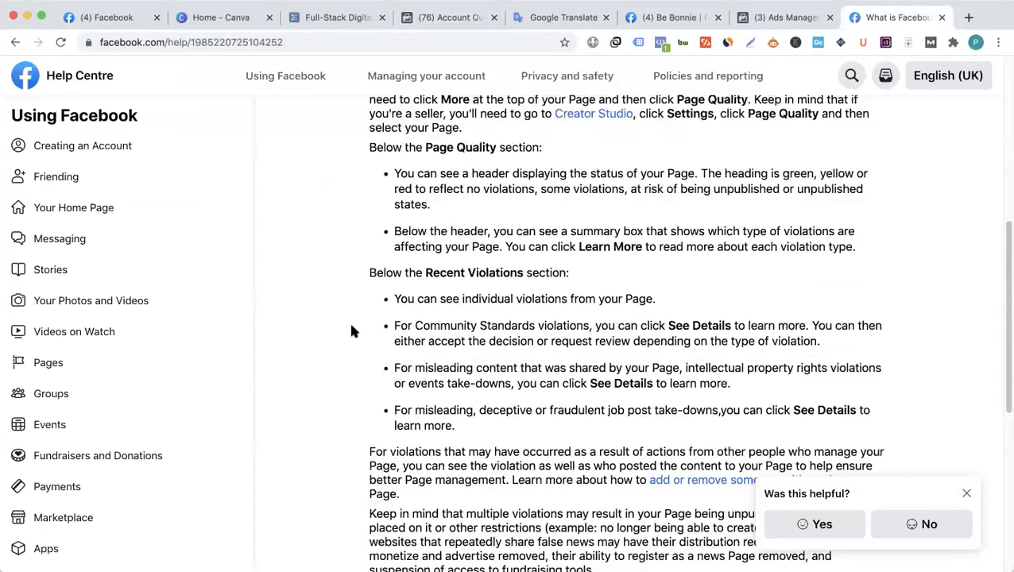
{"action": "scroll", "coordinate": [354, 331], "scroll_direction": "down", "scroll_amount": 3}
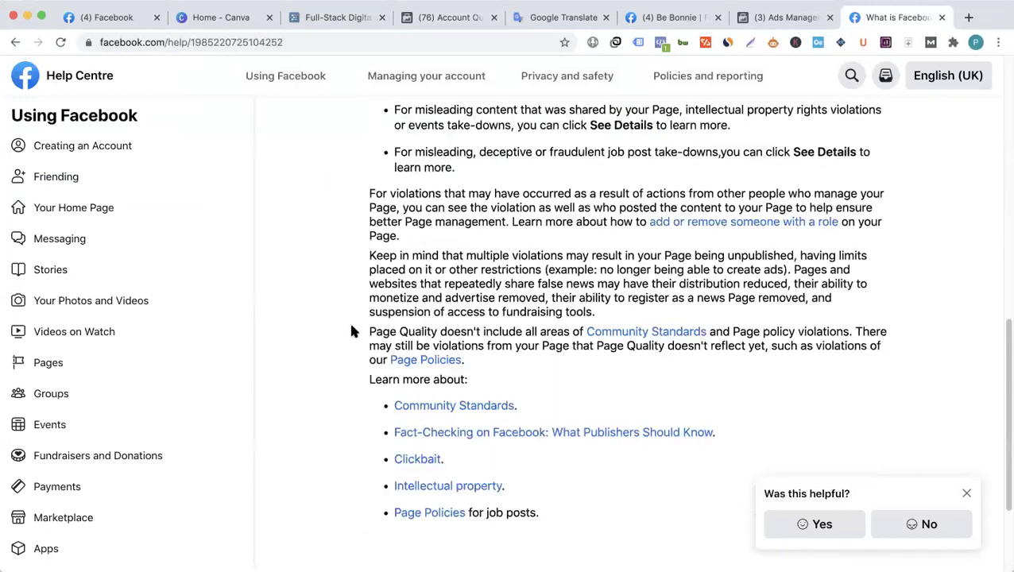
{"action": "scroll", "coordinate": [353, 331], "scroll_direction": "up", "scroll_amount": 3}
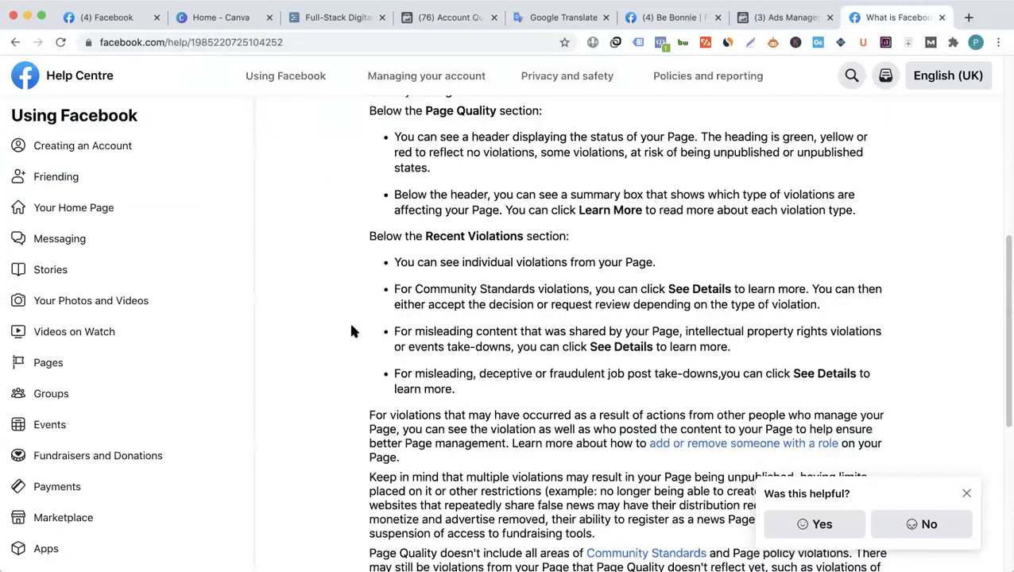
{"action": "scroll", "coordinate": [353, 331], "scroll_direction": "up", "scroll_amount": 6}
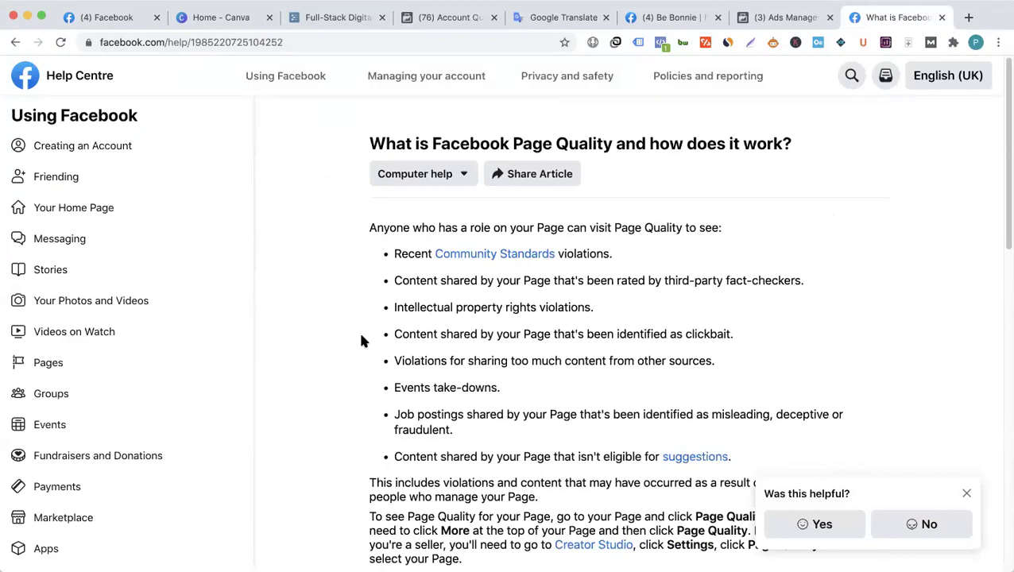
{"action": "scroll", "coordinate": [360, 340], "scroll_direction": "down", "scroll_amount": 1}
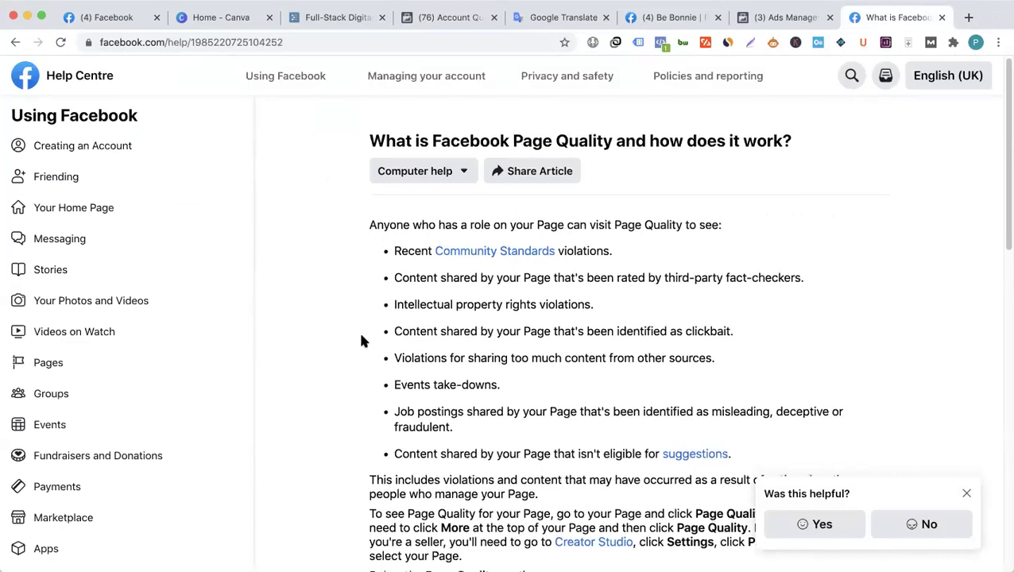
- Read the Page Quality article's list of violation types and its explanation of the Page Quality section
{"action": "scroll", "coordinate": [361, 340], "scroll_direction": "down", "scroll_amount": 2}
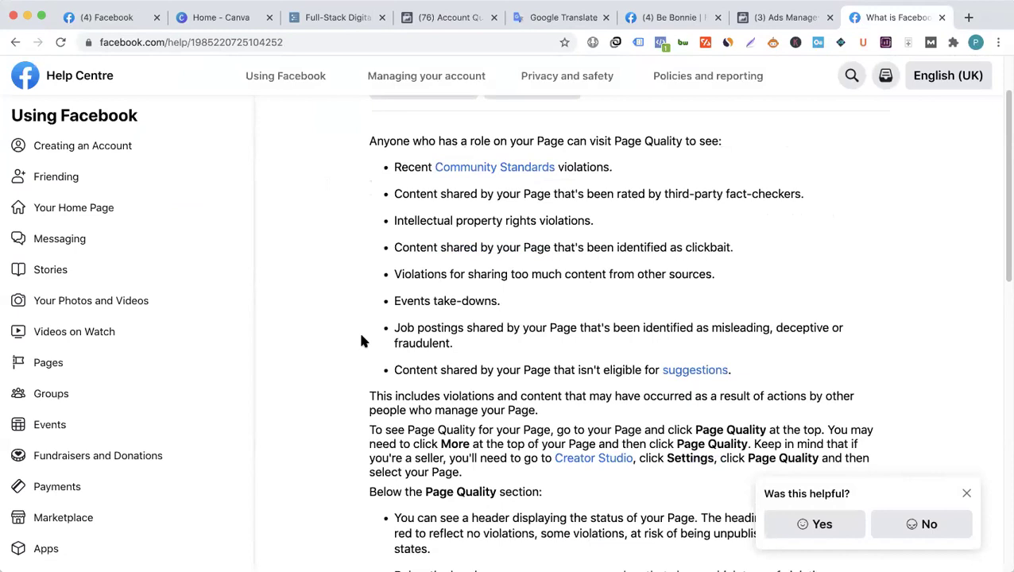
{"action": "scroll", "coordinate": [361, 341], "scroll_direction": "down", "scroll_amount": 1}
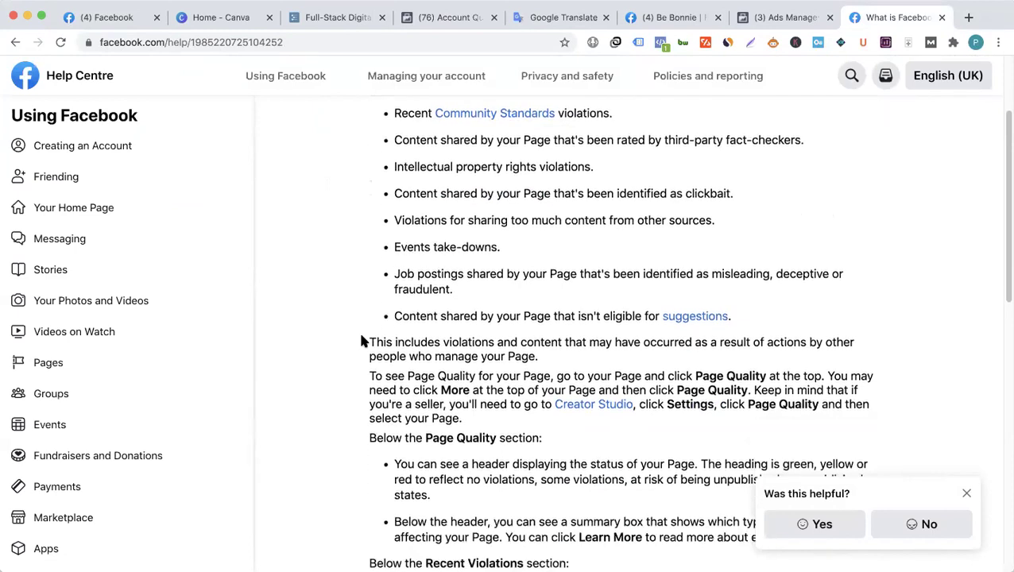
{"action": "scroll", "coordinate": [361, 340], "scroll_direction": "down", "scroll_amount": 2}
{"action": "scroll", "coordinate": [362, 340], "scroll_direction": "down", "scroll_amount": 1}
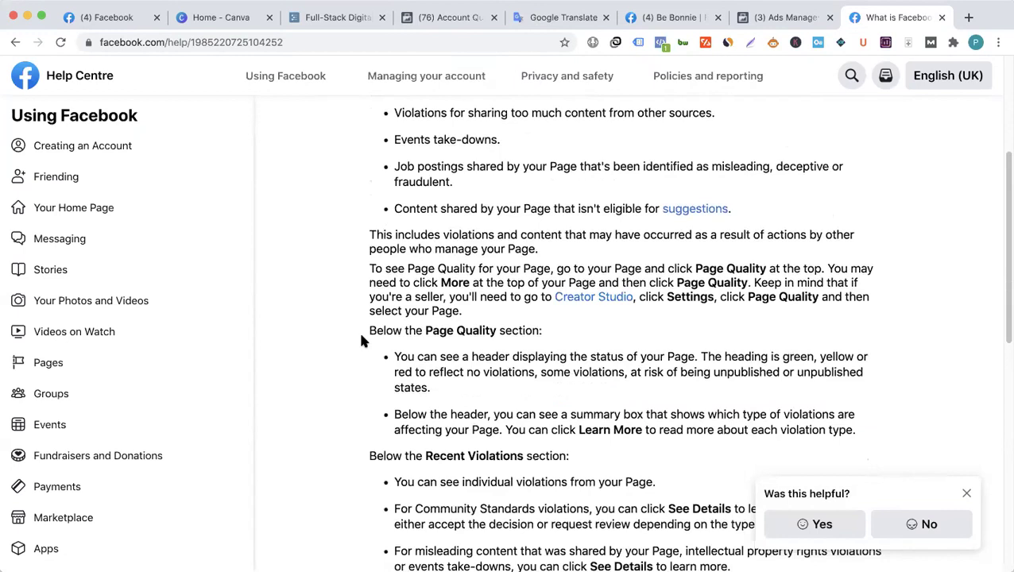
{"action": "scroll", "coordinate": [362, 338], "scroll_direction": "down", "scroll_amount": 1}
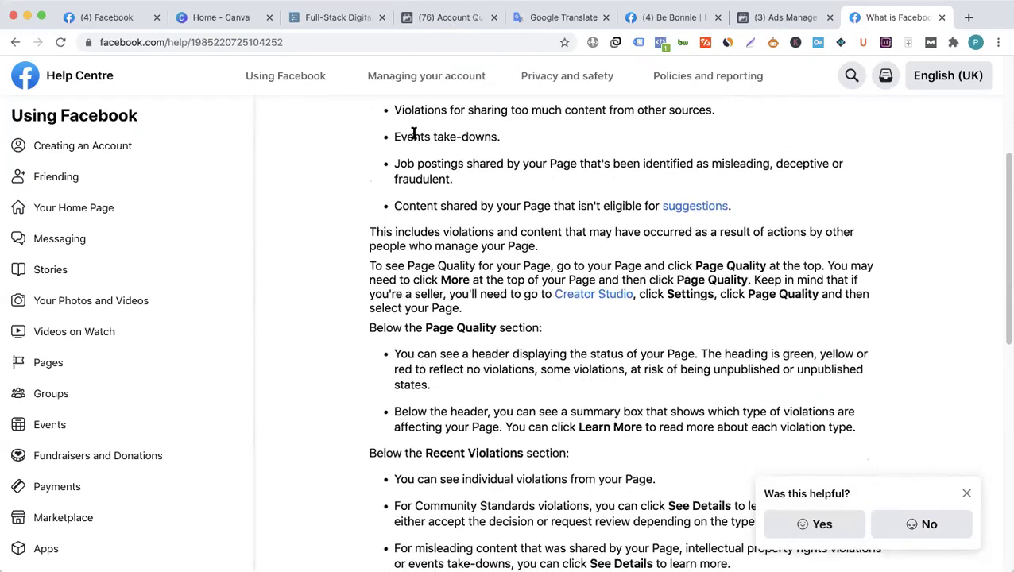
{"action": "scroll", "coordinate": [299, 316], "scroll_direction": "down", "scroll_amount": 1}
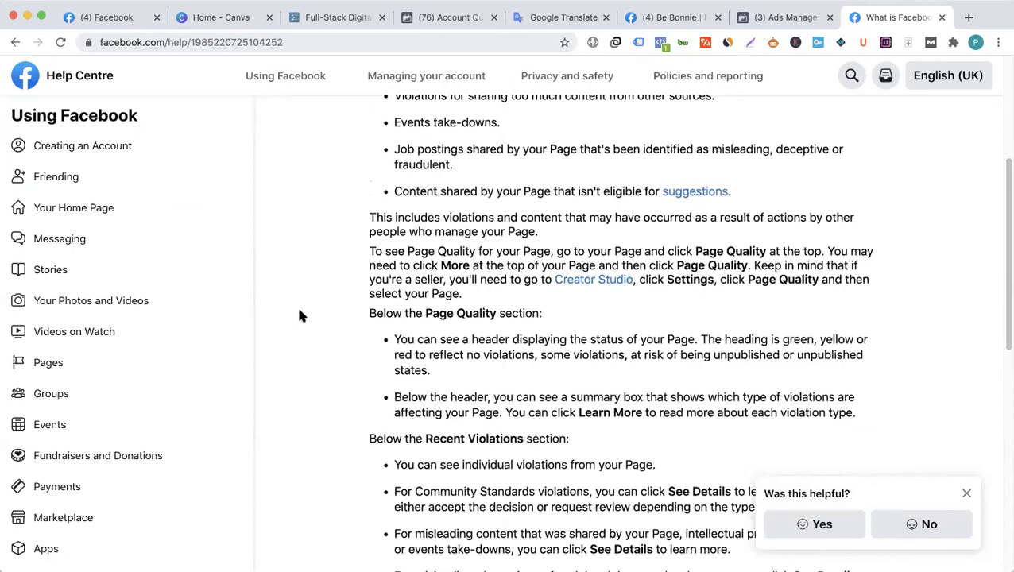
- Glance at the recent account issues and read the rest of the Help Centre article, from Recent Violations to its related links
{"action": "key", "text": "super+4"}
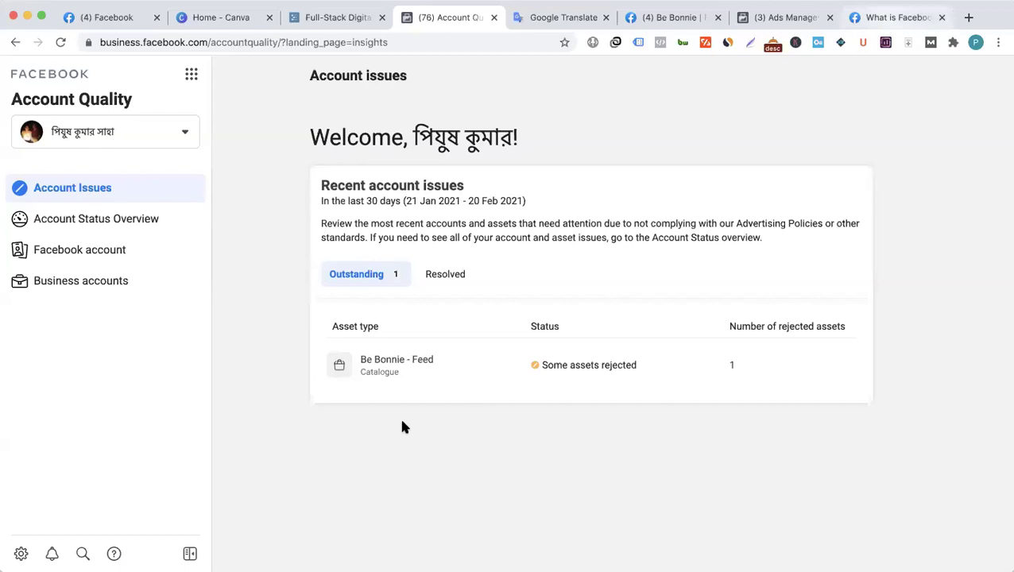
{"action": "key", "text": "super+8"}
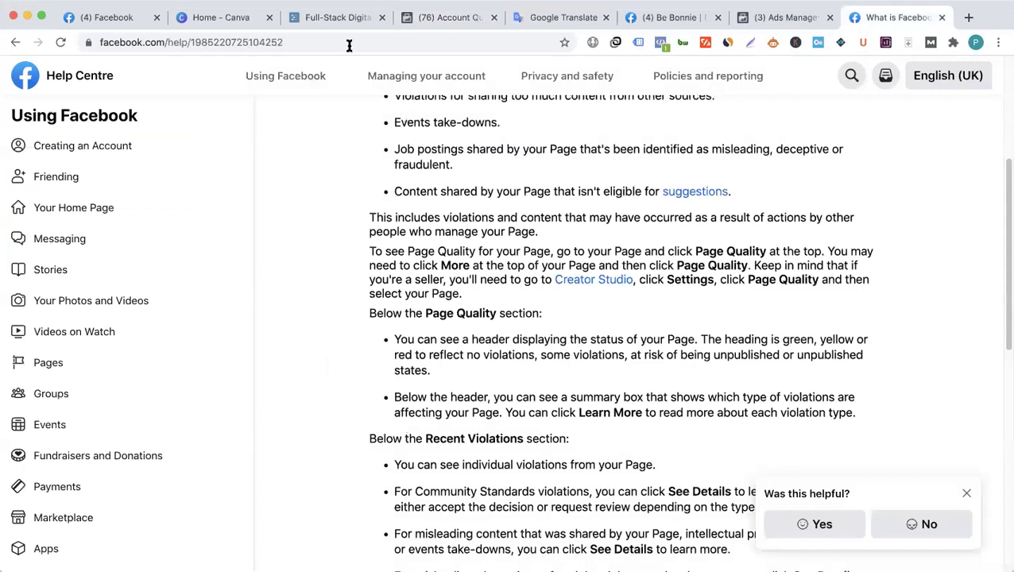
{"action": "scroll", "coordinate": [441, 276], "scroll_direction": "down", "scroll_amount": 4}
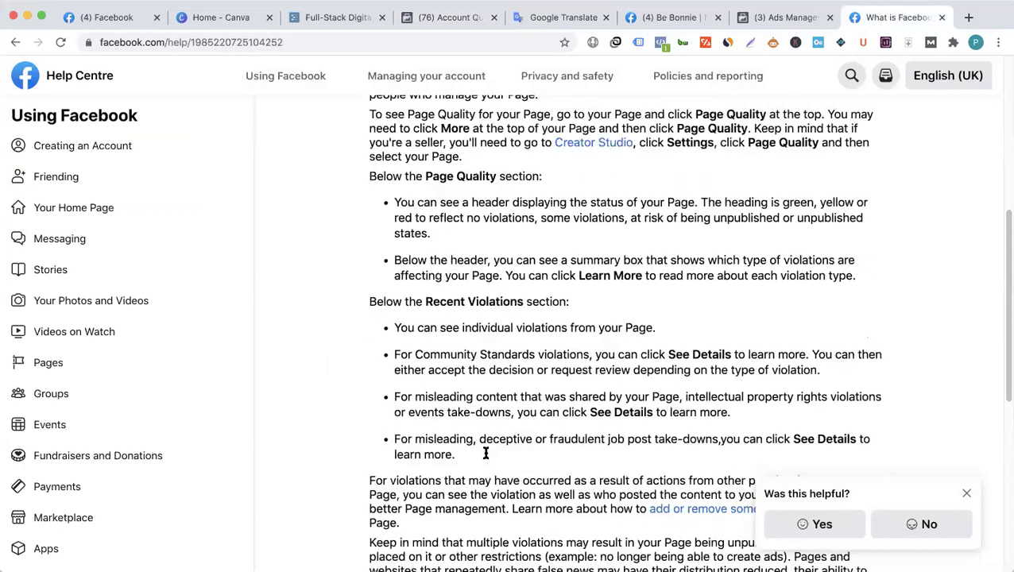
{"action": "scroll", "coordinate": [486, 453], "scroll_direction": "down", "scroll_amount": 3}
{"action": "key", "text": "super+l"}
{"action": "scroll", "coordinate": [557, 382], "scroll_direction": "down", "scroll_amount": 2}
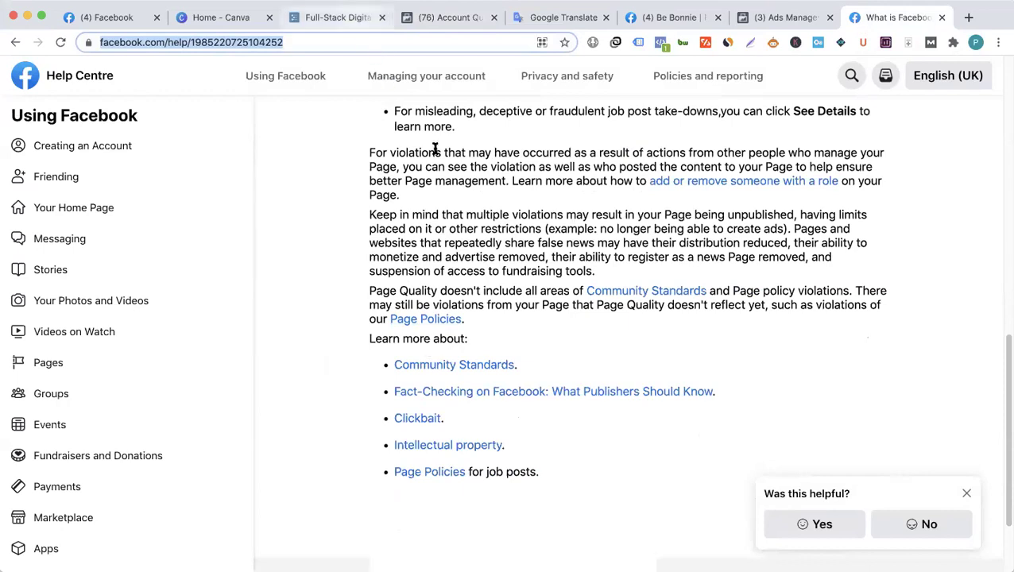
- Glance at the WorkFlowy outline and check the business tools in Account Quality
{"action": "key", "text": "super+3"}
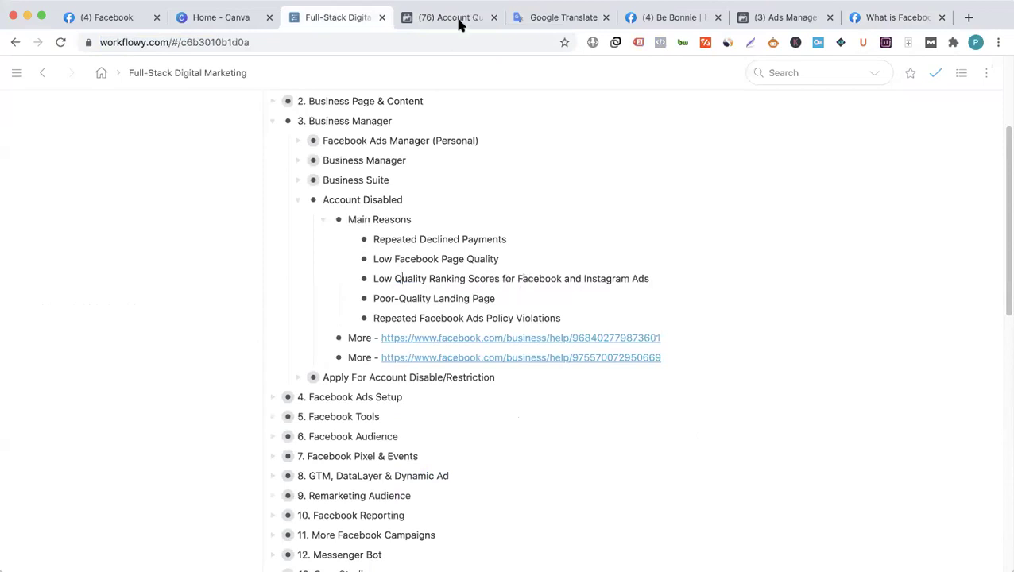
{"action": "key", "text": "super+4"}
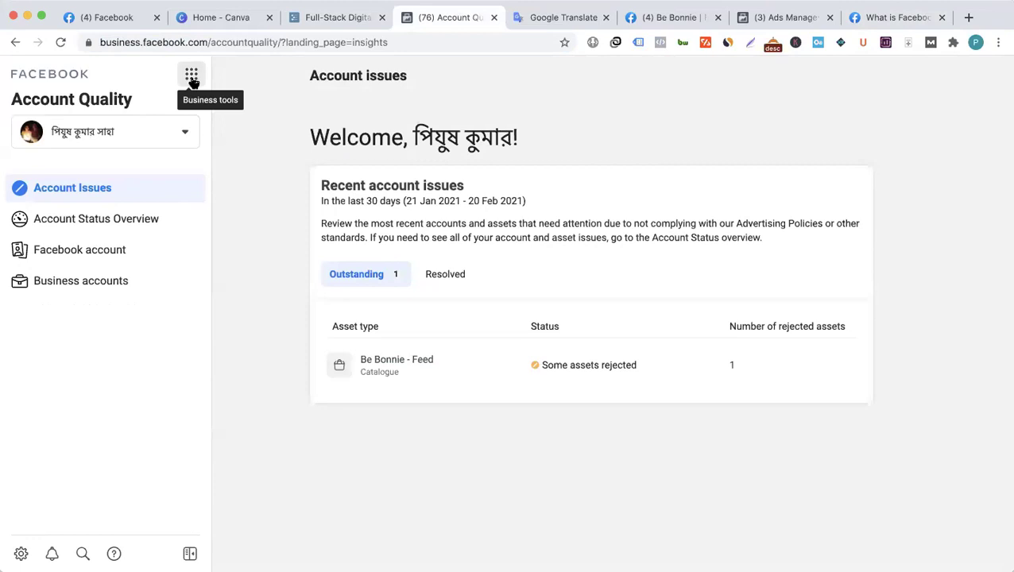
{"action": "left_click", "coordinate": [192, 77]}
{"action": "key", "text": "Escape"}
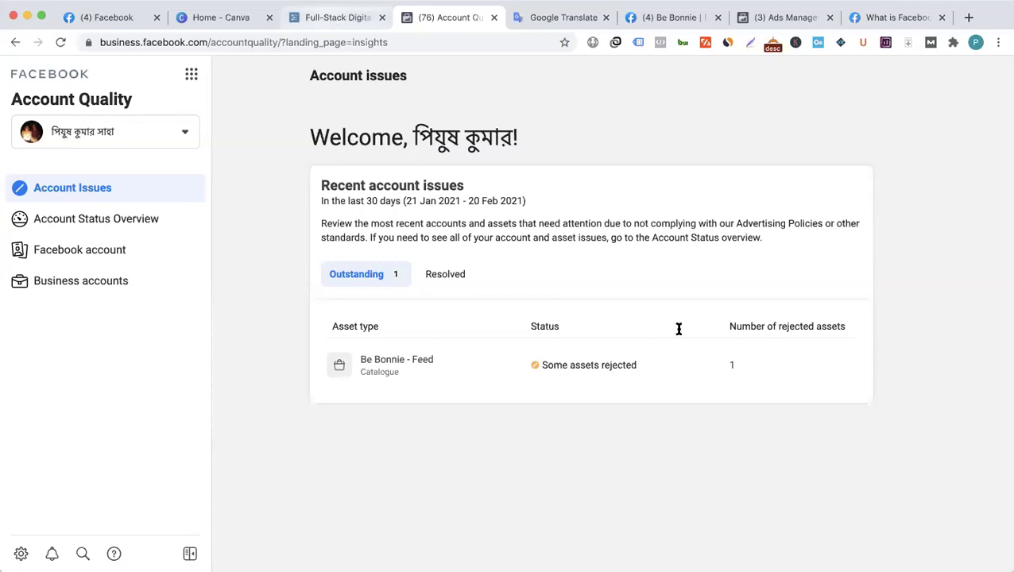
- Highlight "Quality Ranking Scores" among the account-disabled reasons in the WorkFlowy outline
{"action": "key", "text": "ctrl+shift+Tab"}
{"action": "left_click_drag", "start_coordinate": [397, 281], "coordinate": [496, 279]}
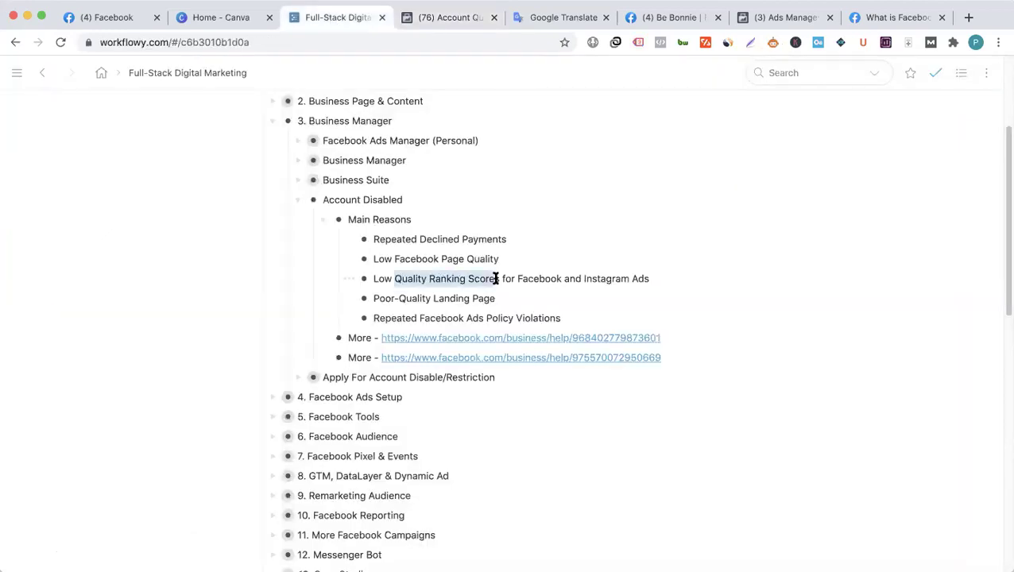
{"action": "left_click", "coordinate": [430, 280]}
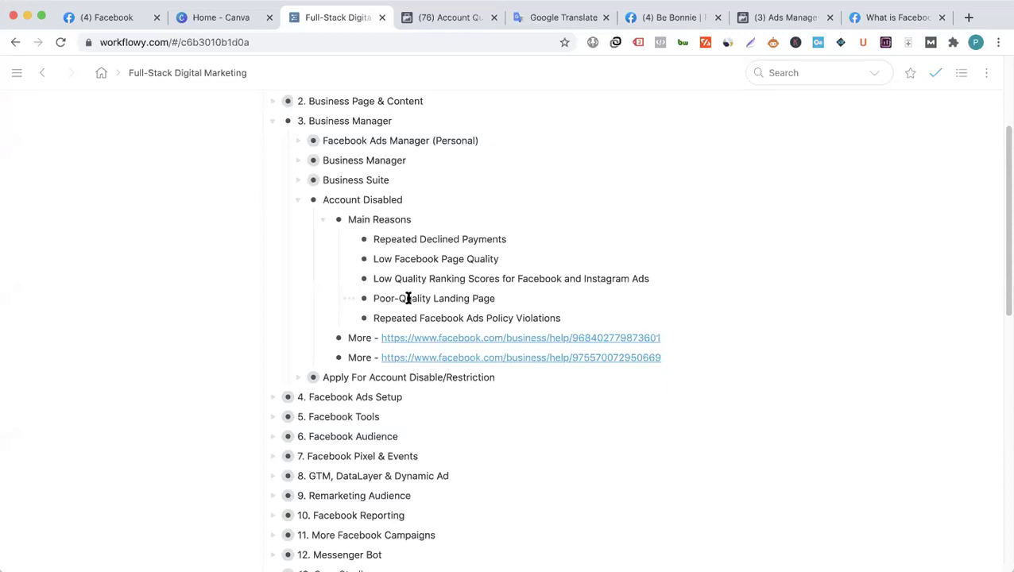
- Open the Be Bonnie Page and look through its cover, Page details, insights and posts
{"action": "left_click", "coordinate": [450, 24]}
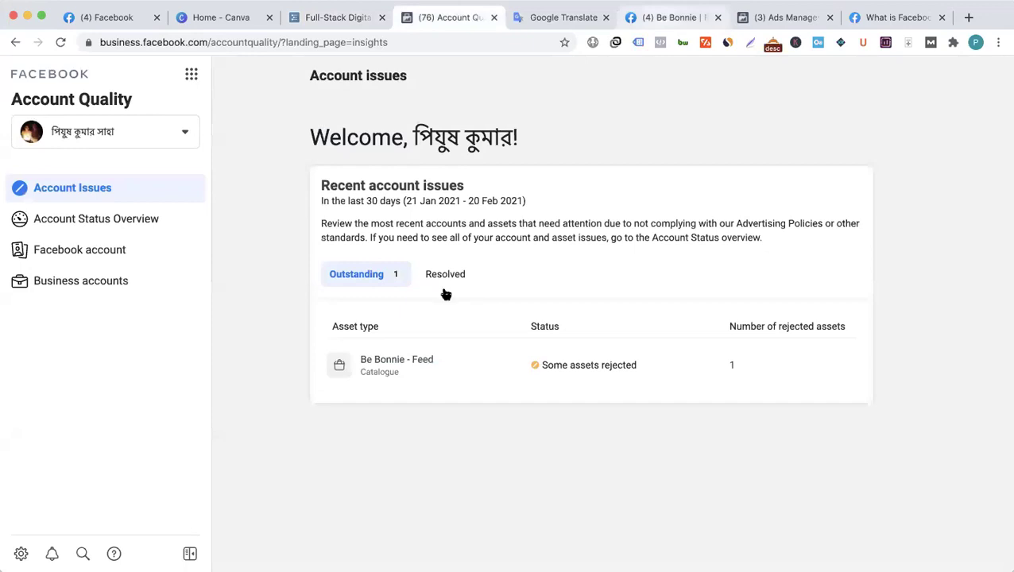
{"action": "key", "text": "super+6"}
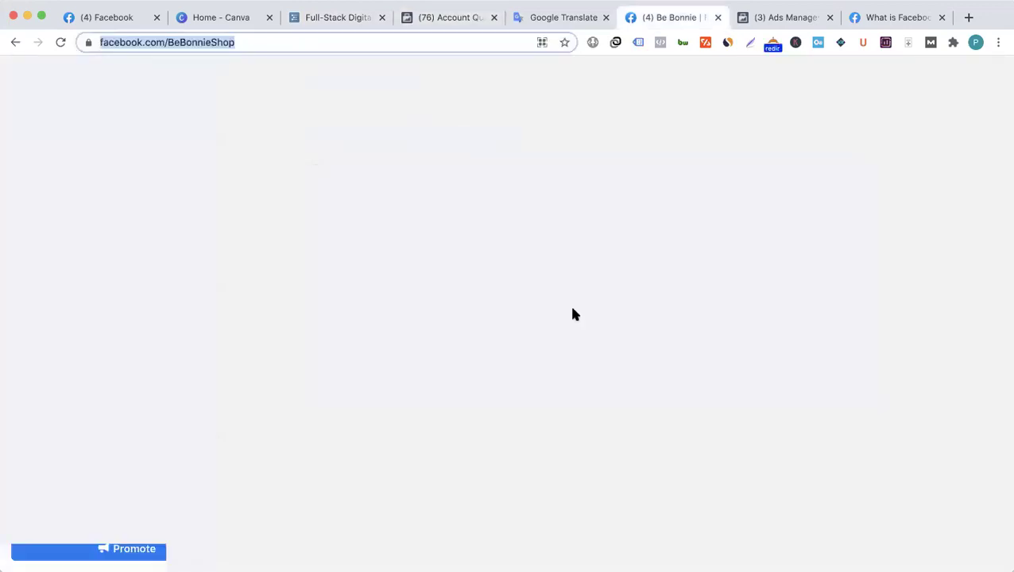
{"action": "scroll", "coordinate": [574, 314], "scroll_direction": "up", "scroll_amount": 10}
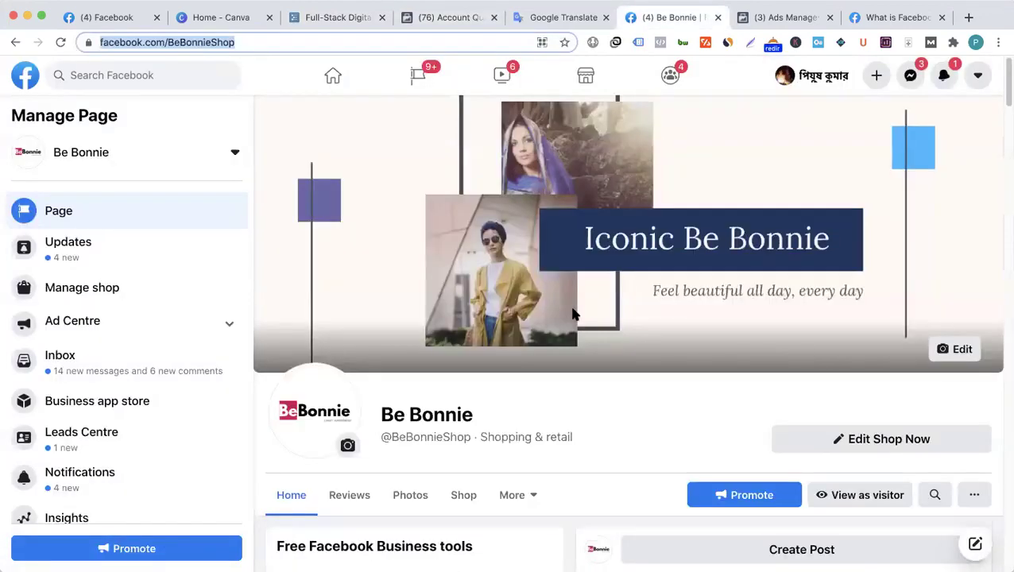
{"action": "scroll", "coordinate": [575, 314], "scroll_direction": "down", "scroll_amount": 10}
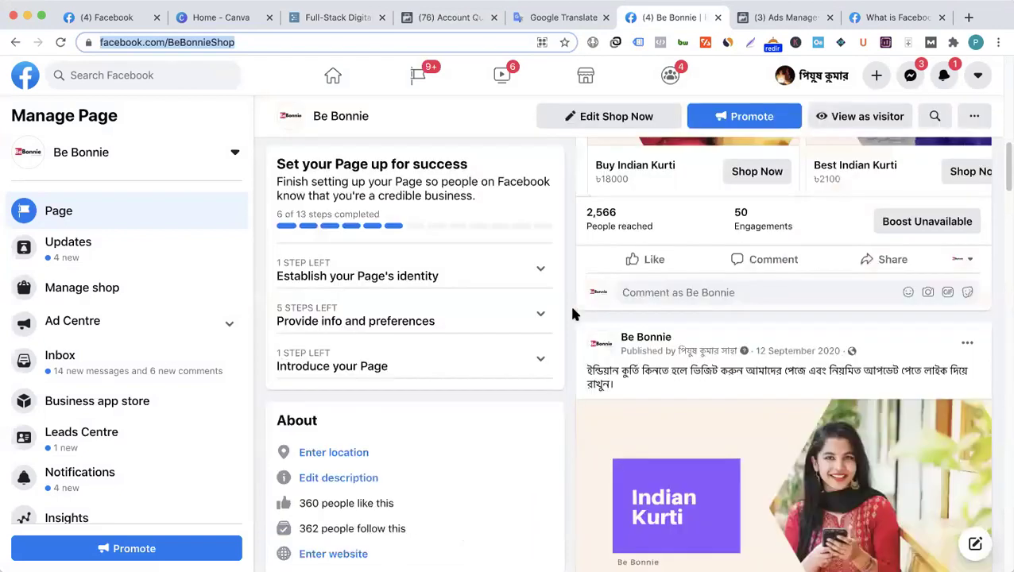
{"action": "scroll", "coordinate": [572, 314], "scroll_direction": "down", "scroll_amount": 5}
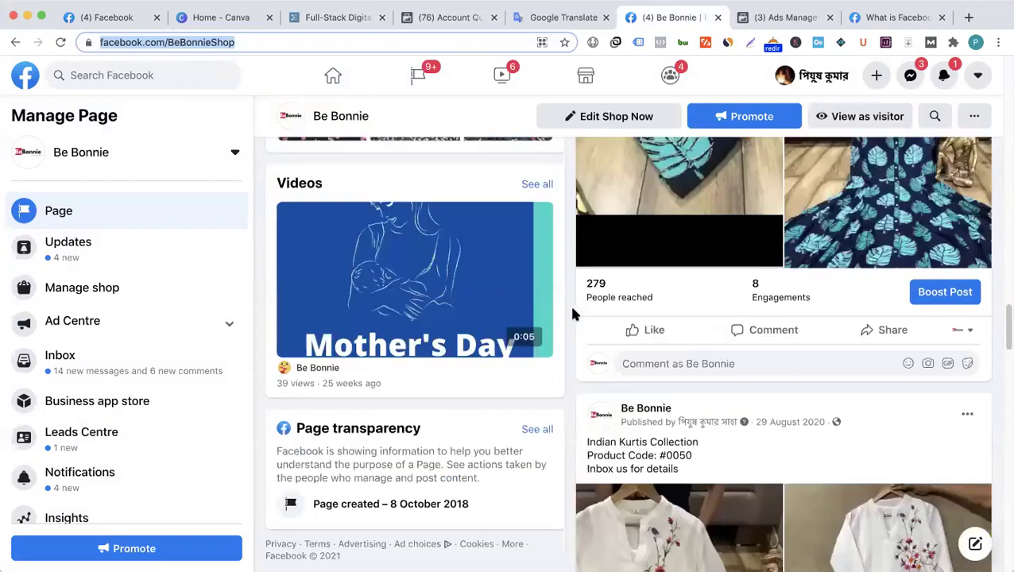
{"action": "scroll", "coordinate": [555, 289], "scroll_direction": "up", "scroll_amount": 10}
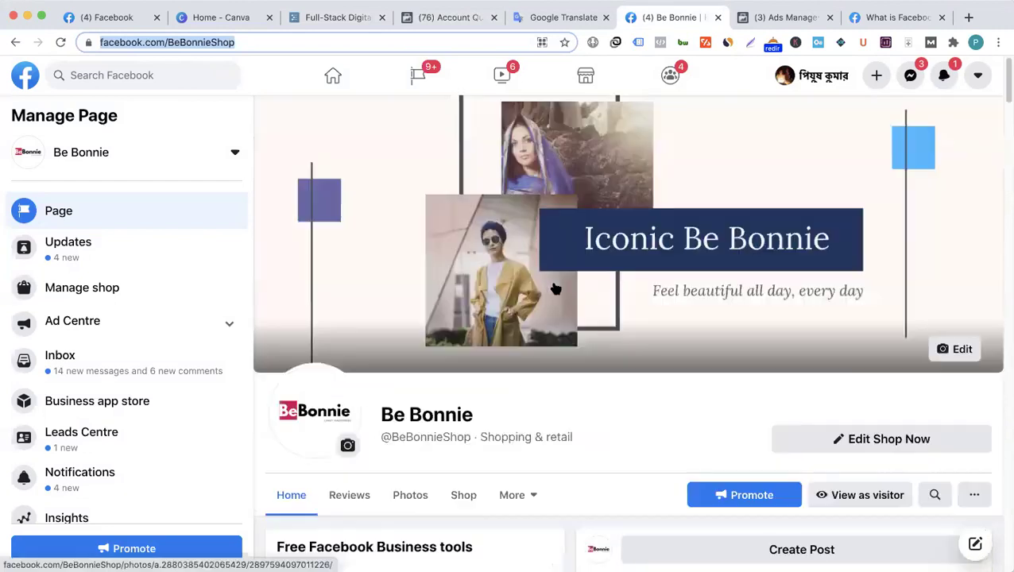
{"action": "scroll", "coordinate": [556, 289], "scroll_direction": "down", "scroll_amount": 1}
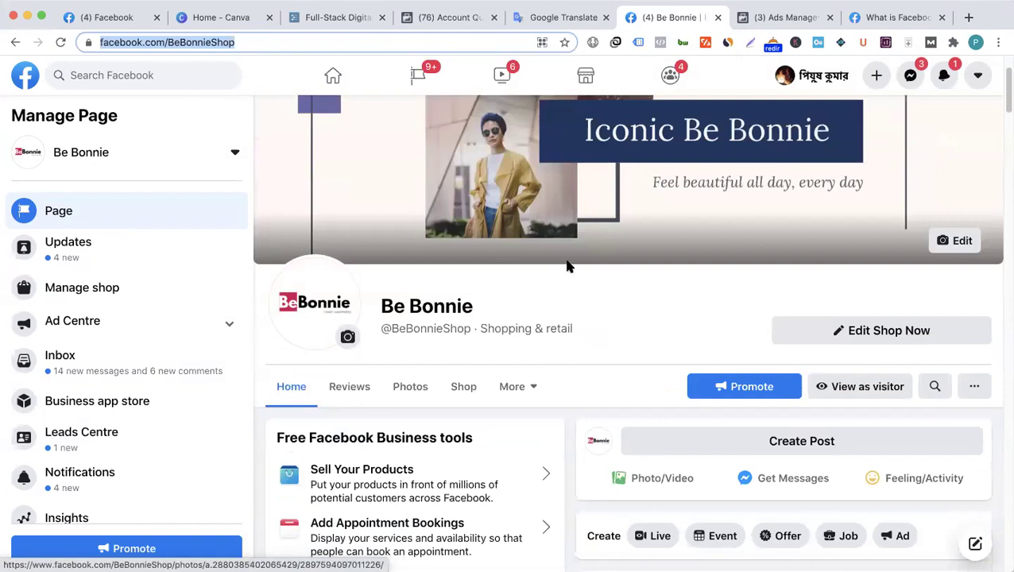
{"action": "scroll", "coordinate": [566, 267], "scroll_direction": "down", "scroll_amount": 3}
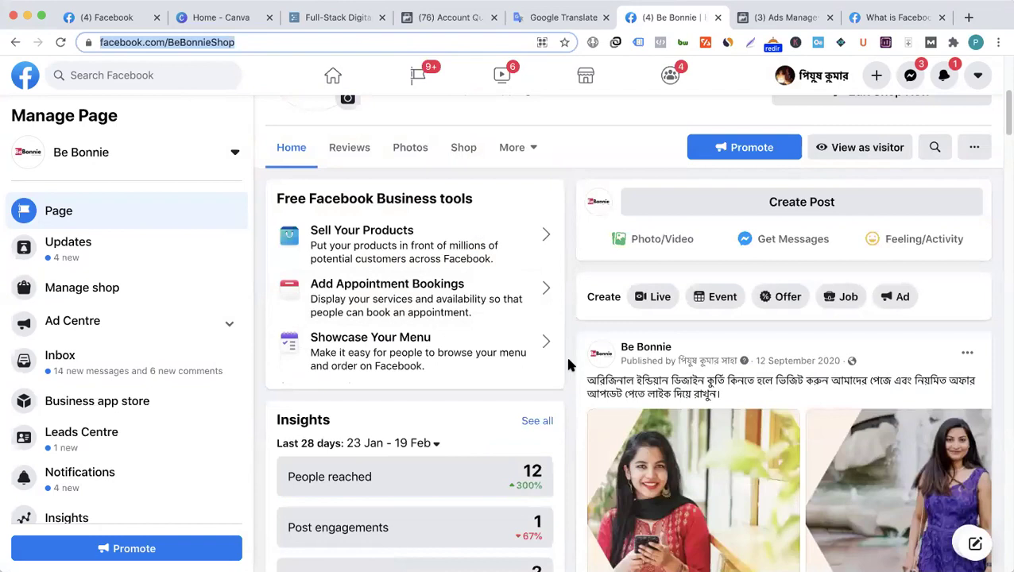
{"action": "scroll", "coordinate": [567, 364], "scroll_direction": "up", "scroll_amount": 3}
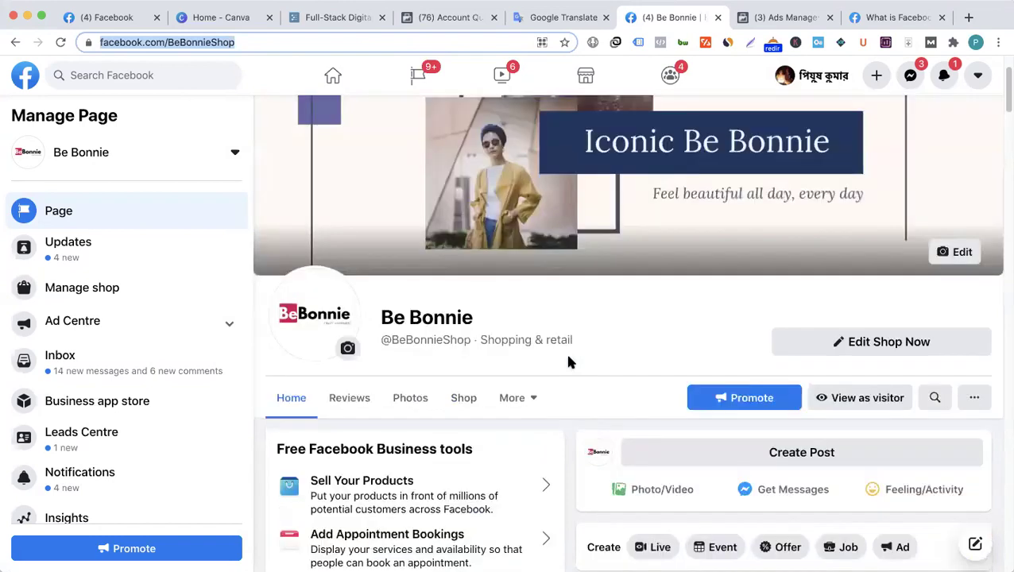
{"action": "scroll", "coordinate": [567, 363], "scroll_direction": "down", "scroll_amount": 1}
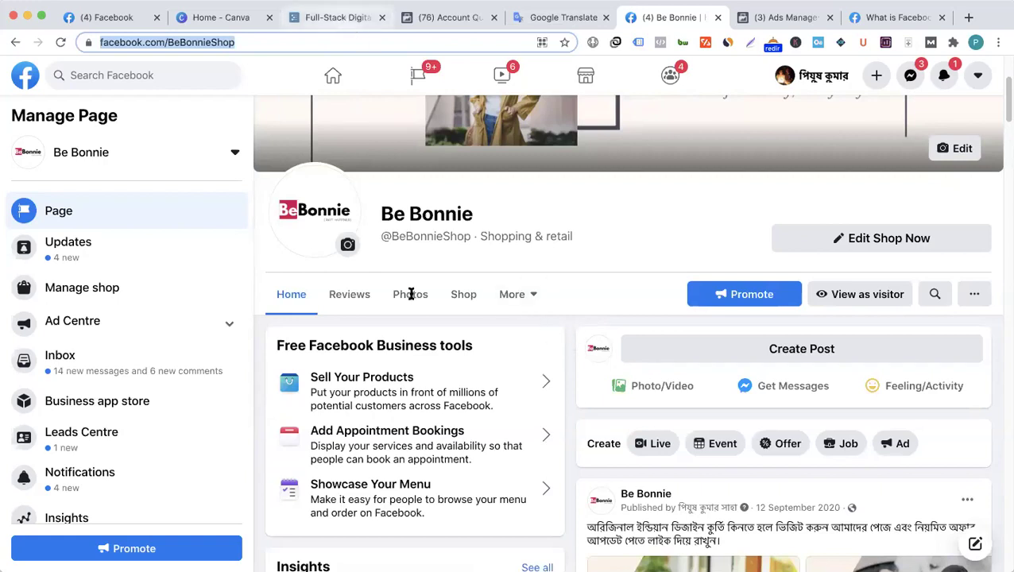
- Glance at the account-disabled reasons in WorkFlowy and examine the Be Bonnie Page's username, header and cover image
{"action": "key", "text": "super+3"}
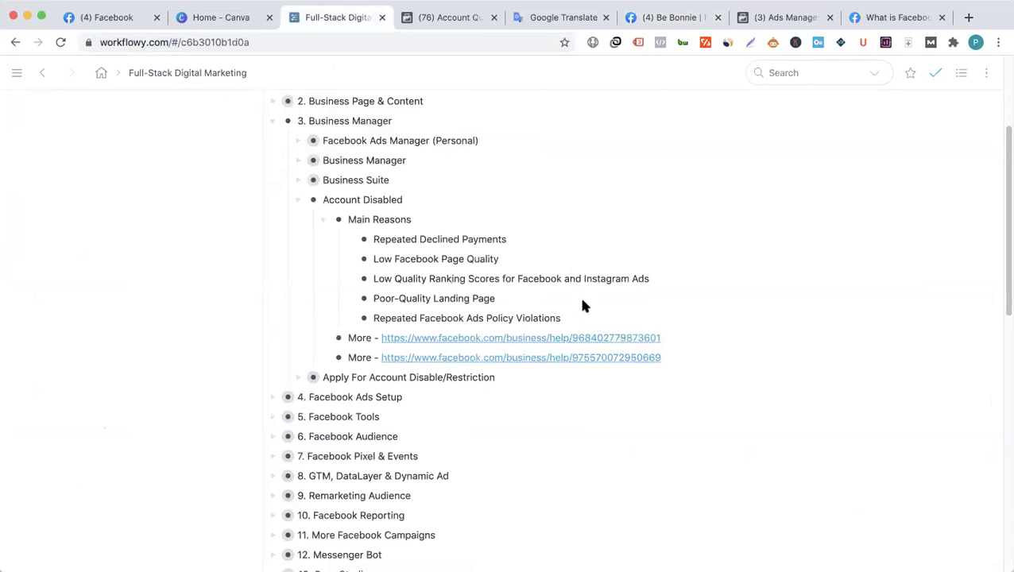
{"action": "key", "text": "super+6"}
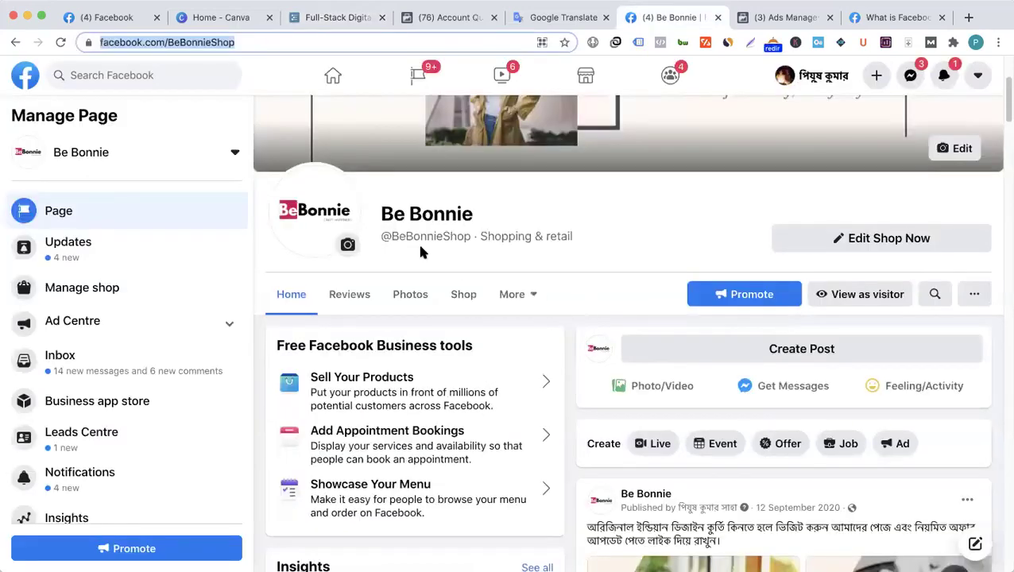
{"action": "mouse_move", "coordinate": [468, 236]}
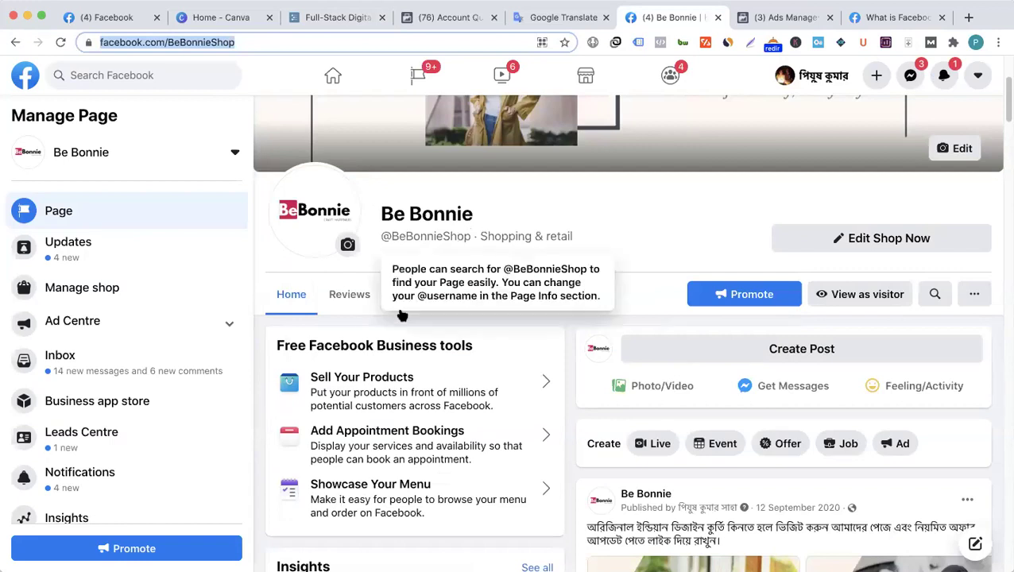
{"action": "left_click", "coordinate": [569, 336]}
{"action": "scroll", "coordinate": [568, 334], "scroll_direction": "down", "scroll_amount": 2}
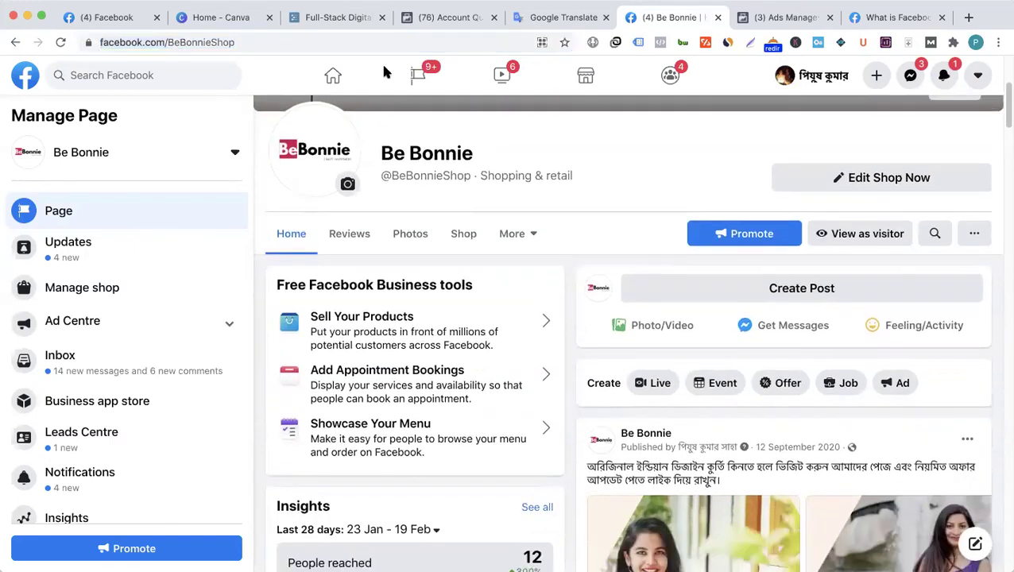
{"action": "scroll", "coordinate": [385, 70], "scroll_direction": "up", "scroll_amount": 1}
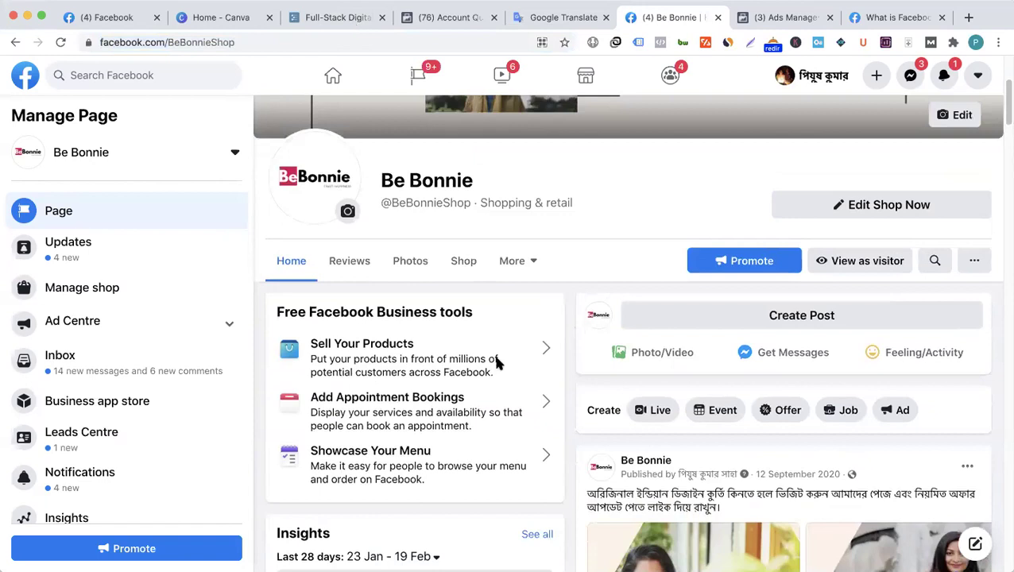
{"action": "scroll", "coordinate": [493, 352], "scroll_direction": "up", "scroll_amount": 5}
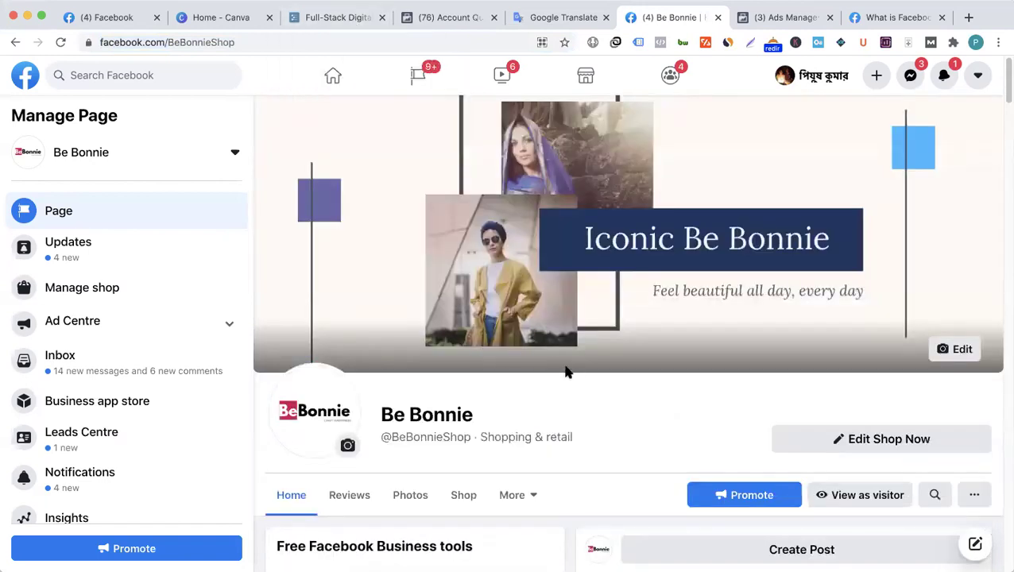
{"action": "scroll", "coordinate": [556, 358], "scroll_direction": "down", "scroll_amount": 1}
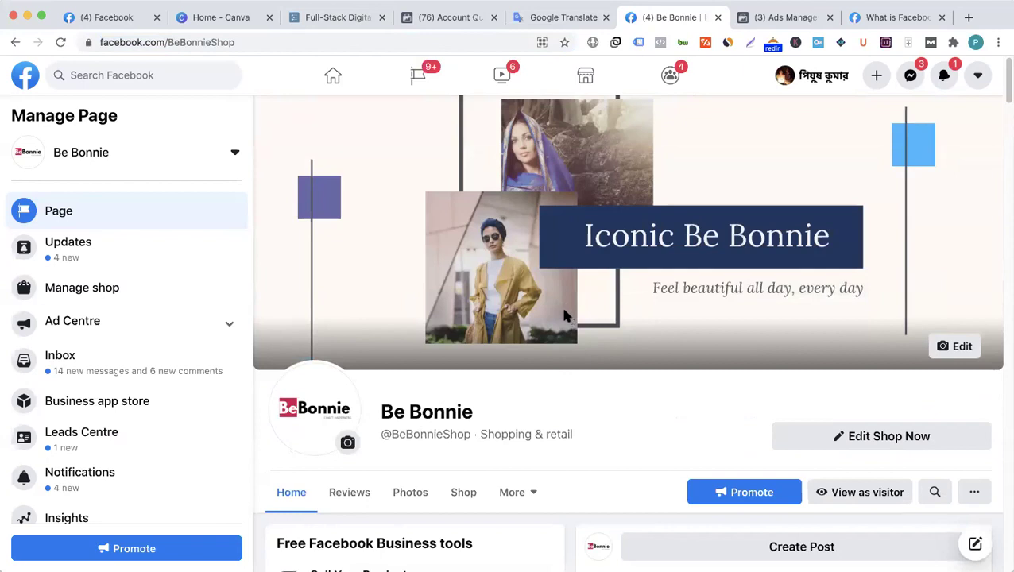
{"action": "scroll", "coordinate": [508, 236], "scroll_direction": "down", "scroll_amount": 6}
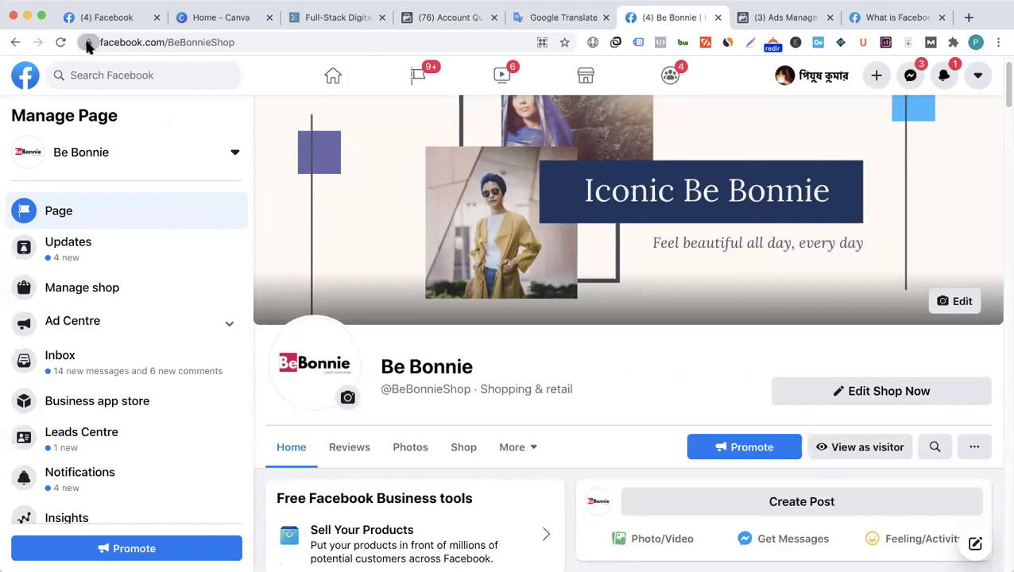
- Highlight the Be Bonnie Page's web address and return to the account-disabled reasons in the WorkFlowy outline
{"action": "left_click", "coordinate": [112, 42]}
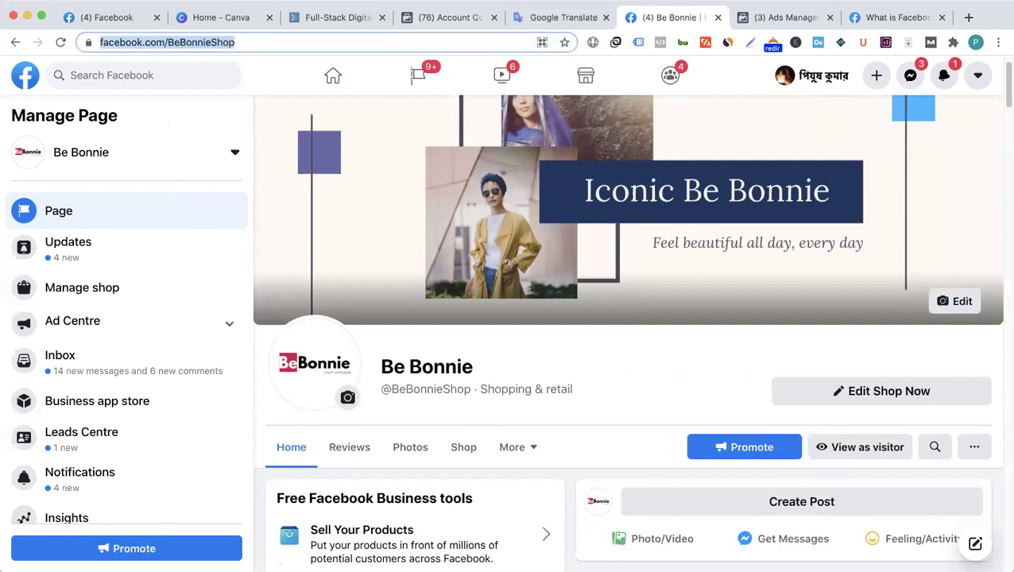
{"action": "left_click", "coordinate": [349, 20]}
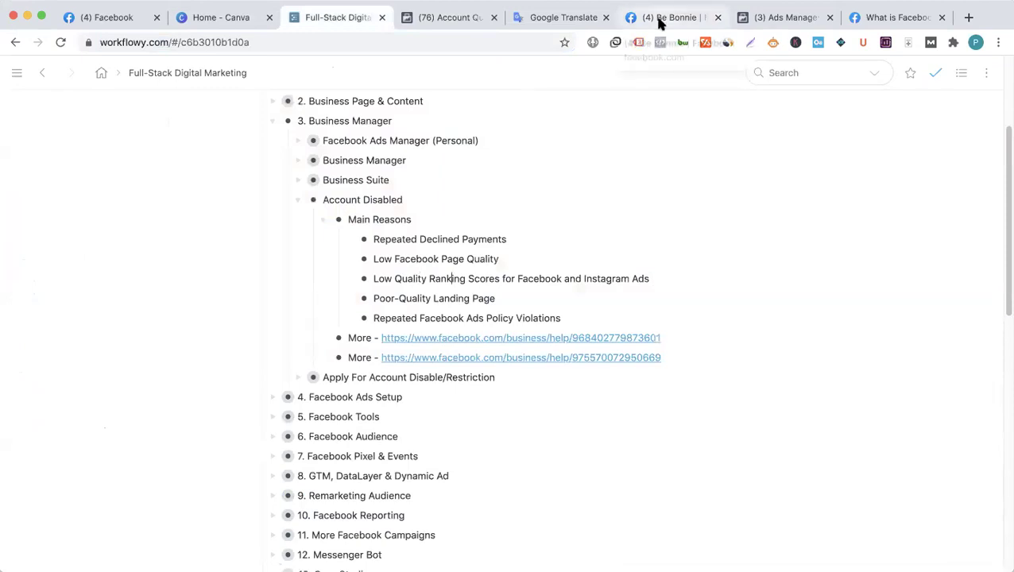
{"action": "scroll", "coordinate": [430, 285], "scroll_direction": "down", "scroll_amount": 2}
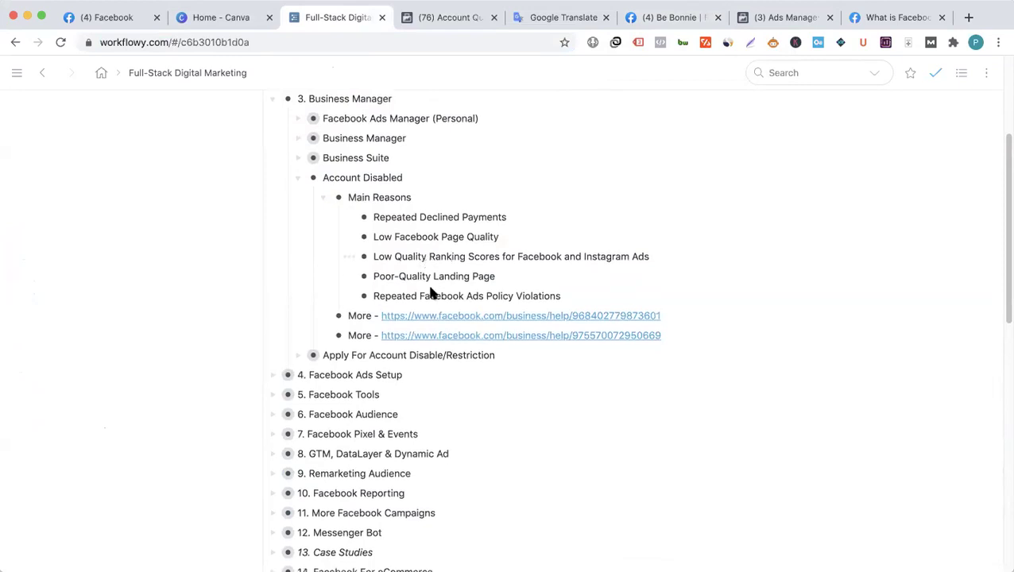
- Highlight "Repeated Facebook Ads Policy Violations" among the account-disabled reasons in the WorkFlowy outline
{"action": "left_click", "coordinate": [469, 295]}
{"action": "key", "text": "shift+Home"}
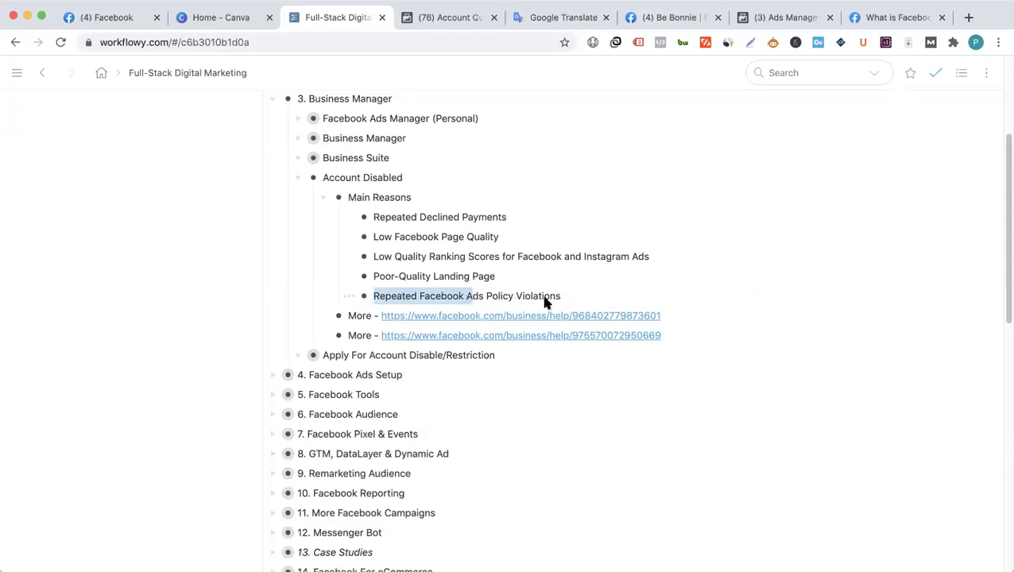
{"action": "key", "text": "Escape"}
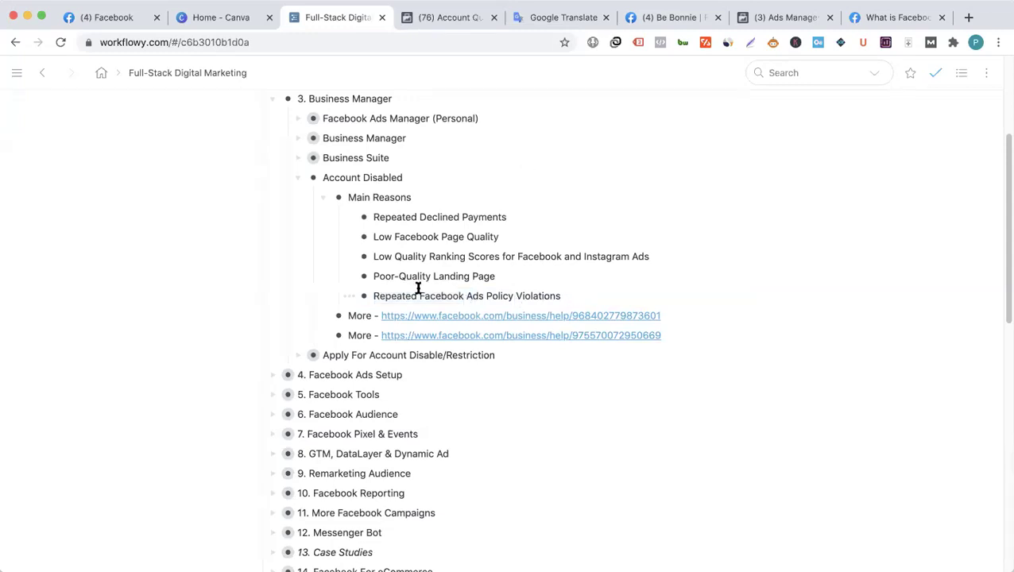
{"action": "key", "text": "shift+End"}
{"action": "left_click", "coordinate": [566, 293]}
{"action": "key", "text": "shift+Home"}
{"action": "left_click_drag", "start_coordinate": [543, 294], "coordinate": [561, 295]}
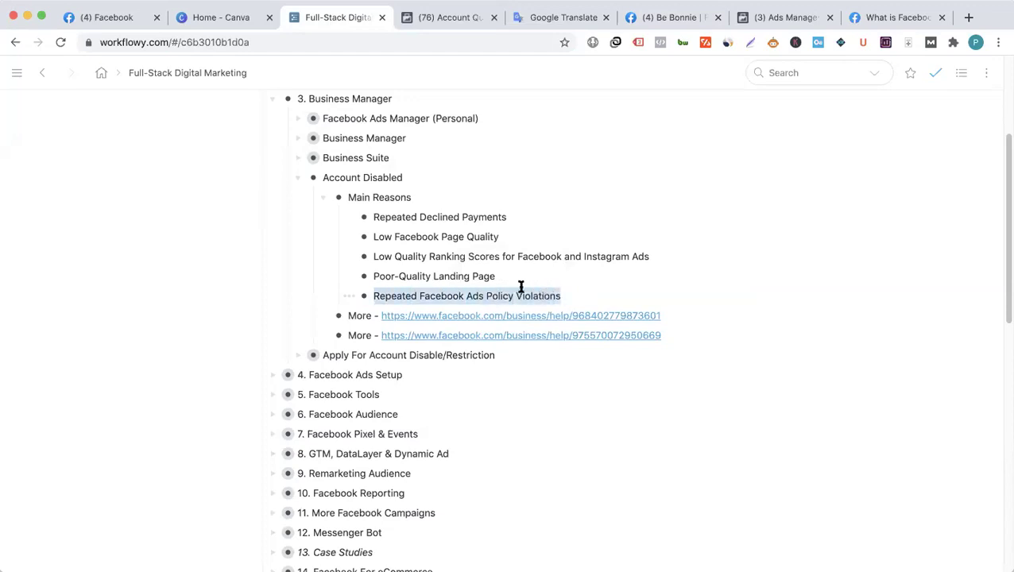
{"action": "left_click", "coordinate": [442, 232]}
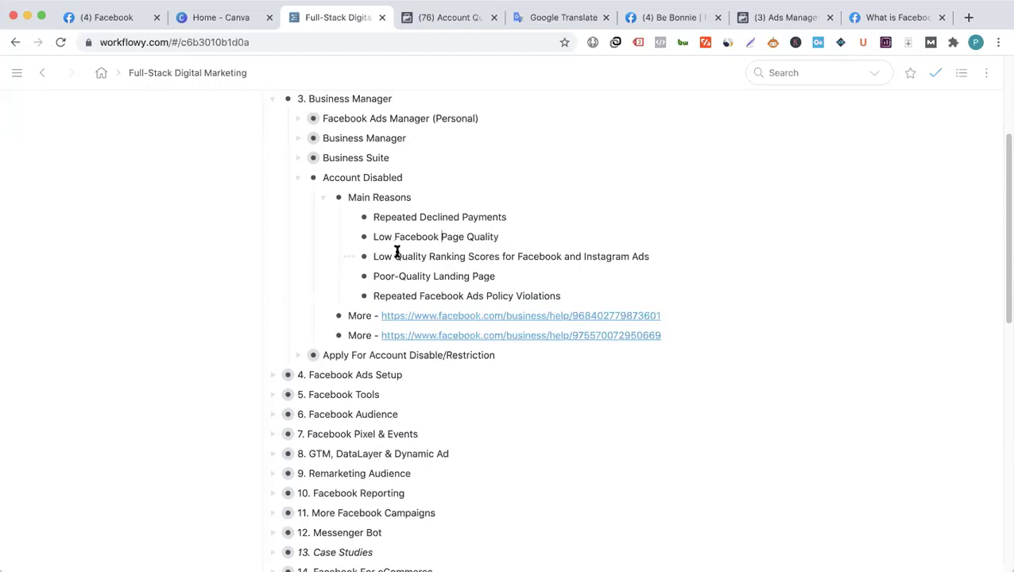
- Collapse Main Reasons in the outline and open both "More" Facebook help links under Account Disabled
{"action": "left_click", "coordinate": [323, 198]}
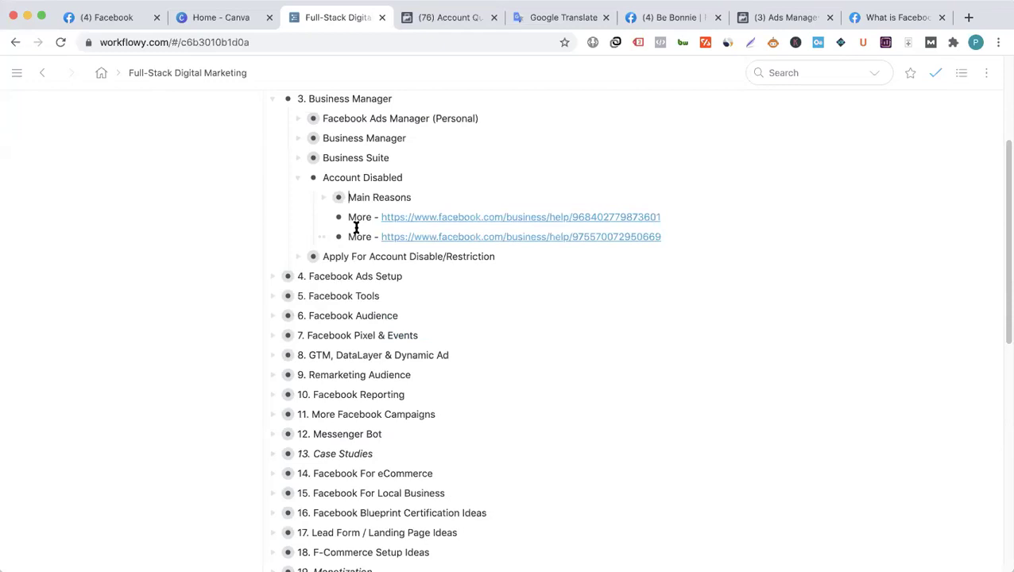
{"action": "left_click", "coordinate": [421, 224]}
{"action": "key", "text": "ctrl+shift+Tab"}
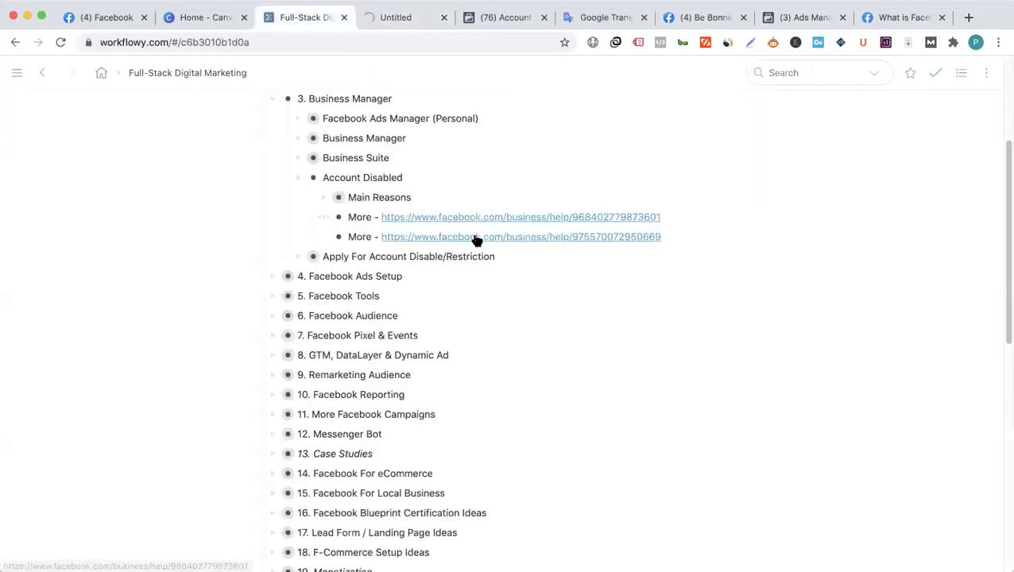
{"action": "left_click", "coordinate": [475, 238]}
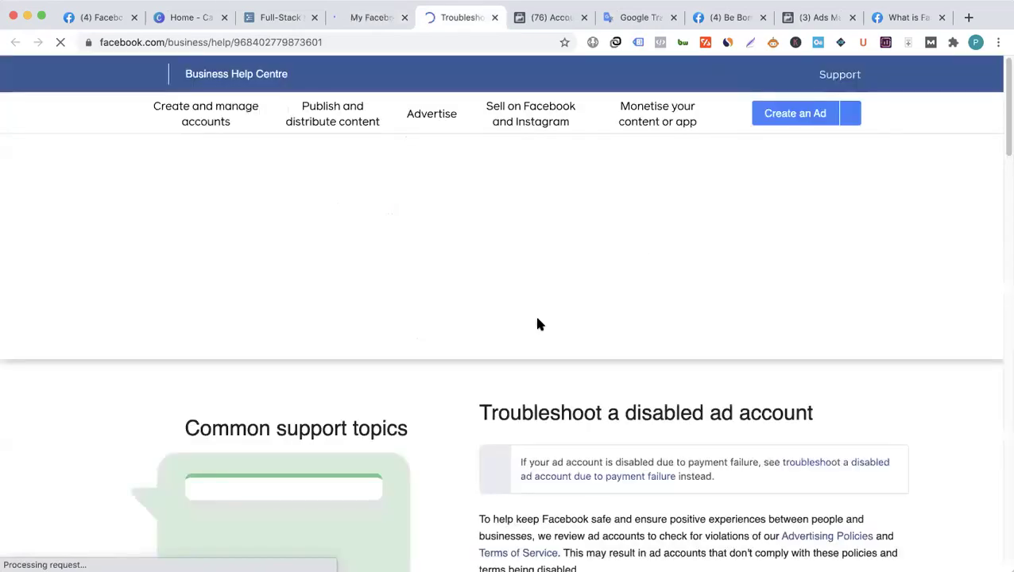
- Look through the "Troubleshoot a disabled ad account" article, follow its Account Quality link and dismiss the account issues introduction
{"action": "scroll", "coordinate": [538, 321], "scroll_direction": "down", "scroll_amount": 2}
{"action": "scroll", "coordinate": [537, 324], "scroll_direction": "down", "scroll_amount": 2}
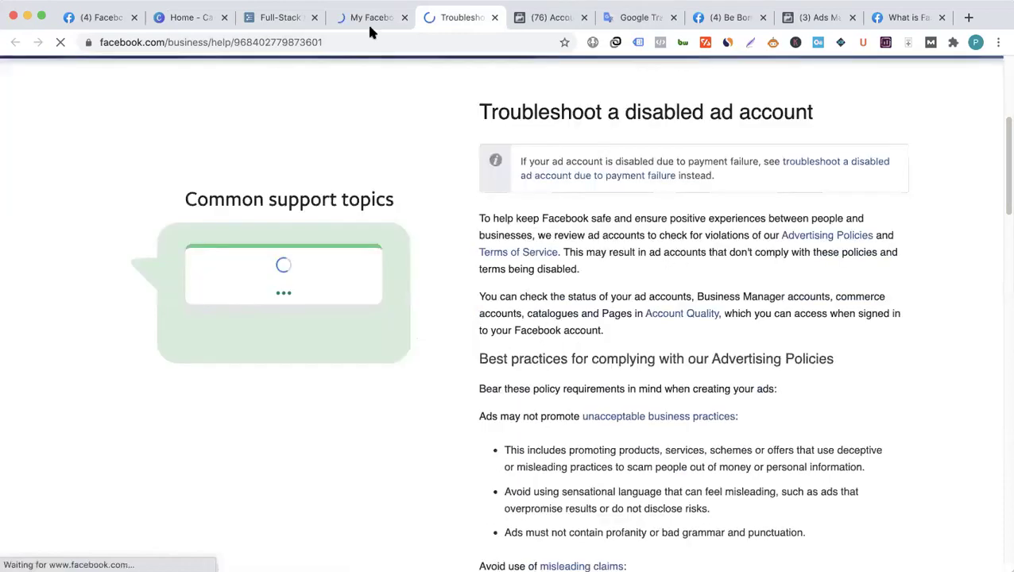
{"action": "scroll", "coordinate": [563, 319], "scroll_direction": "down", "scroll_amount": 5}
{"action": "scroll", "coordinate": [477, 239], "scroll_direction": "down", "scroll_amount": 6}
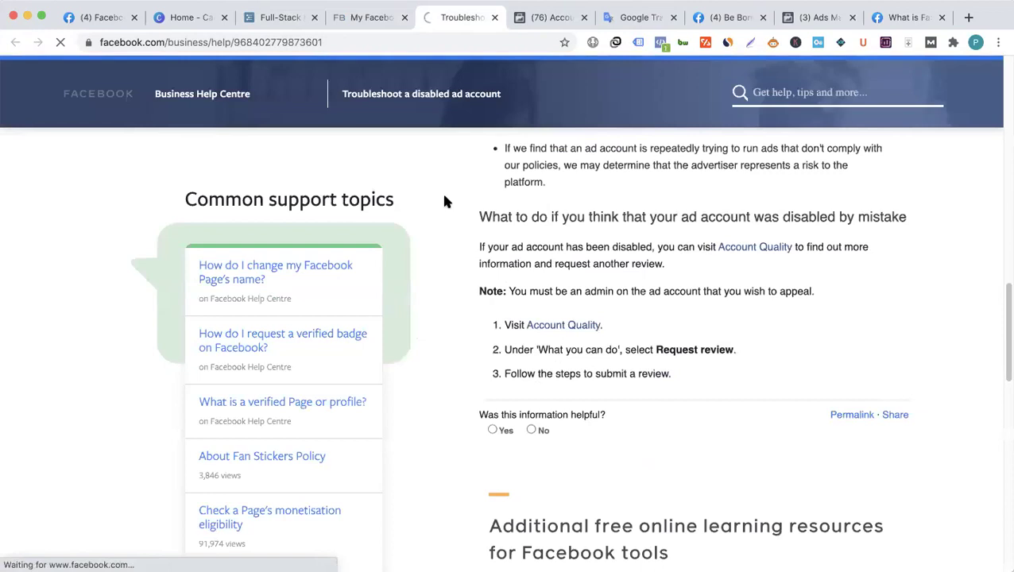
{"action": "left_click", "coordinate": [556, 325]}
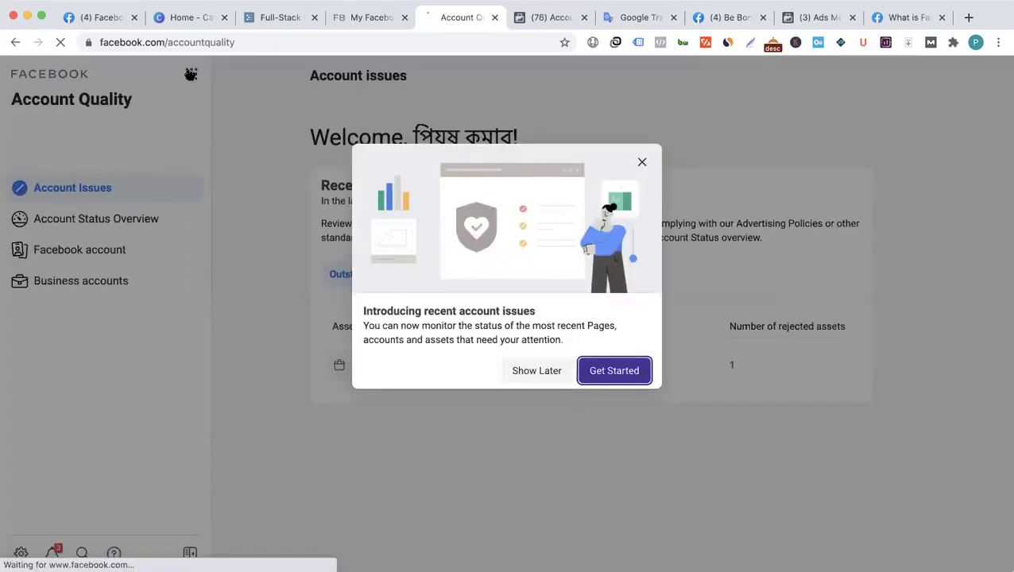
{"action": "left_click", "coordinate": [302, 298]}
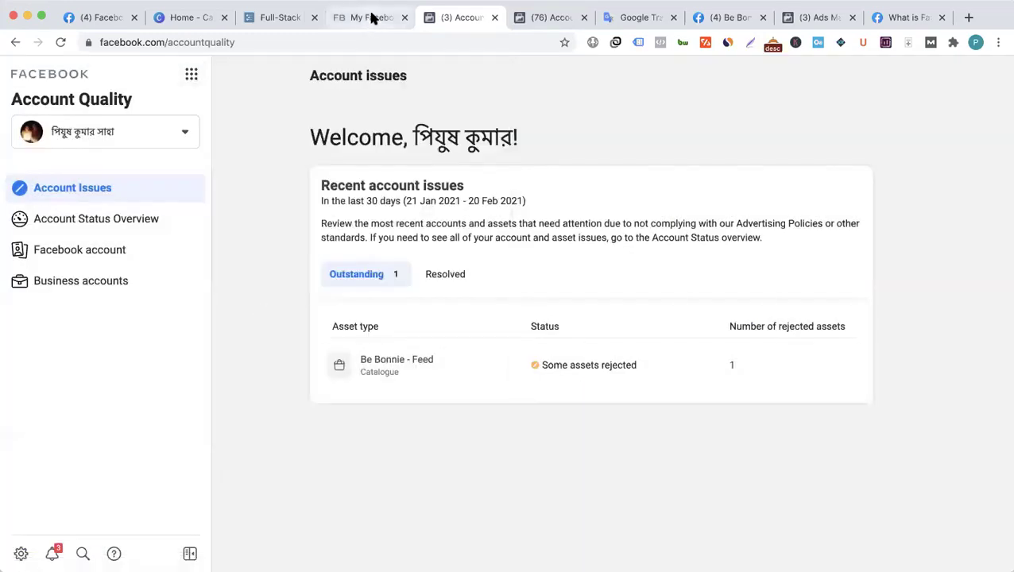
{"action": "left_click", "coordinate": [419, 278]}
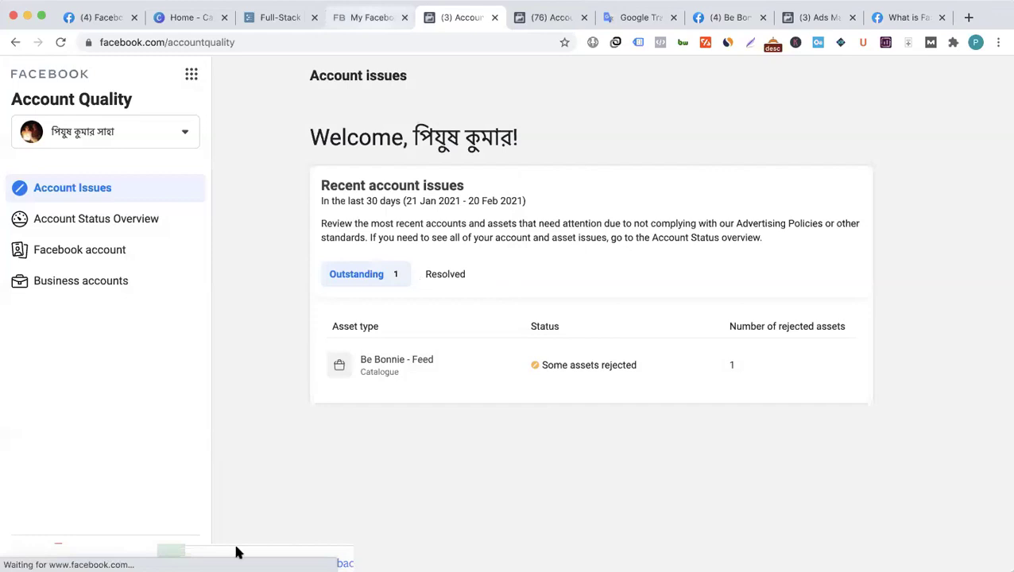
- Look through the Business Help Centre article about advertising restrictions on a Facebook account, Page or Business Manager account
{"action": "key", "text": "ctrl+shift+Tab"}
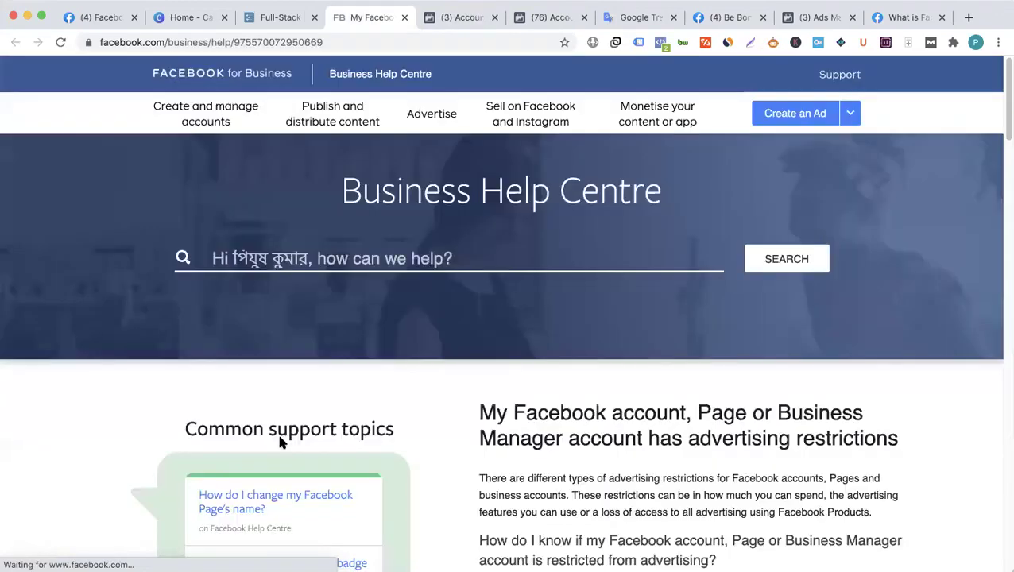
{"action": "scroll", "coordinate": [279, 442], "scroll_direction": "down", "scroll_amount": 3}
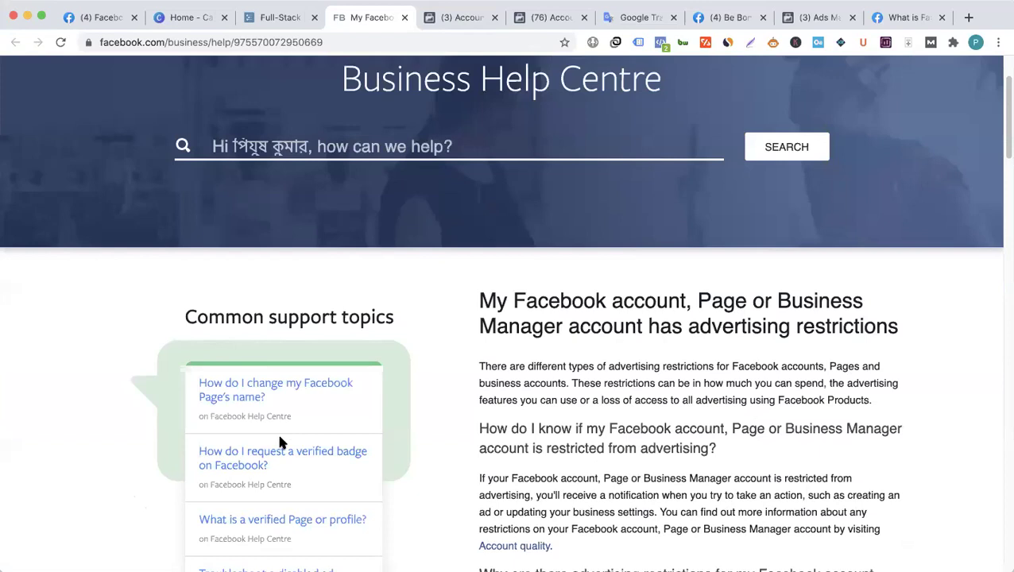
{"action": "scroll", "coordinate": [280, 442], "scroll_direction": "down", "scroll_amount": 5}
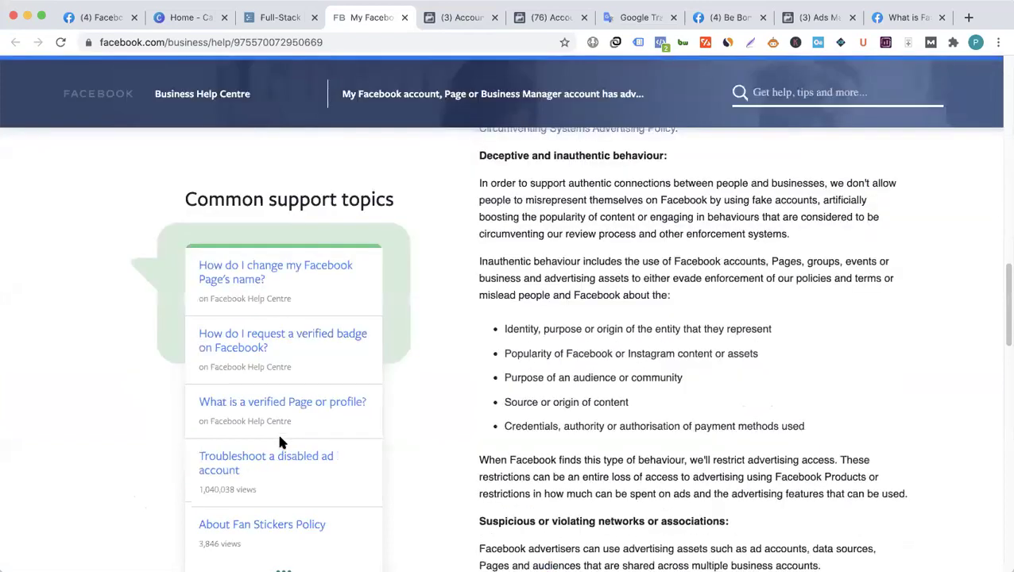
{"action": "scroll", "coordinate": [280, 442], "scroll_direction": "down", "scroll_amount": 10}
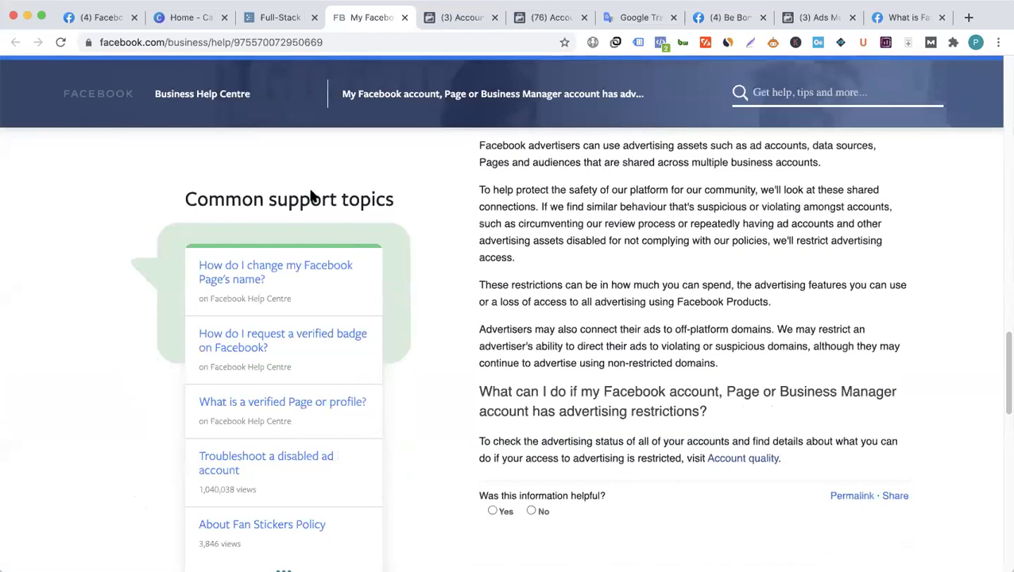
{"action": "scroll", "coordinate": [295, 182], "scroll_direction": "up", "scroll_amount": 15}
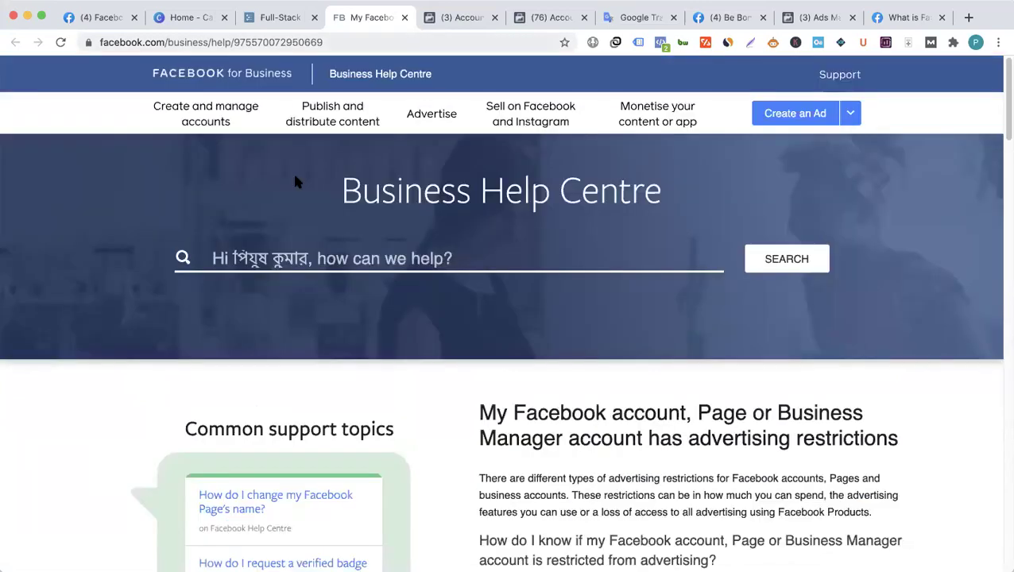
- Switch back to WorkFlowy, collapse Account Disabled and expand Apply For Account Disable/Restriction
{"action": "key", "text": "ctrl+shift+Tab"}
{"action": "left_click", "coordinate": [296, 178]}
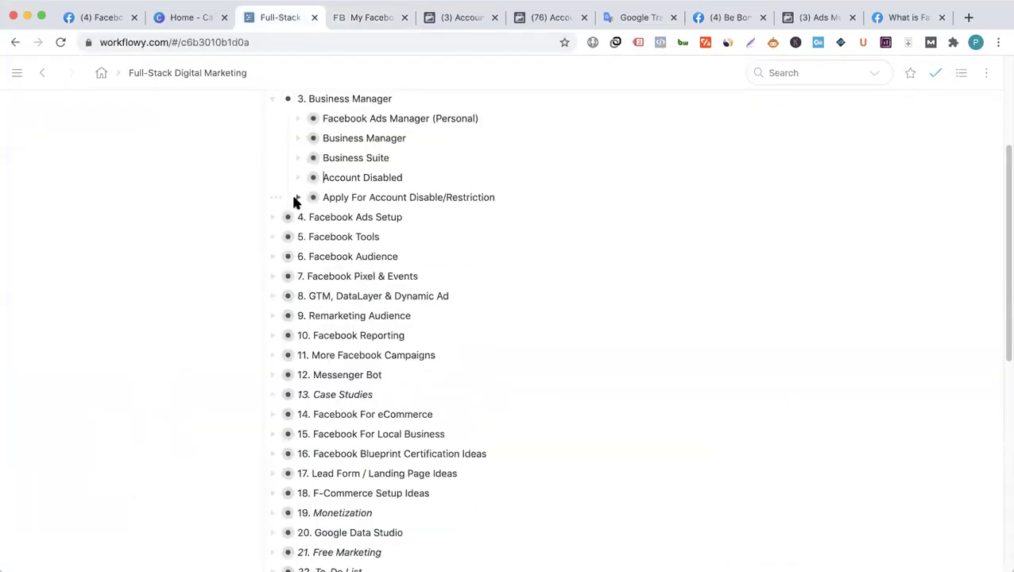
{"action": "left_click", "coordinate": [297, 197]}
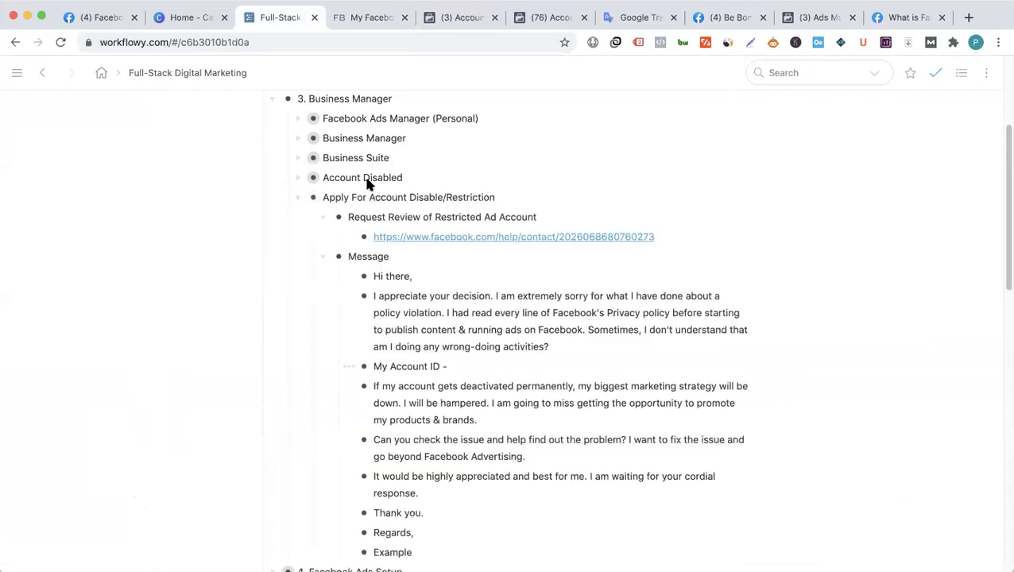
{"action": "scroll", "coordinate": [445, 194], "scroll_direction": "down", "scroll_amount": 2}
{"action": "scroll", "coordinate": [477, 191], "scroll_direction": "up", "scroll_amount": 1}
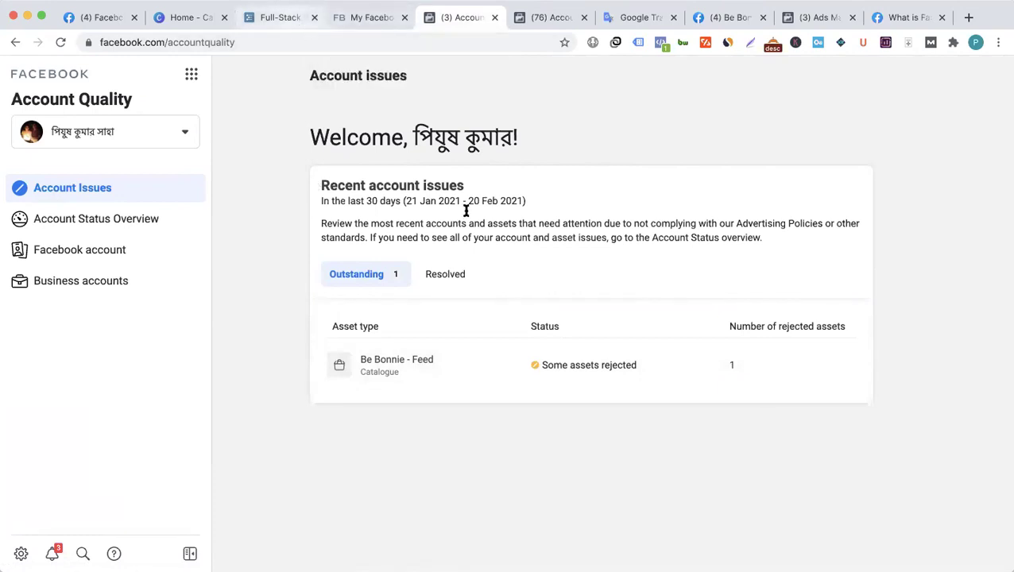
- Open the Facebook contact form linked under Request Review of Restricted Ad Account in the WorkFlowy outline
{"action": "left_click", "coordinate": [280, 17]}
{"action": "left_click", "coordinate": [498, 191]}
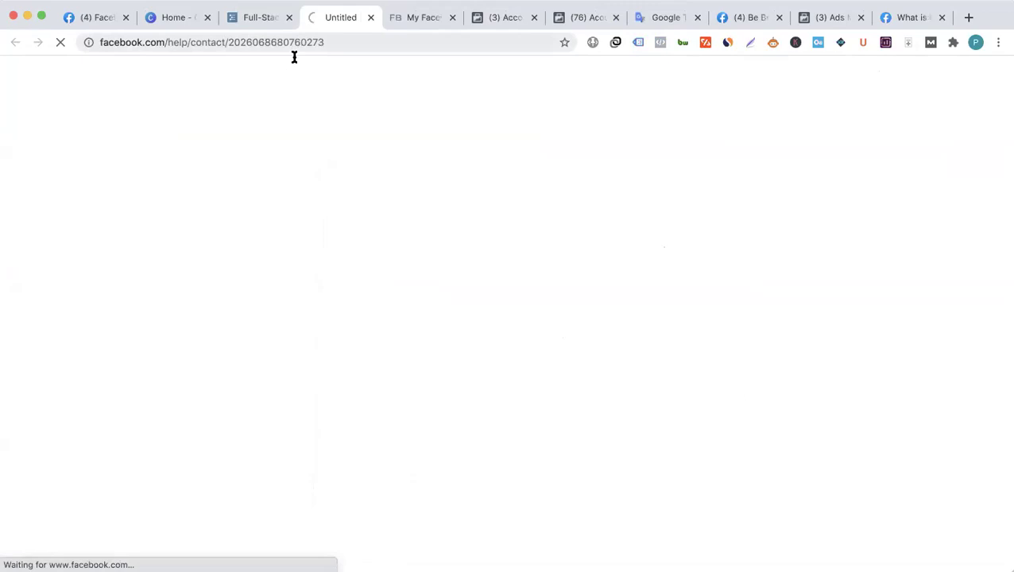
{"action": "left_click", "coordinate": [262, 17]}
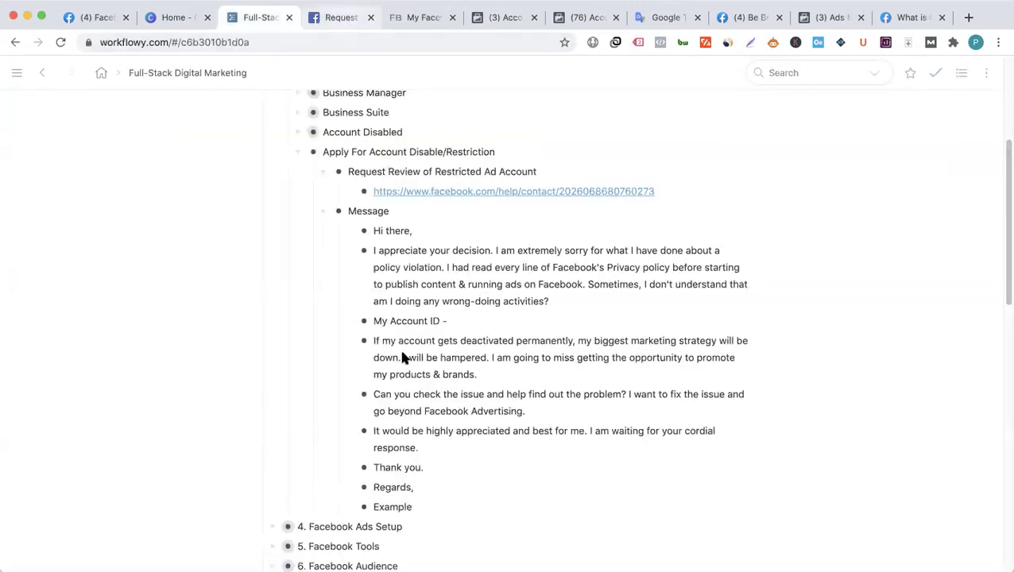
{"action": "key", "text": "ctrl+Tab"}
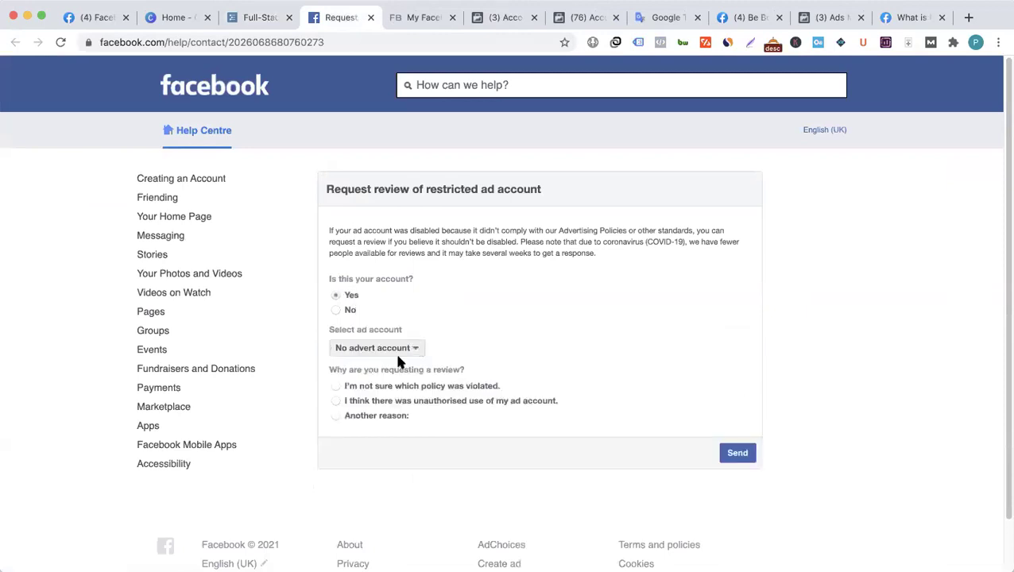
- In the review request form, answer No to "Is this your account?", choose "Another reason" and enlarge its text box
{"action": "left_click", "coordinate": [373, 347]}
{"action": "left_click", "coordinate": [372, 349]}
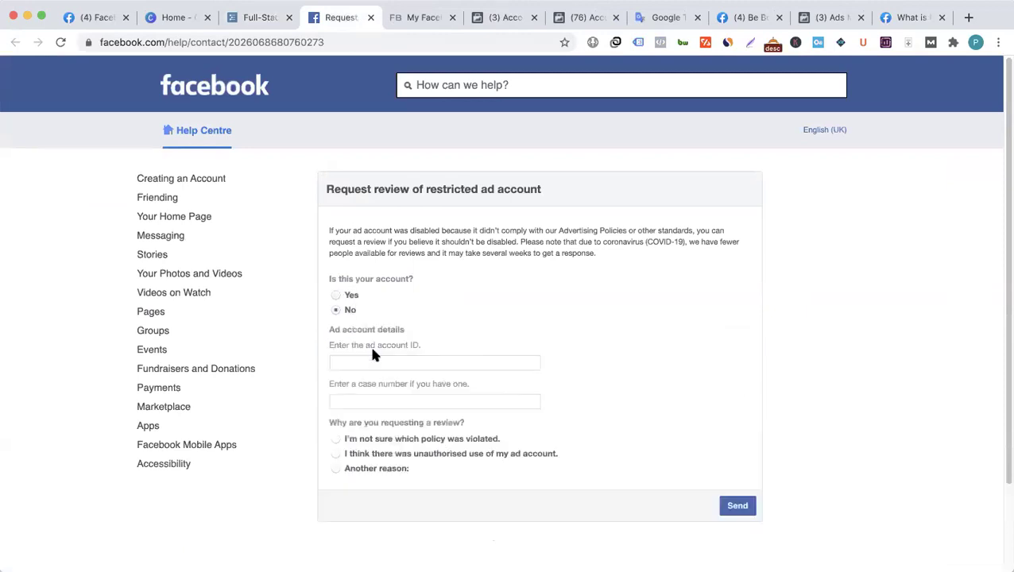
{"action": "scroll", "coordinate": [396, 318], "scroll_direction": "down", "scroll_amount": 1}
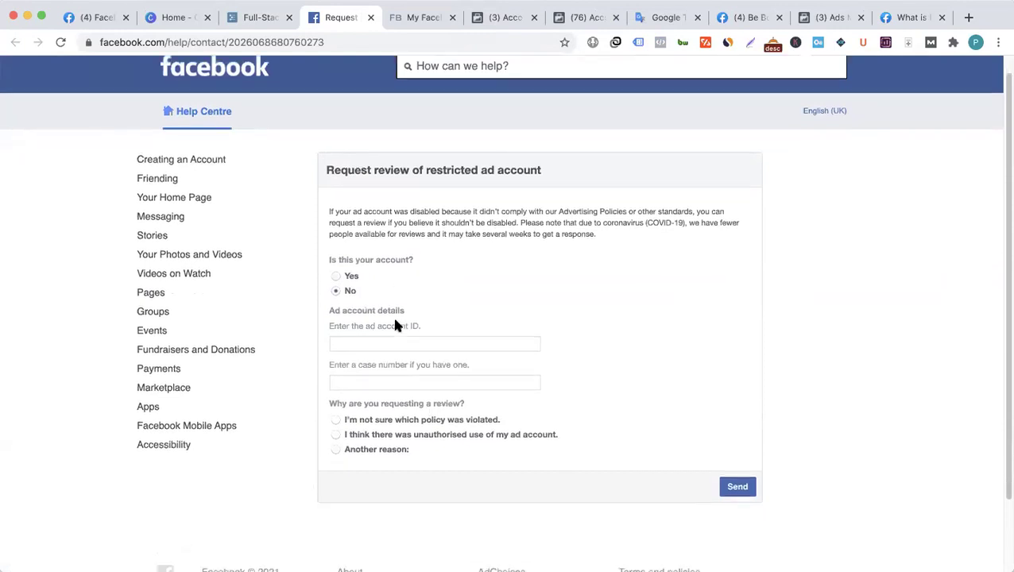
{"action": "scroll", "coordinate": [373, 408], "scroll_direction": "down", "scroll_amount": 2}
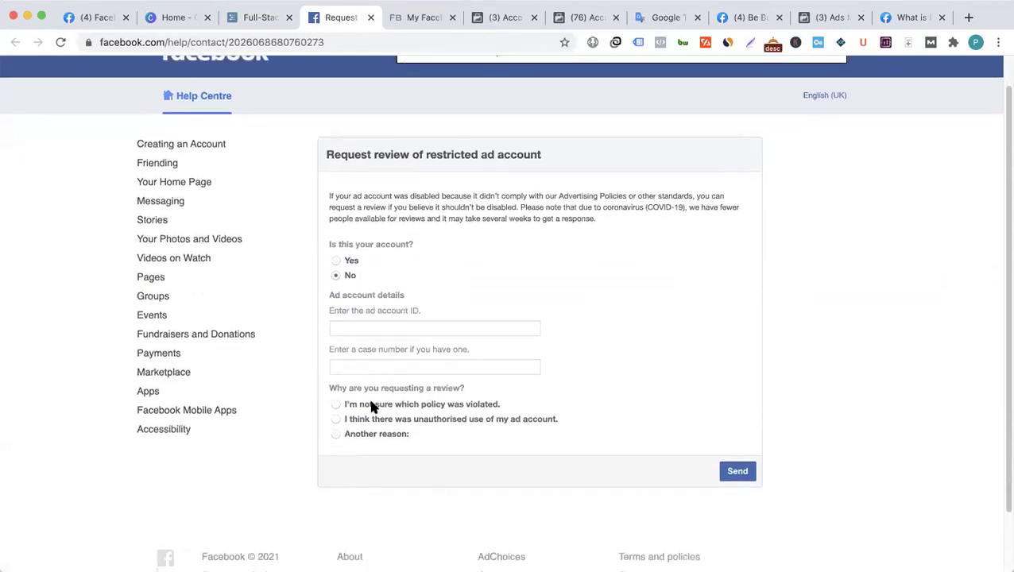
{"action": "left_click", "coordinate": [371, 408]}
{"action": "scroll", "coordinate": [384, 369], "scroll_direction": "down", "scroll_amount": 4}
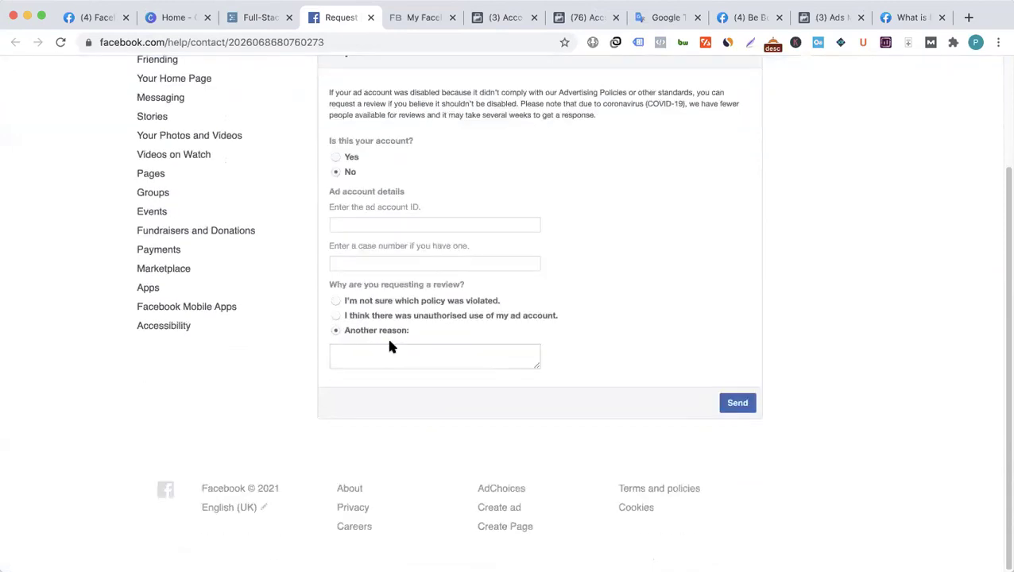
{"action": "left_click_drag", "start_coordinate": [538, 370], "coordinate": [574, 500]}
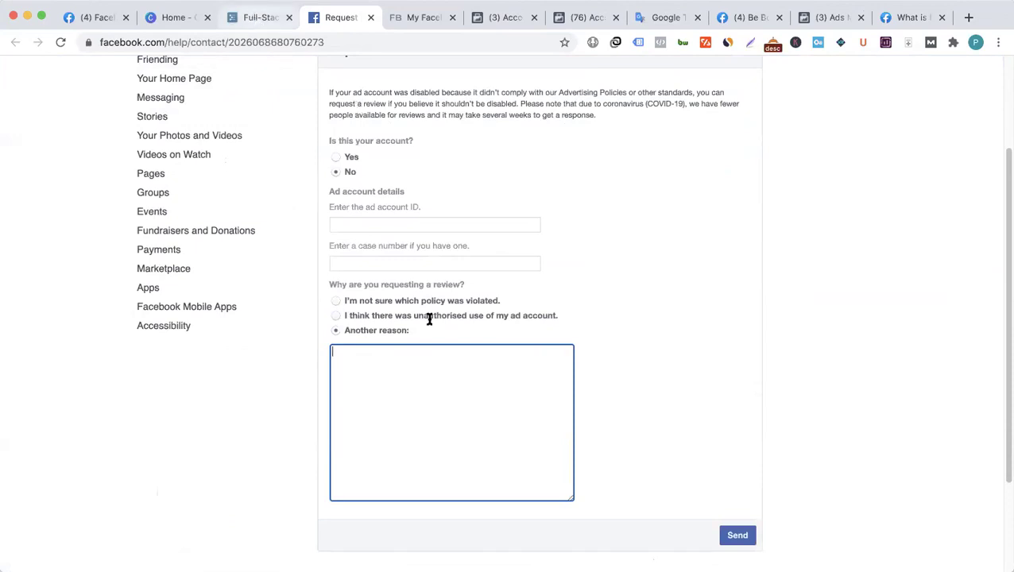
- Examine the appeal message in WorkFlowy, highlighting all lines from "Hi there," to "Example" and the apology passage about the policy violation
{"action": "key", "text": "ctrl+shift+Tab"}
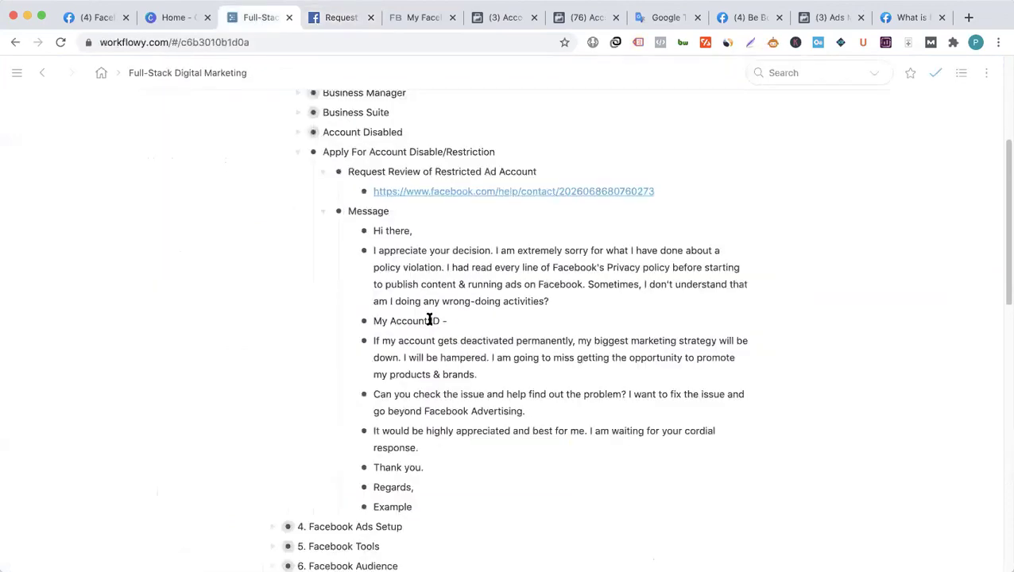
{"action": "scroll", "coordinate": [424, 290], "scroll_direction": "down", "scroll_amount": 1}
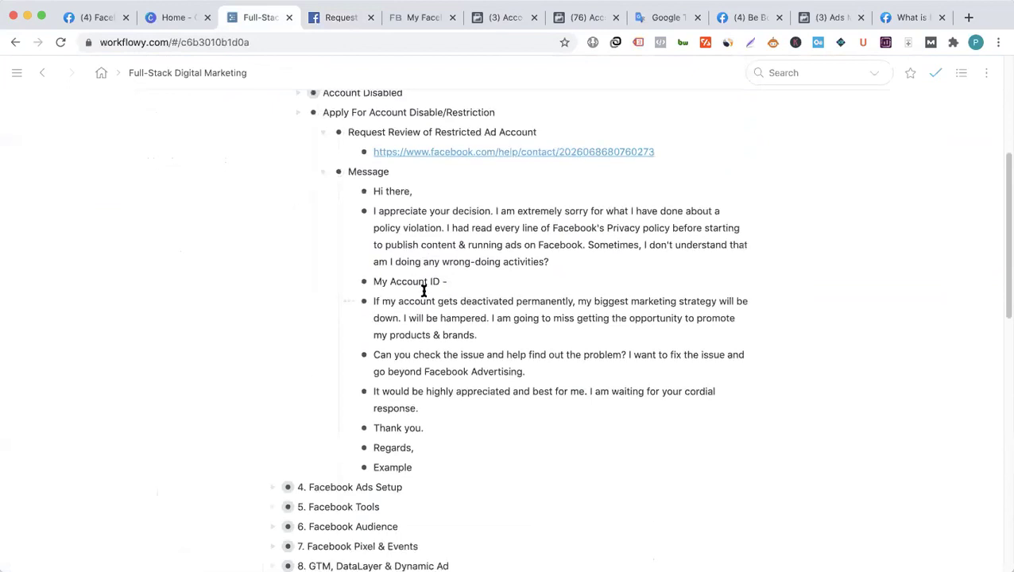
{"action": "scroll", "coordinate": [423, 291], "scroll_direction": "down", "scroll_amount": 1}
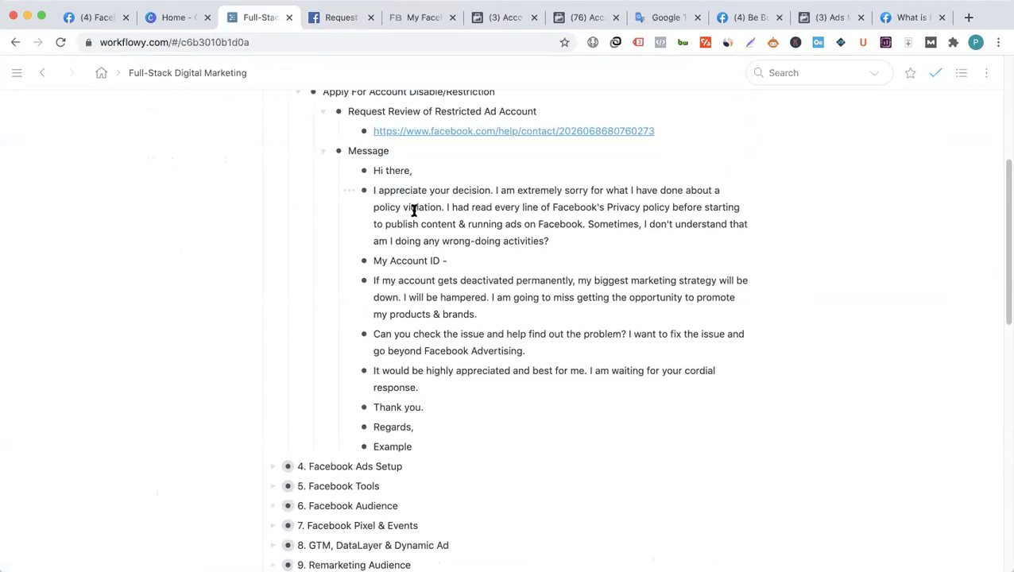
{"action": "left_click_drag", "start_coordinate": [376, 170], "coordinate": [433, 386]}
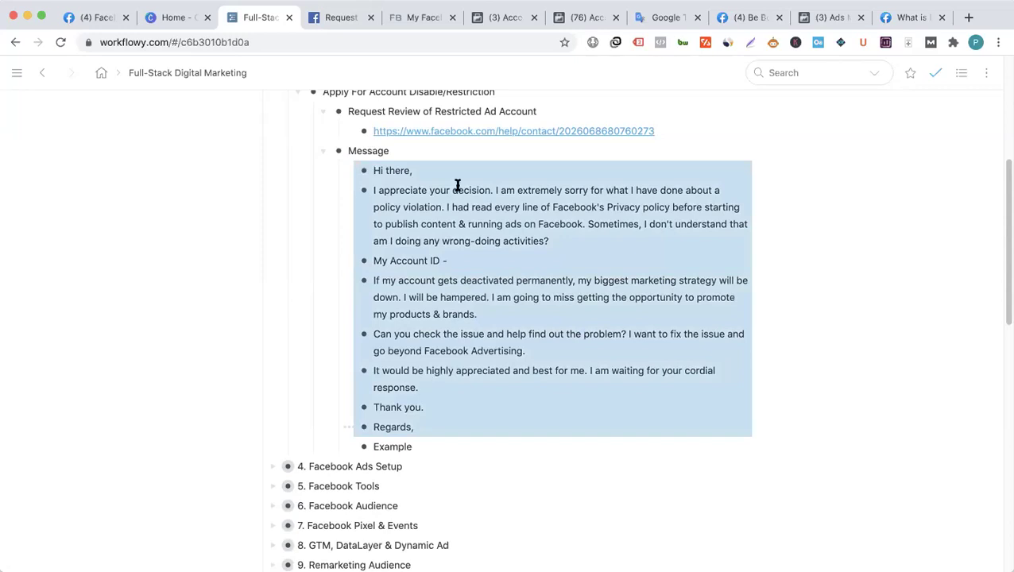
{"action": "key", "text": "shift+Down"}
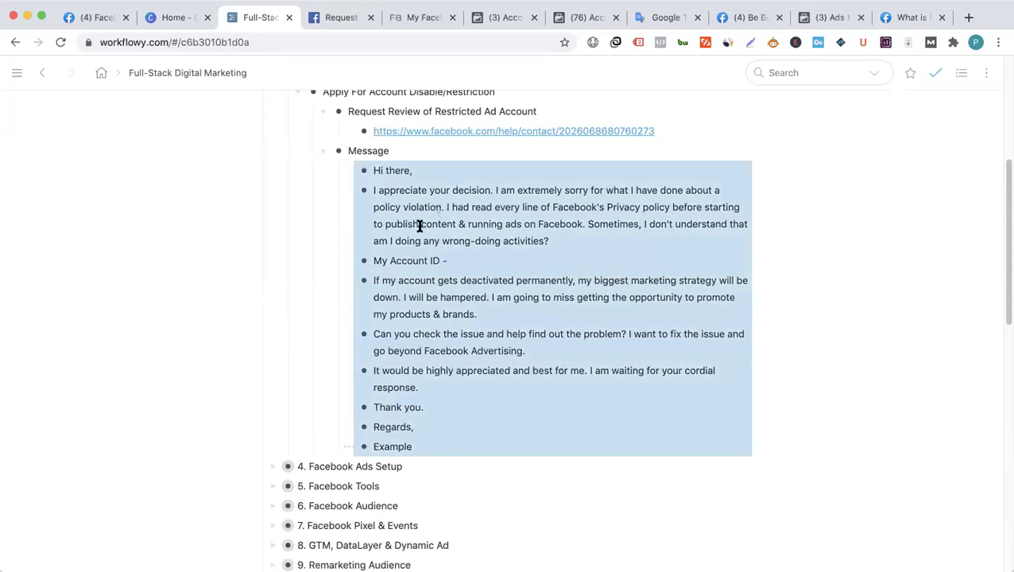
{"action": "left_click", "coordinate": [410, 195]}
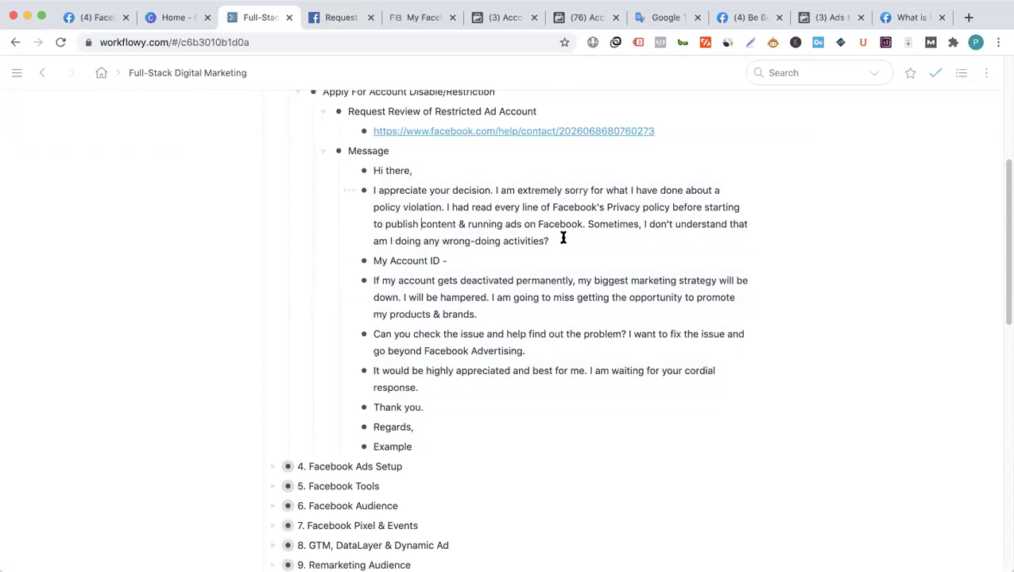
{"action": "left_click_drag", "start_coordinate": [586, 222], "coordinate": [502, 194]}
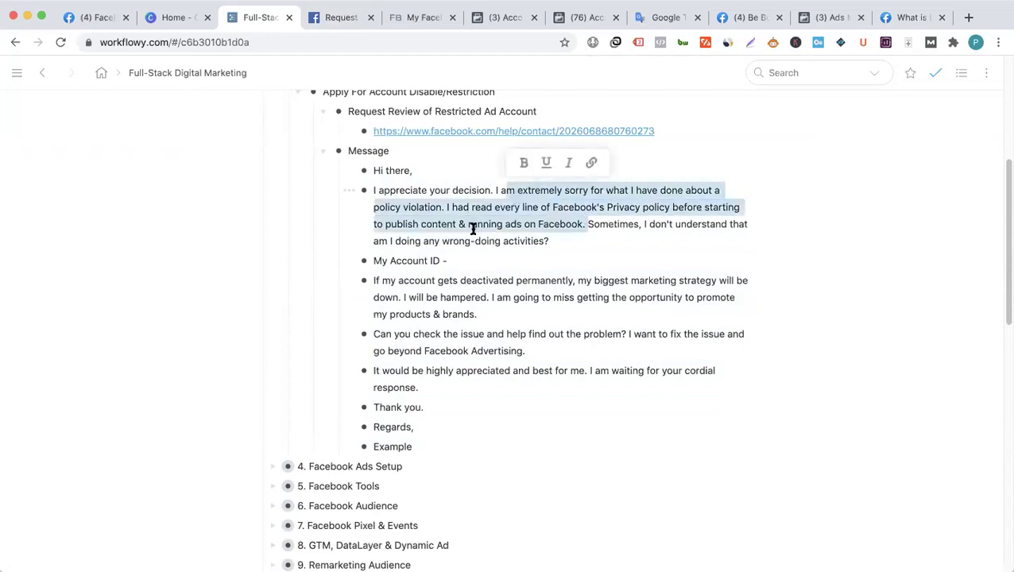
- Insert "with" before "Facebook Advertising" in the appeal message's sentence about fixing the issue
{"action": "left_click", "coordinate": [466, 258]}
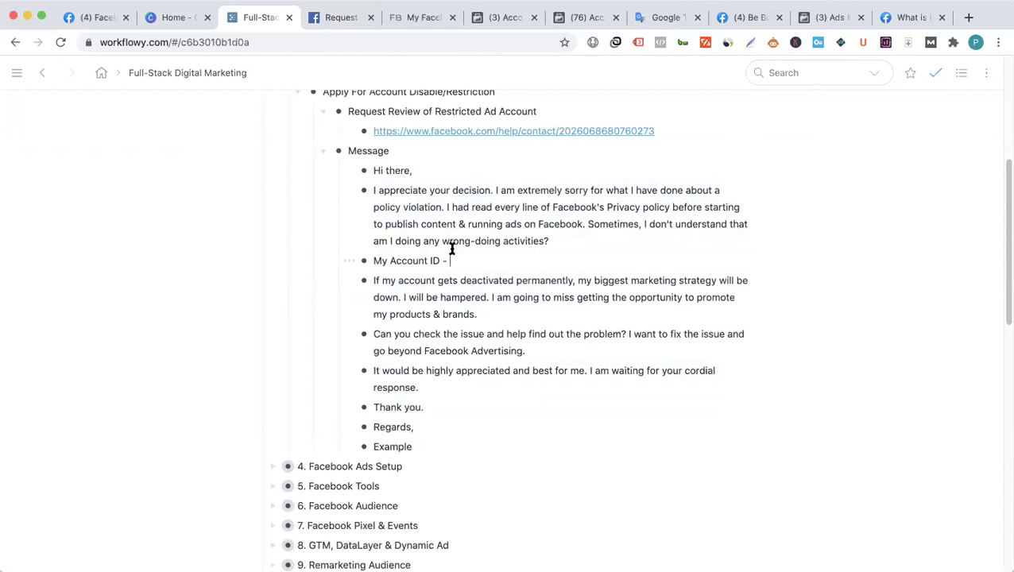
{"action": "scroll", "coordinate": [451, 248], "scroll_direction": "down", "scroll_amount": 1}
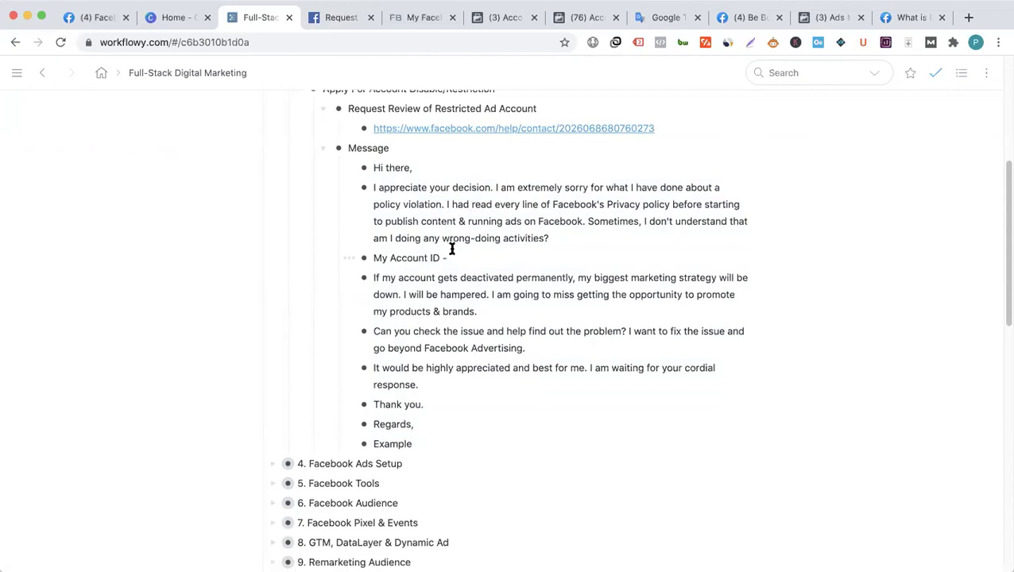
{"action": "scroll", "coordinate": [517, 159], "scroll_direction": "down", "scroll_amount": 1}
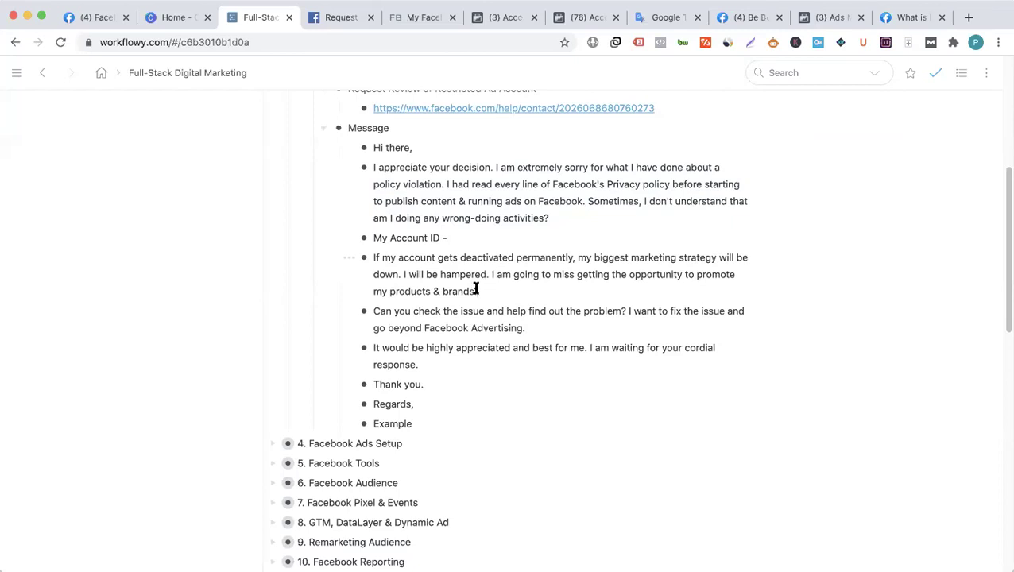
{"action": "double_click", "coordinate": [442, 277]}
{"action": "left_click", "coordinate": [427, 316]}
{"action": "left_click", "coordinate": [423, 327]}
{"action": "type", "text": "with"}
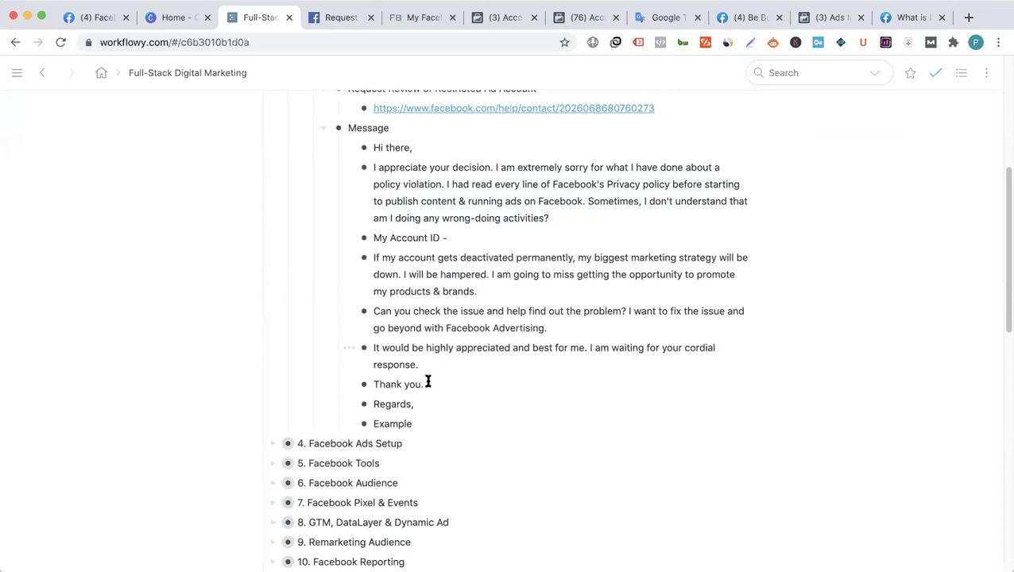
{"action": "scroll", "coordinate": [442, 395], "scroll_direction": "up", "scroll_amount": 5}
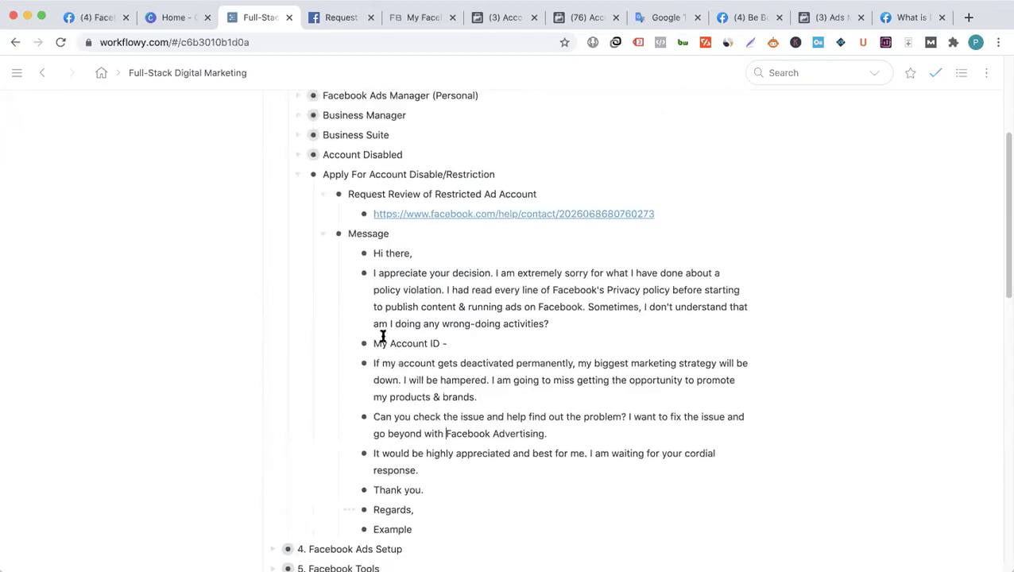
- Examine the restricted ad account review form, from its introduction through the account details to the reason box
{"action": "left_click", "coordinate": [332, 20]}
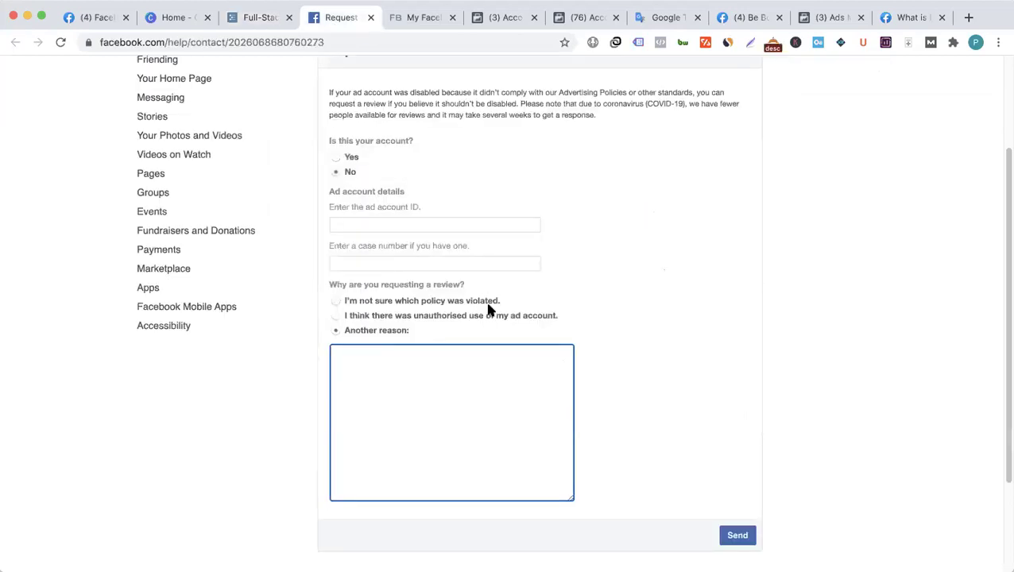
{"action": "scroll", "coordinate": [487, 306], "scroll_direction": "up", "scroll_amount": 5}
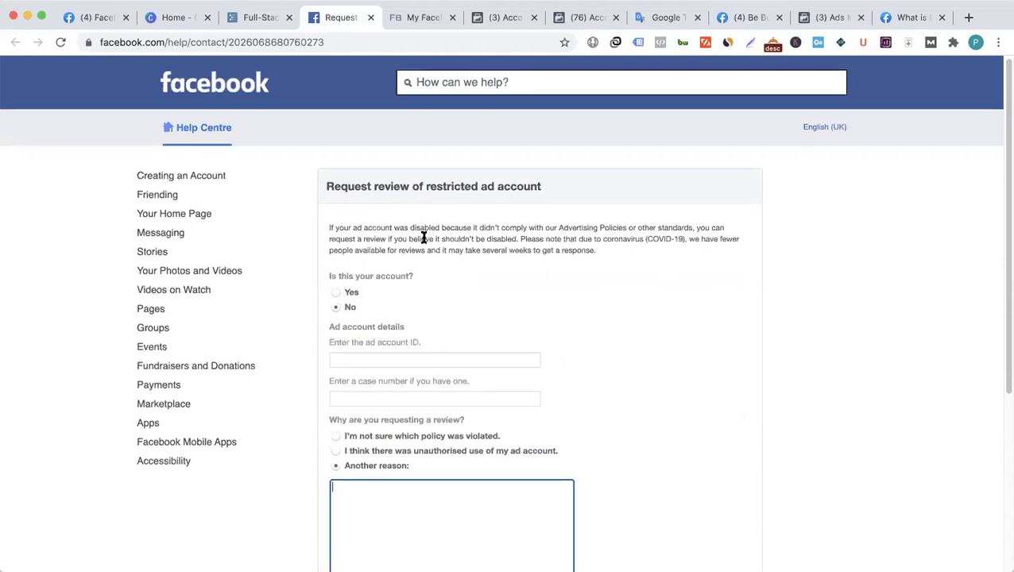
{"action": "scroll", "coordinate": [278, 425], "scroll_direction": "down", "scroll_amount": 3}
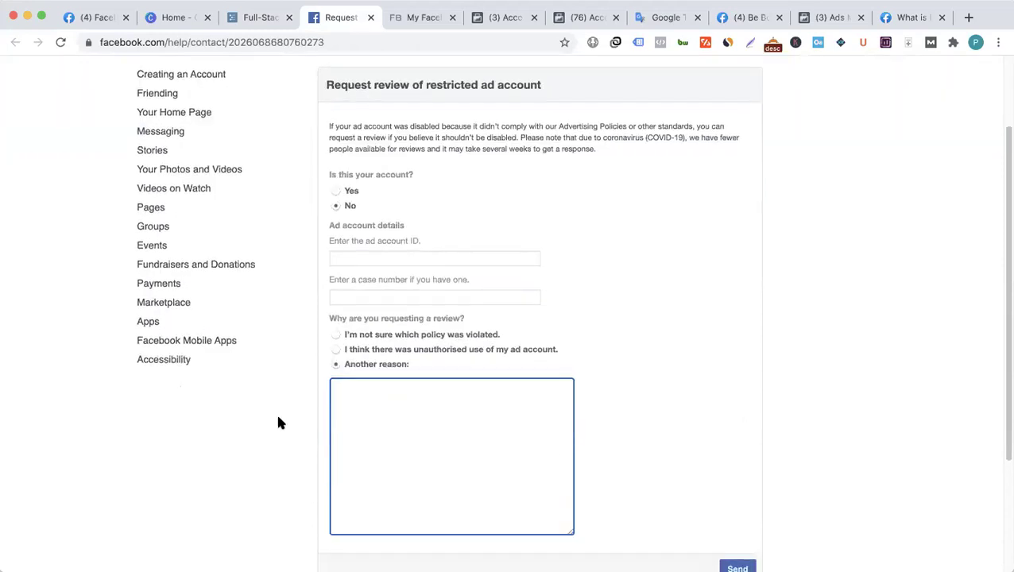
{"action": "scroll", "coordinate": [278, 424], "scroll_direction": "down", "scroll_amount": 1}
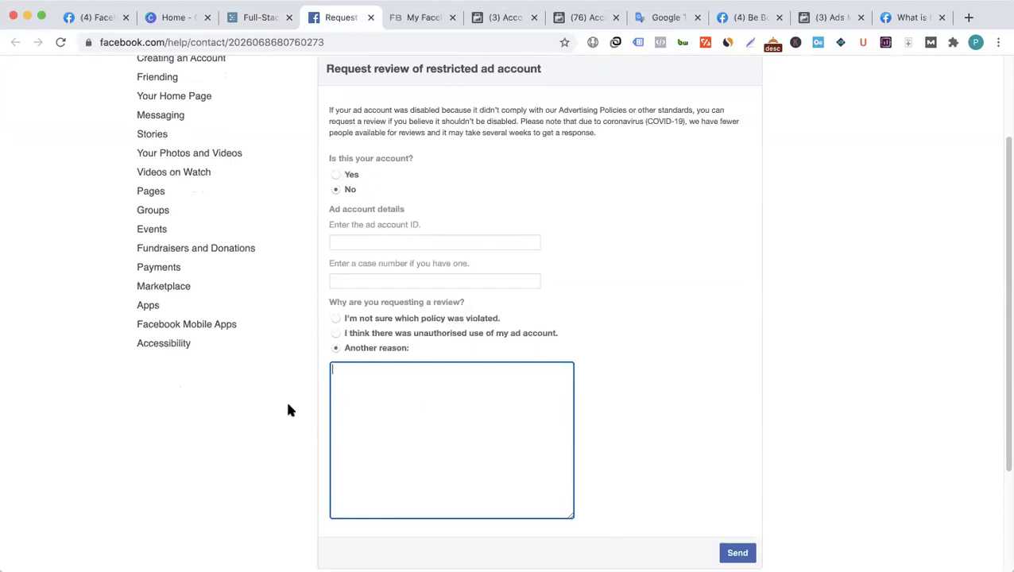
{"action": "scroll", "coordinate": [288, 410], "scroll_direction": "down", "scroll_amount": 3}
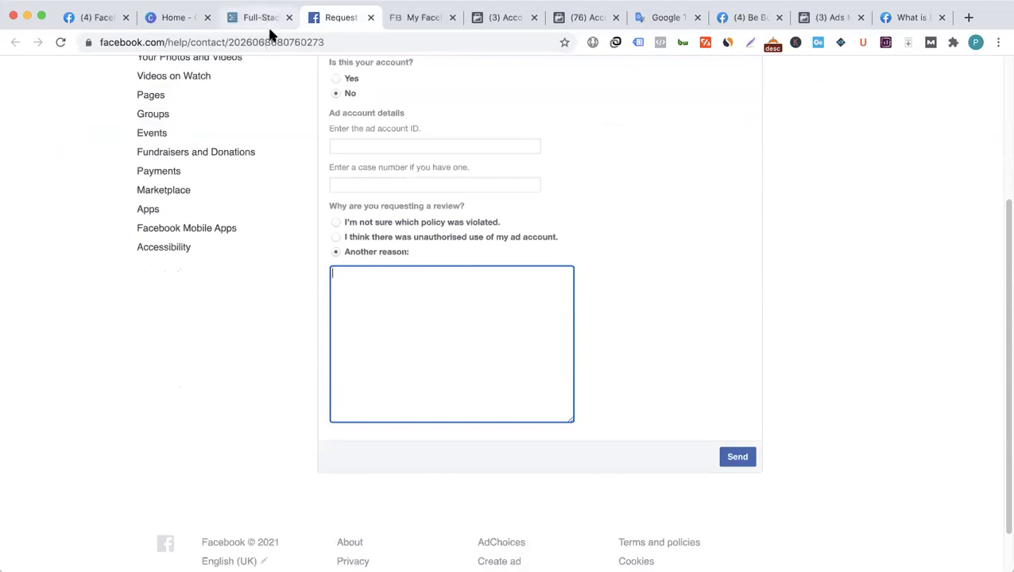
- Return to the WorkFlowy outline and collapse Apply For Account Disable/Restriction
{"action": "key", "text": "ctrl+shift+Tab"}
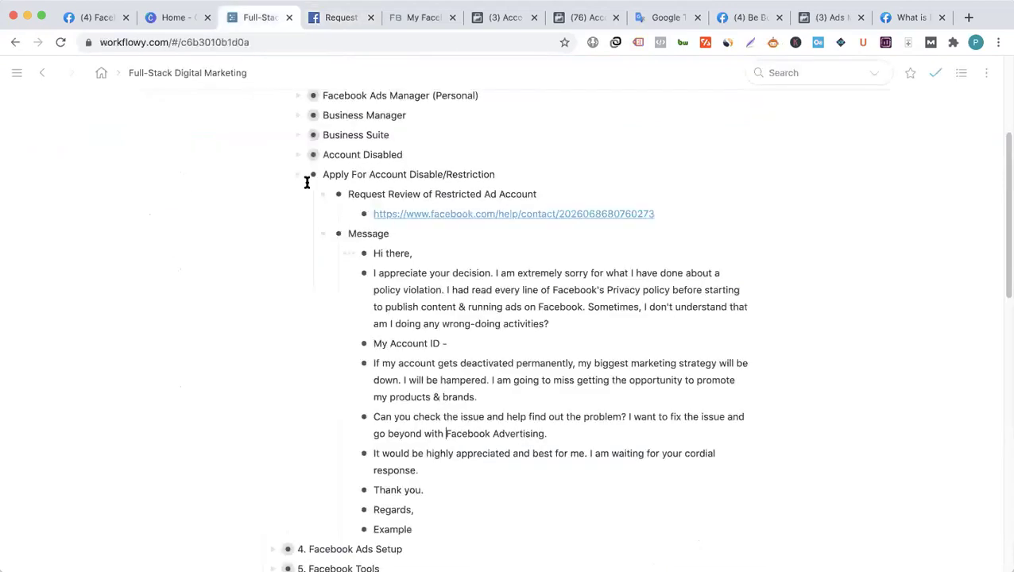
{"action": "key", "text": "ctrl+Up"}
{"action": "key", "text": "ctrl+Up"}
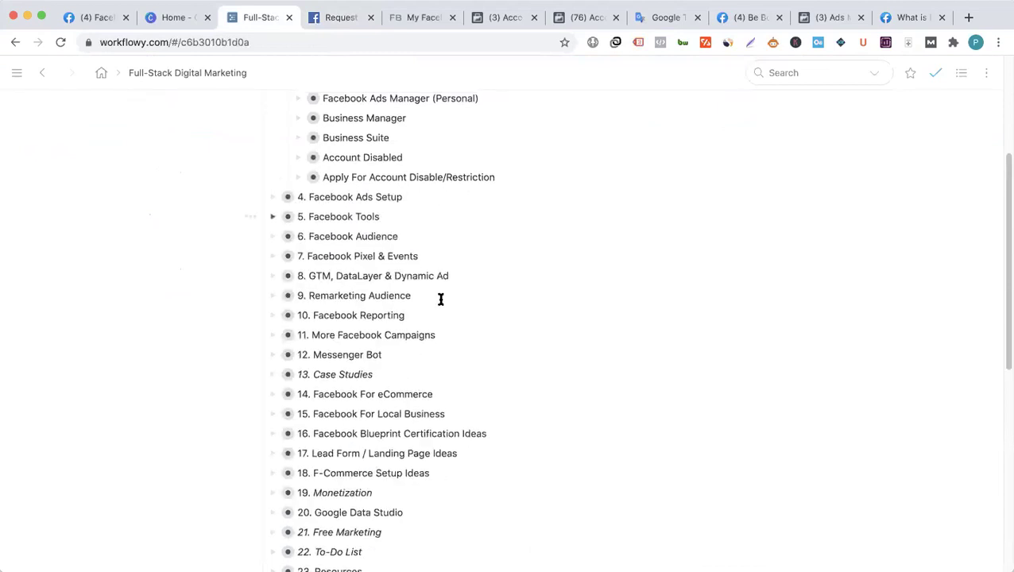
{"action": "scroll", "coordinate": [441, 299], "scroll_direction": "up", "scroll_amount": 4}
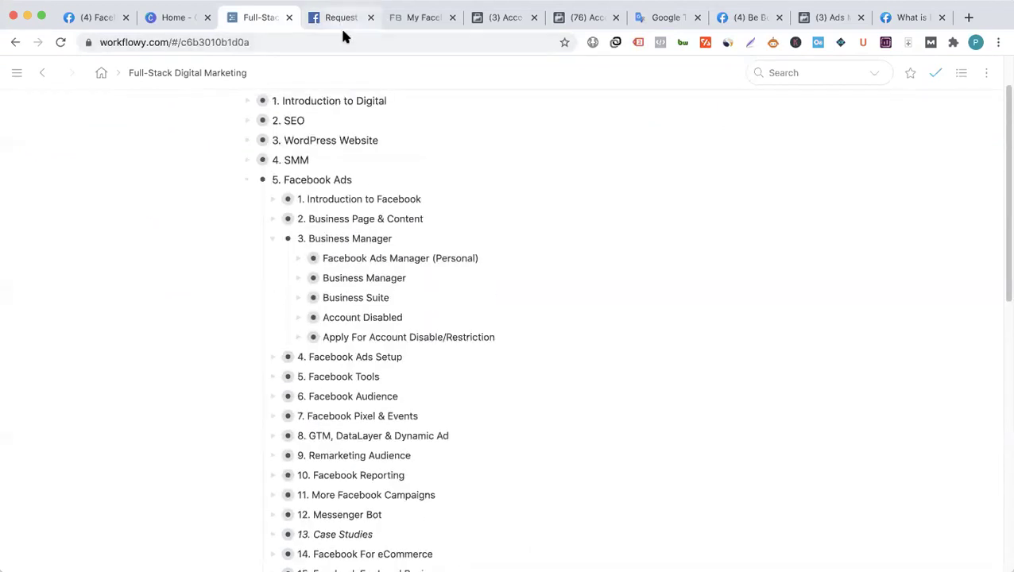
- Revisit the ad account review form, the WorkFlowy outline and the campaigns page in Ads Manager
{"action": "key", "text": "ctrl+Tab"}
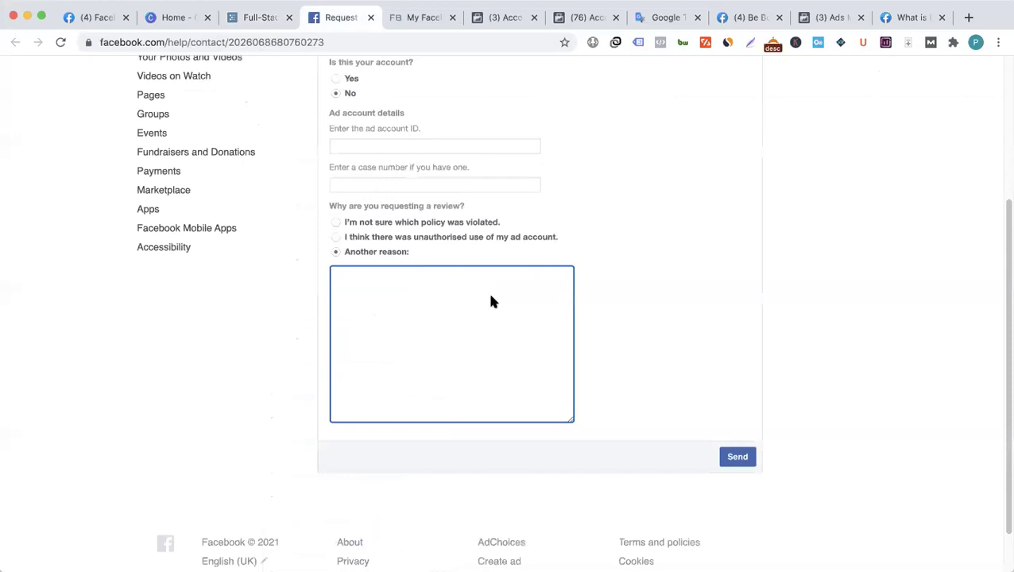
{"action": "scroll", "coordinate": [490, 301], "scroll_direction": "up", "scroll_amount": 3}
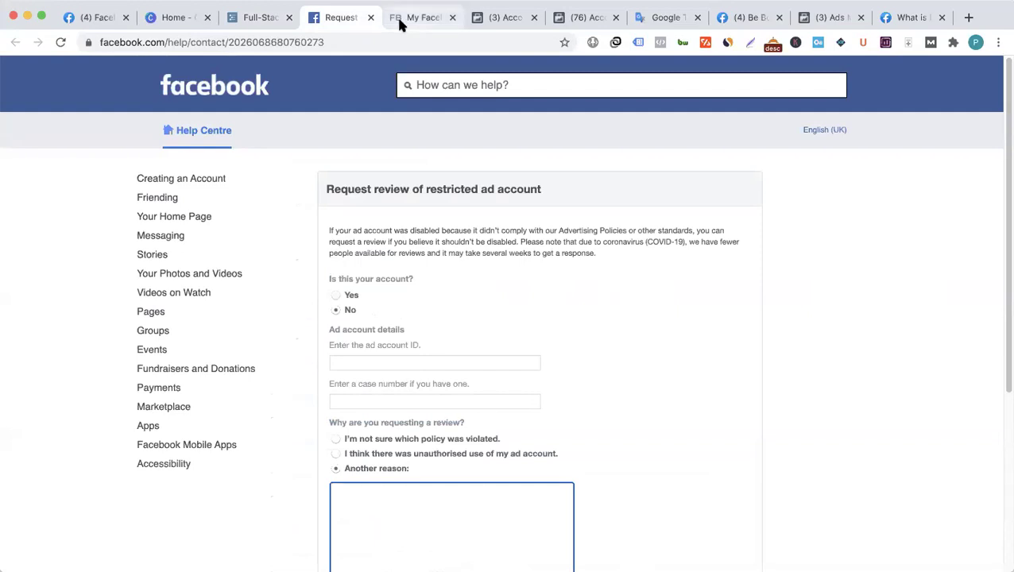
{"action": "left_click", "coordinate": [294, 22]}
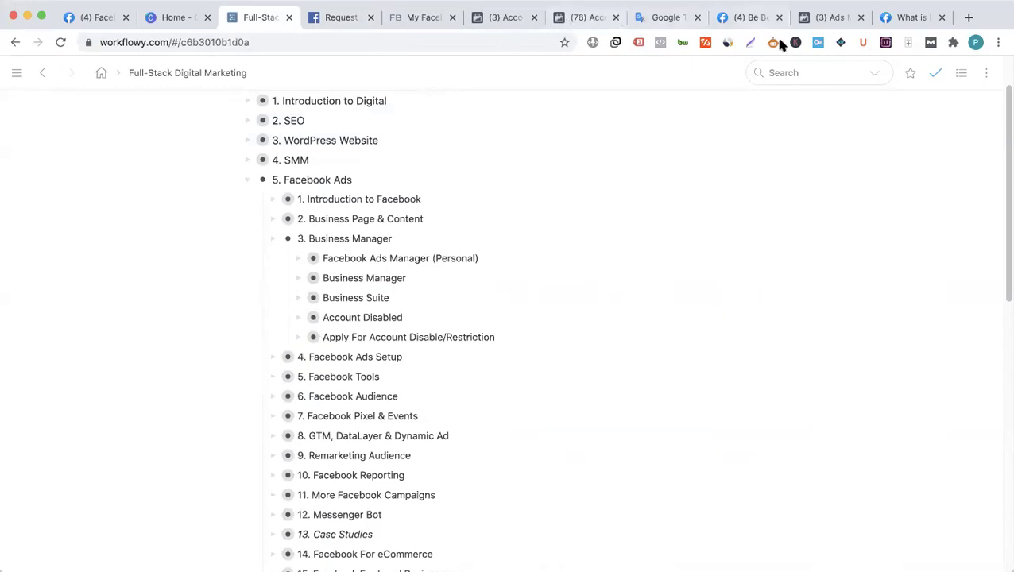
{"action": "left_click", "coordinate": [830, 24]}
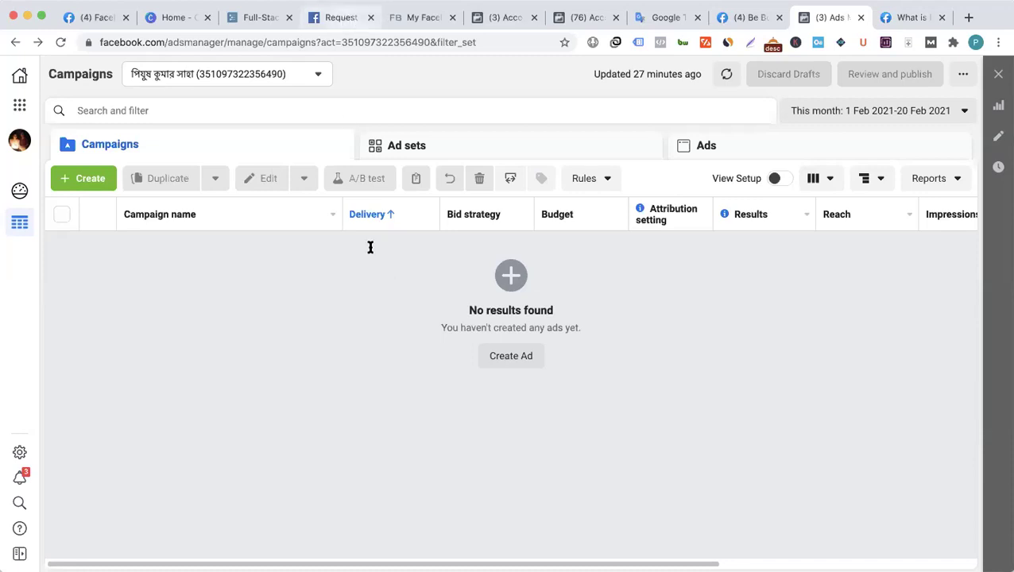
{"action": "left_click", "coordinate": [341, 17]}
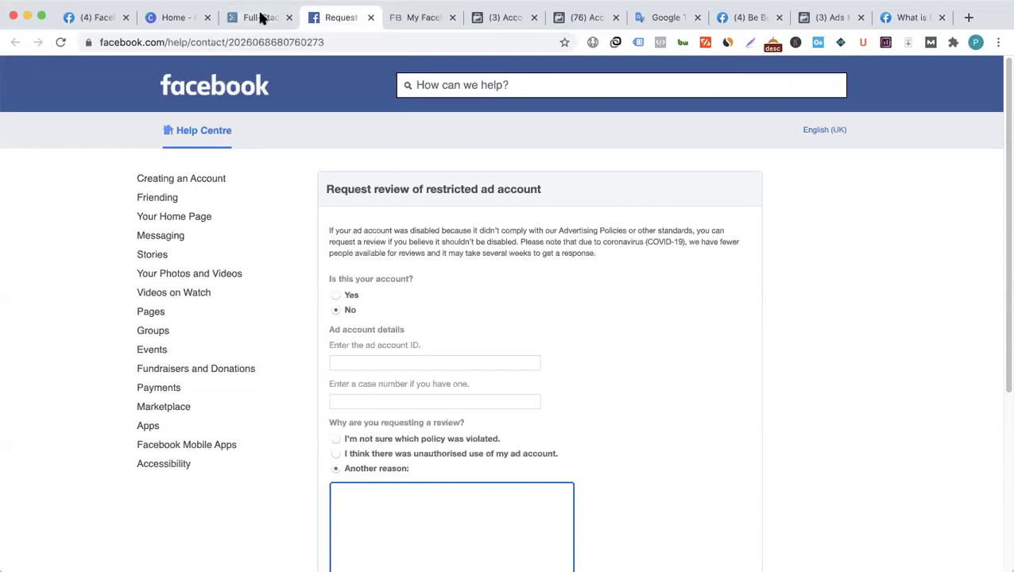
- Switch back to WorkFlowy, collapse 3. Business Manager and expand 4. Facebook Ads Setup
{"action": "key", "text": "ctrl+shift+Tab"}
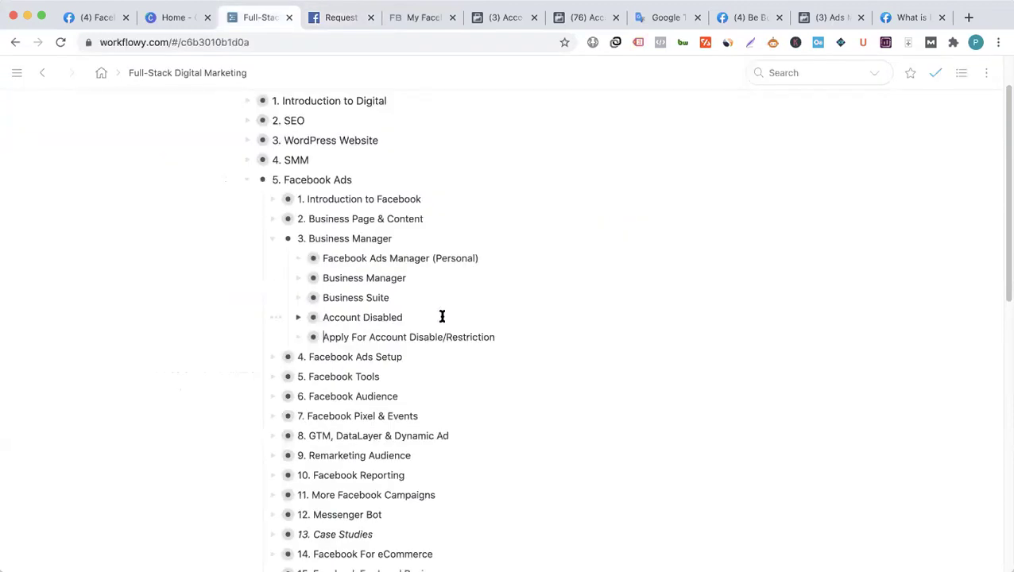
{"action": "left_click", "coordinate": [273, 238]}
{"action": "left_click", "coordinate": [272, 257]}
{"action": "scroll", "coordinate": [383, 68], "scroll_direction": "down", "scroll_amount": 2}
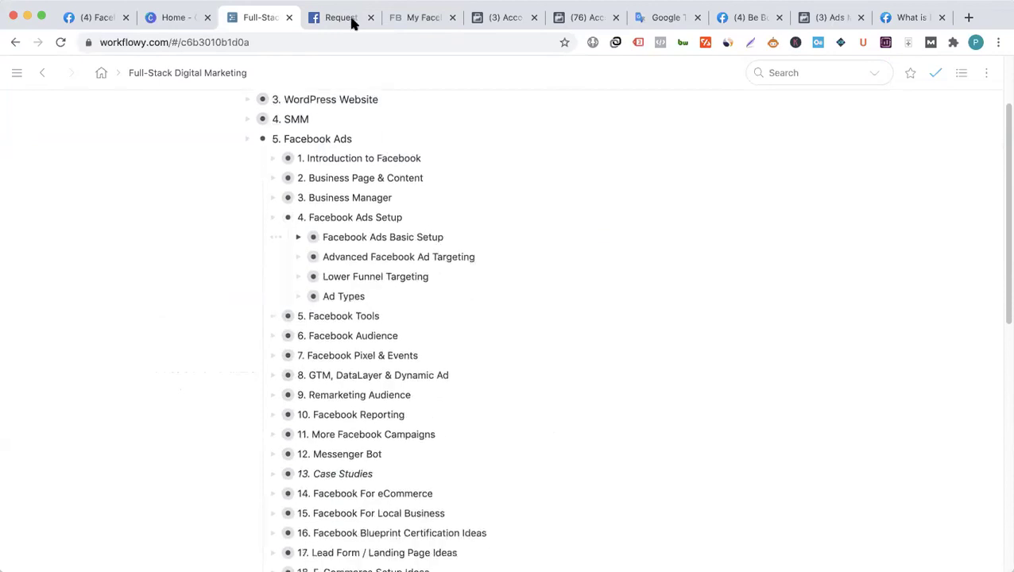
- Close the browser pages for the review form, the two pages following it, Google Translate and Be Bonnie
{"action": "left_click", "coordinate": [352, 18]}
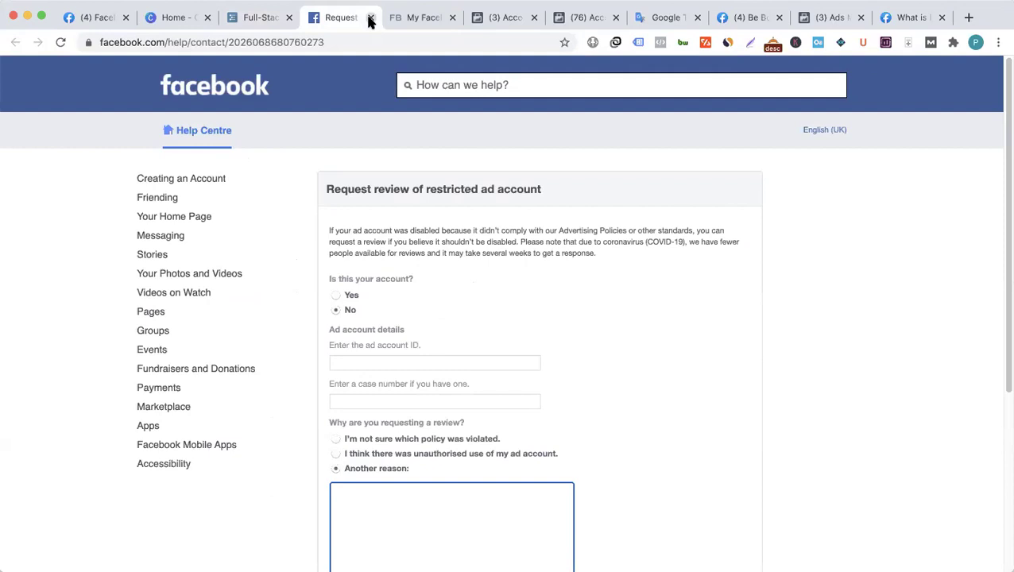
{"action": "left_click", "coordinate": [369, 17]}
{"action": "left_click", "coordinate": [449, 17]}
{"action": "left_click", "coordinate": [449, 17]}
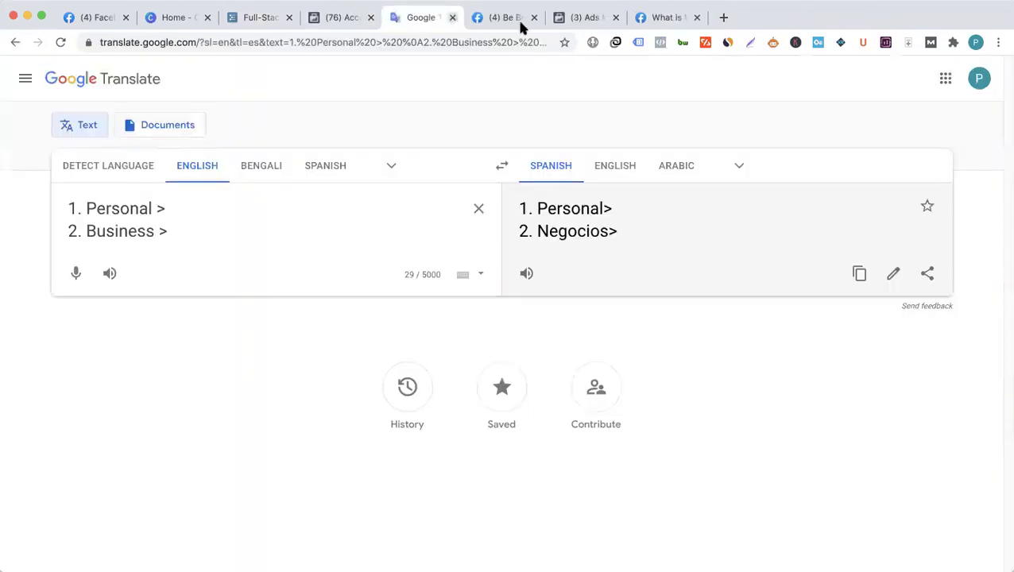
{"action": "key", "text": "super+w"}
{"action": "key", "text": "super+w"}
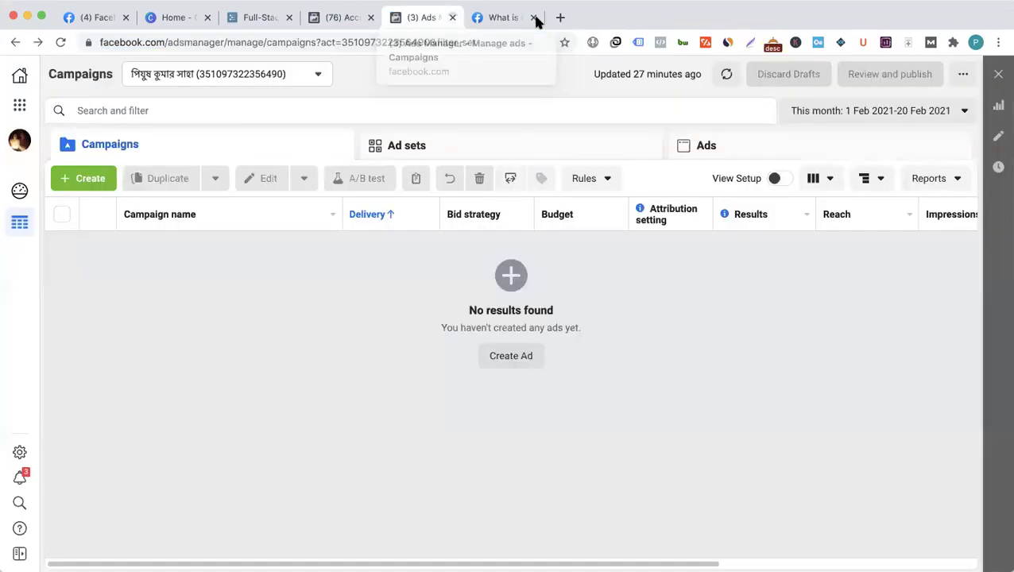
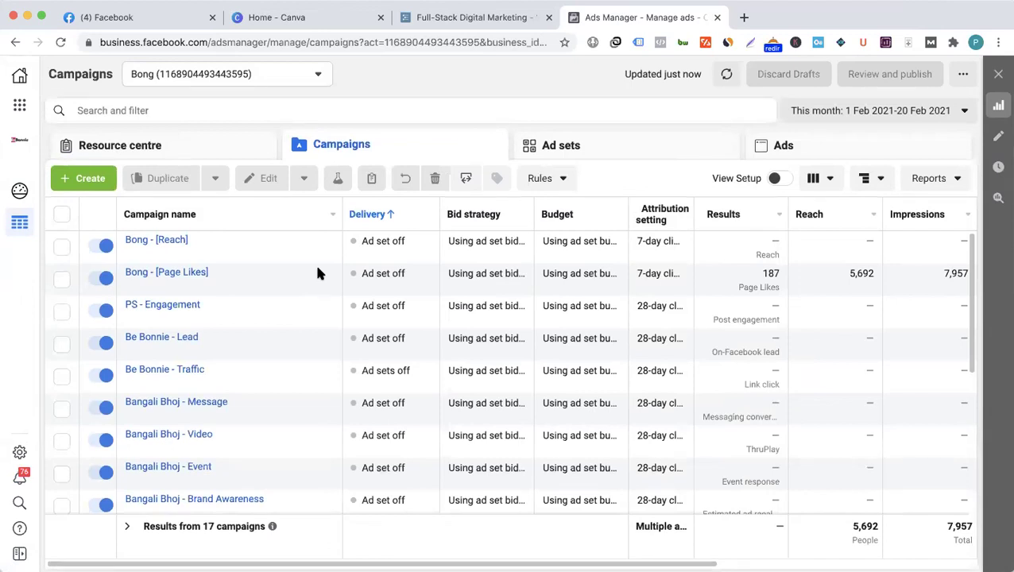
- Switch from Ads Manager to WorkFlowy and expand Facebook Ads Basic Setup under 4. Facebook Ads Setup
{"action": "left_click", "coordinate": [475, 18]}
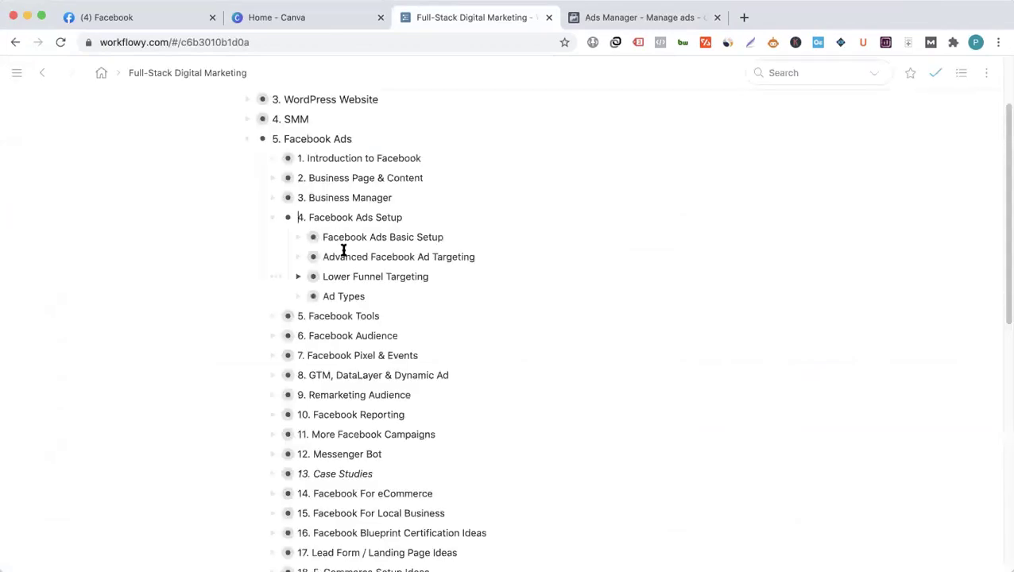
{"action": "left_click", "coordinate": [322, 242]}
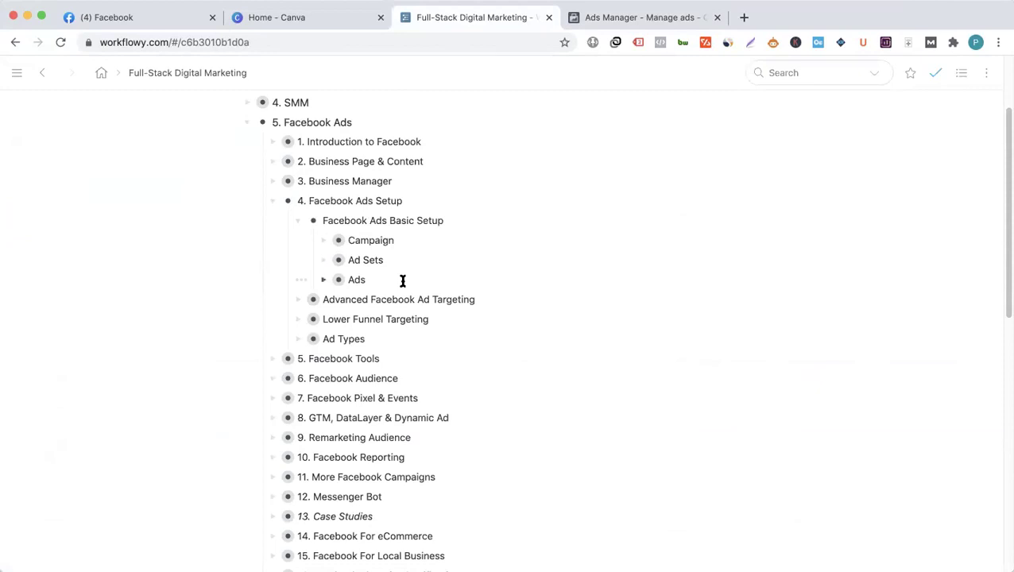
{"action": "scroll", "coordinate": [403, 280], "scroll_direction": "down", "scroll_amount": 1}
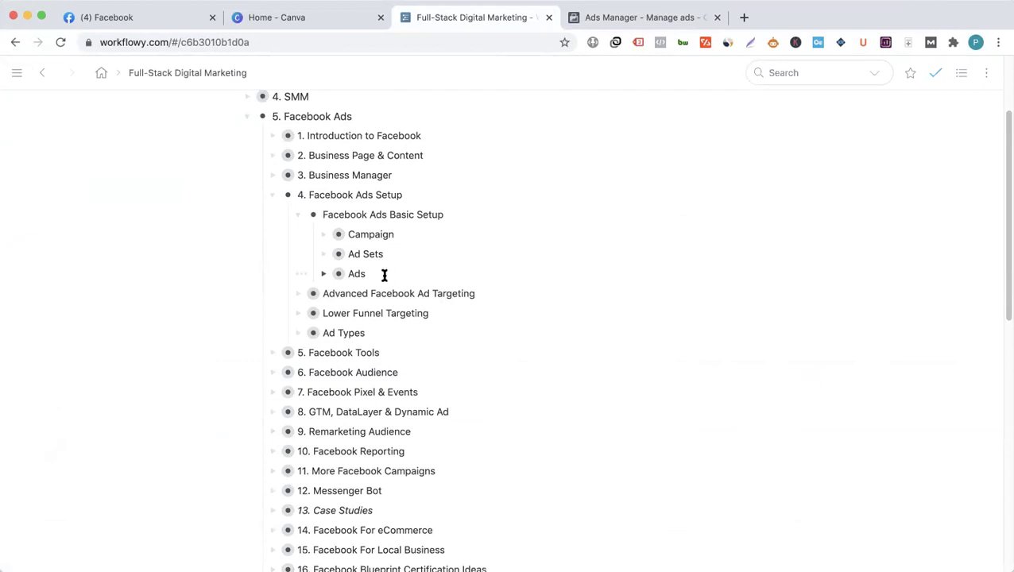
{"action": "scroll", "coordinate": [384, 275], "scroll_direction": "down", "scroll_amount": 2}
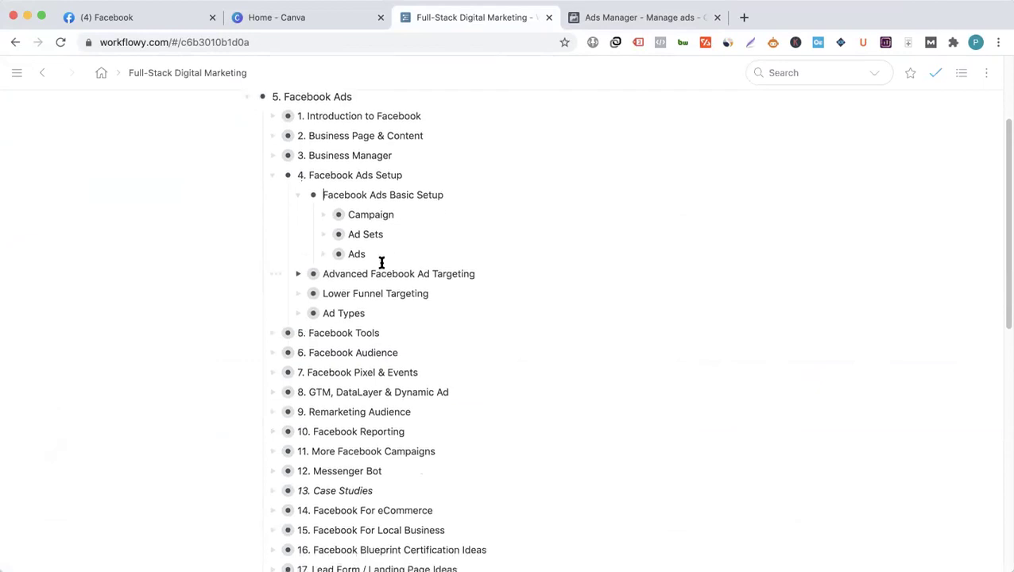
- Expand Campaign and its Types item under Facebook Ads Basic Setup
{"action": "left_click", "coordinate": [400, 215]}
{"action": "left_click", "coordinate": [385, 254]}
{"action": "left_click", "coordinate": [324, 215]}
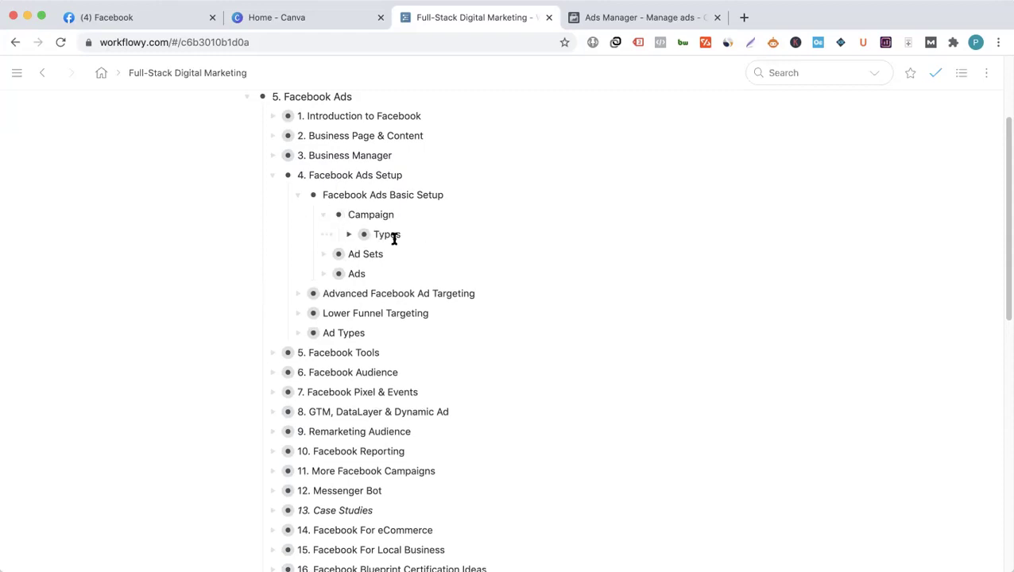
{"action": "left_click", "coordinate": [348, 236]}
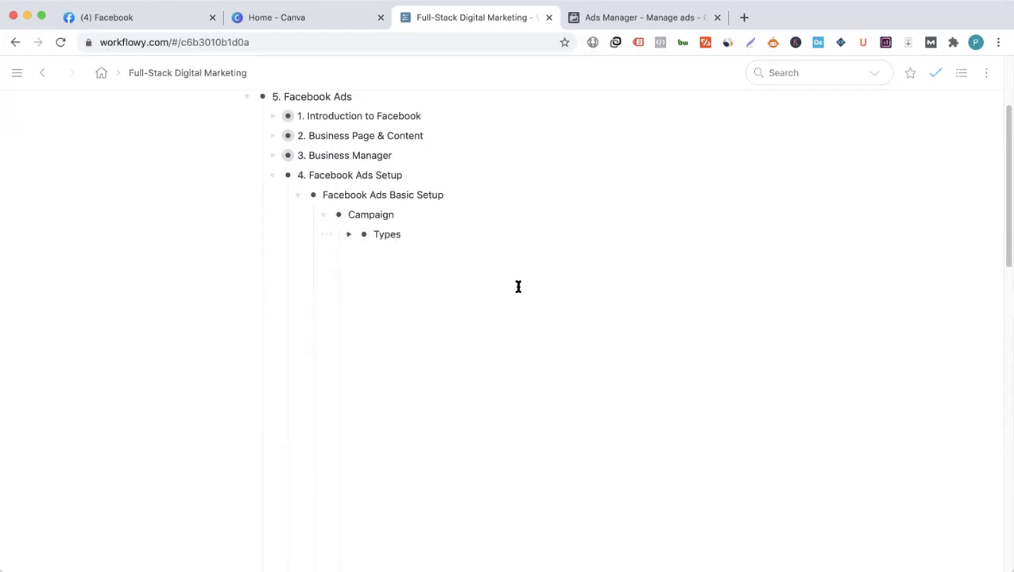
- Collapse Awareness, Consideration and Conversion so that Types lists only the three campaign categories
{"action": "left_click", "coordinate": [374, 255]}
{"action": "left_click", "coordinate": [374, 274]}
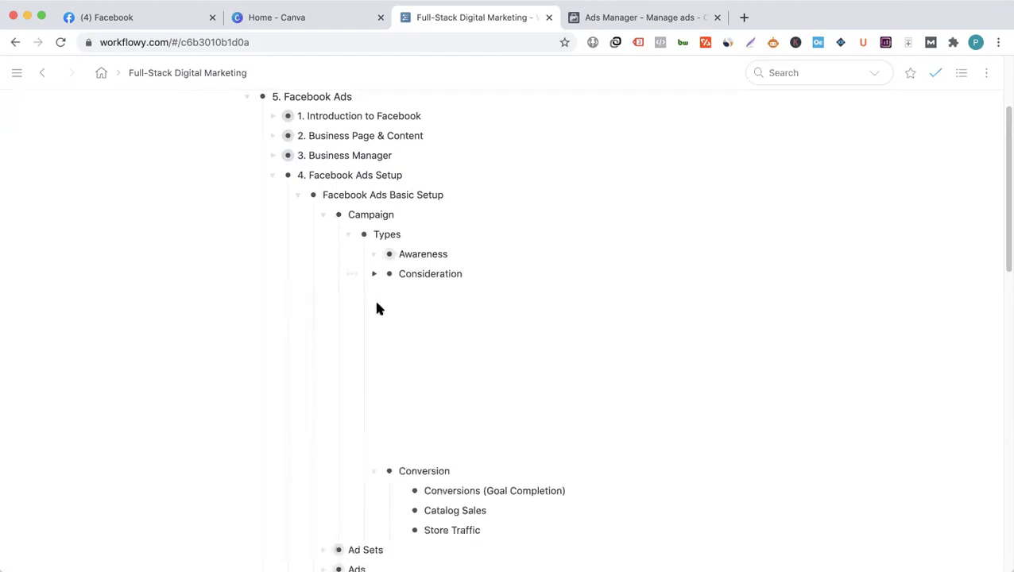
{"action": "left_click_drag", "start_coordinate": [466, 294], "coordinate": [394, 251]}
{"action": "key", "text": "Escape"}
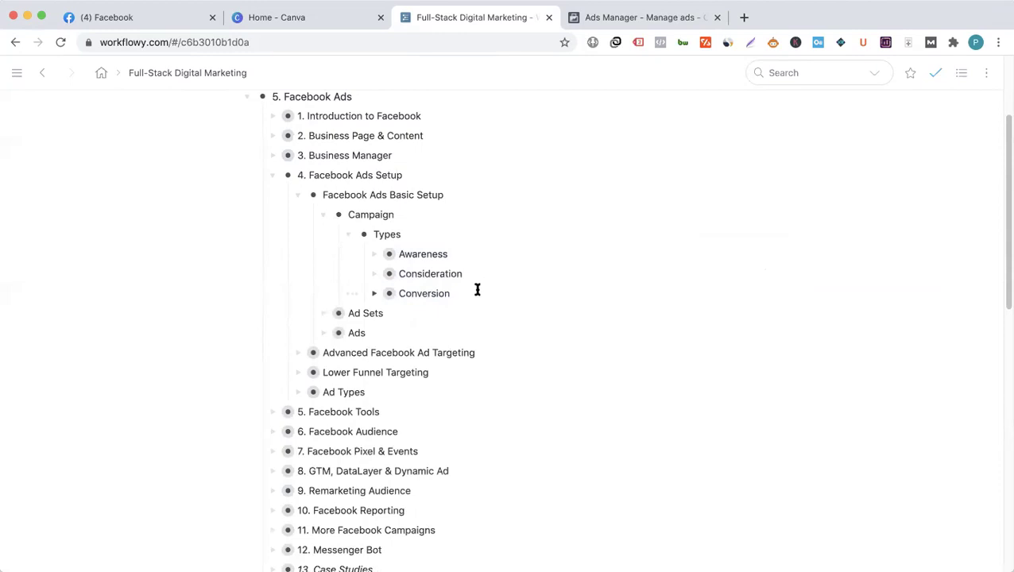
{"action": "left_click", "coordinate": [496, 290]}
{"action": "left_click", "coordinate": [480, 288]}
{"action": "left_click", "coordinate": [434, 294]}
- Expand Awareness to view its objectives, collapse it again, and expand Consideration to view its objectives, including Engagement
{"action": "left_click", "coordinate": [374, 254]}
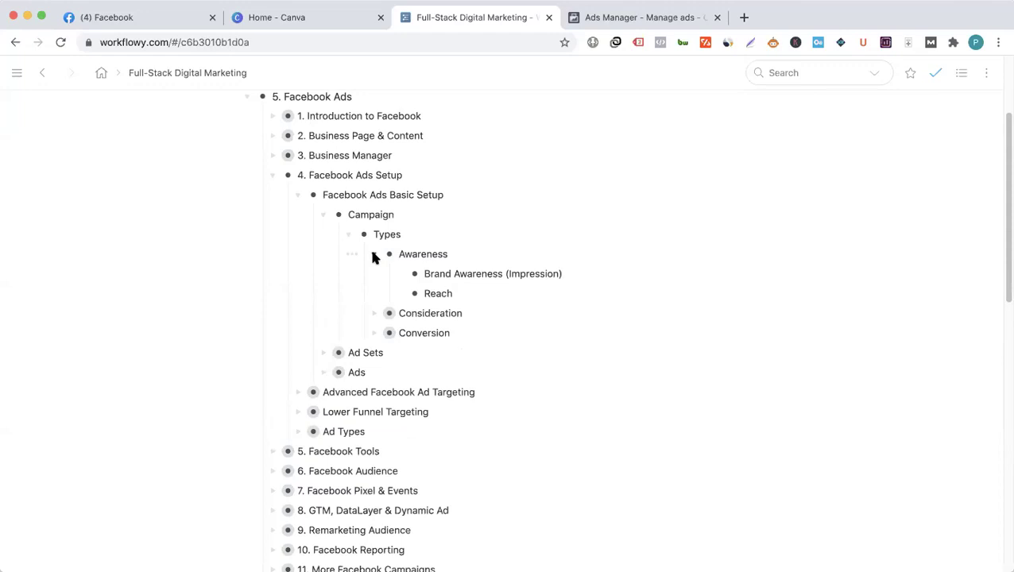
{"action": "left_click", "coordinate": [374, 256]}
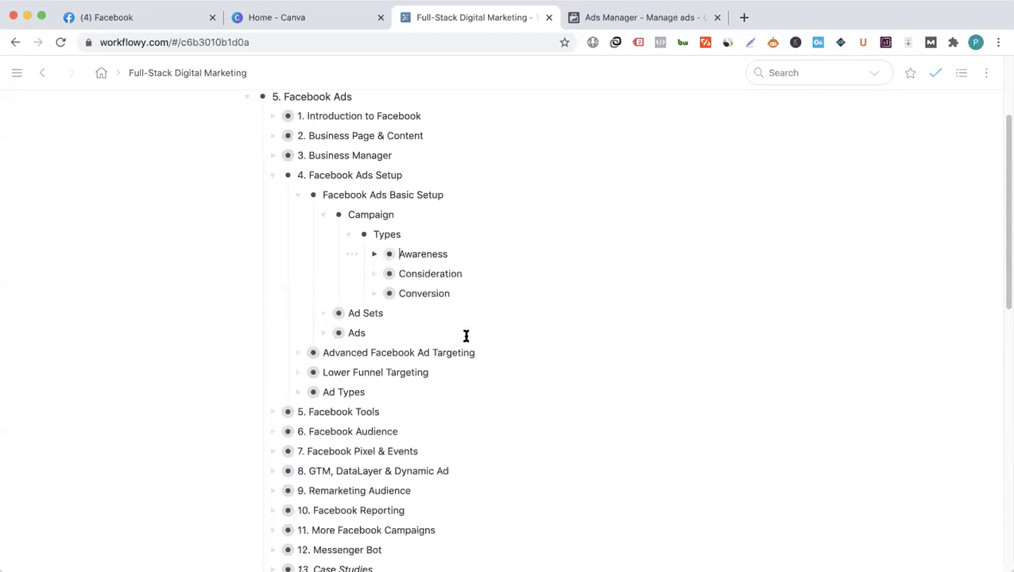
{"action": "left_click", "coordinate": [374, 274]}
{"action": "left_click", "coordinate": [398, 315]}
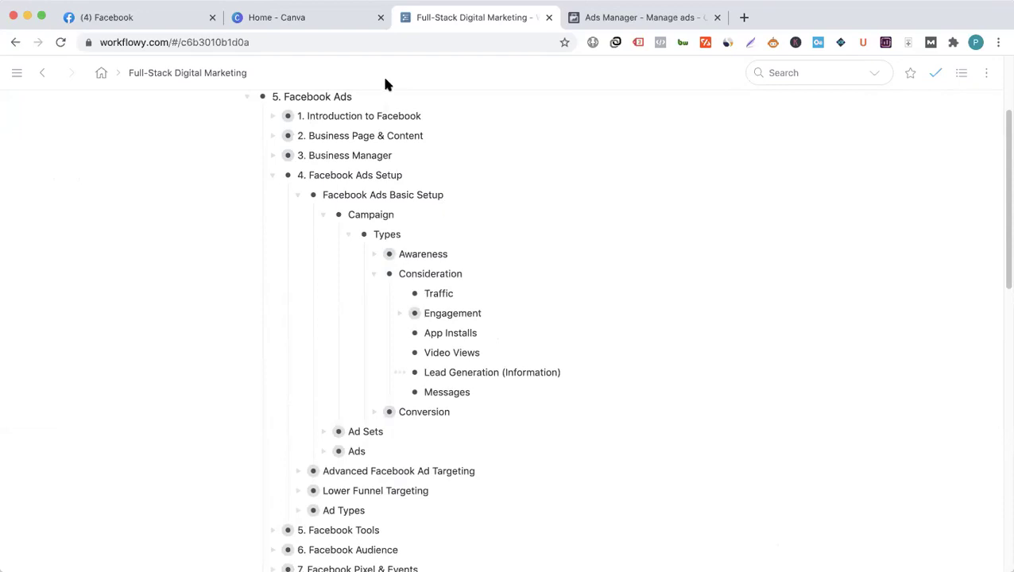
- Collapse Consideration, its parent Types item and Campaign under Facebook Ads Basic Setup
{"action": "left_click", "coordinate": [466, 290]}
{"action": "left_click", "coordinate": [374, 272]}
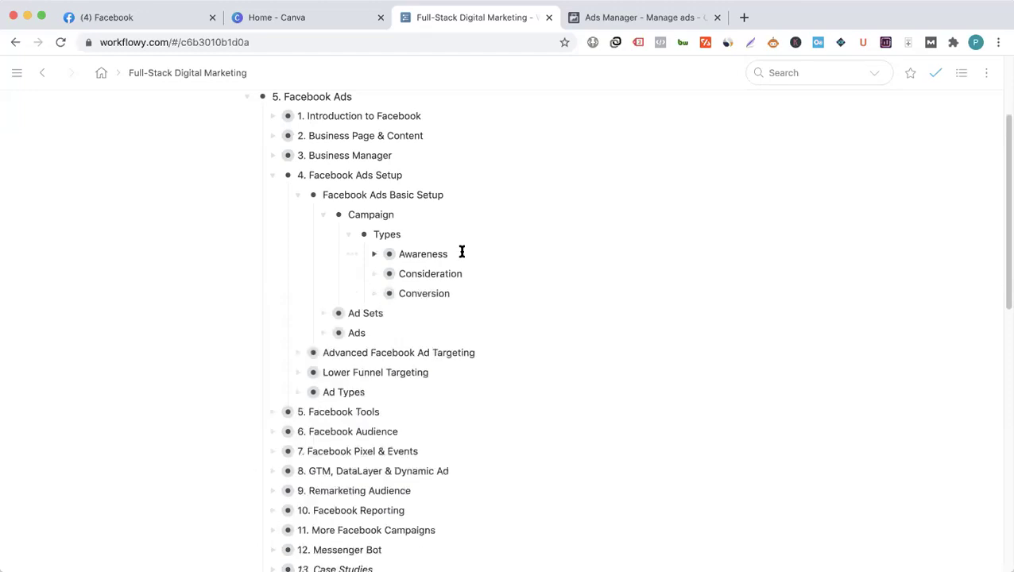
{"action": "left_click", "coordinate": [350, 235]}
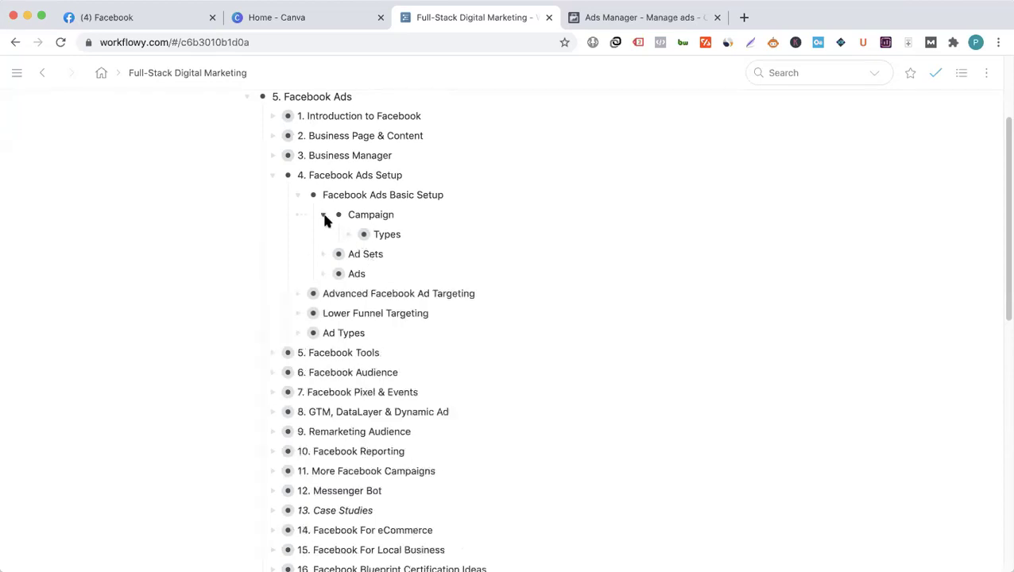
{"action": "left_click", "coordinate": [324, 215]}
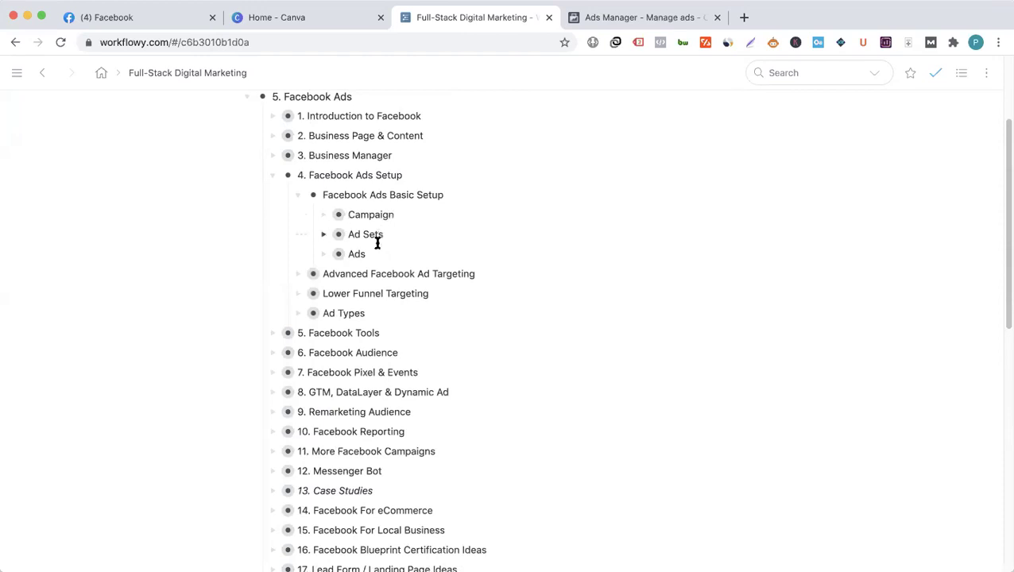
- Expand Campaign and Types again and highlight the Awareness, Consideration and Conversion categories
{"action": "left_click", "coordinate": [323, 216]}
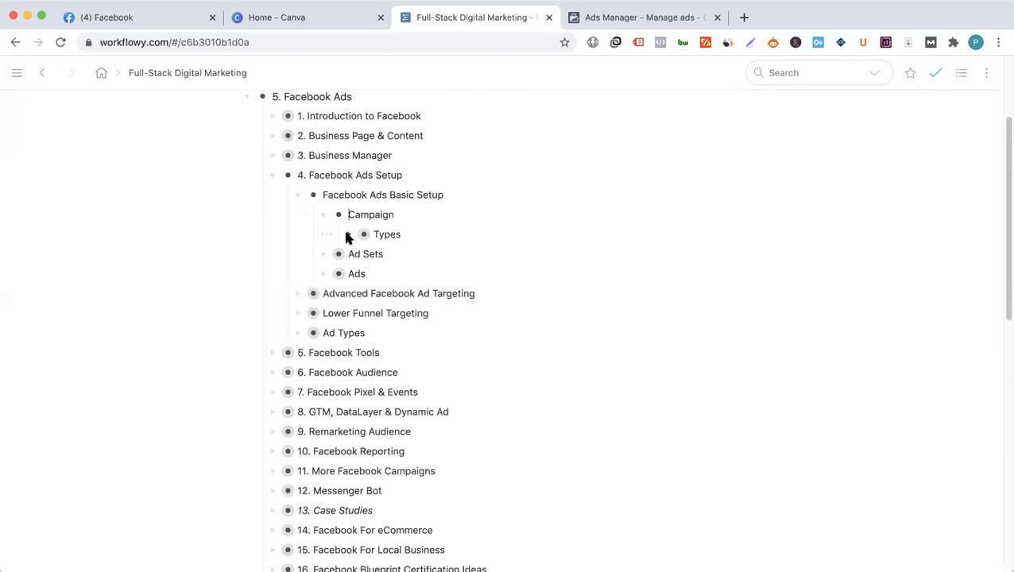
{"action": "left_click", "coordinate": [346, 236]}
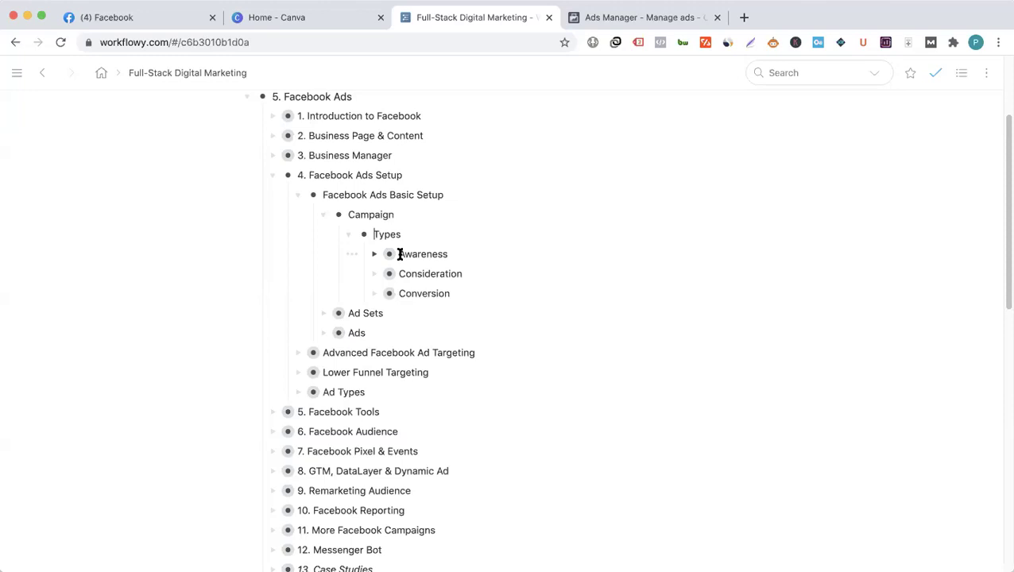
{"action": "left_click_drag", "start_coordinate": [399, 253], "coordinate": [469, 288]}
{"action": "key", "text": "Escape"}
- Expand Awareness, highlight its Brand Awareness (Impression) and Reach objectives, and collapse it again
{"action": "left_click", "coordinate": [373, 255]}
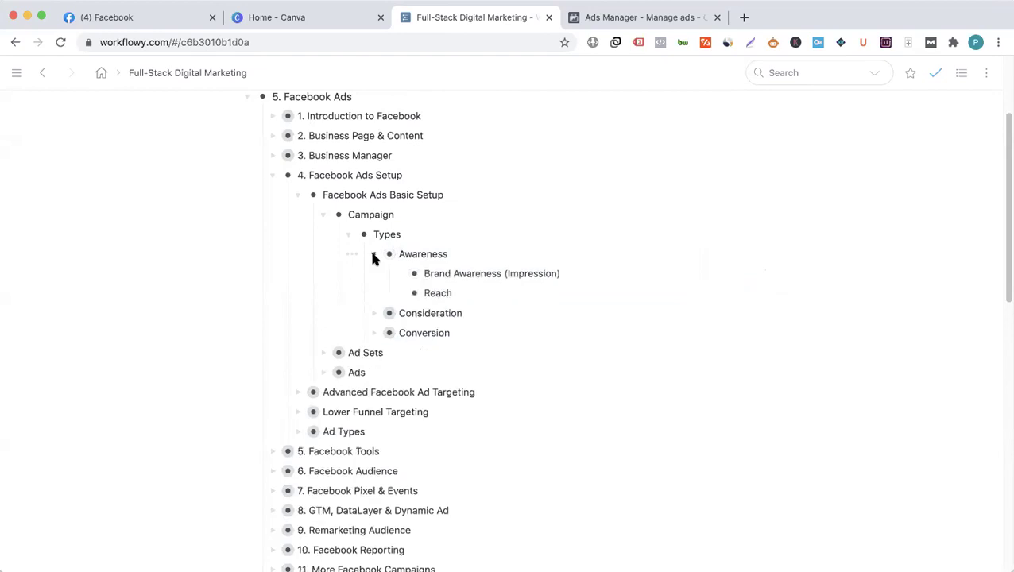
{"action": "left_click_drag", "start_coordinate": [427, 275], "coordinate": [471, 301]}
{"action": "left_click", "coordinate": [462, 292]}
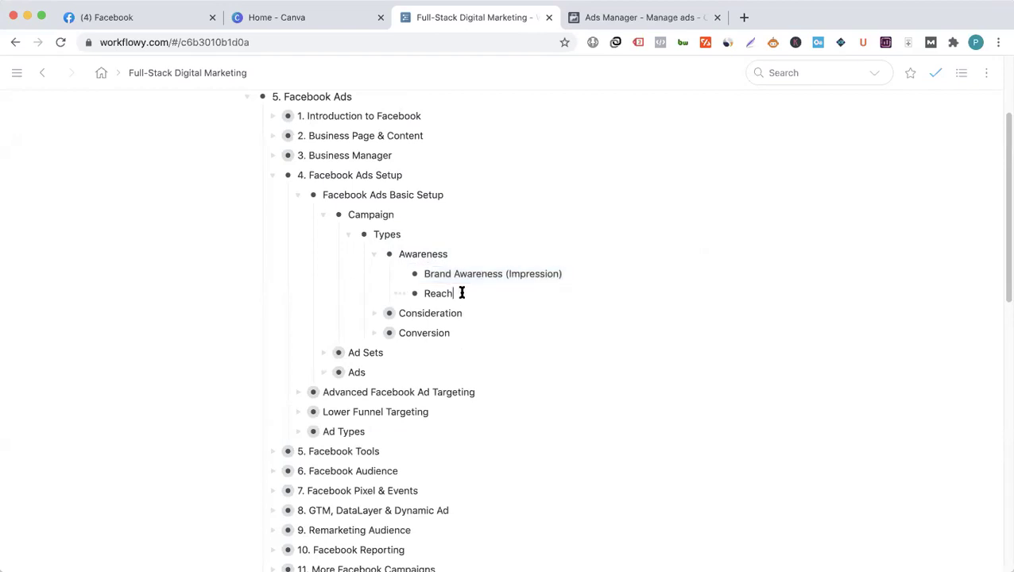
{"action": "double_click", "coordinate": [529, 275]}
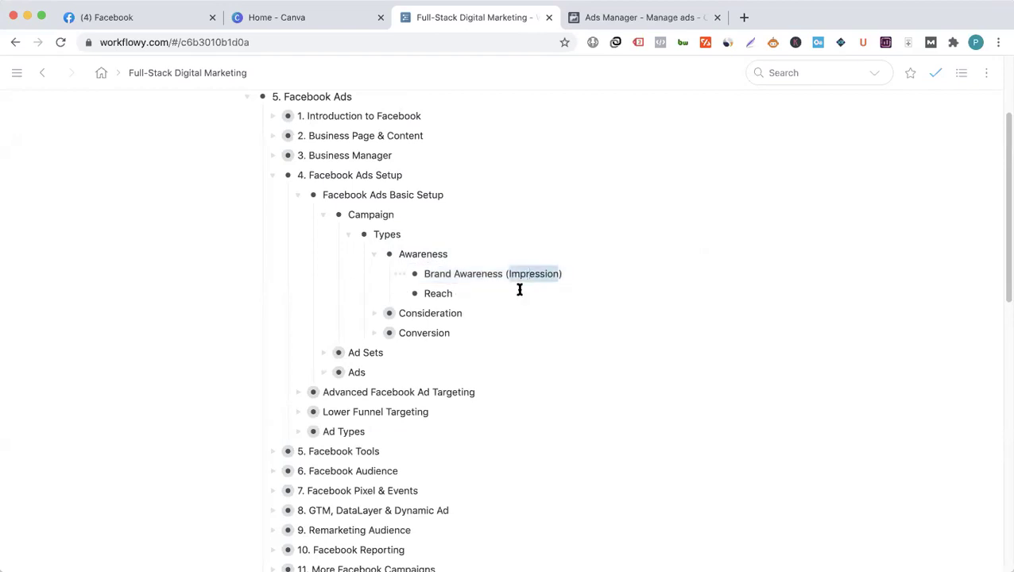
{"action": "left_click", "coordinate": [453, 293]}
{"action": "double_click", "coordinate": [440, 291]}
{"action": "left_click", "coordinate": [438, 292]}
{"action": "left_click", "coordinate": [374, 255]}
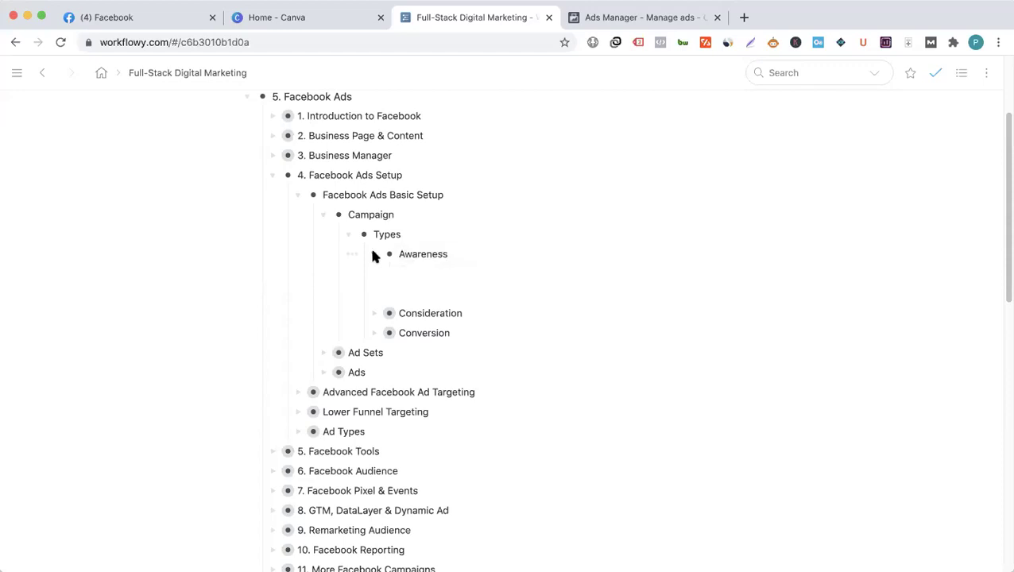
- Expand Consideration, highlight its objectives from Traffic to Messages, and collapse it again
{"action": "left_click", "coordinate": [468, 274]}
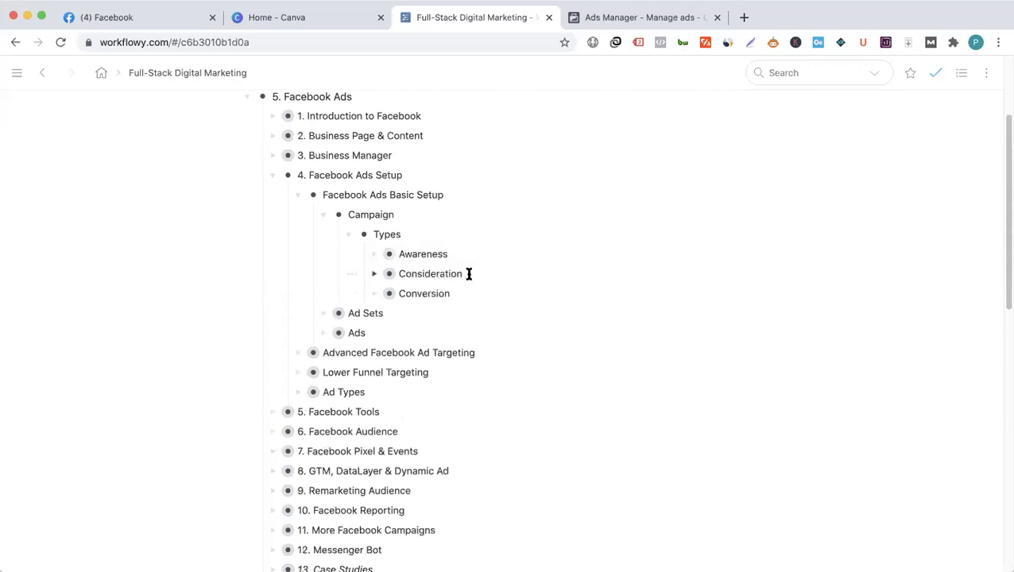
{"action": "left_click", "coordinate": [374, 273]}
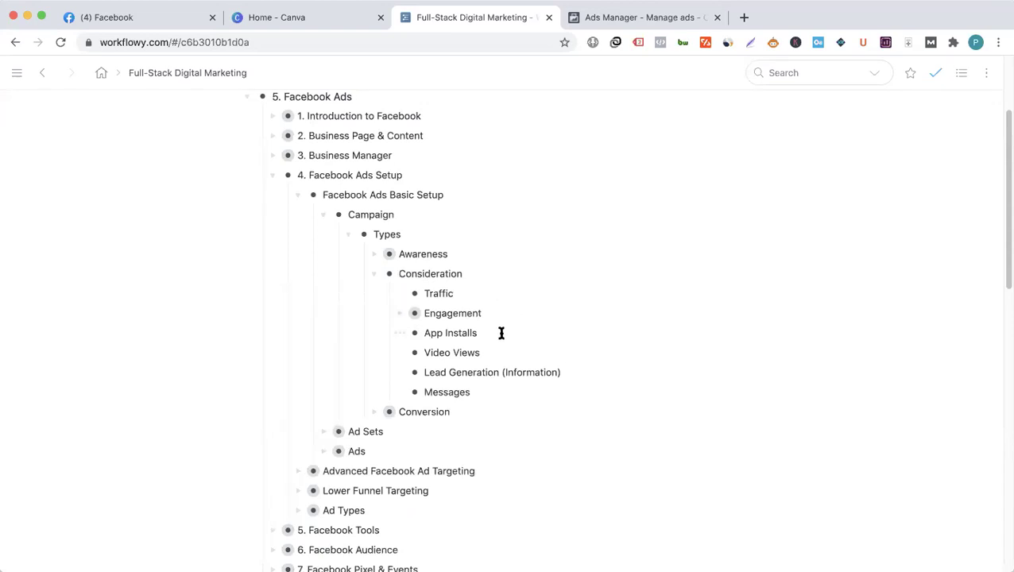
{"action": "left_click_drag", "start_coordinate": [480, 394], "coordinate": [439, 296]}
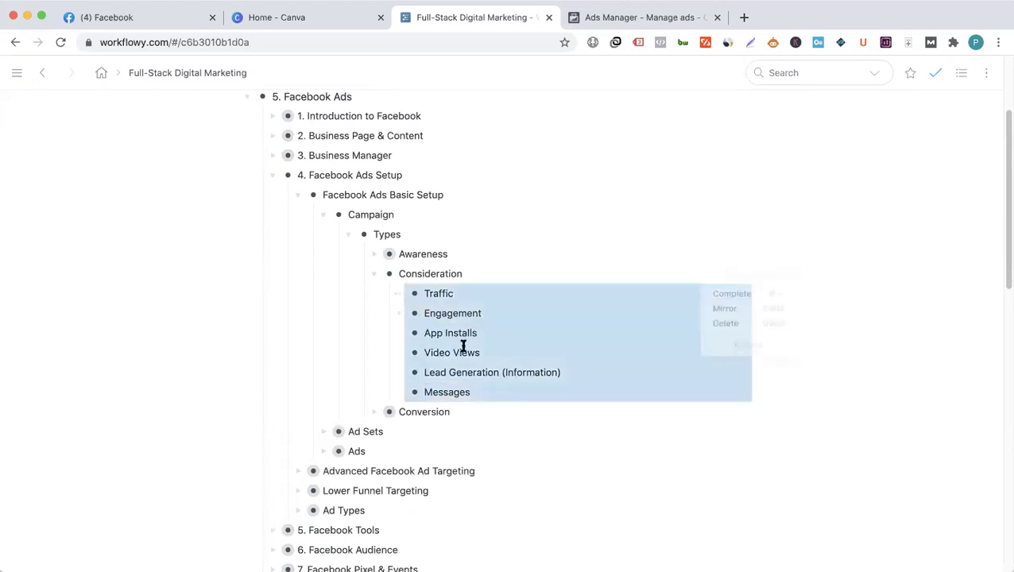
{"action": "left_click", "coordinate": [480, 352]}
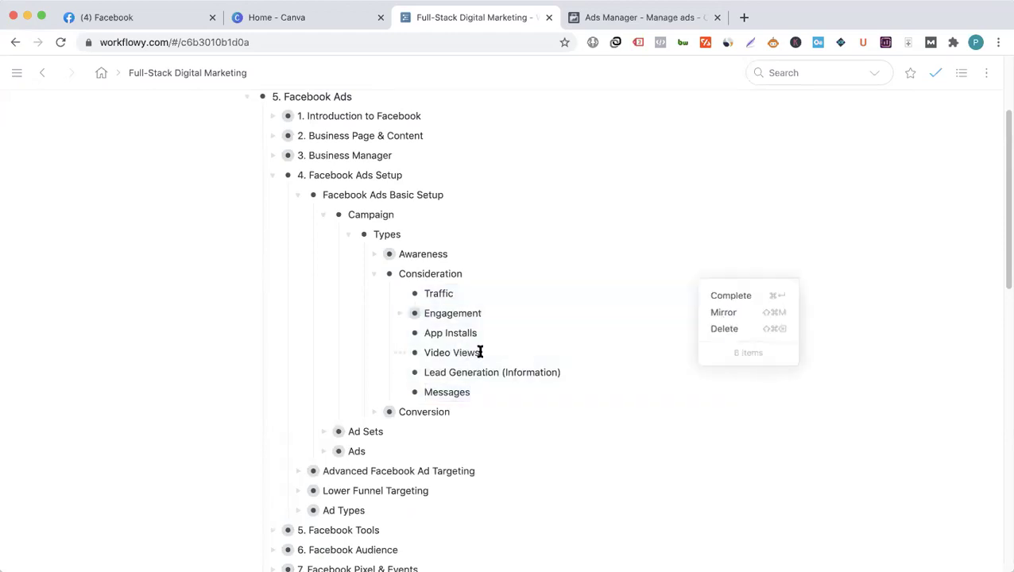
{"action": "left_click_drag", "start_coordinate": [475, 389], "coordinate": [419, 292]}
{"action": "left_click", "coordinate": [450, 350]}
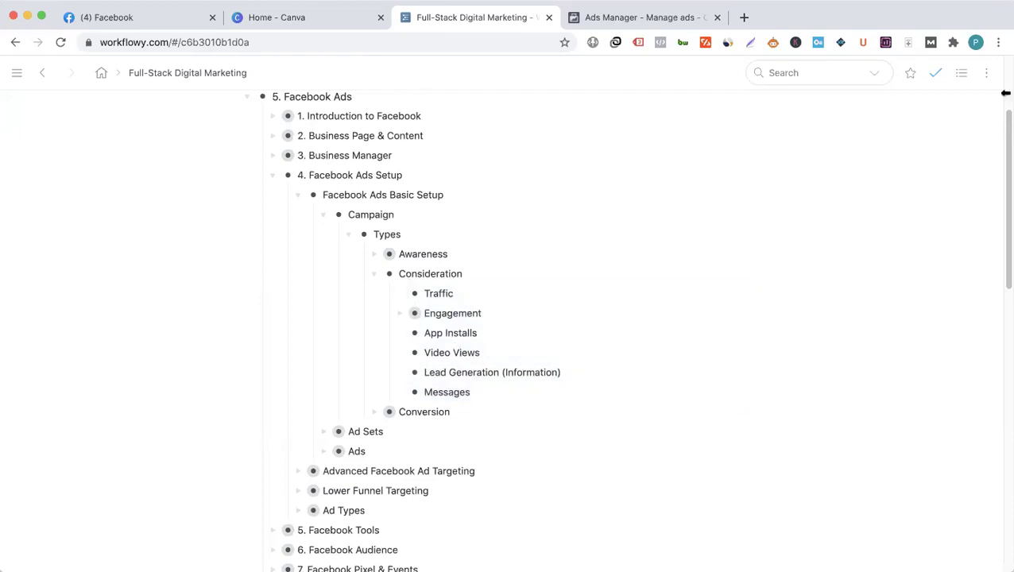
{"action": "left_click", "coordinate": [371, 276]}
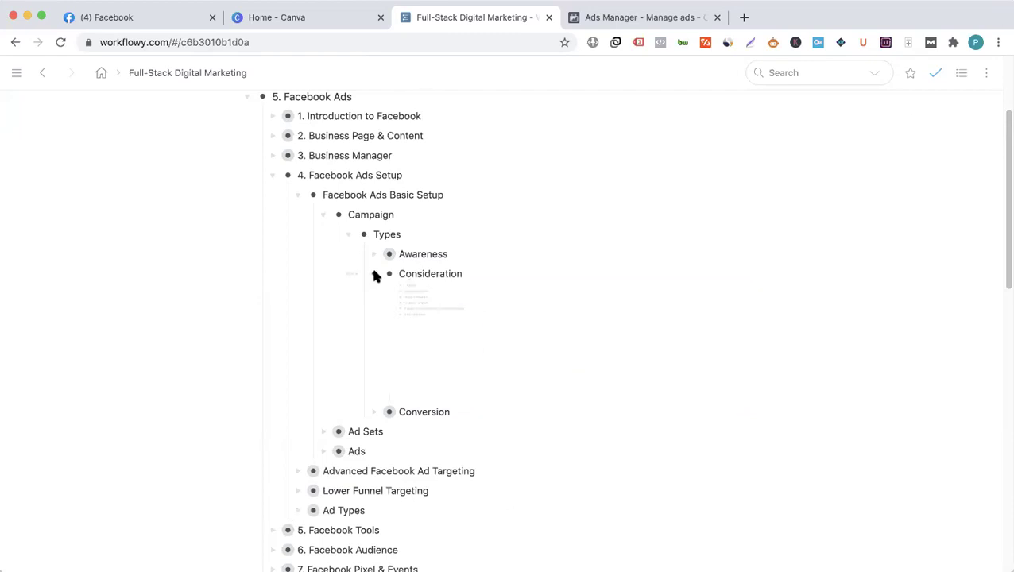
{"action": "left_click", "coordinate": [481, 272]}
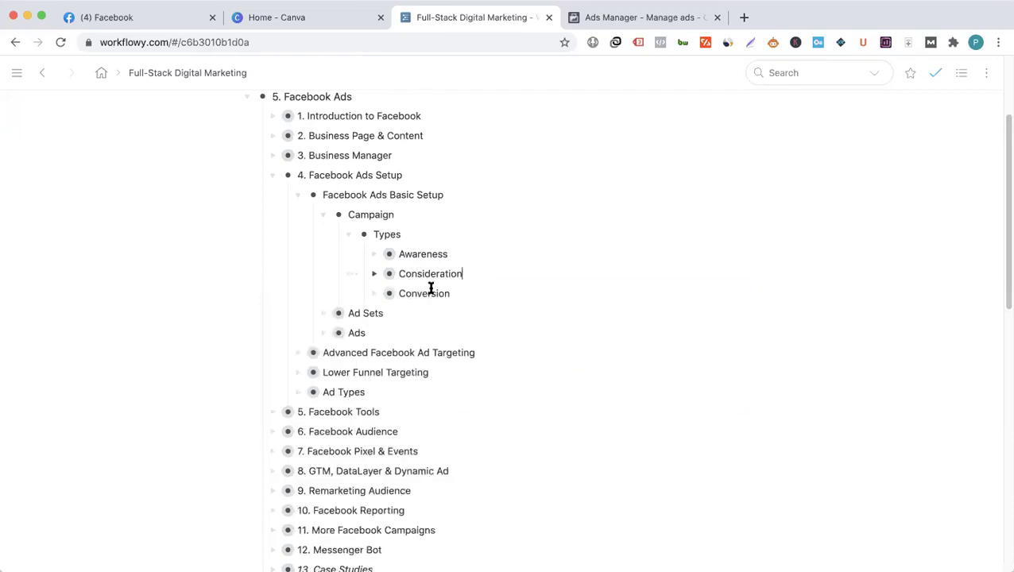
- View the objectives under Conversion and Awareness in turn, and collapse both along with Types and Campaign
{"action": "left_click", "coordinate": [373, 294]}
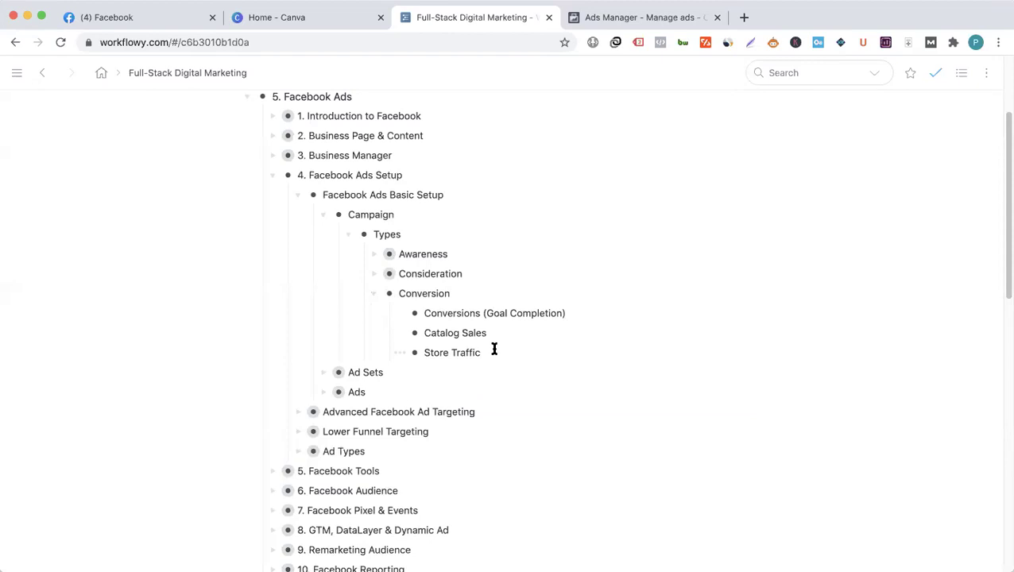
{"action": "left_click", "coordinate": [374, 294]}
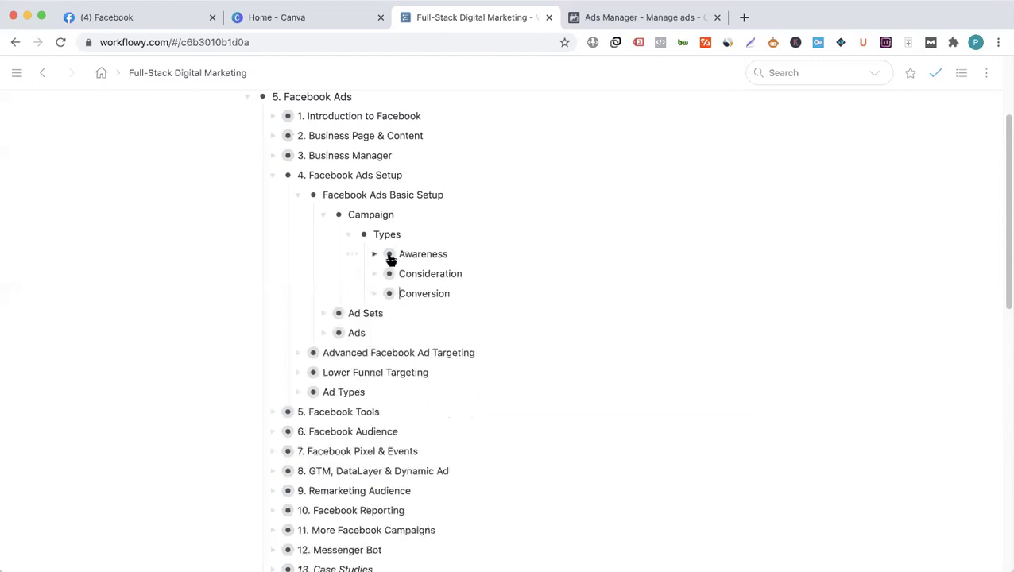
{"action": "left_click", "coordinate": [372, 254]}
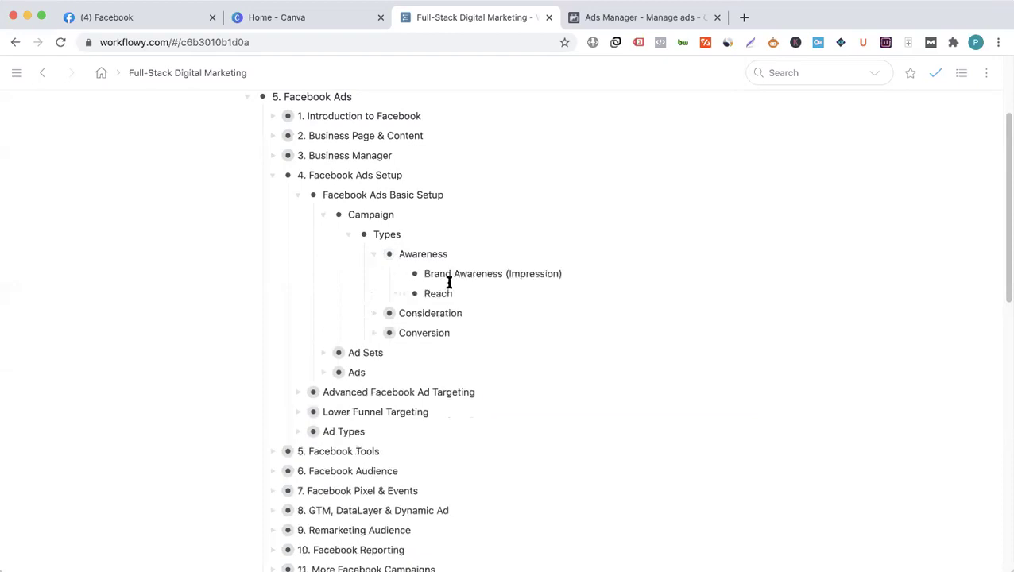
{"action": "left_click", "coordinate": [373, 253]}
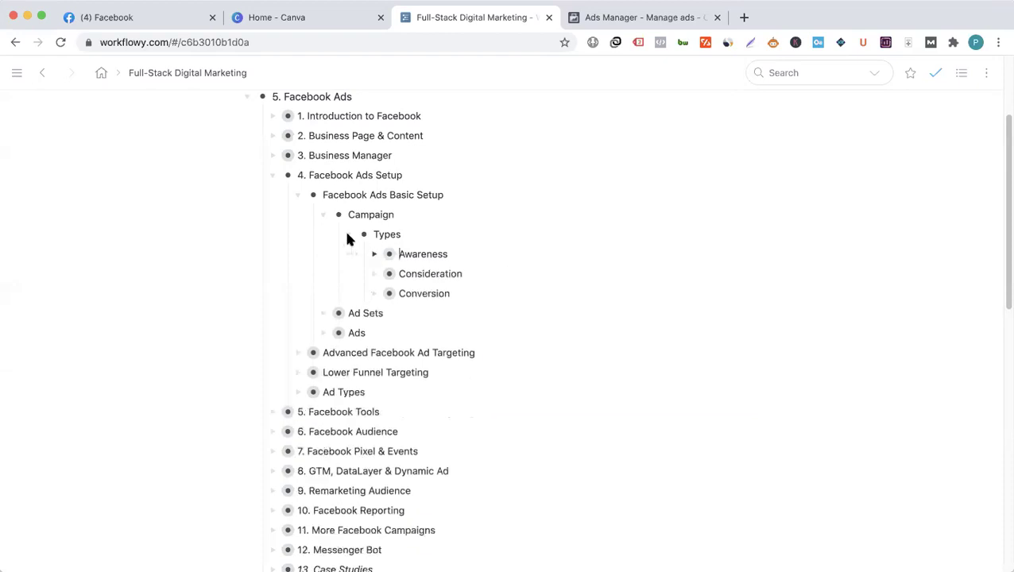
{"action": "left_click", "coordinate": [348, 236]}
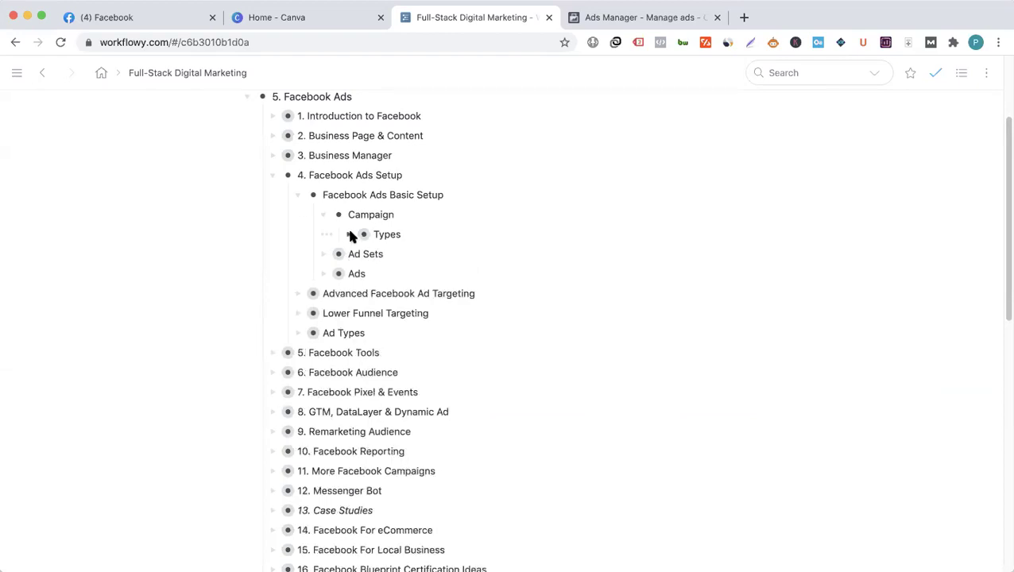
{"action": "left_click", "coordinate": [322, 218]}
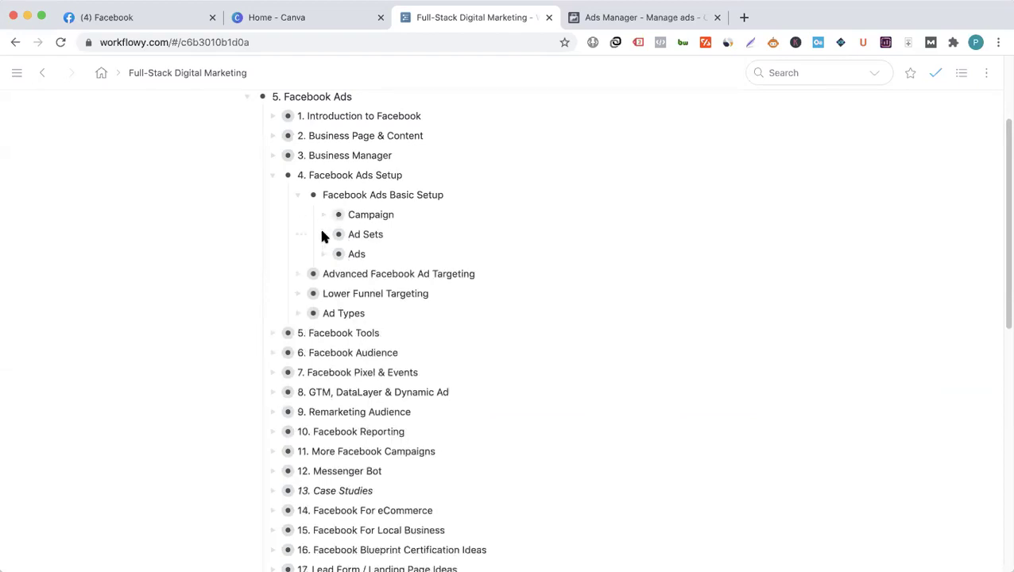
- Expand Ad Sets and collapse Audience and Placements so that only its three main sections are listed
{"action": "left_click", "coordinate": [322, 234]}
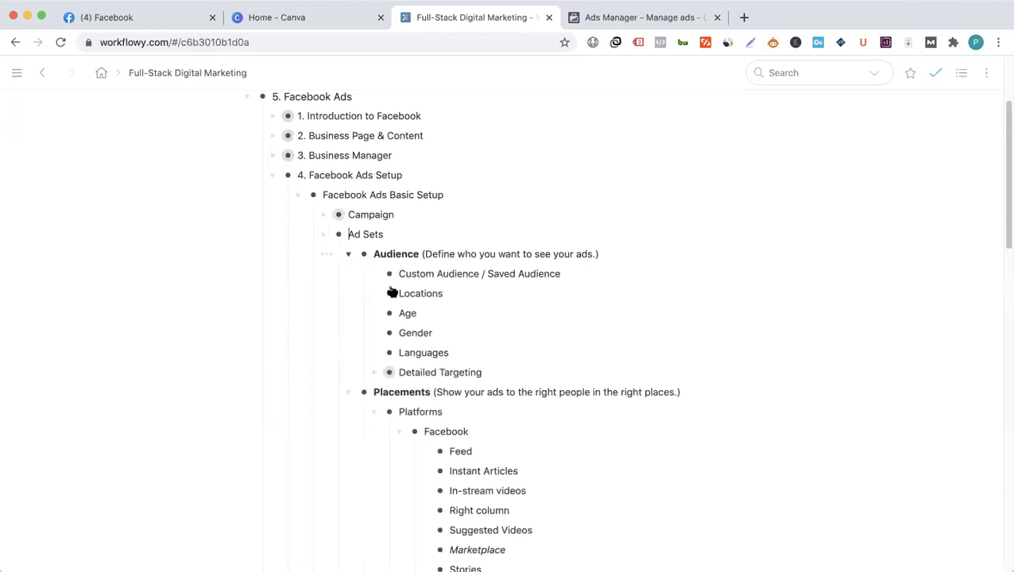
{"action": "left_click", "coordinate": [348, 253]}
{"action": "left_click", "coordinate": [348, 273]}
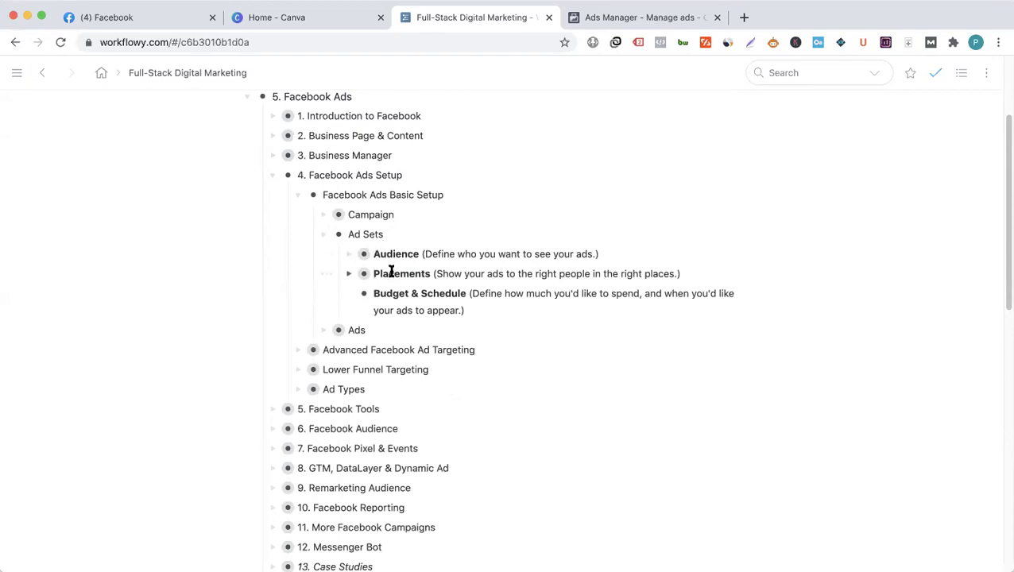
{"action": "left_click_drag", "start_coordinate": [347, 234], "coordinate": [385, 279]}
{"action": "left_click", "coordinate": [446, 273]}
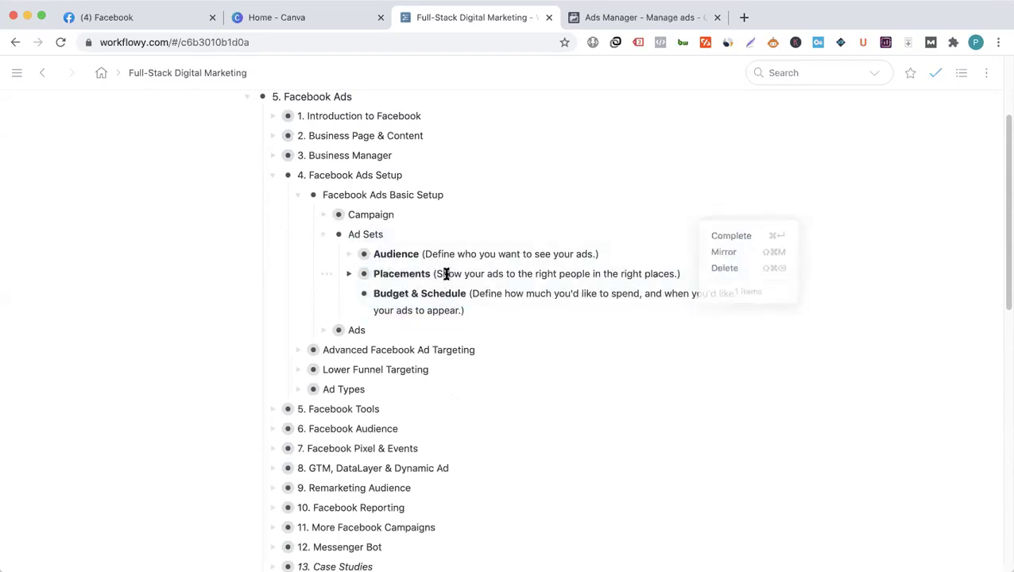
- Expand Audience under Ad Sets and go through its targeting items, including Locations and Age
{"action": "left_click", "coordinate": [349, 255]}
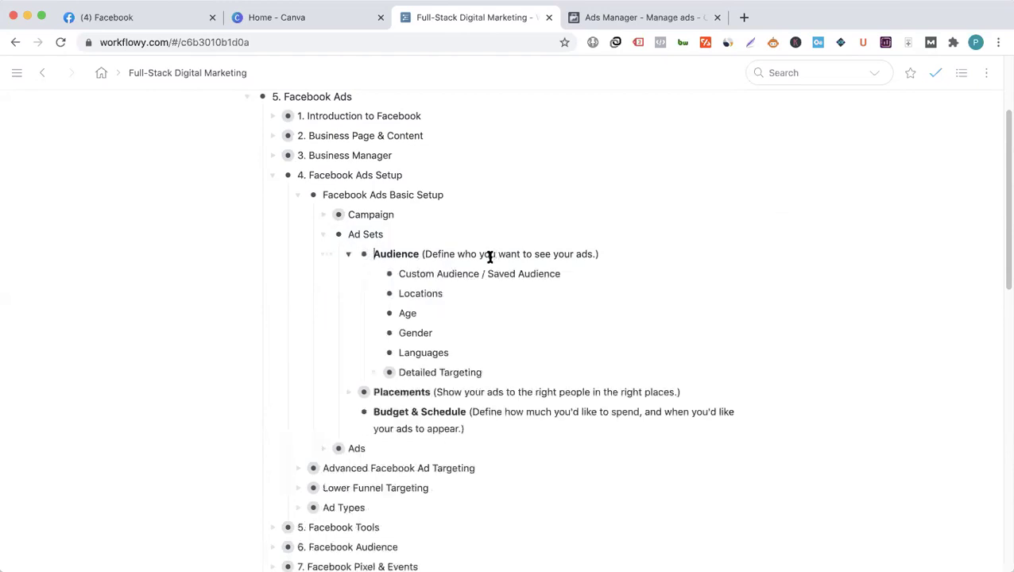
{"action": "scroll", "coordinate": [445, 253], "scroll_direction": "down", "scroll_amount": 1}
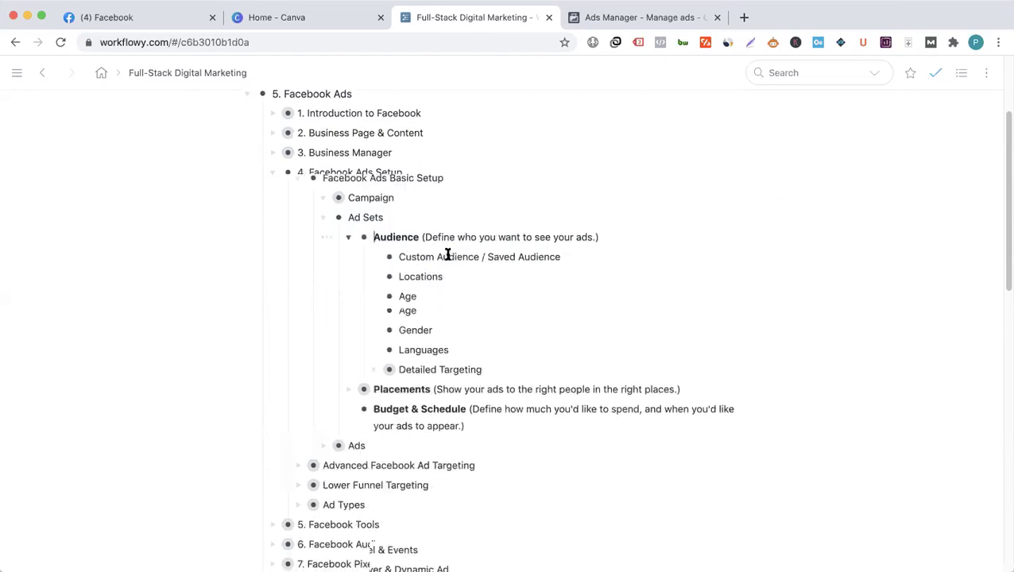
{"action": "scroll", "coordinate": [459, 248], "scroll_direction": "down", "scroll_amount": 3}
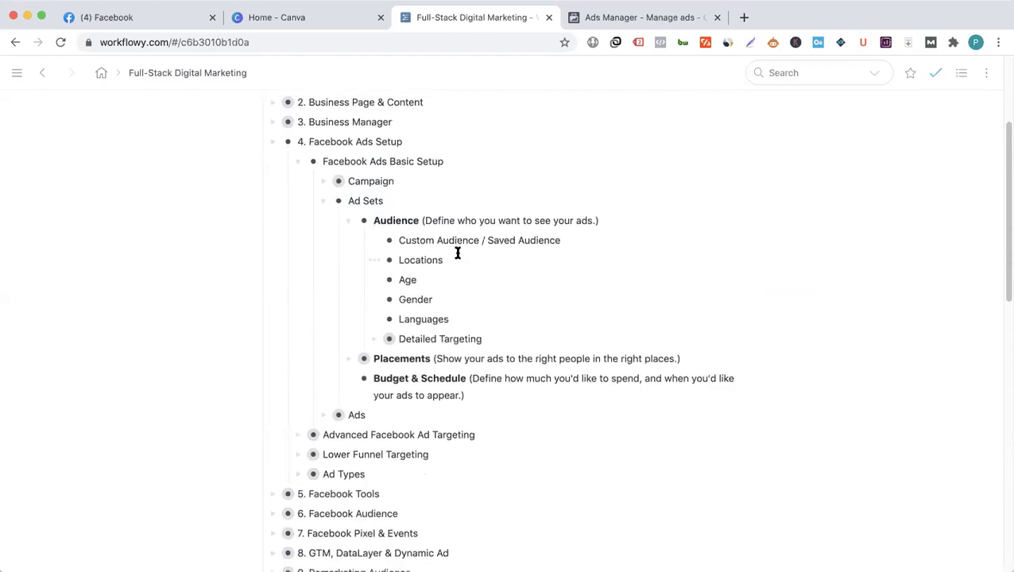
{"action": "double_click", "coordinate": [427, 227]}
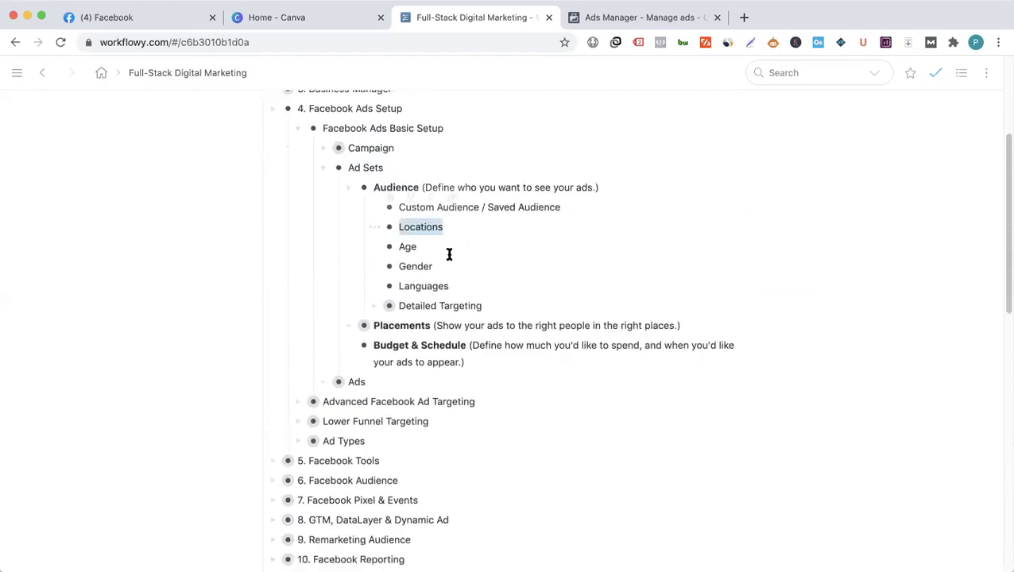
{"action": "left_click", "coordinate": [407, 246]}
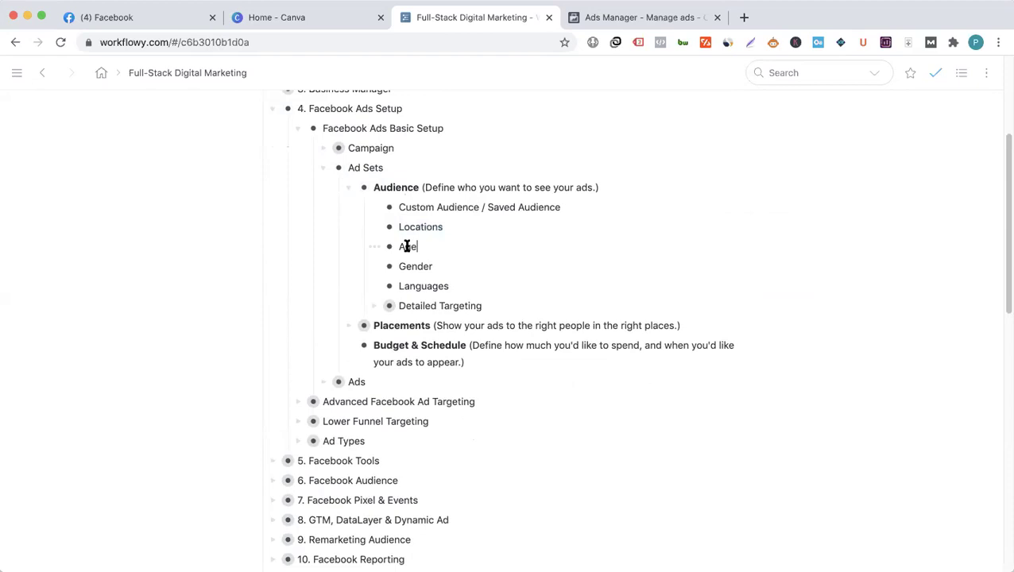
- Review the Audience items under Ad Sets, including the Detailed Targeting sub-items, and collapse the Audience section of the outline
{"action": "left_click", "coordinate": [422, 286]}
{"action": "left_click", "coordinate": [374, 306]}
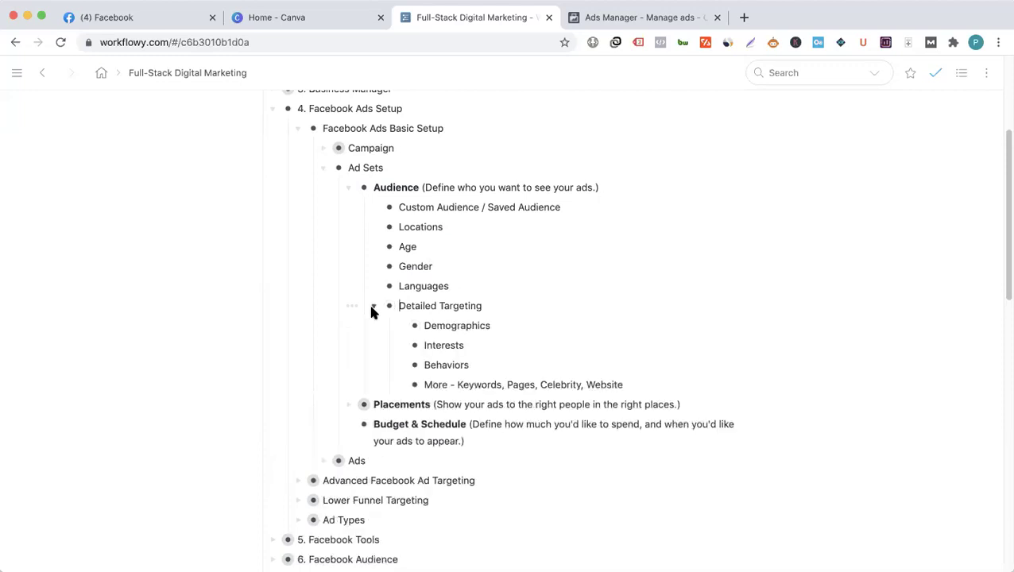
{"action": "scroll", "coordinate": [371, 310], "scroll_direction": "down", "scroll_amount": 2}
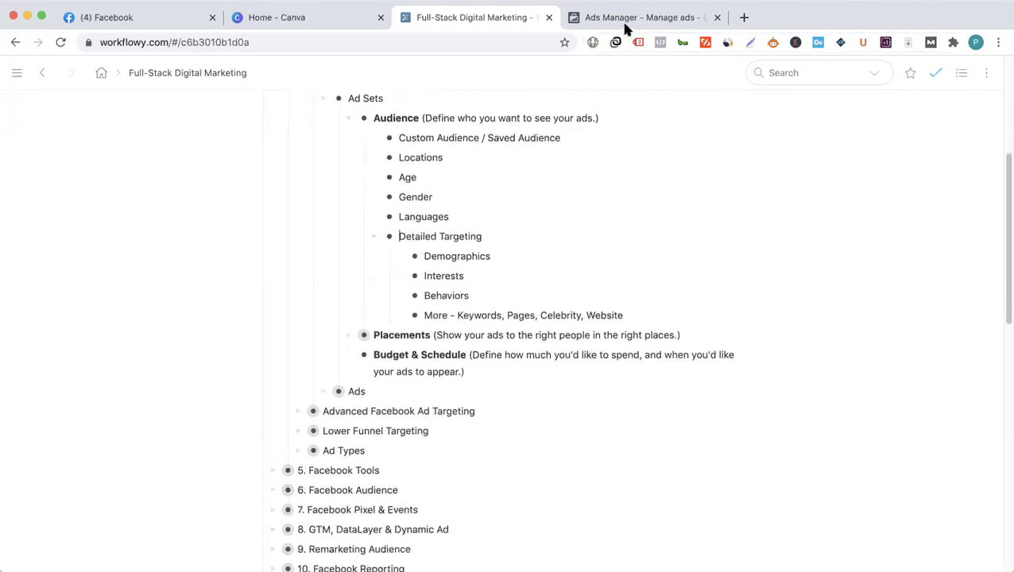
{"action": "double_click", "coordinate": [445, 256]}
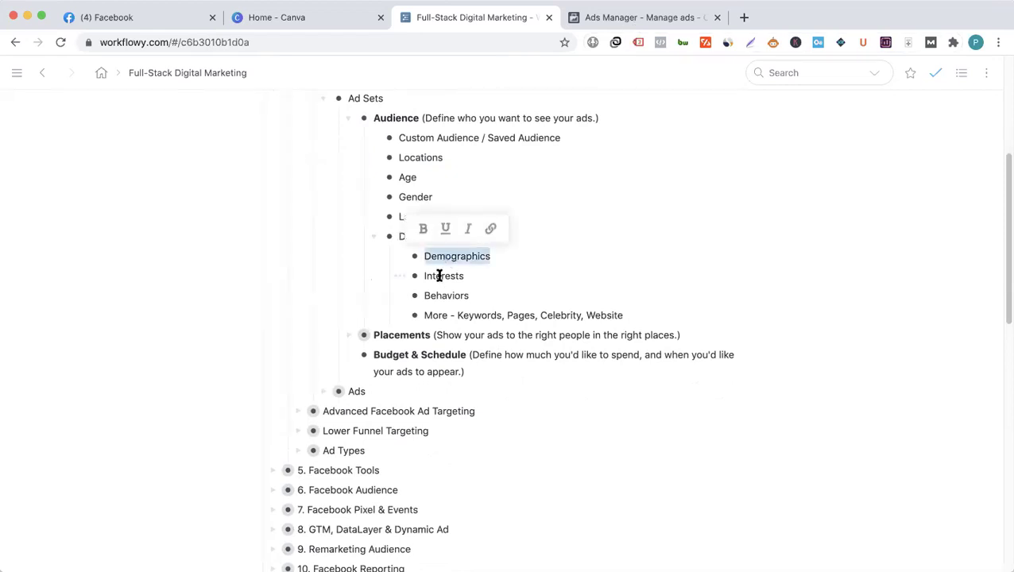
{"action": "double_click", "coordinate": [440, 276]}
{"action": "left_click", "coordinate": [431, 295]}
{"action": "double_click", "coordinate": [435, 296]}
{"action": "left_click", "coordinate": [442, 315]}
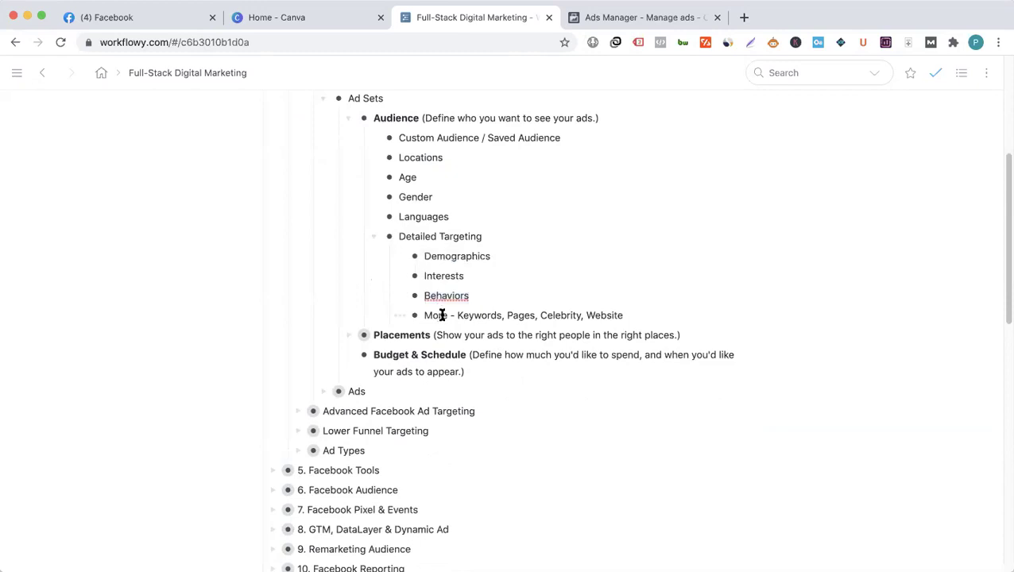
{"action": "left_click_drag", "start_coordinate": [456, 315], "coordinate": [640, 308]}
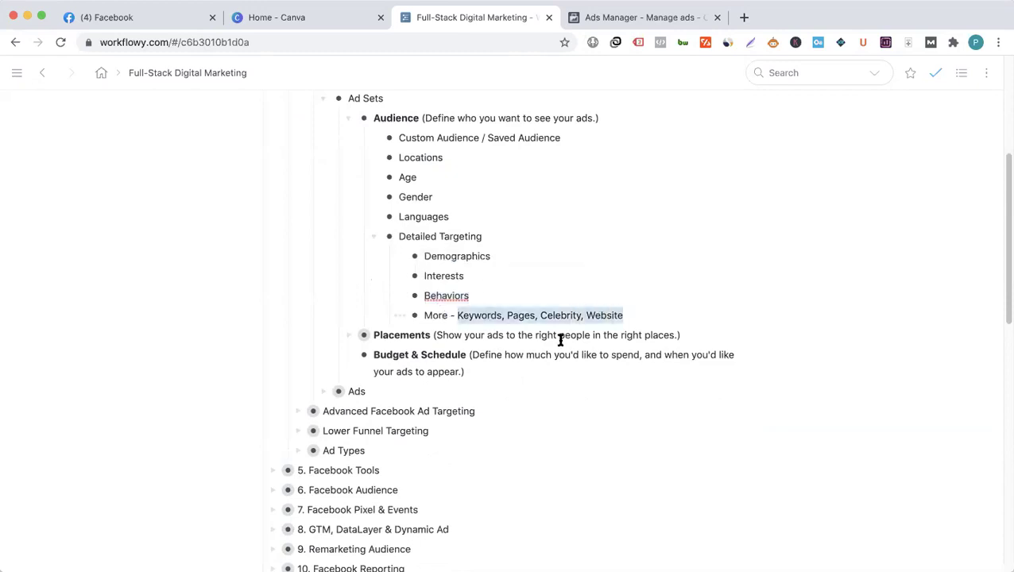
{"action": "left_click", "coordinate": [376, 238]}
{"action": "scroll", "coordinate": [350, 183], "scroll_direction": "up", "scroll_amount": 1}
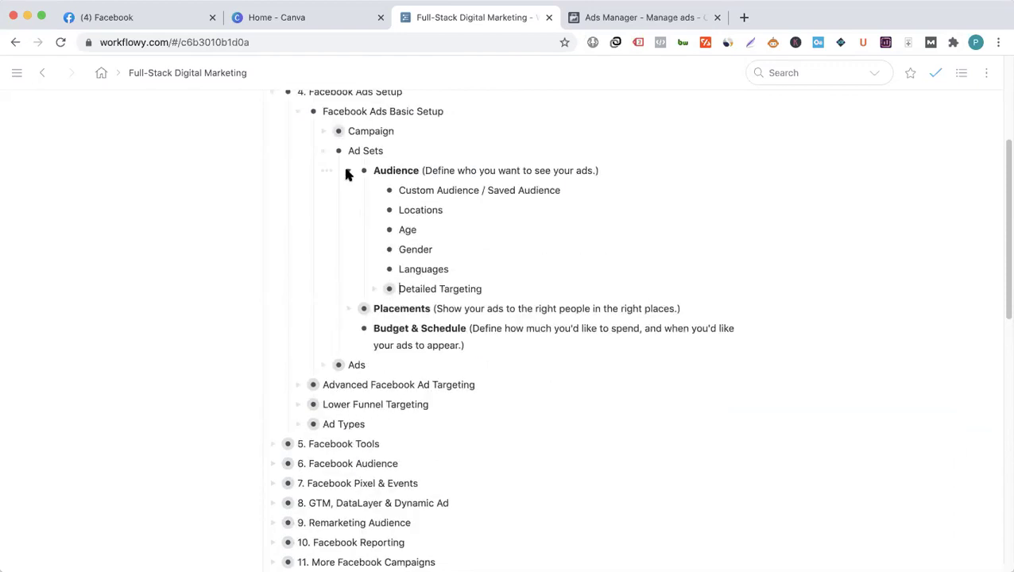
{"action": "left_click", "coordinate": [347, 171]}
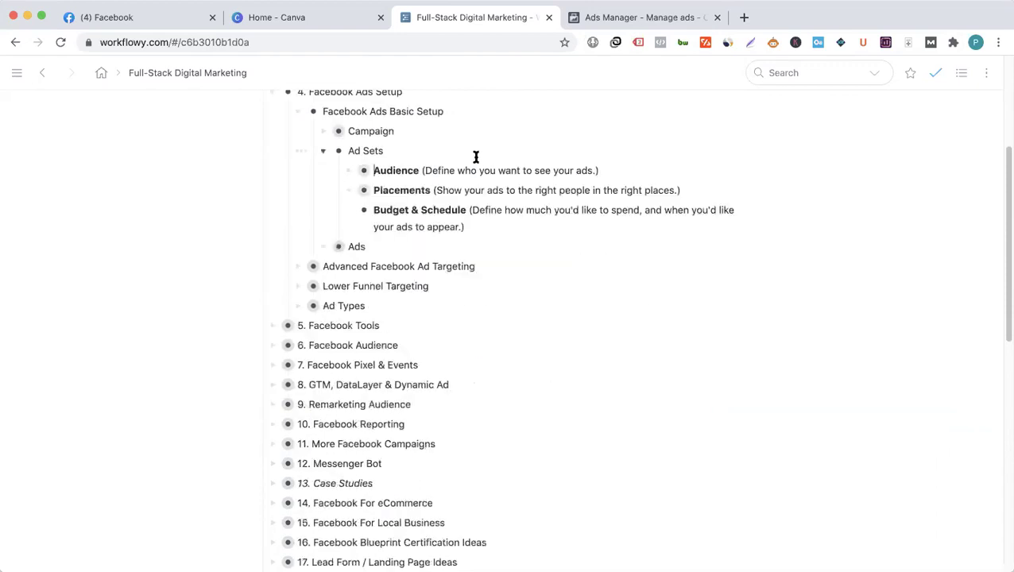
- Review the Placements section and its Facebook platform placements, and collapse Placements and Ad Sets in the outline
{"action": "left_click", "coordinate": [348, 191]}
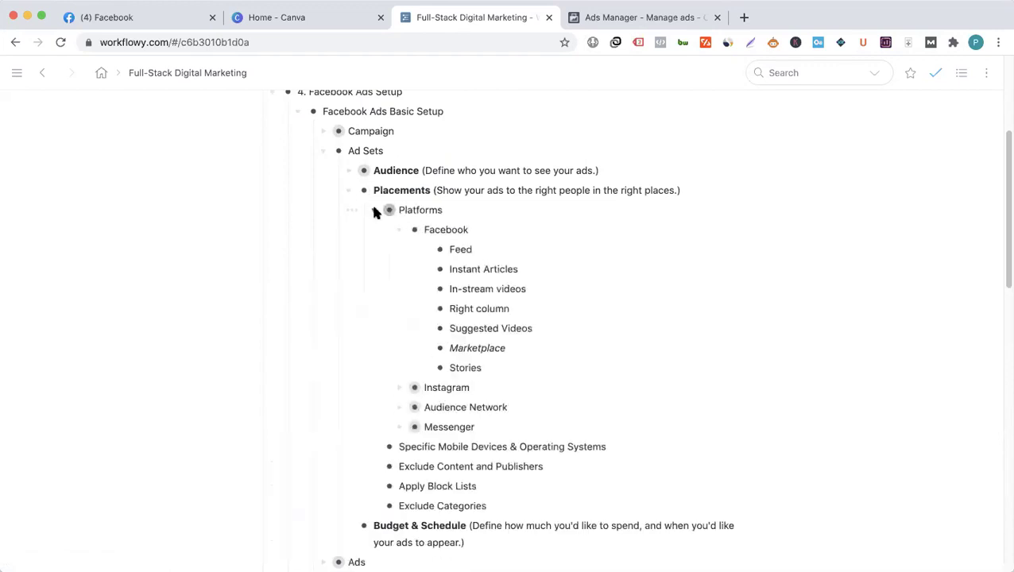
{"action": "left_click", "coordinate": [399, 230]}
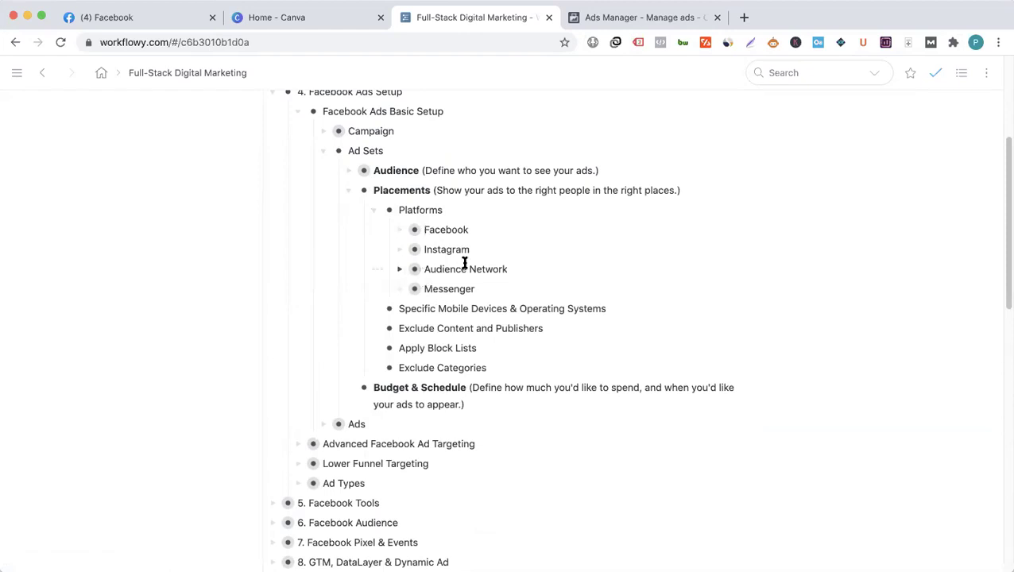
{"action": "left_click", "coordinate": [401, 231]}
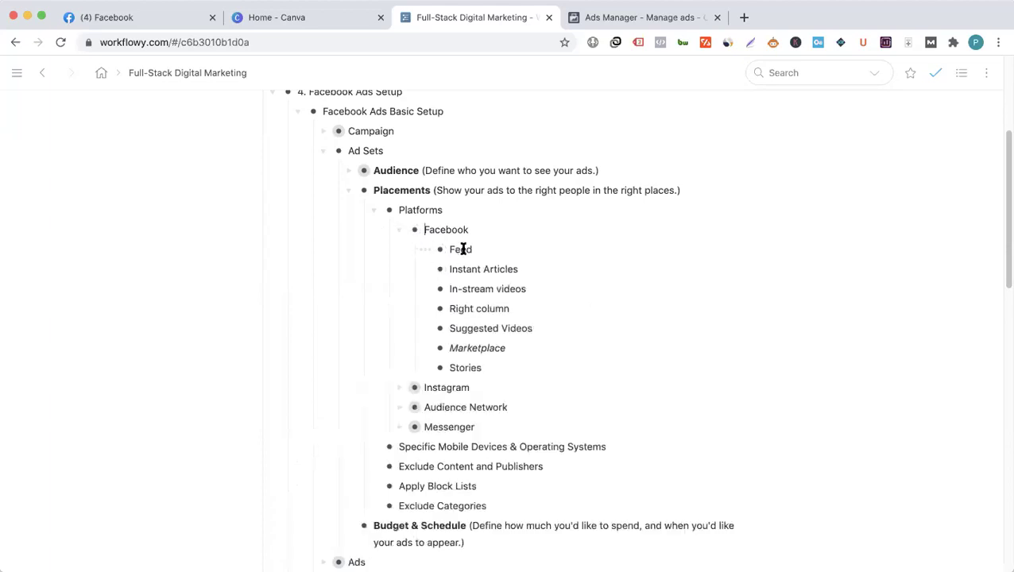
{"action": "left_click", "coordinate": [399, 232]}
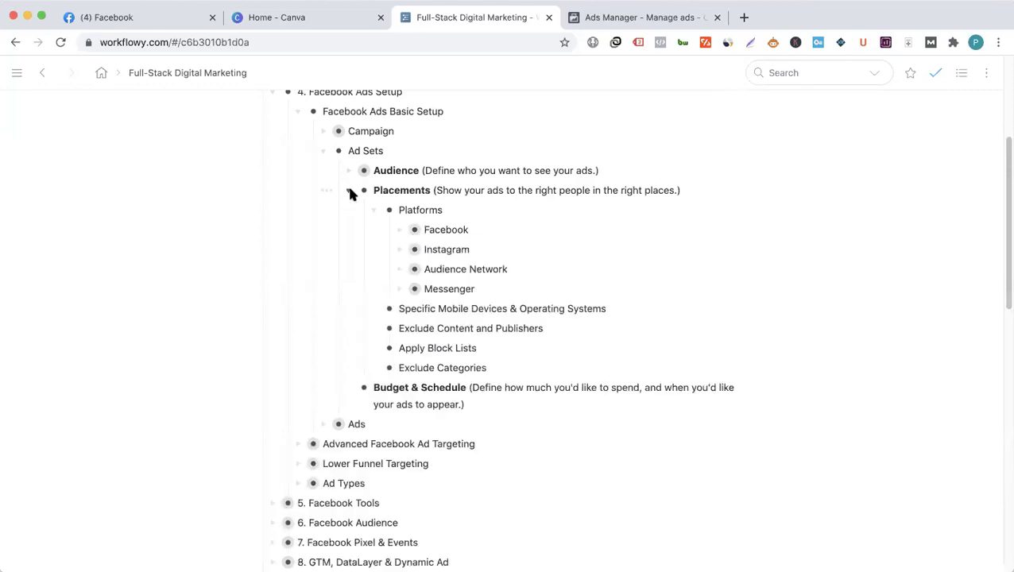
{"action": "left_click", "coordinate": [350, 192]}
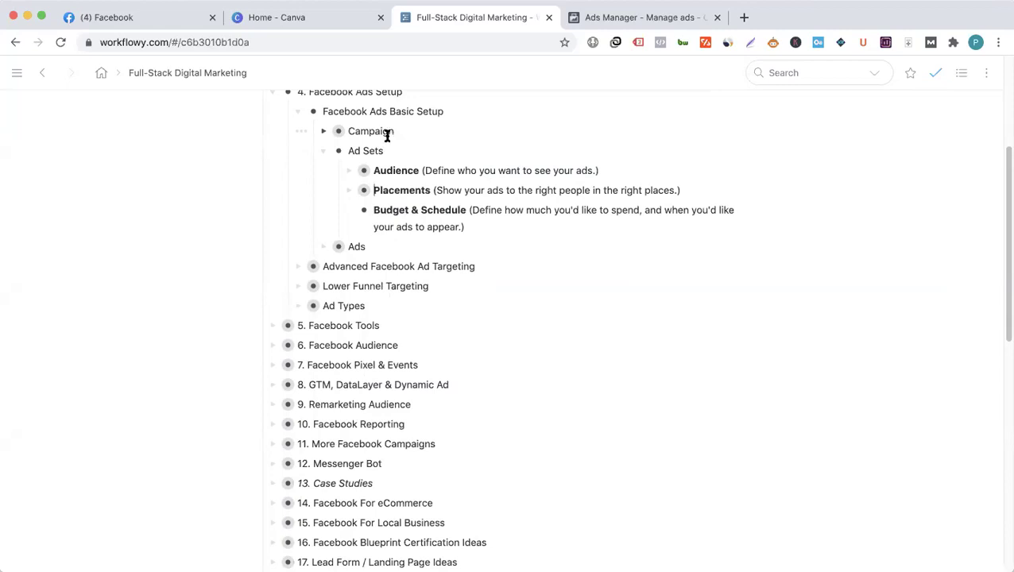
{"action": "left_click", "coordinate": [322, 151]}
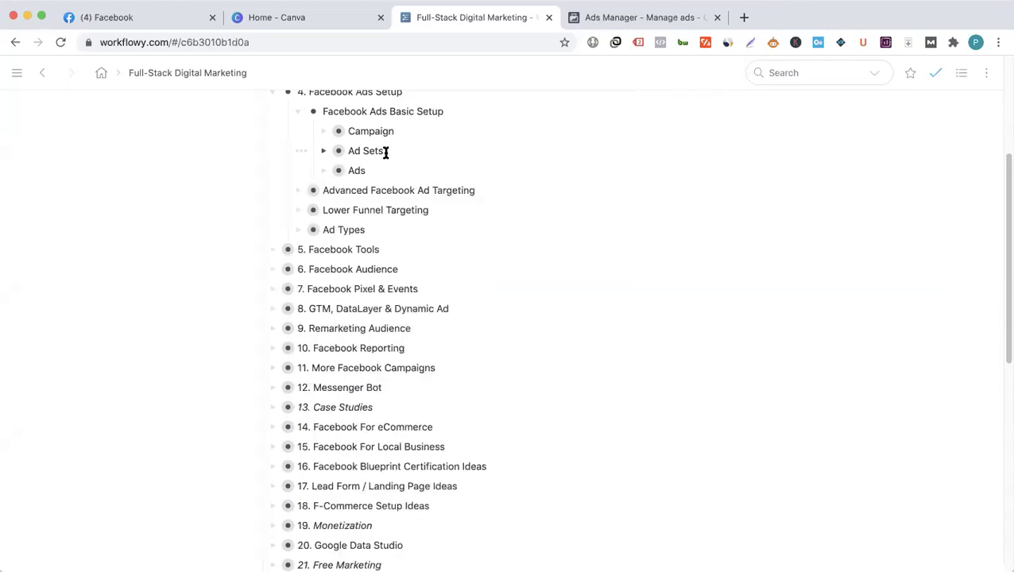
- Review the Ads items in the outline, and collapse Ads and the Facebook Ads Basic Setup section
{"action": "left_click", "coordinate": [323, 170]}
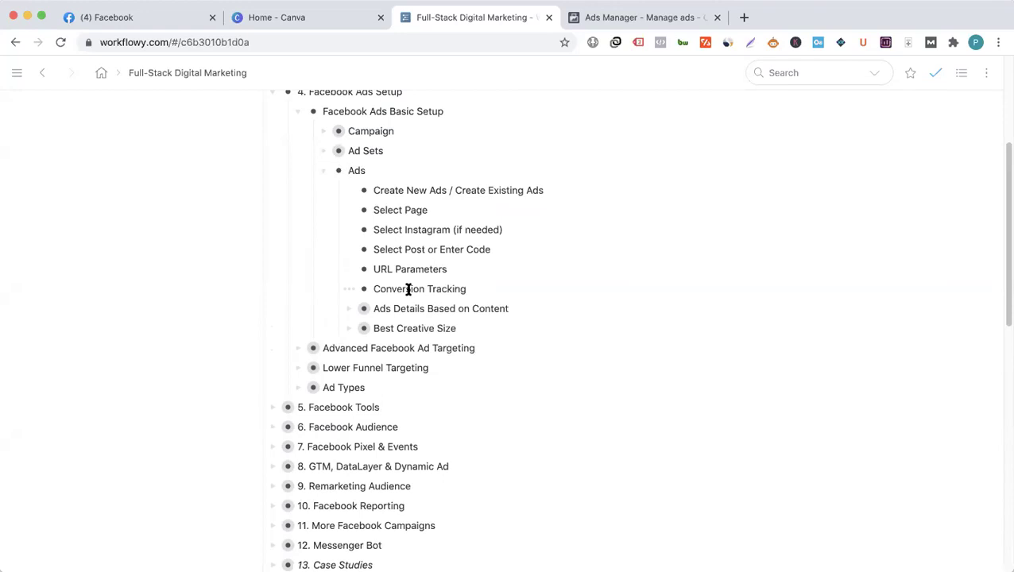
{"action": "left_click", "coordinate": [437, 230]}
{"action": "left_click", "coordinate": [324, 173]}
{"action": "scroll", "coordinate": [406, 227], "scroll_direction": "up", "scroll_amount": 1}
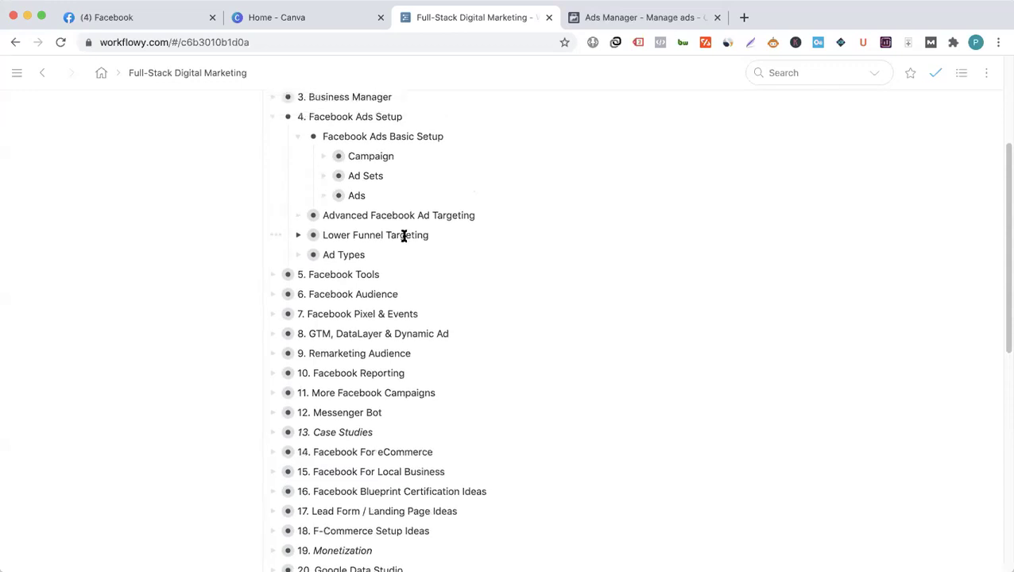
{"action": "scroll", "coordinate": [404, 236], "scroll_direction": "up", "scroll_amount": 2}
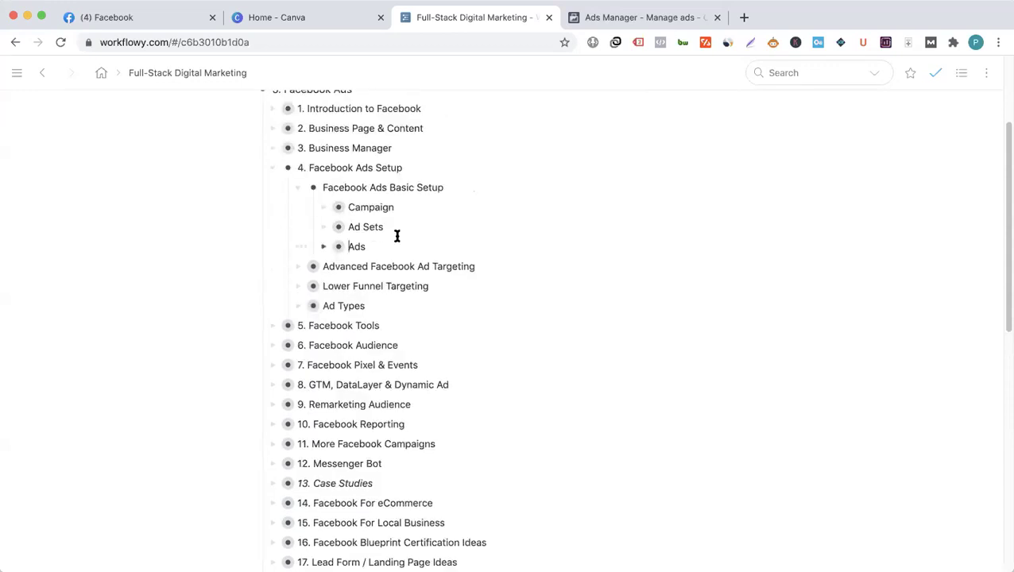
{"action": "left_click", "coordinate": [297, 188]}
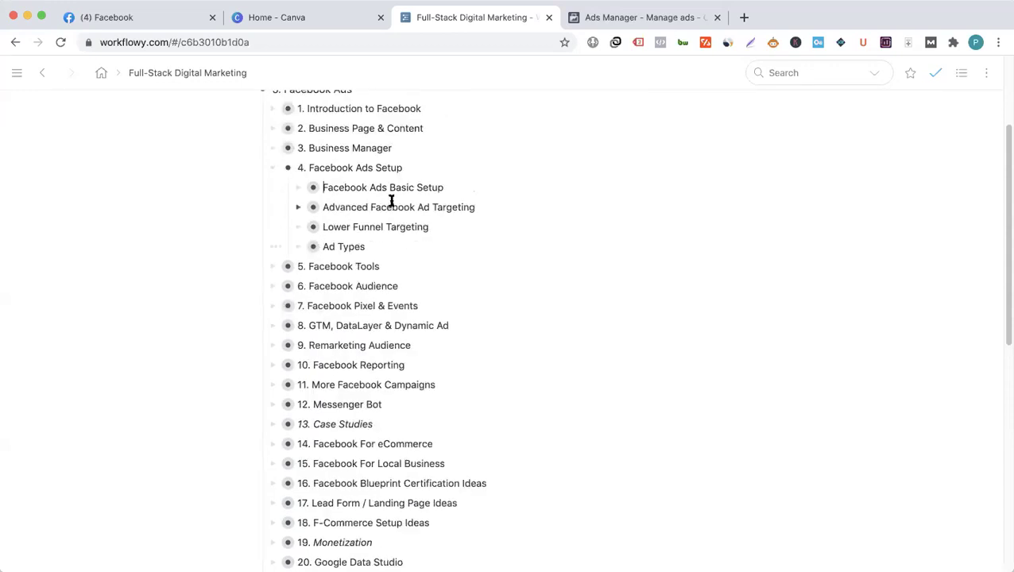
- Switch to Ads Manager and go to the ad accounts list in Business settings
{"action": "left_click", "coordinate": [635, 23]}
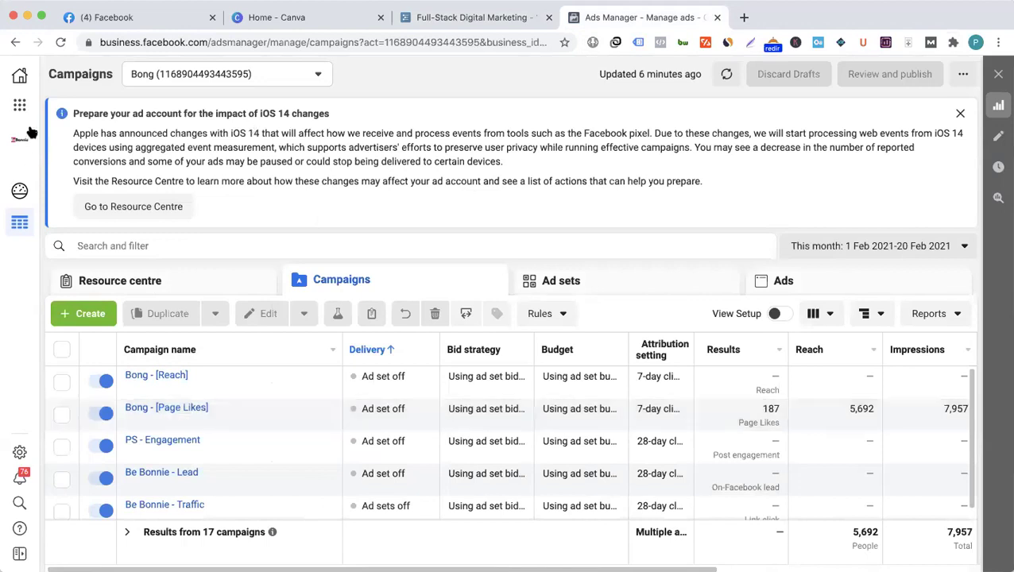
{"action": "left_click", "coordinate": [19, 105]}
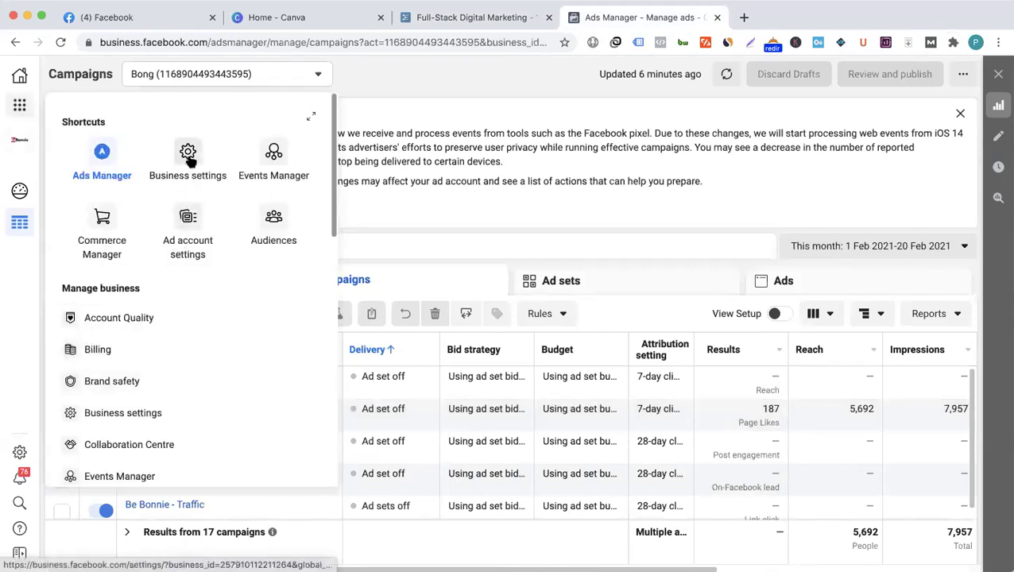
{"action": "left_click", "coordinate": [187, 154]}
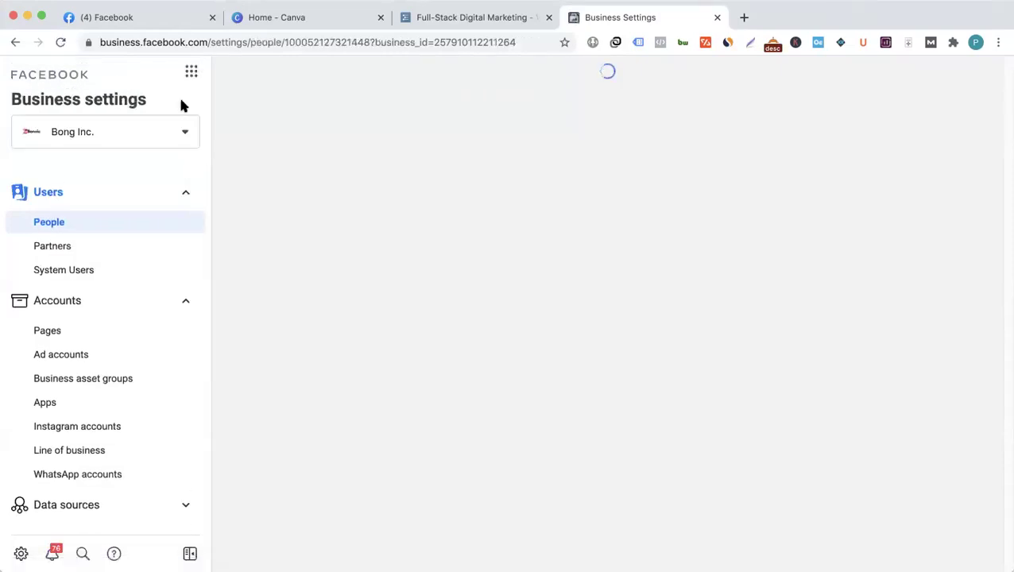
{"action": "left_click", "coordinate": [192, 74]}
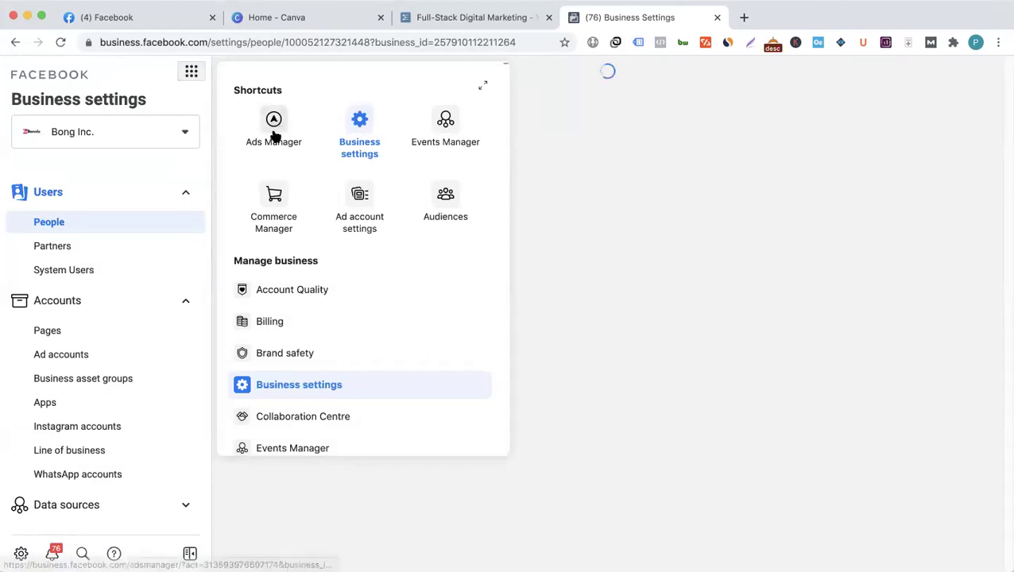
{"action": "left_click", "coordinate": [103, 360]}
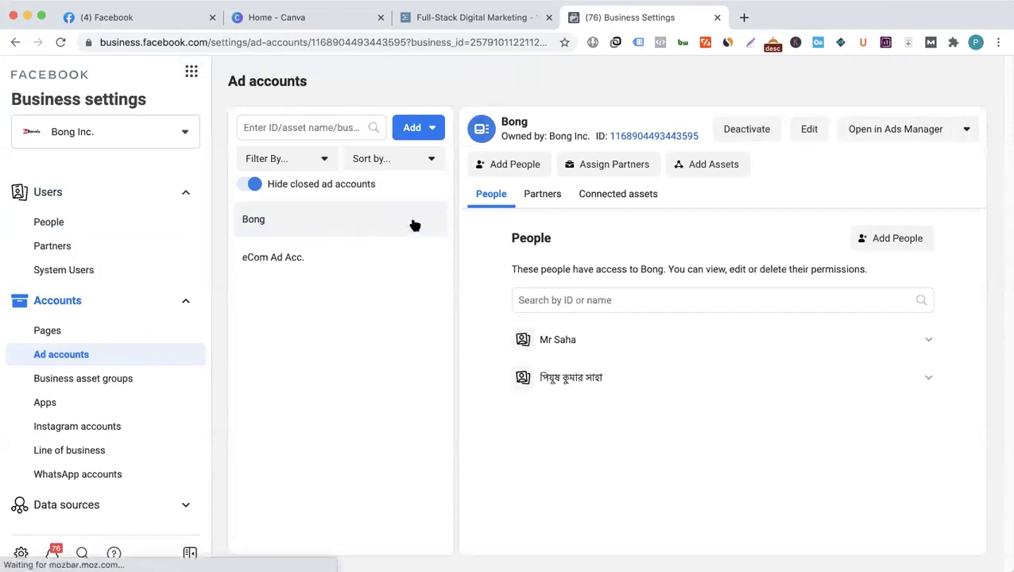
- Open the Bong ad account in Ads Manager and close the Business settings page
{"action": "left_click", "coordinate": [893, 135]}
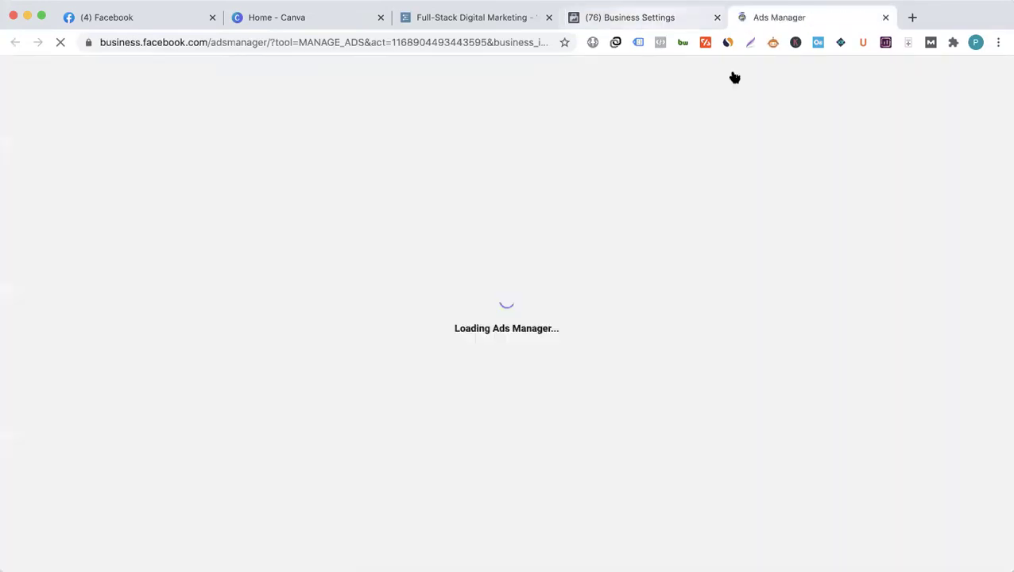
{"action": "key", "text": "ctrl+shift+Tab"}
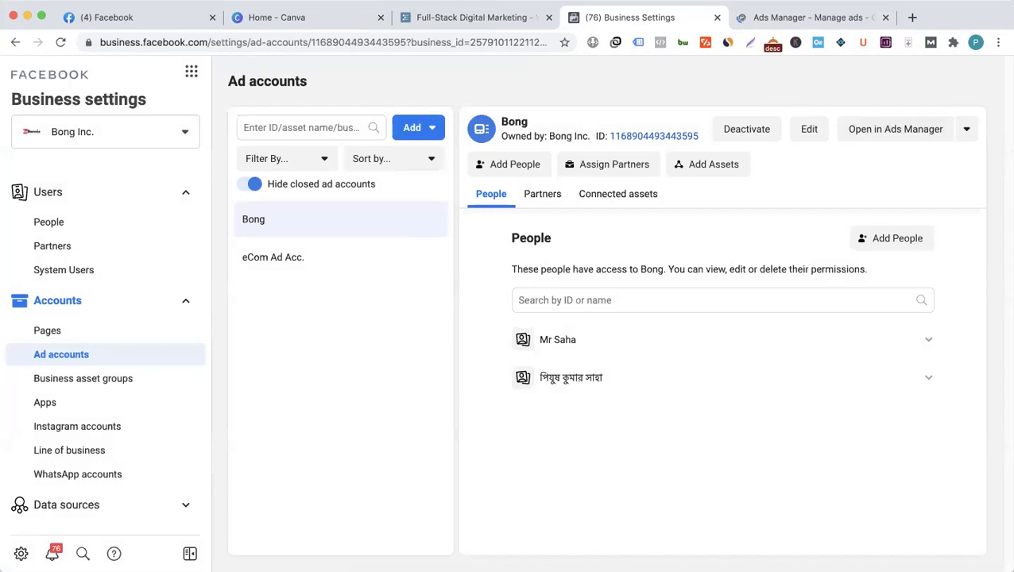
{"action": "key", "text": "super+w"}
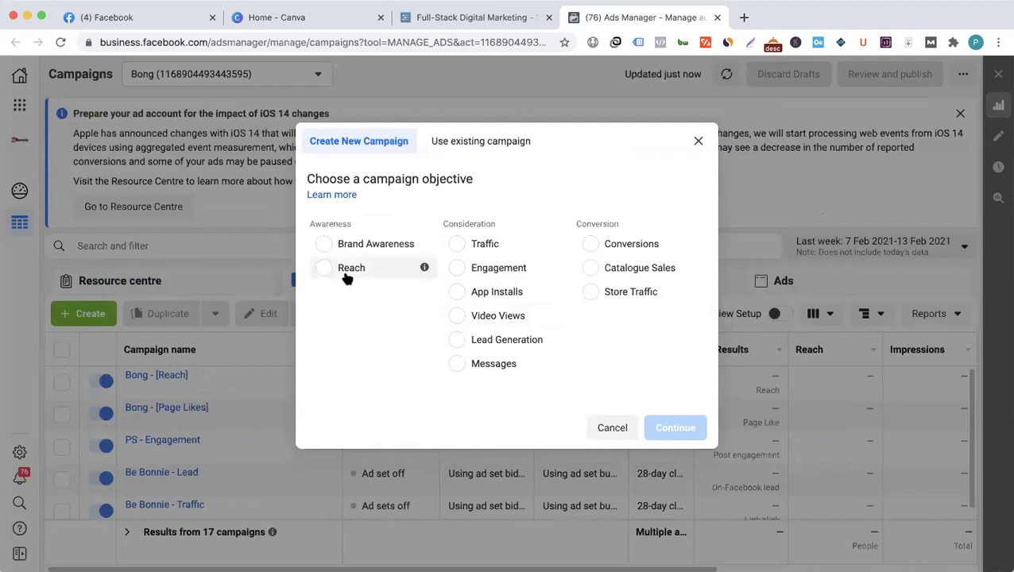
- Create a new campaign with the Reach objective
{"action": "left_click", "coordinate": [345, 271]}
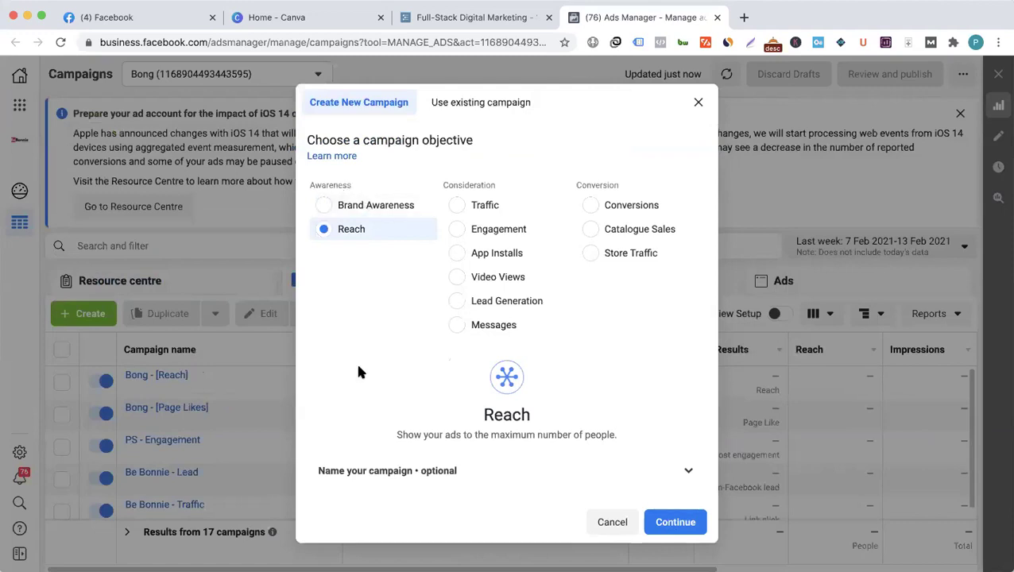
{"action": "left_click", "coordinate": [675, 522]}
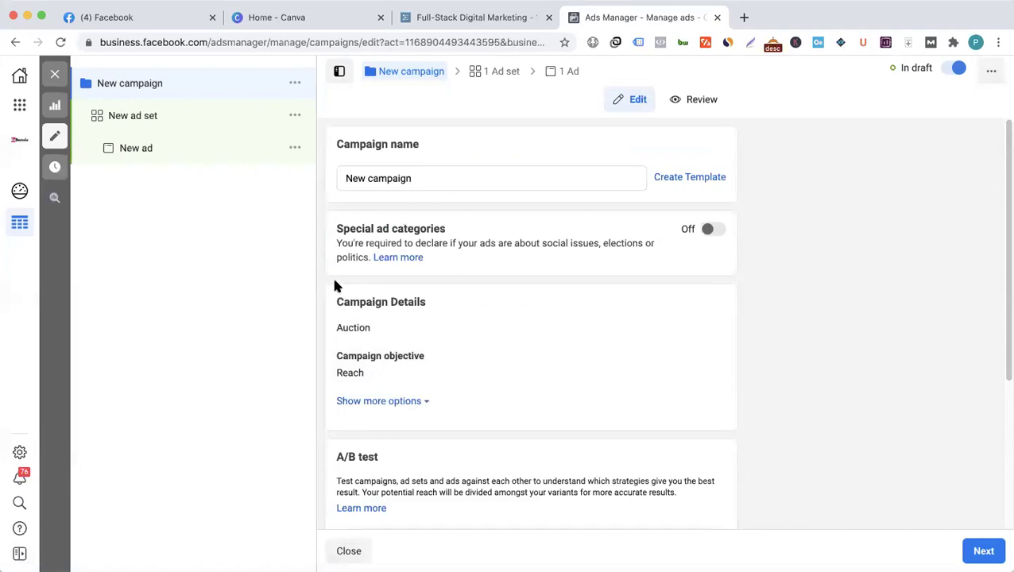
- Name the new campaign "Bong - Reach"
{"action": "left_click", "coordinate": [466, 189]}
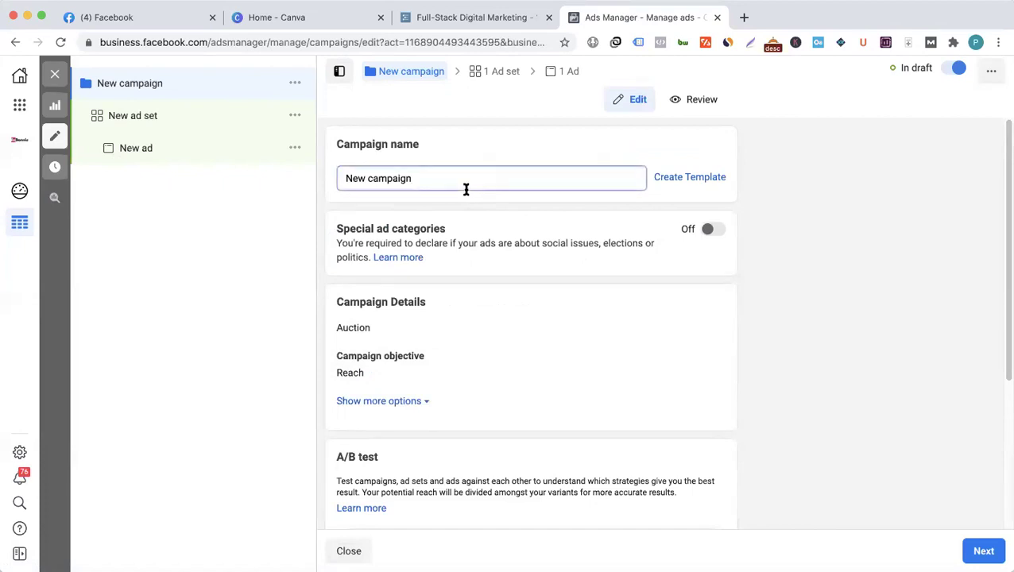
{"action": "triple_click", "coordinate": [463, 186]}
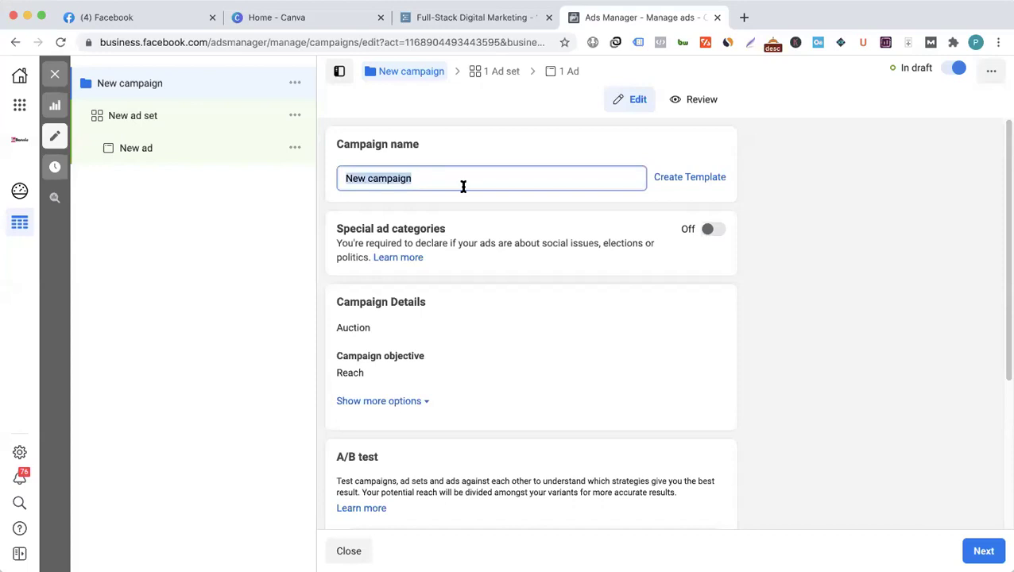
{"action": "type", "text": "Bon"}
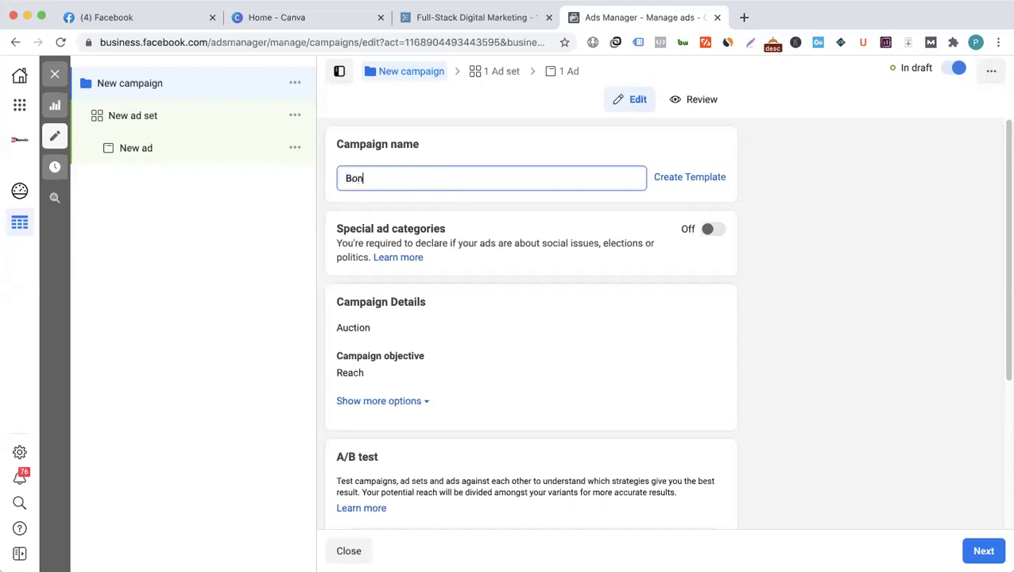
{"action": "type", "text": "g"}
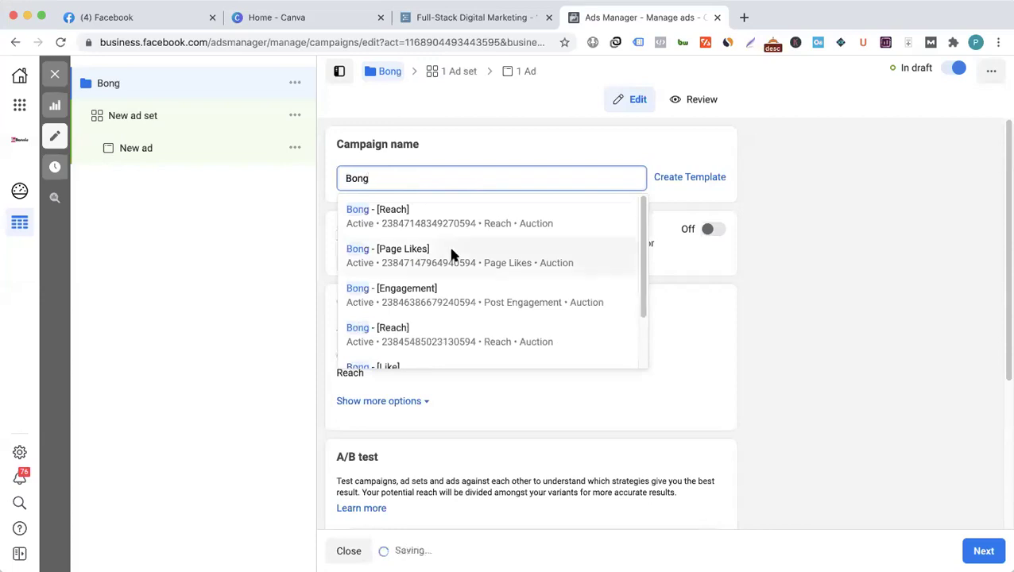
{"action": "scroll", "coordinate": [452, 254], "scroll_direction": "down", "scroll_amount": 1}
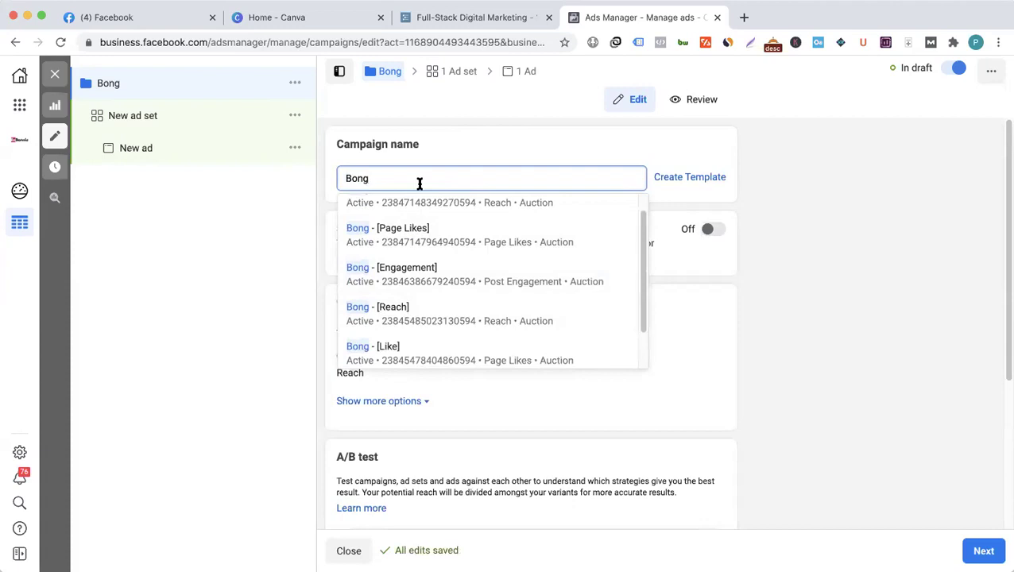
{"action": "type", "text": "- Reach"}
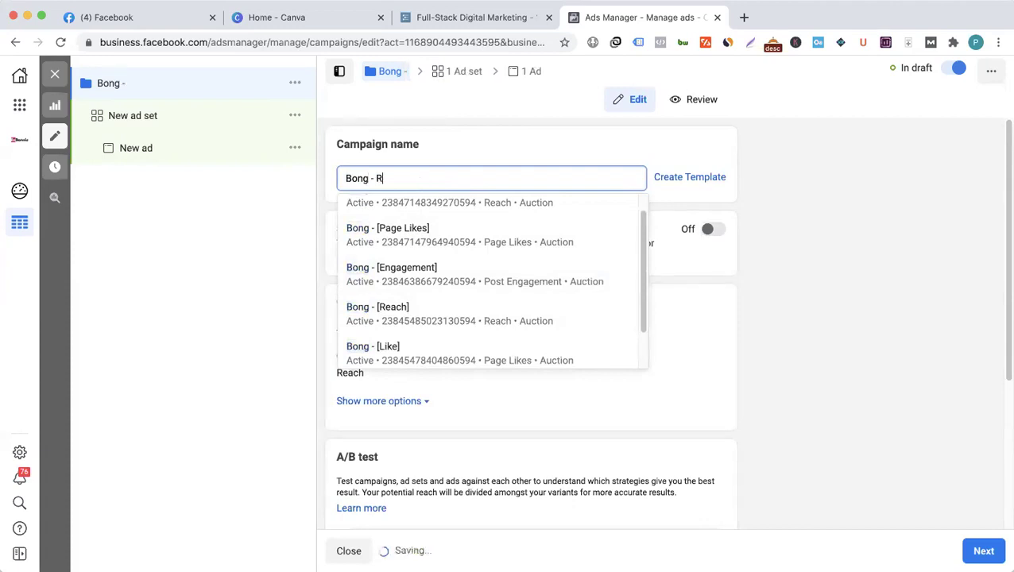
{"action": "left_click", "coordinate": [459, 141]}
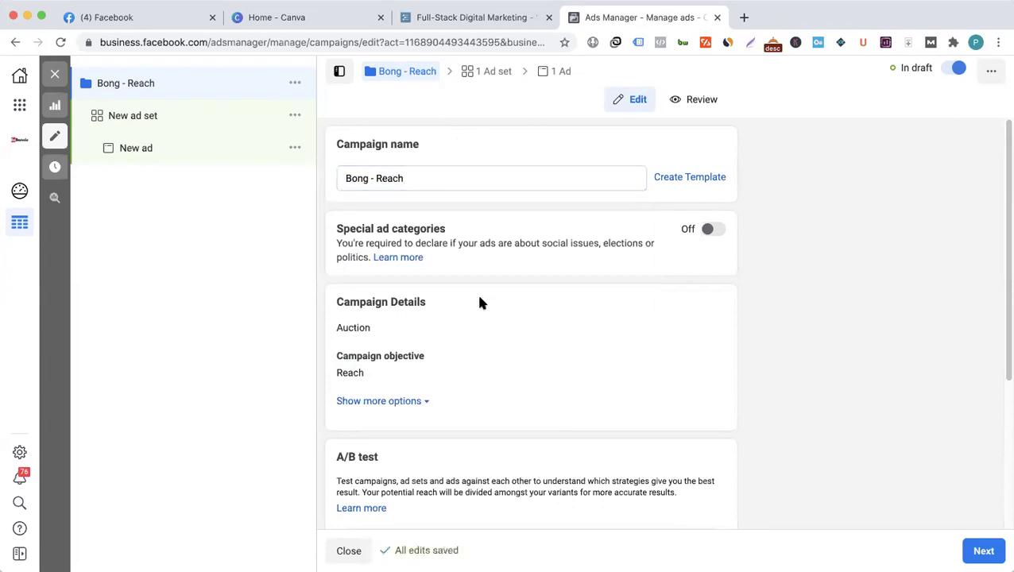
{"action": "scroll", "coordinate": [477, 304], "scroll_direction": "down", "scroll_amount": 1}
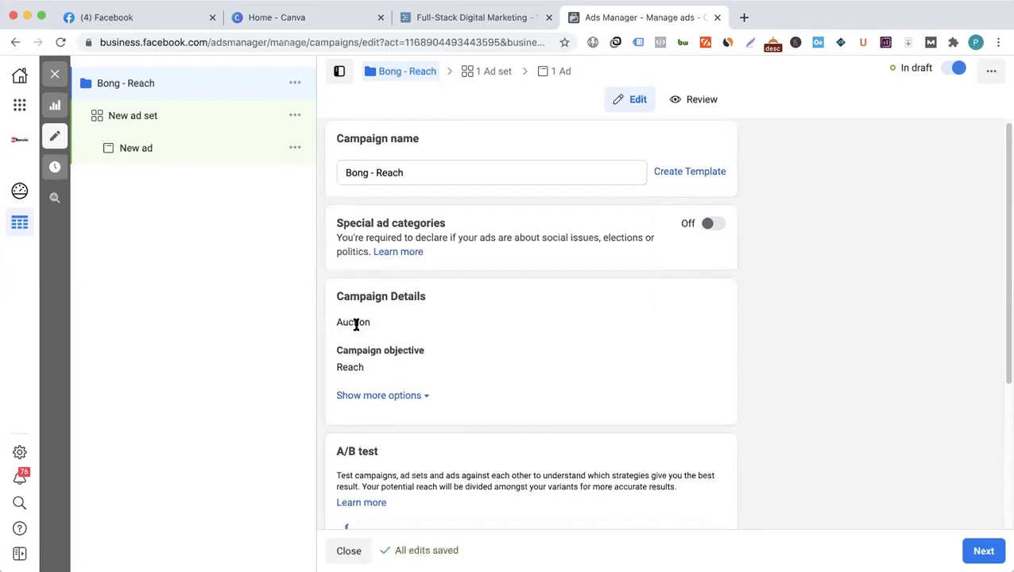
- Examine the campaign's buying type, objective, A/B test and campaign budget optimisation settings
{"action": "left_click", "coordinate": [709, 307]}
{"action": "left_click", "coordinate": [415, 350]}
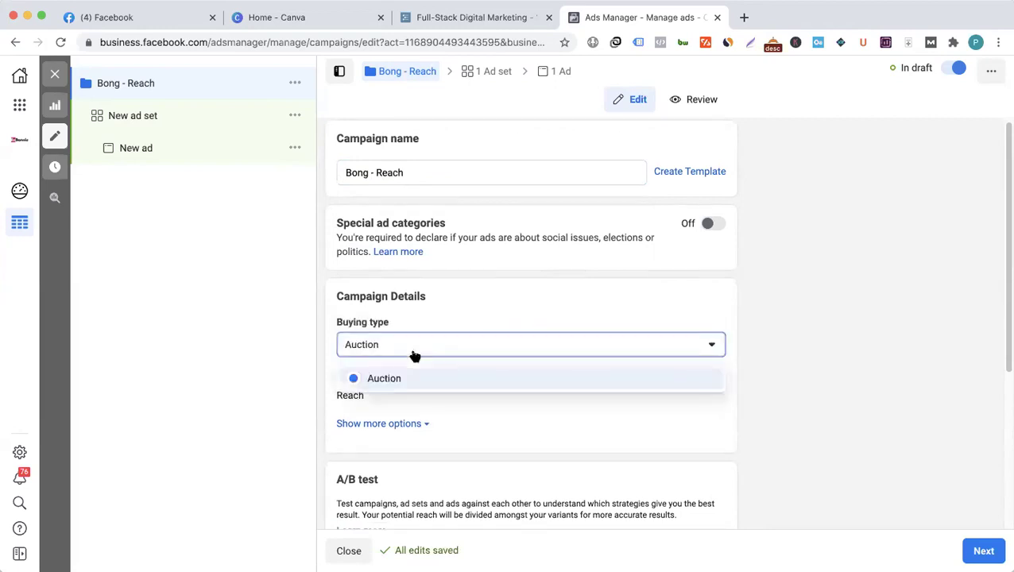
{"action": "left_click", "coordinate": [486, 328]}
{"action": "scroll", "coordinate": [374, 338], "scroll_direction": "down", "scroll_amount": 1}
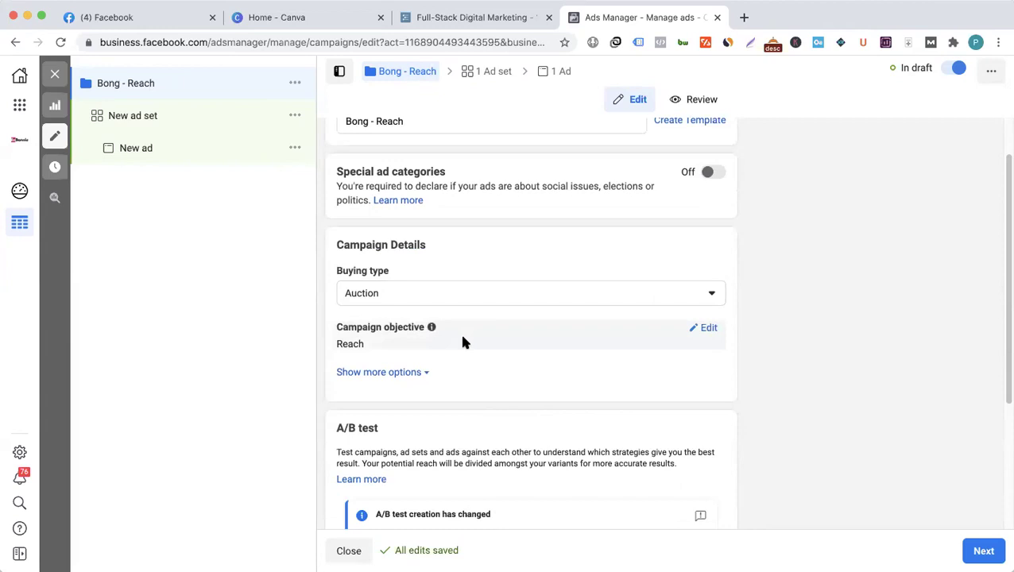
{"action": "scroll", "coordinate": [371, 296], "scroll_direction": "down", "scroll_amount": 2}
{"action": "scroll", "coordinate": [371, 302], "scroll_direction": "down", "scroll_amount": 1}
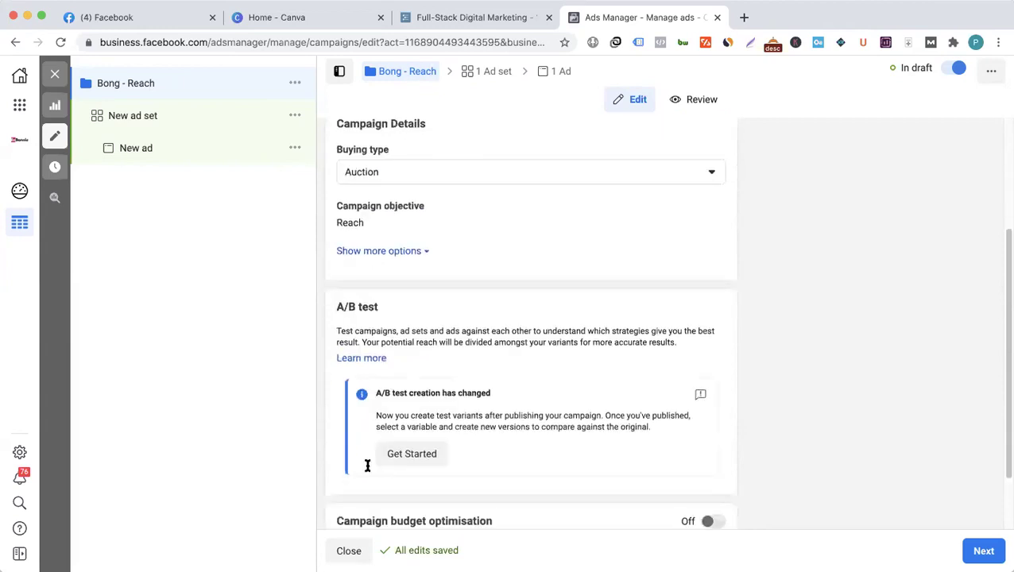
{"action": "scroll", "coordinate": [427, 459], "scroll_direction": "down", "scroll_amount": 2}
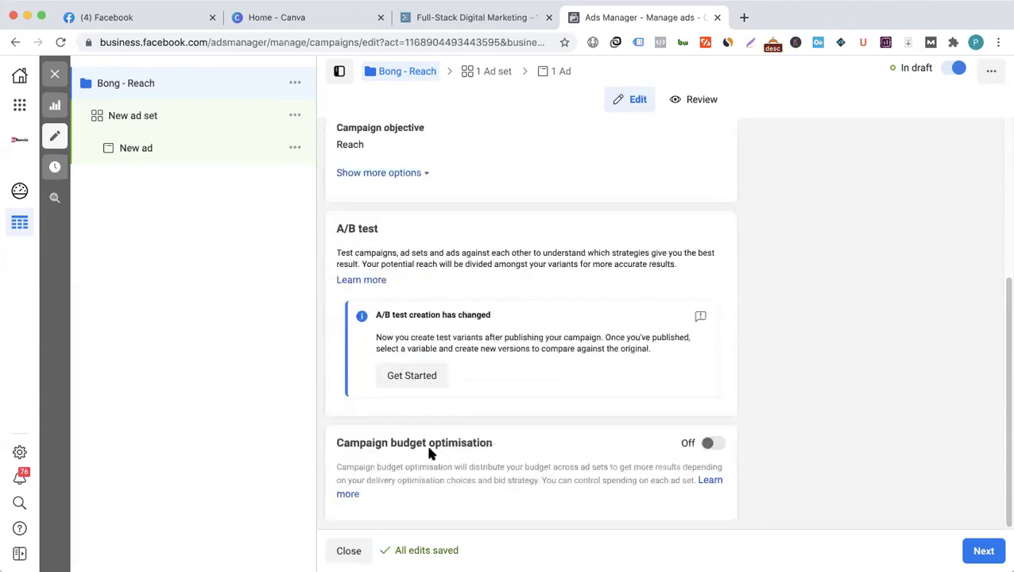
{"action": "scroll", "coordinate": [429, 452], "scroll_direction": "up", "scroll_amount": 6}
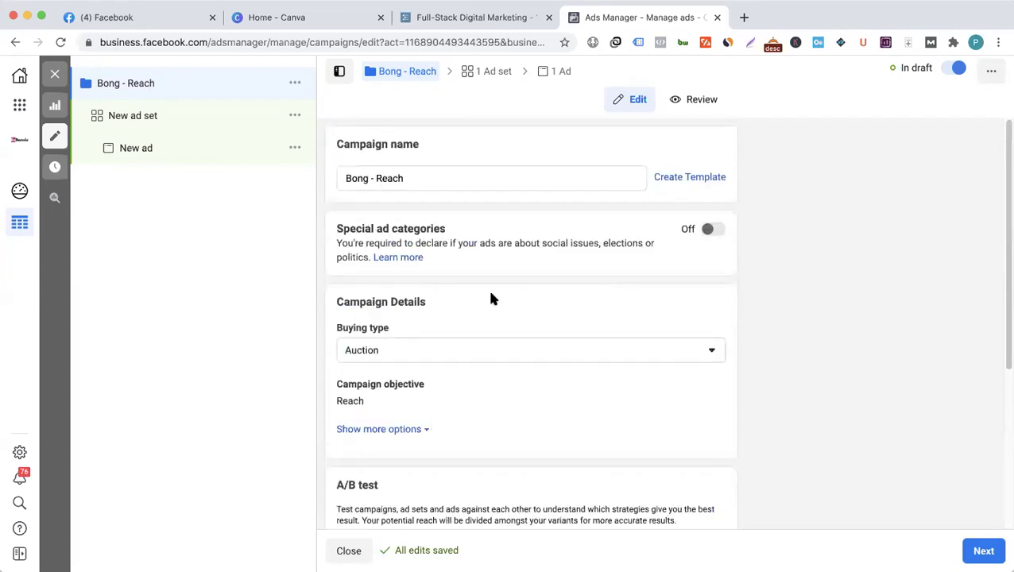
{"action": "scroll", "coordinate": [491, 297], "scroll_direction": "down", "scroll_amount": 6}
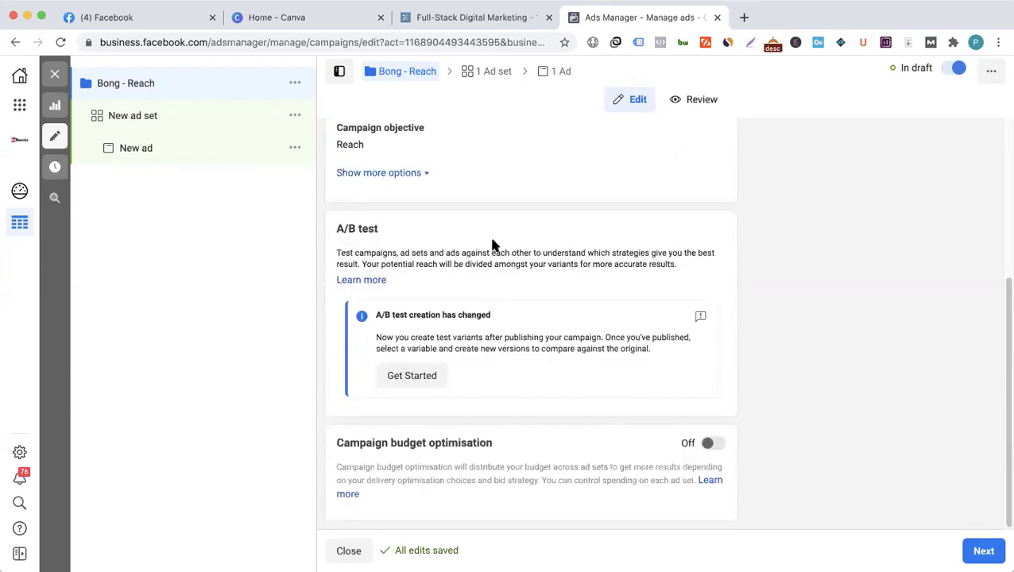
- Continue to the ad set level and name the ad set "$6 | BD | Video"
{"action": "left_click", "coordinate": [984, 551]}
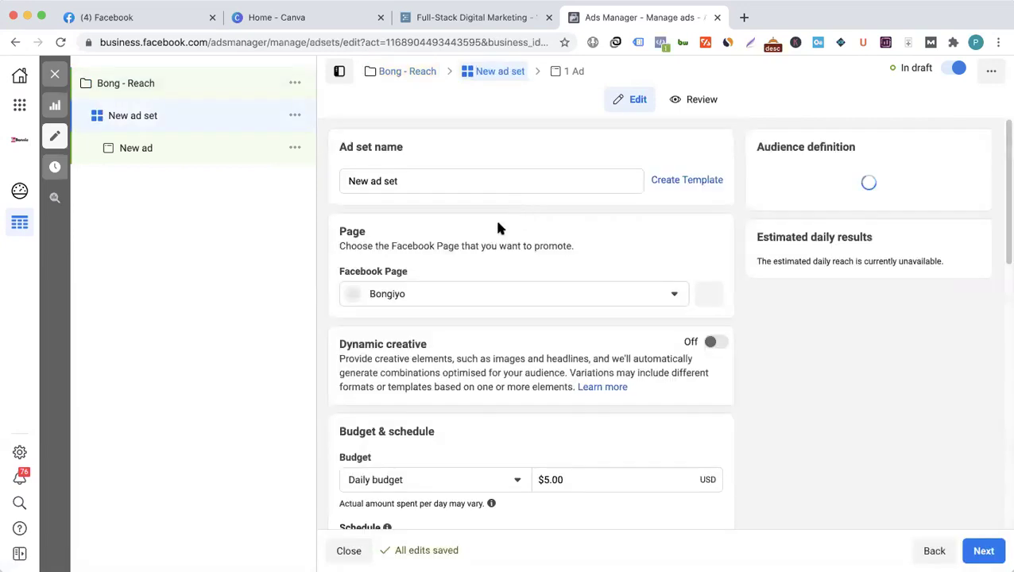
{"action": "left_click", "coordinate": [465, 184]}
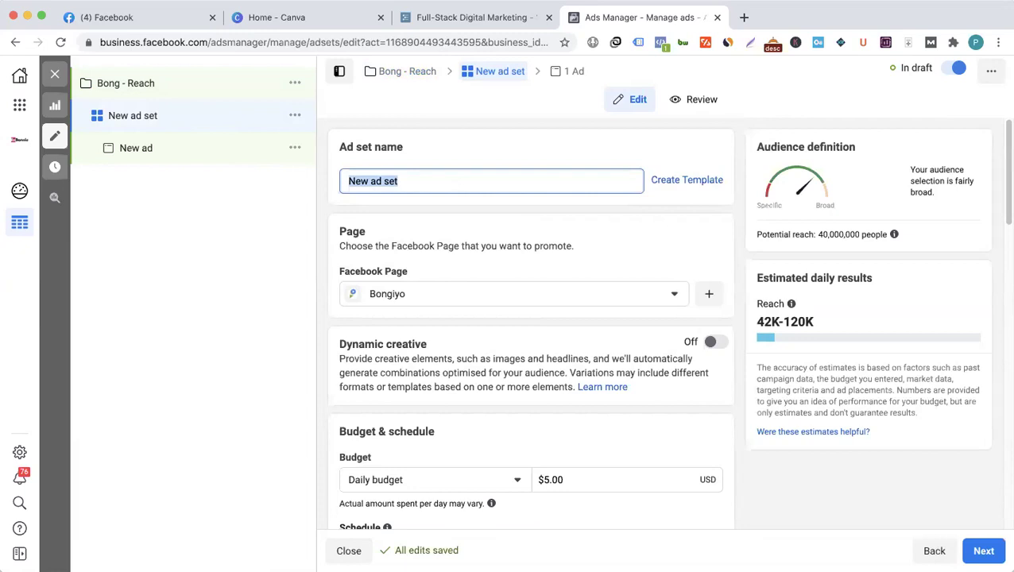
{"action": "type", "text": "$6"}
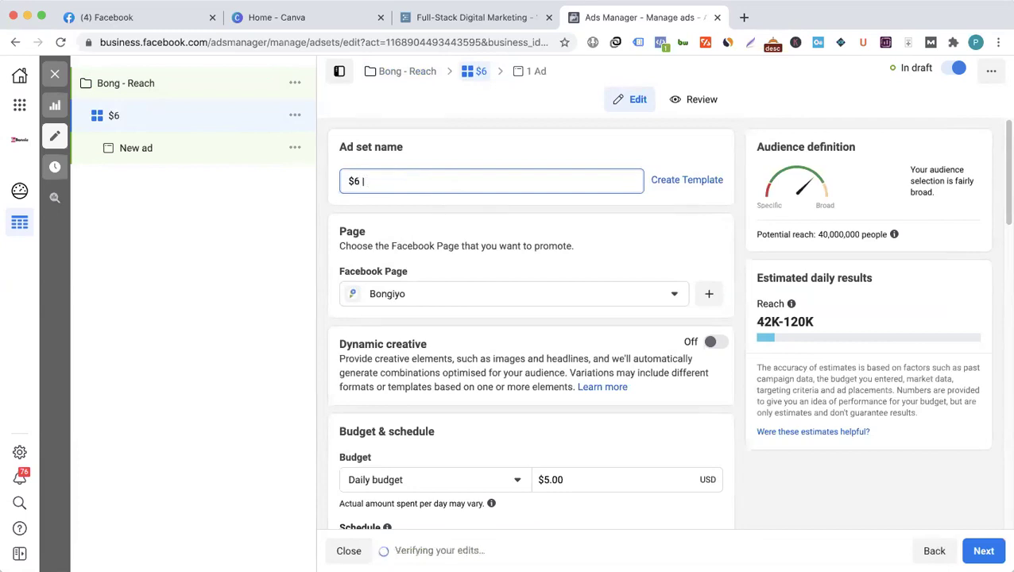
{"action": "type", "text": " | BD "}
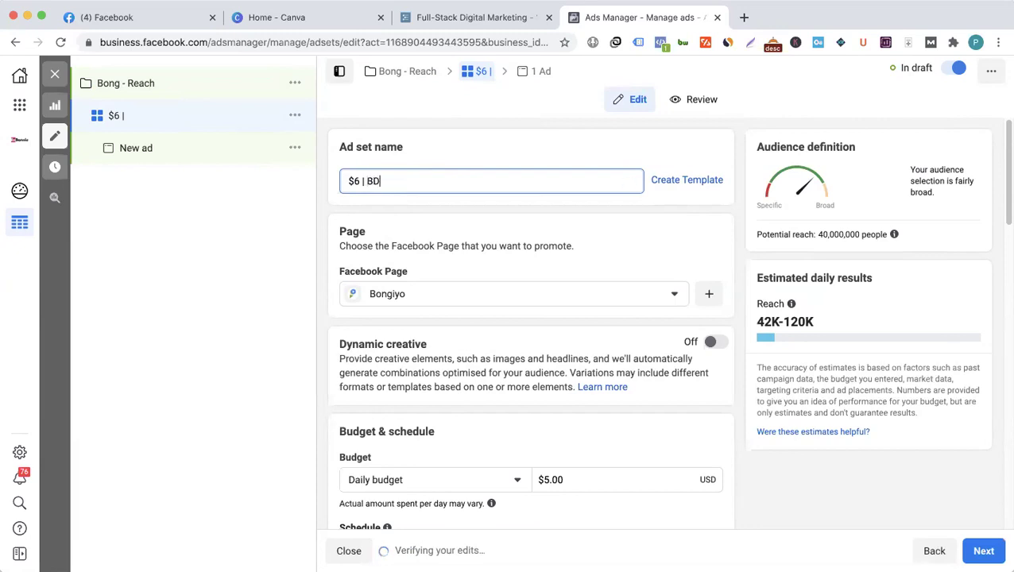
{"action": "type", "text": "| rea"}
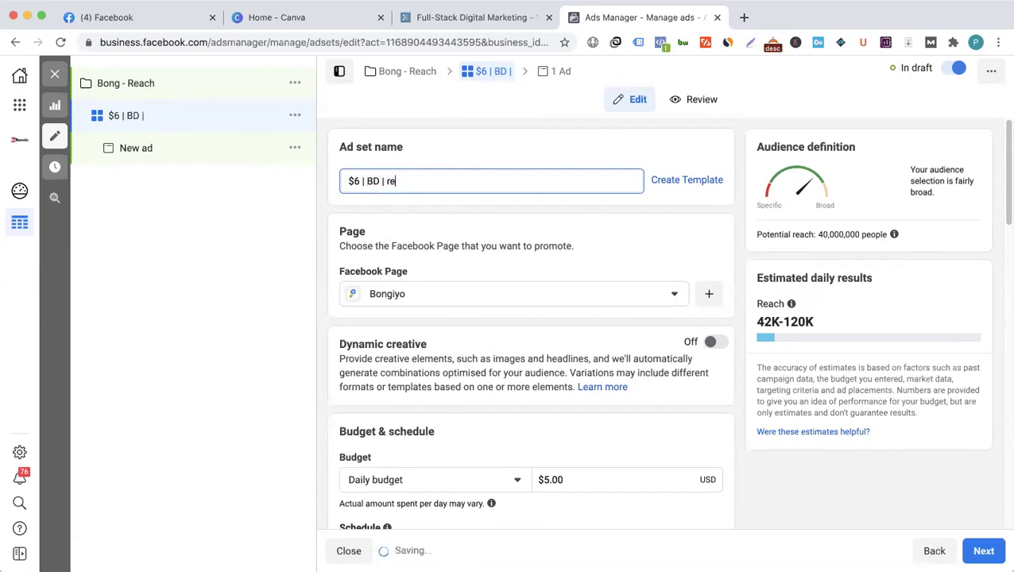
{"action": "key", "text": "BackSpace"}
{"action": "key", "text": "BackSpace"}
{"action": "key", "text": "BackSpace"}
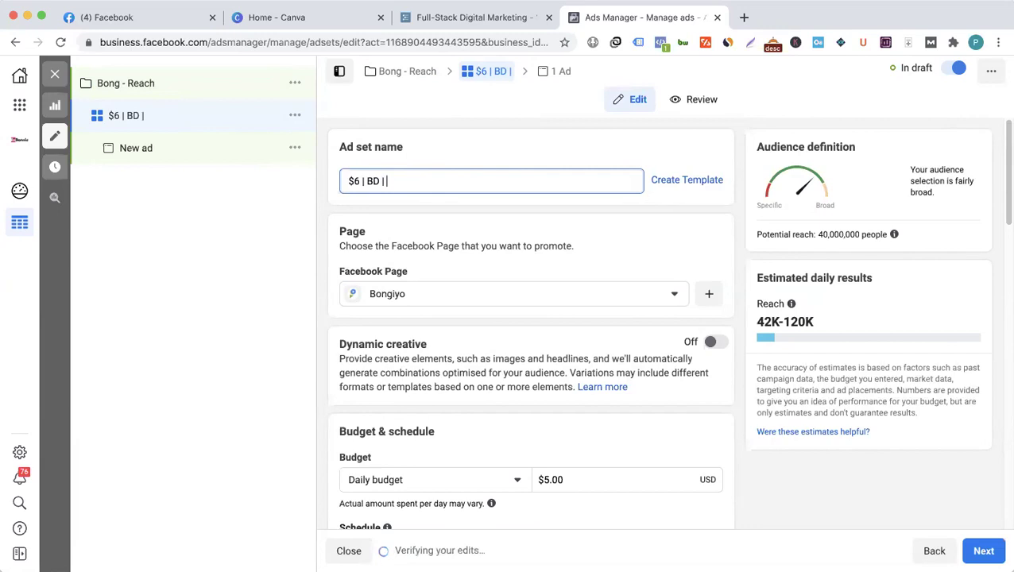
{"action": "type", "text": "Video"}
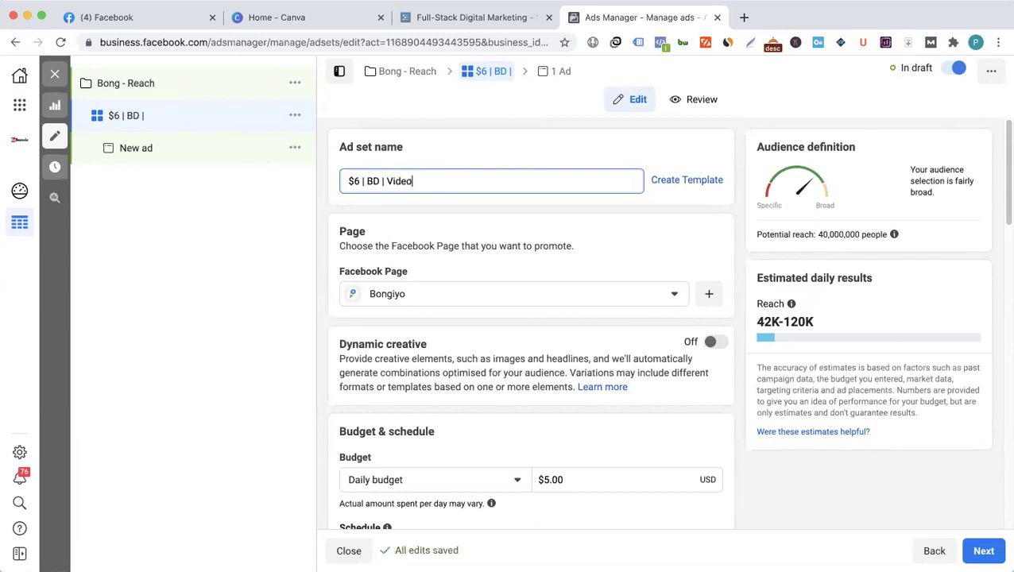
{"action": "left_click", "coordinate": [427, 249]}
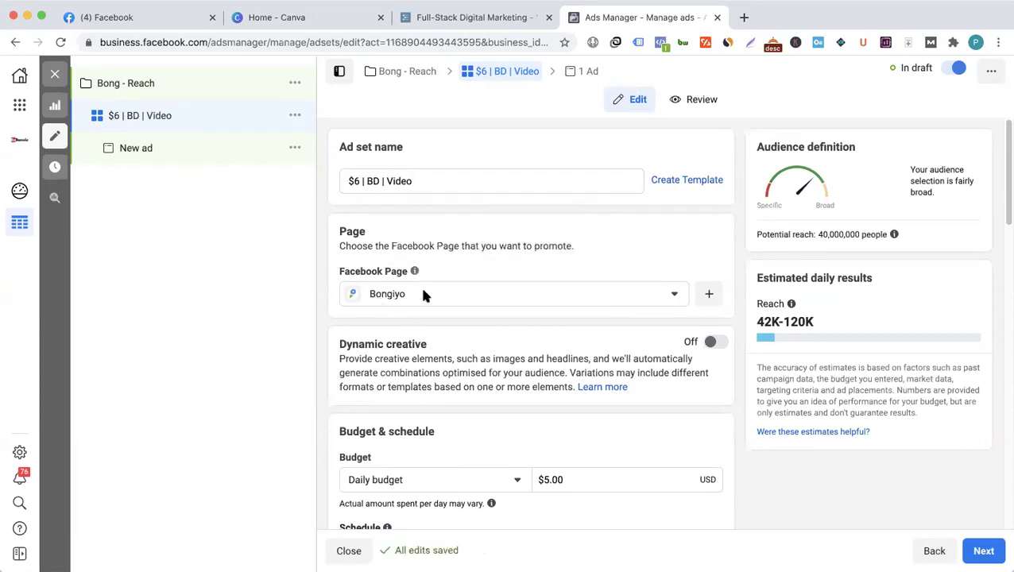
- Examine the ad set's Facebook Page, dynamic creative and budget type options
{"action": "scroll", "coordinate": [369, 326], "scroll_direction": "down", "scroll_amount": 2}
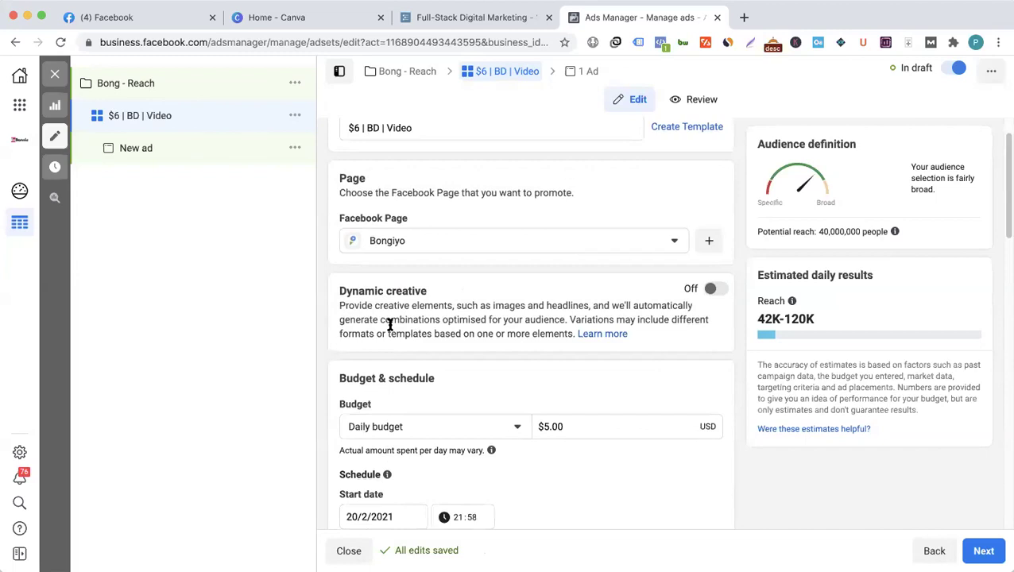
{"action": "left_click_drag", "start_coordinate": [390, 325], "coordinate": [379, 321]}
{"action": "left_click", "coordinate": [390, 287]}
{"action": "scroll", "coordinate": [390, 287], "scroll_direction": "down", "scroll_amount": 2}
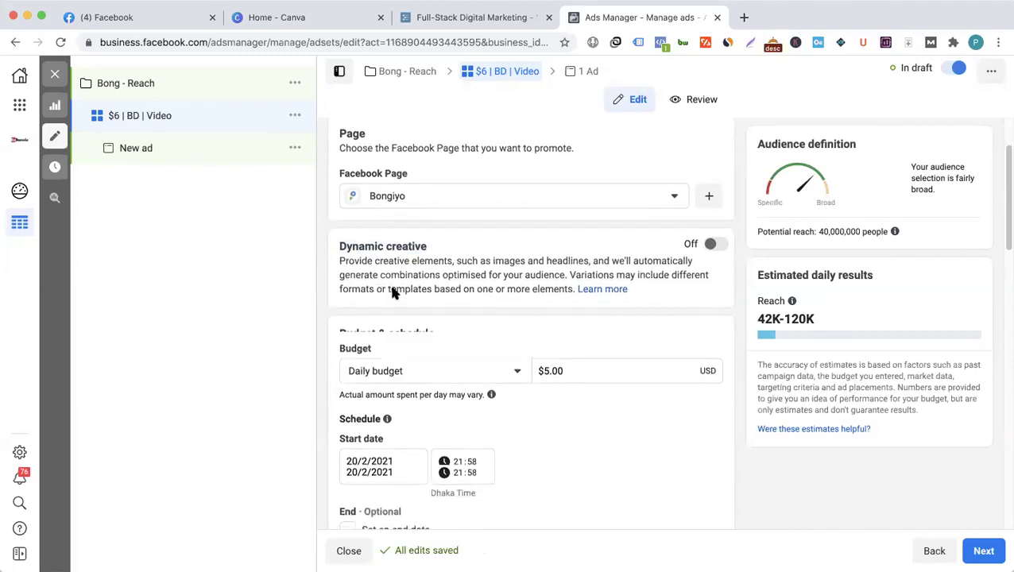
{"action": "scroll", "coordinate": [402, 302], "scroll_direction": "down", "scroll_amount": 2}
{"action": "left_click", "coordinate": [410, 307]}
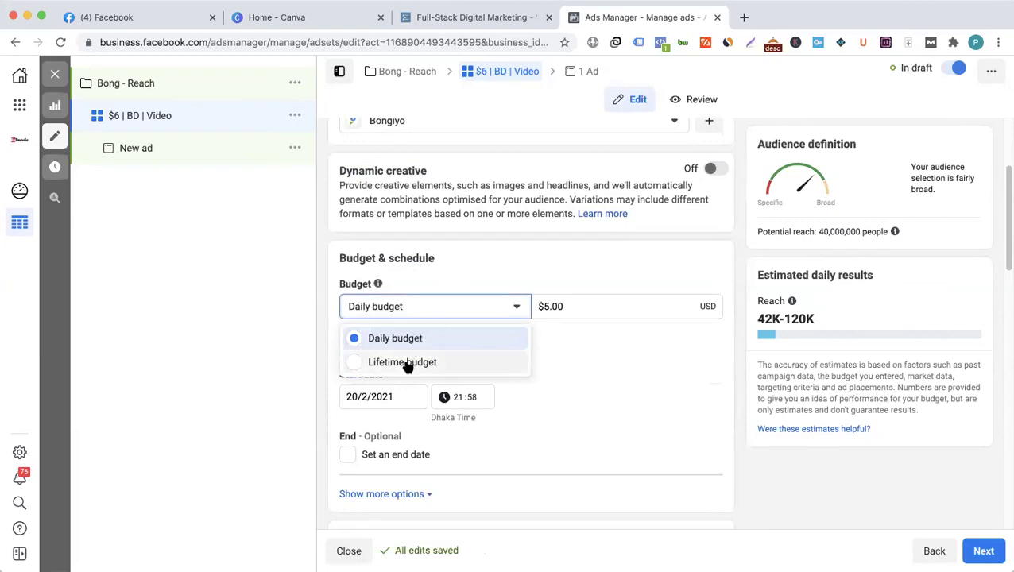
{"action": "left_click", "coordinate": [531, 284]}
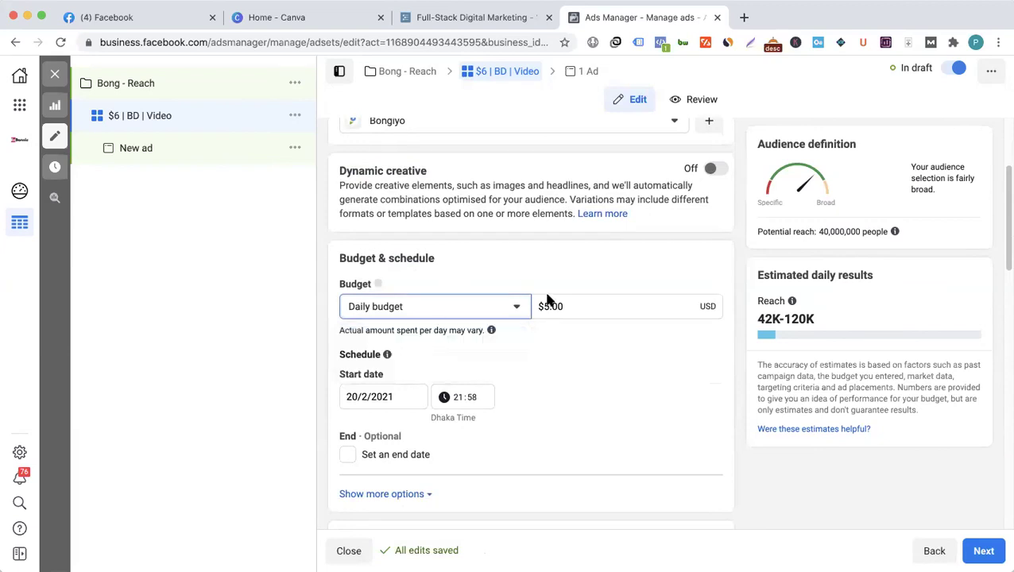
{"action": "scroll", "coordinate": [405, 247], "scroll_direction": "up", "scroll_amount": 4}
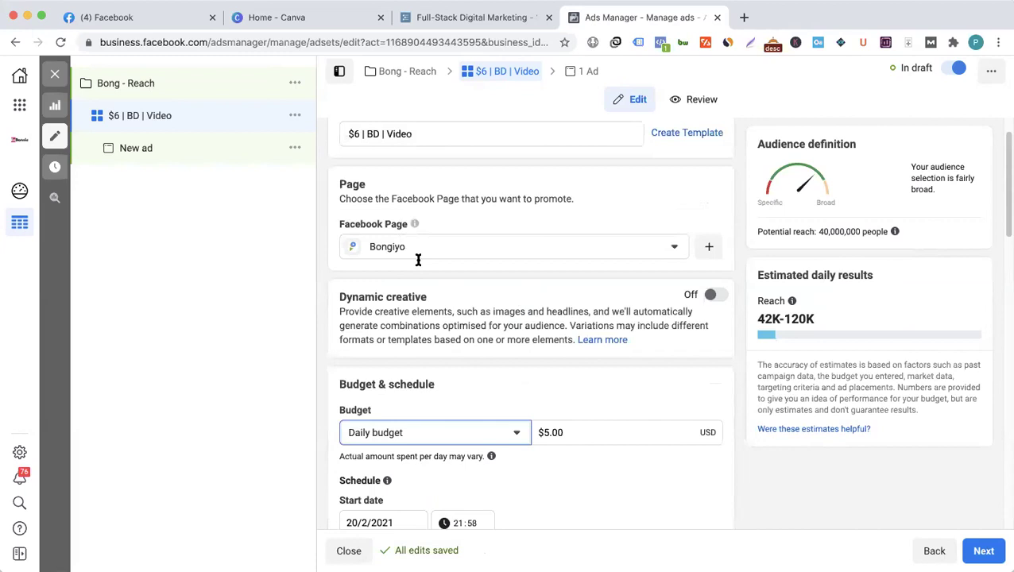
- Set the ad set's daily budget to $1.00
{"action": "scroll", "coordinate": [563, 323], "scroll_direction": "down", "scroll_amount": 2}
{"action": "left_click", "coordinate": [572, 360]}
{"action": "triple_click", "coordinate": [573, 360]}
{"action": "type", "text": "1"}
{"action": "left_click", "coordinate": [469, 322]}
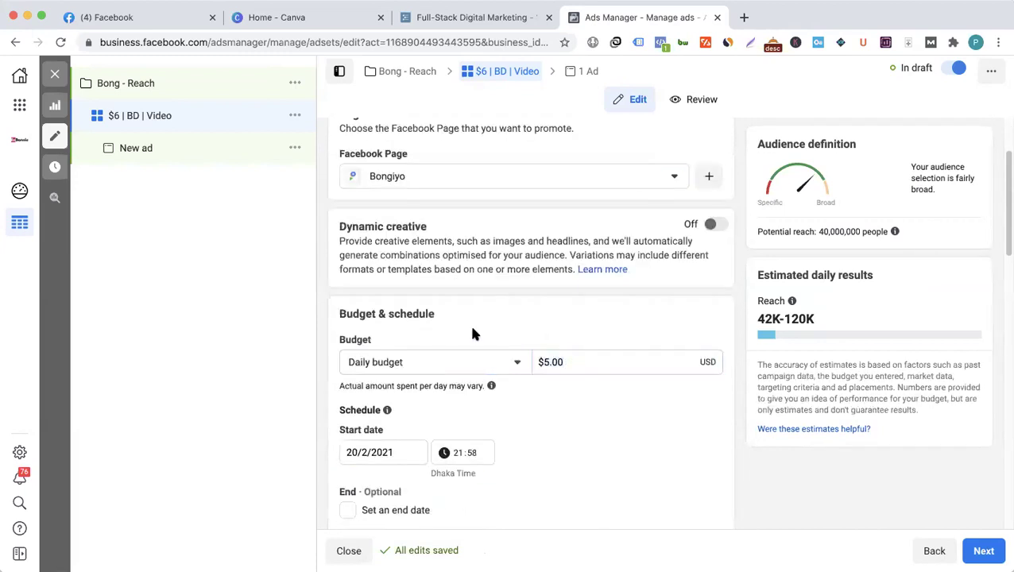
- Enable an end date for the ad set schedule and set it to 25/2/2021
{"action": "left_click", "coordinate": [369, 513]}
{"action": "scroll", "coordinate": [392, 441], "scroll_direction": "down", "scroll_amount": 2}
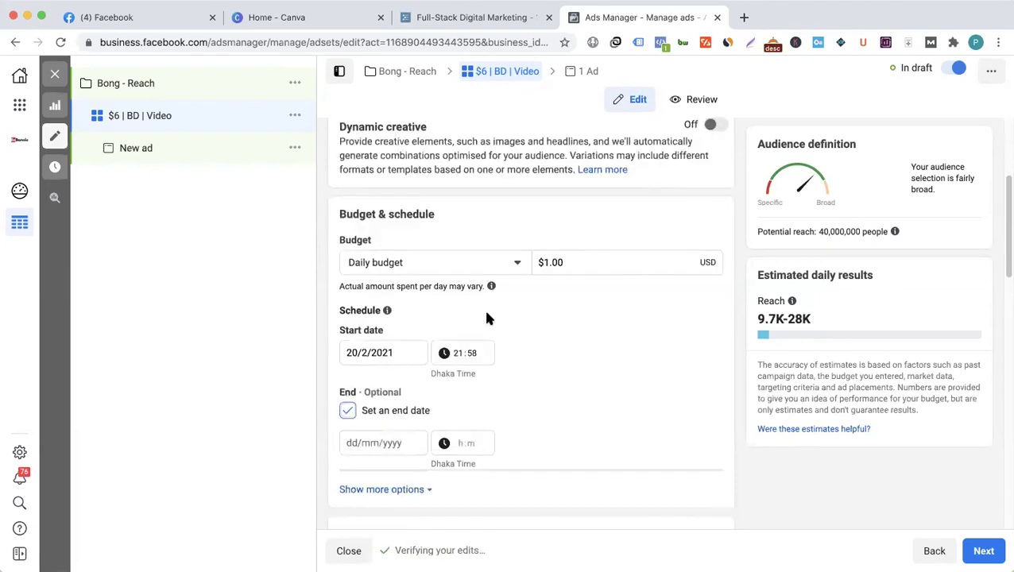
{"action": "key", "text": "Tab"}
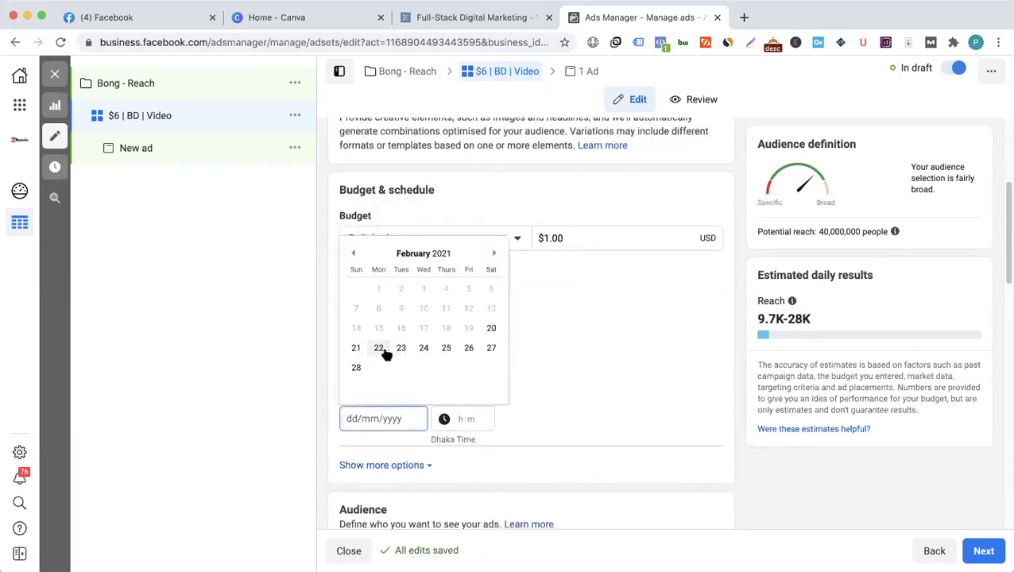
{"action": "left_click", "coordinate": [442, 350]}
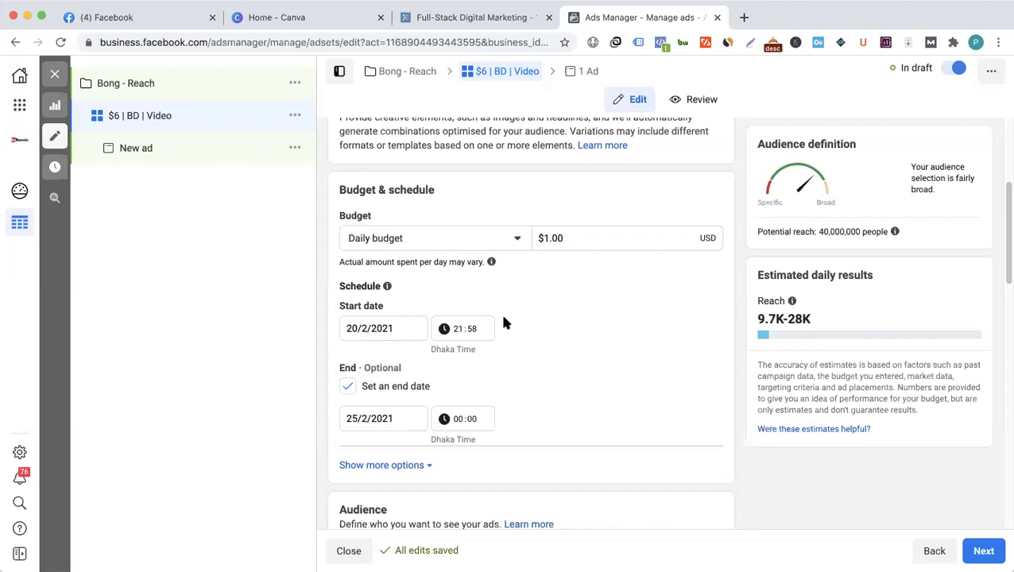
- Try a daily budget of $2.00 for the ad set
{"action": "left_click", "coordinate": [546, 238]}
{"action": "type", "text": "2"}
{"action": "left_click", "coordinate": [548, 290]}
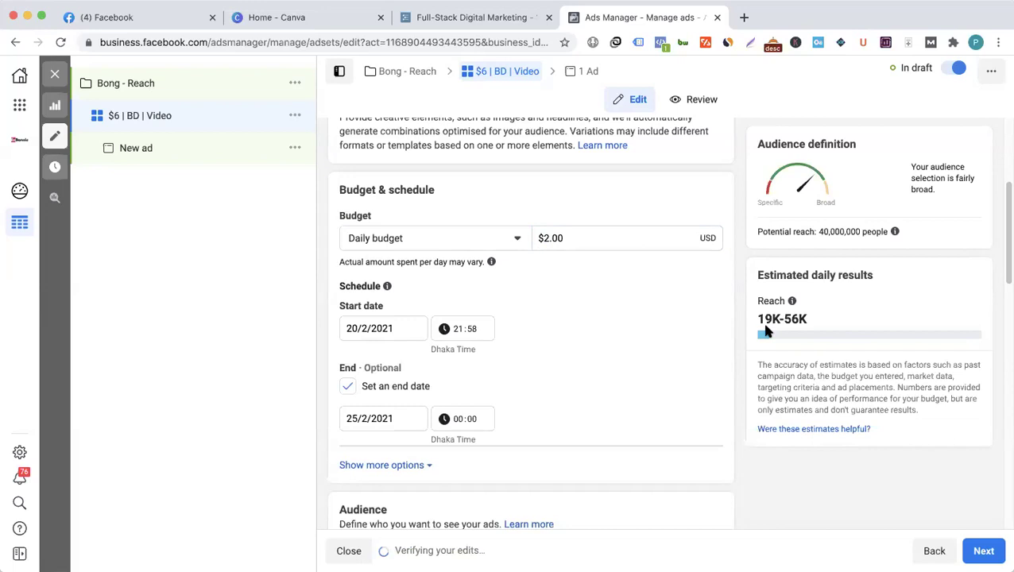
- Return the daily budget to $1.00 and check the estimated daily reach
{"action": "left_click", "coordinate": [544, 237]}
{"action": "key", "text": "BackSpace"}
{"action": "type", "text": "1"}
{"action": "left_click", "coordinate": [564, 289]}
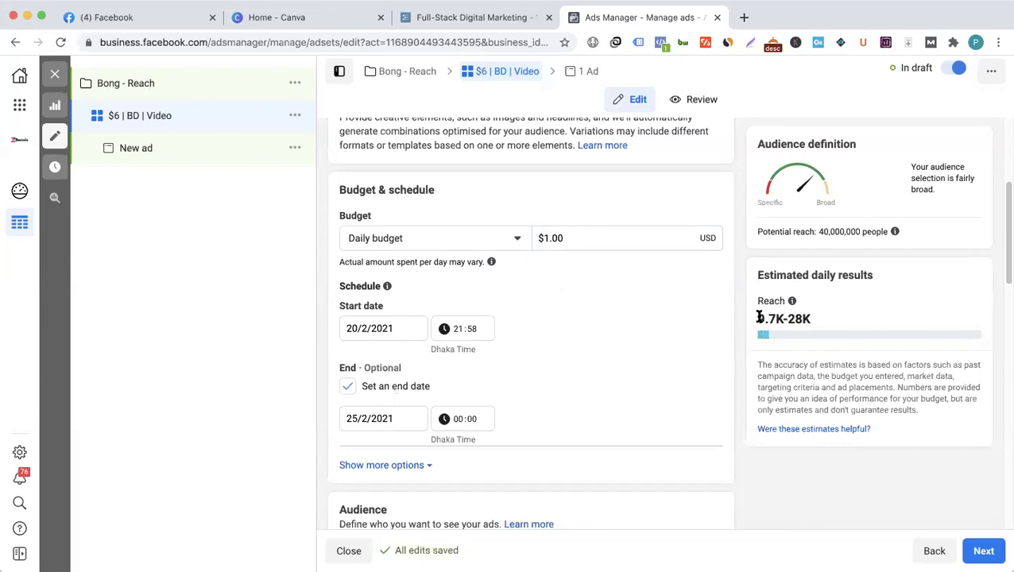
{"action": "left_click_drag", "start_coordinate": [759, 317], "coordinate": [814, 319]}
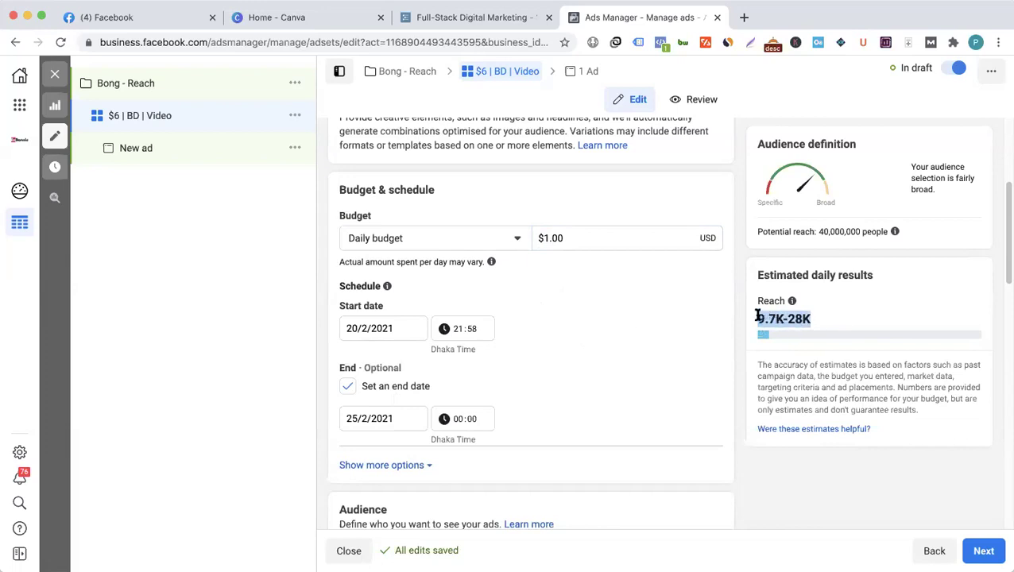
{"action": "left_click_drag", "start_coordinate": [758, 318], "coordinate": [813, 319]}
- Switch the ad set to a lifetime budget and set the amount to $6.00
{"action": "left_click", "coordinate": [442, 238]}
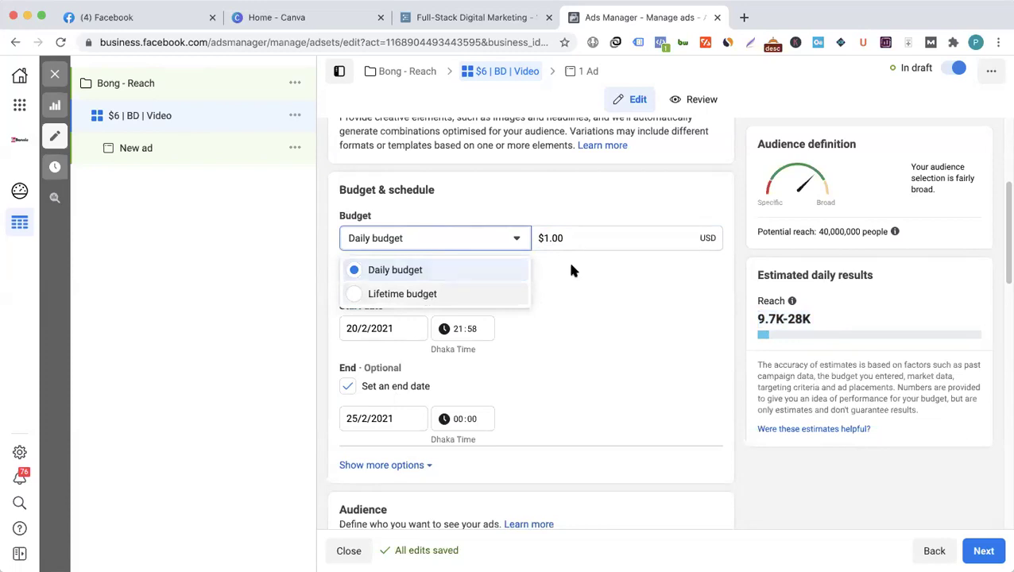
{"action": "left_click", "coordinate": [403, 294]}
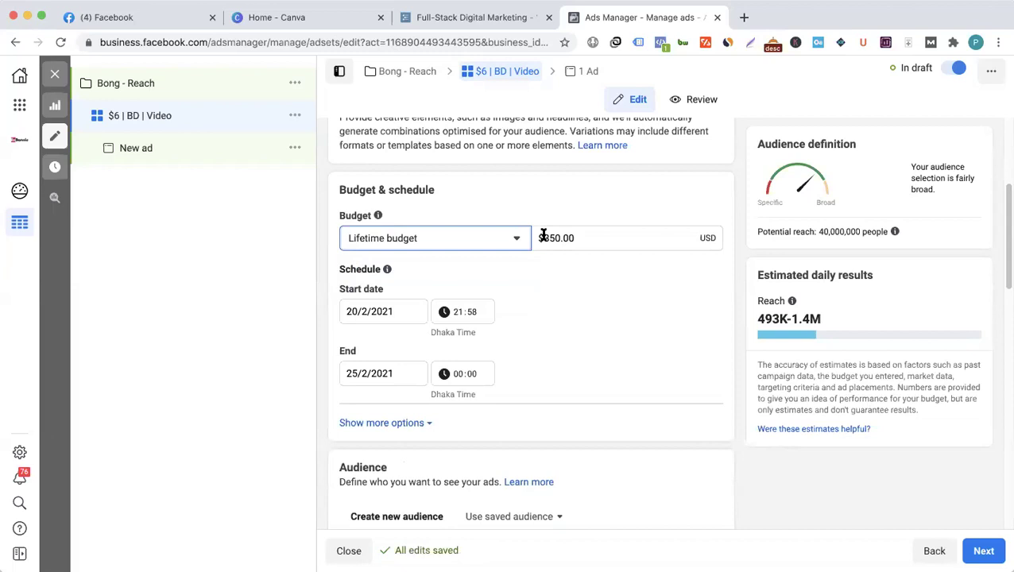
{"action": "triple_click", "coordinate": [620, 235]}
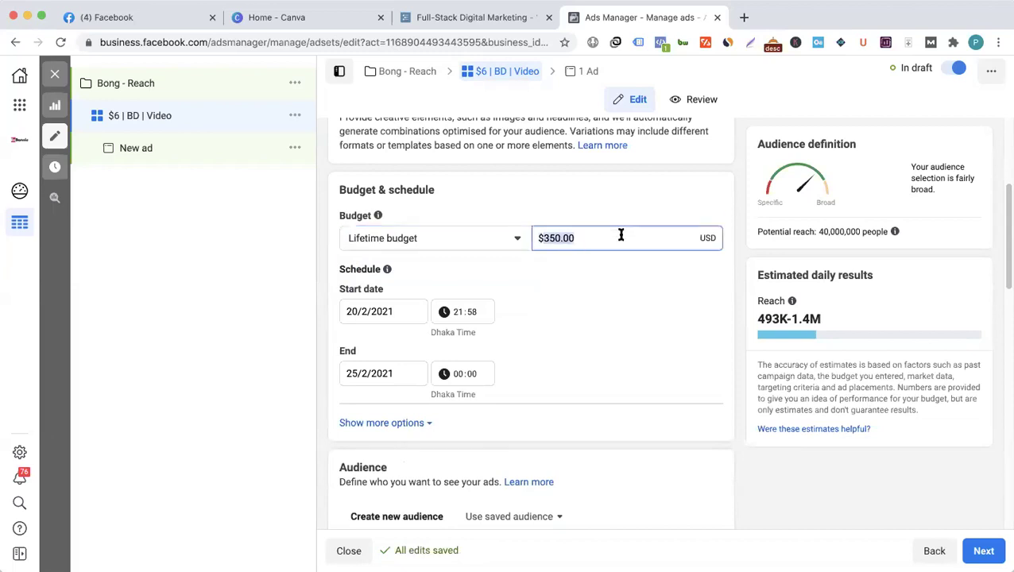
{"action": "type", "text": "6"}
{"action": "left_click", "coordinate": [569, 297]}
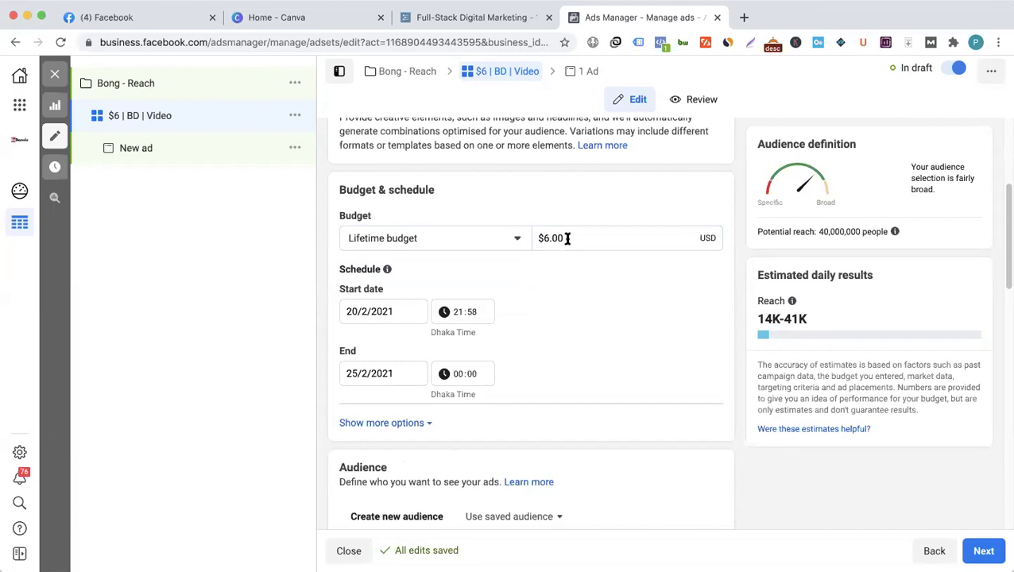
{"action": "left_click", "coordinate": [471, 242]}
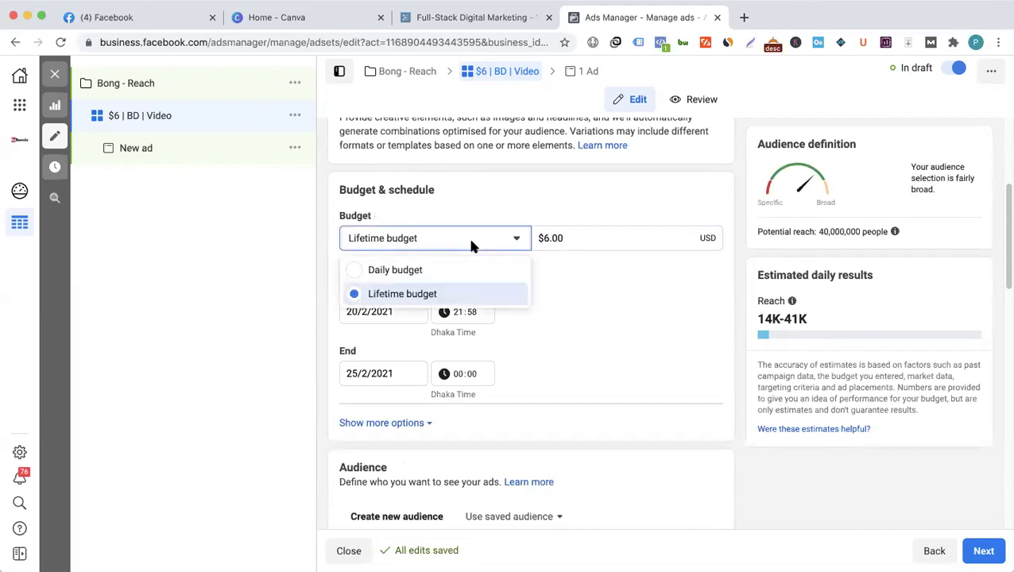
{"action": "left_click", "coordinate": [621, 309]}
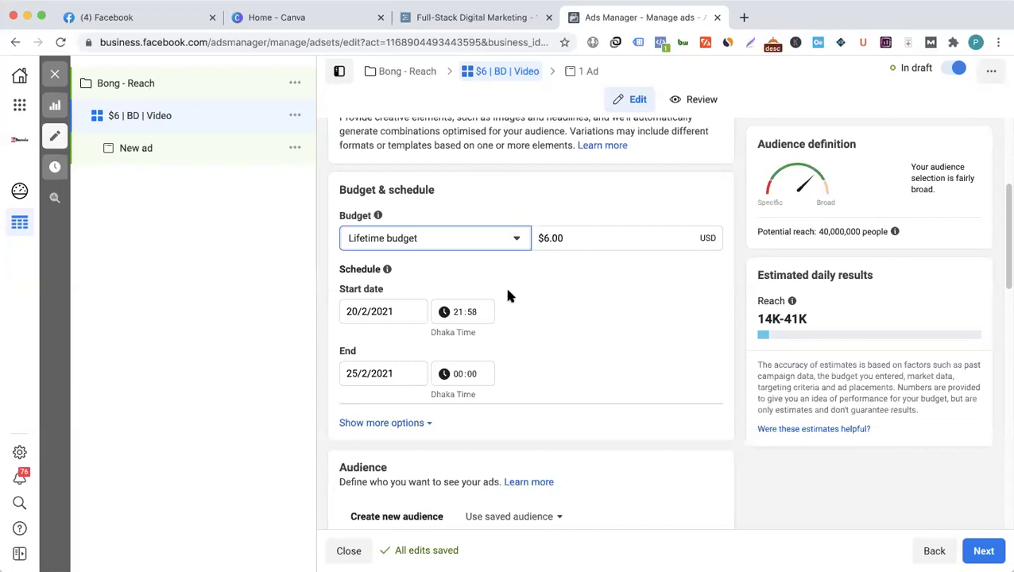
{"action": "left_click", "coordinate": [476, 243]}
{"action": "left_click", "coordinate": [449, 291]}
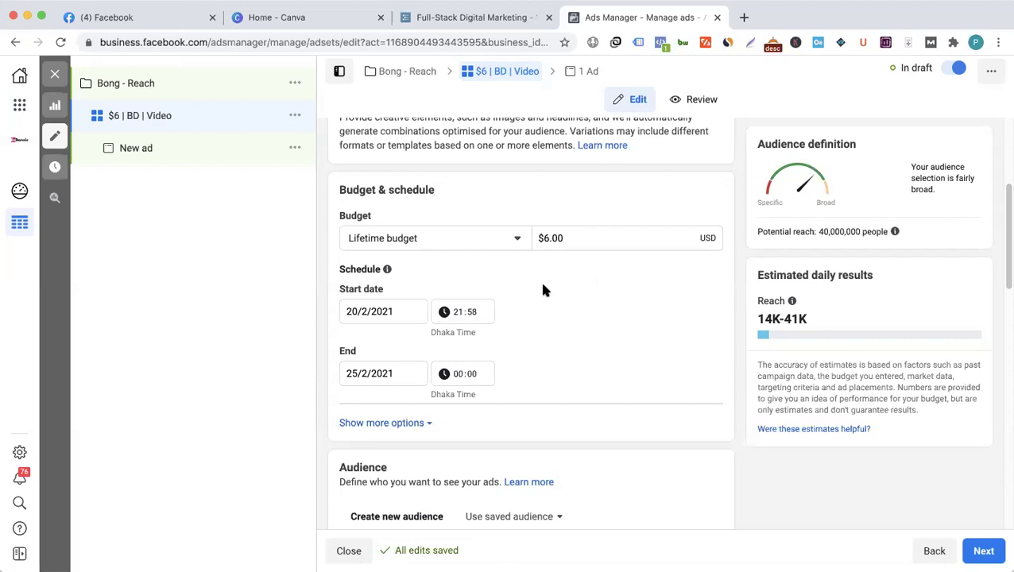
{"action": "left_click", "coordinate": [460, 239]}
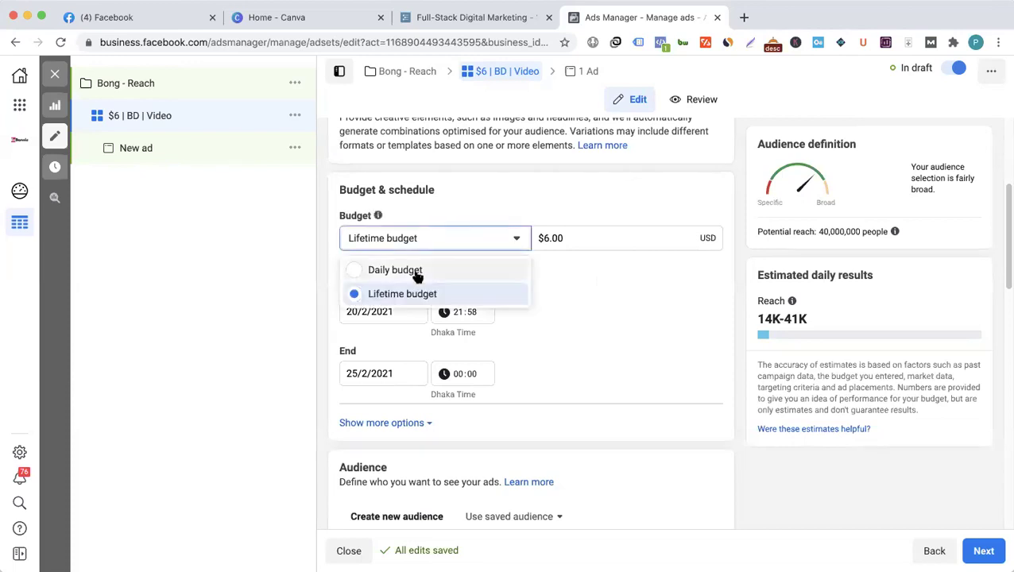
{"action": "left_click", "coordinate": [417, 283]}
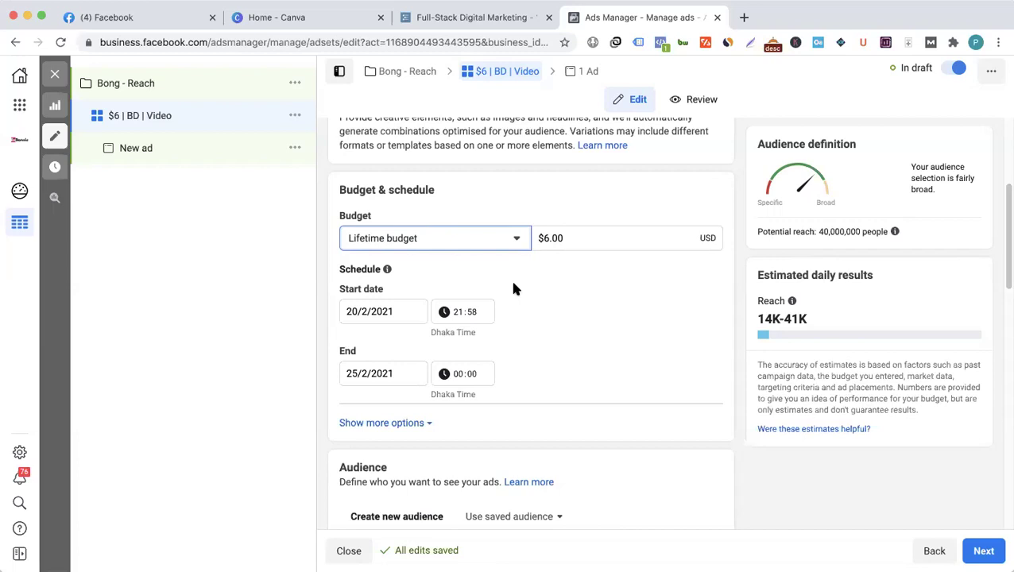
- Examine the ad set's available budget types along with its schedule, audience and placement settings
{"action": "left_click", "coordinate": [454, 238]}
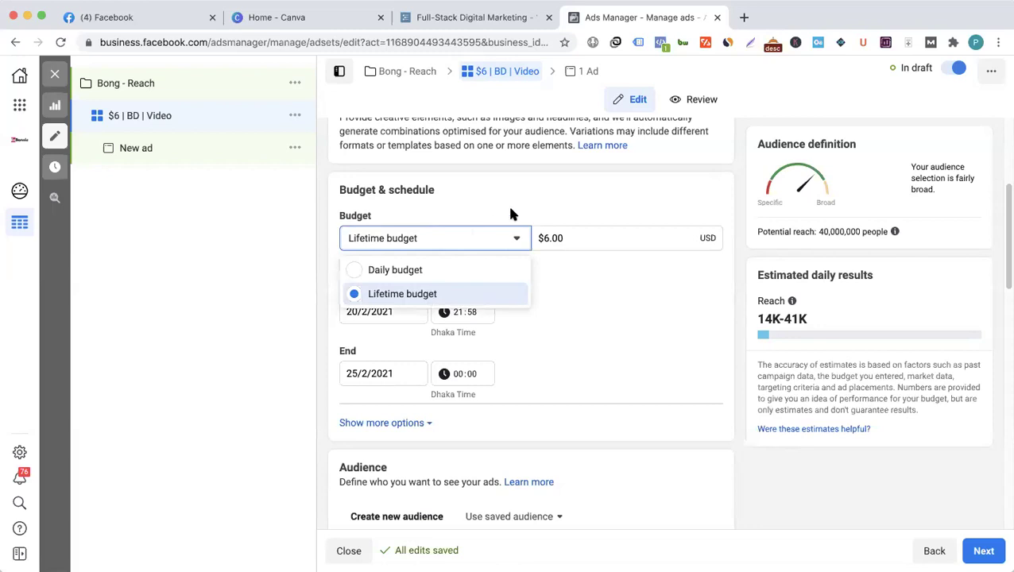
{"action": "left_click", "coordinate": [518, 290]}
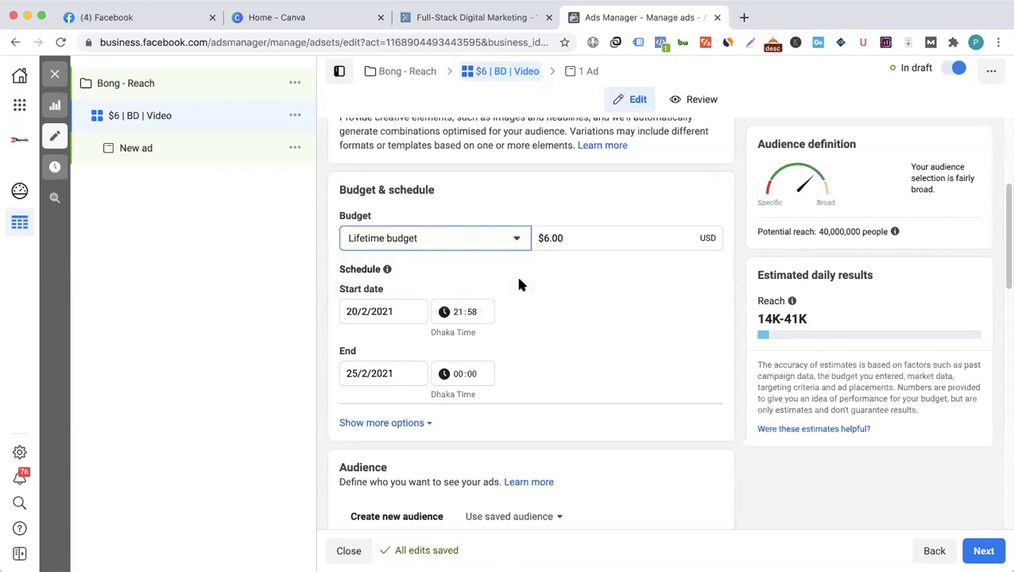
{"action": "scroll", "coordinate": [518, 285], "scroll_direction": "down", "scroll_amount": 1}
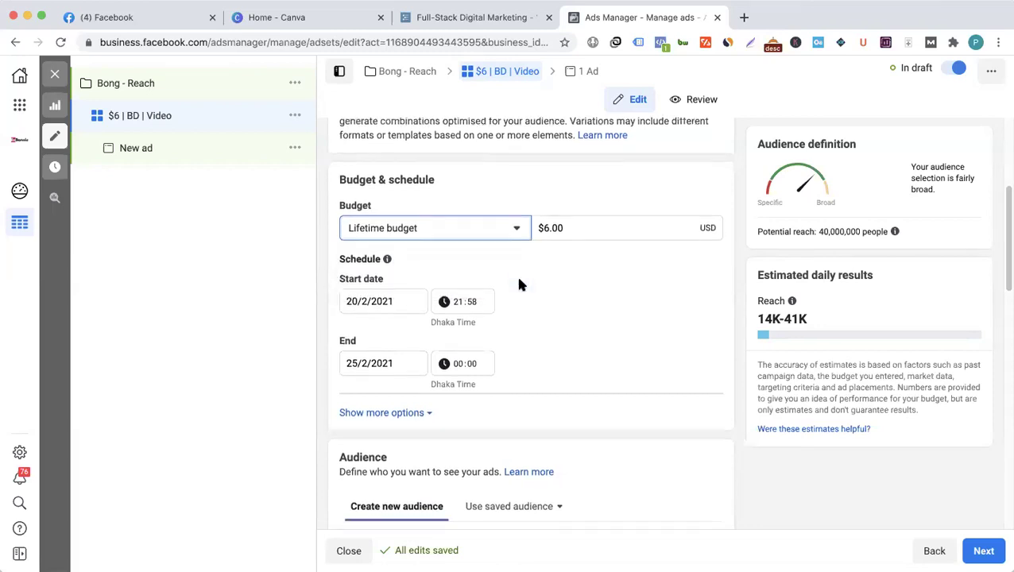
{"action": "scroll", "coordinate": [530, 343], "scroll_direction": "down", "scroll_amount": 5}
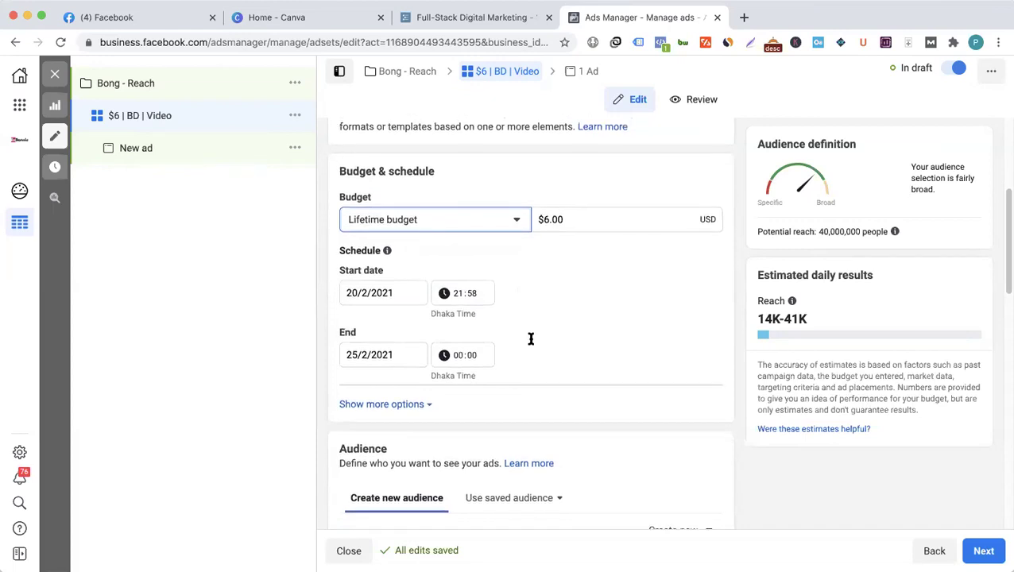
{"action": "scroll", "coordinate": [531, 344], "scroll_direction": "down", "scroll_amount": 3}
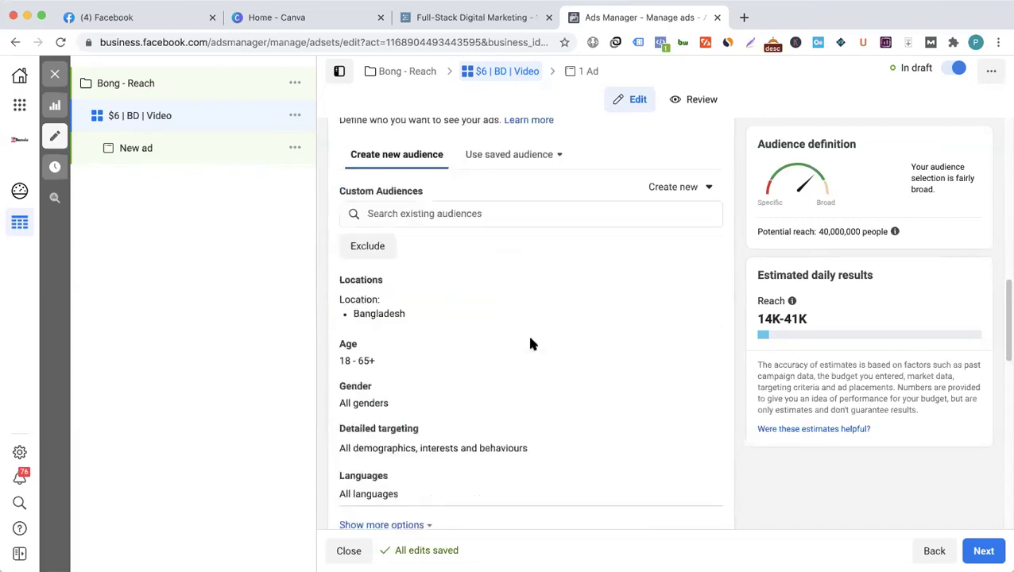
{"action": "scroll", "coordinate": [531, 344], "scroll_direction": "down", "scroll_amount": 8}
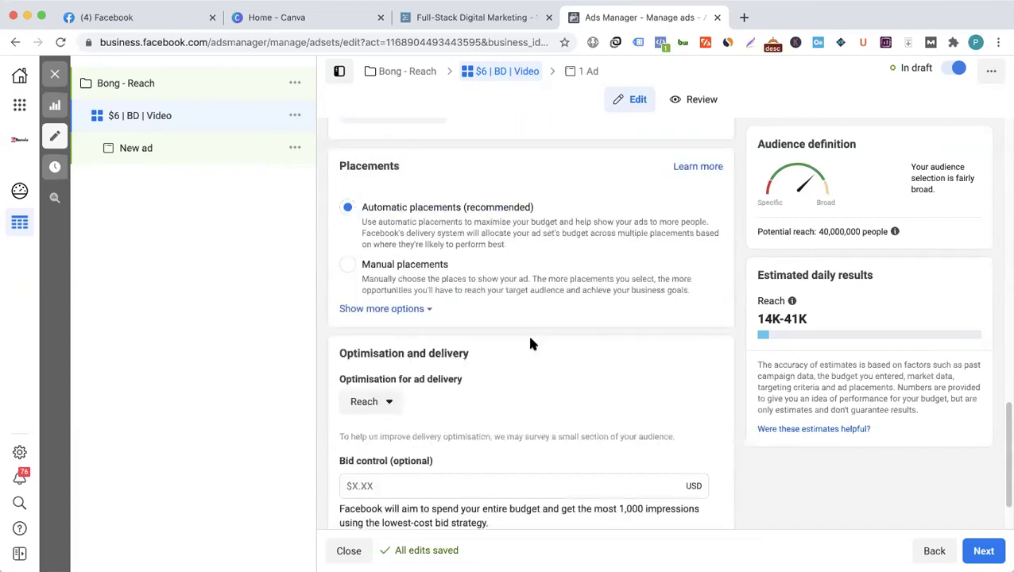
{"action": "scroll", "coordinate": [531, 343], "scroll_direction": "up", "scroll_amount": 15}
{"action": "scroll", "coordinate": [531, 343], "scroll_direction": "down", "scroll_amount": 2}
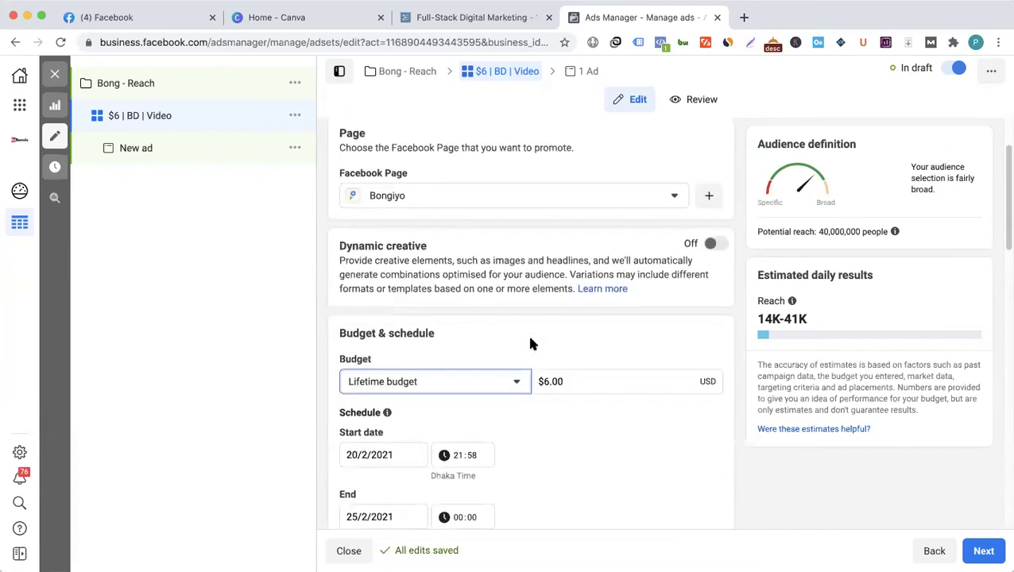
{"action": "scroll", "coordinate": [531, 343], "scroll_direction": "down", "scroll_amount": 2}
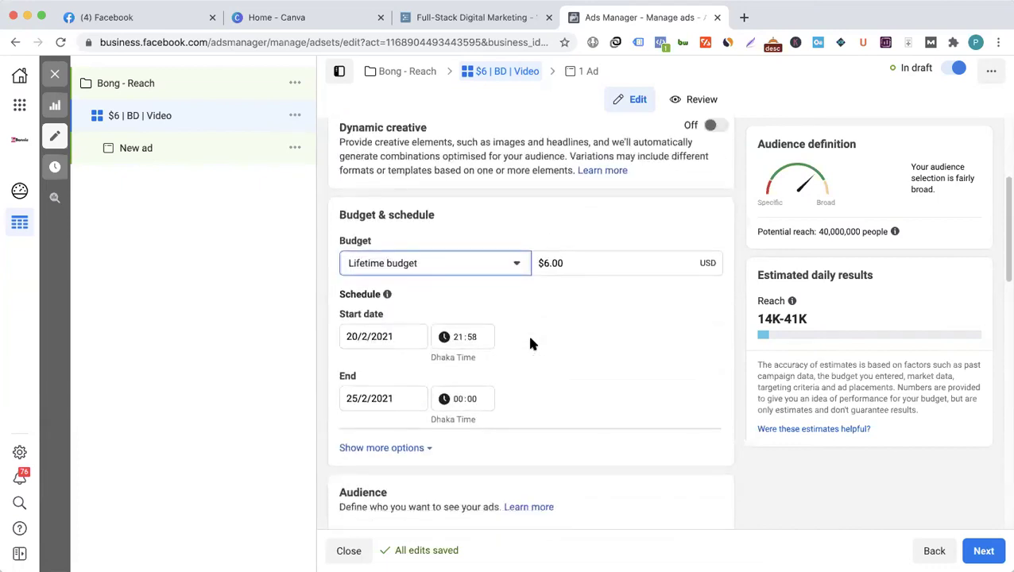
{"action": "scroll", "coordinate": [529, 344], "scroll_direction": "up", "scroll_amount": 3}
- Expand the additional Optimisation and delivery options to check the frequency cap, charging basis and delivery type
{"action": "scroll", "coordinate": [529, 344], "scroll_direction": "down", "scroll_amount": 15}
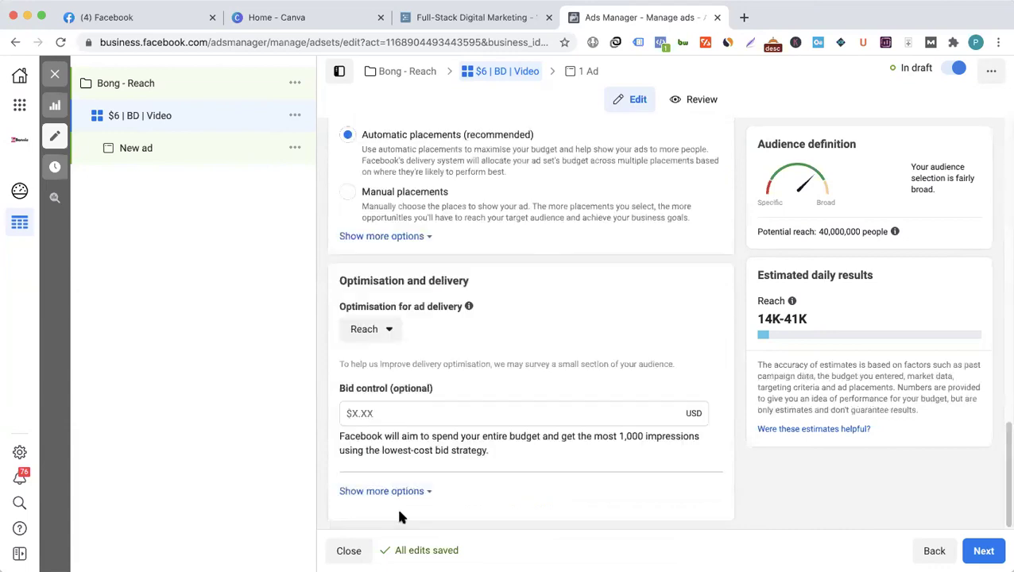
{"action": "left_click", "coordinate": [388, 492]}
{"action": "scroll", "coordinate": [475, 427], "scroll_direction": "down", "scroll_amount": 2}
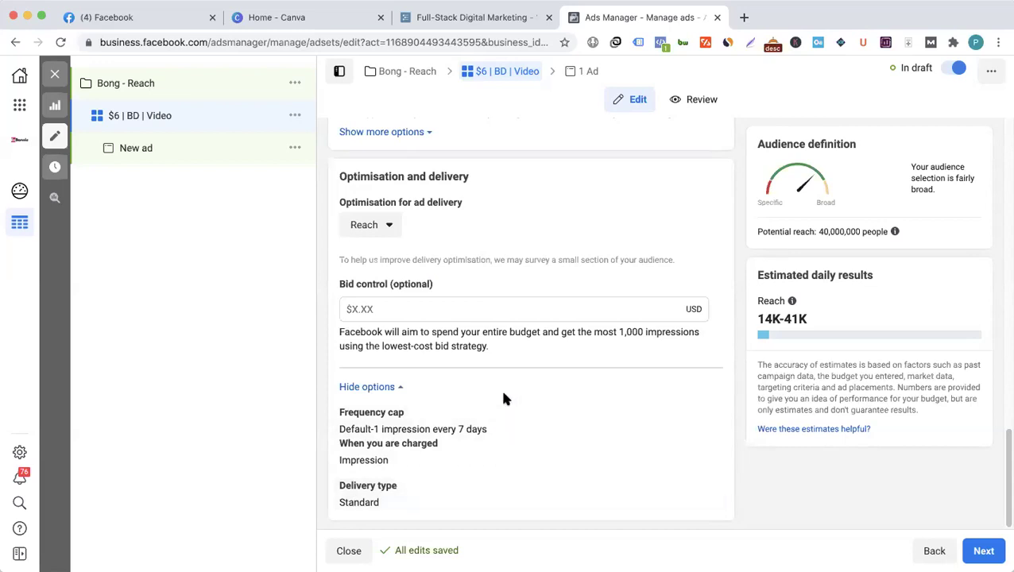
- Switch the ad set to a daily budget and recheck its Optimisation and delivery options
{"action": "scroll", "coordinate": [503, 398], "scroll_direction": "up", "scroll_amount": 10}
{"action": "scroll", "coordinate": [503, 398], "scroll_direction": "up", "scroll_amount": 10}
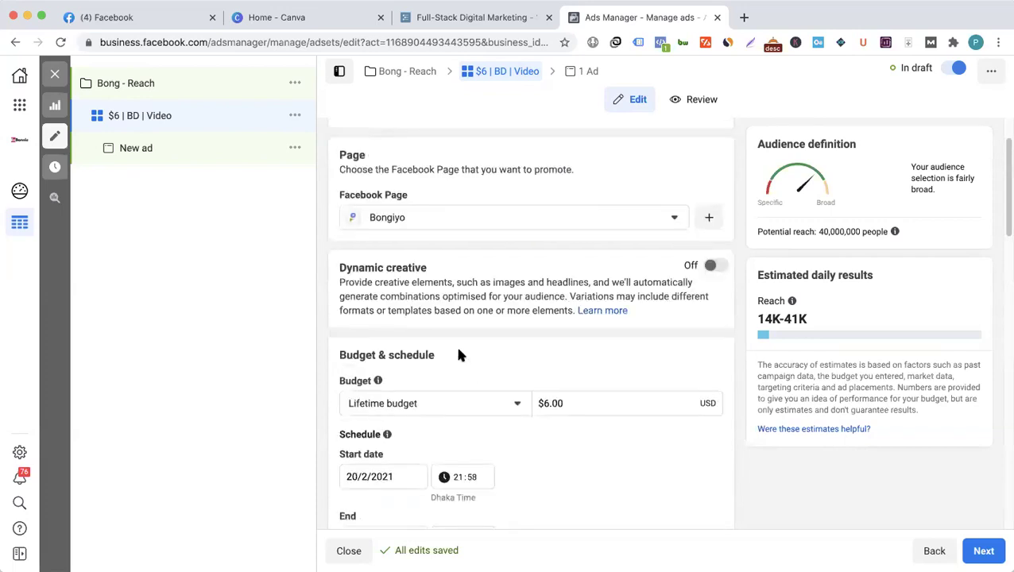
{"action": "scroll", "coordinate": [446, 251], "scroll_direction": "down", "scroll_amount": 5}
{"action": "left_click", "coordinate": [445, 251]}
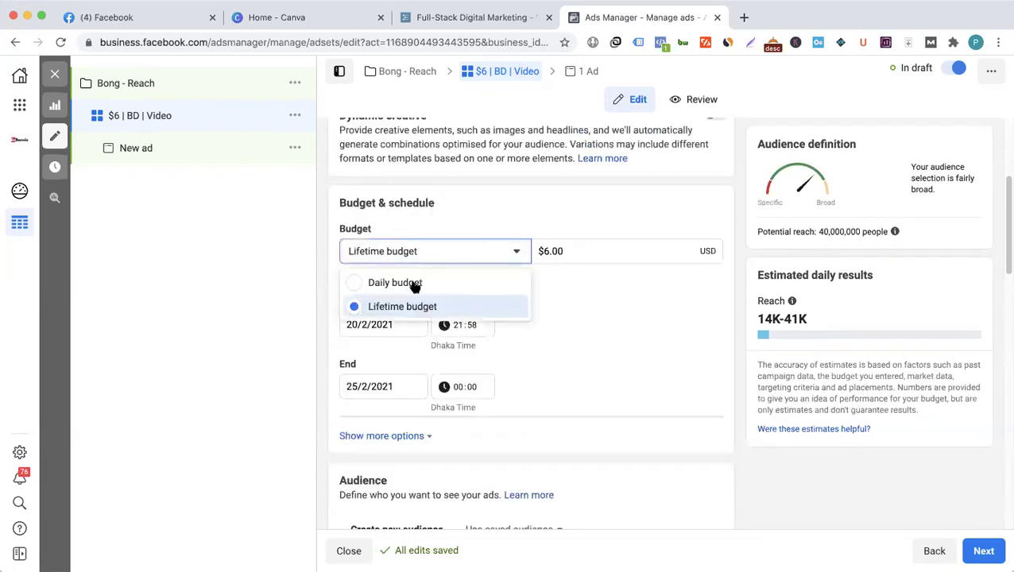
{"action": "left_click", "coordinate": [414, 286]}
{"action": "scroll", "coordinate": [522, 361], "scroll_direction": "down", "scroll_amount": 5}
{"action": "scroll", "coordinate": [449, 529], "scroll_direction": "down", "scroll_amount": 15}
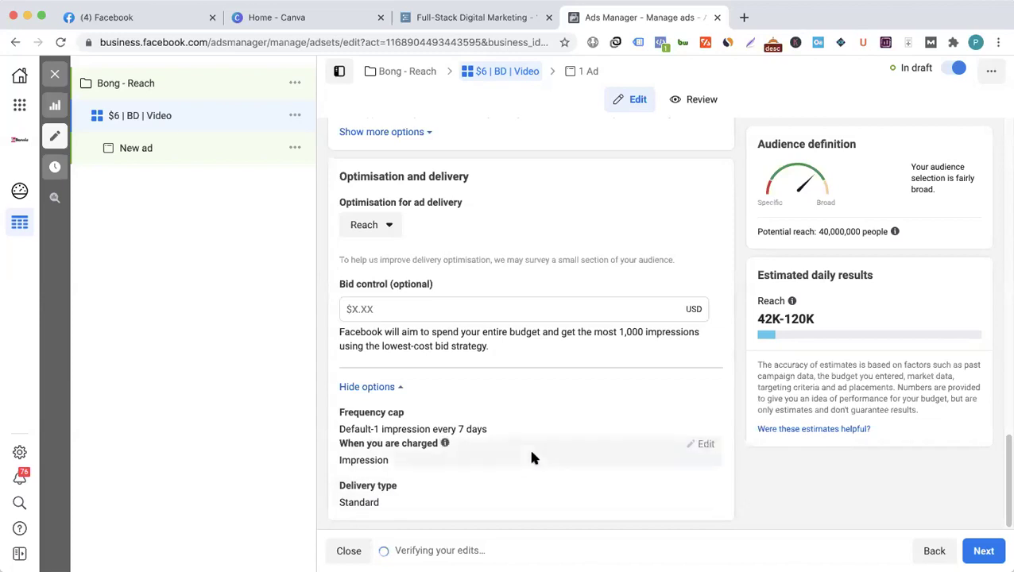
{"action": "scroll", "coordinate": [529, 446], "scroll_direction": "up", "scroll_amount": 5}
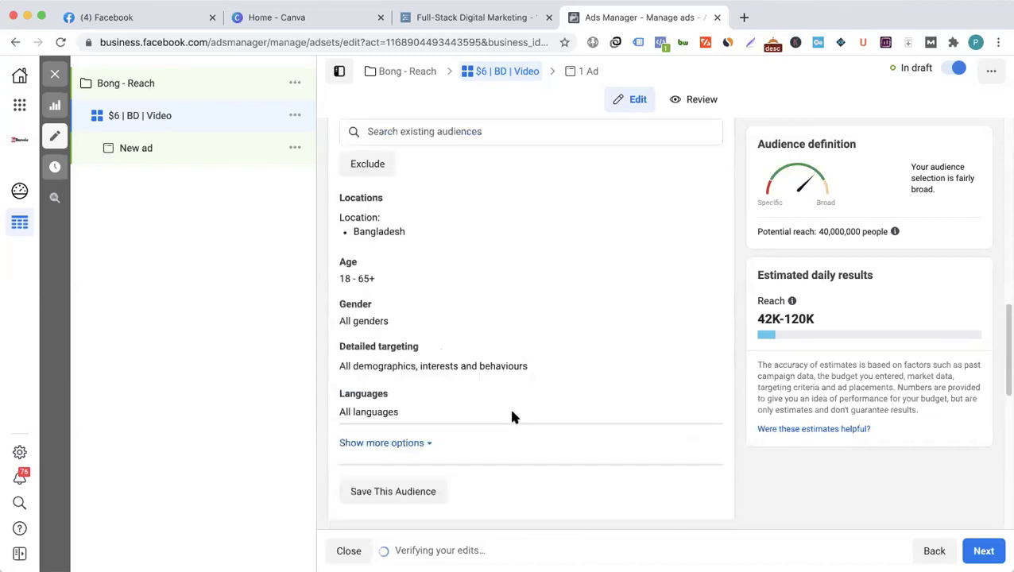
{"action": "scroll", "coordinate": [516, 419], "scroll_direction": "up", "scroll_amount": 3}
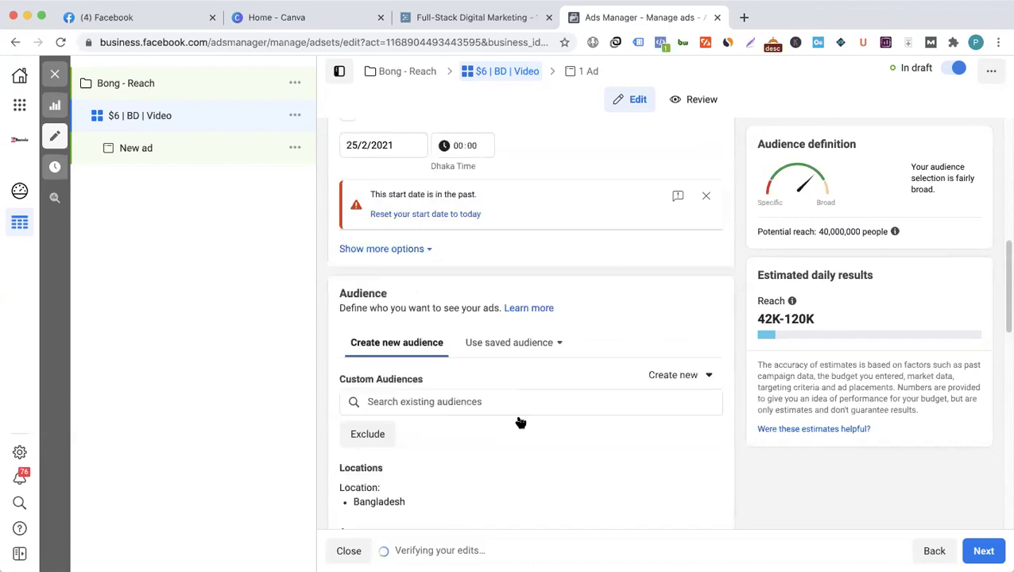
{"action": "scroll", "coordinate": [520, 423], "scroll_direction": "up", "scroll_amount": 2}
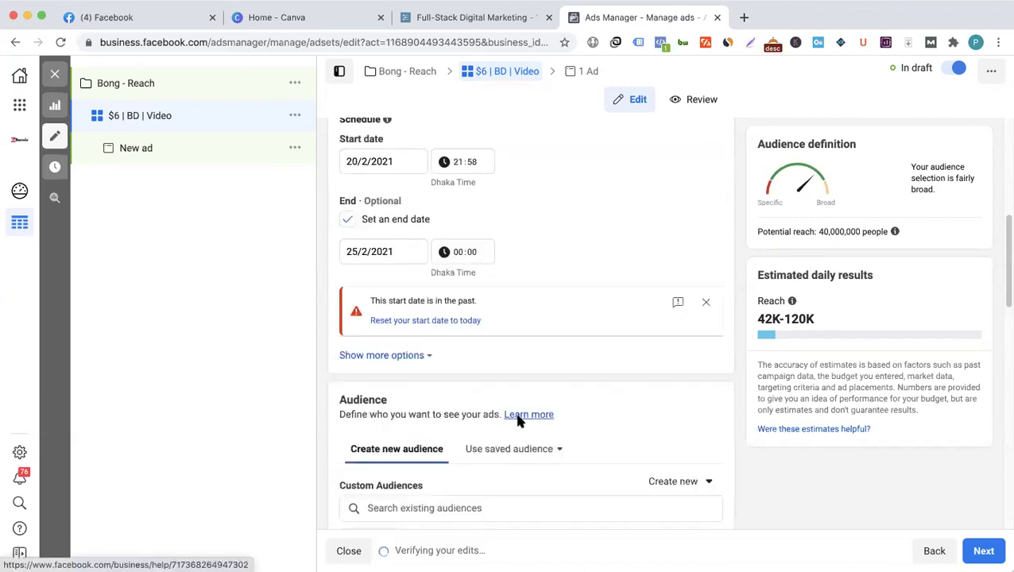
{"action": "scroll", "coordinate": [517, 421], "scroll_direction": "up", "scroll_amount": 2}
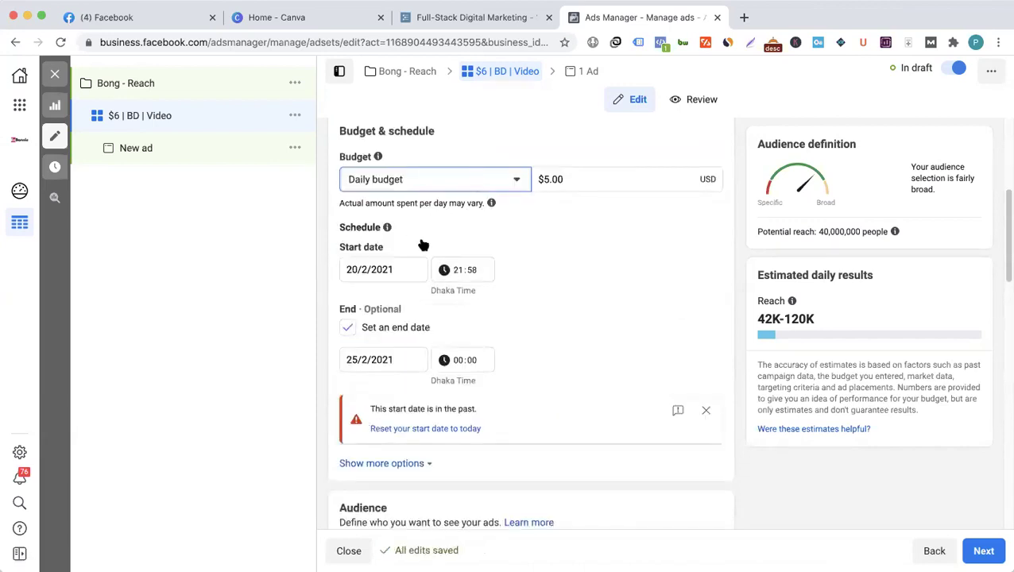
- Switch the ad set back to a lifetime budget
{"action": "left_click", "coordinate": [430, 179]}
{"action": "left_click", "coordinate": [389, 237]}
{"action": "left_click", "coordinate": [579, 181]}
{"action": "triple_click", "coordinate": [579, 182]}
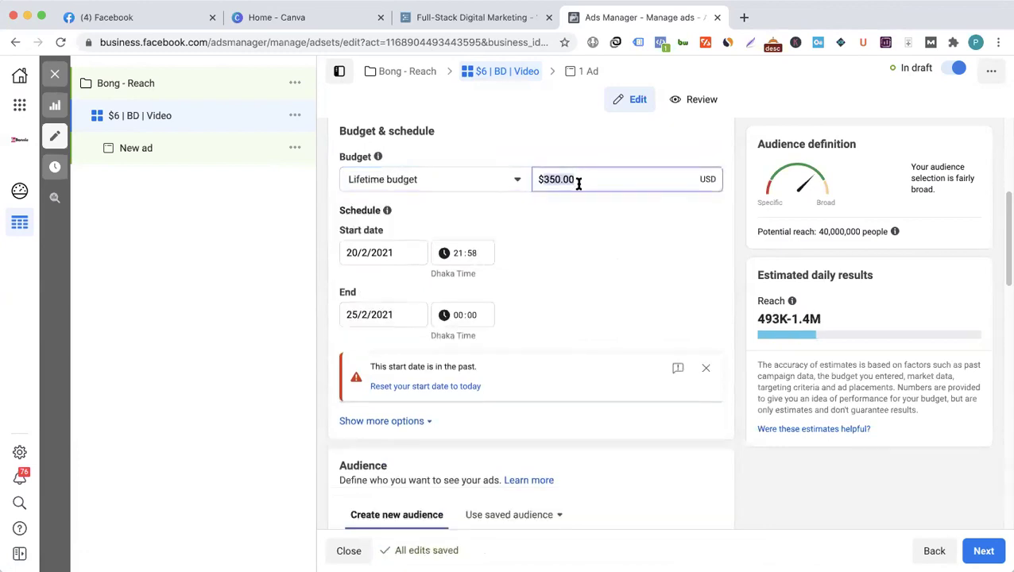
{"action": "left_click", "coordinate": [406, 333]}
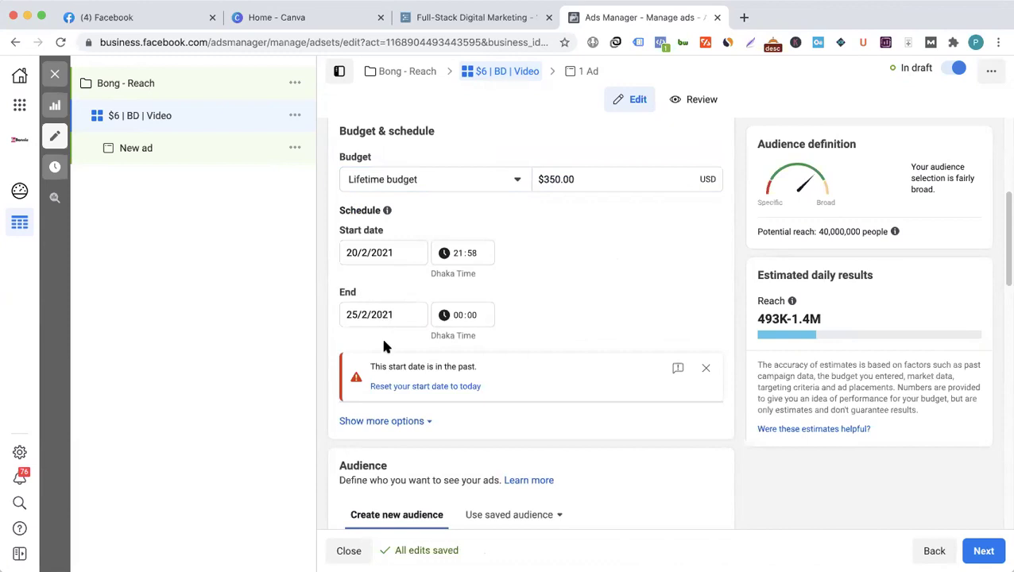
{"action": "key", "text": "Tab"}
{"action": "key", "text": "Escape"}
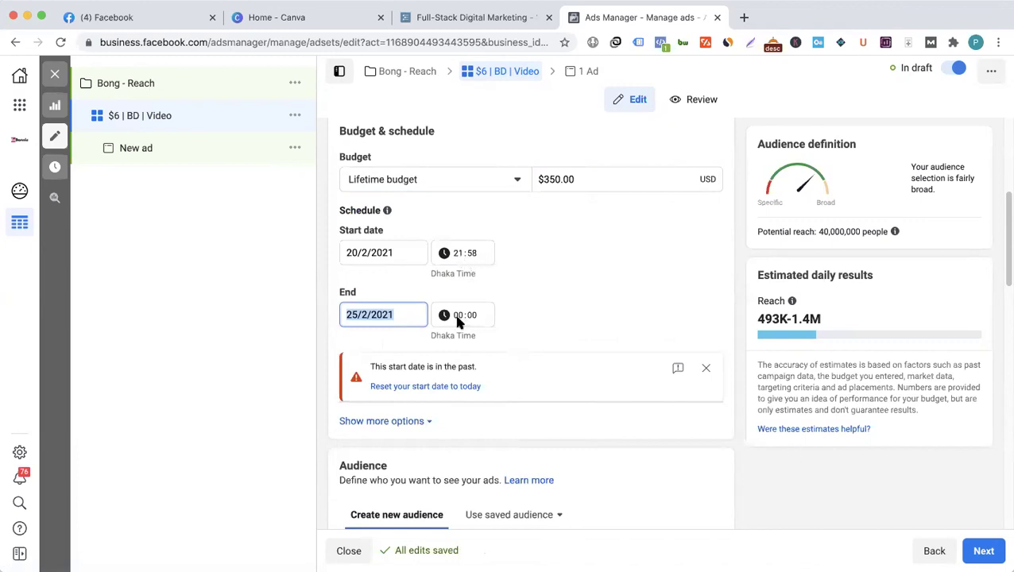
- Set the ad set's start time to 10:45
{"action": "left_click", "coordinate": [469, 263]}
{"action": "type", "text": "10"}
{"action": "left_click", "coordinate": [481, 252]}
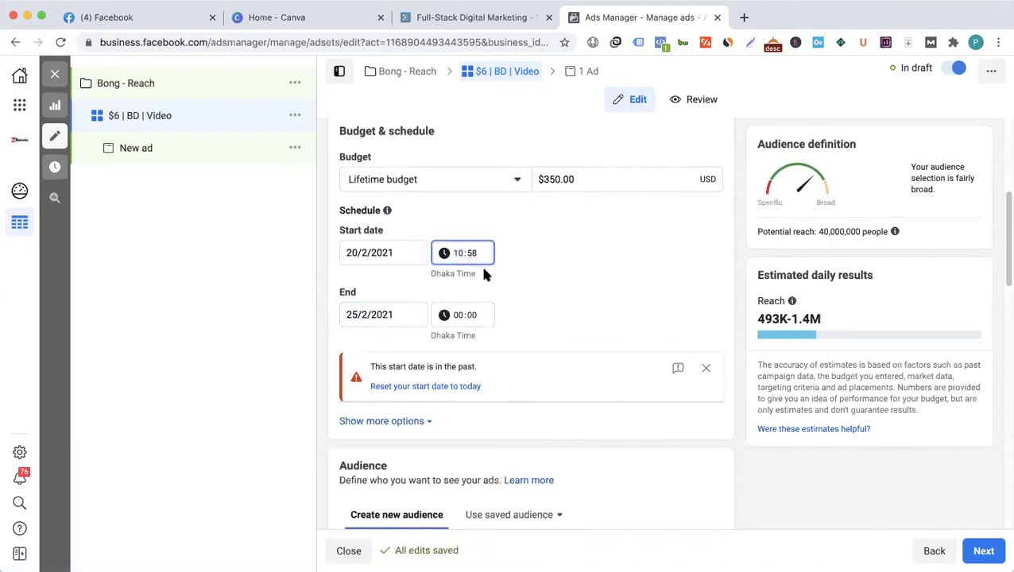
{"action": "type", "text": "45"}
{"action": "left_click", "coordinate": [556, 313]}
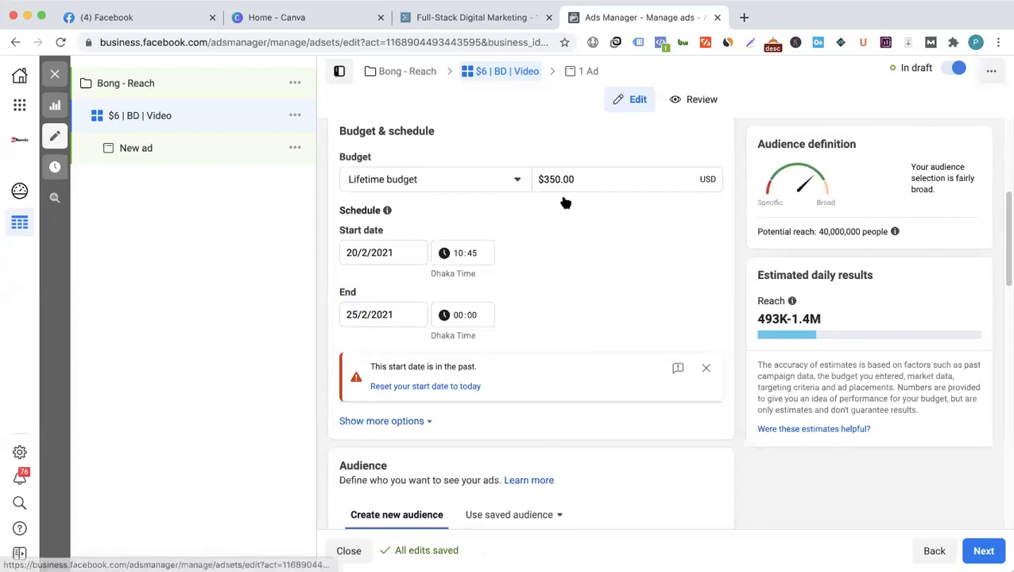
- Reset the ad set's start date to today and pick 25/2/2021 as the end date
{"action": "left_click", "coordinate": [586, 182]}
{"action": "left_click", "coordinate": [561, 270]}
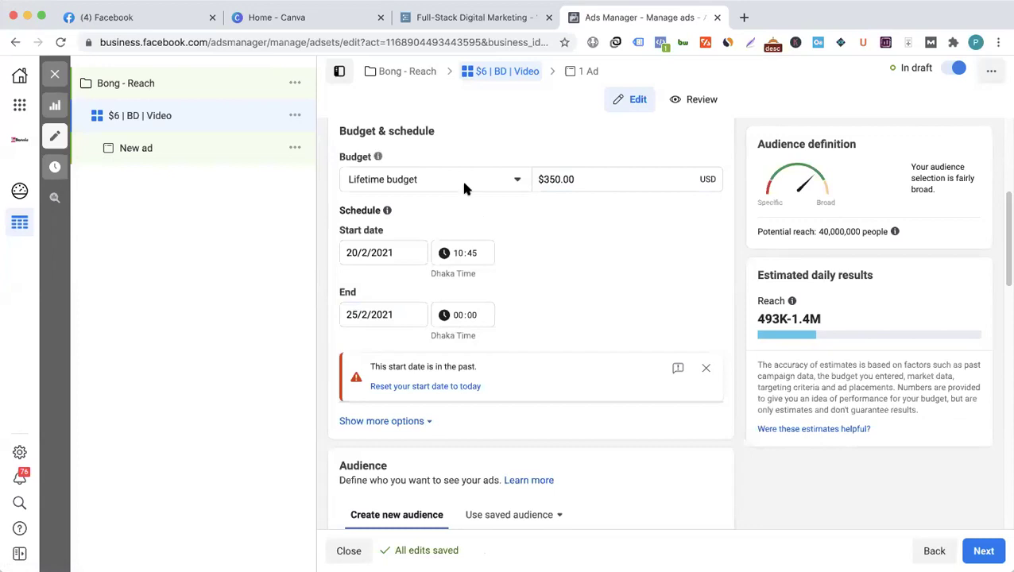
{"action": "left_click", "coordinate": [460, 386]}
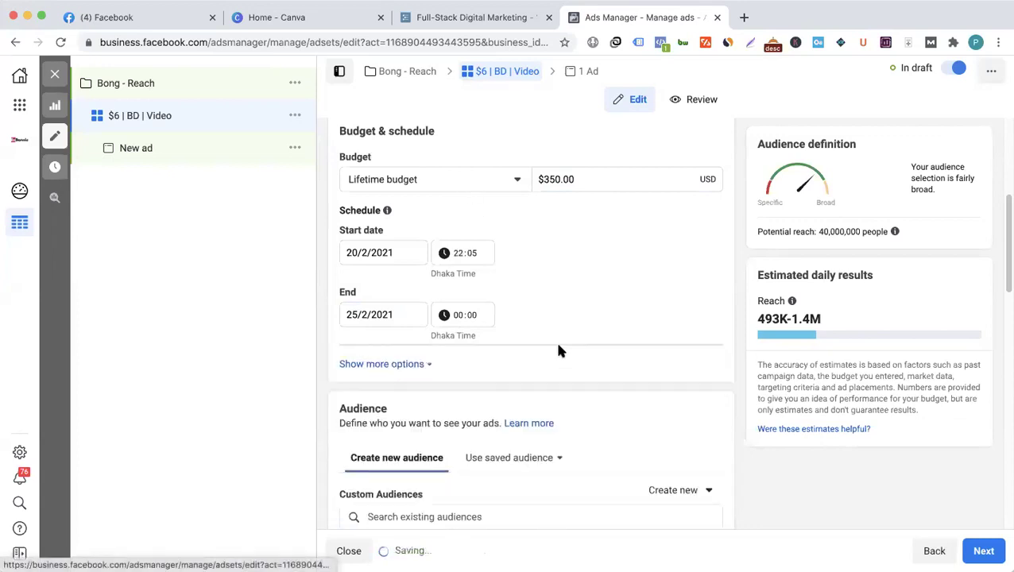
{"action": "left_click", "coordinate": [391, 314]}
{"action": "left_click", "coordinate": [452, 442]}
{"action": "left_click", "coordinate": [589, 253]}
- Try to set the budget amount to $6, reselecting the lifetime budget type for another attempt
{"action": "scroll", "coordinate": [580, 291], "scroll_direction": "up", "scroll_amount": 3}
{"action": "left_click", "coordinate": [580, 287]}
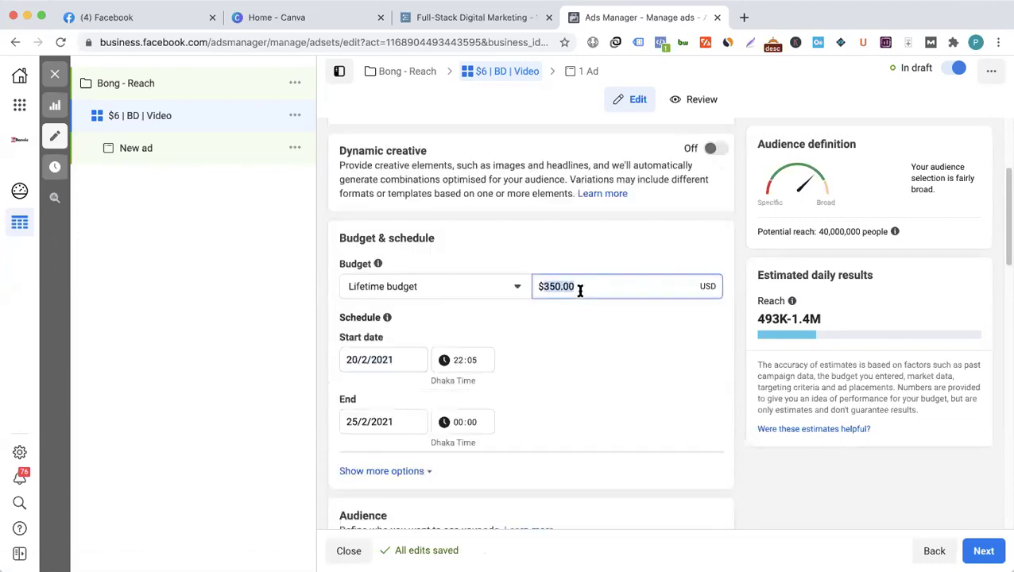
{"action": "type", "text": "6"}
{"action": "left_click", "coordinate": [585, 354]}
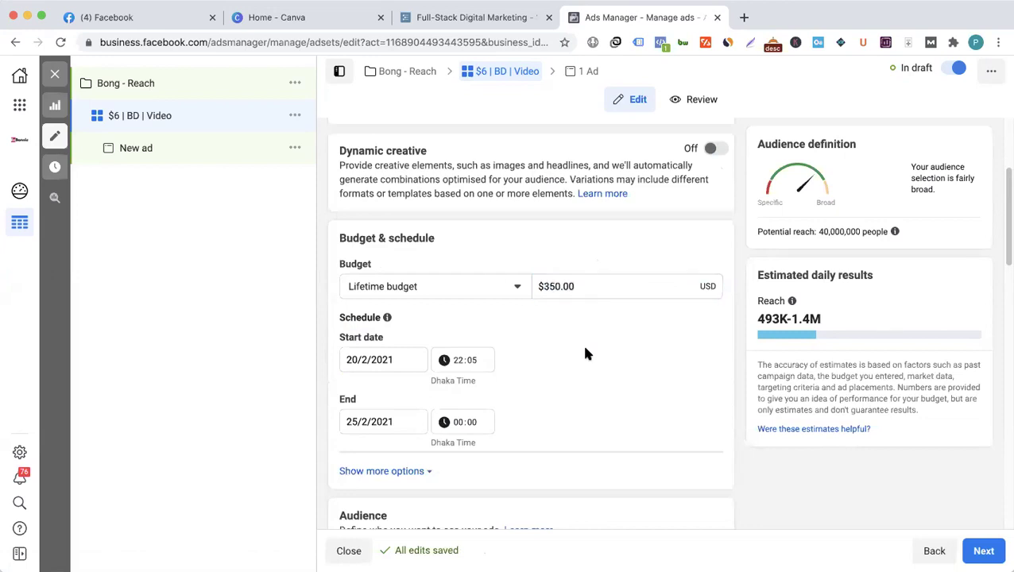
{"action": "left_click", "coordinate": [443, 278]}
{"action": "left_click", "coordinate": [401, 342]}
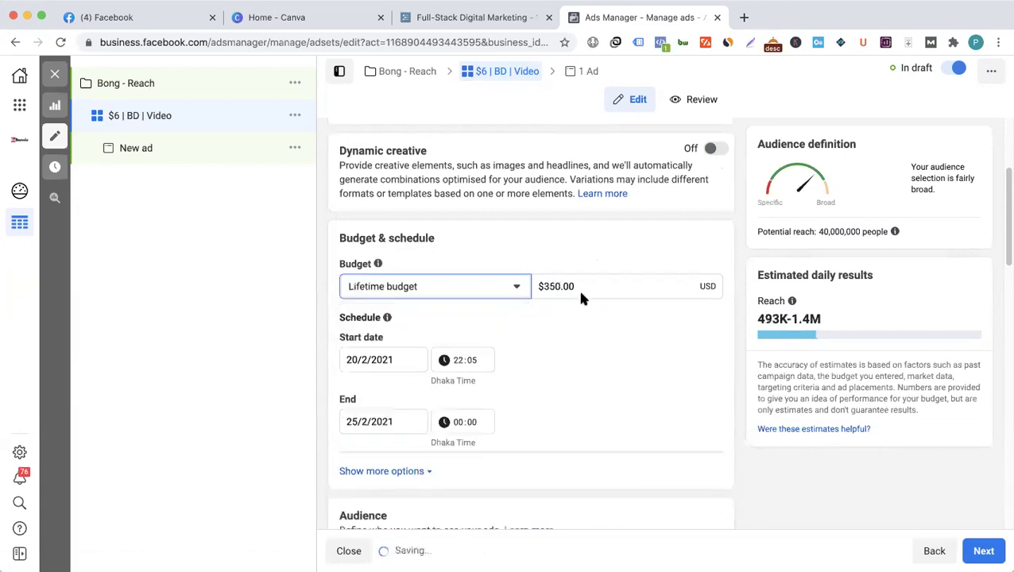
{"action": "left_click", "coordinate": [596, 289]}
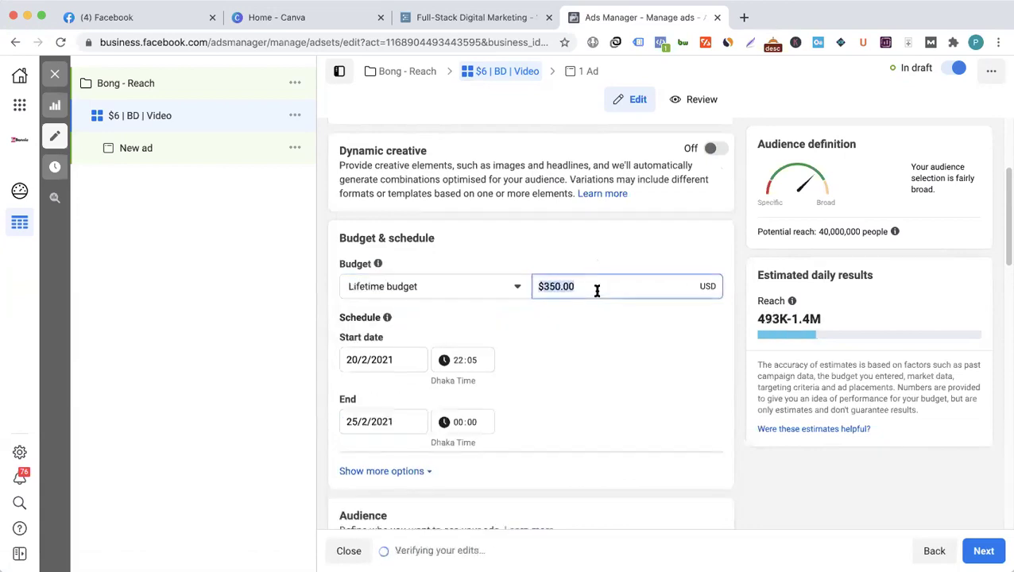
{"action": "left_click", "coordinate": [578, 346]}
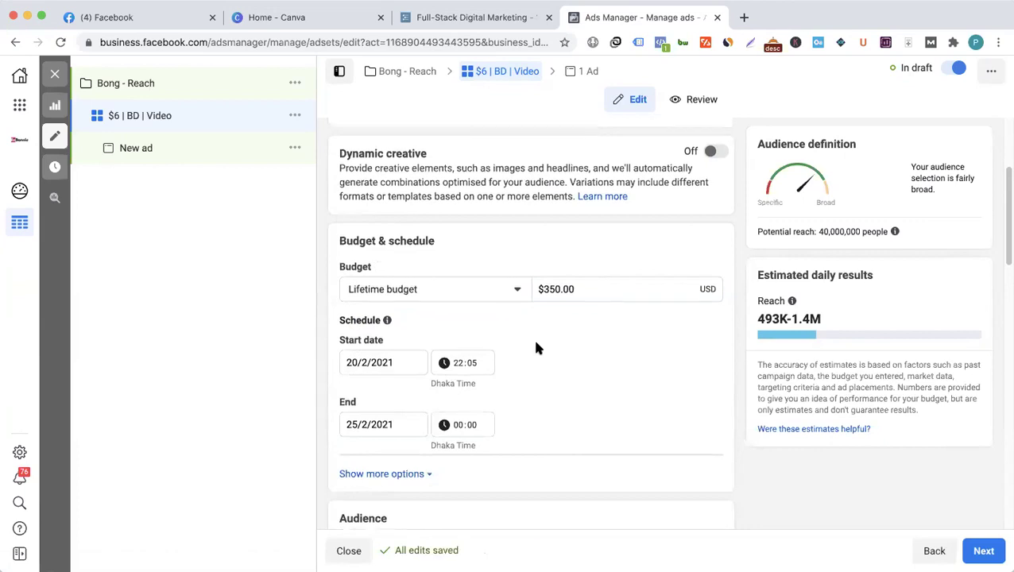
- Reload the ad set page and recheck its budget, schedule and delivery settings
{"action": "scroll", "coordinate": [454, 294], "scroll_direction": "up", "scroll_amount": 2}
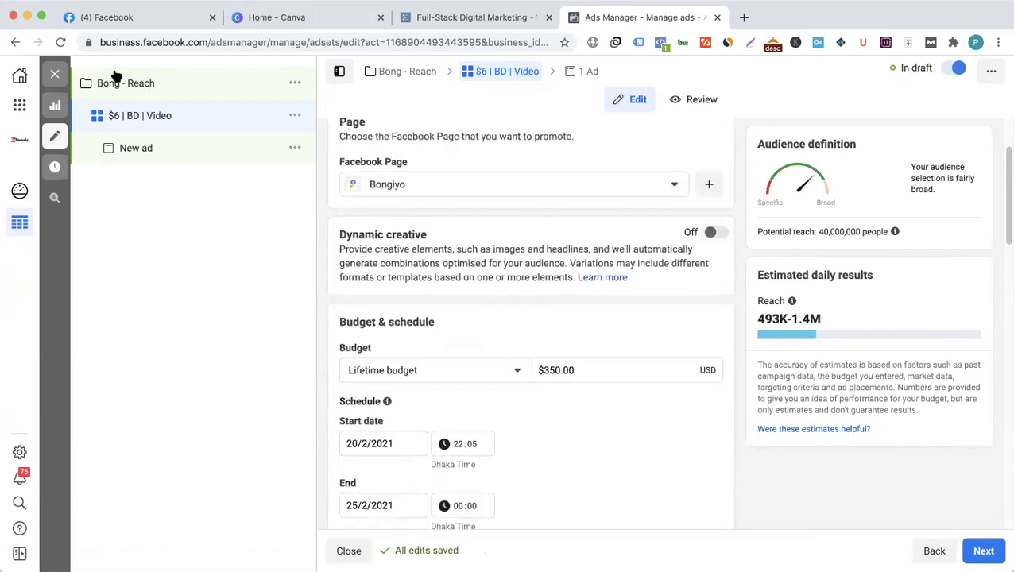
{"action": "scroll", "coordinate": [431, 184], "scroll_direction": "up", "scroll_amount": 3}
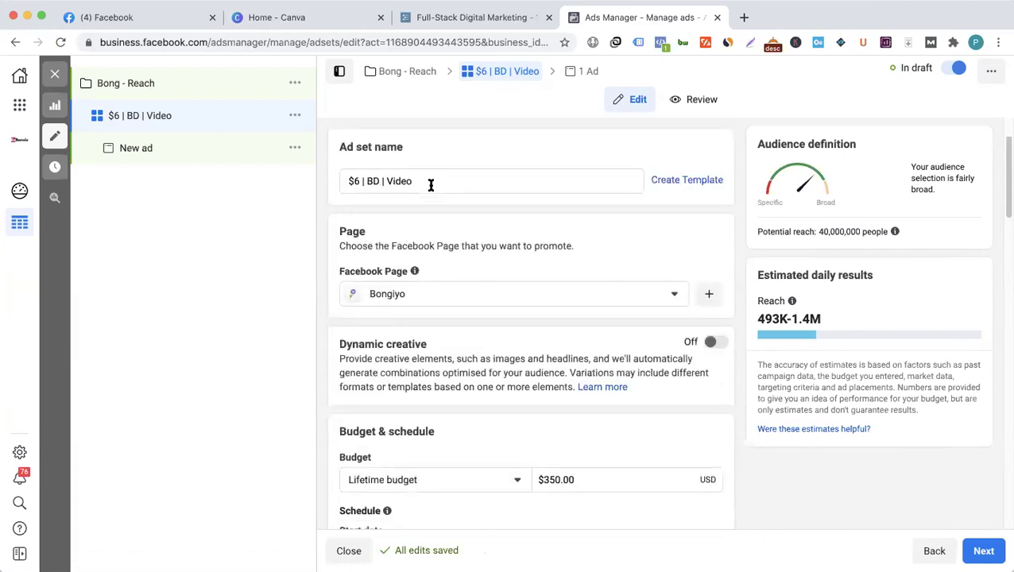
{"action": "triple_click", "coordinate": [486, 191]}
{"action": "key", "text": "super+r"}
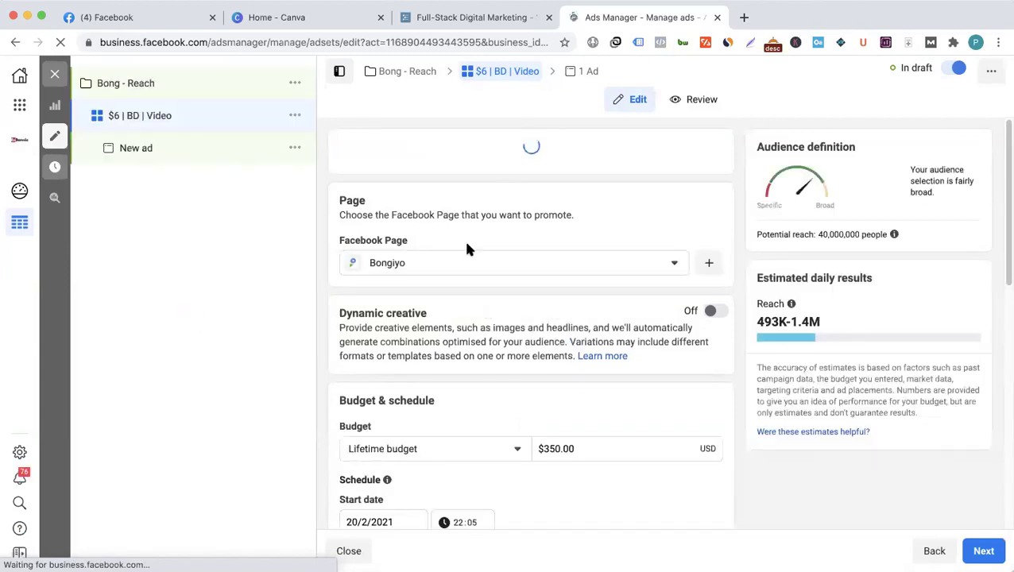
{"action": "scroll", "coordinate": [467, 250], "scroll_direction": "down", "scroll_amount": 3}
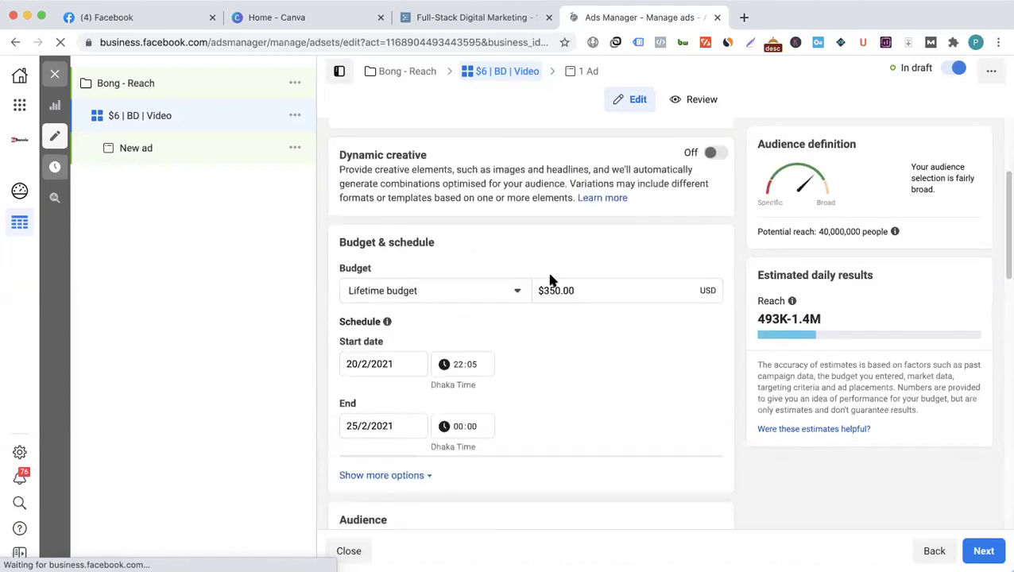
{"action": "scroll", "coordinate": [412, 508], "scroll_direction": "down", "scroll_amount": 1}
{"action": "scroll", "coordinate": [412, 508], "scroll_direction": "down", "scroll_amount": 10}
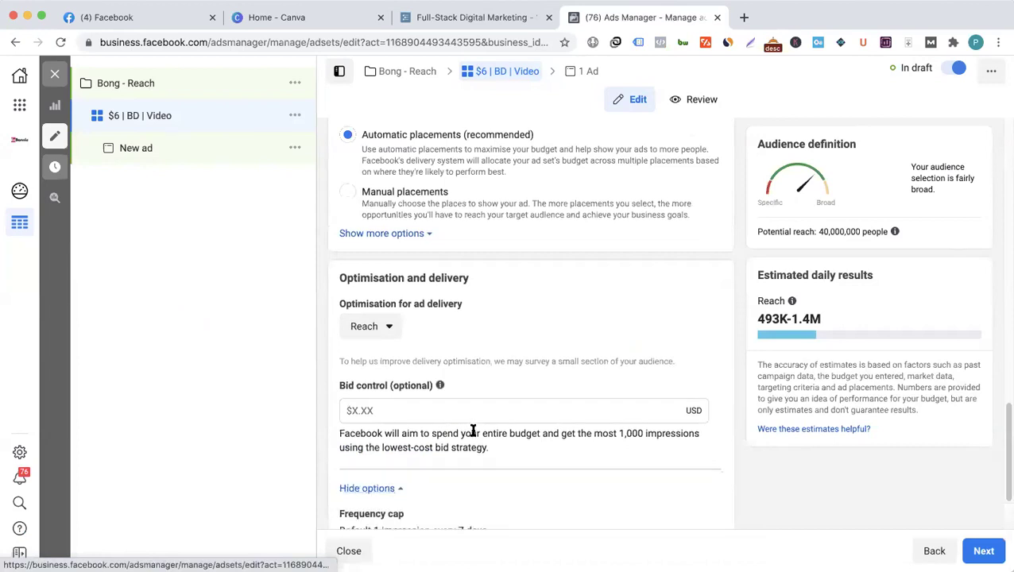
{"action": "scroll", "coordinate": [470, 430], "scroll_direction": "down", "scroll_amount": 2}
{"action": "scroll", "coordinate": [513, 420], "scroll_direction": "up", "scroll_amount": 15}
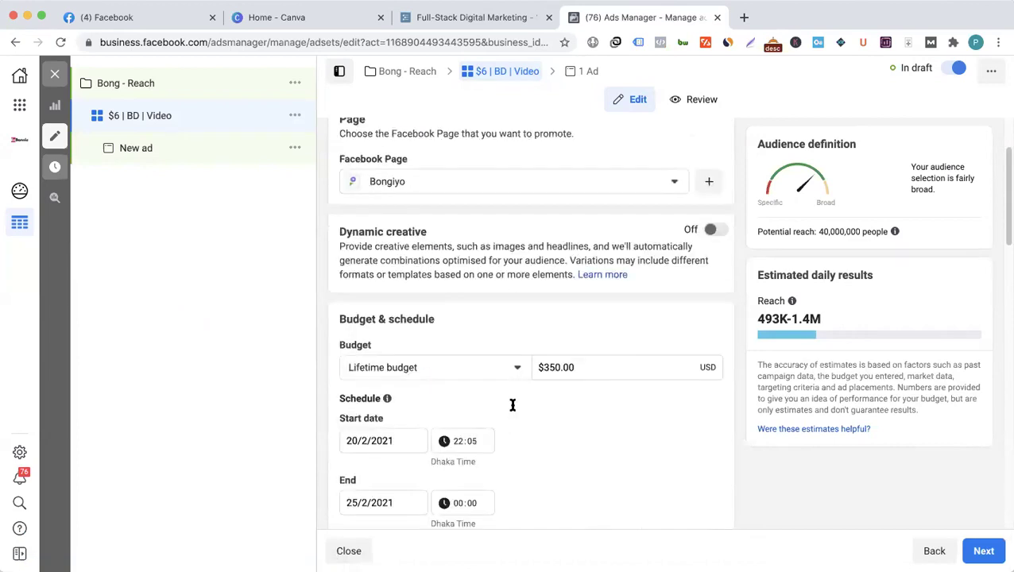
- Set the ad set's lifetime budget to $6 and its end date to 25/2/2021
{"action": "scroll", "coordinate": [524, 359], "scroll_direction": "up", "scroll_amount": 3}
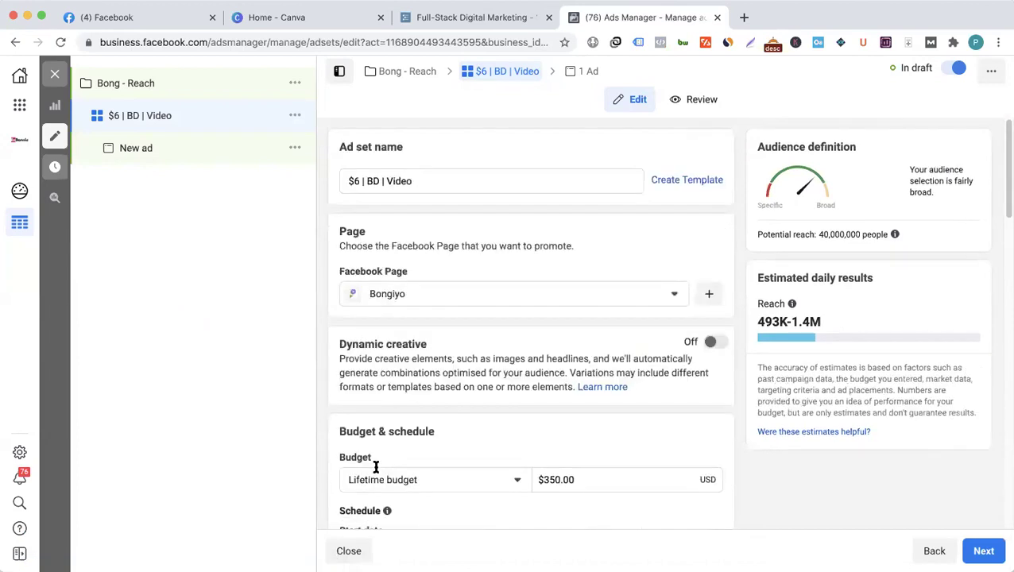
{"action": "scroll", "coordinate": [376, 468], "scroll_direction": "down", "scroll_amount": 4}
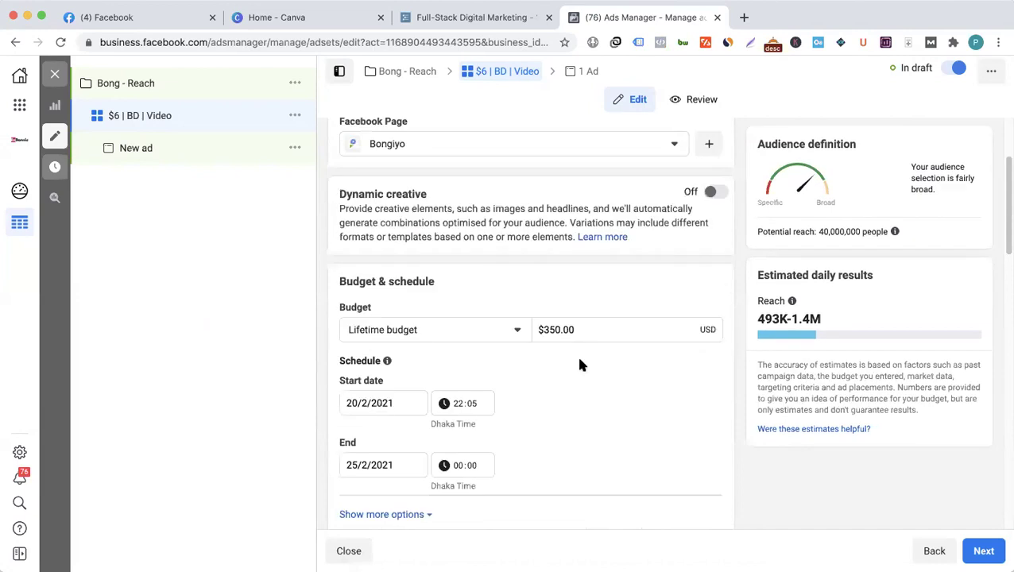
{"action": "left_click", "coordinate": [591, 323]}
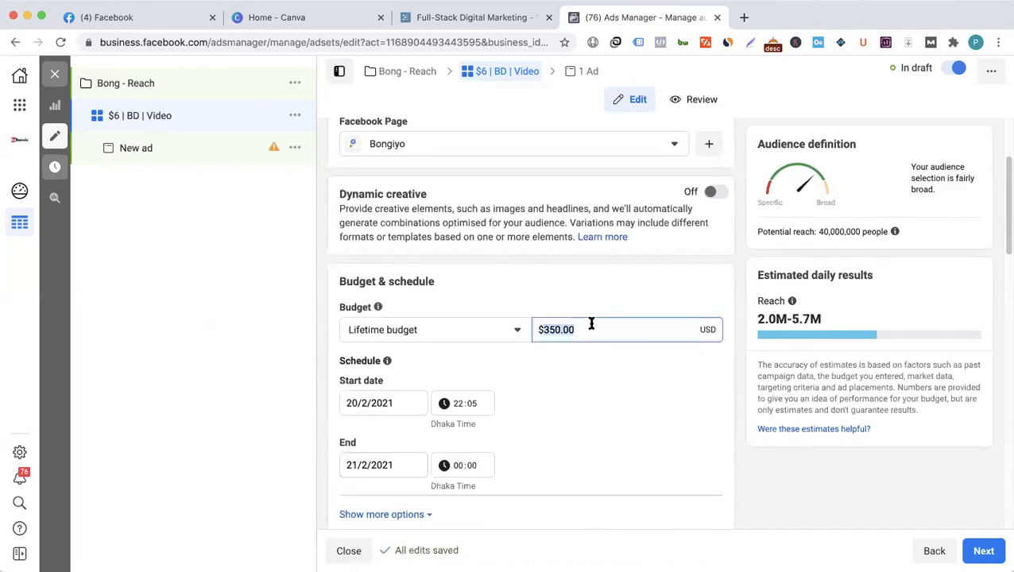
{"action": "type", "text": "6"}
{"action": "left_click", "coordinate": [582, 373]}
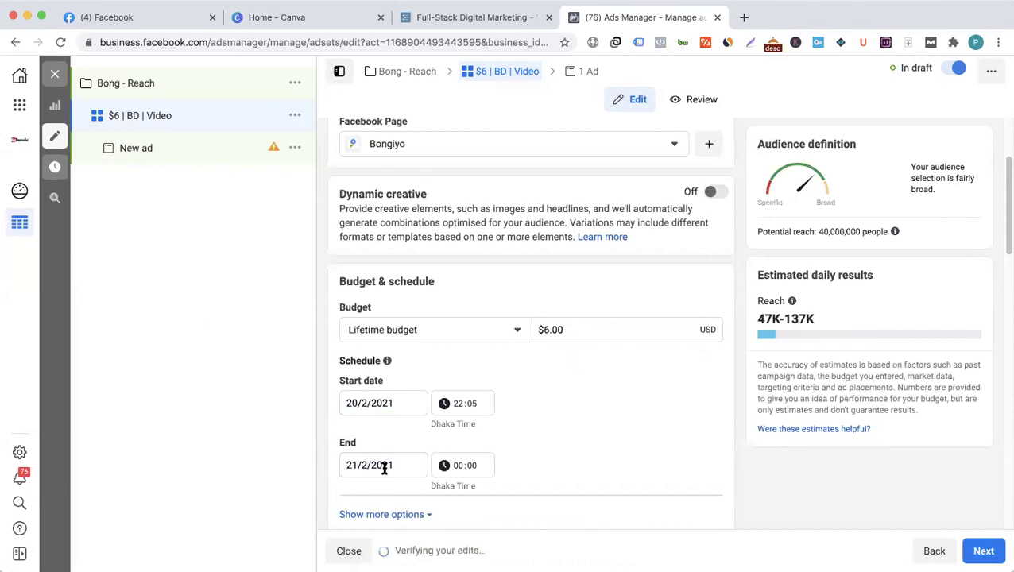
{"action": "left_click", "coordinate": [417, 400]}
{"action": "left_click", "coordinate": [447, 395]}
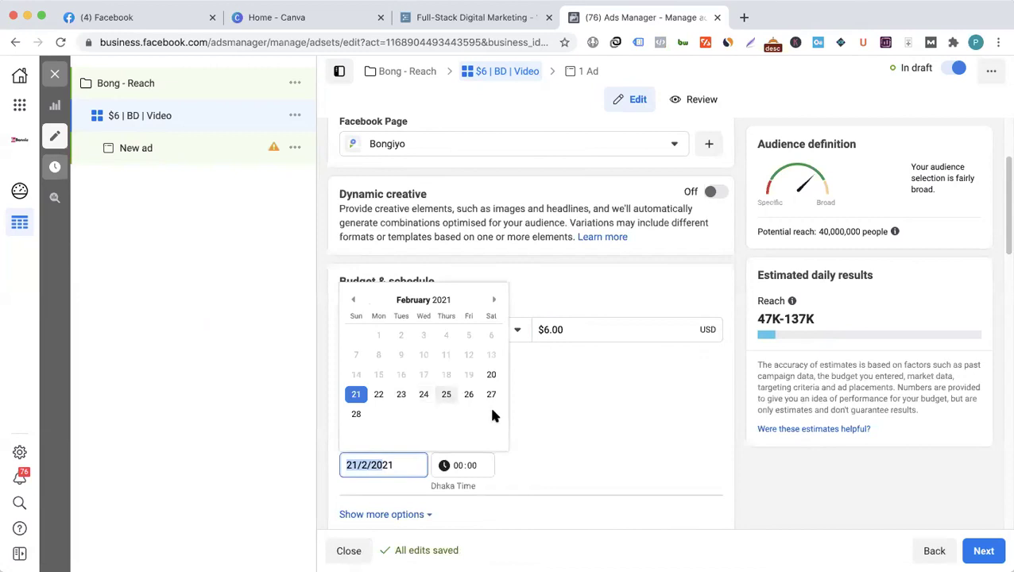
- Expand the additional schedule options and enable running ads on a schedule
{"action": "scroll", "coordinate": [523, 371], "scroll_direction": "down", "scroll_amount": 2}
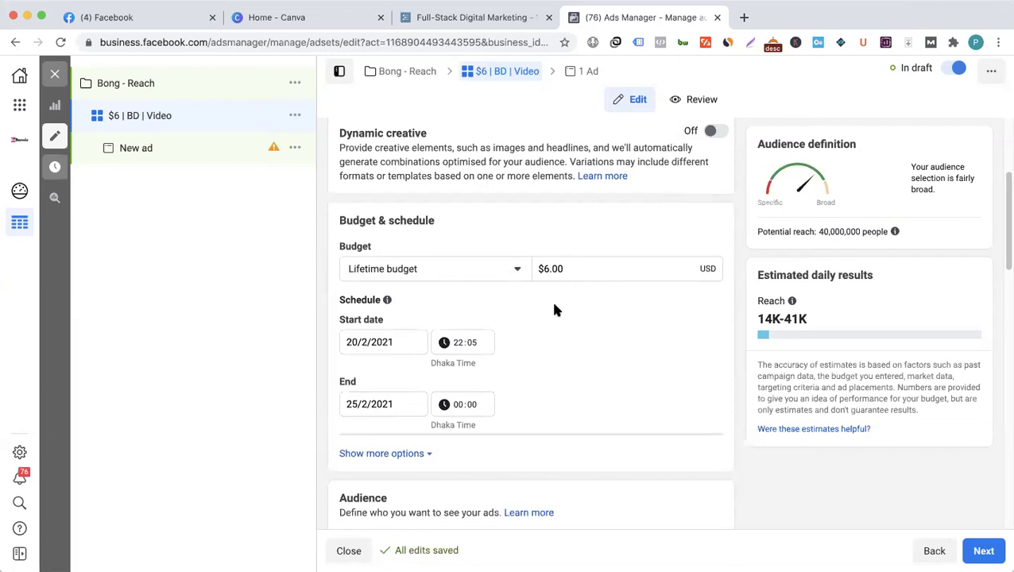
{"action": "scroll", "coordinate": [554, 310], "scroll_direction": "down", "scroll_amount": 2}
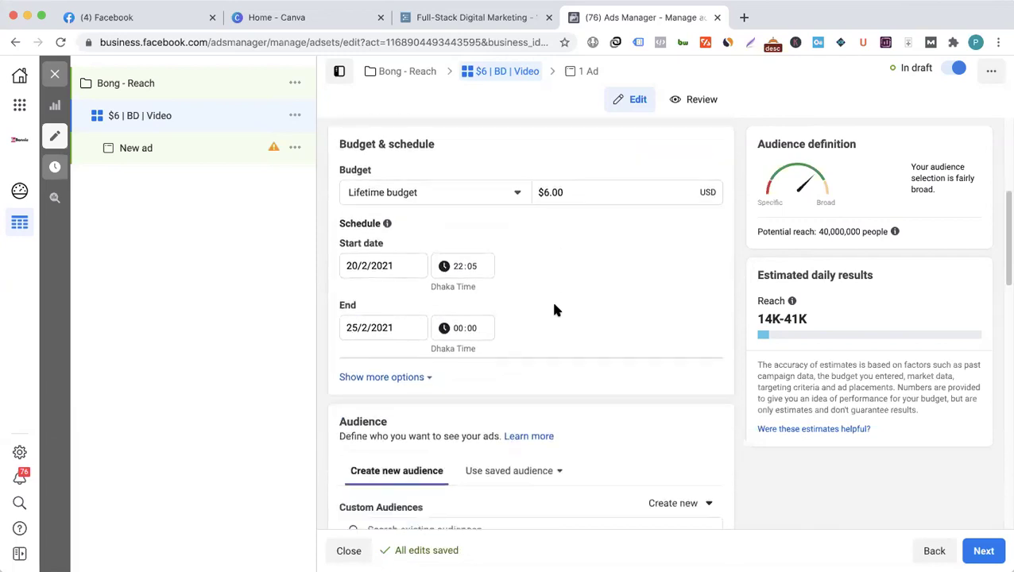
{"action": "scroll", "coordinate": [555, 310], "scroll_direction": "down", "scroll_amount": 1}
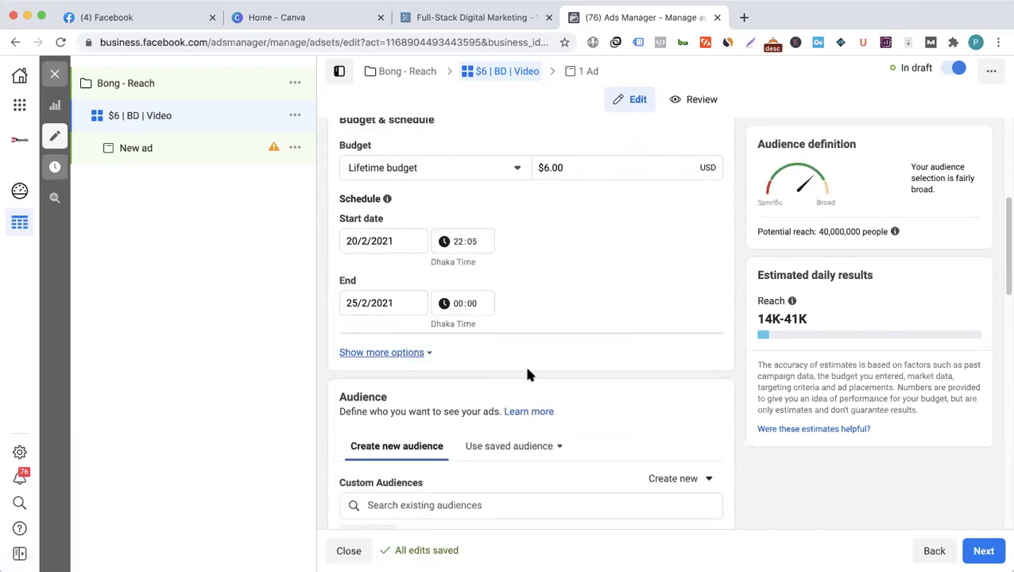
{"action": "scroll", "coordinate": [528, 365], "scroll_direction": "down", "scroll_amount": 2}
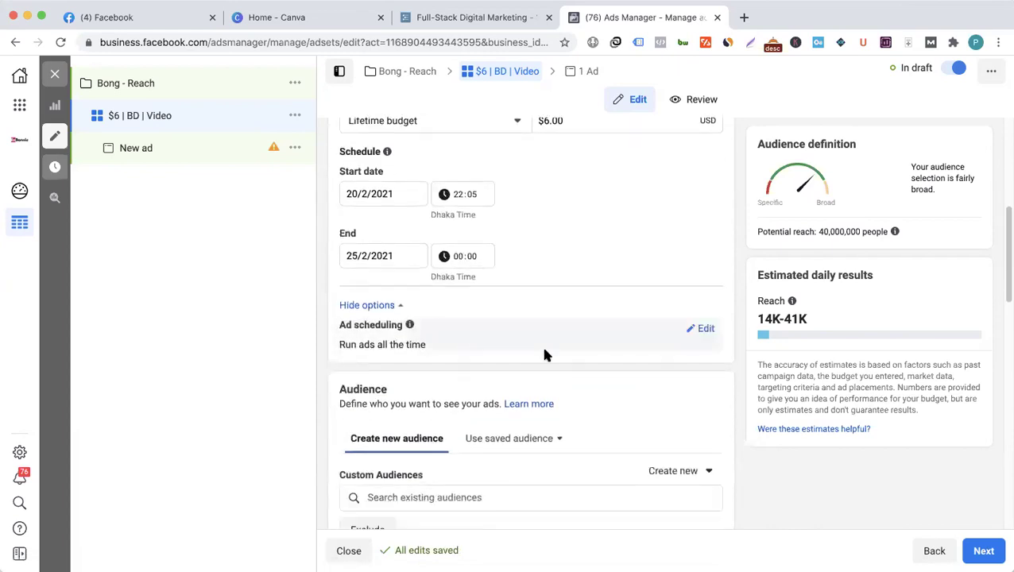
{"action": "left_click", "coordinate": [704, 329]}
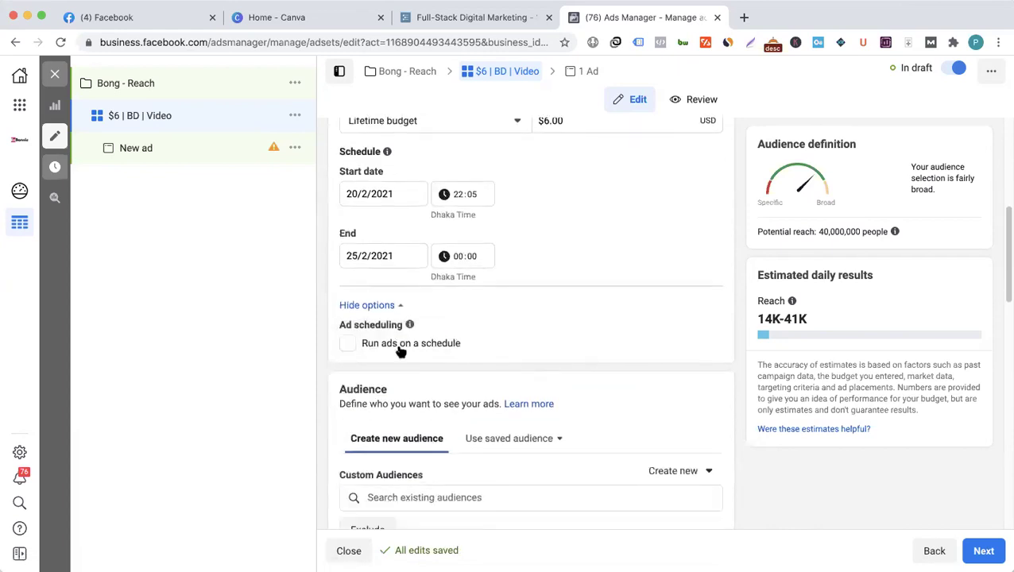
{"action": "left_click", "coordinate": [513, 349]}
{"action": "scroll", "coordinate": [515, 352], "scroll_direction": "down", "scroll_amount": 3}
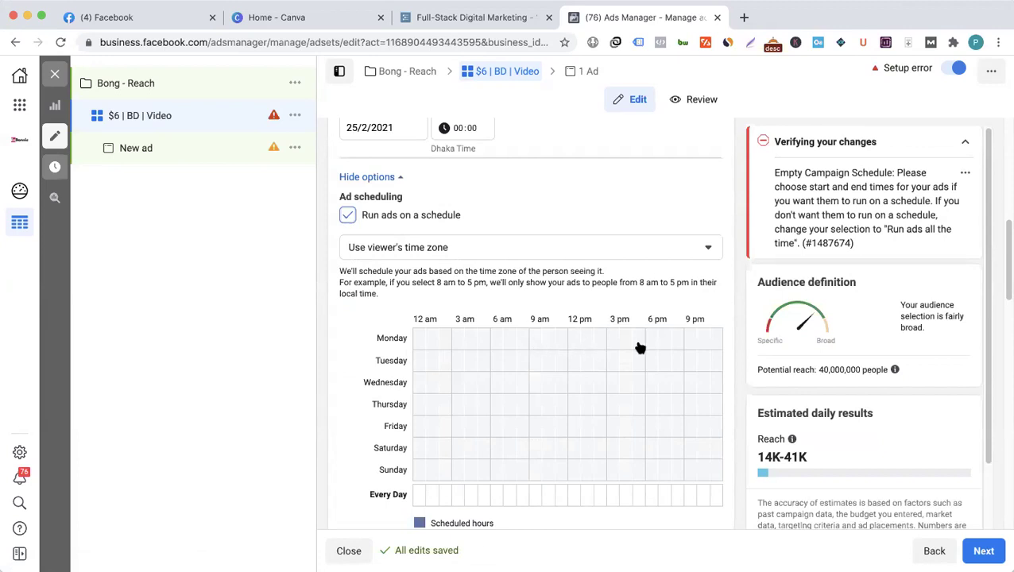
- Try scheduling ads from 6 pm to midnight on all days except Wednesday, and turn ad scheduling back off
{"action": "left_click_drag", "start_coordinate": [656, 344], "coordinate": [720, 468]}
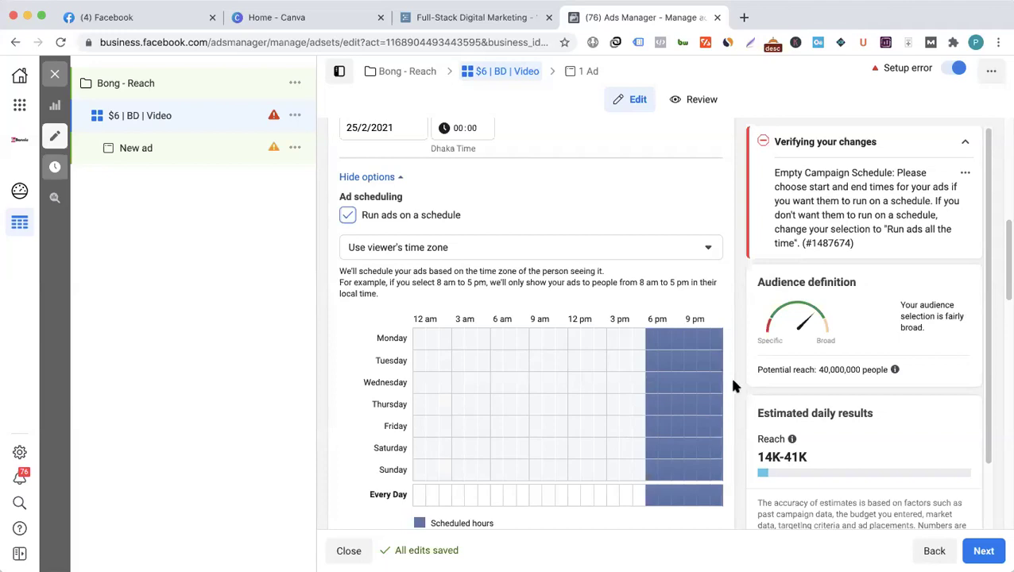
{"action": "left_click_drag", "start_coordinate": [653, 496], "coordinate": [719, 501]}
{"action": "left_click_drag", "start_coordinate": [664, 390], "coordinate": [693, 401]}
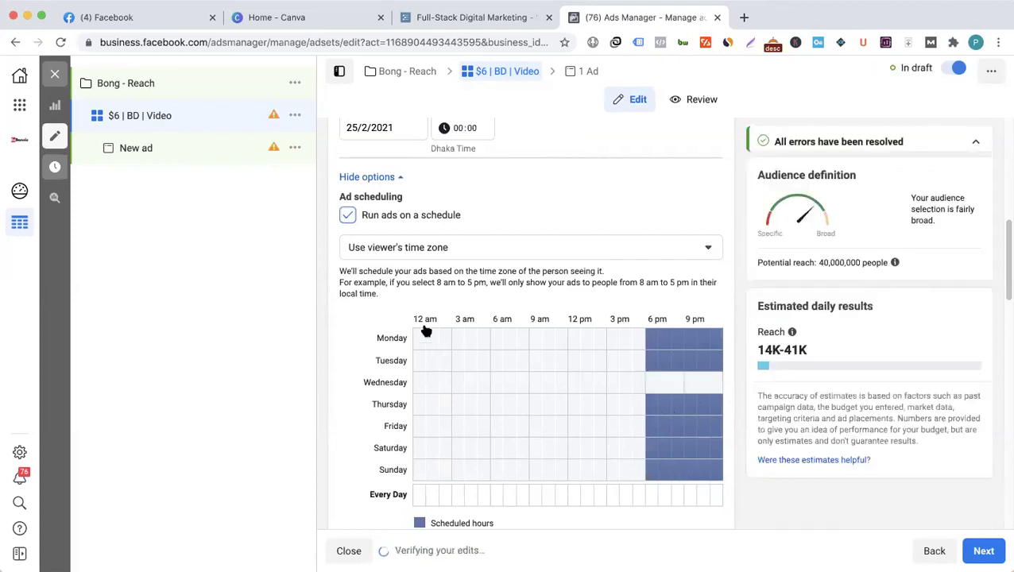
{"action": "left_click", "coordinate": [350, 218]}
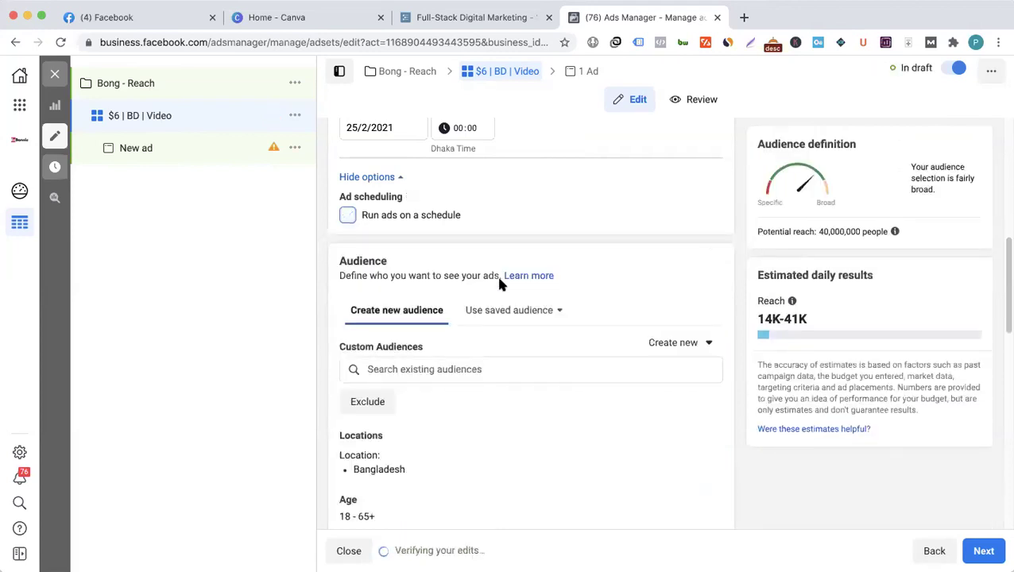
- Review the ad set's budget, start and end dates, and its custom audience and location settings
{"action": "scroll", "coordinate": [469, 254], "scroll_direction": "up", "scroll_amount": 2}
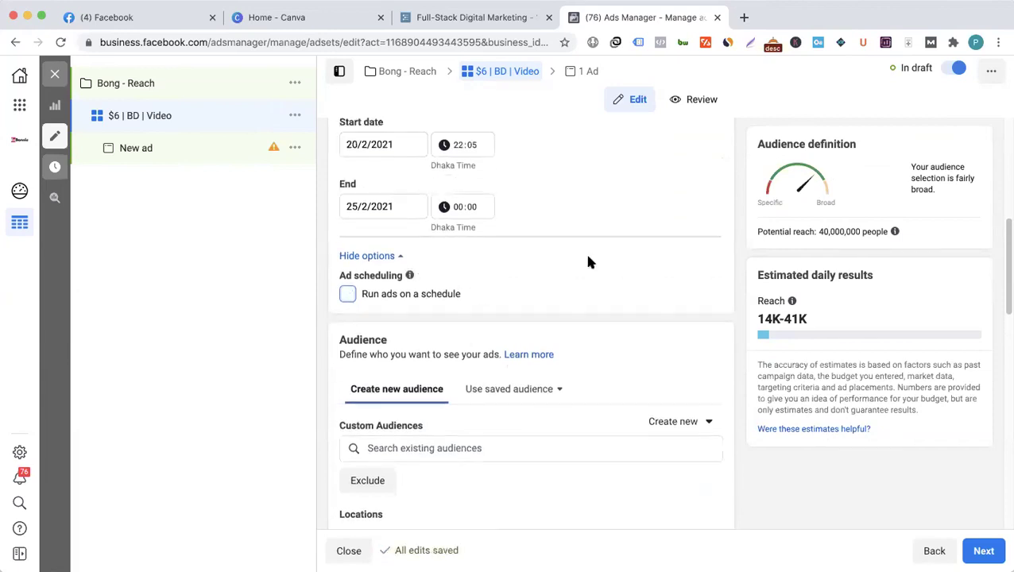
{"action": "scroll", "coordinate": [548, 256], "scroll_direction": "up", "scroll_amount": 1}
{"action": "scroll", "coordinate": [547, 255], "scroll_direction": "up", "scroll_amount": 3}
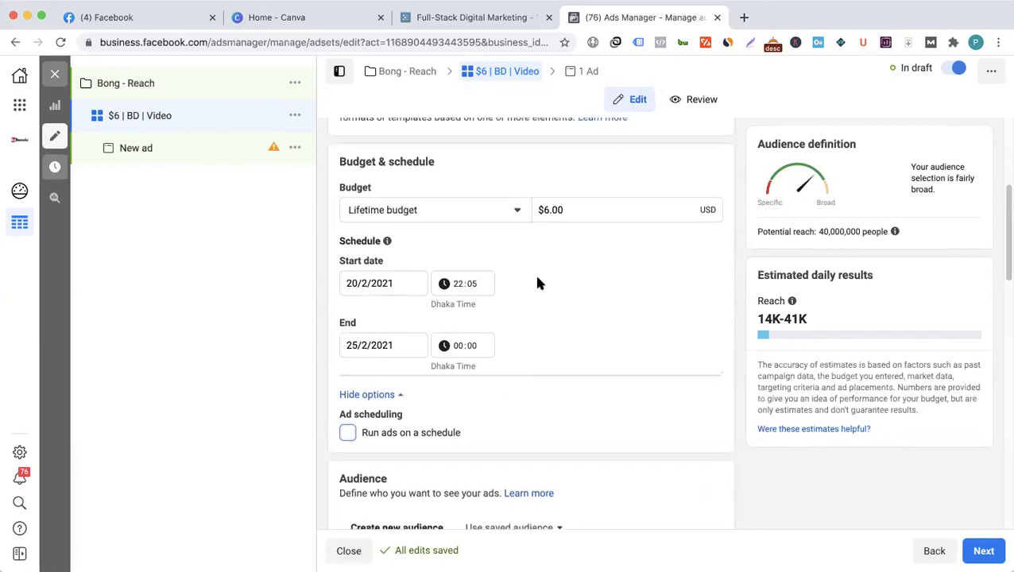
{"action": "scroll", "coordinate": [535, 286], "scroll_direction": "up", "scroll_amount": 1}
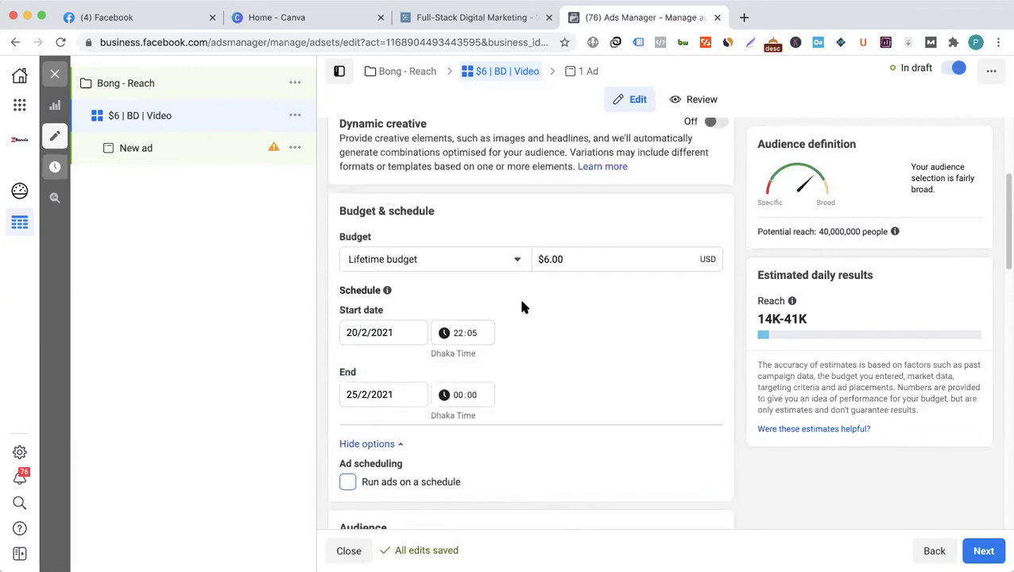
{"action": "scroll", "coordinate": [522, 306], "scroll_direction": "down", "scroll_amount": 3}
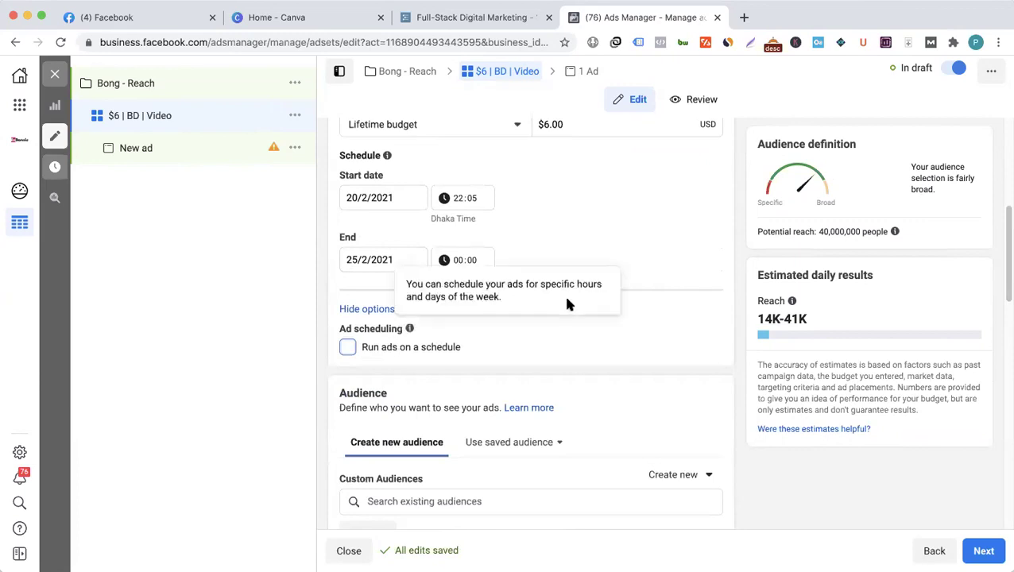
{"action": "scroll", "coordinate": [548, 323], "scroll_direction": "down", "scroll_amount": 1}
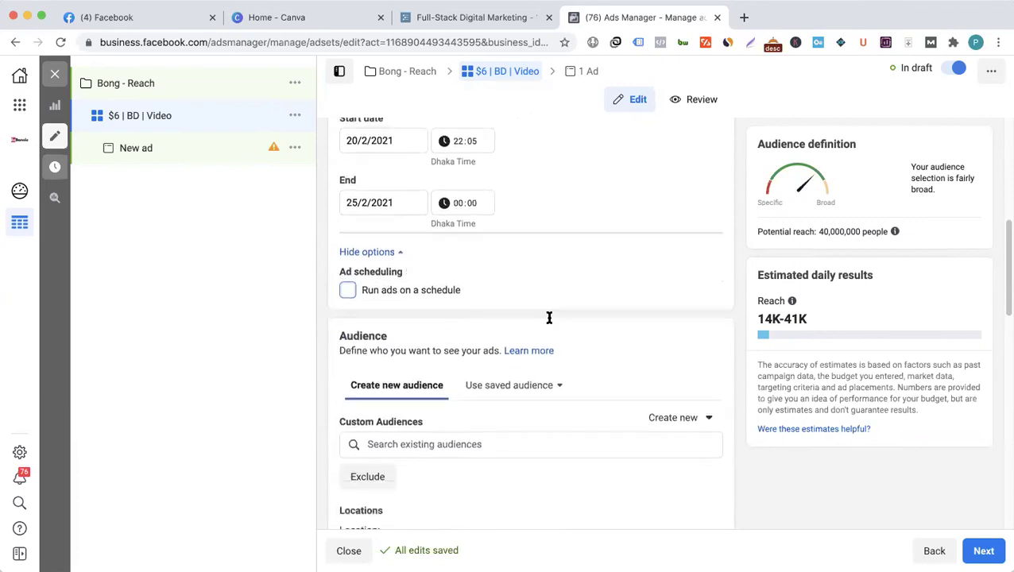
{"action": "scroll", "coordinate": [548, 323], "scroll_direction": "down", "scroll_amount": 4}
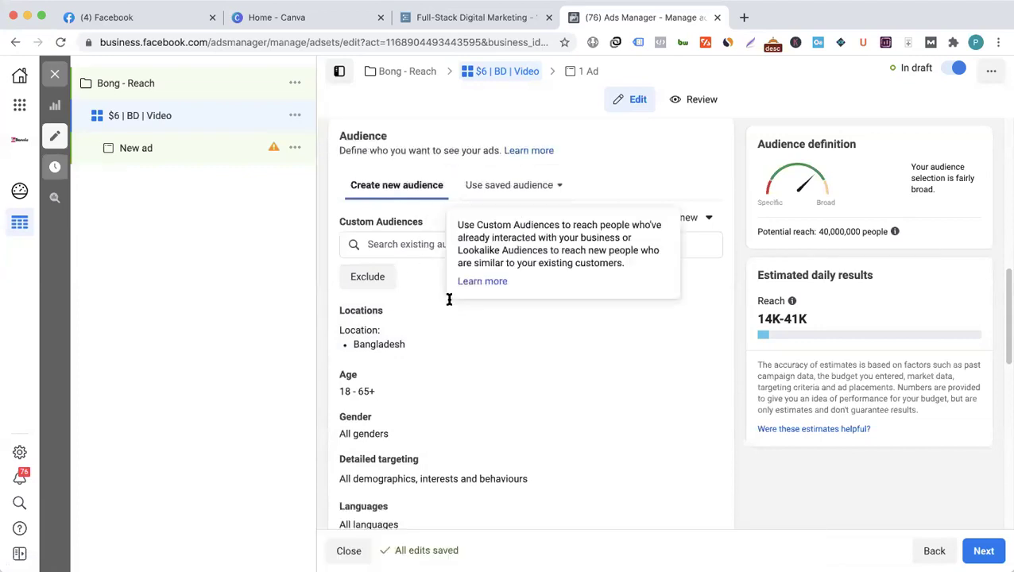
{"action": "scroll", "coordinate": [397, 340], "scroll_direction": "down", "scroll_amount": 2}
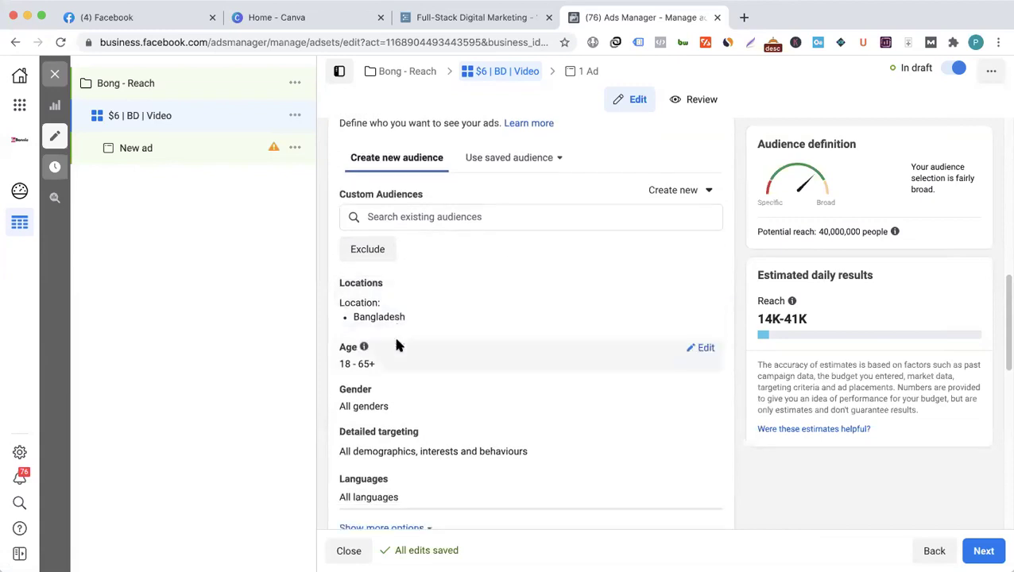
- Edit the audience locations to include the city Dhaka, Dhaka Division, Bangladesh in place of the whole country
{"action": "scroll", "coordinate": [371, 274], "scroll_direction": "down", "scroll_amount": 2}
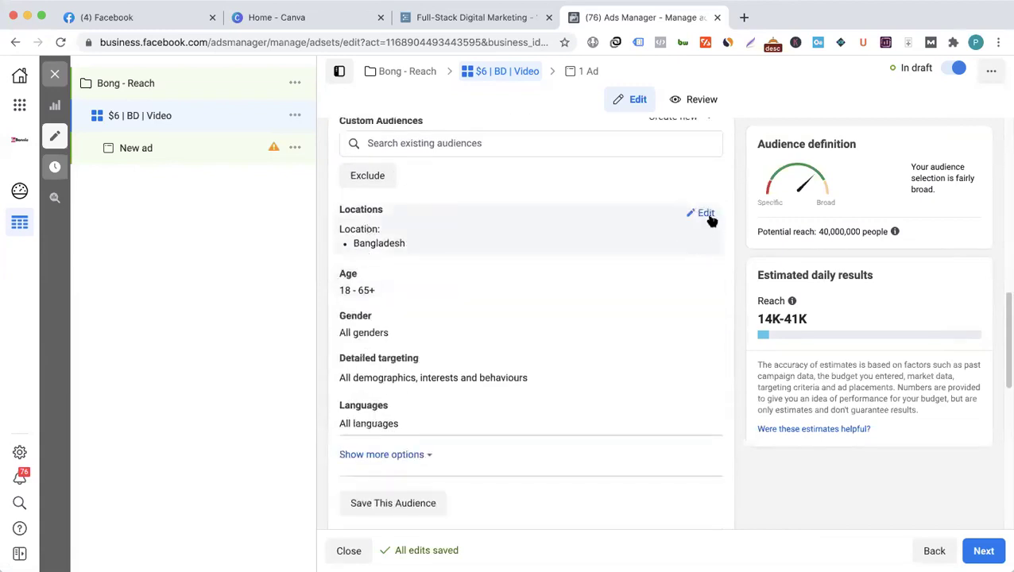
{"action": "left_click", "coordinate": [582, 290]}
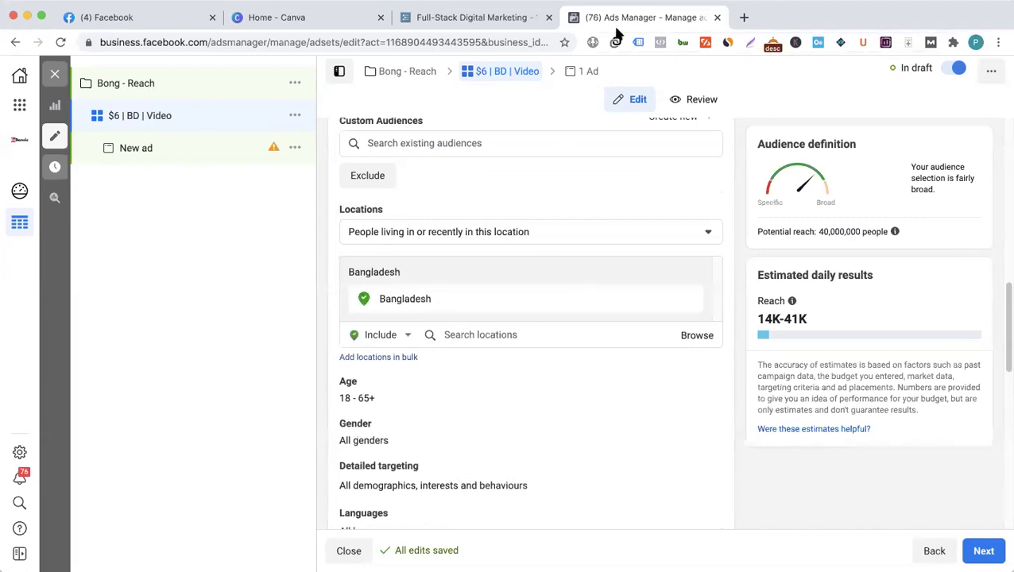
{"action": "scroll", "coordinate": [491, 314], "scroll_direction": "down", "scroll_amount": 1}
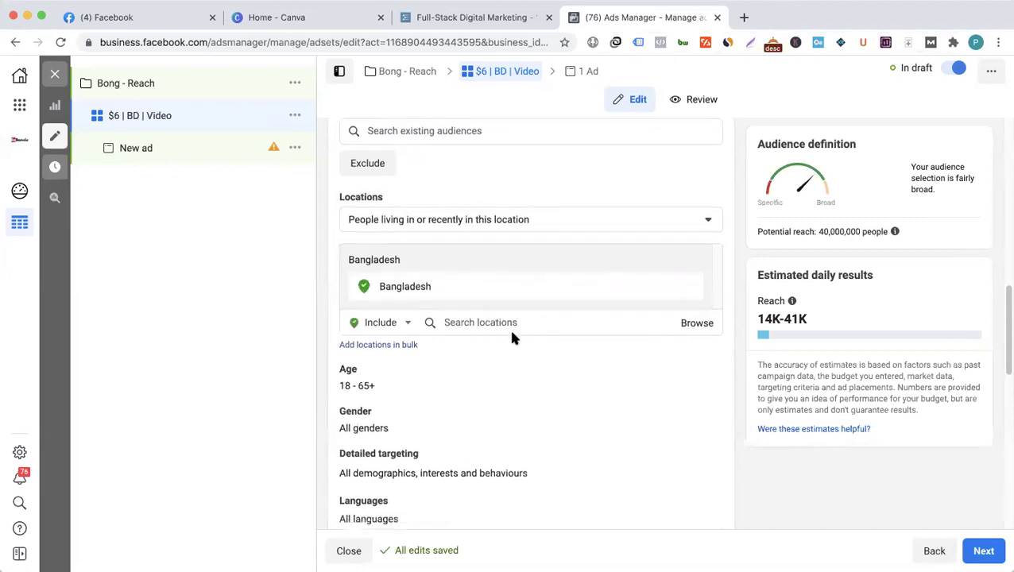
{"action": "scroll", "coordinate": [510, 335], "scroll_direction": "down", "scroll_amount": 1}
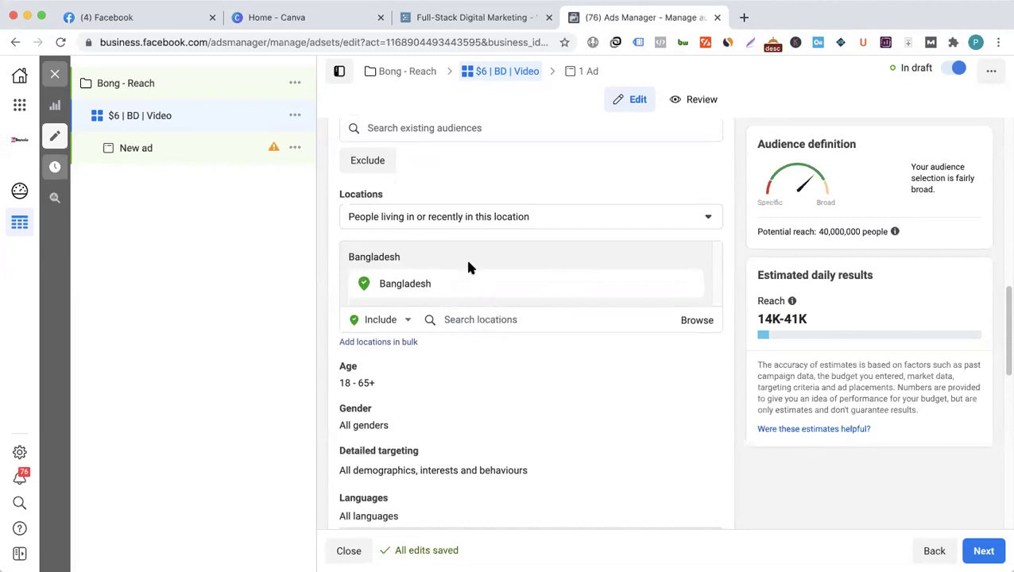
{"action": "left_click", "coordinate": [403, 320]}
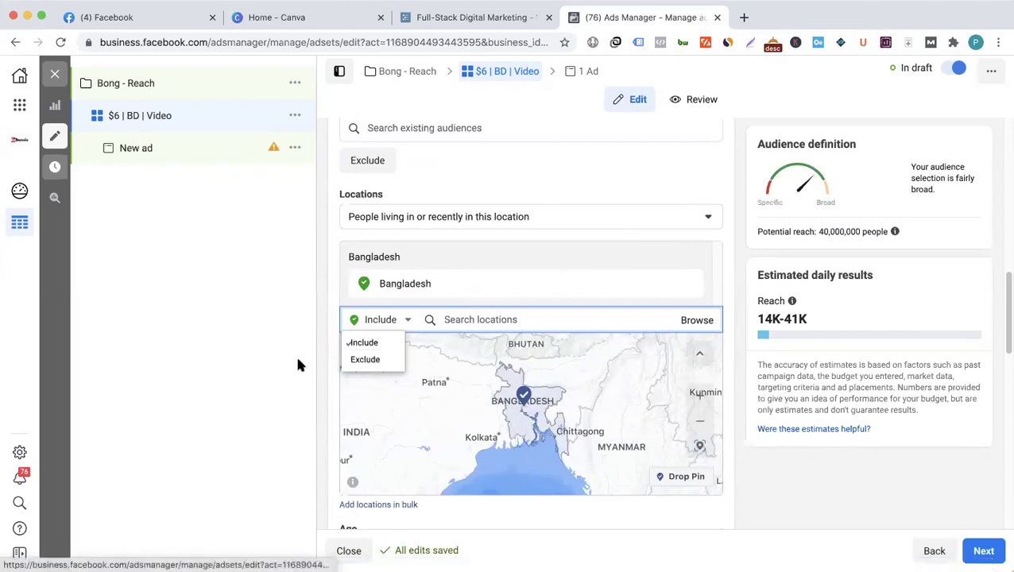
{"action": "left_click", "coordinate": [433, 295]}
{"action": "left_click", "coordinate": [480, 318]}
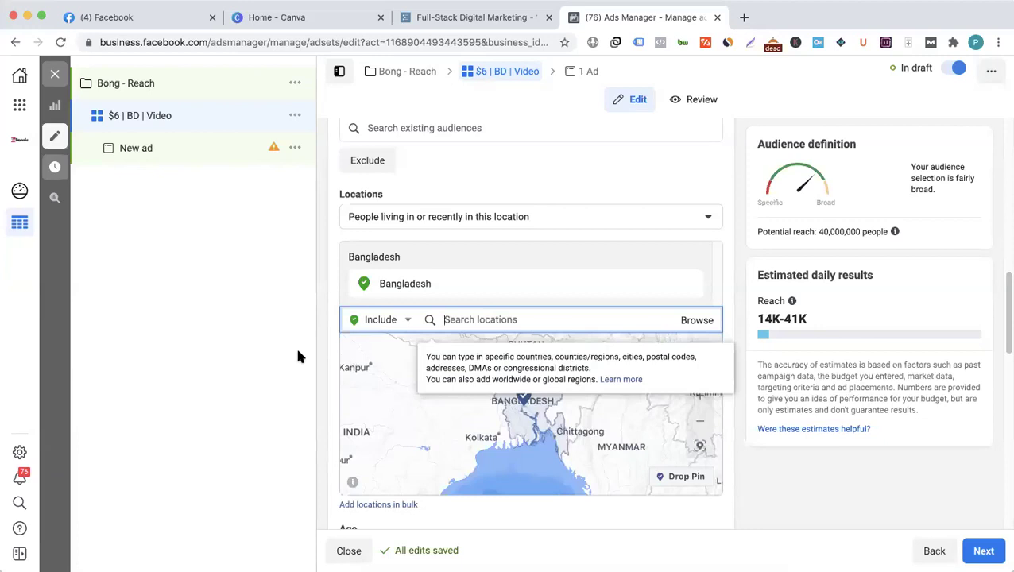
{"action": "type", "text": "dhaka"}
{"action": "key", "text": "Down"}
{"action": "key", "text": "Down"}
{"action": "key", "text": "Down"}
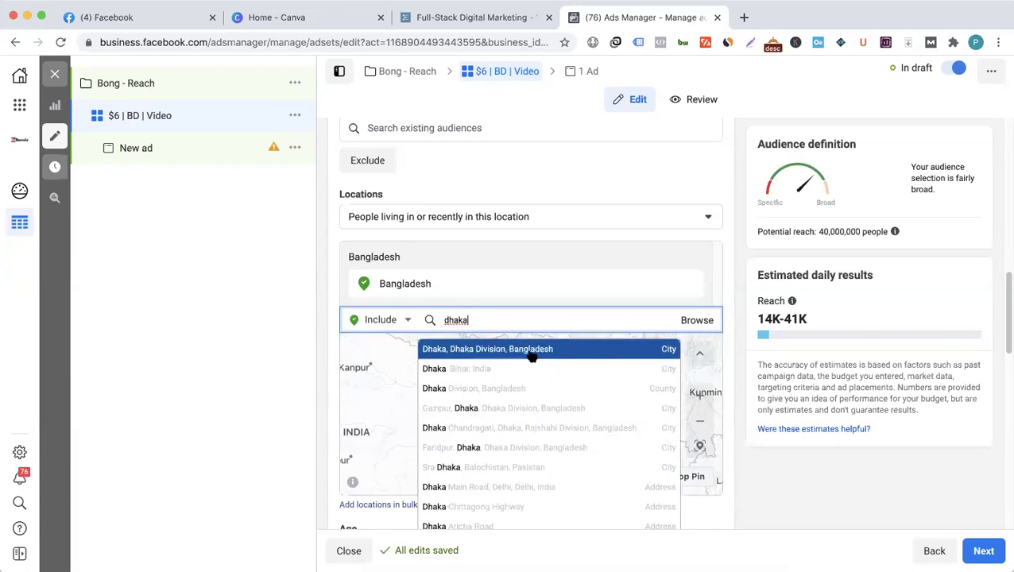
{"action": "left_click", "coordinate": [532, 357]}
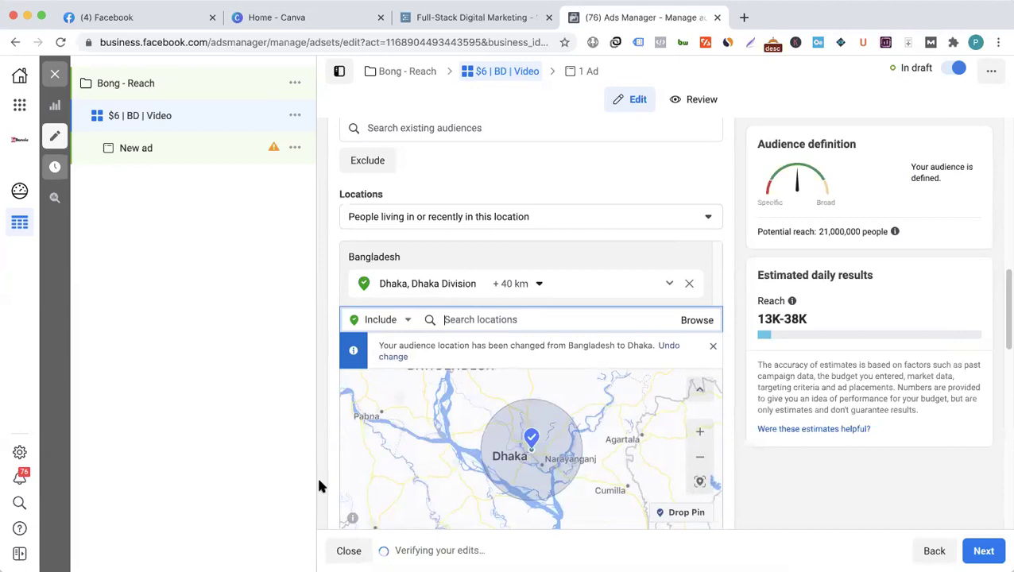
- Inspect Dhaka's coverage on the map and set its targeting radius to 17 km
{"action": "scroll", "coordinate": [460, 371], "scroll_direction": "down", "scroll_amount": 1}
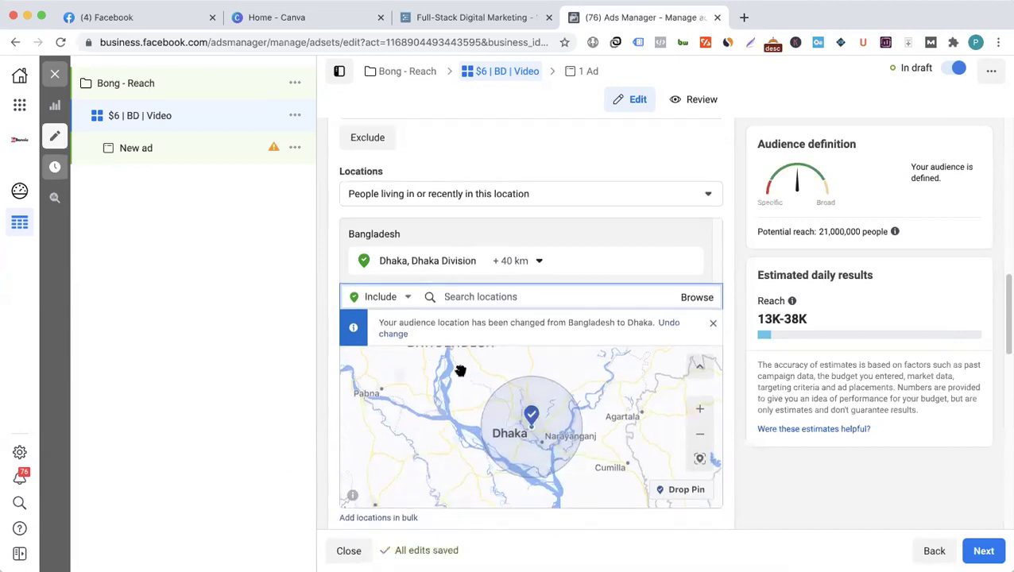
{"action": "scroll", "coordinate": [460, 372], "scroll_direction": "down", "scroll_amount": 2}
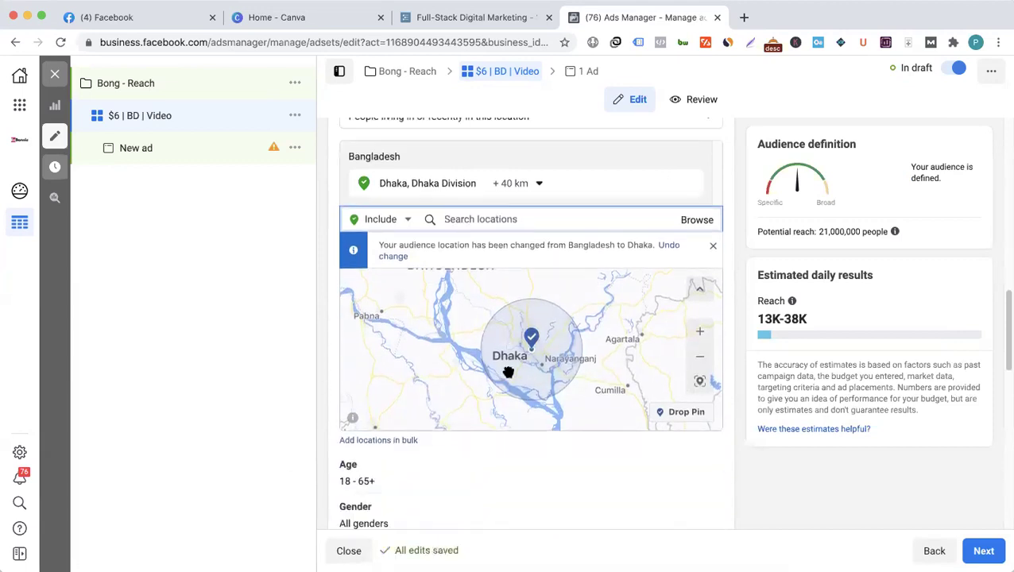
{"action": "scroll", "coordinate": [507, 372], "scroll_direction": "down", "scroll_amount": 5}
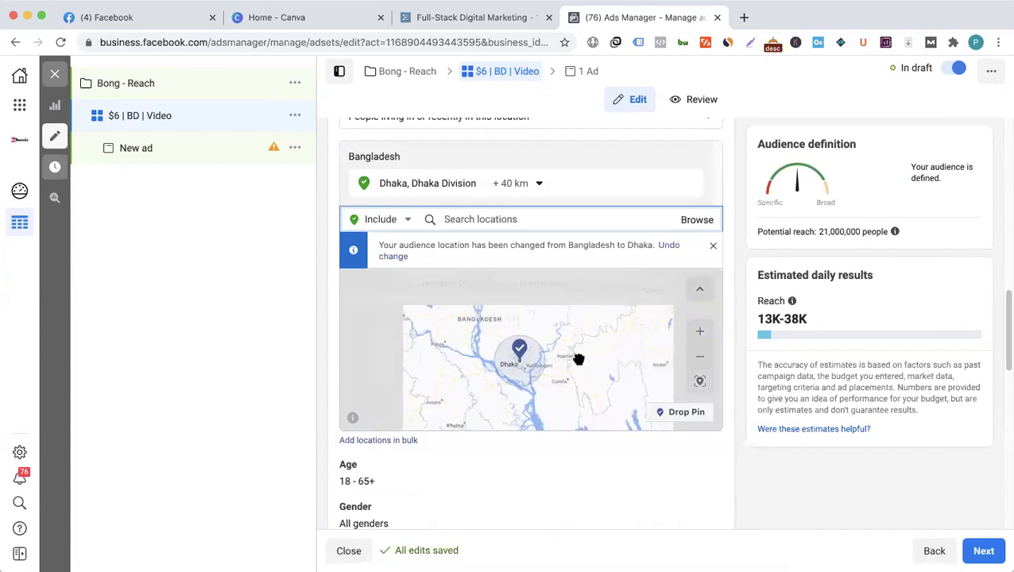
{"action": "scroll", "coordinate": [579, 359], "scroll_direction": "up", "scroll_amount": 5}
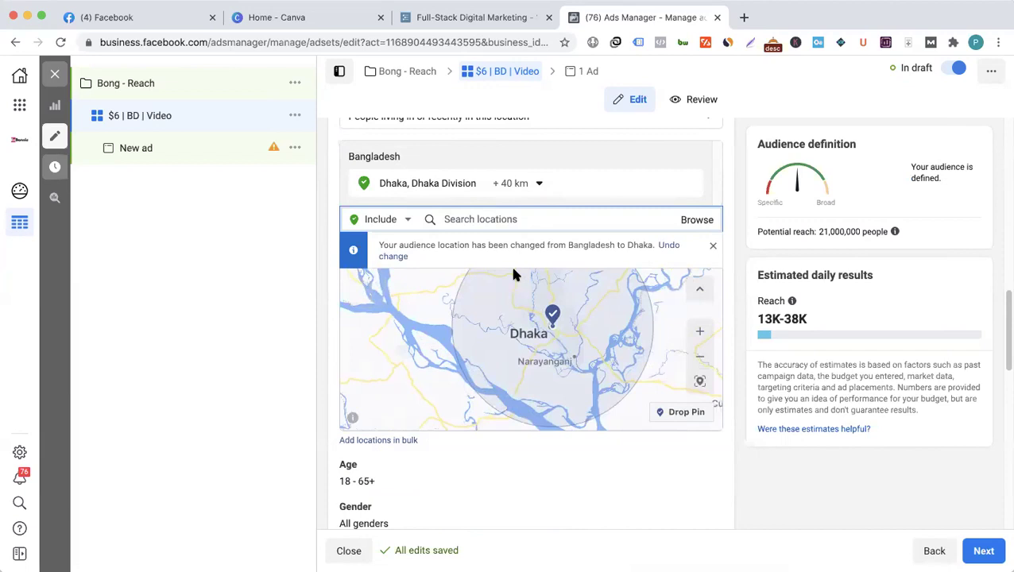
{"action": "left_click", "coordinate": [512, 183]}
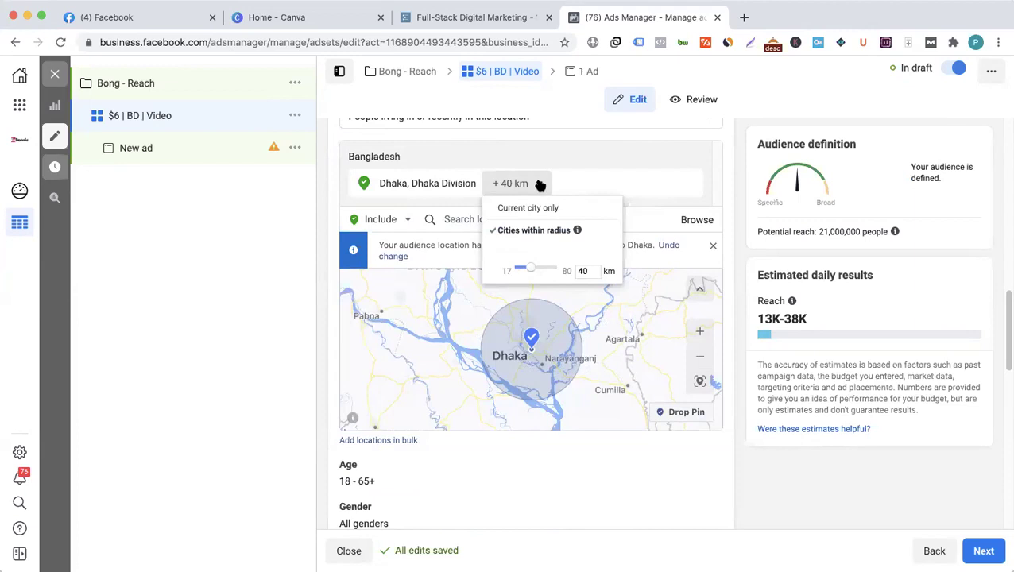
{"action": "left_click", "coordinate": [528, 208]}
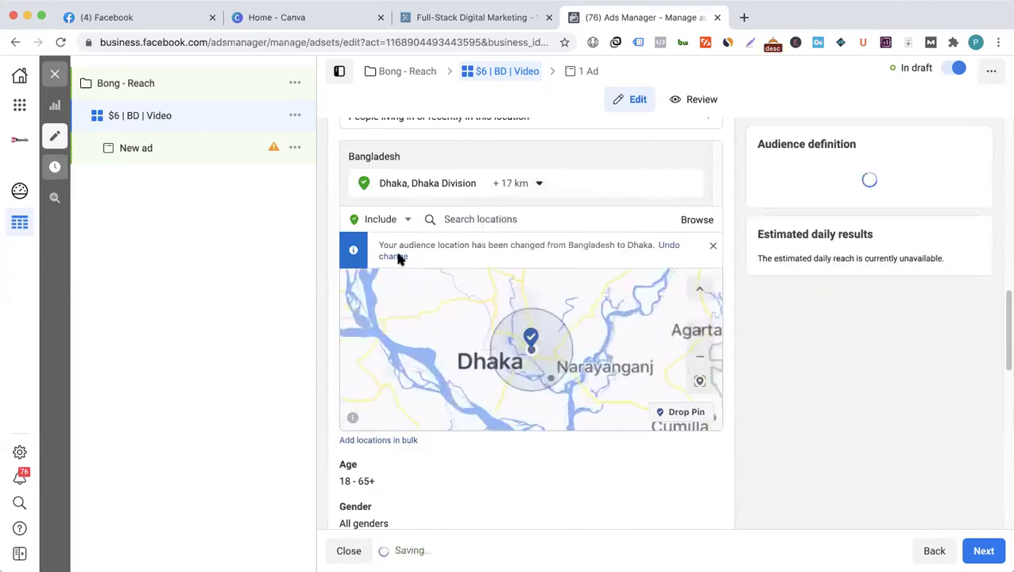
- Review the current-city and radius options available for the Dhaka location
{"action": "left_click", "coordinate": [513, 182]}
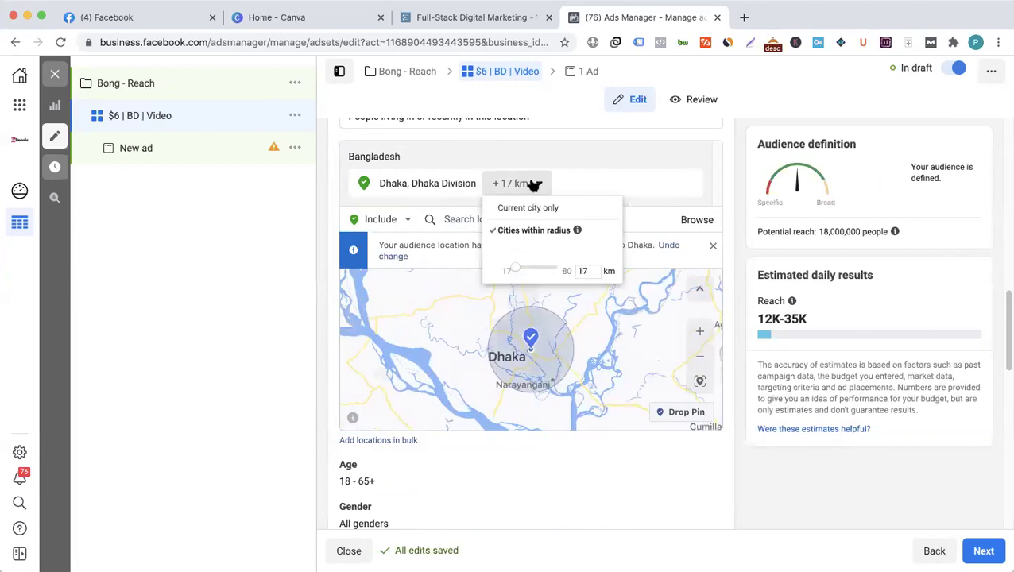
{"action": "left_click", "coordinate": [536, 367]}
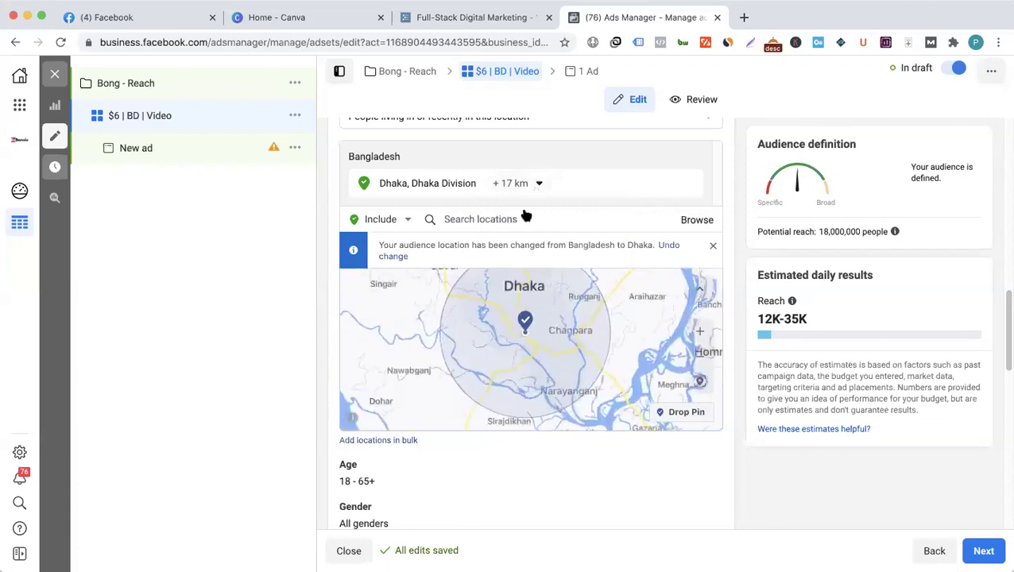
{"action": "left_click", "coordinate": [517, 184]}
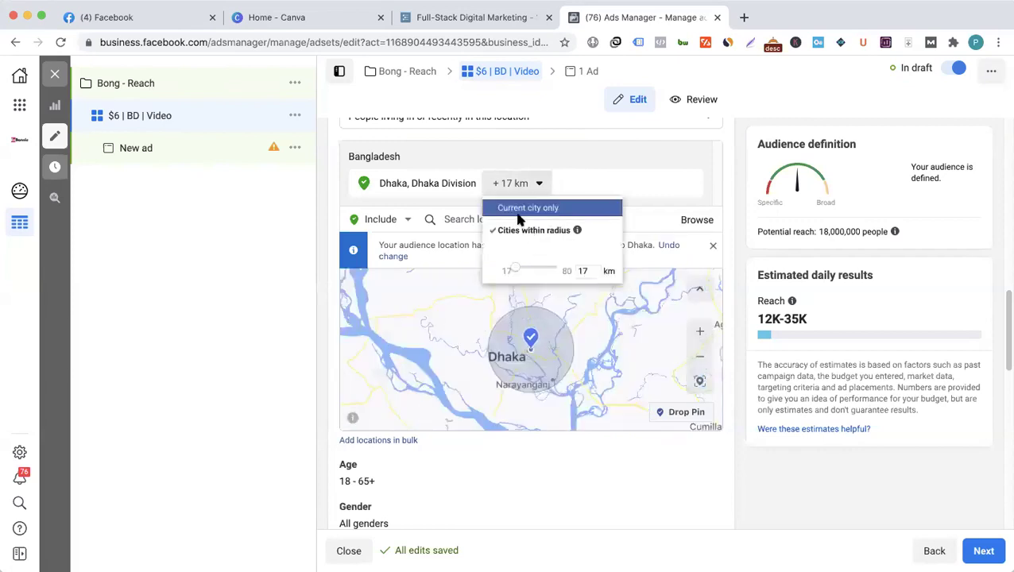
{"action": "left_click", "coordinate": [322, 337]}
- Examine the Dhaka map at street level, from the city centre north to the Gulshan, Banani and Baridhara areas
{"action": "scroll", "coordinate": [538, 366], "scroll_direction": "up", "scroll_amount": 2}
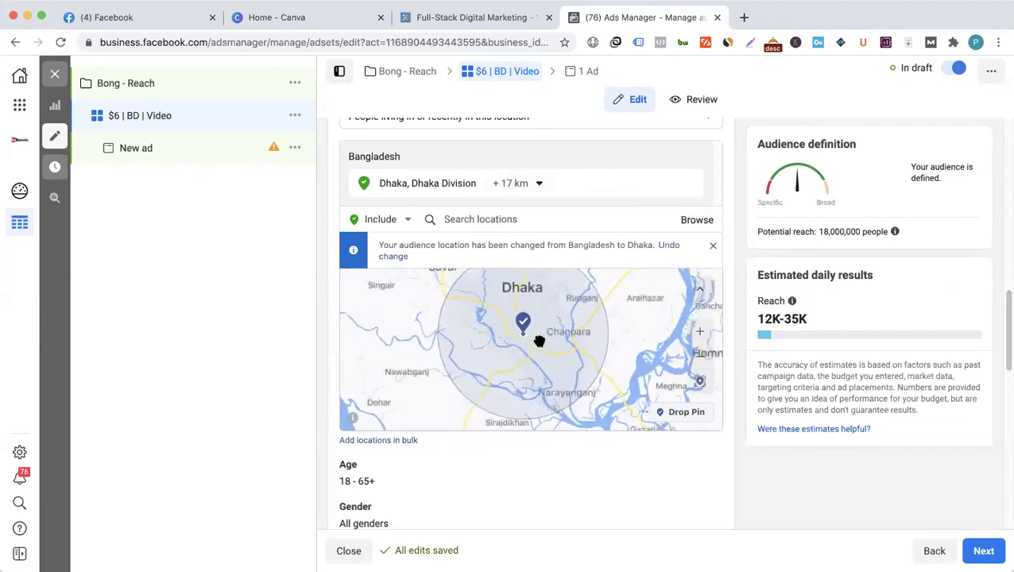
{"action": "scroll", "coordinate": [539, 335], "scroll_direction": "up", "scroll_amount": 2}
{"action": "scroll", "coordinate": [539, 335], "scroll_direction": "up", "scroll_amount": 2}
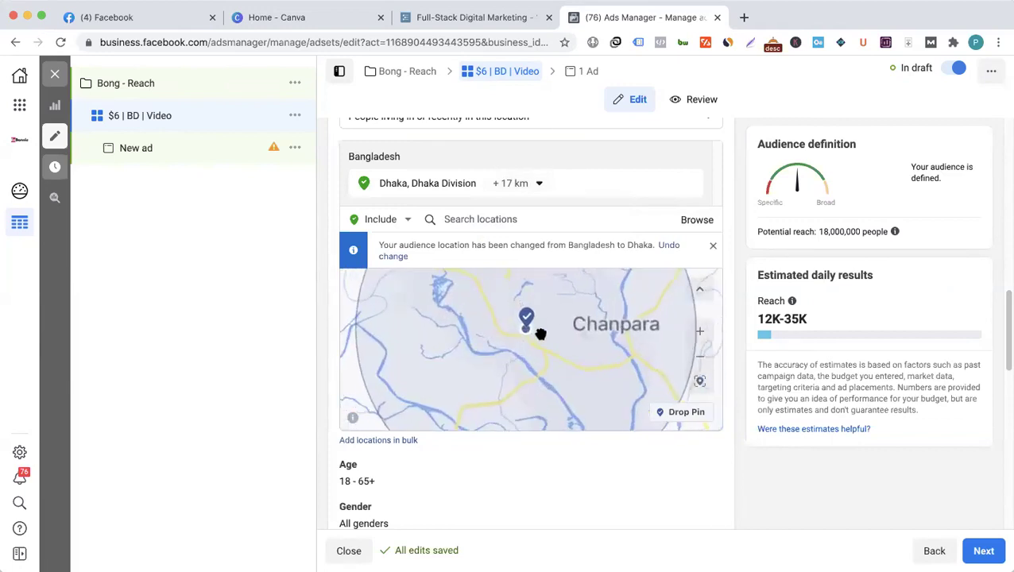
{"action": "scroll", "coordinate": [480, 341], "scroll_direction": "up", "scroll_amount": 2}
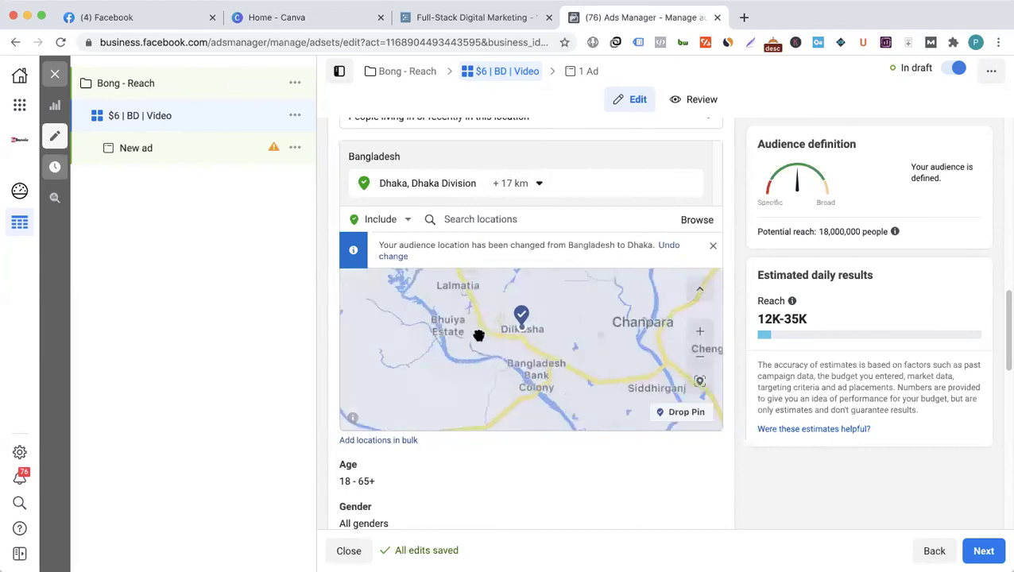
{"action": "scroll", "coordinate": [528, 369], "scroll_direction": "up", "scroll_amount": 3}
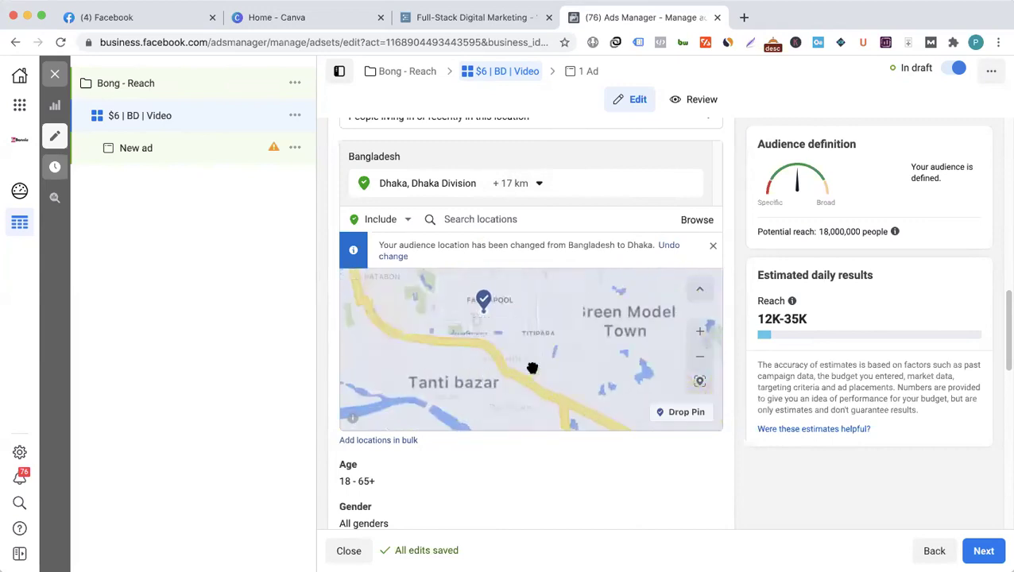
{"action": "left_click_drag", "start_coordinate": [544, 311], "coordinate": [503, 387]}
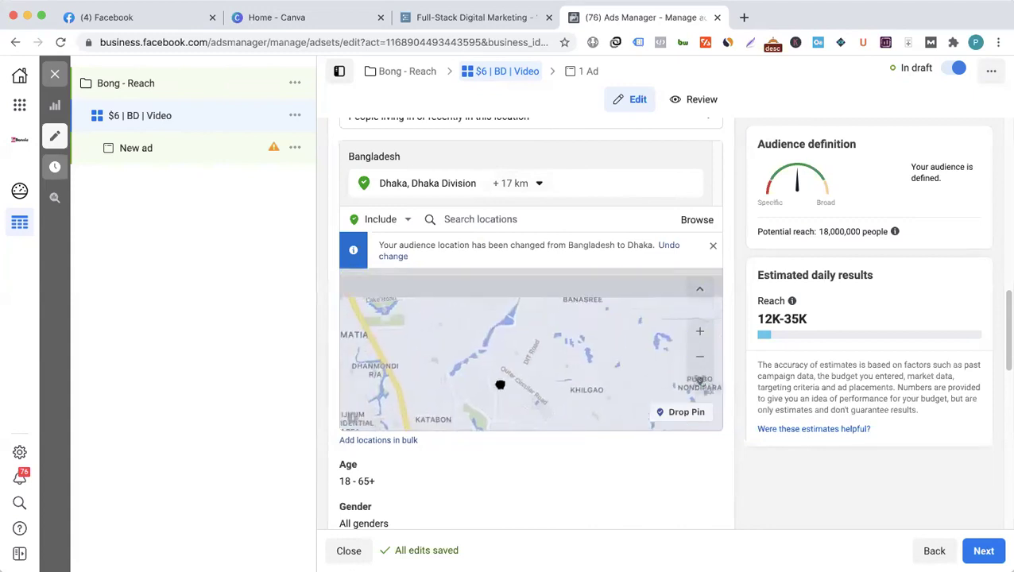
{"action": "left_click_drag", "start_coordinate": [542, 326], "coordinate": [541, 378]}
{"action": "left_click_drag", "start_coordinate": [529, 344], "coordinate": [517, 391]}
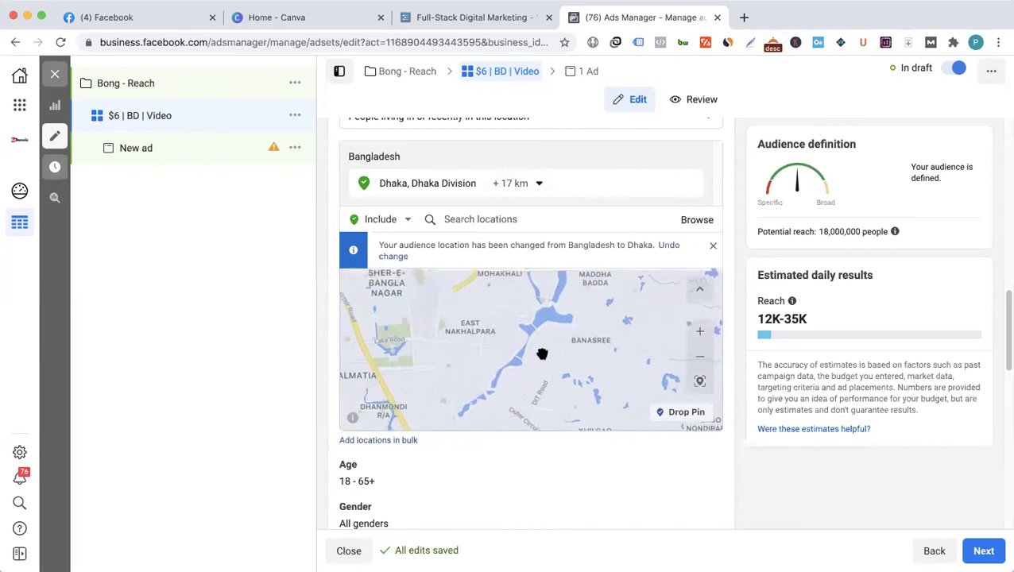
{"action": "left_click_drag", "start_coordinate": [542, 355], "coordinate": [526, 374]}
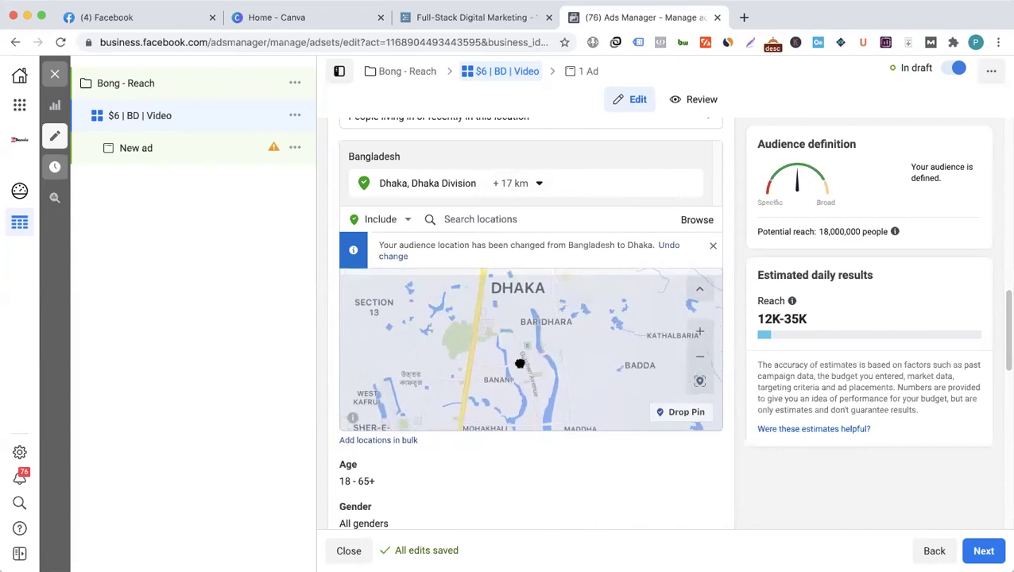
{"action": "scroll", "coordinate": [520, 363], "scroll_direction": "up", "scroll_amount": 2}
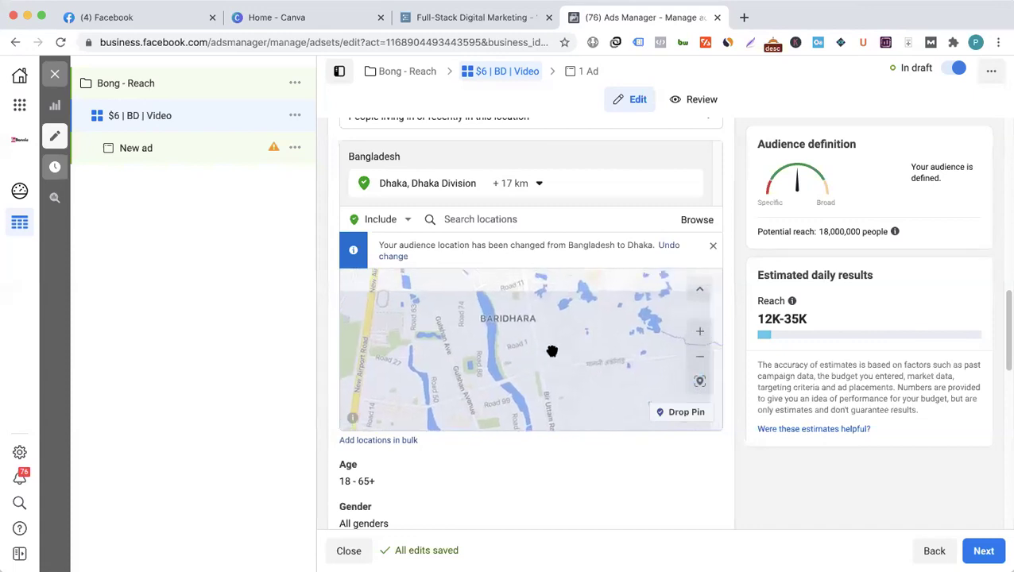
{"action": "scroll", "coordinate": [552, 351], "scroll_direction": "down", "scroll_amount": 2}
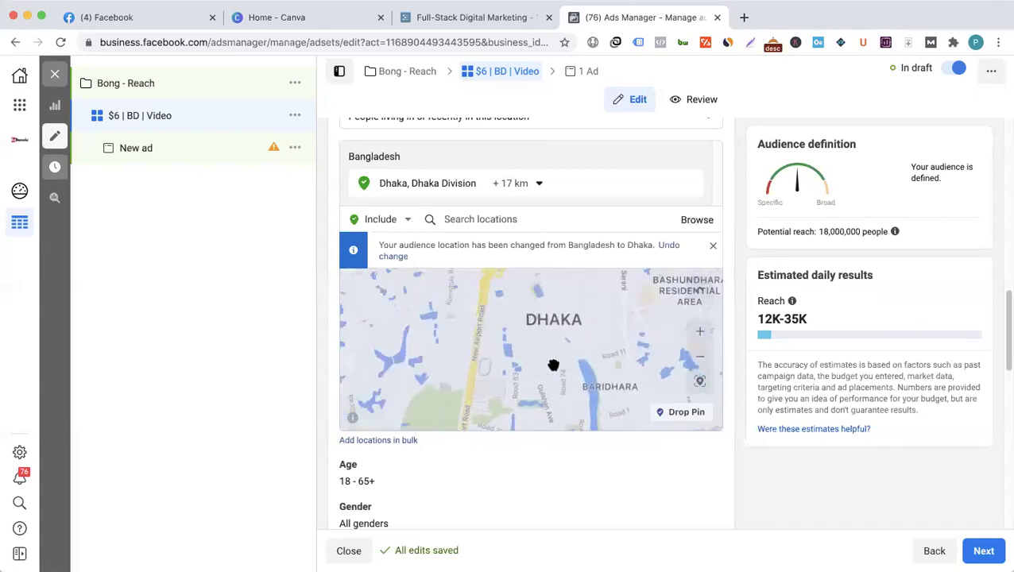
{"action": "scroll", "coordinate": [553, 363], "scroll_direction": "up", "scroll_amount": 1}
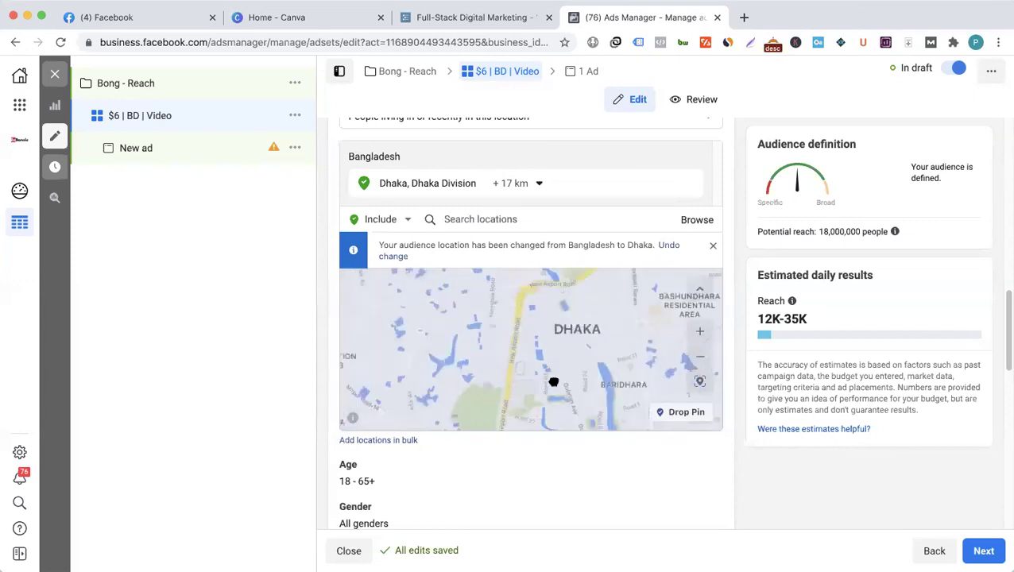
{"action": "scroll", "coordinate": [551, 360], "scroll_direction": "down", "scroll_amount": 1}
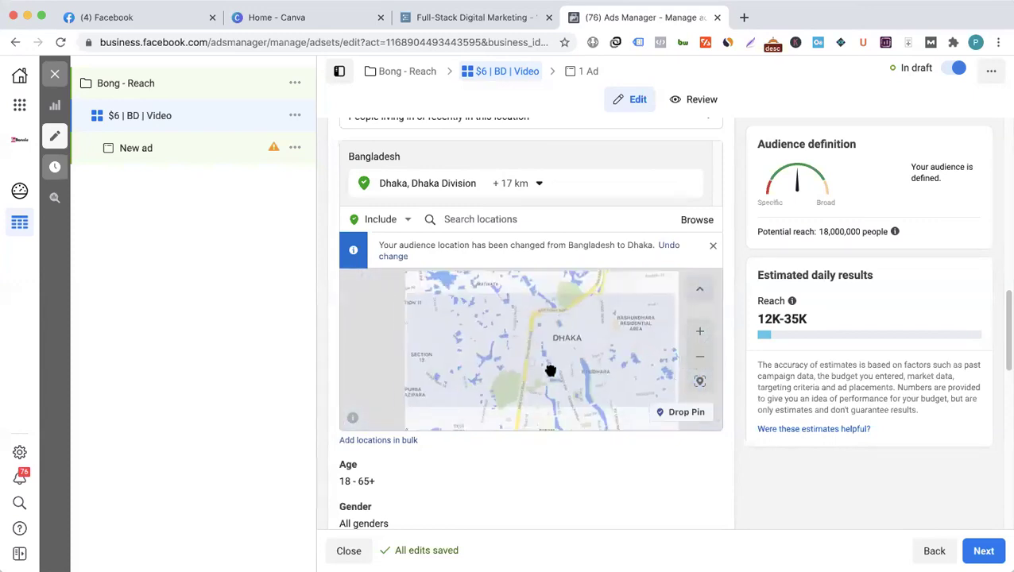
{"action": "scroll", "coordinate": [550, 371], "scroll_direction": "up", "scroll_amount": 2}
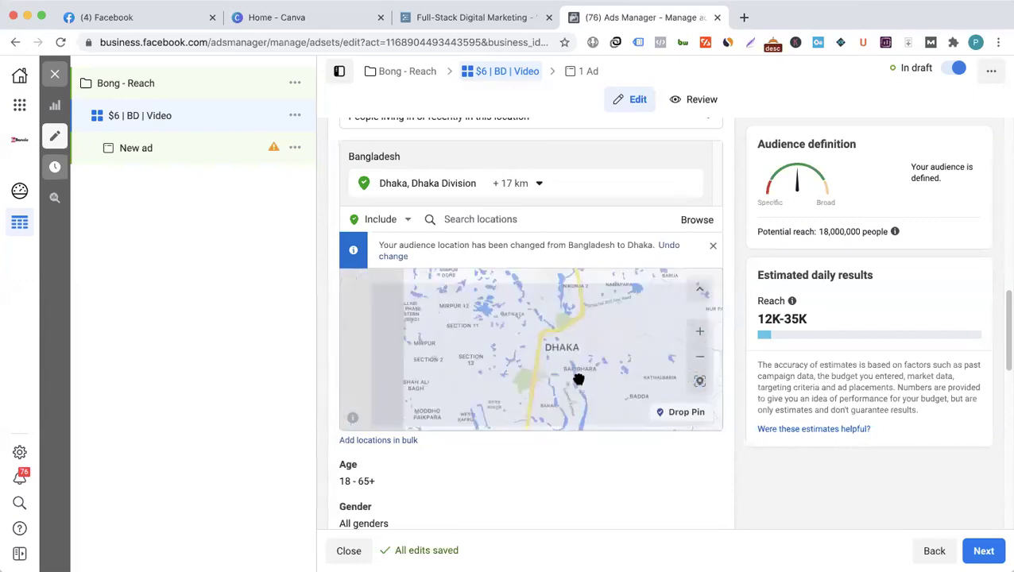
- Place an included location pin near Gulshan 1 and set its targeting radius to 1 km
{"action": "left_click", "coordinate": [679, 413]}
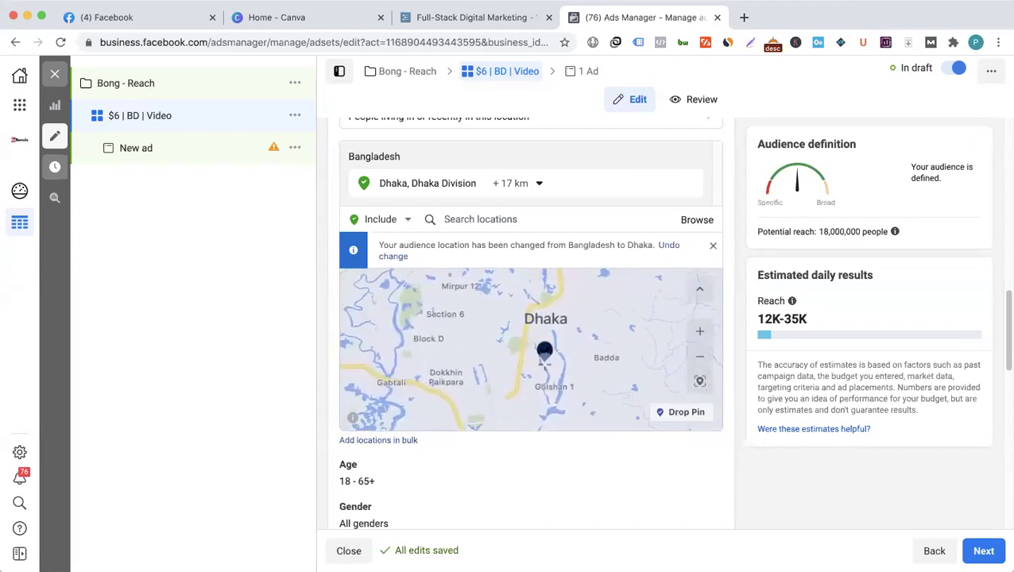
{"action": "left_click", "coordinate": [564, 406]}
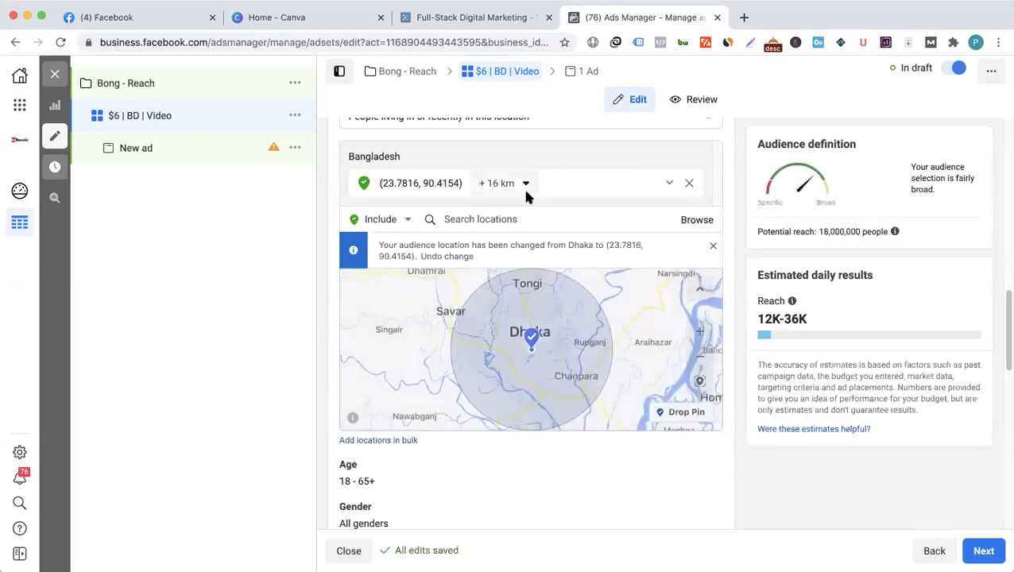
{"action": "left_click", "coordinate": [523, 186]}
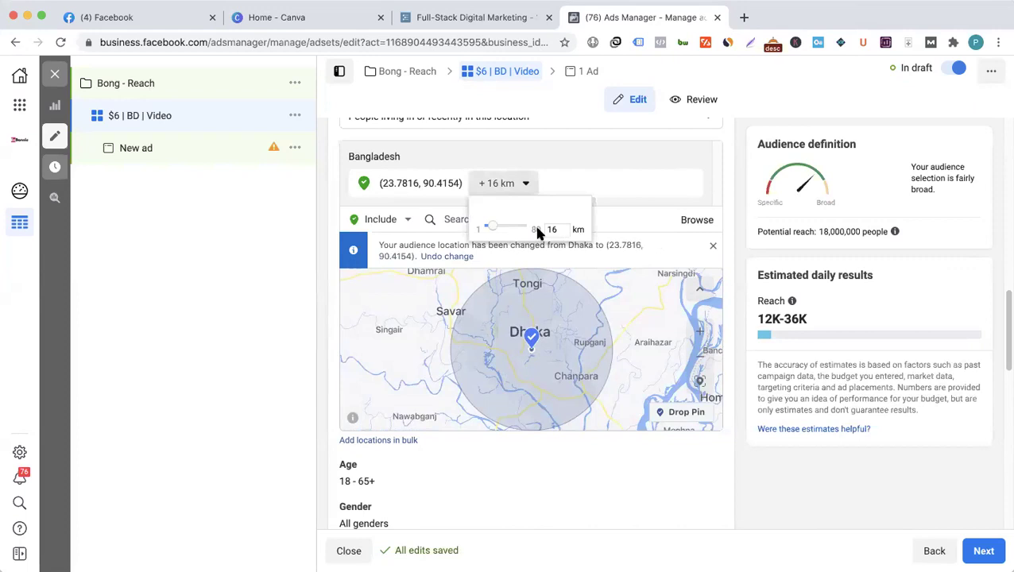
{"action": "left_click_drag", "start_coordinate": [493, 227], "coordinate": [486, 229]}
{"action": "left_click", "coordinate": [433, 494]}
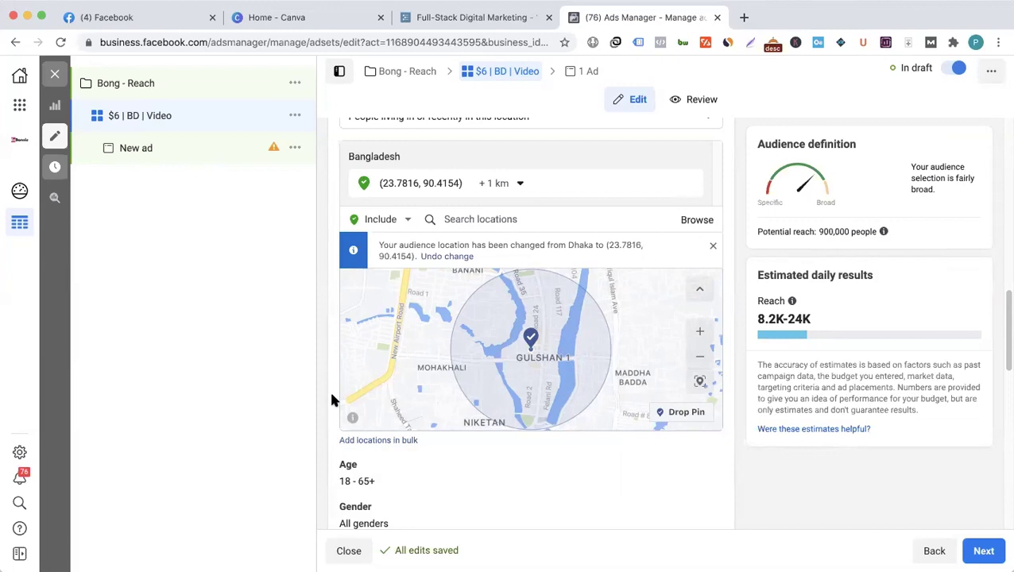
{"action": "scroll", "coordinate": [331, 400], "scroll_direction": "up", "scroll_amount": 3}
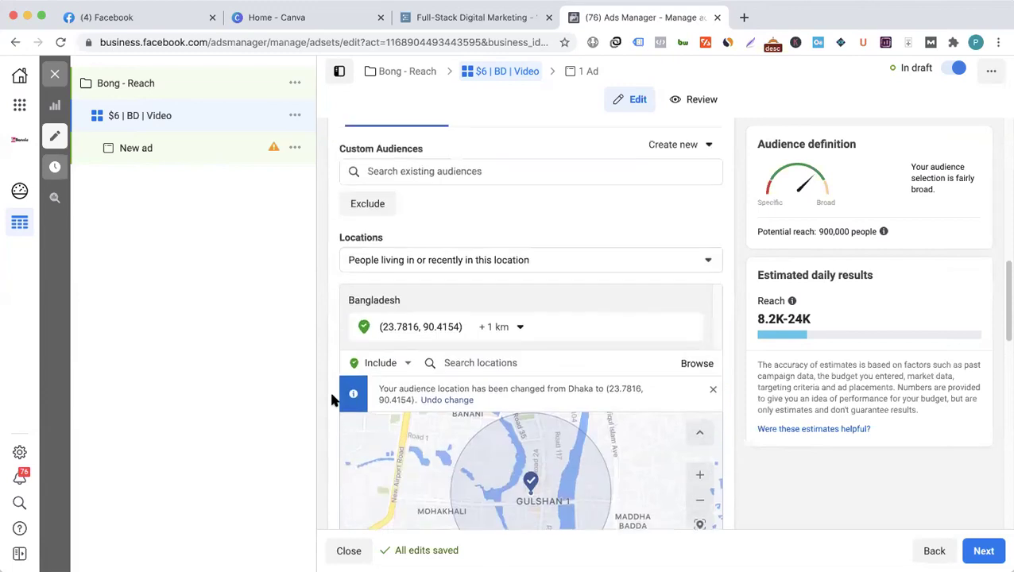
{"action": "scroll", "coordinate": [331, 400], "scroll_direction": "down", "scroll_amount": 2}
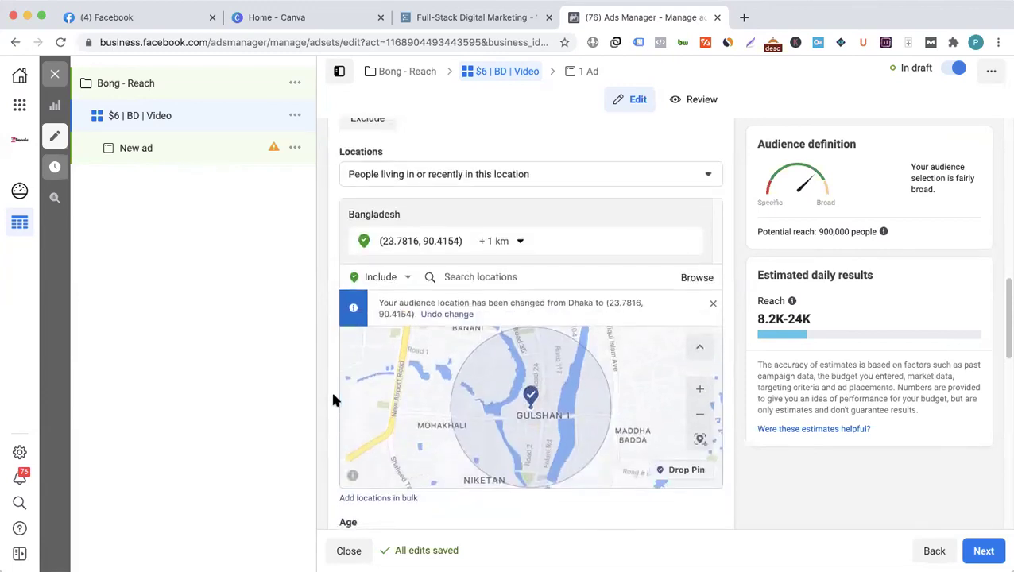
{"action": "scroll", "coordinate": [334, 396], "scroll_direction": "down", "scroll_amount": 1}
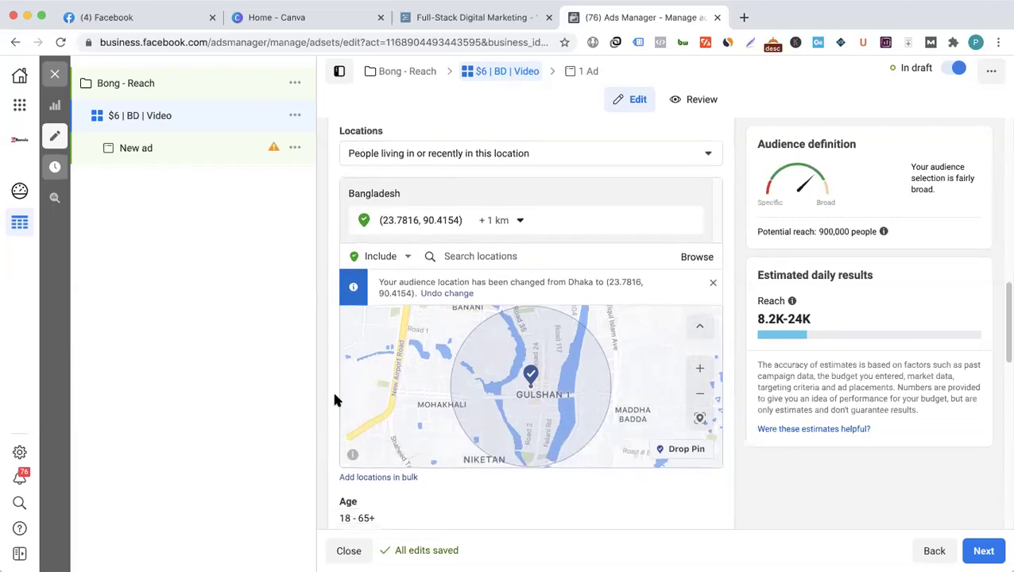
- Try the Exclude mode for audience locations and return it to Include
{"action": "left_click", "coordinate": [497, 241]}
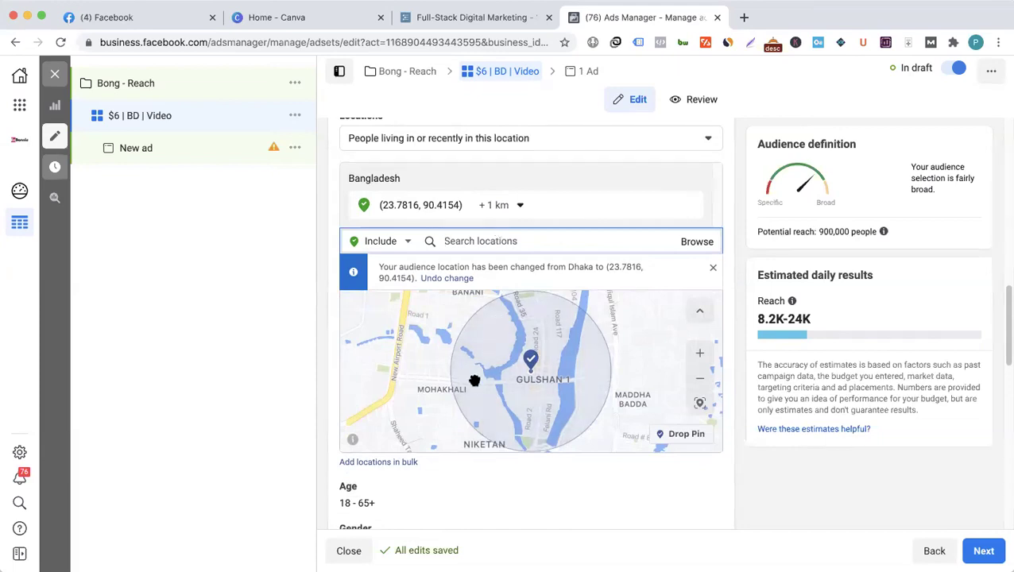
{"action": "left_click_drag", "start_coordinate": [476, 374], "coordinate": [480, 345]}
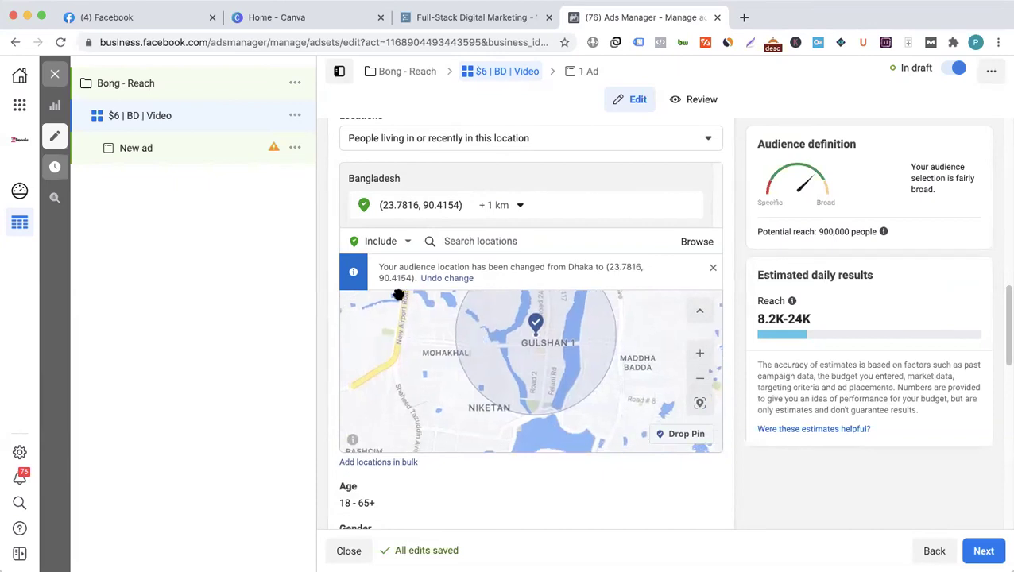
{"action": "left_click", "coordinate": [390, 242]}
{"action": "left_click", "coordinate": [371, 280]}
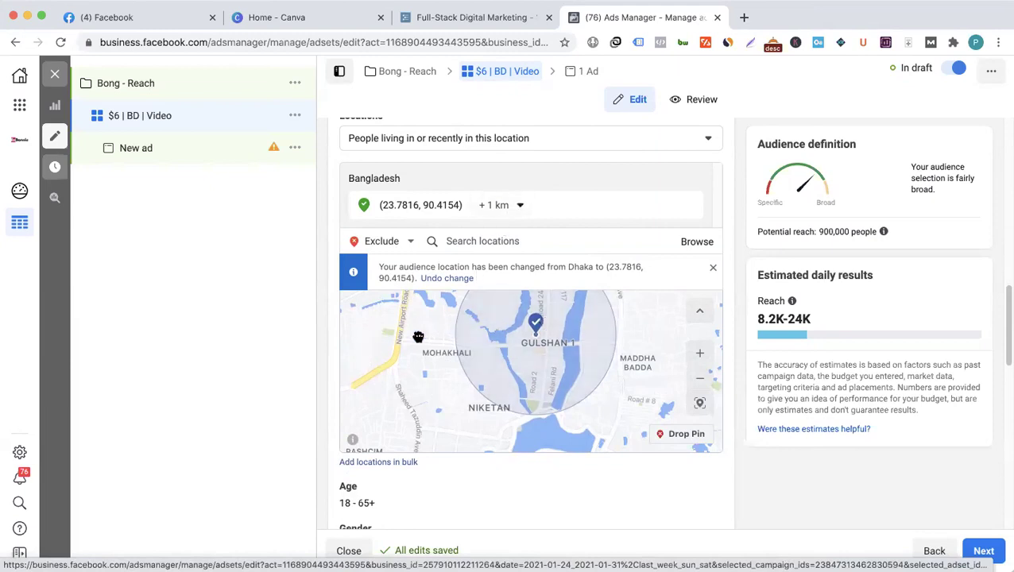
{"action": "left_click", "coordinate": [404, 246]}
{"action": "left_click", "coordinate": [385, 268]}
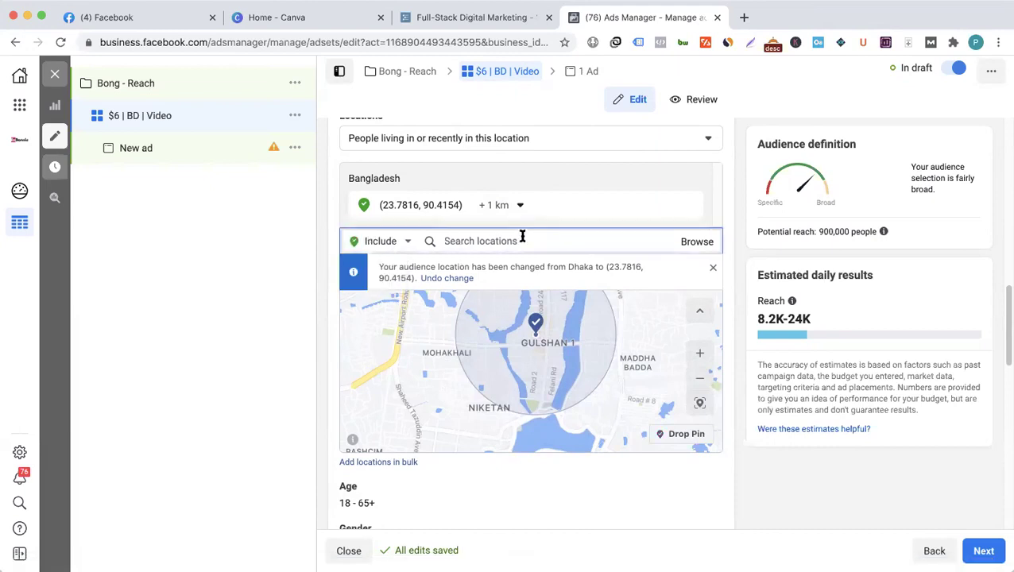
- Include the whole country of Bangladesh as the audience location in place of the pinned area
{"action": "type", "text": "bangla"}
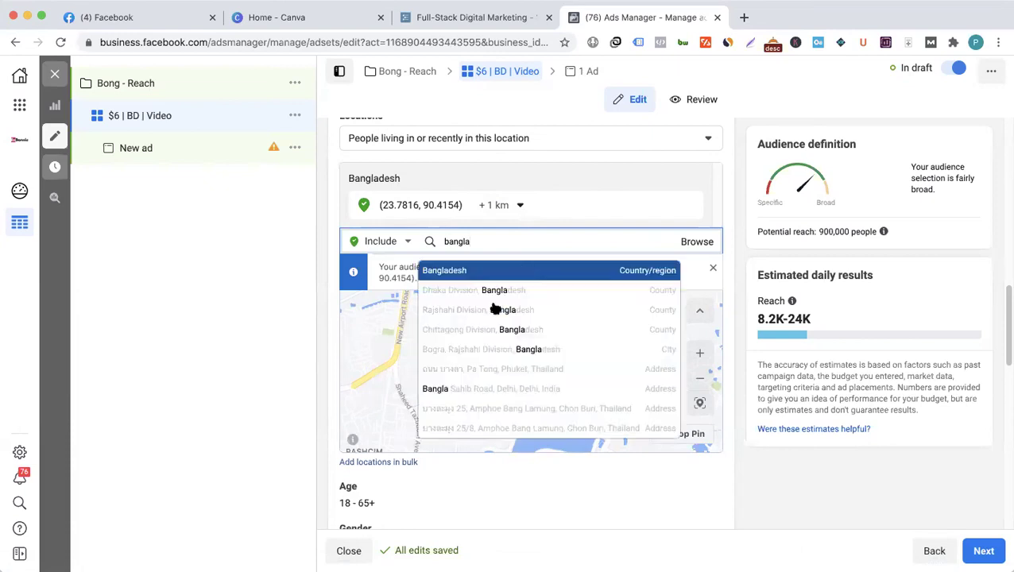
{"action": "key", "text": "Return"}
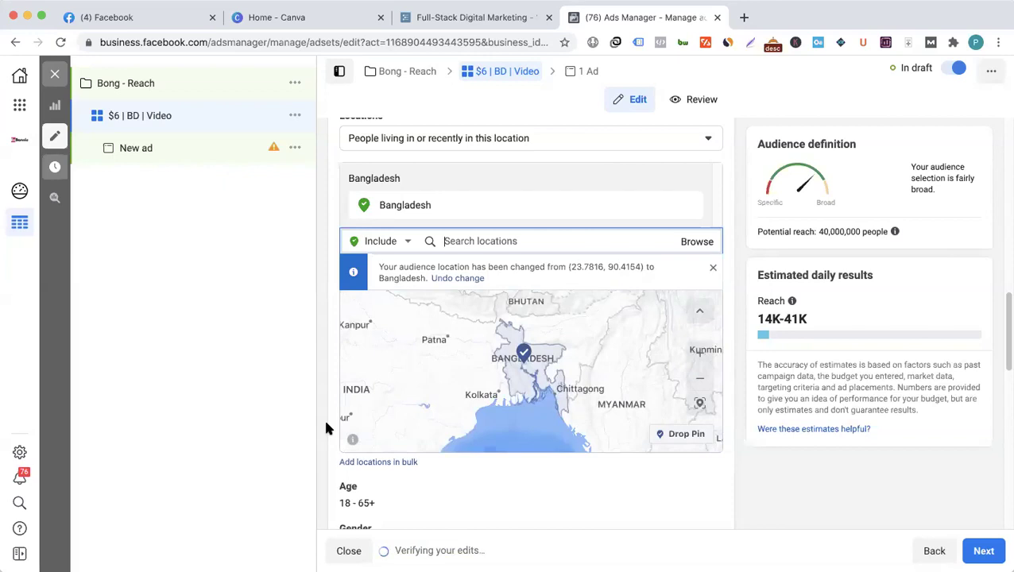
- Set the minimum age of the ad set's audience to 21
{"action": "scroll", "coordinate": [363, 297], "scroll_direction": "down", "scroll_amount": 4}
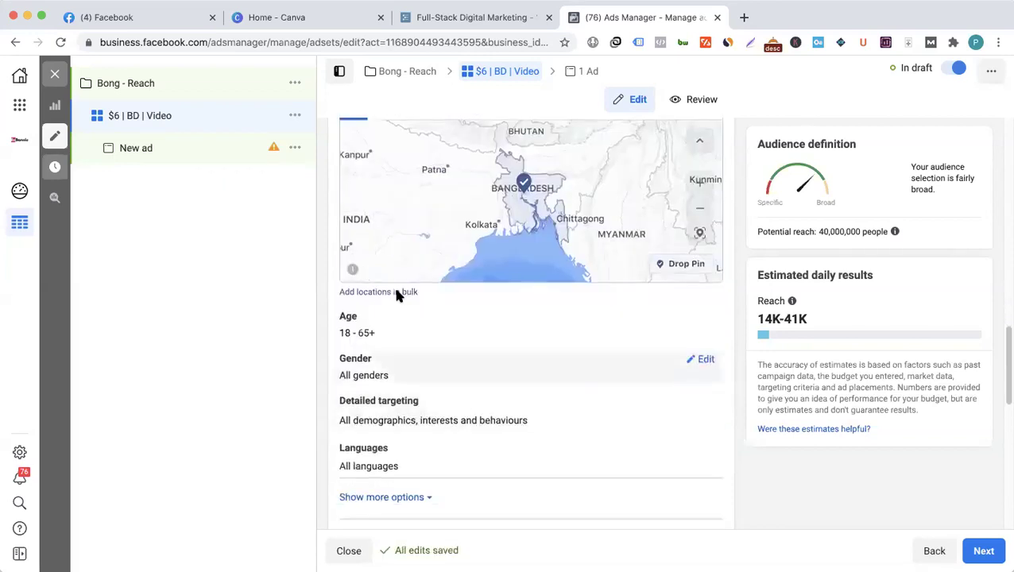
{"action": "mouse_move", "coordinate": [375, 346]}
{"action": "scroll", "coordinate": [371, 345], "scroll_direction": "down", "scroll_amount": 1}
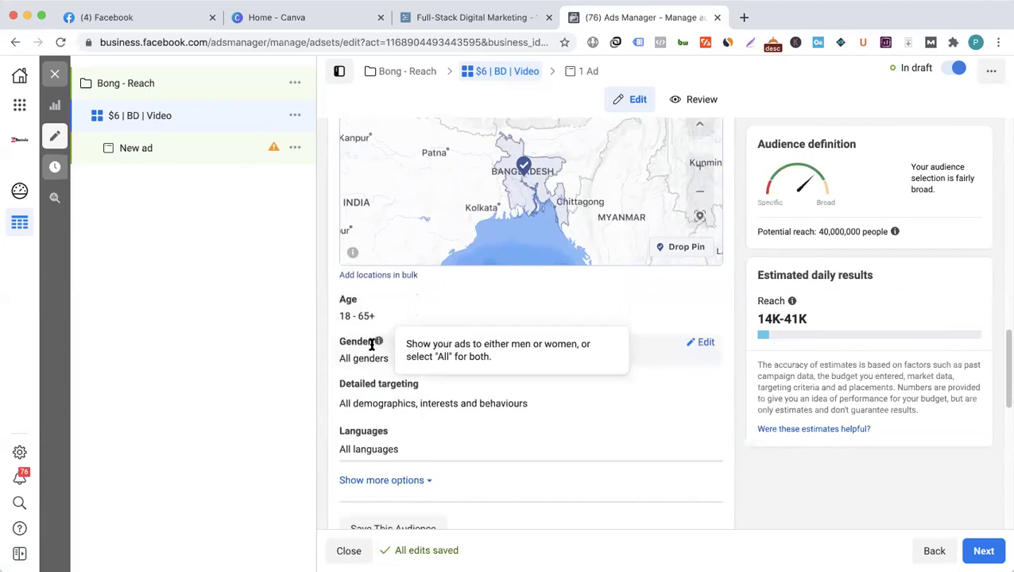
{"action": "scroll", "coordinate": [371, 344], "scroll_direction": "down", "scroll_amount": 1}
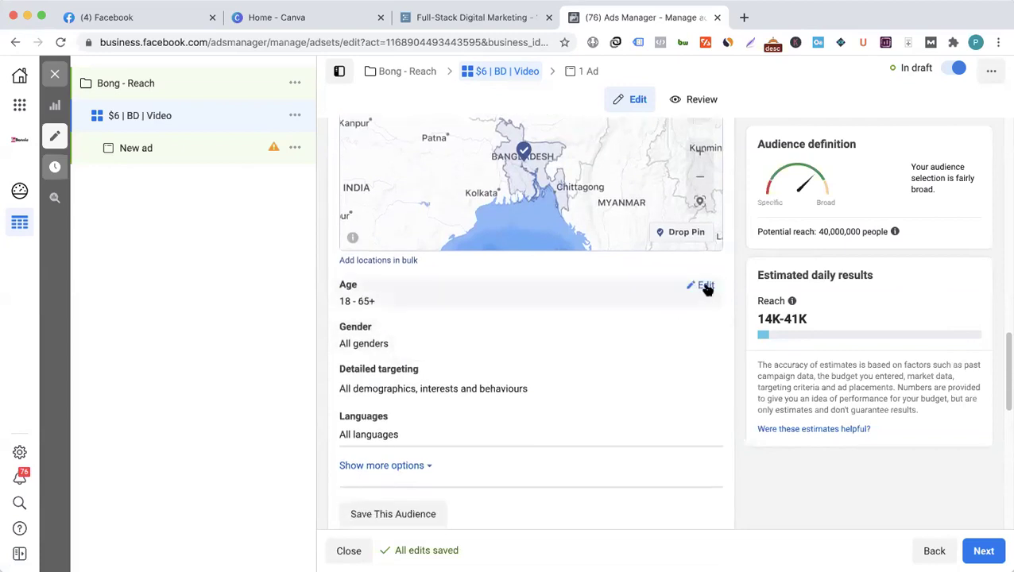
{"action": "left_click", "coordinate": [706, 286]}
{"action": "left_click", "coordinate": [373, 311]}
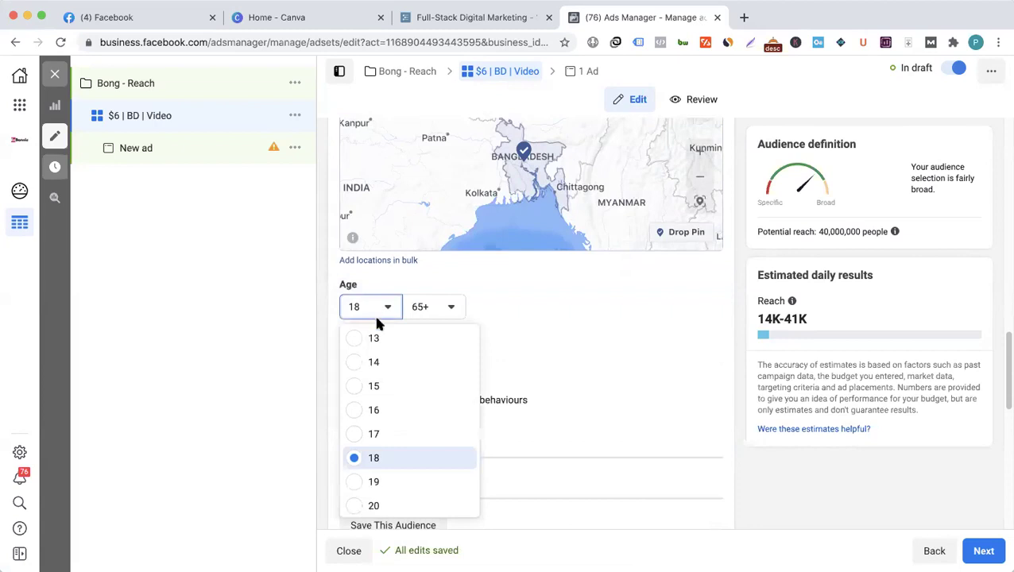
{"action": "scroll", "coordinate": [368, 427], "scroll_direction": "down", "scroll_amount": 1}
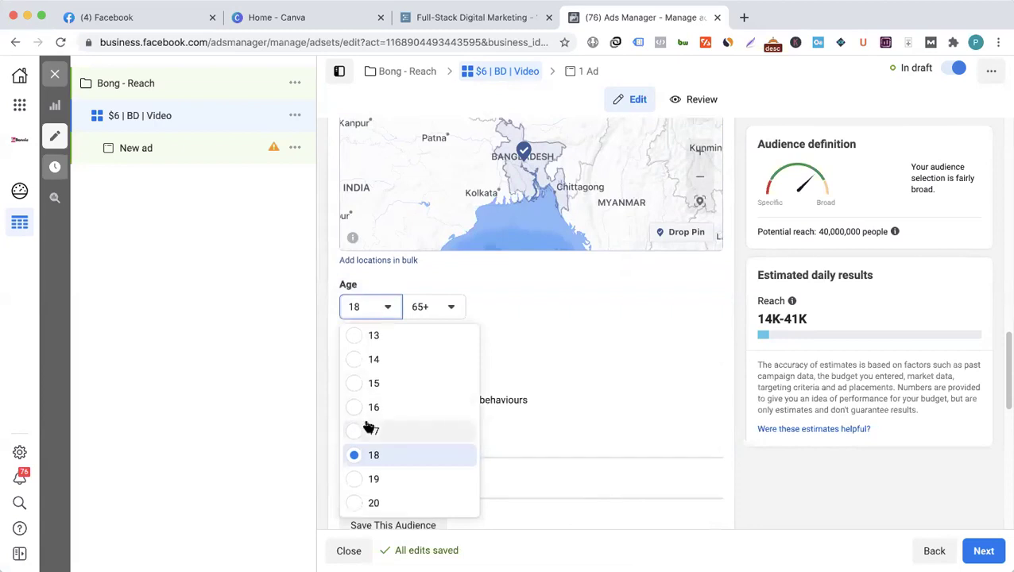
{"action": "scroll", "coordinate": [368, 424], "scroll_direction": "down", "scroll_amount": 3}
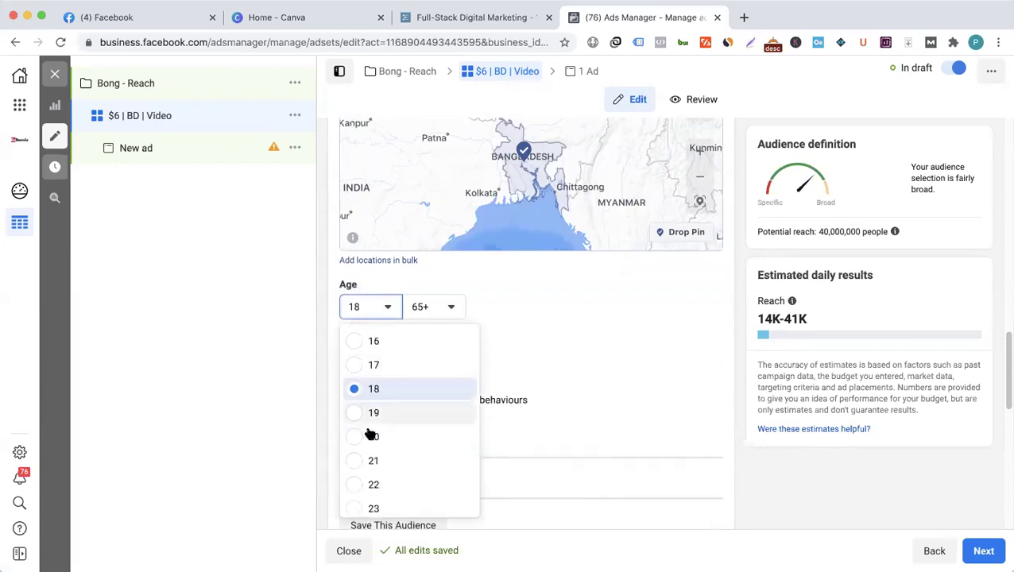
{"action": "left_click", "coordinate": [374, 461]}
- Set the maximum age of the audience to 40
{"action": "left_click", "coordinate": [430, 311]}
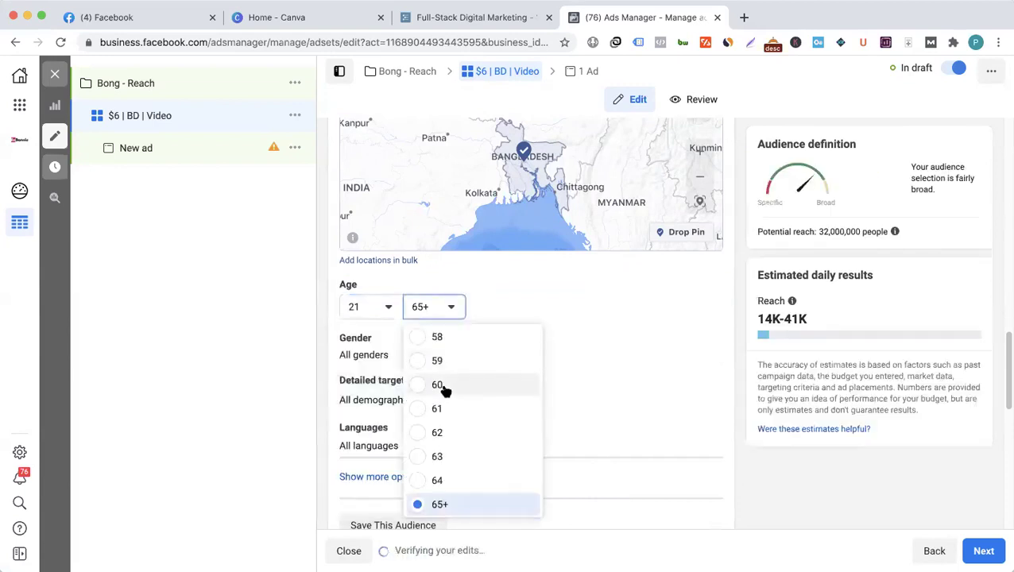
{"action": "scroll", "coordinate": [445, 389], "scroll_direction": "up", "scroll_amount": 3}
{"action": "scroll", "coordinate": [445, 389], "scroll_direction": "up", "scroll_amount": 17}
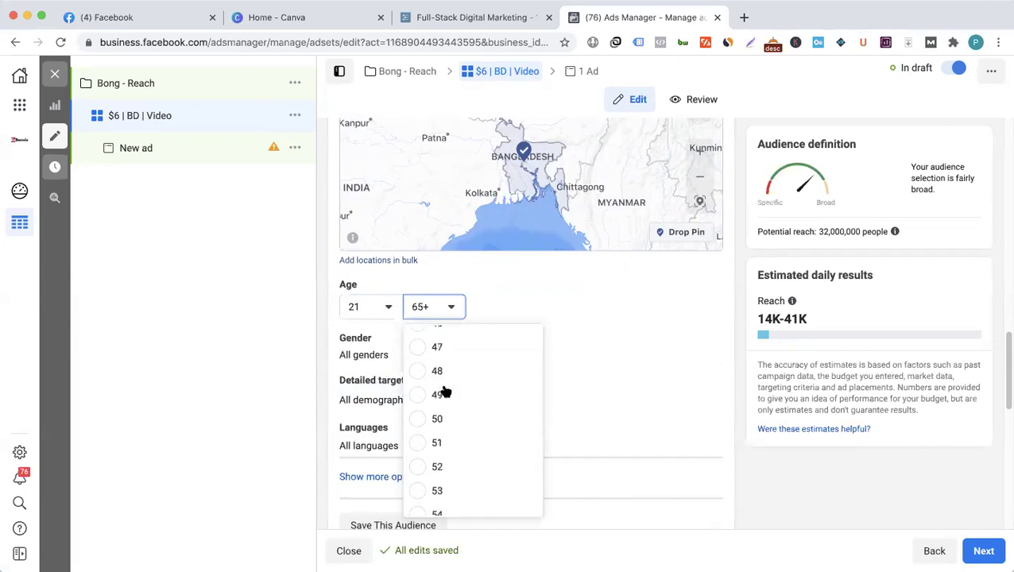
{"action": "left_click", "coordinate": [441, 403]}
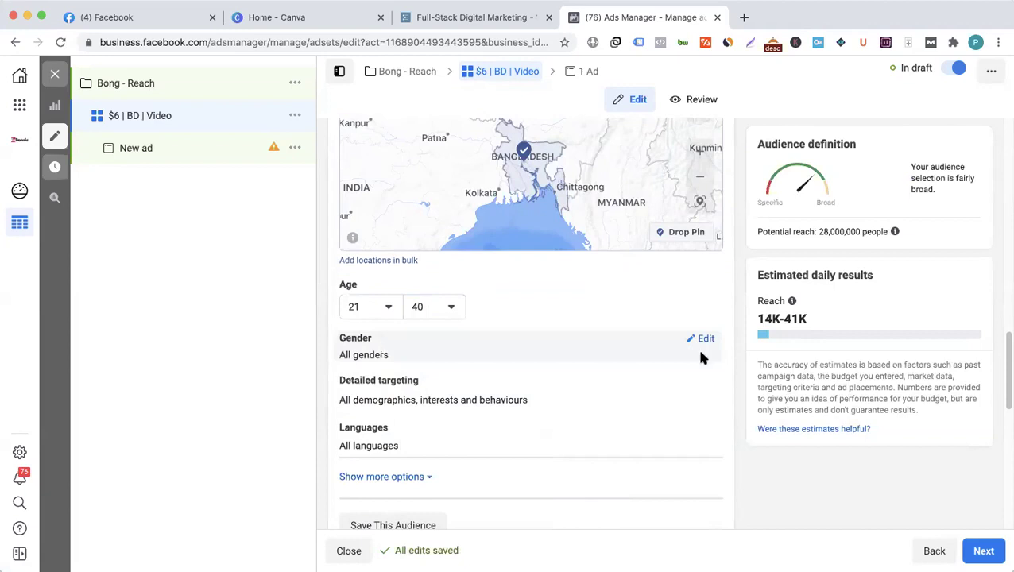
- Open the audience's gender choices and read the explanations of the detailed targeting and language settings
{"action": "left_click", "coordinate": [703, 340]}
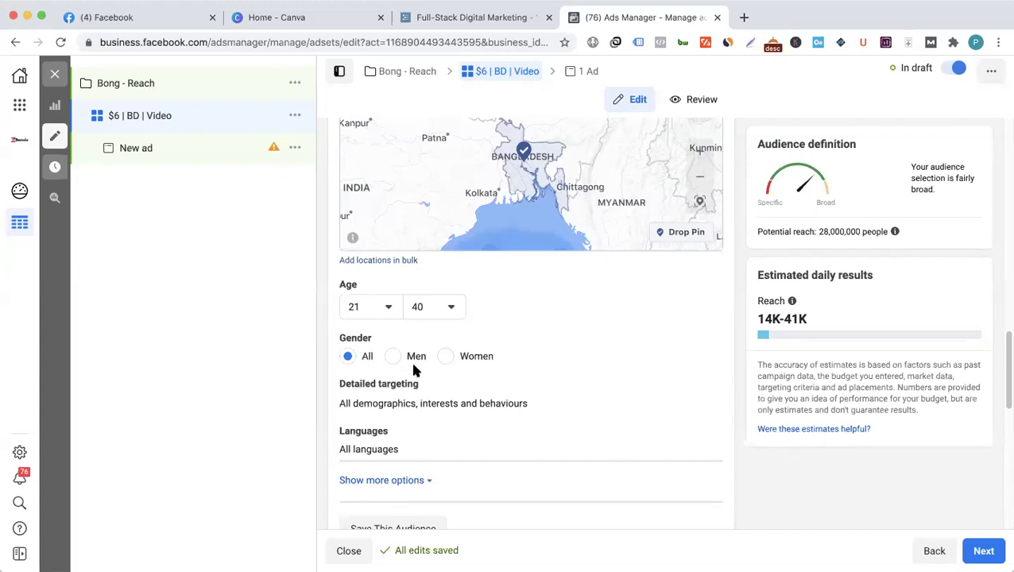
{"action": "scroll", "coordinate": [412, 366], "scroll_direction": "down", "scroll_amount": 2}
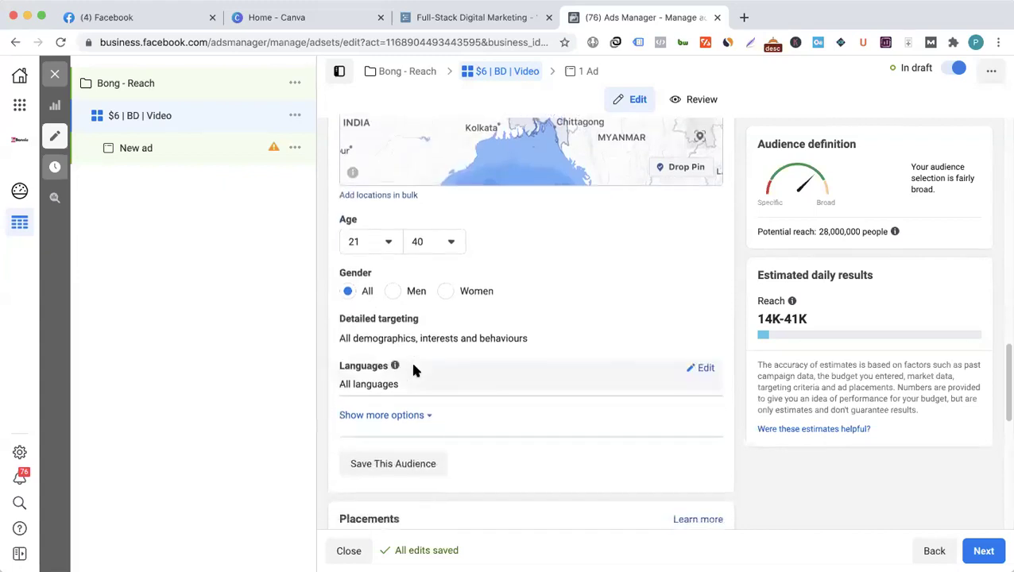
{"action": "mouse_move", "coordinate": [423, 318]}
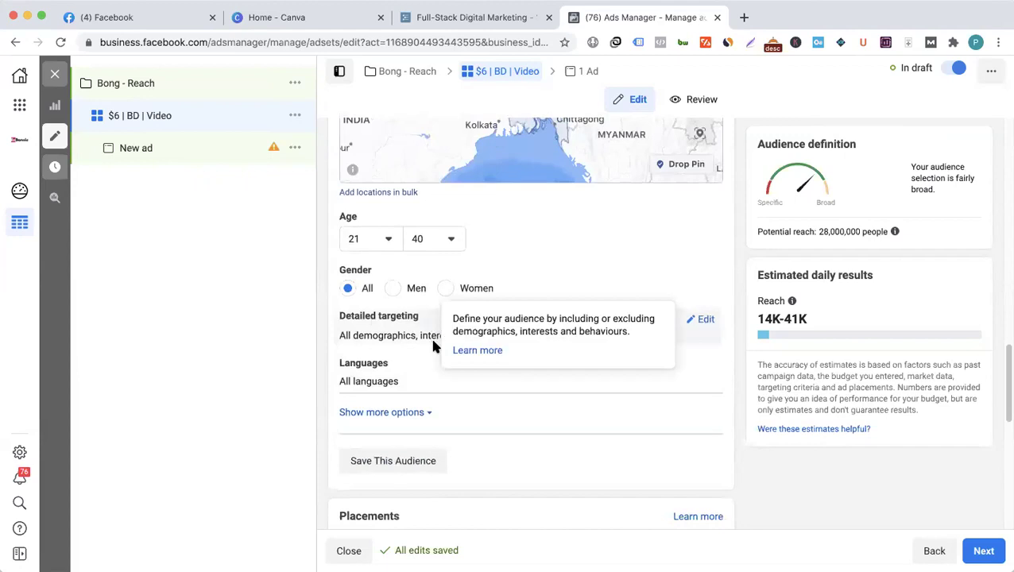
{"action": "scroll", "coordinate": [453, 342], "scroll_direction": "down", "scroll_amount": 1}
{"action": "mouse_move", "coordinate": [392, 343]}
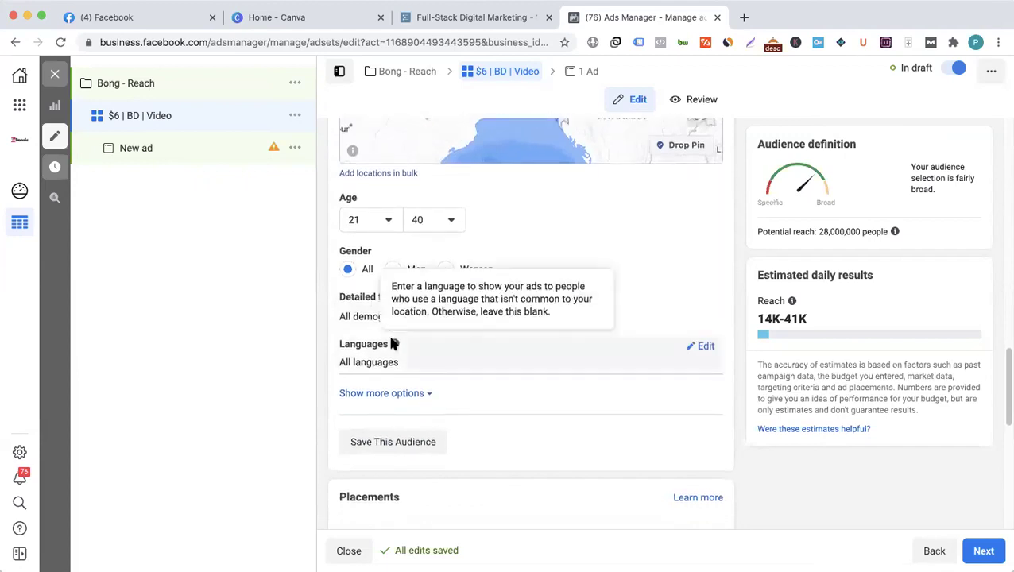
- Try adding English (All) and Bengali as audience languages
{"action": "scroll", "coordinate": [360, 347], "scroll_direction": "down", "scroll_amount": 1}
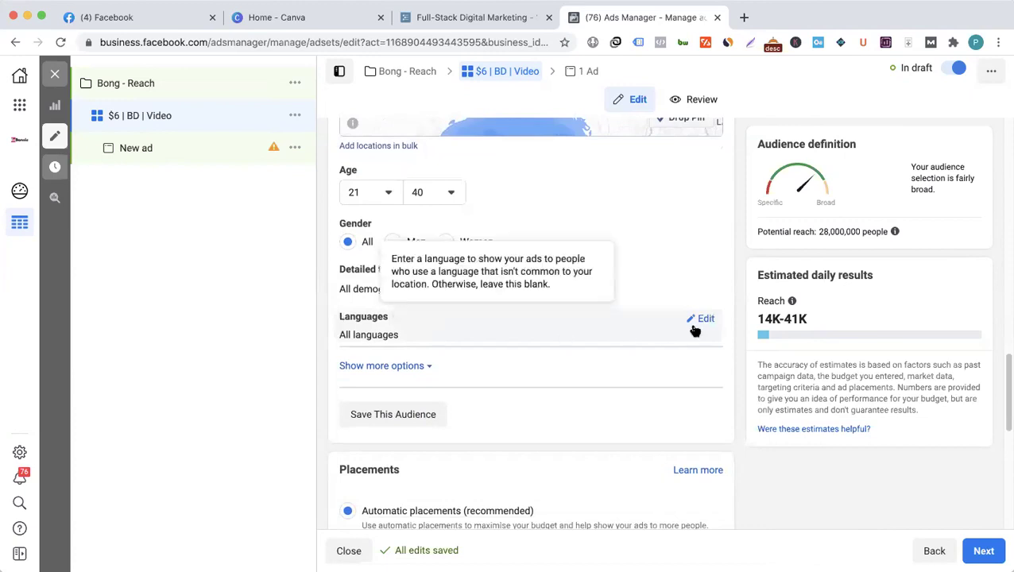
{"action": "left_click", "coordinate": [706, 319]}
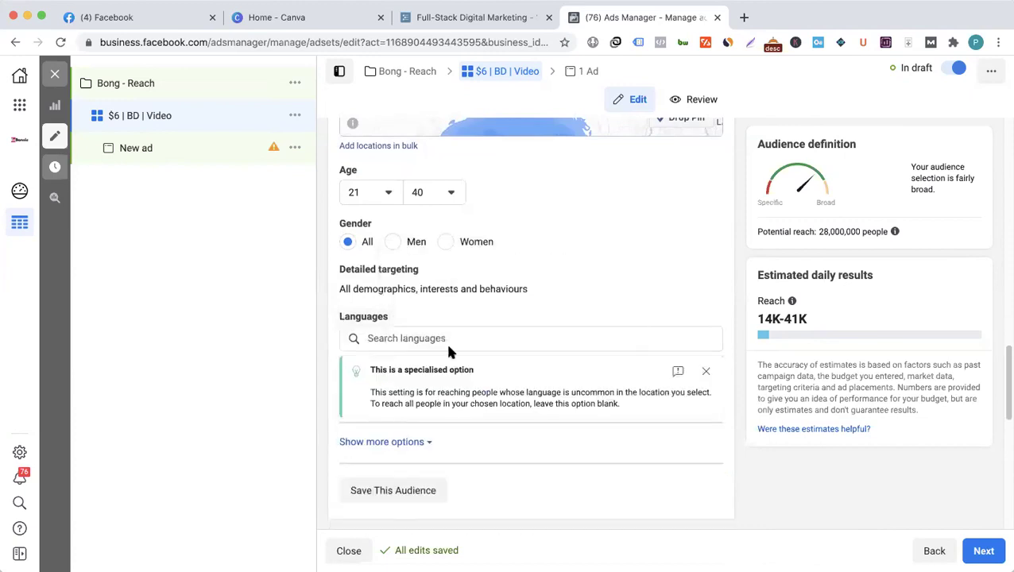
{"action": "scroll", "coordinate": [457, 334], "scroll_direction": "down", "scroll_amount": 1}
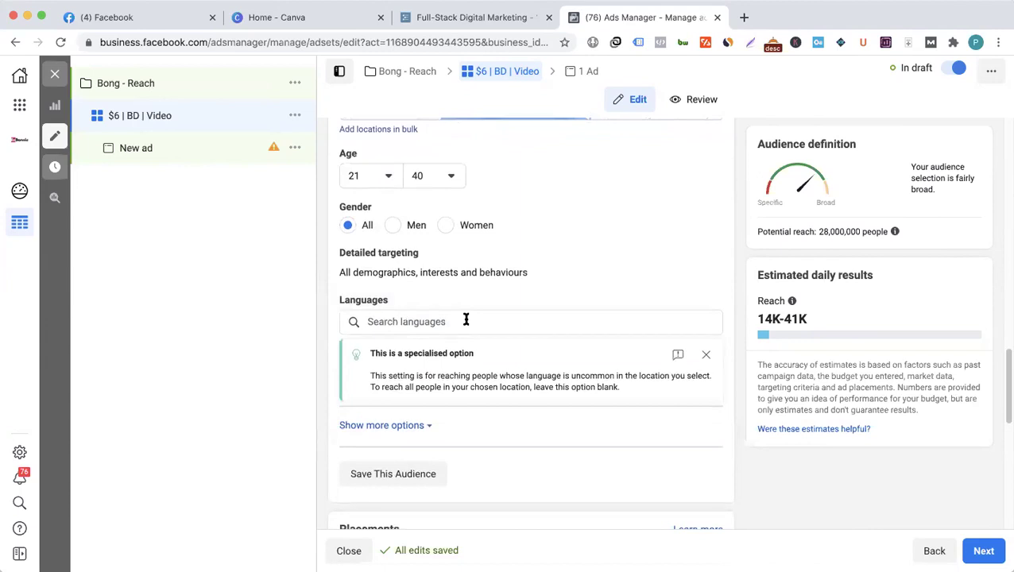
{"action": "left_click", "coordinate": [466, 319]}
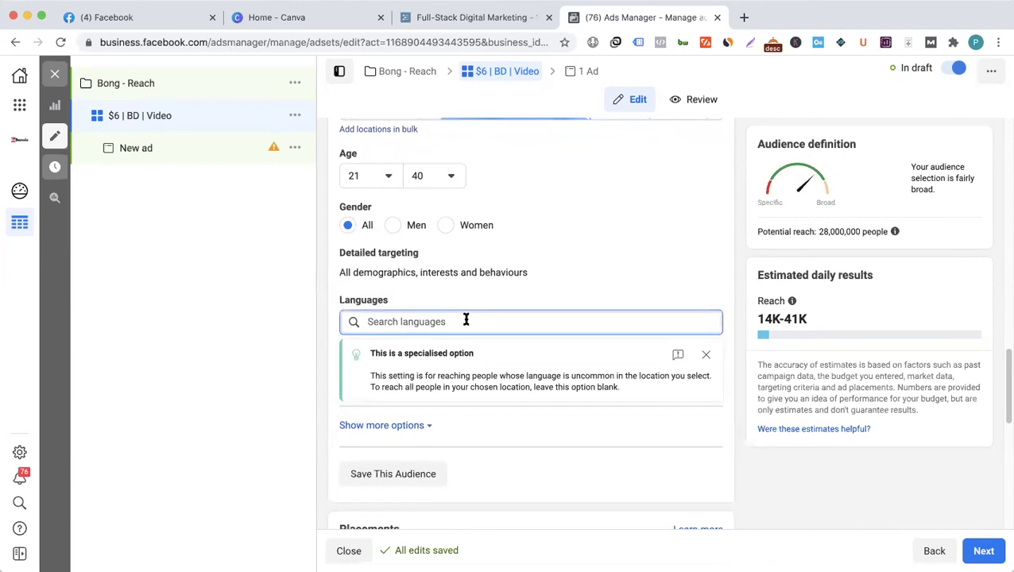
{"action": "type", "text": "engl"}
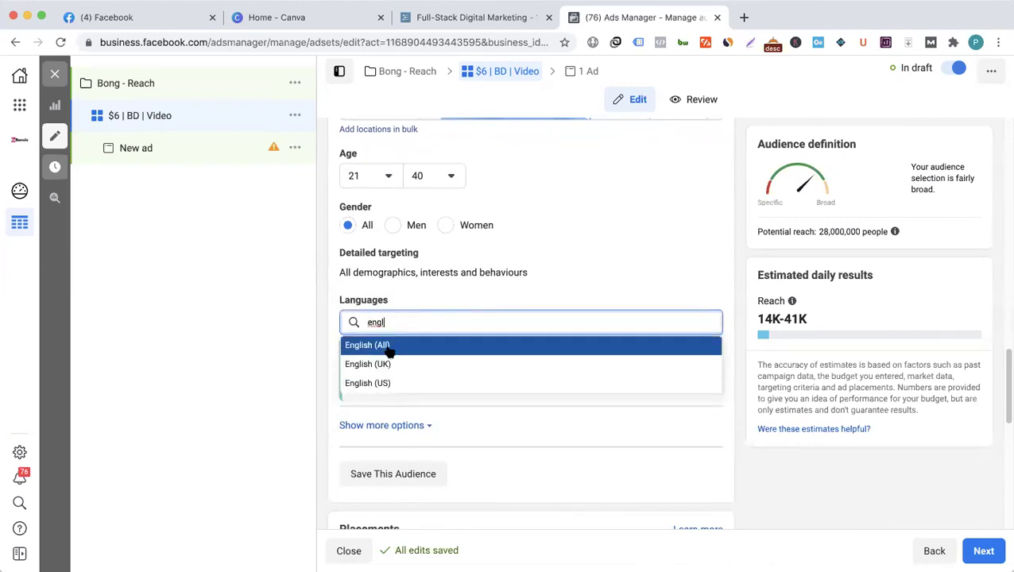
{"action": "left_click", "coordinate": [391, 348]}
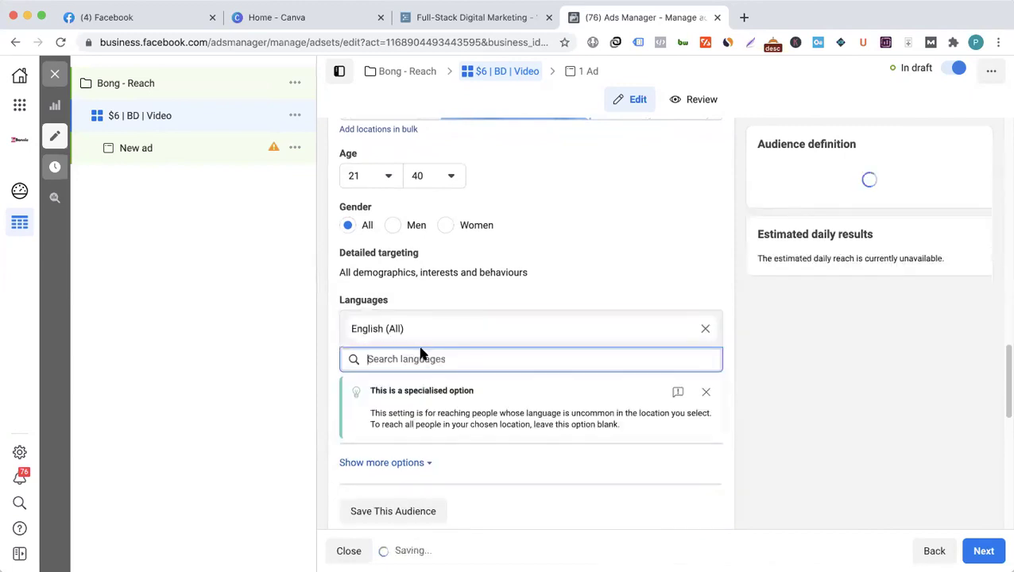
{"action": "type", "text": "beng"}
{"action": "left_click", "coordinate": [388, 384]}
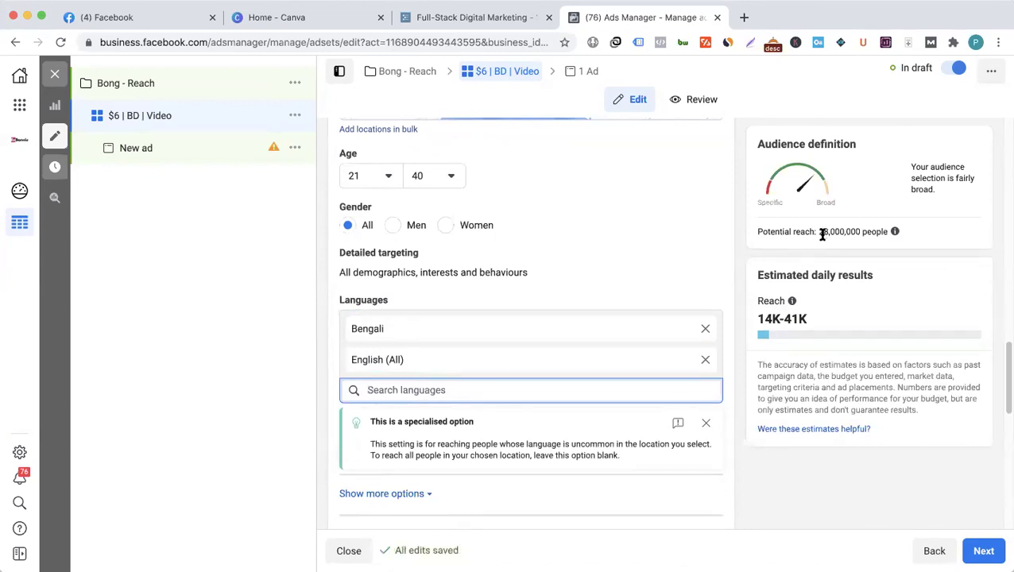
- Remove both Bengali and English (All) from the audience languages
{"action": "left_click", "coordinate": [703, 343]}
{"action": "left_click", "coordinate": [705, 328]}
{"action": "left_click", "coordinate": [705, 328]}
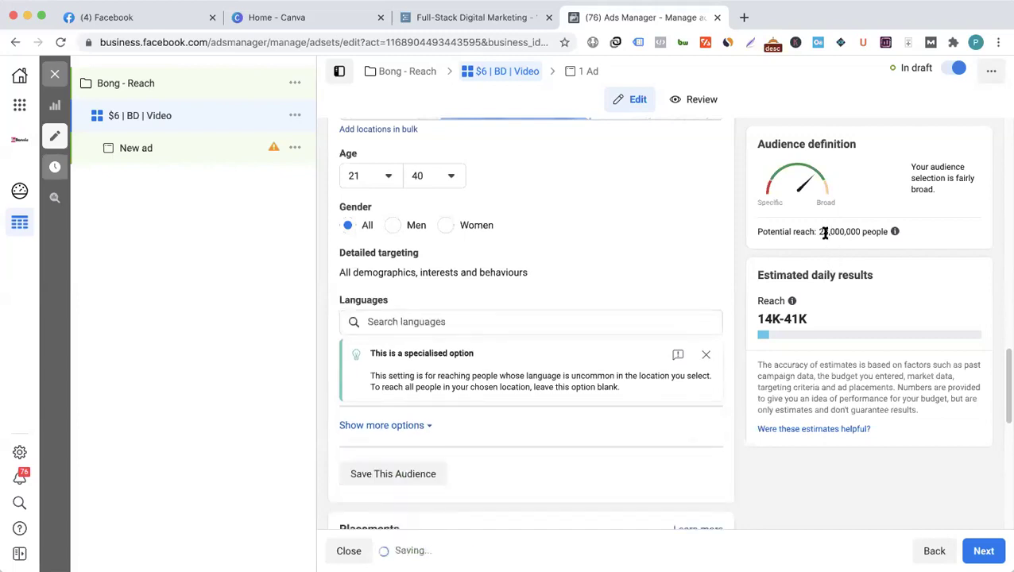
- Try Bengali as the only audience language and remove it again
{"action": "left_click", "coordinate": [443, 324]}
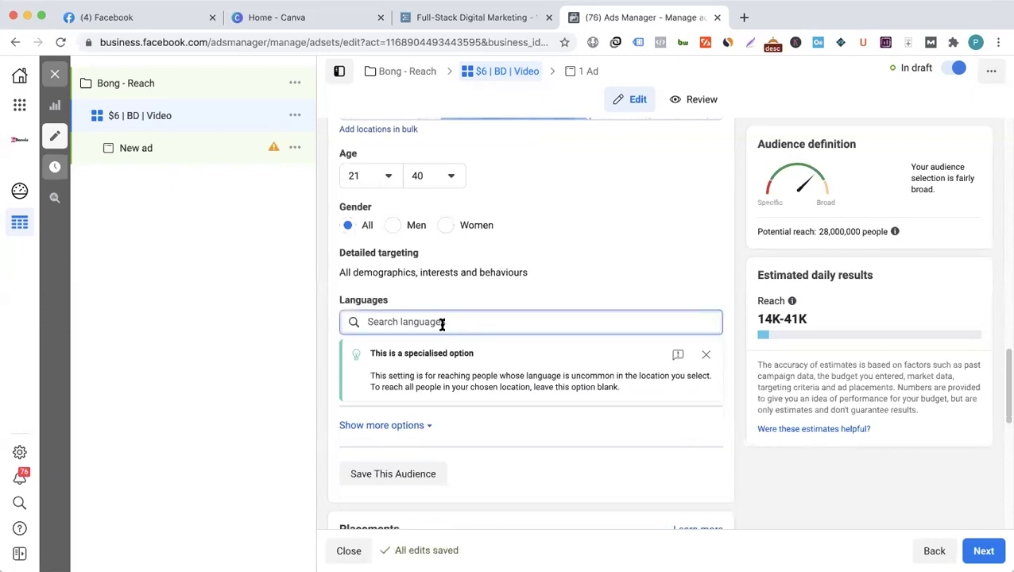
{"action": "type", "text": "ben"}
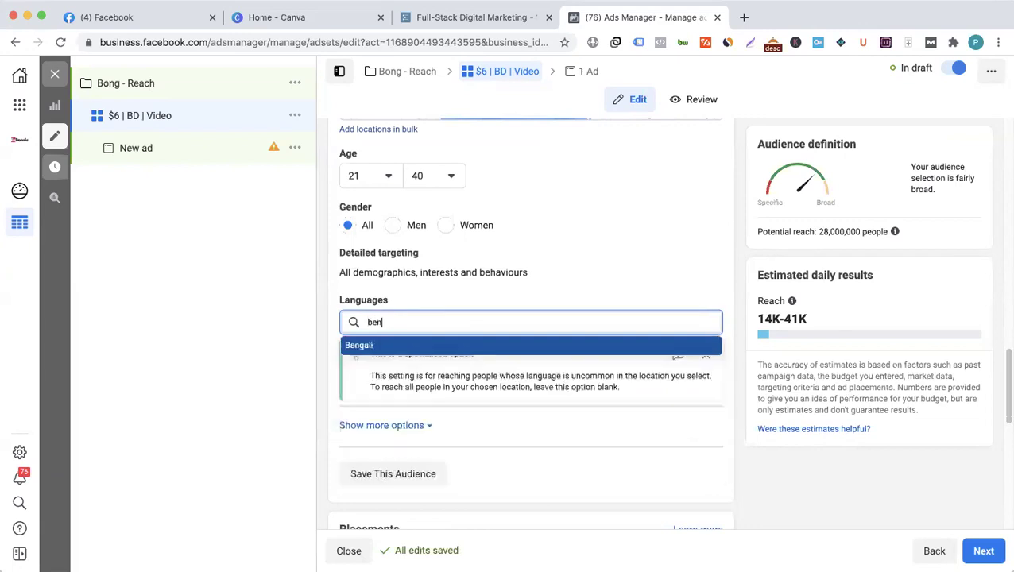
{"action": "left_click", "coordinate": [421, 346]}
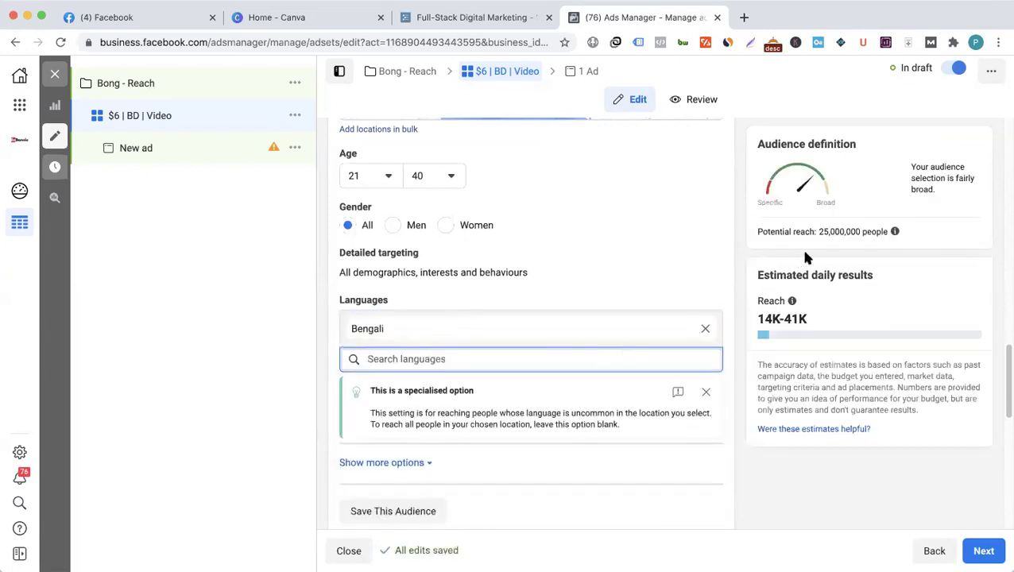
{"action": "left_click", "coordinate": [655, 337]}
{"action": "left_click", "coordinate": [705, 328]}
- Try English (All) as the only audience language and clear it again
{"action": "left_click", "coordinate": [424, 321]}
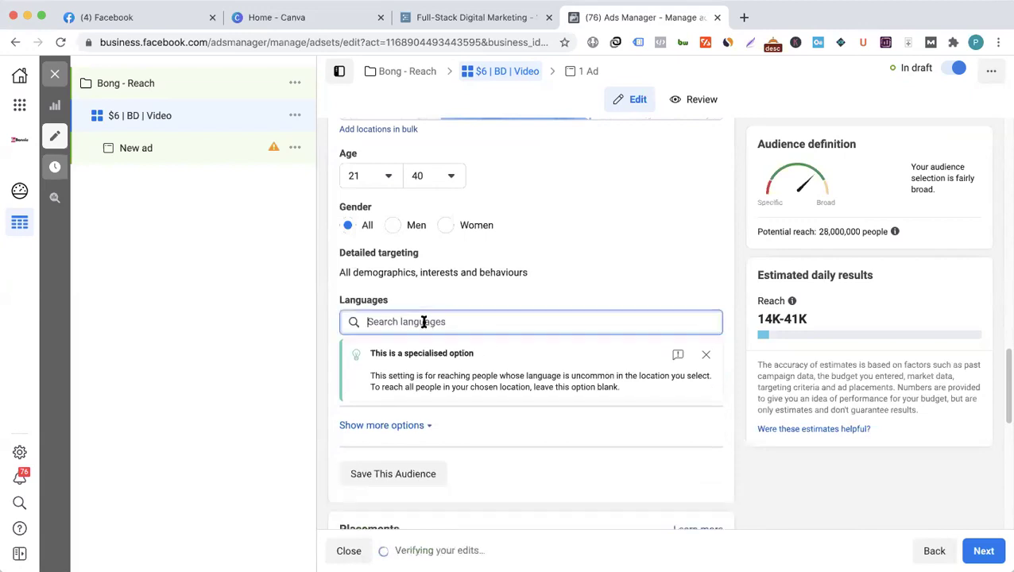
{"action": "type", "text": "eng"}
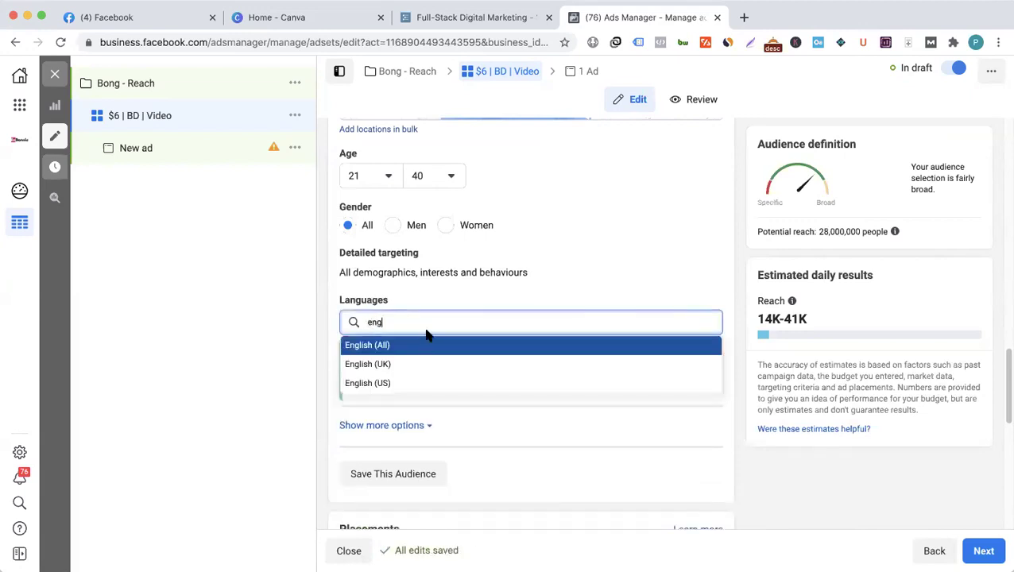
{"action": "left_click", "coordinate": [423, 348]}
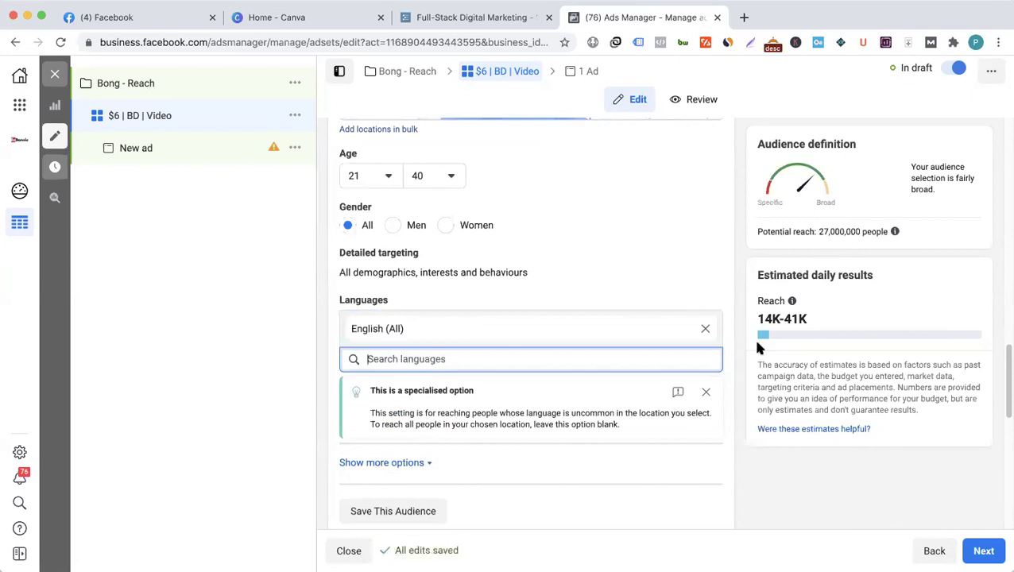
{"action": "left_click", "coordinate": [705, 328]}
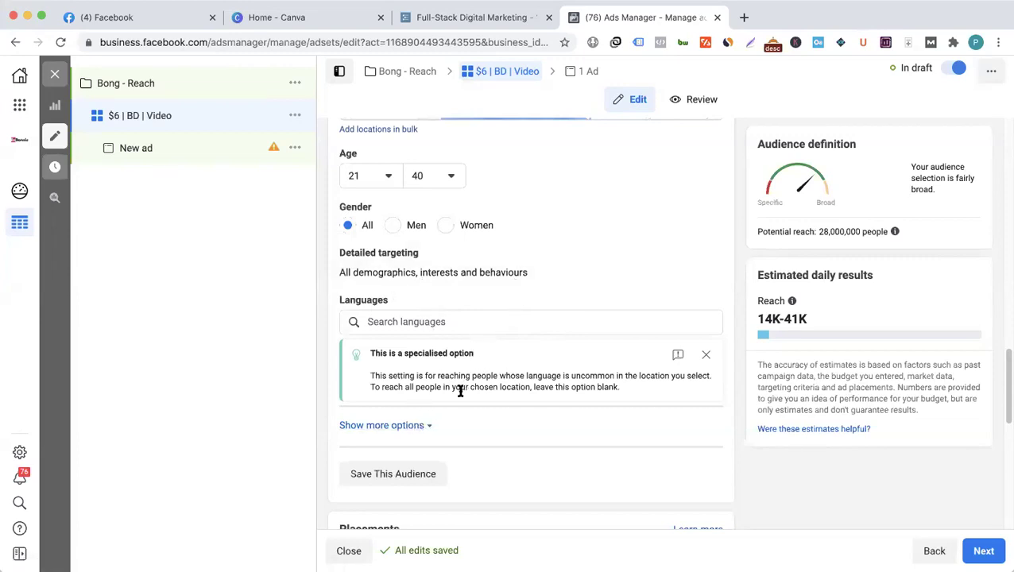
- Show the additional audience options, open Connections for editing and examine the connection types for Facebook Pages, Apps and Events
{"action": "scroll", "coordinate": [473, 392], "scroll_direction": "down", "scroll_amount": 3}
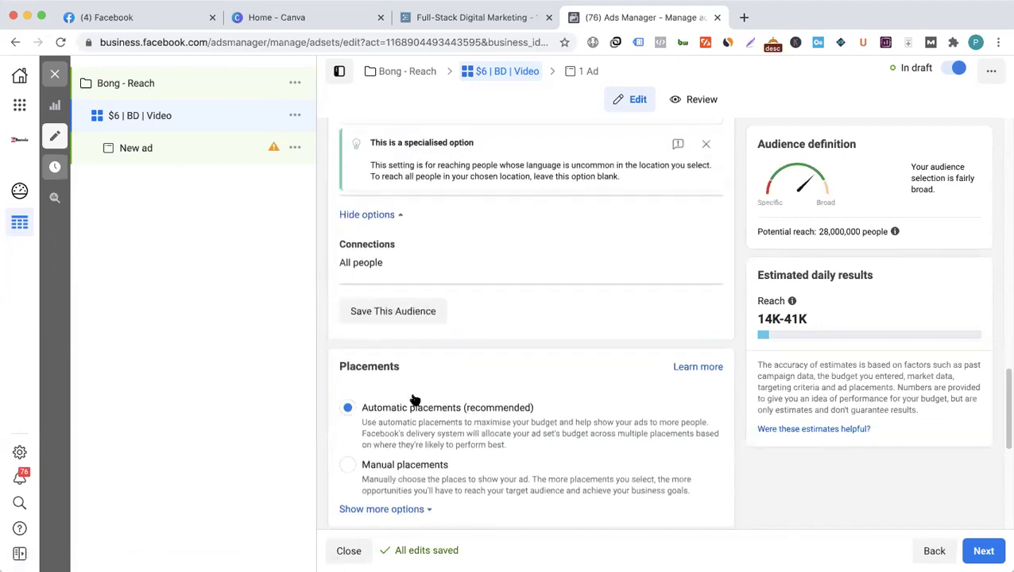
{"action": "mouse_move", "coordinate": [399, 253]}
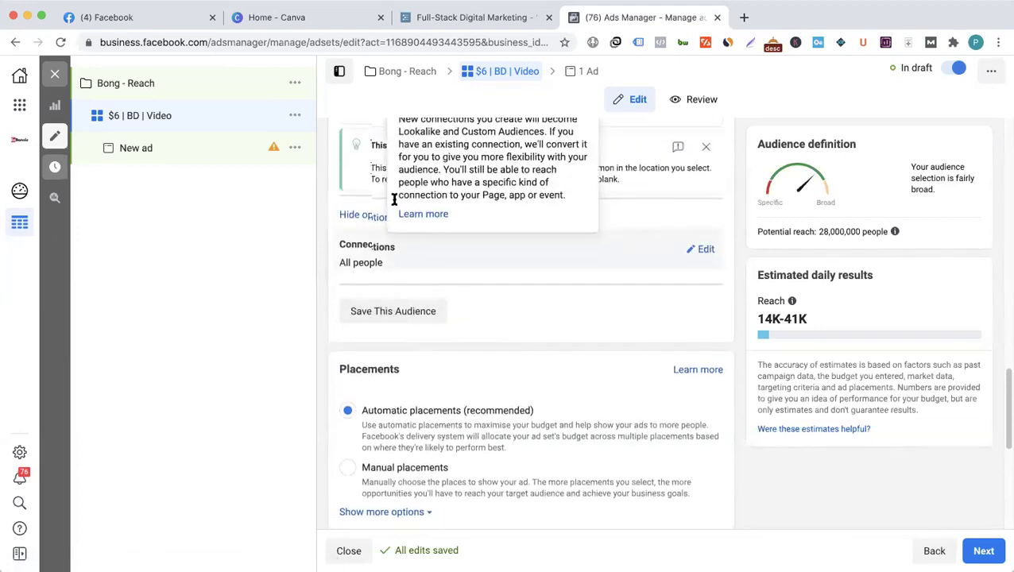
{"action": "scroll", "coordinate": [380, 214], "scroll_direction": "up", "scroll_amount": 3}
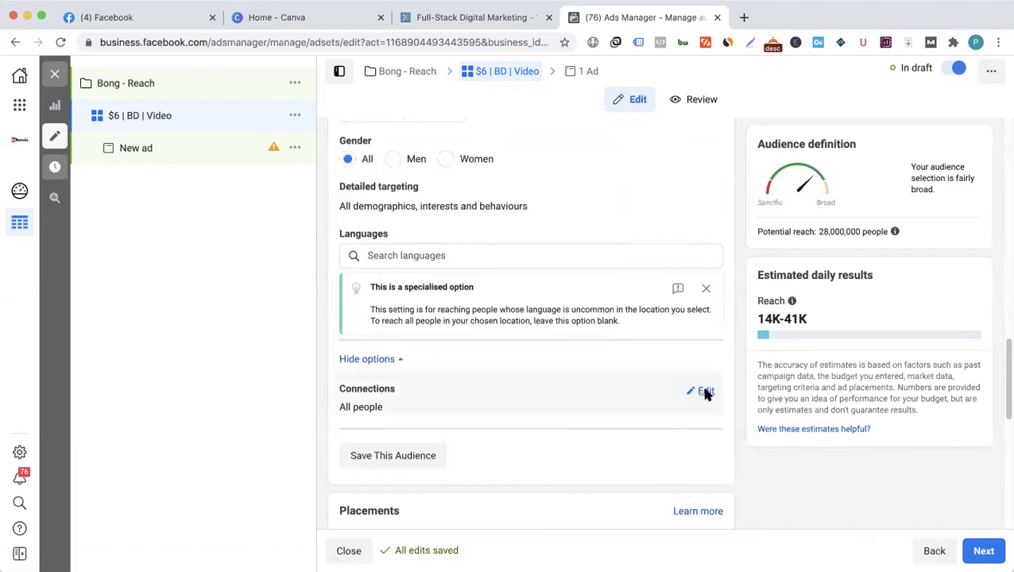
{"action": "left_click", "coordinate": [704, 391]}
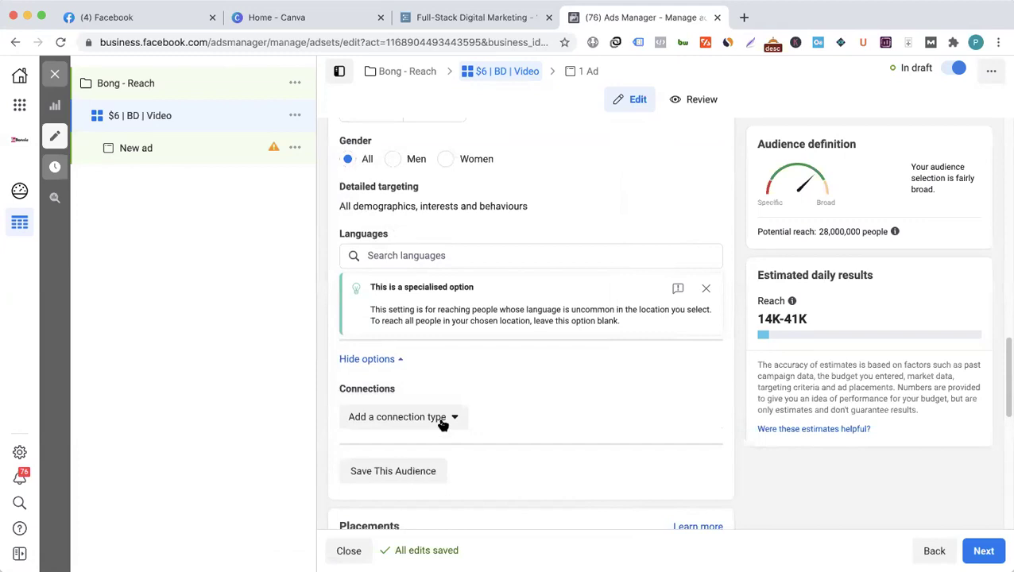
{"action": "left_click", "coordinate": [443, 421]}
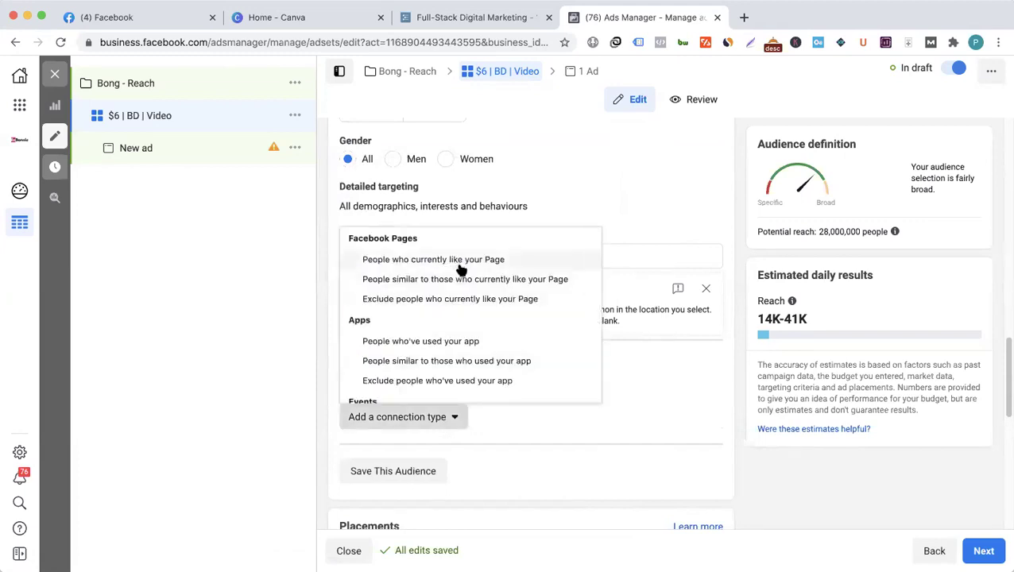
{"action": "scroll", "coordinate": [478, 310], "scroll_direction": "down", "scroll_amount": 1}
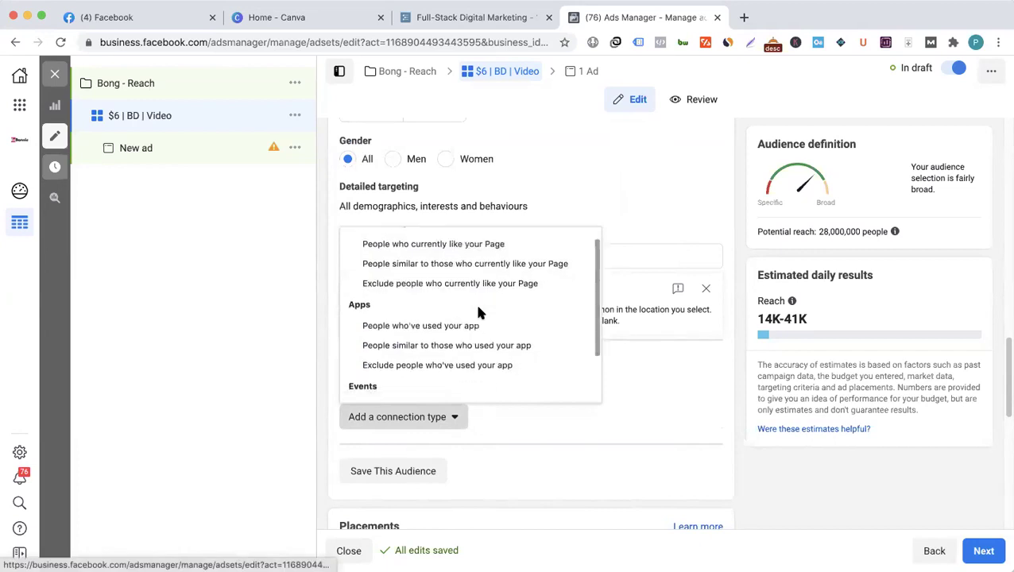
{"action": "scroll", "coordinate": [477, 313], "scroll_direction": "down", "scroll_amount": 1}
{"action": "scroll", "coordinate": [478, 313], "scroll_direction": "up", "scroll_amount": 2}
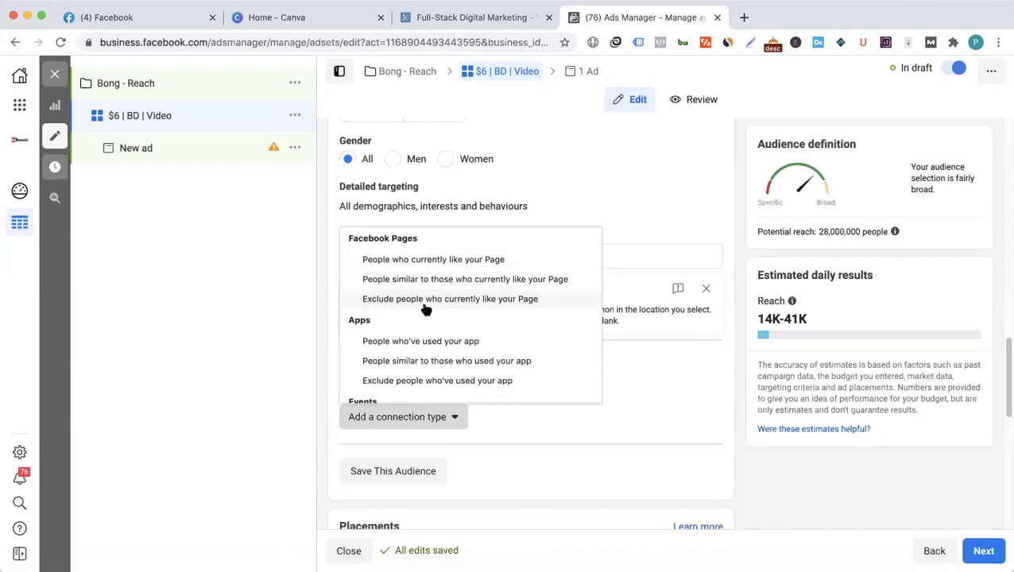
- Add a connection targeting people who currently like the Bongiyo Page and dismiss the conversion notice
{"action": "left_click", "coordinate": [427, 260]}
{"action": "scroll", "coordinate": [469, 385], "scroll_direction": "down", "scroll_amount": 2}
{"action": "scroll", "coordinate": [469, 385], "scroll_direction": "down", "scroll_amount": 1}
{"action": "left_click", "coordinate": [412, 403]}
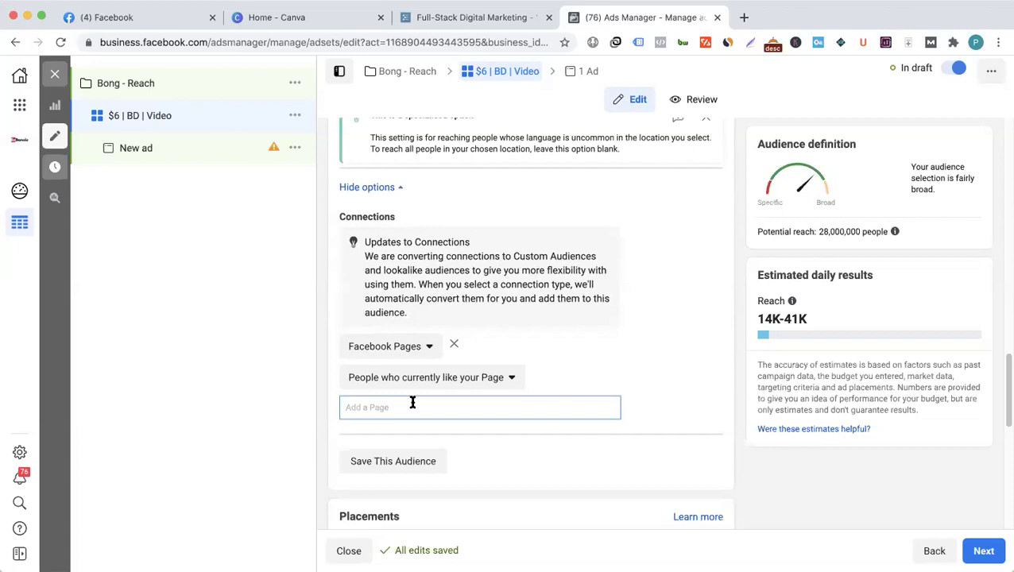
{"action": "type", "text": "bong"}
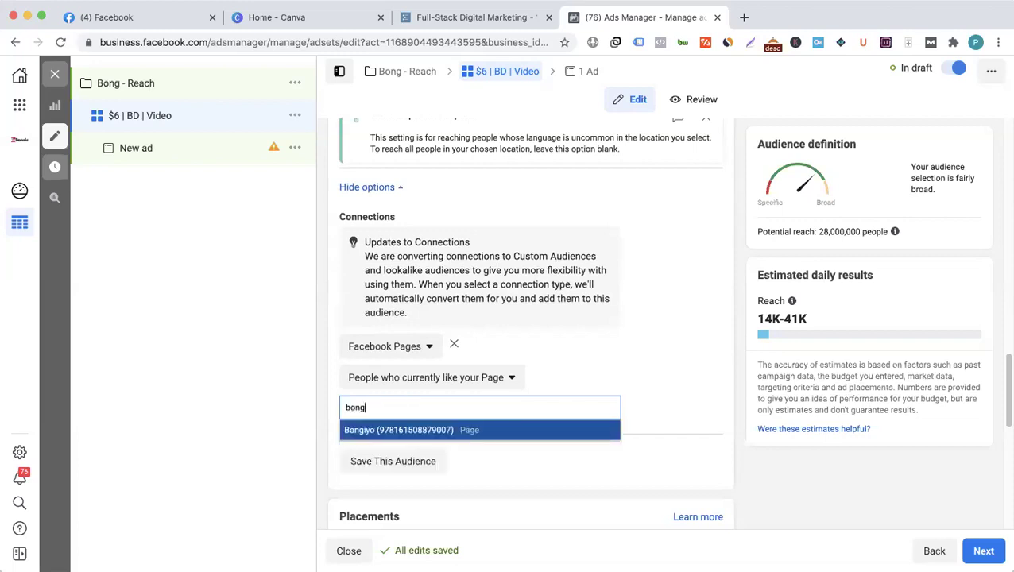
{"action": "left_click", "coordinate": [422, 430]}
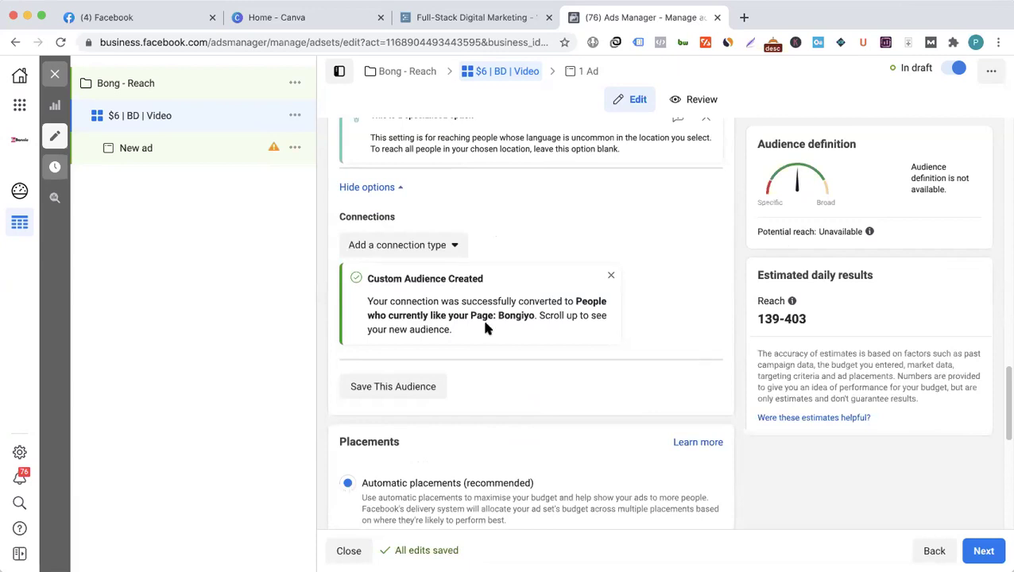
{"action": "scroll", "coordinate": [486, 327], "scroll_direction": "up", "scroll_amount": 1}
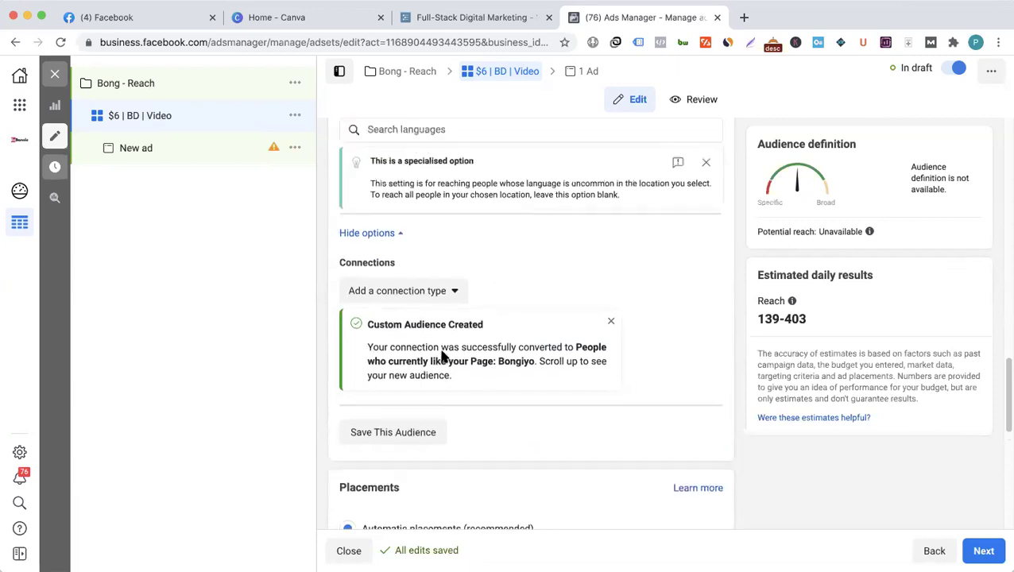
{"action": "left_click", "coordinate": [613, 320]}
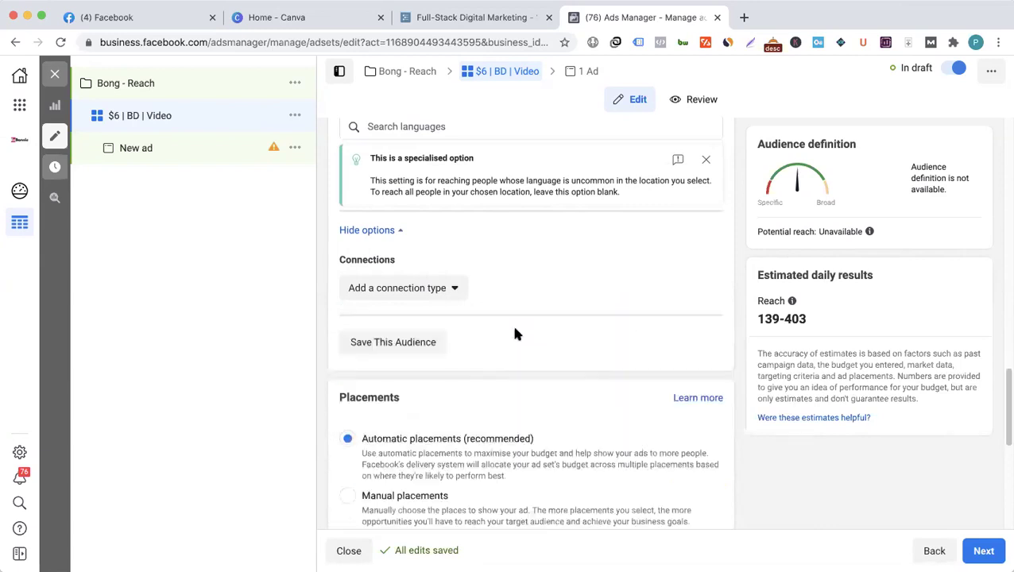
- Try adding another connection for people who currently like your Page, remove it and recheck the available connection types
{"action": "left_click", "coordinate": [441, 291]}
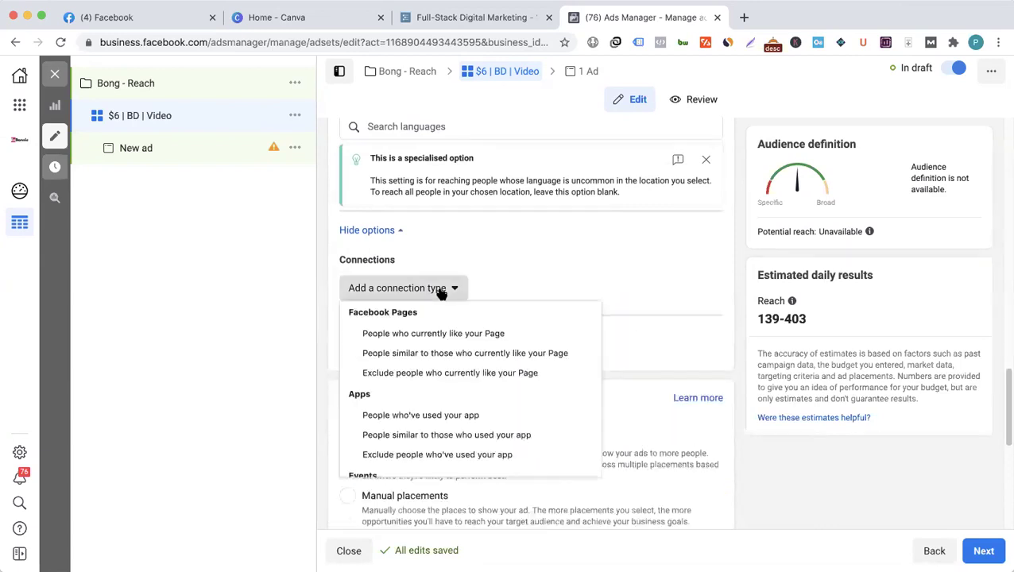
{"action": "left_click", "coordinate": [423, 333]}
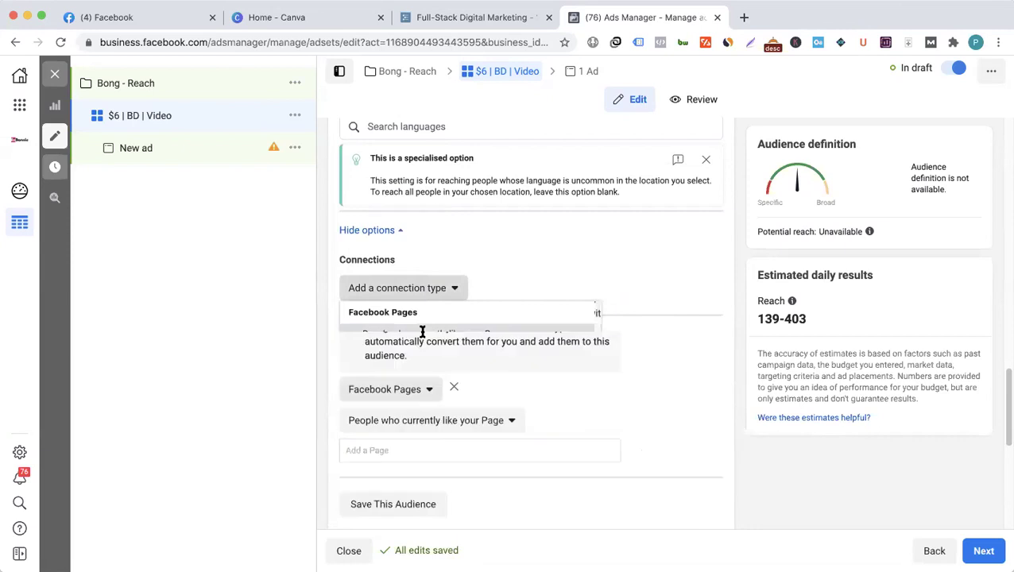
{"action": "left_click", "coordinate": [454, 388]}
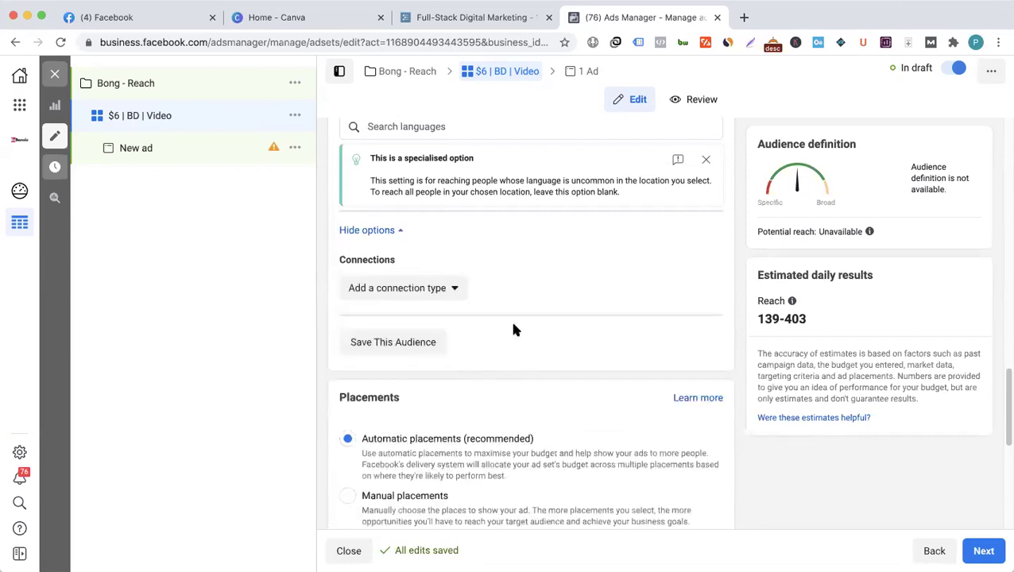
{"action": "left_click", "coordinate": [445, 296]}
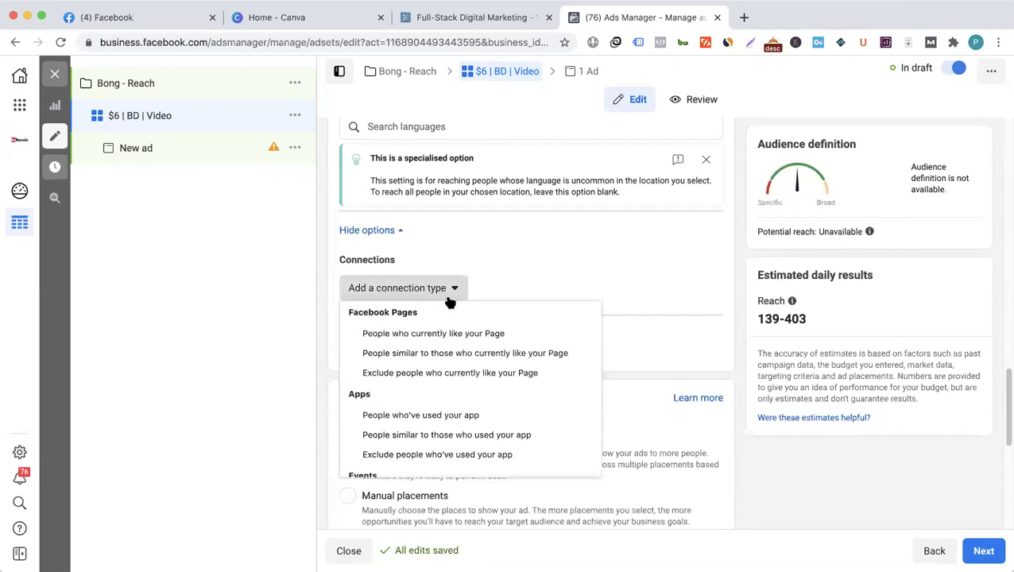
{"action": "left_click", "coordinate": [514, 270]}
- Open the audience's detailed targeting for editing and browse its Demographics, Interests and Behaviours categories
{"action": "scroll", "coordinate": [485, 339], "scroll_direction": "up", "scroll_amount": 1}
{"action": "scroll", "coordinate": [489, 350], "scroll_direction": "up", "scroll_amount": 3}
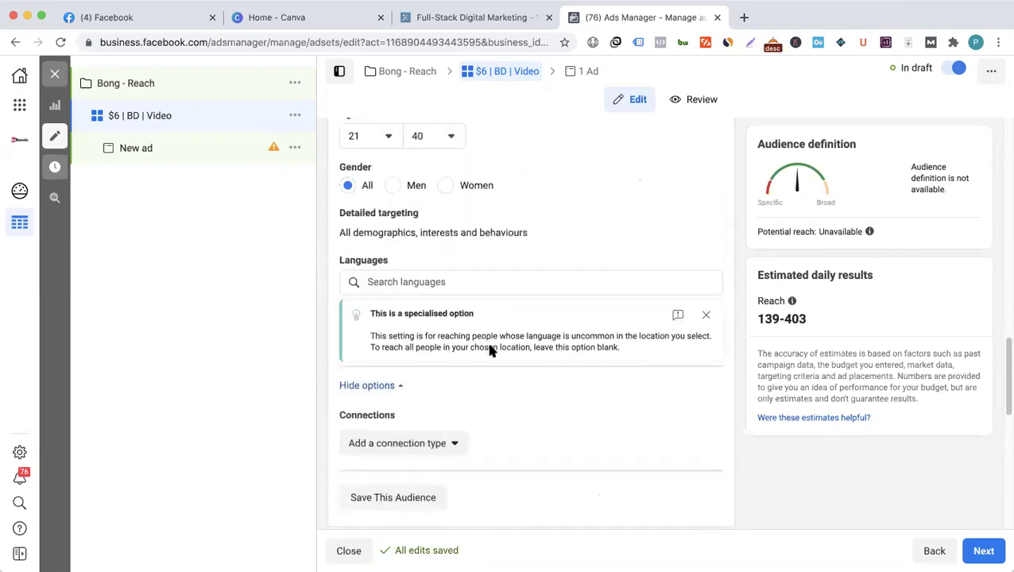
{"action": "scroll", "coordinate": [489, 350], "scroll_direction": "up", "scroll_amount": 3}
{"action": "mouse_move", "coordinate": [523, 342]}
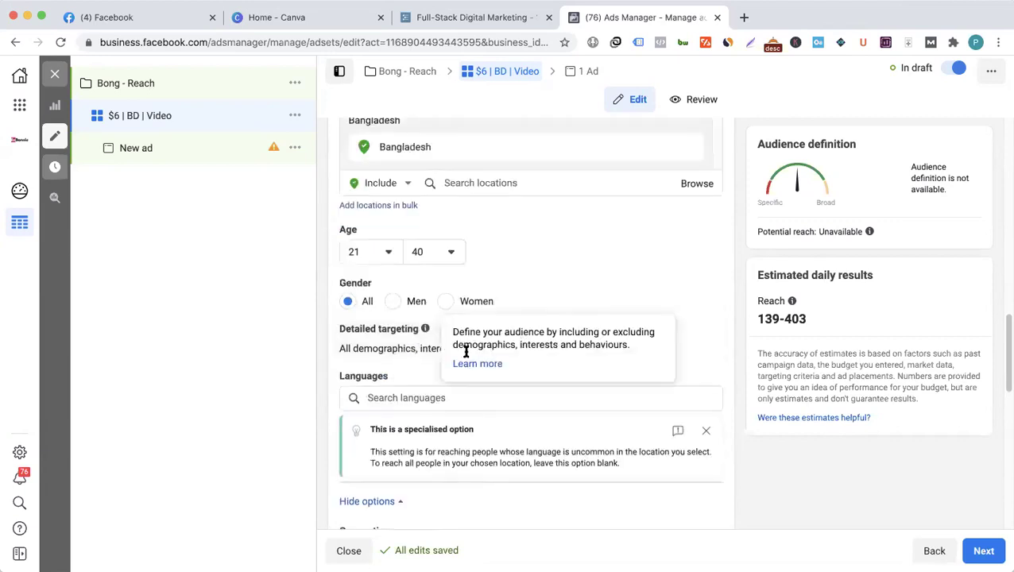
{"action": "scroll", "coordinate": [414, 350], "scroll_direction": "down", "scroll_amount": 1}
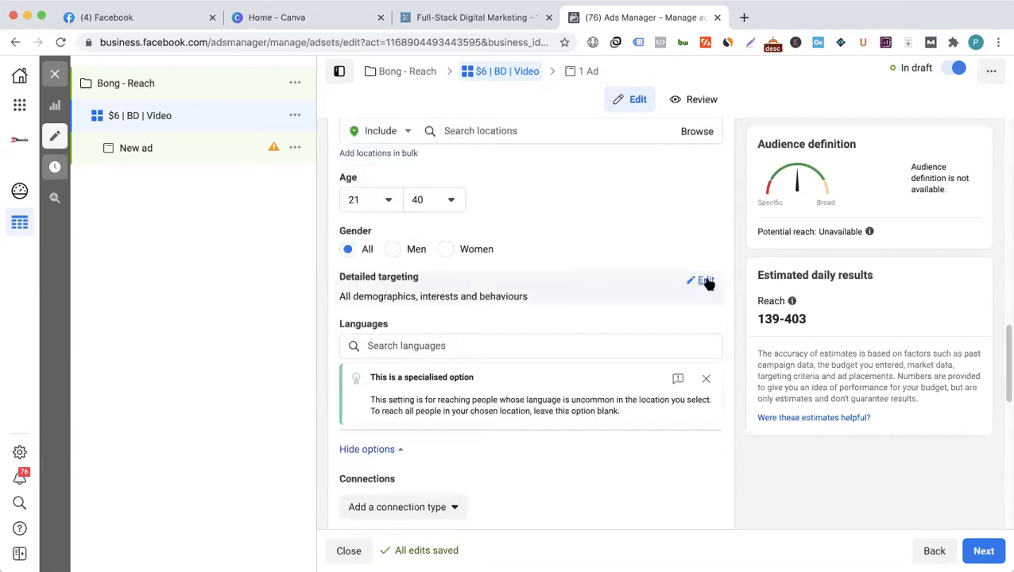
{"action": "left_click", "coordinate": [706, 282]}
{"action": "scroll", "coordinate": [511, 317], "scroll_direction": "down", "scroll_amount": 1}
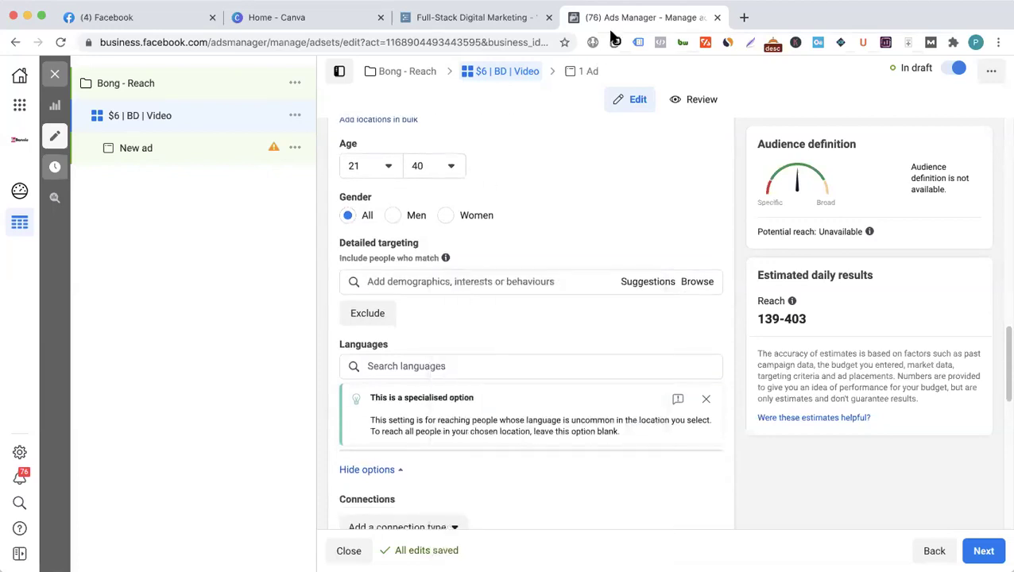
{"action": "left_click", "coordinate": [696, 279]}
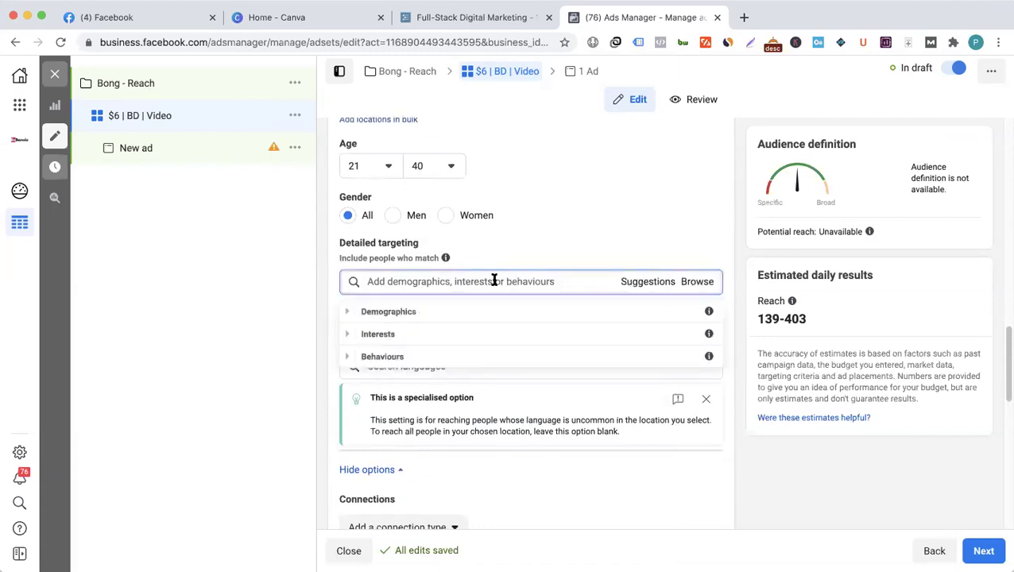
{"action": "scroll", "coordinate": [539, 210], "scroll_direction": "down", "scroll_amount": 1}
{"action": "scroll", "coordinate": [543, 222], "scroll_direction": "down", "scroll_amount": 1}
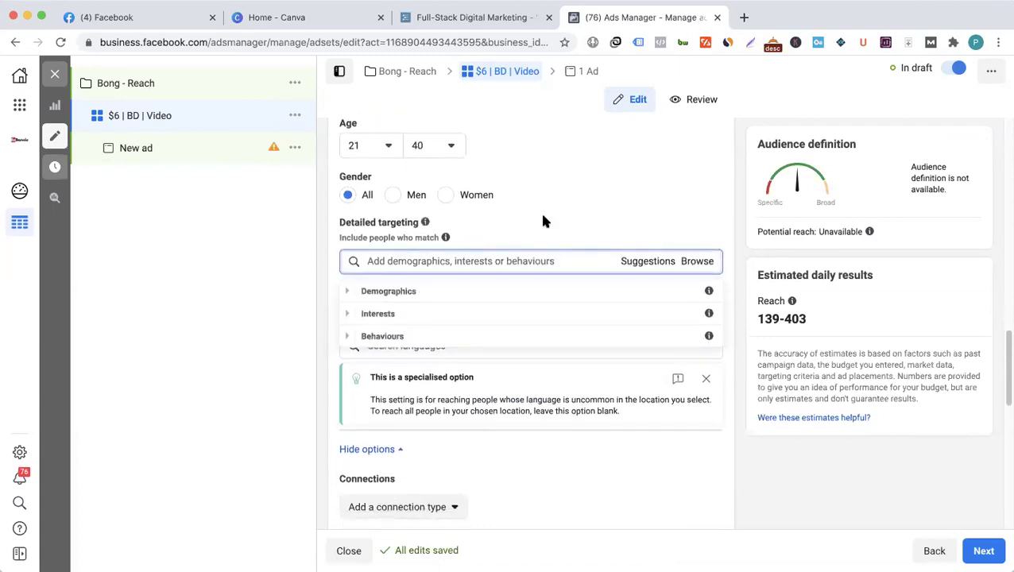
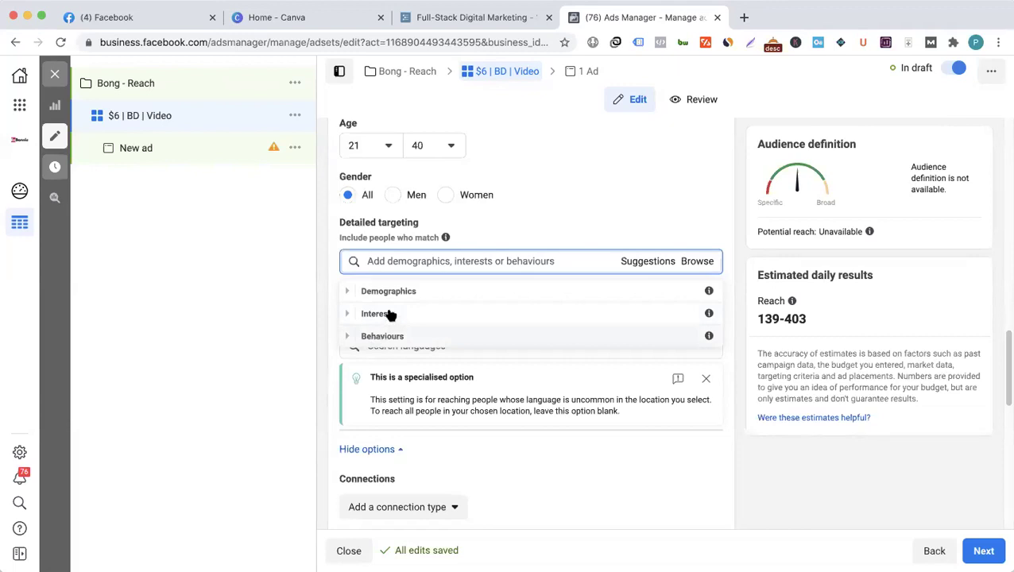
- Examine the Demographics targeting groups and the options under Education
{"action": "left_click", "coordinate": [347, 294]}
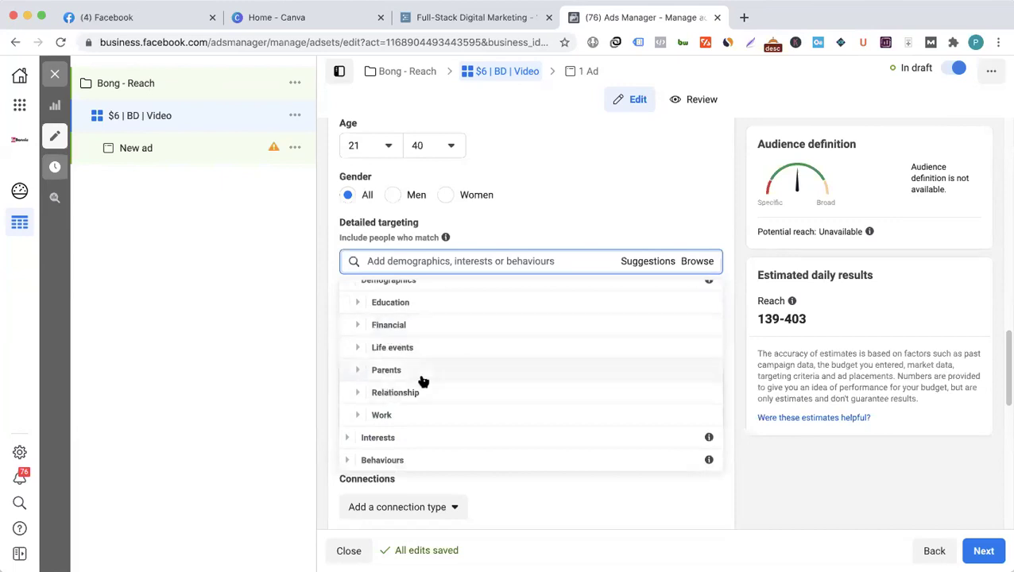
{"action": "scroll", "coordinate": [423, 382], "scroll_direction": "up", "scroll_amount": 1}
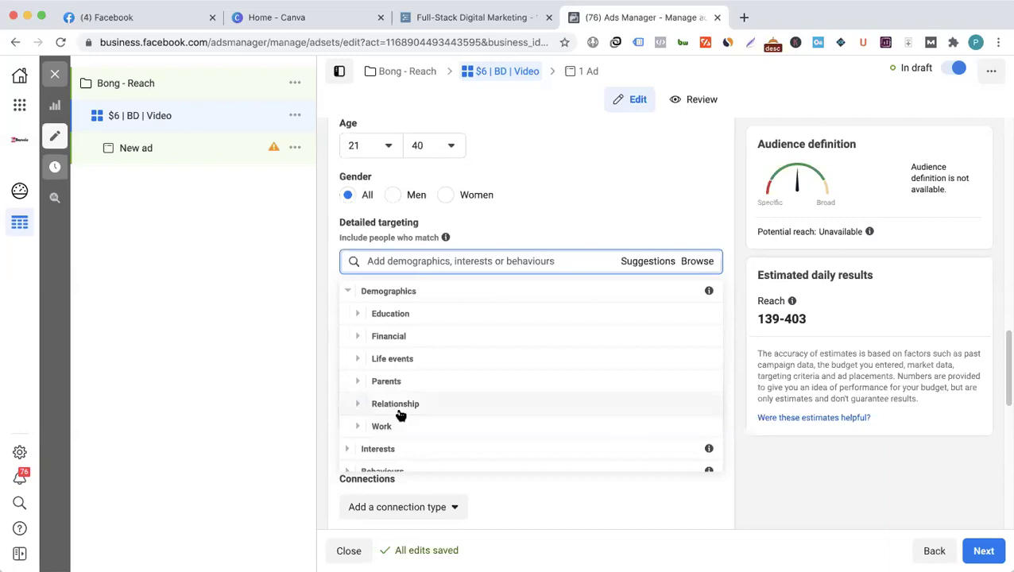
{"action": "left_click", "coordinate": [359, 315]}
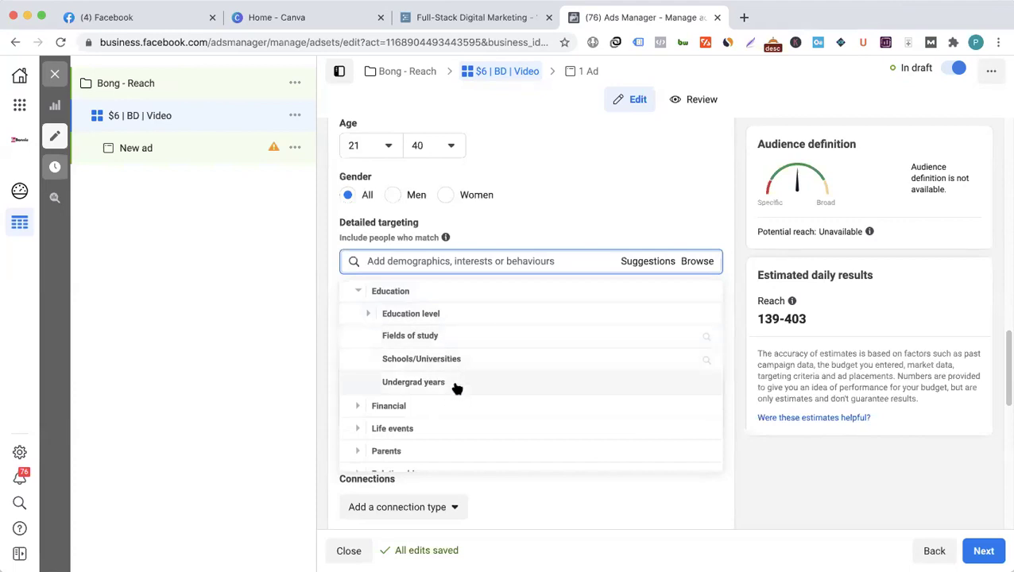
{"action": "left_click", "coordinate": [357, 292]}
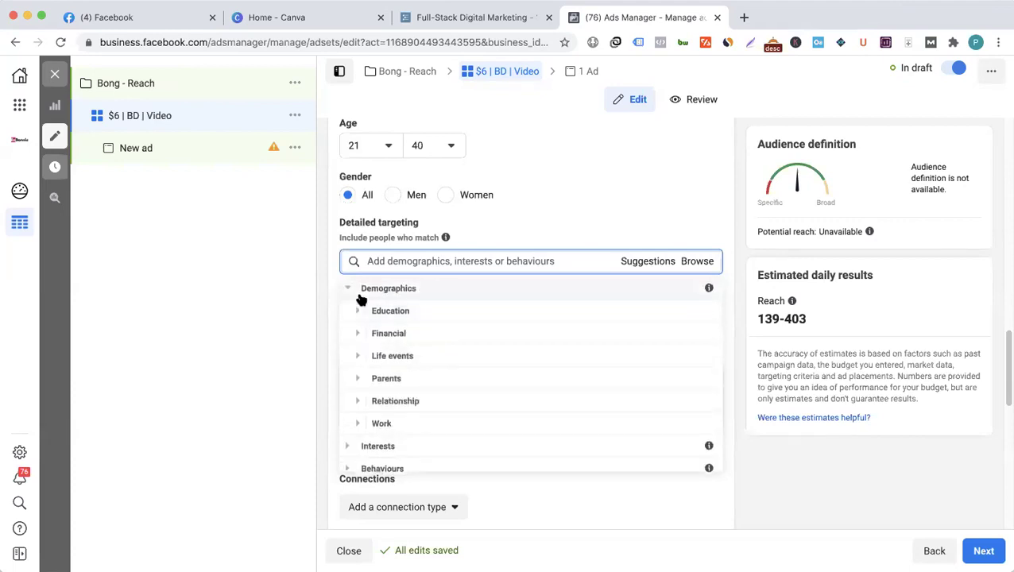
- Examine the household income options under Financial > Income and collapse the Financial group again
{"action": "left_click", "coordinate": [356, 338]}
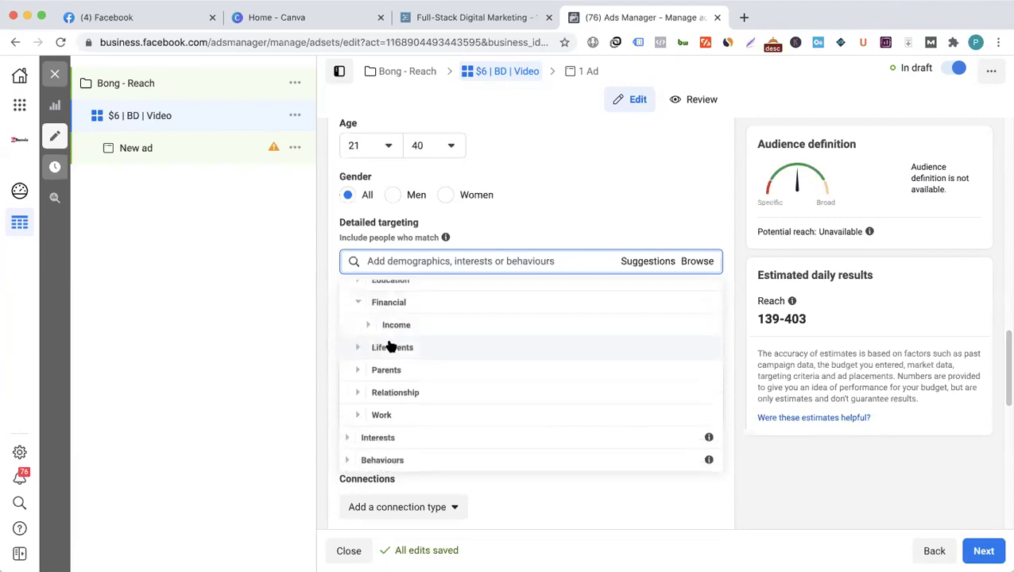
{"action": "left_click", "coordinate": [371, 328]}
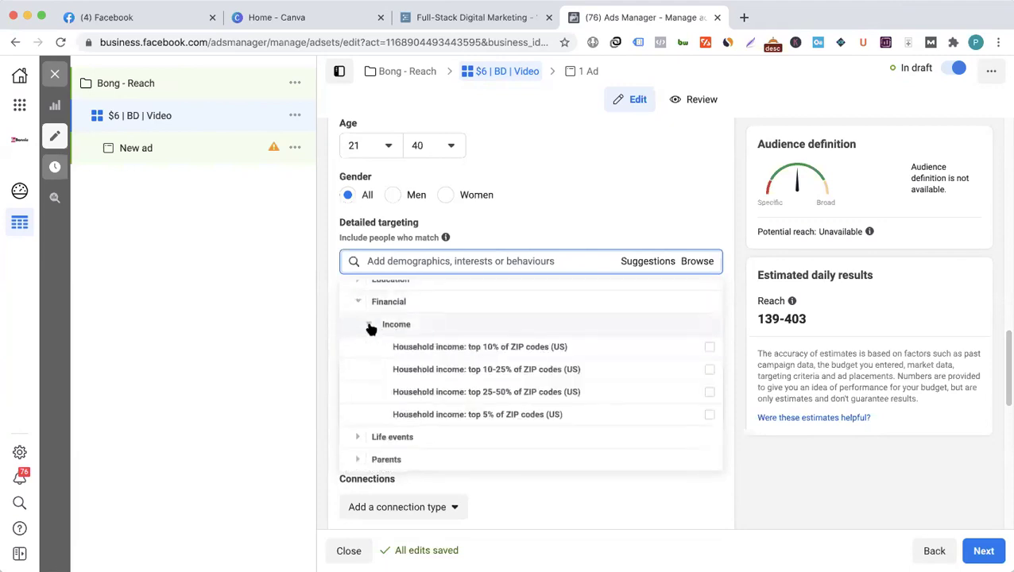
{"action": "mouse_move", "coordinate": [457, 355]}
{"action": "scroll", "coordinate": [413, 341], "scroll_direction": "up", "scroll_amount": 1}
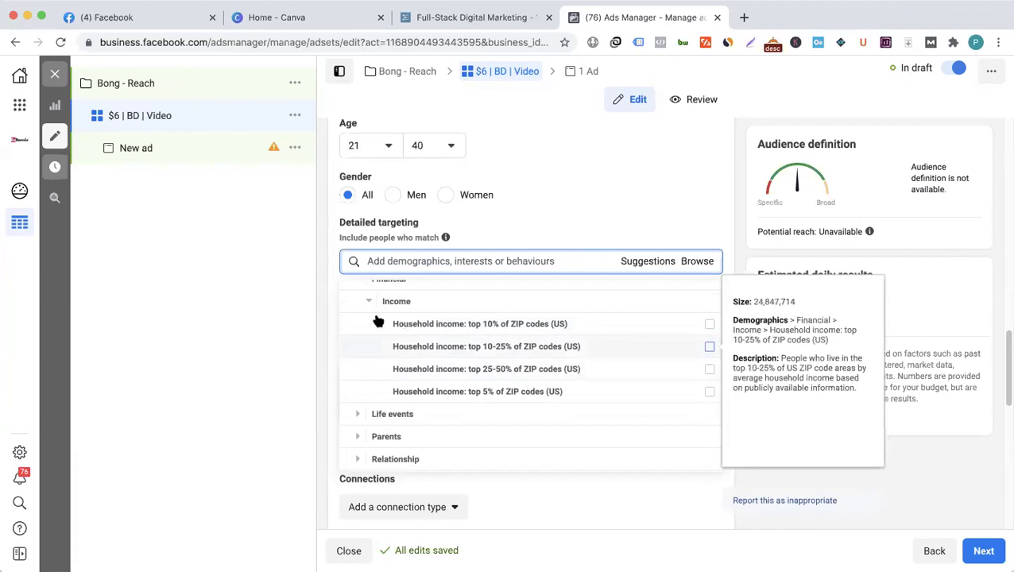
{"action": "scroll", "coordinate": [429, 377], "scroll_direction": "up", "scroll_amount": 2}
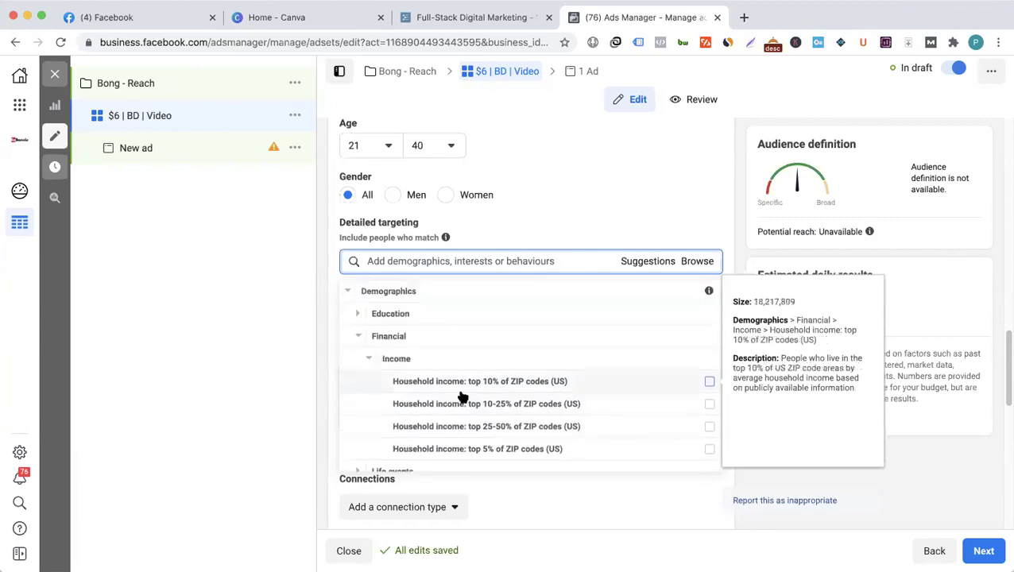
{"action": "scroll", "coordinate": [469, 397], "scroll_direction": "down", "scroll_amount": 1}
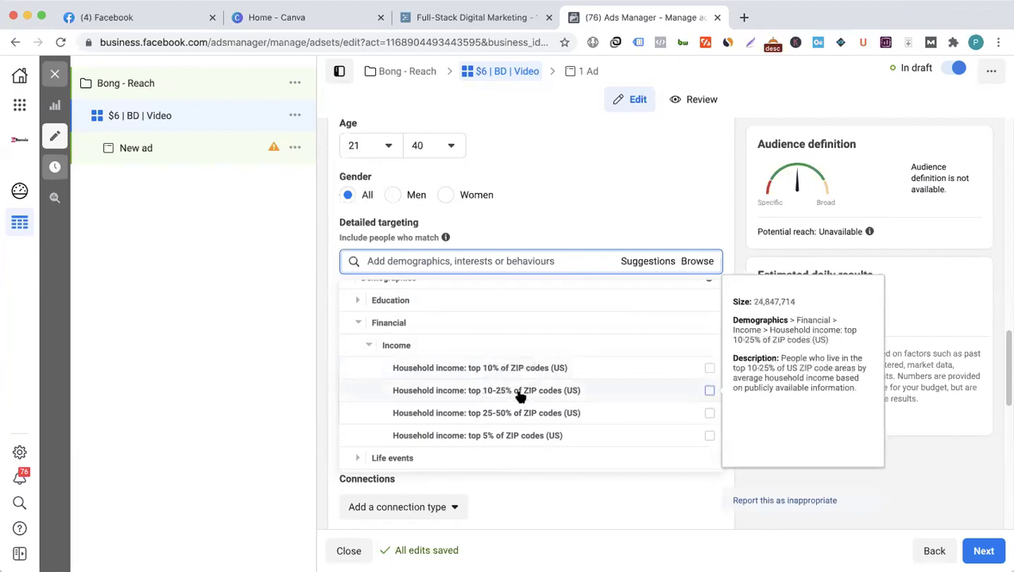
{"action": "left_click", "coordinate": [369, 346]}
{"action": "scroll", "coordinate": [357, 321], "scroll_direction": "down", "scroll_amount": 1}
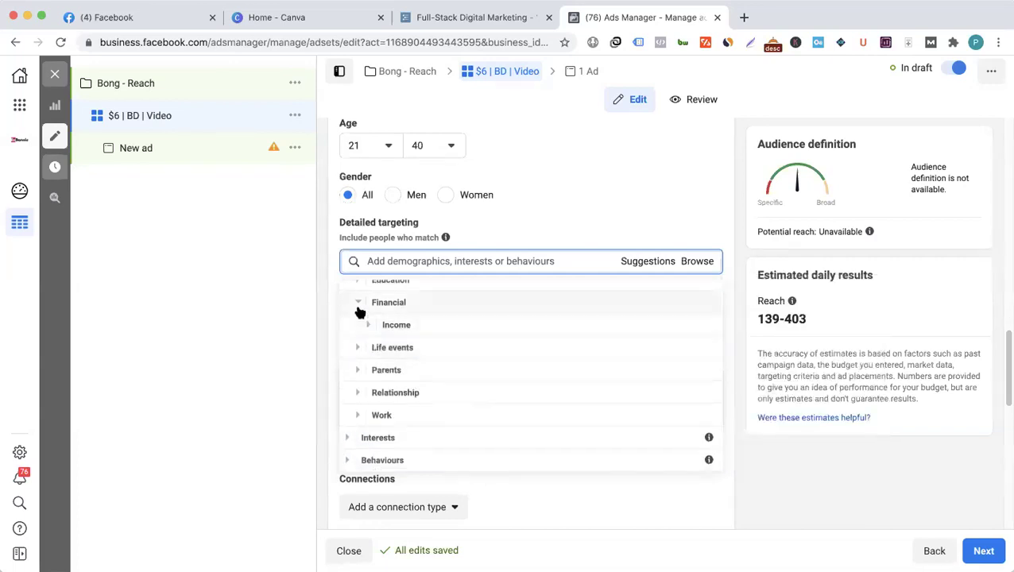
{"action": "left_click", "coordinate": [358, 303]}
{"action": "scroll", "coordinate": [353, 360], "scroll_direction": "up", "scroll_amount": 1}
- Examine the Life events targeting options, including the Anniversary ranges
{"action": "left_click", "coordinate": [354, 360]}
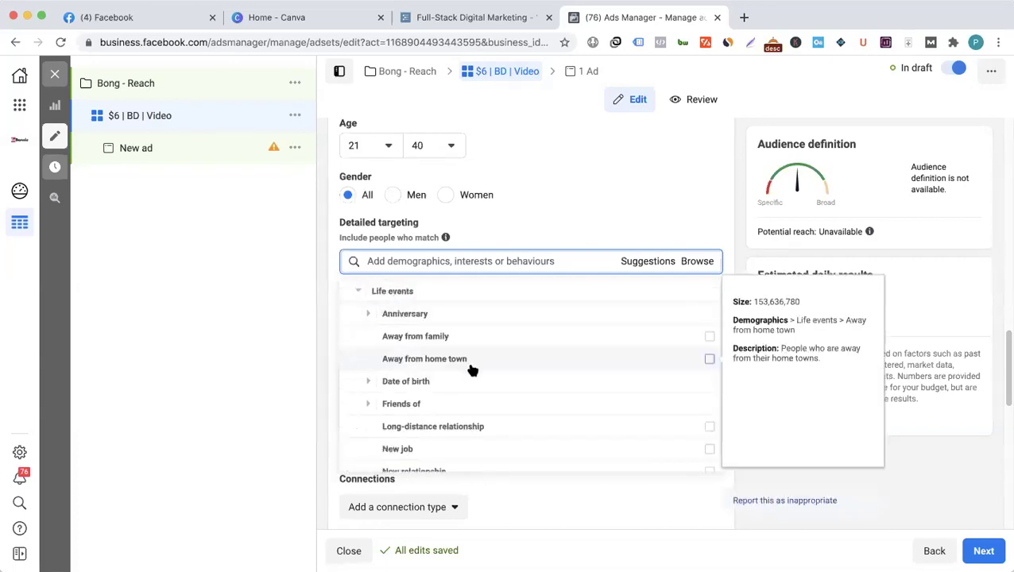
{"action": "left_click", "coordinate": [369, 315]}
{"action": "scroll", "coordinate": [369, 317], "scroll_direction": "down", "scroll_amount": 1}
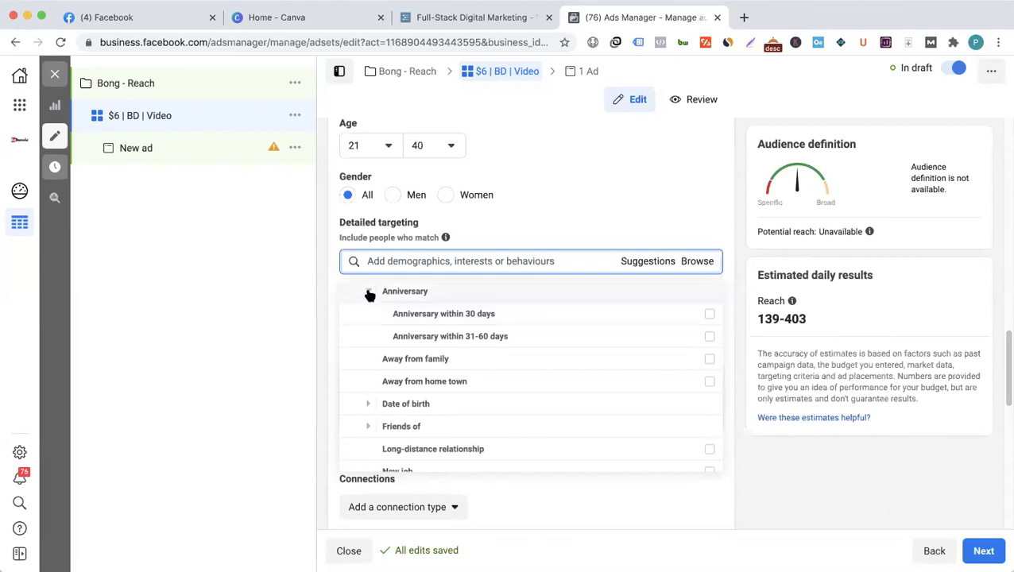
{"action": "left_click", "coordinate": [369, 295]}
{"action": "left_click", "coordinate": [365, 313]}
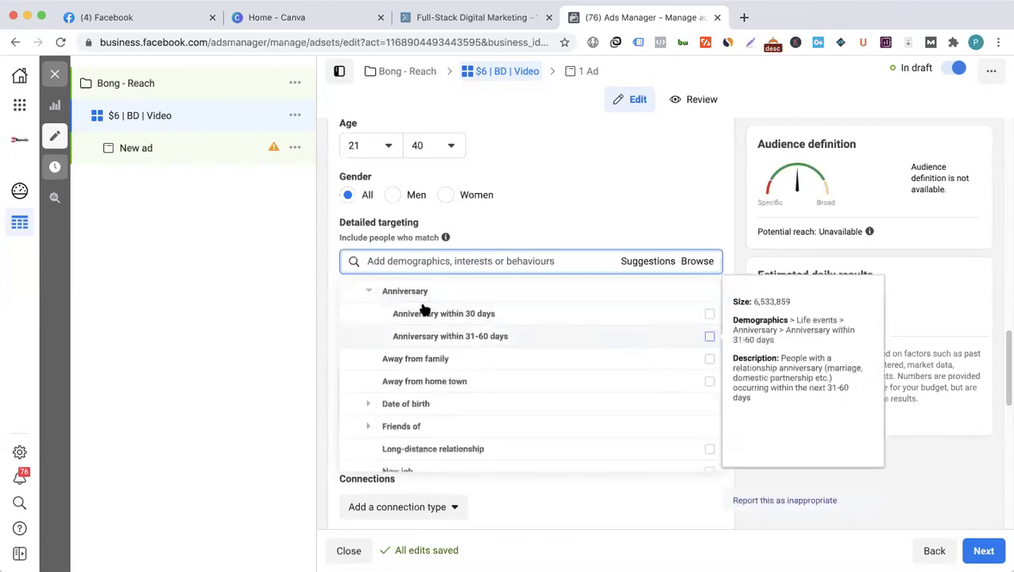
{"action": "left_click", "coordinate": [368, 292]}
{"action": "scroll", "coordinate": [380, 302], "scroll_direction": "up", "scroll_amount": 1}
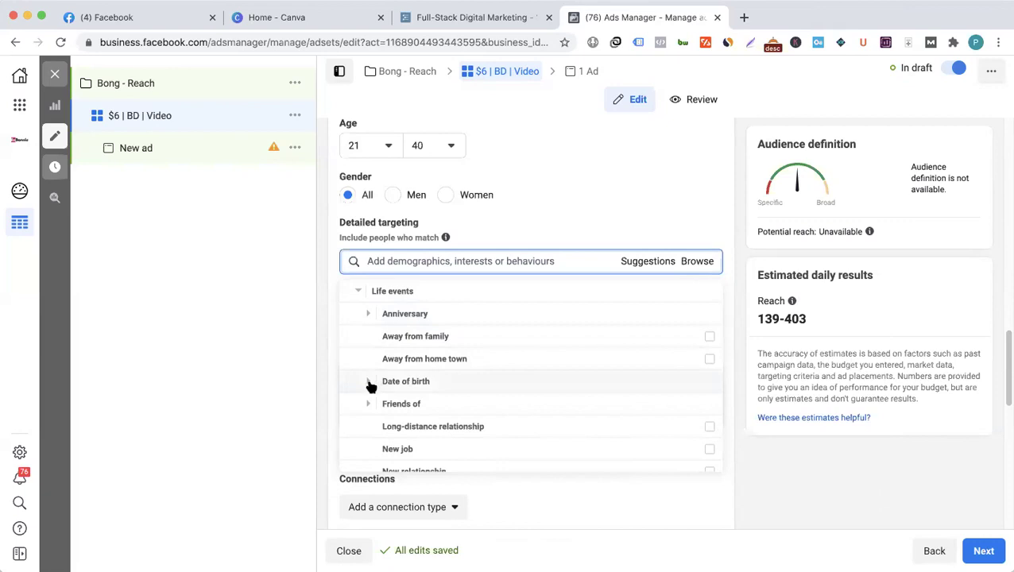
- Try Upcoming birthday from the Date of birth life events as detailed targeting and remove it again
{"action": "left_click", "coordinate": [369, 382]}
{"action": "mouse_move", "coordinate": [390, 340]}
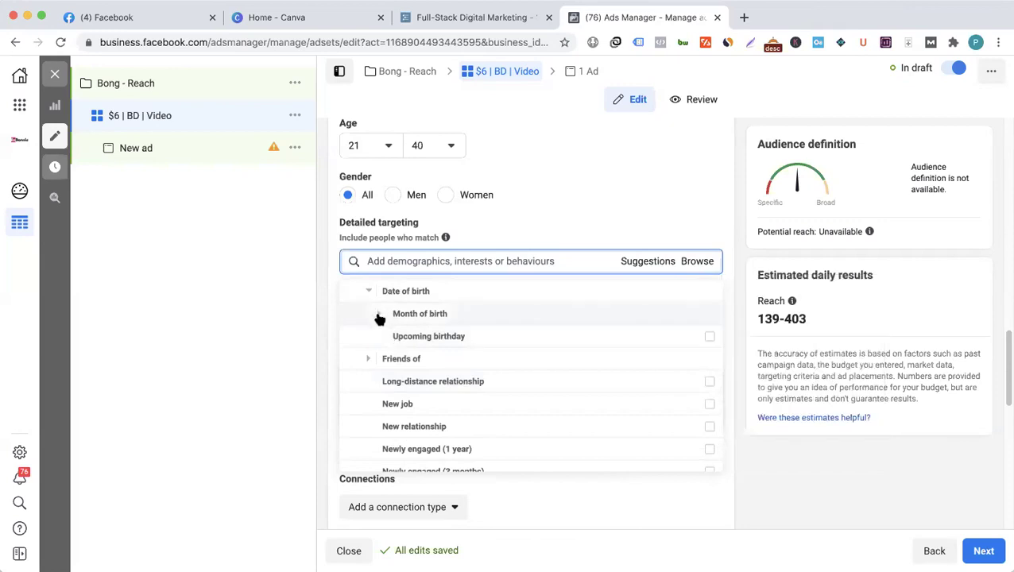
{"action": "left_click", "coordinate": [709, 336]}
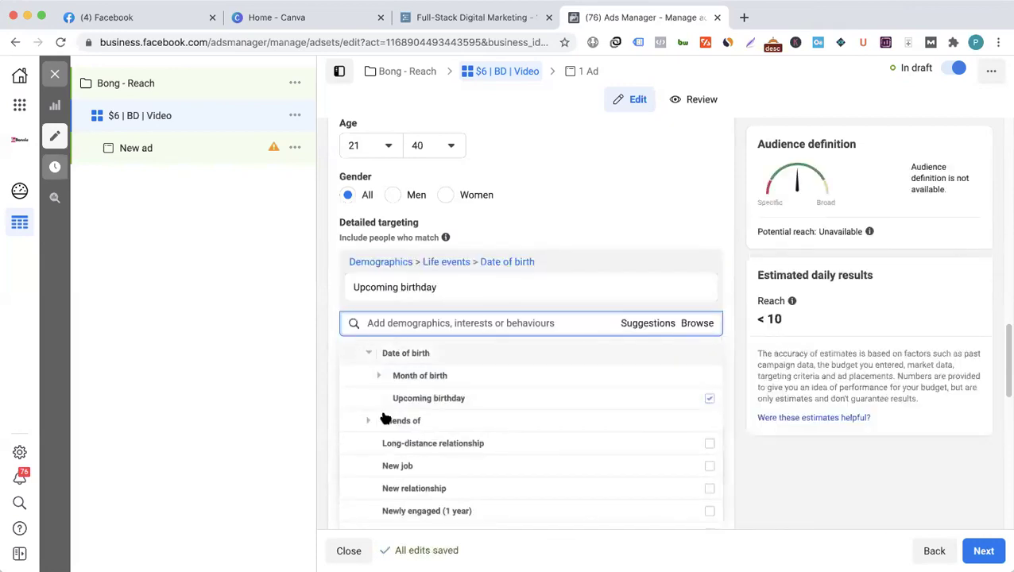
{"action": "scroll", "coordinate": [392, 421], "scroll_direction": "up", "scroll_amount": 4}
{"action": "mouse_move", "coordinate": [441, 432]}
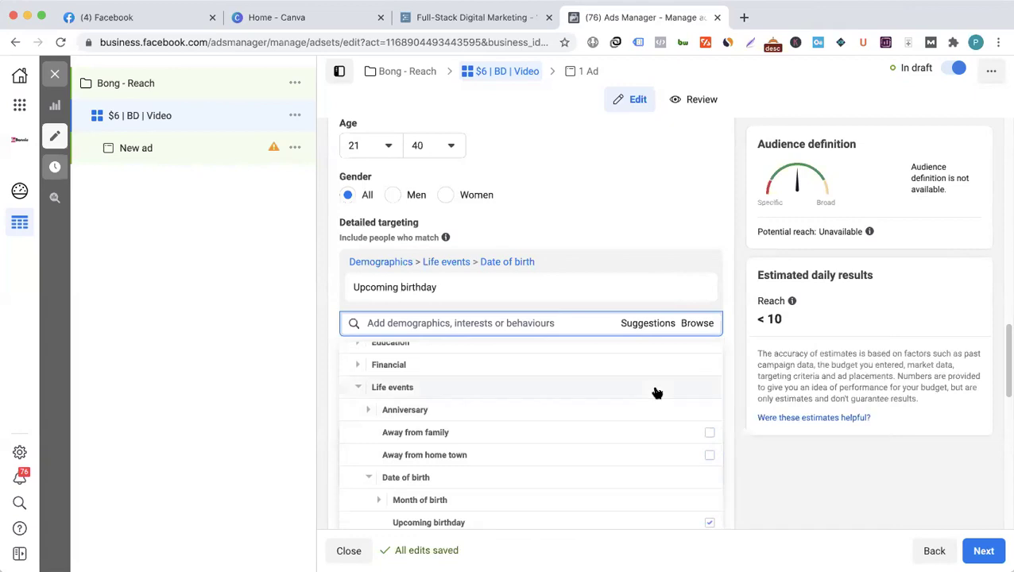
{"action": "scroll", "coordinate": [656, 391], "scroll_direction": "down", "scroll_amount": 1}
{"action": "left_click", "coordinate": [709, 499]}
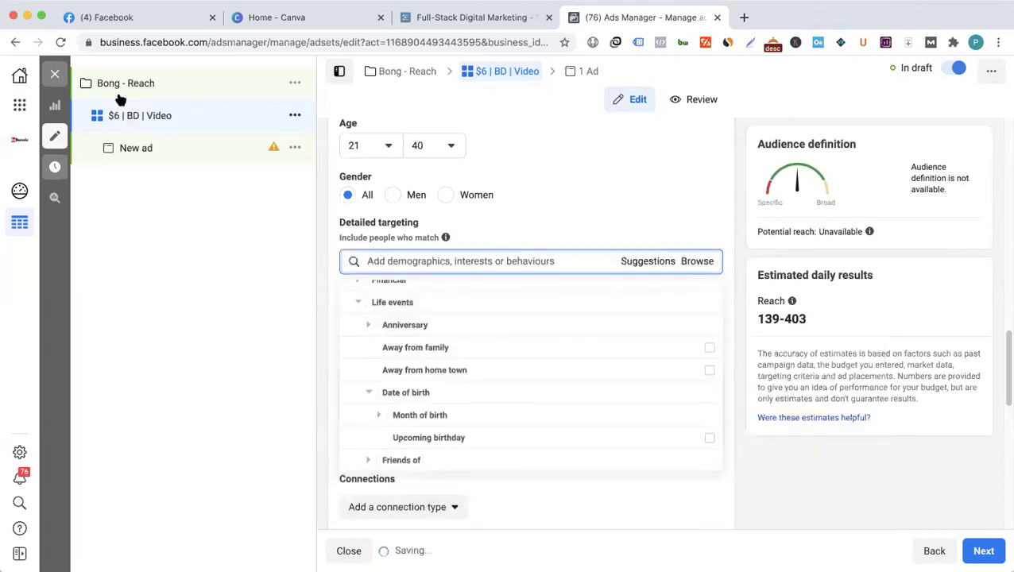
{"action": "mouse_move", "coordinate": [426, 221]}
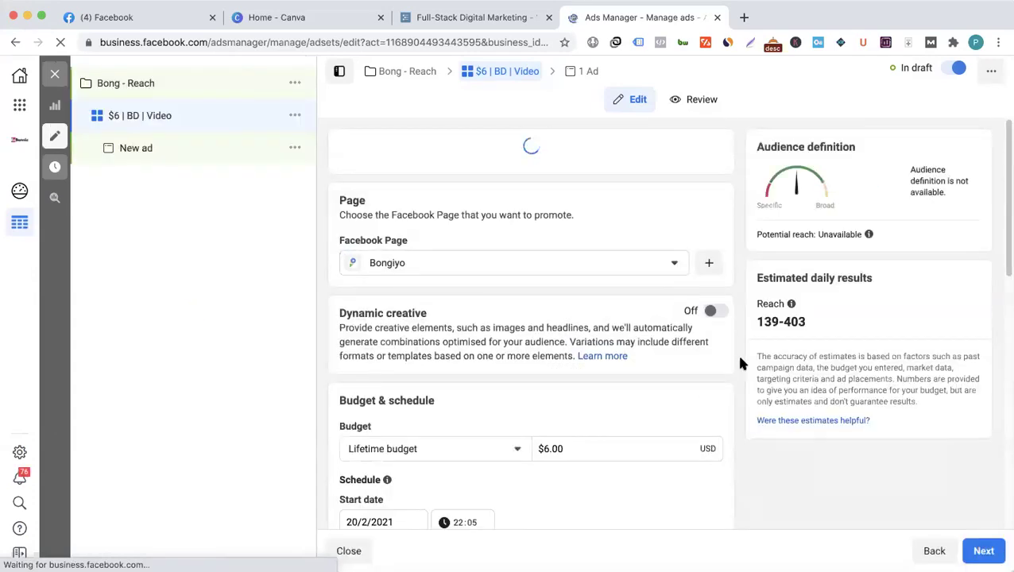
- Set the ad set's end date to 24/2/2021 and reset its start date to today
{"action": "scroll", "coordinate": [739, 364], "scroll_direction": "down", "scroll_amount": 3}
{"action": "scroll", "coordinate": [726, 372], "scroll_direction": "down", "scroll_amount": 3}
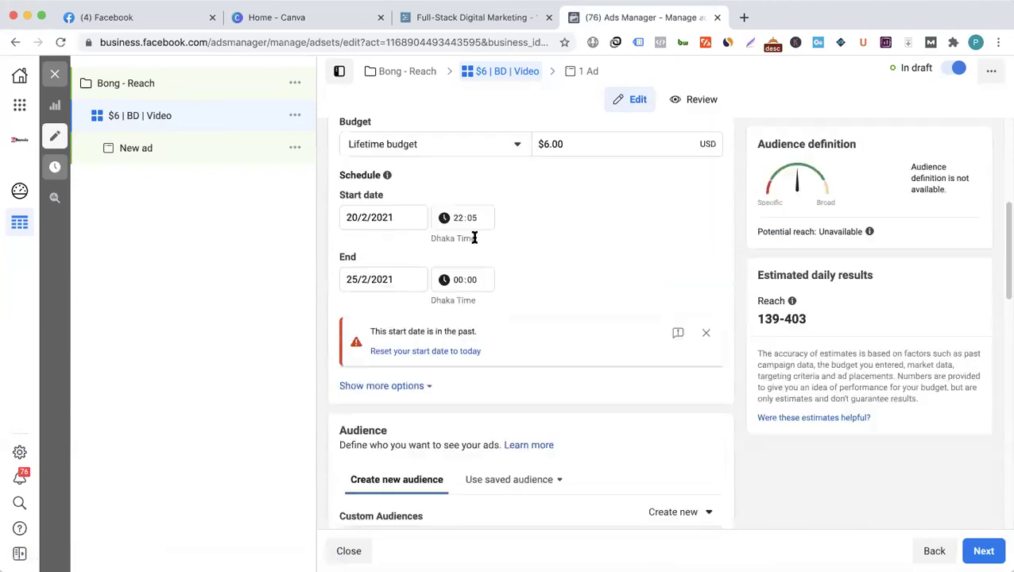
{"action": "left_click", "coordinate": [490, 226]}
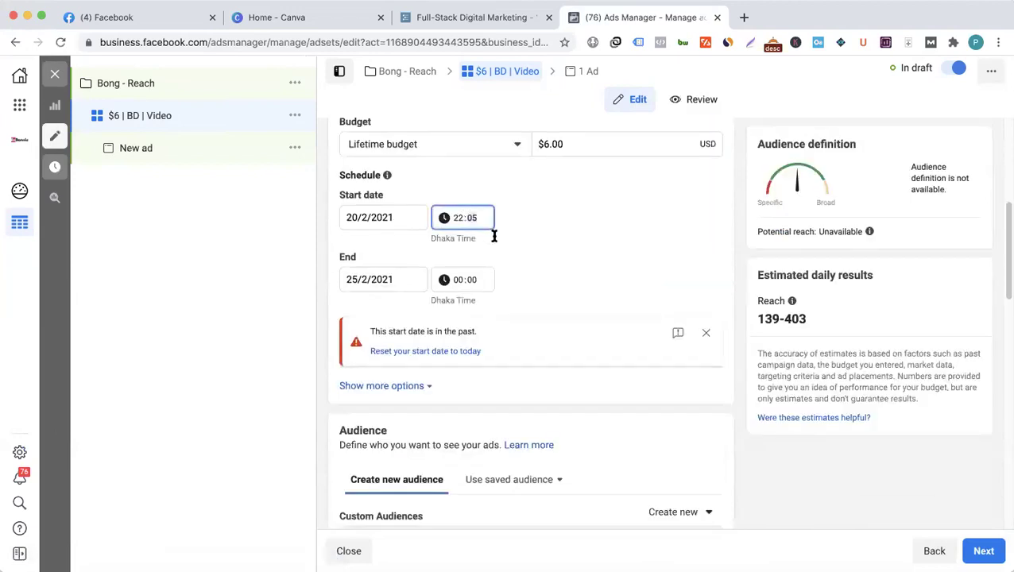
{"action": "left_click", "coordinate": [588, 269]}
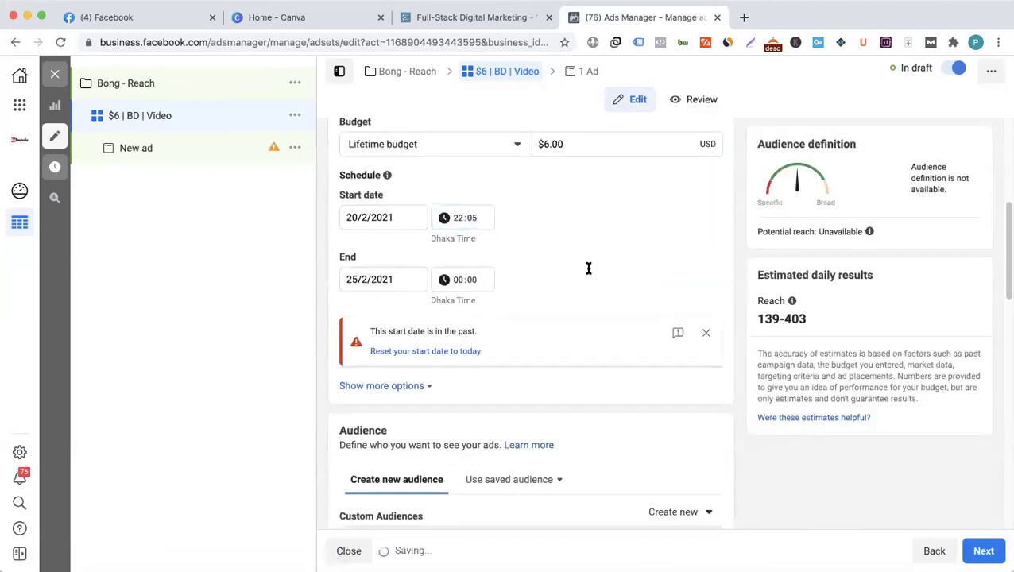
{"action": "left_click", "coordinate": [389, 282]}
{"action": "left_click", "coordinate": [427, 404]}
{"action": "left_click", "coordinate": [464, 289]}
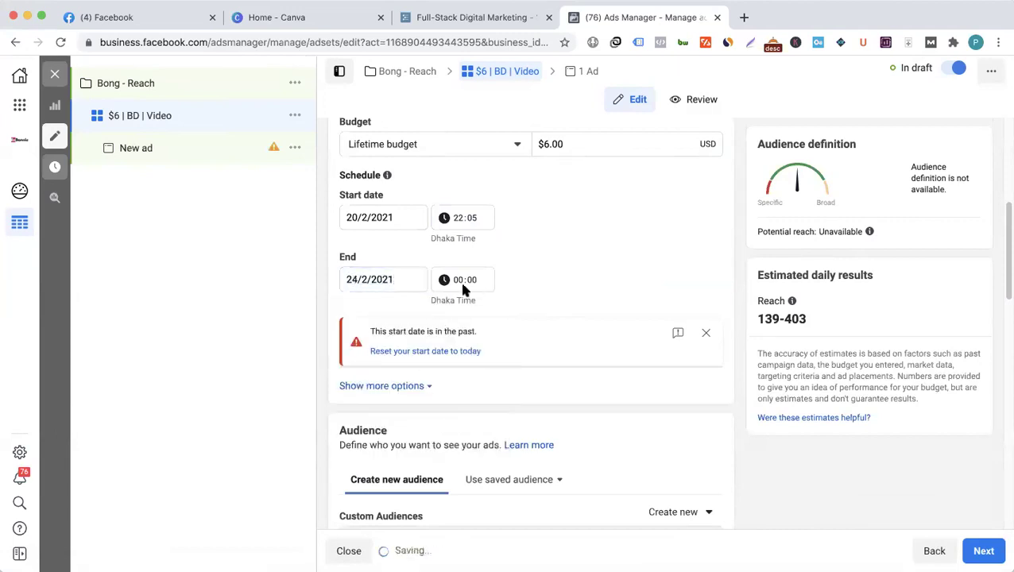
{"action": "left_click", "coordinate": [416, 352]}
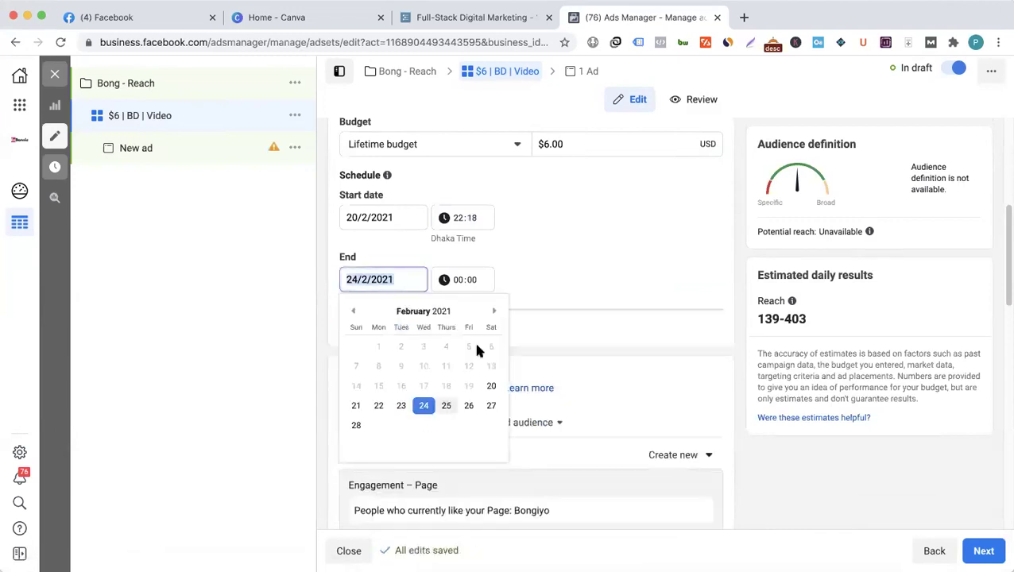
{"action": "left_click", "coordinate": [525, 340]}
- Remove the custom audience of people who currently like the Bongiyo Page
{"action": "scroll", "coordinate": [533, 340], "scroll_direction": "down", "scroll_amount": 3}
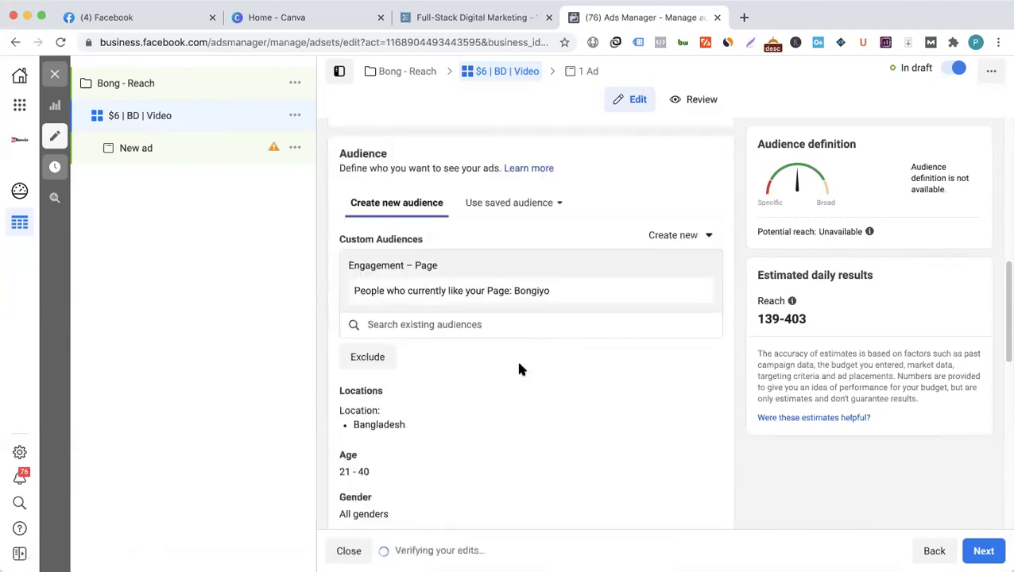
{"action": "mouse_move", "coordinate": [585, 286]}
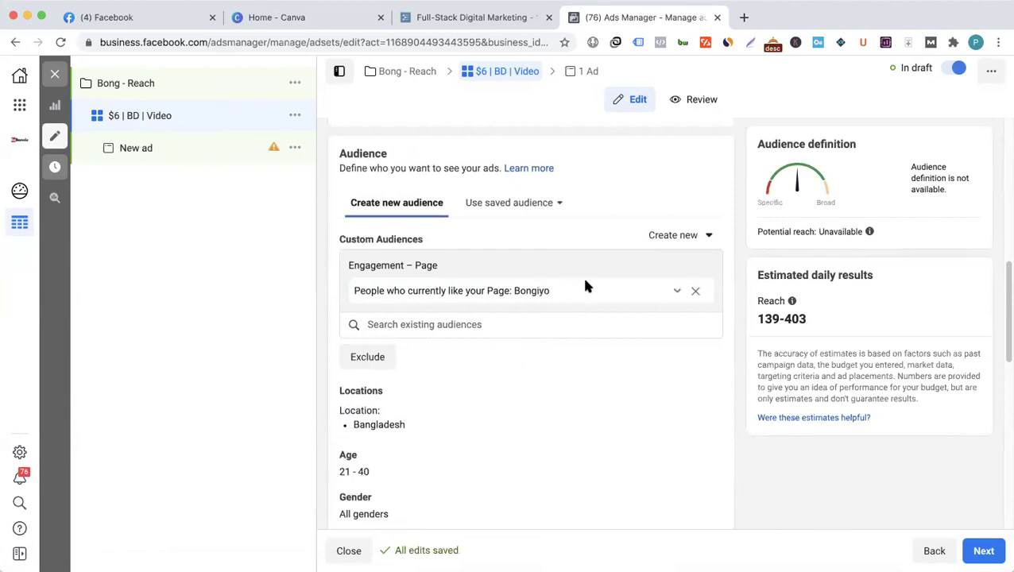
{"action": "left_click", "coordinate": [695, 292]}
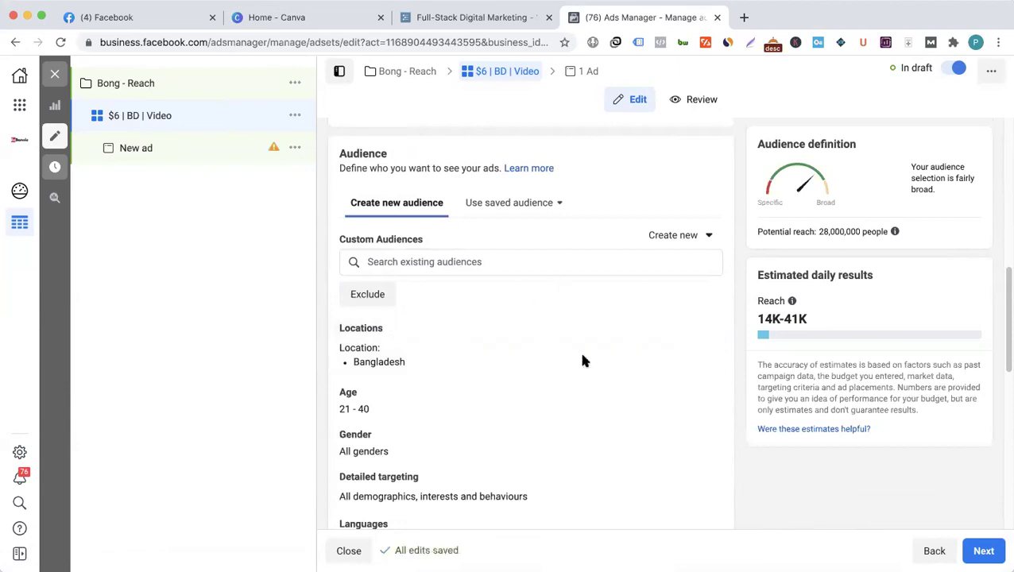
- Open the audience's detailed targeting for editing and browse the Demographics groups
{"action": "scroll", "coordinate": [488, 330], "scroll_direction": "down", "scroll_amount": 3}
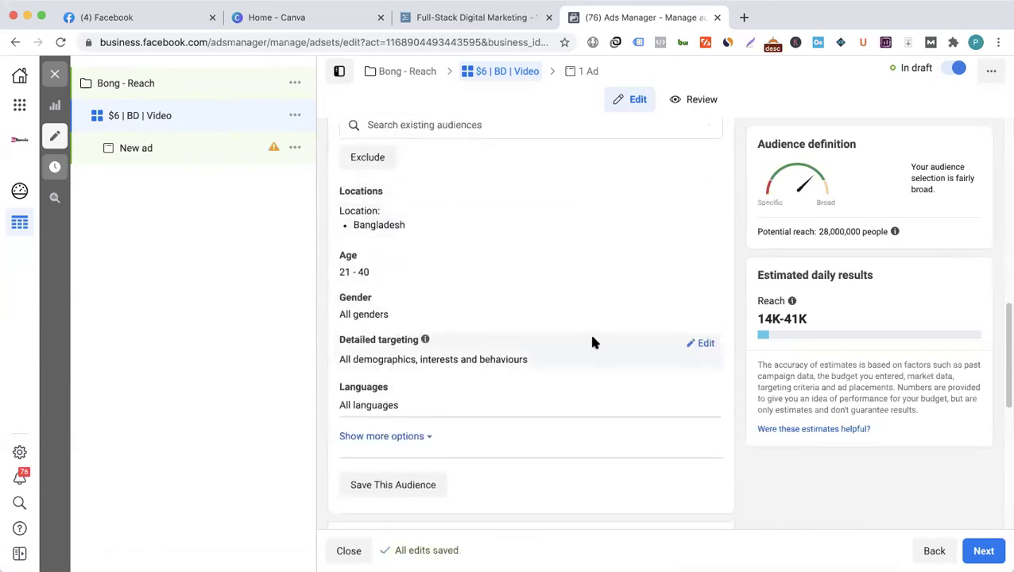
{"action": "left_click", "coordinate": [676, 344]}
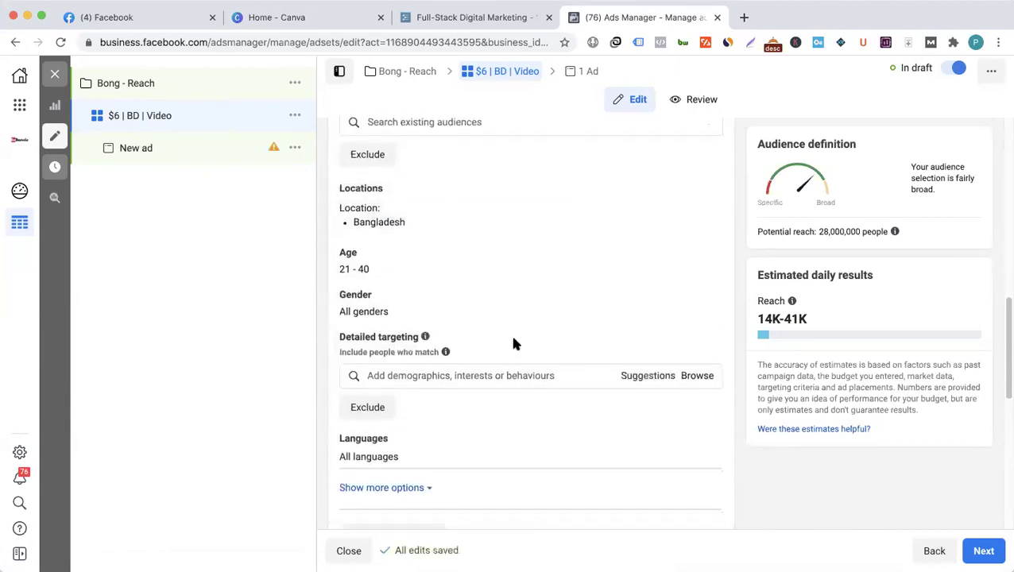
{"action": "scroll", "coordinate": [637, 311], "scroll_direction": "down", "scroll_amount": 2}
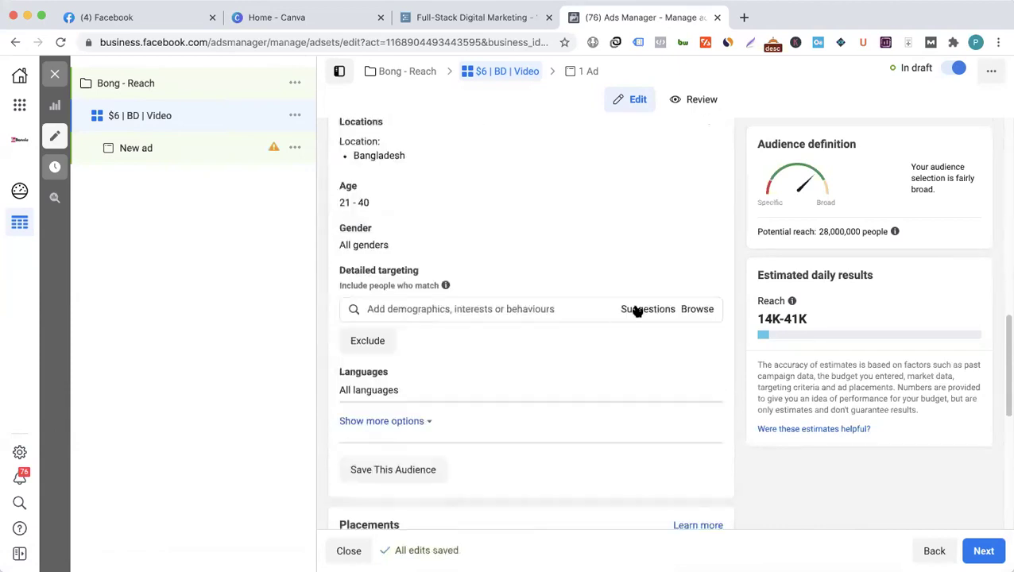
{"action": "left_click", "coordinate": [697, 310]}
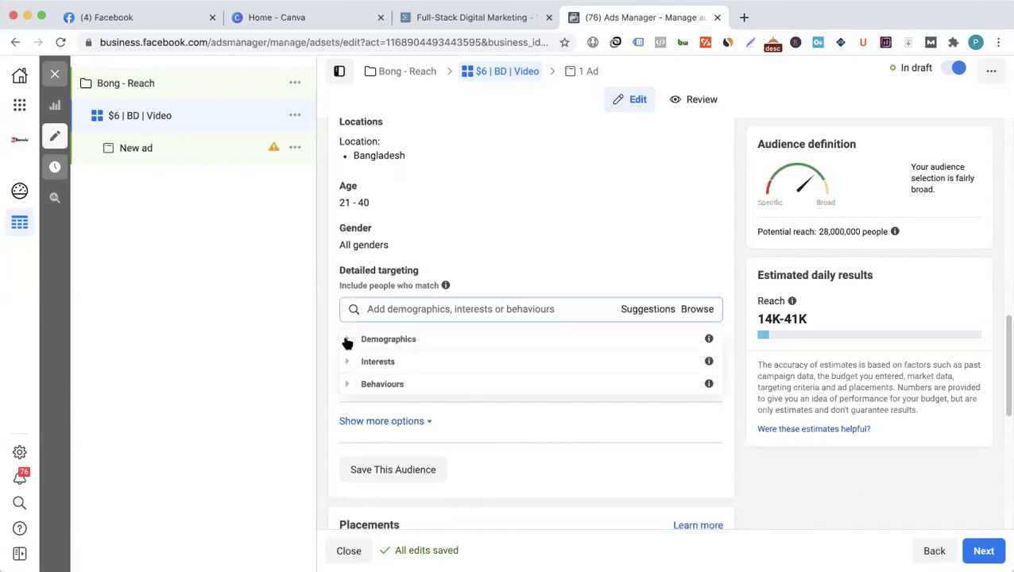
{"action": "left_click", "coordinate": [479, 340]}
{"action": "scroll", "coordinate": [510, 224], "scroll_direction": "down", "scroll_amount": 3}
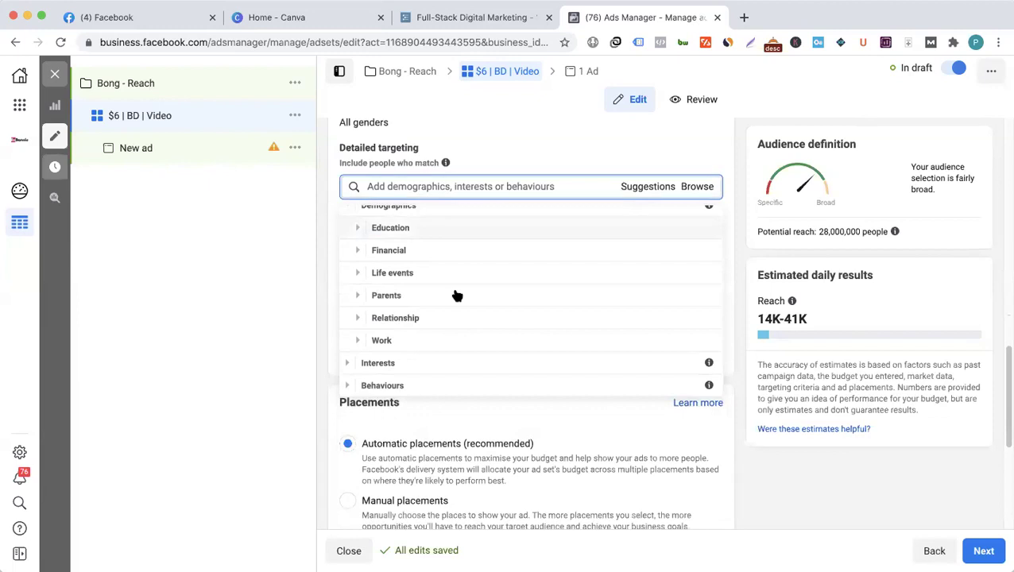
{"action": "scroll", "coordinate": [457, 296], "scroll_direction": "up", "scroll_amount": 1}
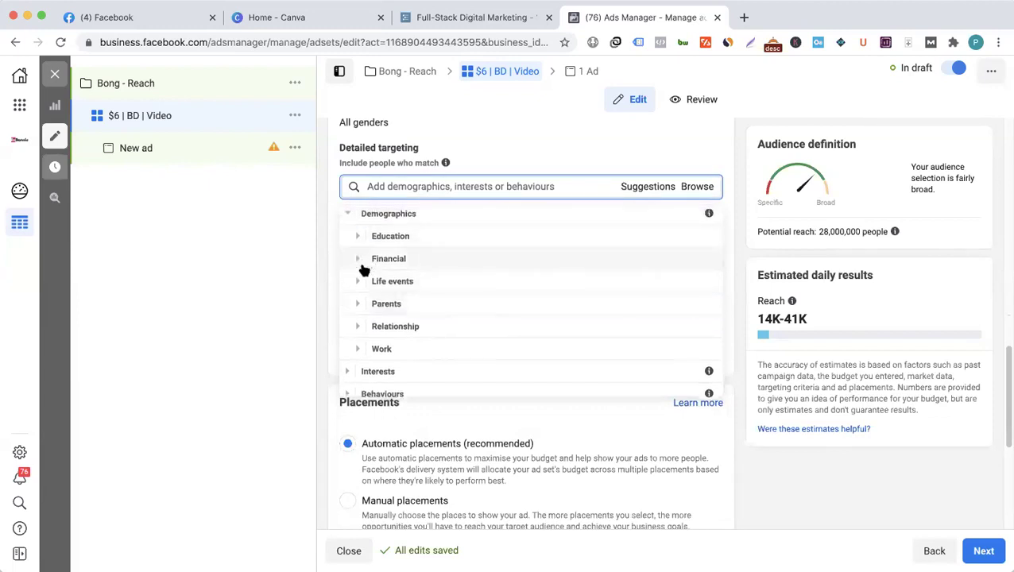
- Examine the Relationship status options under Demographics > Relationship and collapse the Relationship group again
{"action": "left_click", "coordinate": [359, 331]}
{"action": "left_click", "coordinate": [369, 321]}
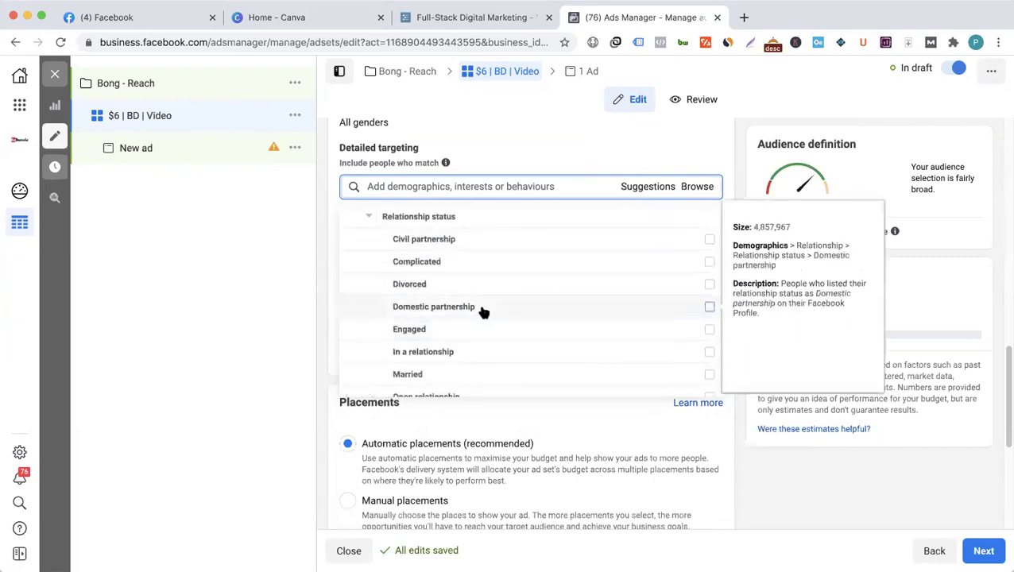
{"action": "scroll", "coordinate": [483, 312], "scroll_direction": "down", "scroll_amount": 2}
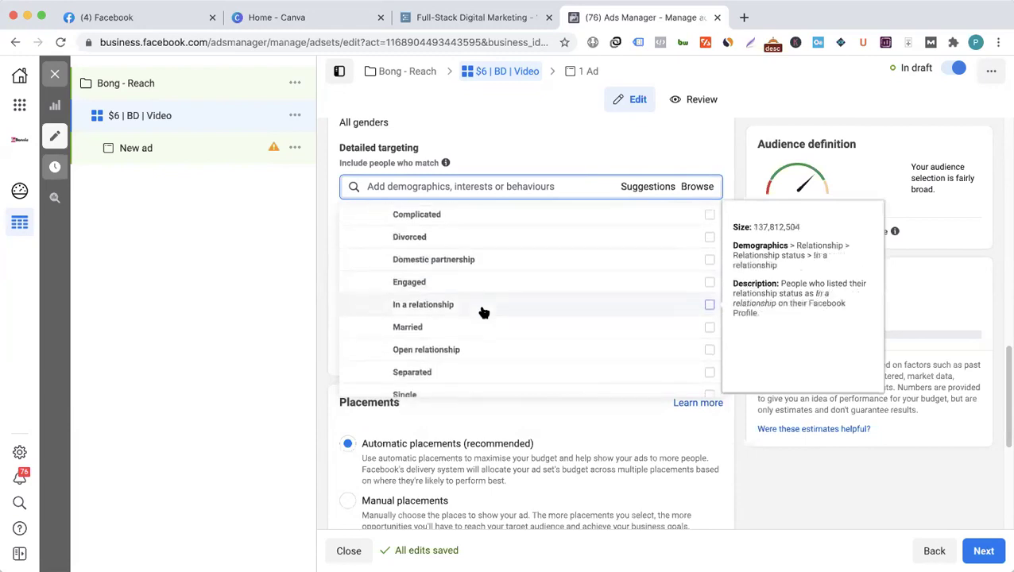
{"action": "scroll", "coordinate": [483, 313], "scroll_direction": "down", "scroll_amount": 1}
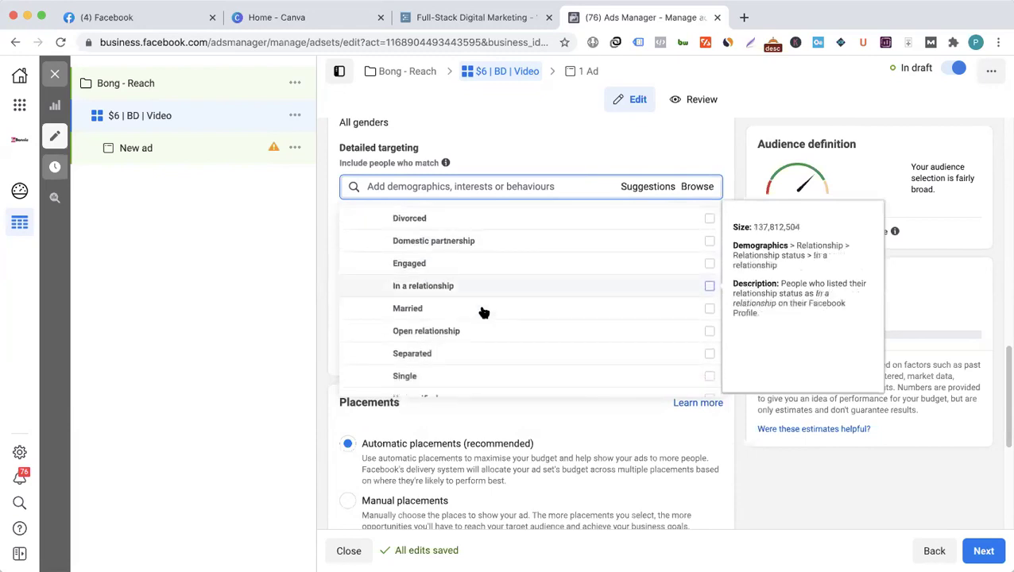
{"action": "scroll", "coordinate": [483, 312], "scroll_direction": "down", "scroll_amount": 1}
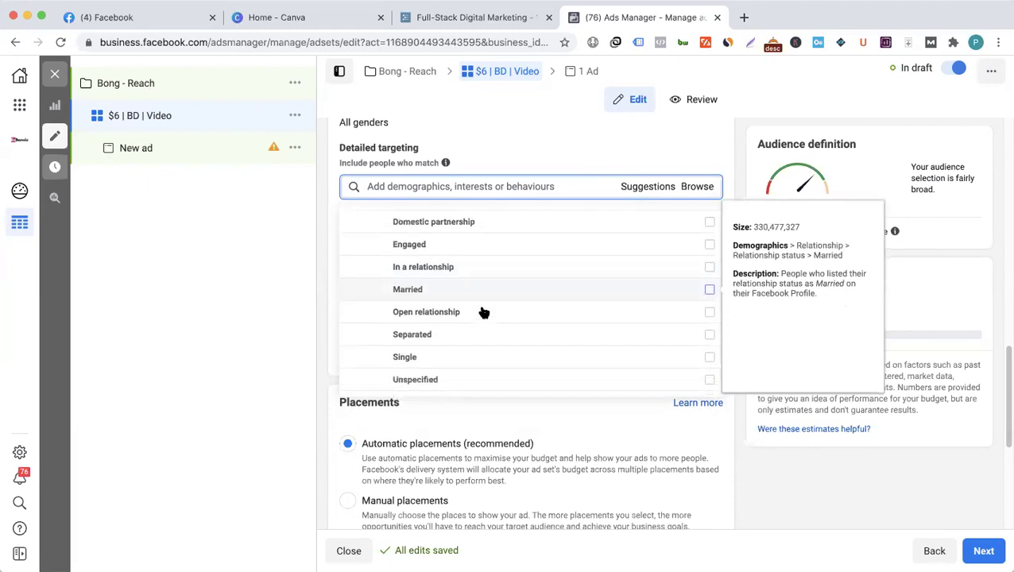
{"action": "scroll", "coordinate": [484, 313], "scroll_direction": "down", "scroll_amount": 1}
{"action": "scroll", "coordinate": [482, 312], "scroll_direction": "up", "scroll_amount": 10}
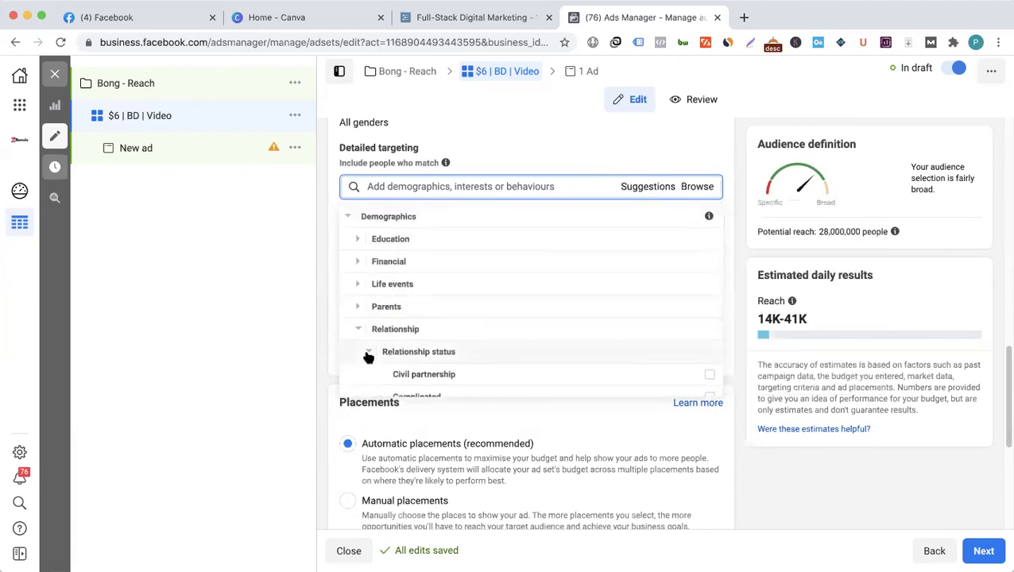
{"action": "left_click", "coordinate": [368, 357]}
{"action": "left_click", "coordinate": [360, 298]}
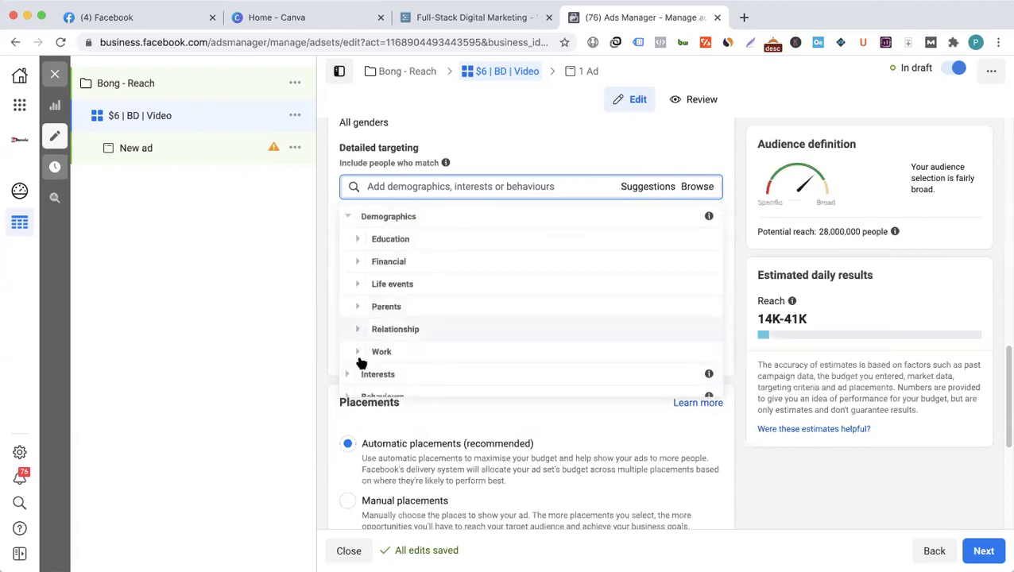
- Examine the Work targeting options, including the Industries list, and collapse the Work group again
{"action": "left_click", "coordinate": [357, 352]}
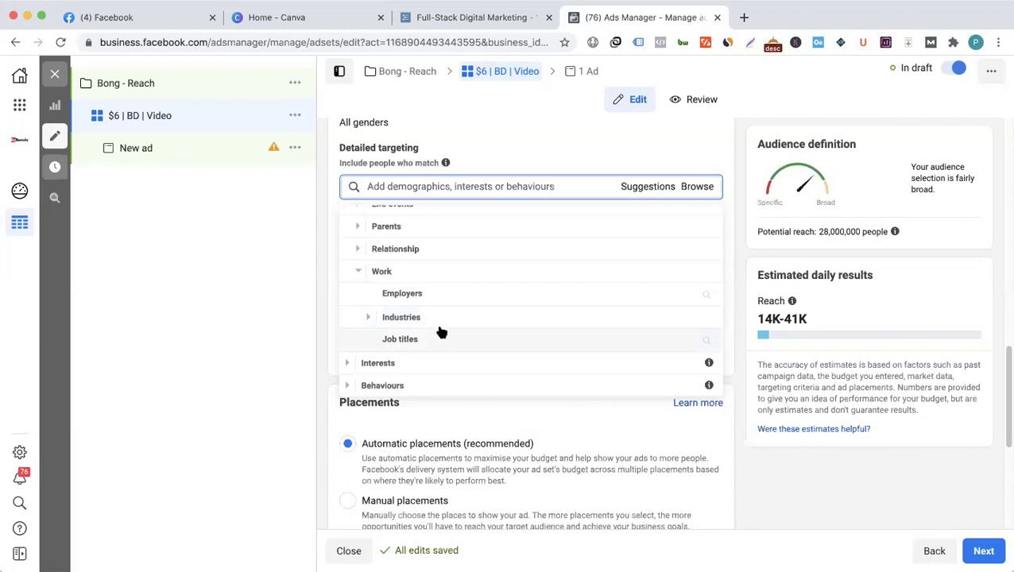
{"action": "left_click", "coordinate": [370, 320]}
{"action": "scroll", "coordinate": [379, 280], "scroll_direction": "down", "scroll_amount": 5}
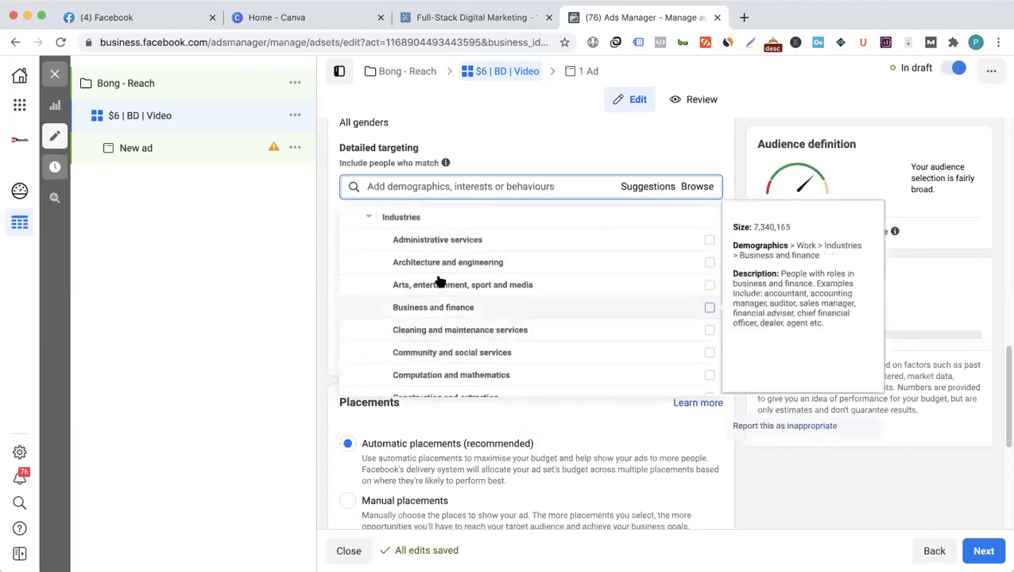
{"action": "scroll", "coordinate": [443, 280], "scroll_direction": "down", "scroll_amount": 4}
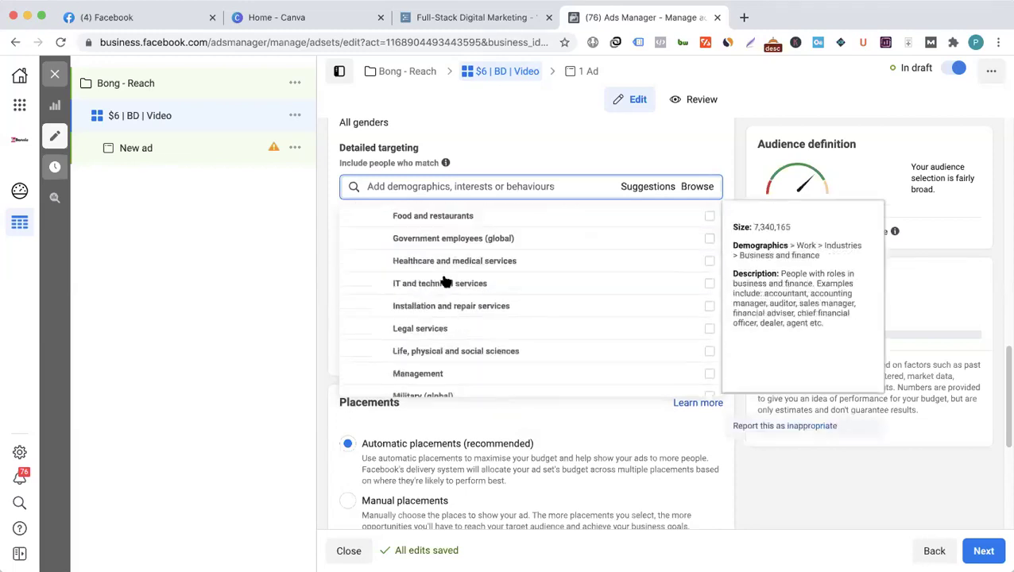
{"action": "scroll", "coordinate": [444, 280], "scroll_direction": "up", "scroll_amount": 10}
{"action": "left_click", "coordinate": [358, 353]}
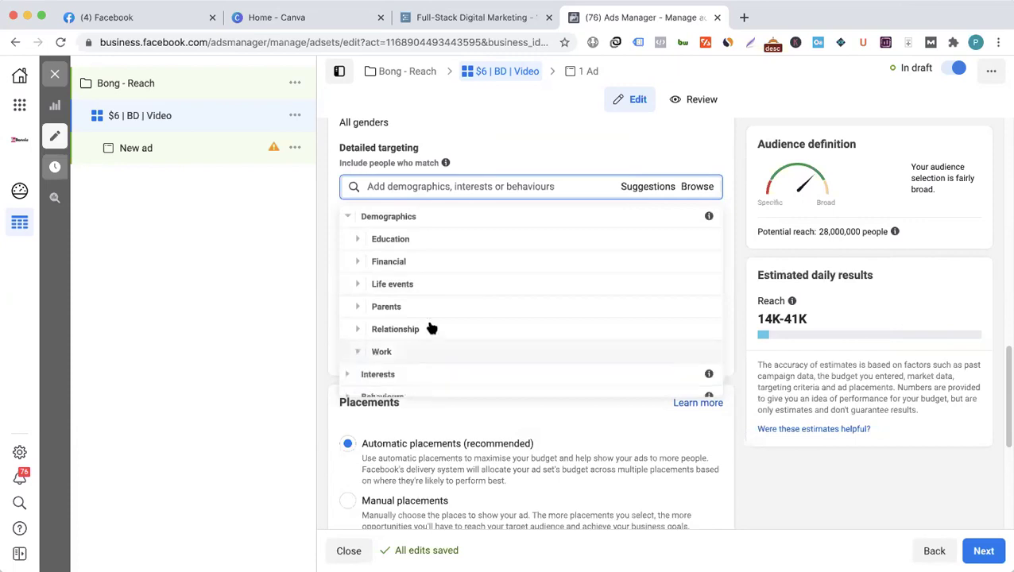
- Collapse Demographics and examine the Business and industry options under Interests
{"action": "left_click", "coordinate": [346, 217]}
{"action": "left_click", "coordinate": [349, 242]}
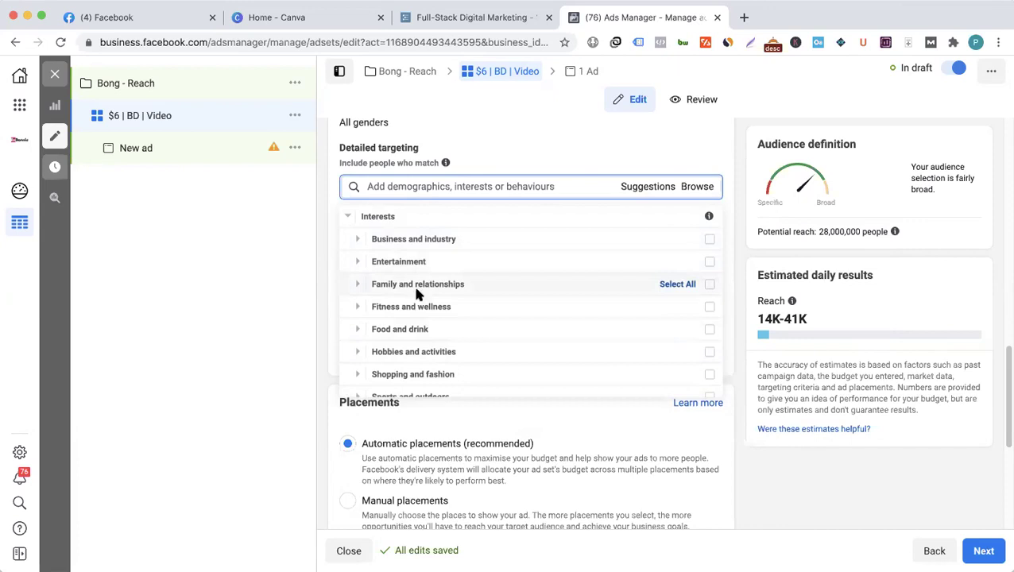
{"action": "left_click", "coordinate": [359, 240]}
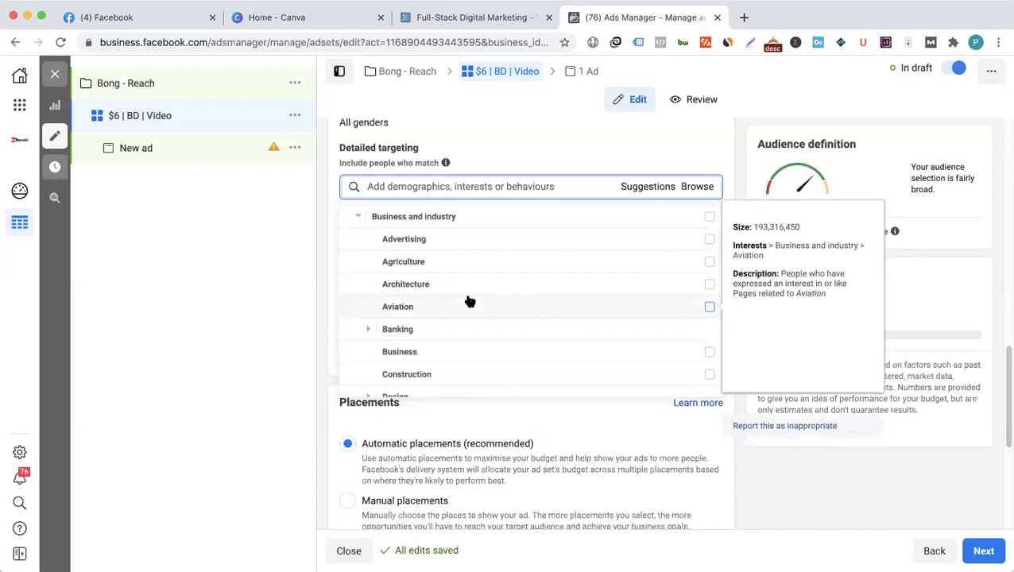
{"action": "scroll", "coordinate": [412, 310], "scroll_direction": "down", "scroll_amount": 2}
{"action": "scroll", "coordinate": [411, 310], "scroll_direction": "down", "scroll_amount": 4}
{"action": "scroll", "coordinate": [411, 310], "scroll_direction": "down", "scroll_amount": 3}
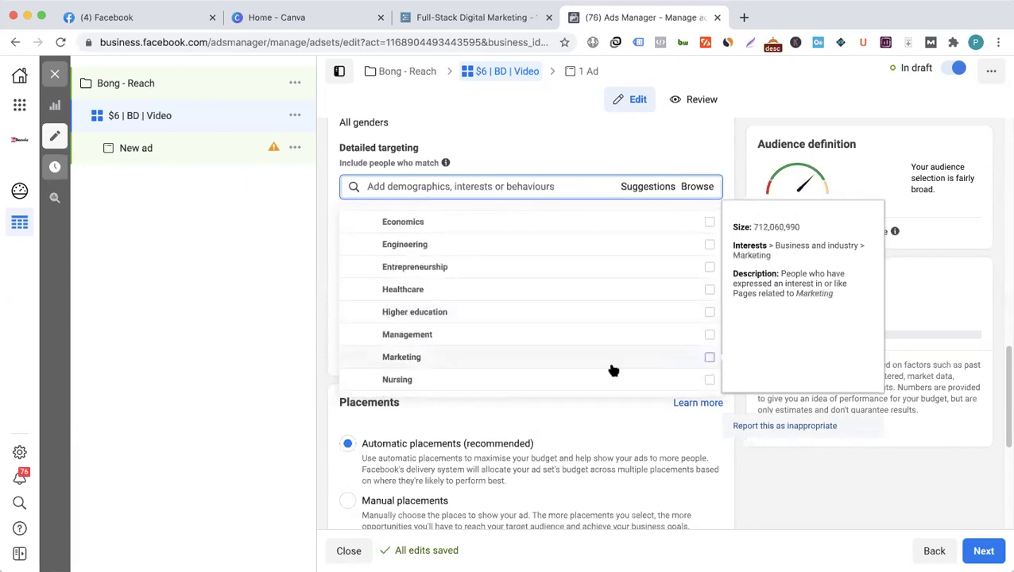
- Try Marketing from the Business and industry interests as detailed targeting and remove it again
{"action": "left_click", "coordinate": [480, 354]}
{"action": "scroll", "coordinate": [478, 341], "scroll_direction": "up", "scroll_amount": 9}
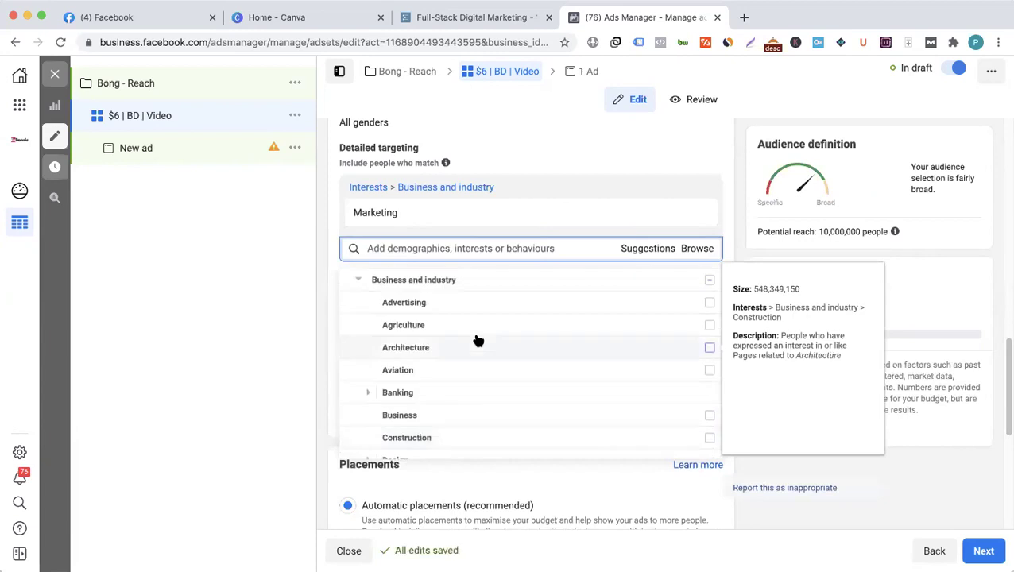
{"action": "scroll", "coordinate": [478, 342], "scroll_direction": "down", "scroll_amount": 3}
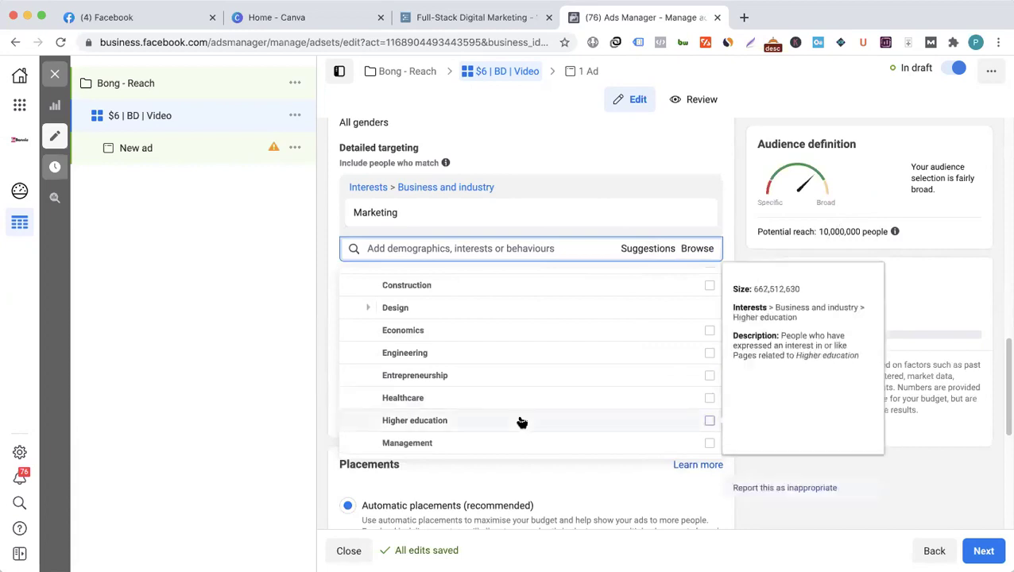
{"action": "scroll", "coordinate": [557, 421], "scroll_direction": "down", "scroll_amount": 1}
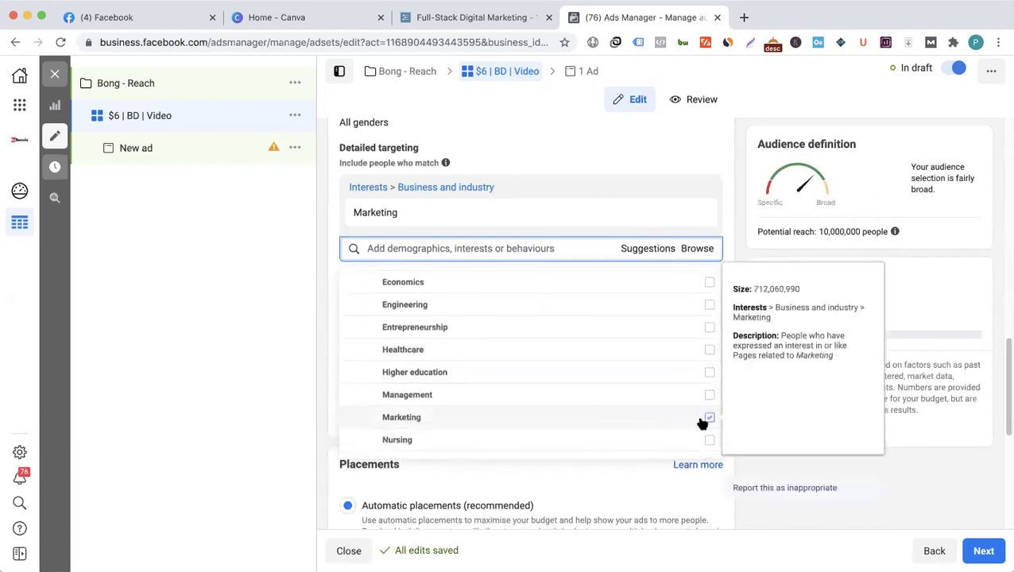
{"action": "left_click", "coordinate": [708, 419]}
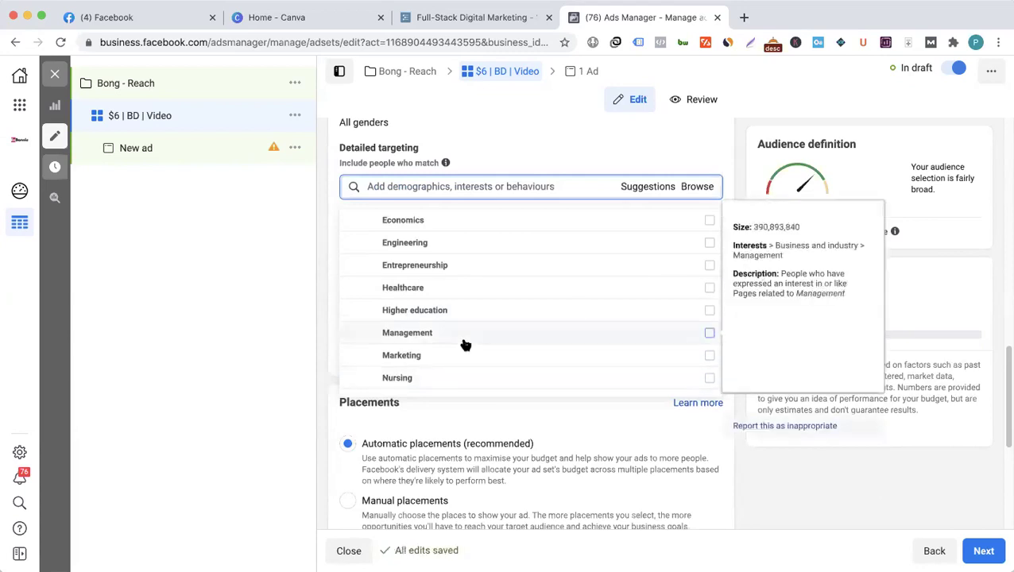
- Collapse Business and industry and examine the other Interests categories down to Technology
{"action": "scroll", "coordinate": [465, 345], "scroll_direction": "up", "scroll_amount": 5}
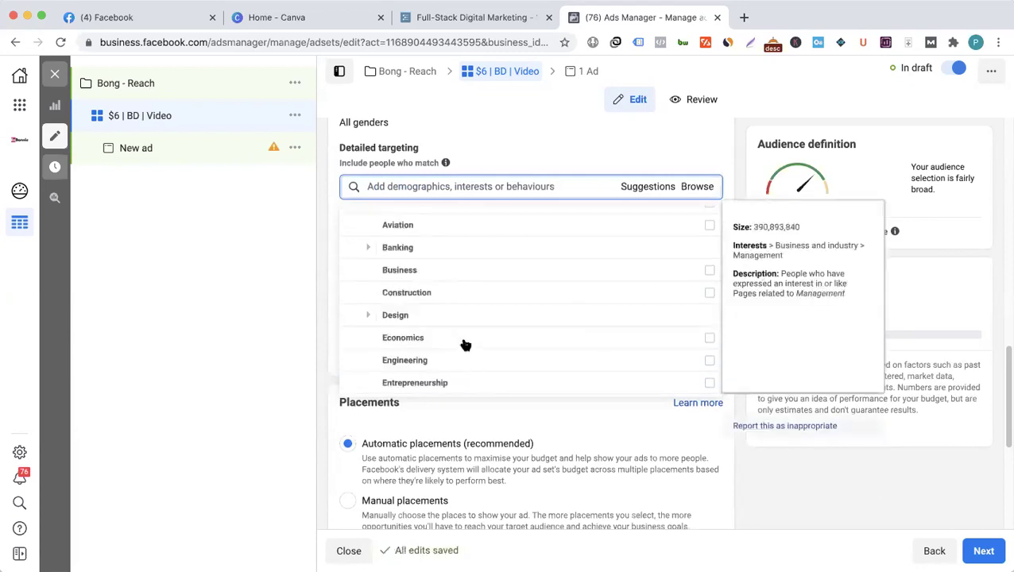
{"action": "left_click", "coordinate": [359, 264]}
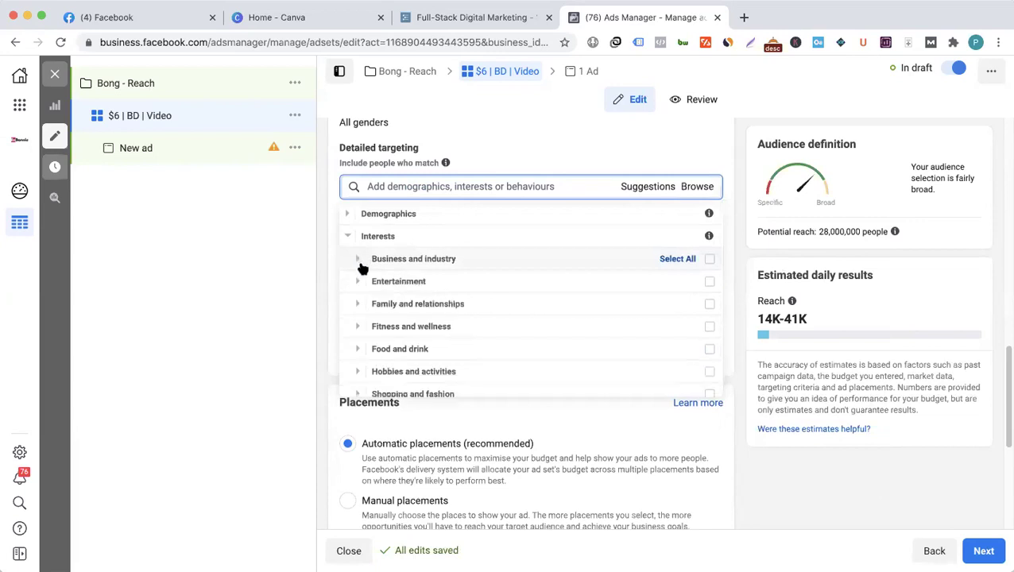
{"action": "scroll", "coordinate": [384, 321], "scroll_direction": "down", "scroll_amount": 1}
{"action": "scroll", "coordinate": [388, 321], "scroll_direction": "down", "scroll_amount": 2}
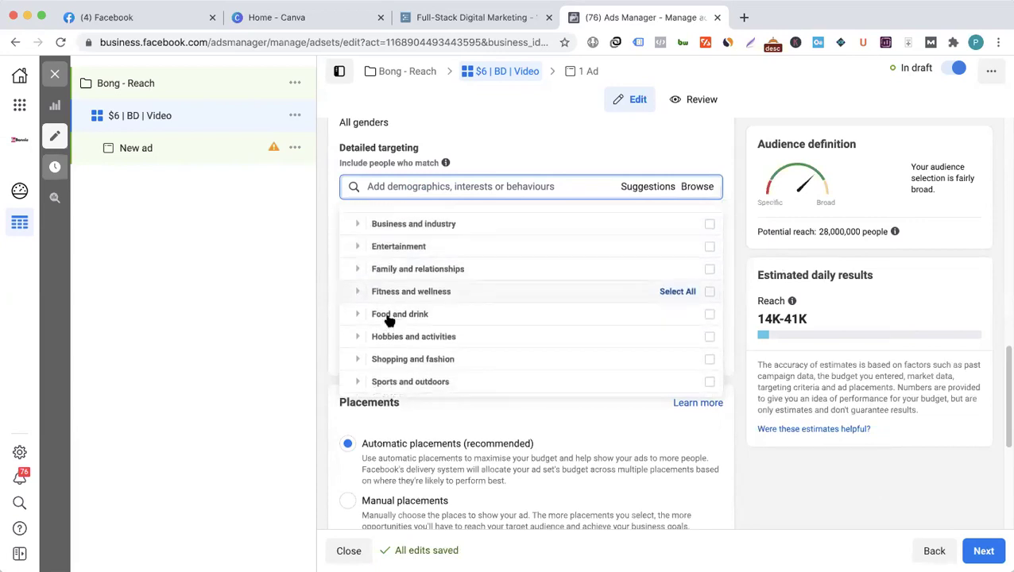
{"action": "scroll", "coordinate": [388, 321], "scroll_direction": "down", "scroll_amount": 1}
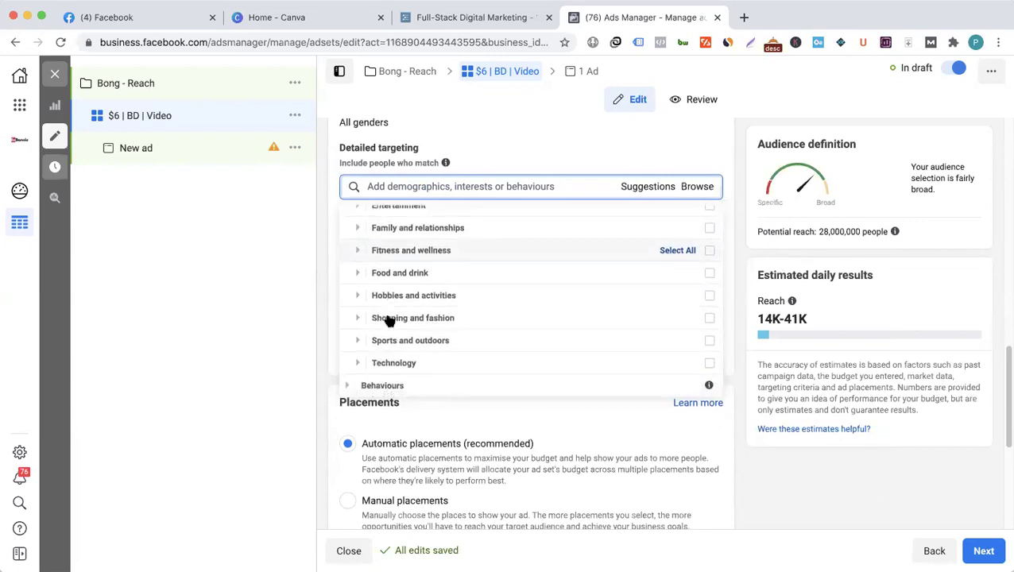
- Collapse Interests and examine the Behaviours categories, from Anniversary down to Travel
{"action": "scroll", "coordinate": [388, 321], "scroll_direction": "down", "scroll_amount": 1}
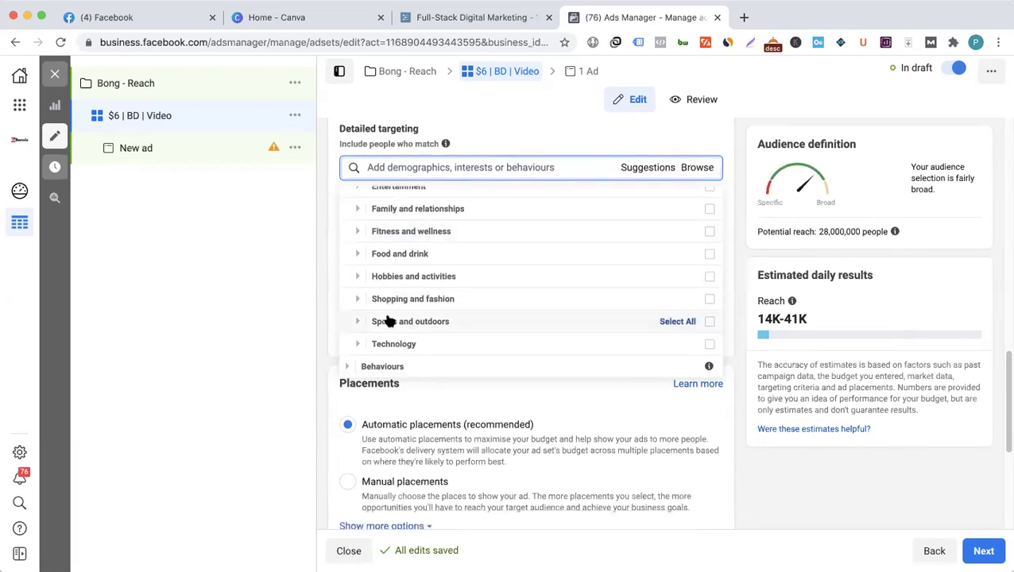
{"action": "scroll", "coordinate": [388, 321], "scroll_direction": "down", "scroll_amount": 1}
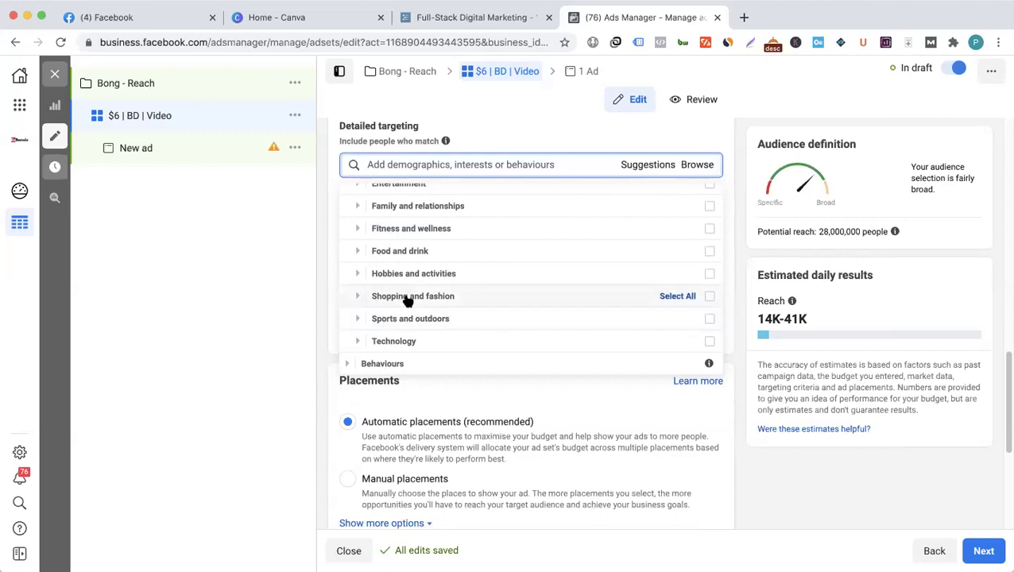
{"action": "scroll", "coordinate": [407, 300], "scroll_direction": "up", "scroll_amount": 3}
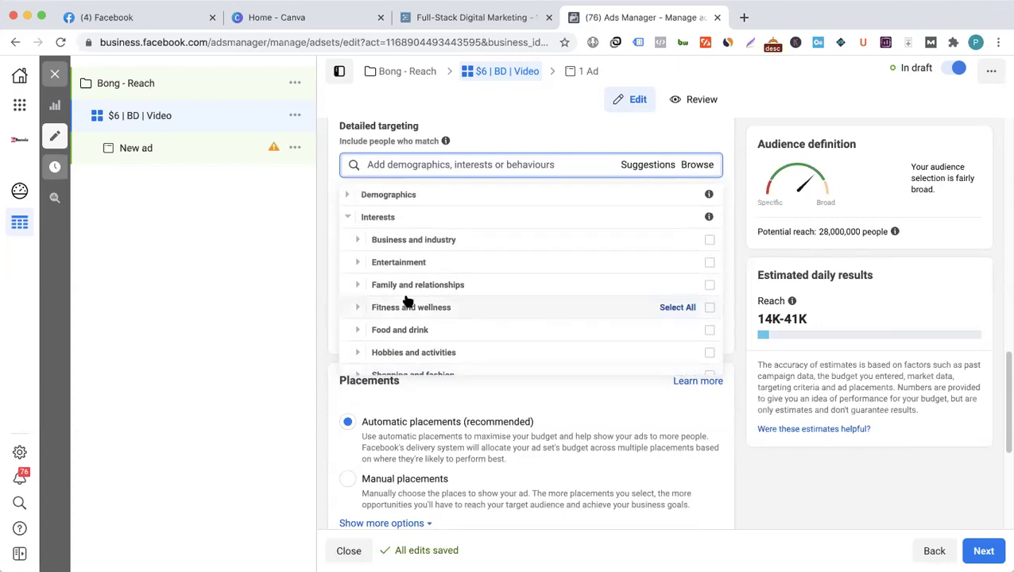
{"action": "left_click", "coordinate": [347, 219]}
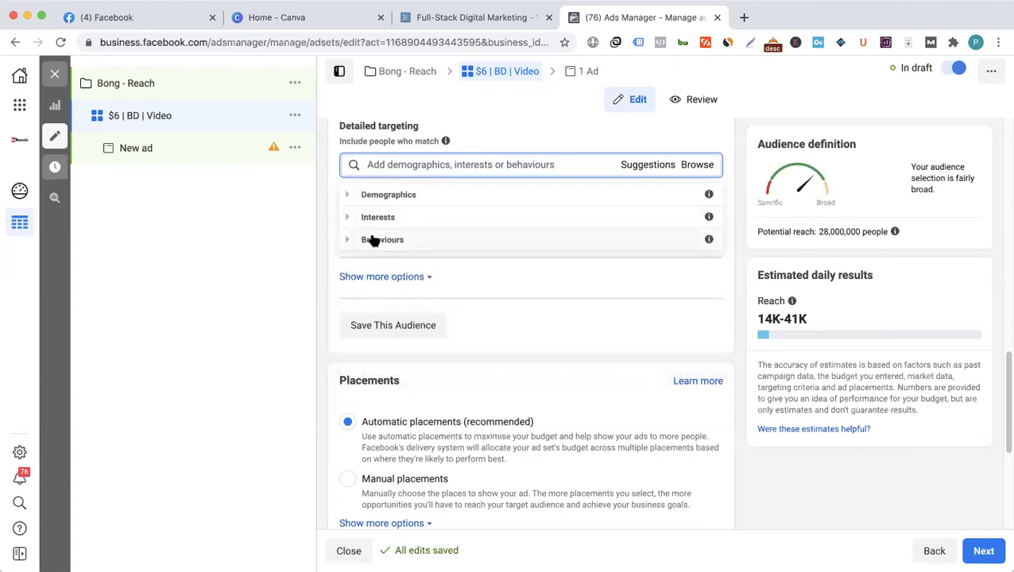
{"action": "left_click", "coordinate": [348, 242]}
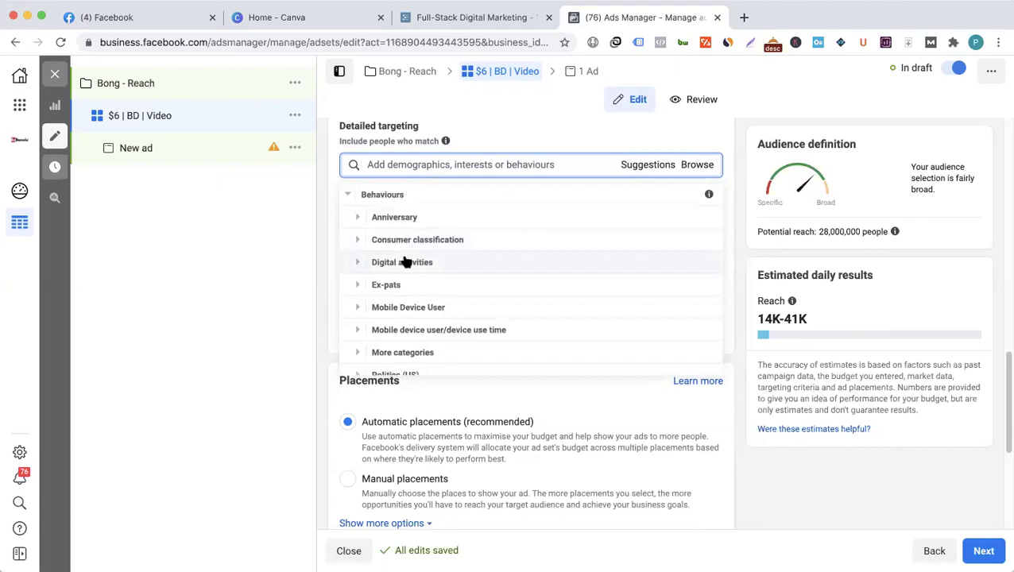
{"action": "scroll", "coordinate": [395, 297], "scroll_direction": "down", "scroll_amount": 3}
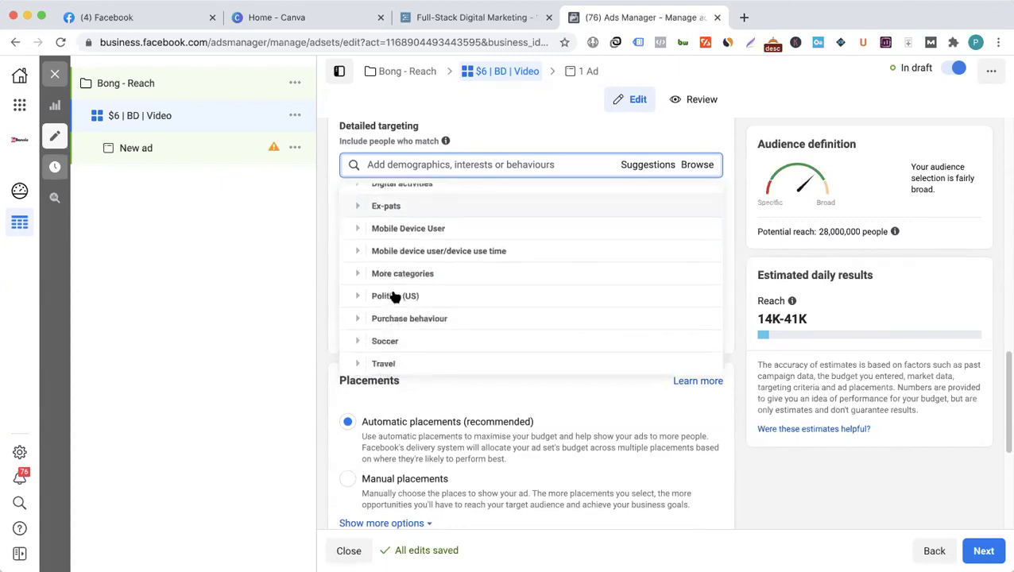
{"action": "scroll", "coordinate": [395, 296], "scroll_direction": "up", "scroll_amount": 3}
{"action": "scroll", "coordinate": [395, 296], "scroll_direction": "down", "scroll_amount": 1}
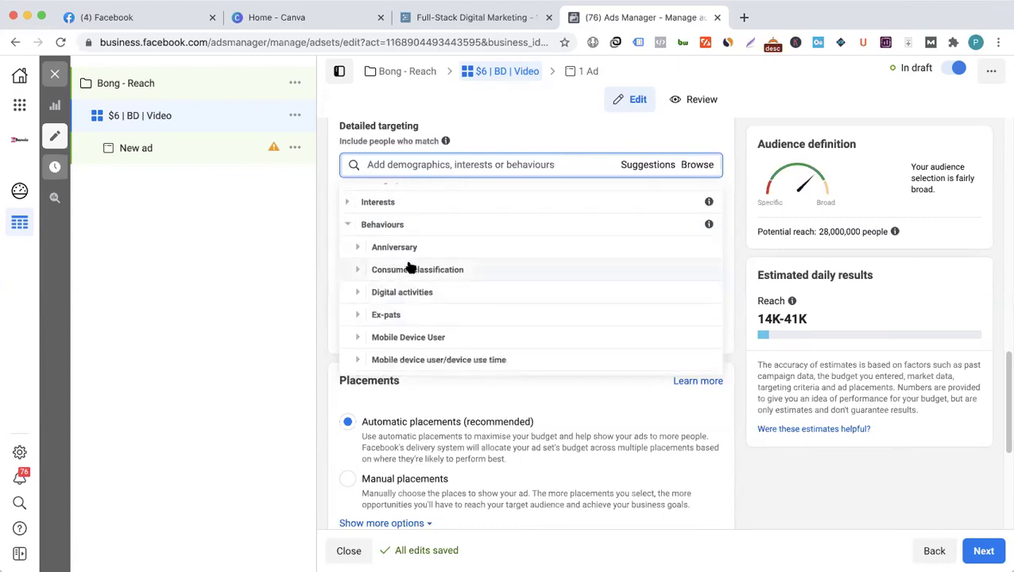
- Examine the Ex-pats options under Behaviours and close the detailed targeting list
{"action": "left_click", "coordinate": [358, 316]}
{"action": "scroll", "coordinate": [357, 318], "scroll_direction": "down", "scroll_amount": 3}
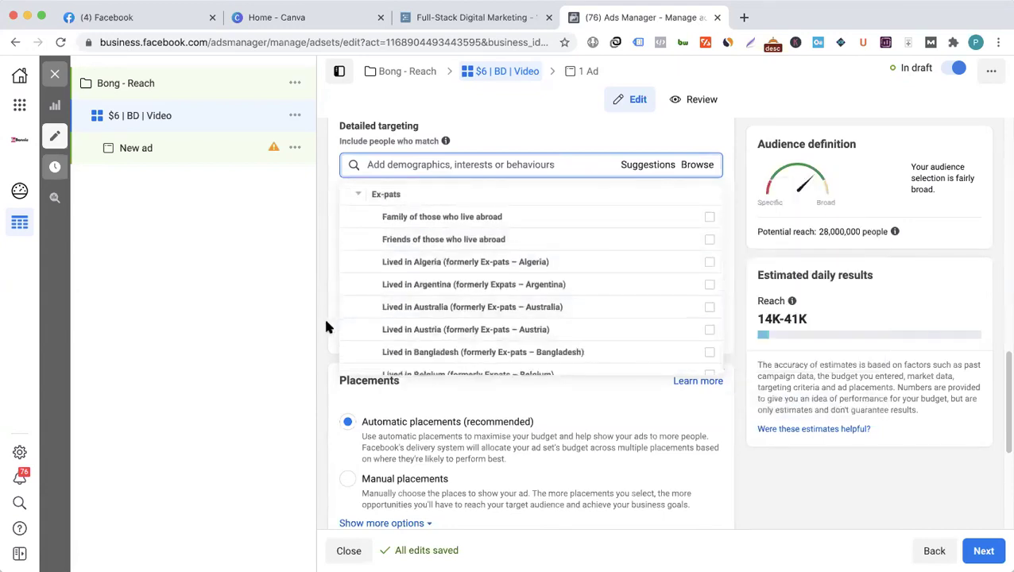
{"action": "left_click", "coordinate": [325, 331]}
{"action": "scroll", "coordinate": [328, 333], "scroll_direction": "up", "scroll_amount": 8}
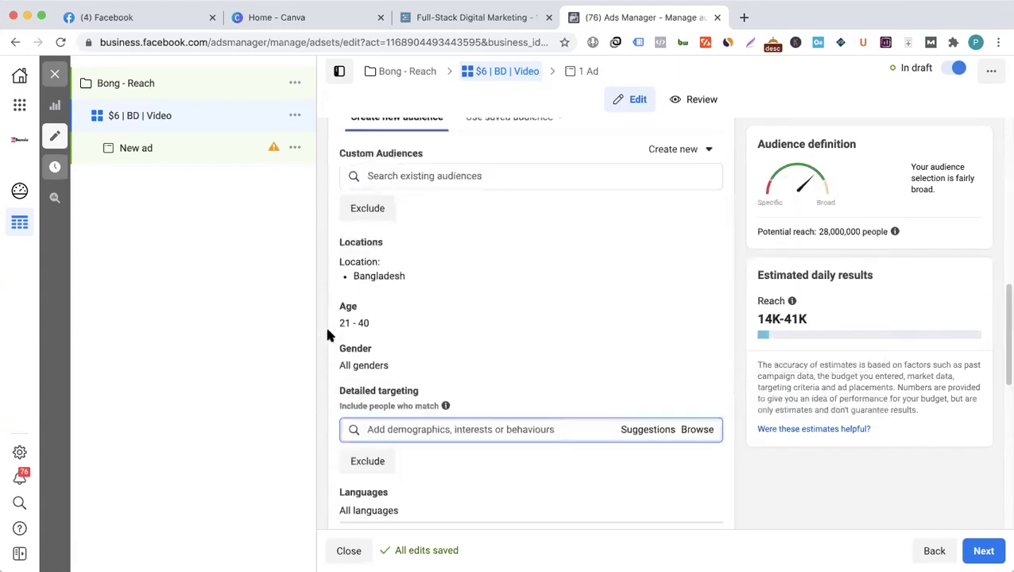
{"action": "scroll", "coordinate": [327, 335], "scroll_direction": "down", "scroll_amount": 3}
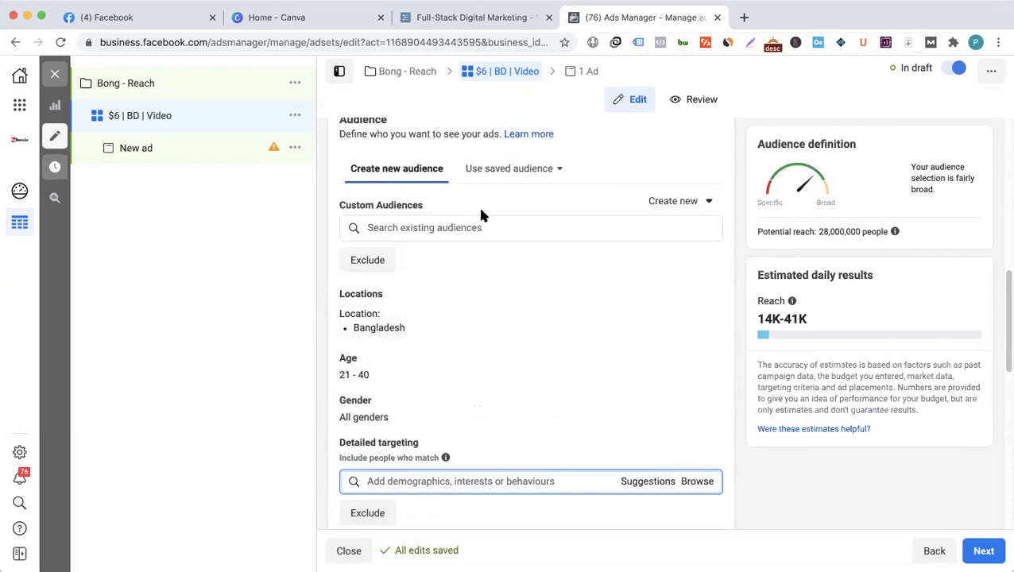
{"action": "scroll", "coordinate": [323, 369], "scroll_direction": "down", "scroll_amount": 3}
- Reopen the Ex-pats behaviours, check the description of Lived in Bangladesh (formerly Ex-pats – Bangladesh) and close the list
{"action": "left_click", "coordinate": [697, 243]}
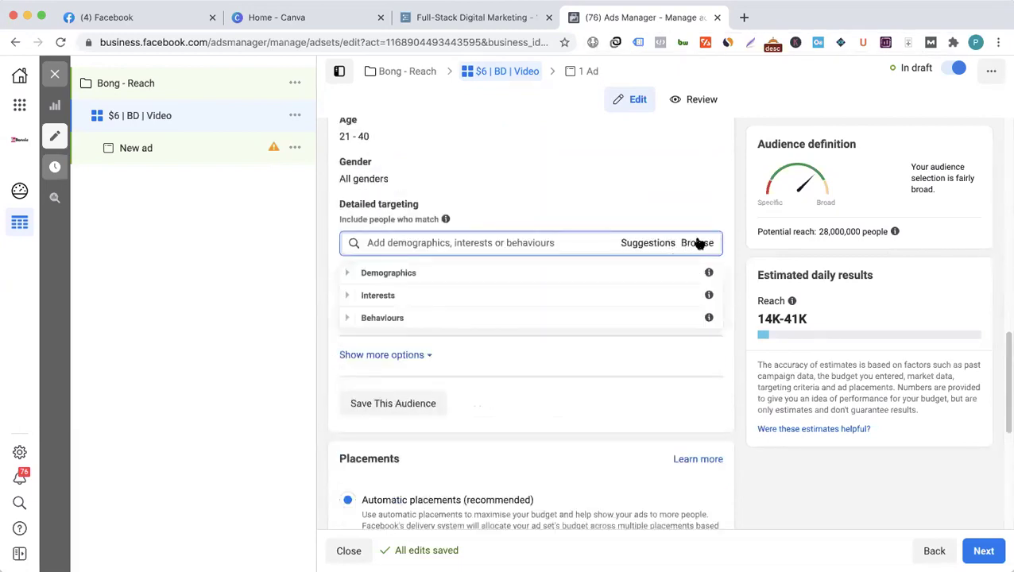
{"action": "left_click", "coordinate": [348, 318]}
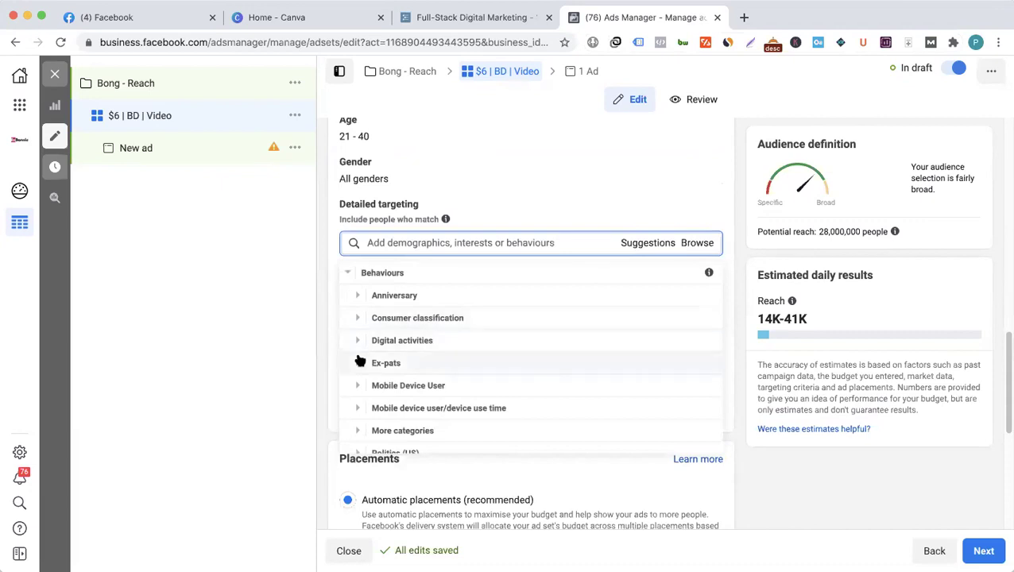
{"action": "left_click", "coordinate": [357, 365]}
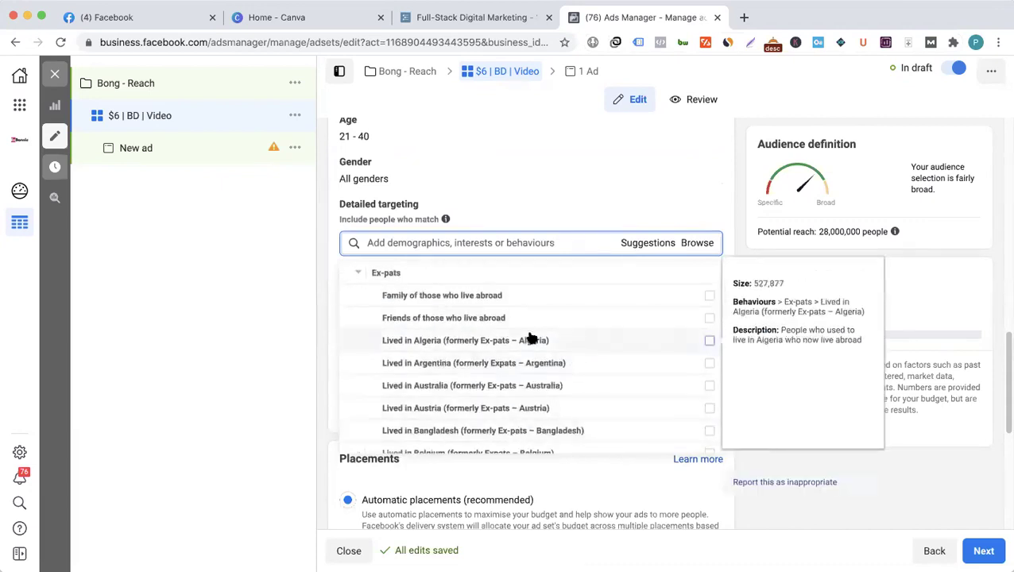
{"action": "scroll", "coordinate": [481, 415], "scroll_direction": "down", "scroll_amount": 1}
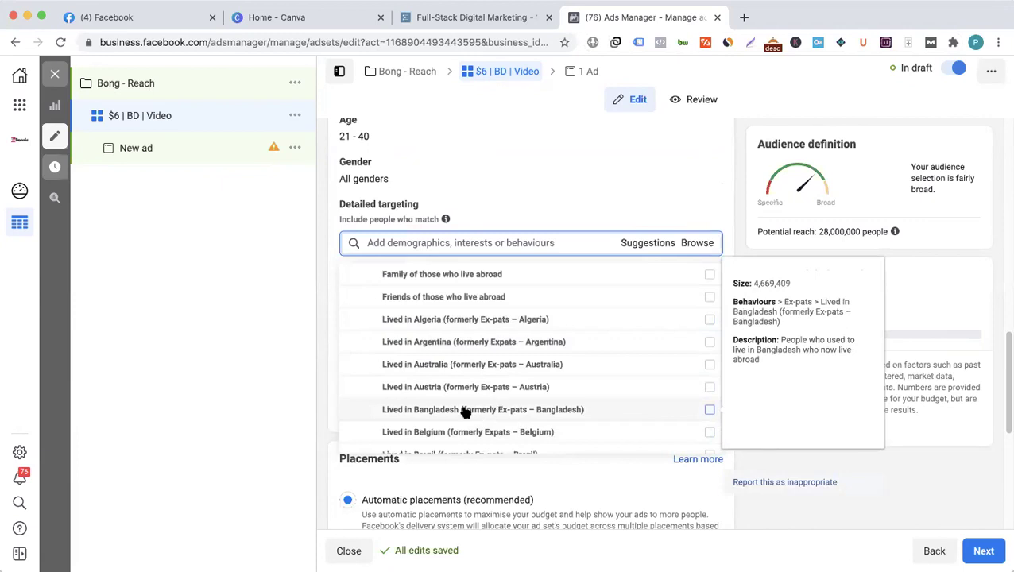
{"action": "left_click", "coordinate": [326, 344]}
- Browse Behaviours again, review its categories from Consumer classification to Travel, and close the list without a selection
{"action": "left_click", "coordinate": [708, 247]}
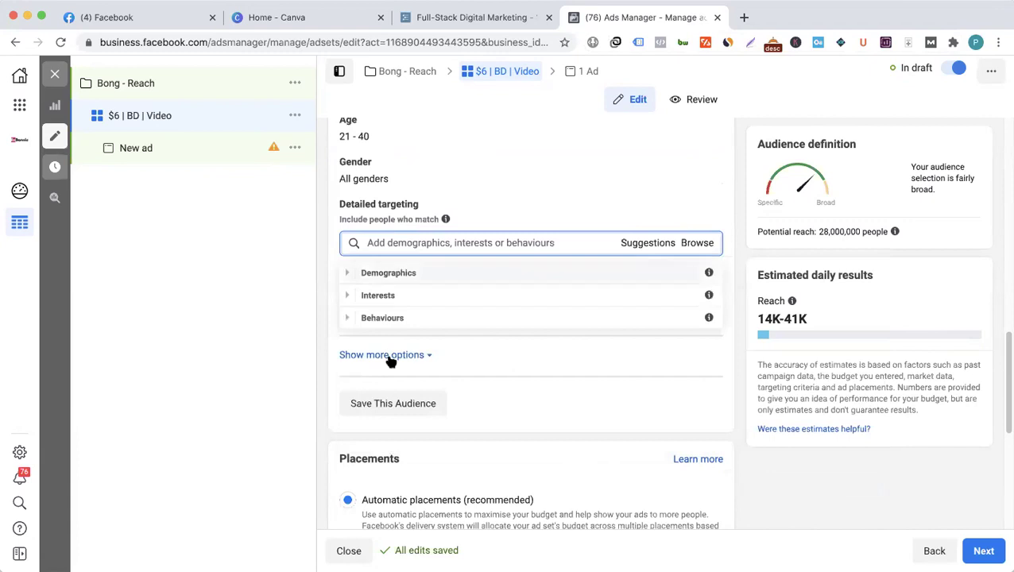
{"action": "left_click", "coordinate": [382, 319]}
{"action": "scroll", "coordinate": [391, 369], "scroll_direction": "down", "scroll_amount": 2}
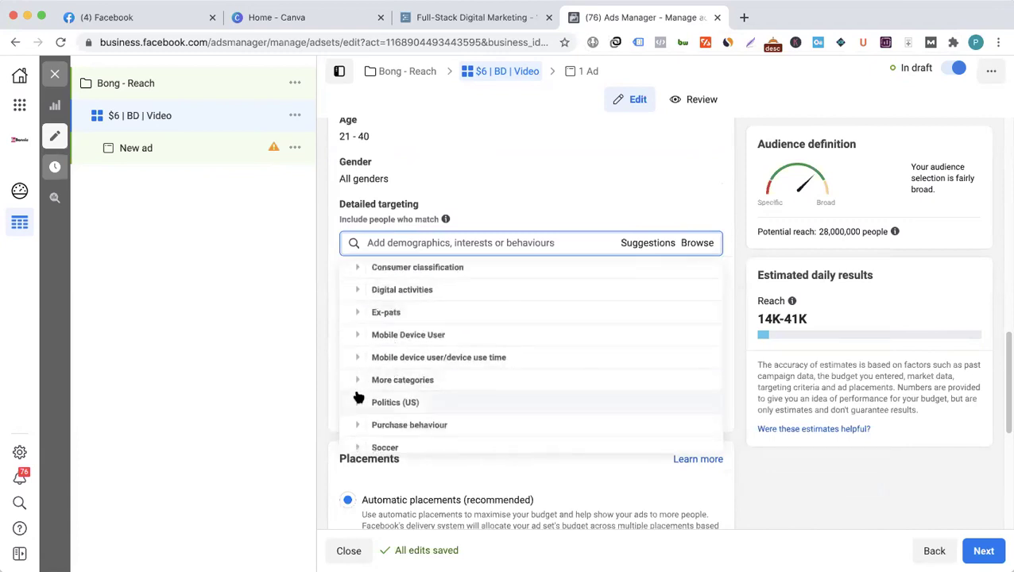
{"action": "scroll", "coordinate": [359, 398], "scroll_direction": "down", "scroll_amount": 1}
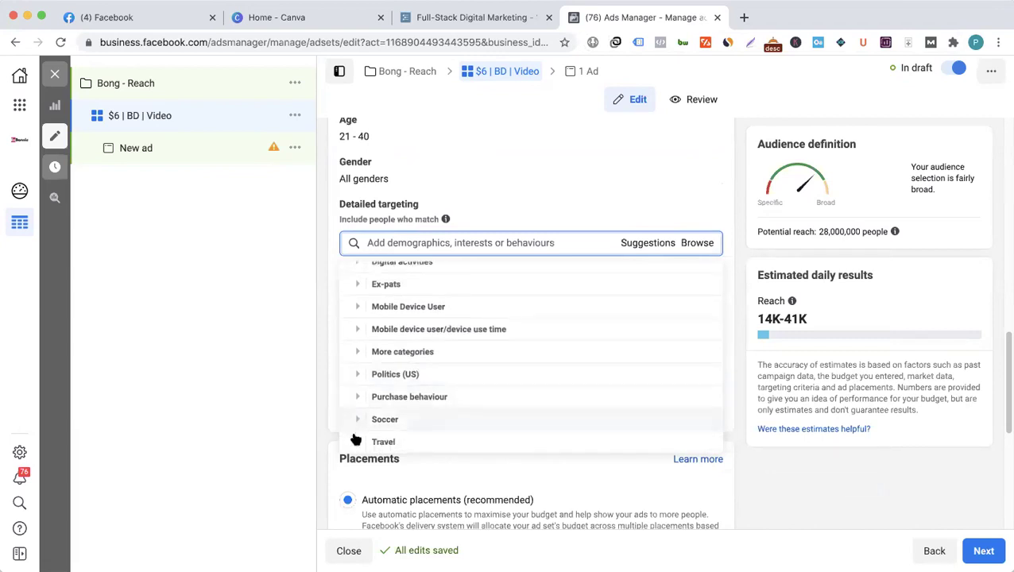
{"action": "scroll", "coordinate": [359, 353], "scroll_direction": "up", "scroll_amount": 3}
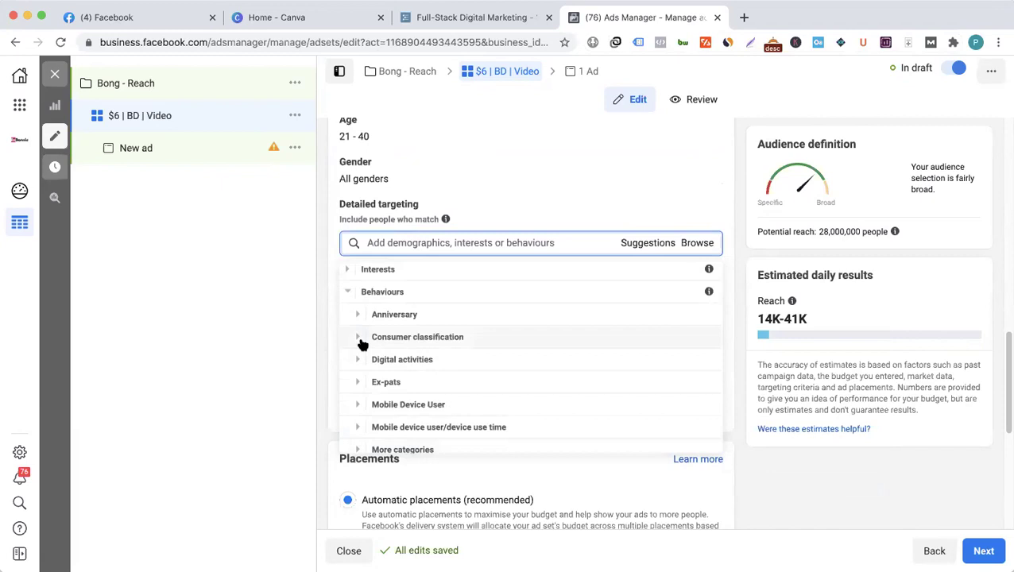
{"action": "left_click", "coordinate": [313, 301]}
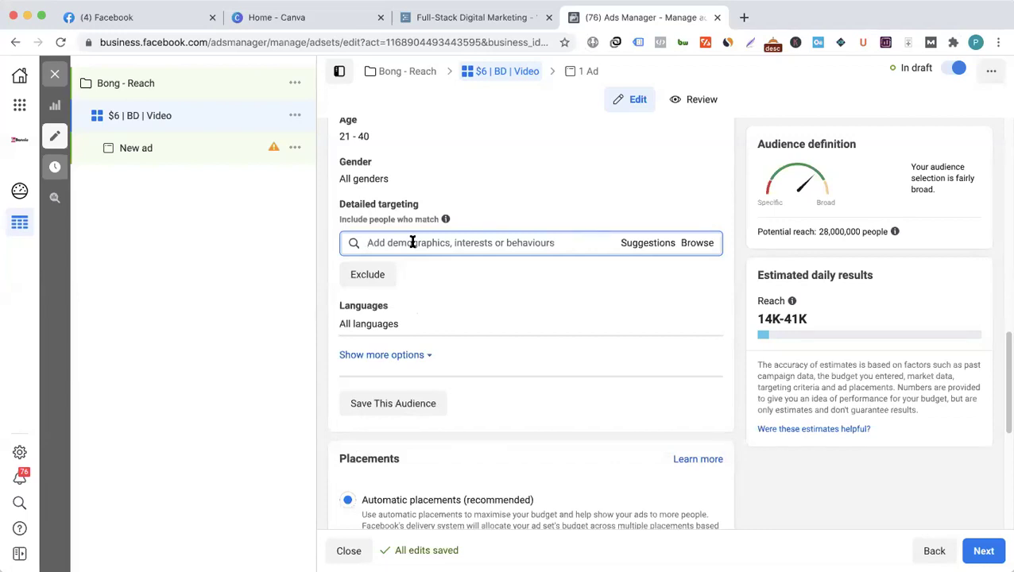
- Search detailed targeting for SEO and add the job title Search Engine Optimizer (SEO)
{"action": "type", "text": "SEO"}
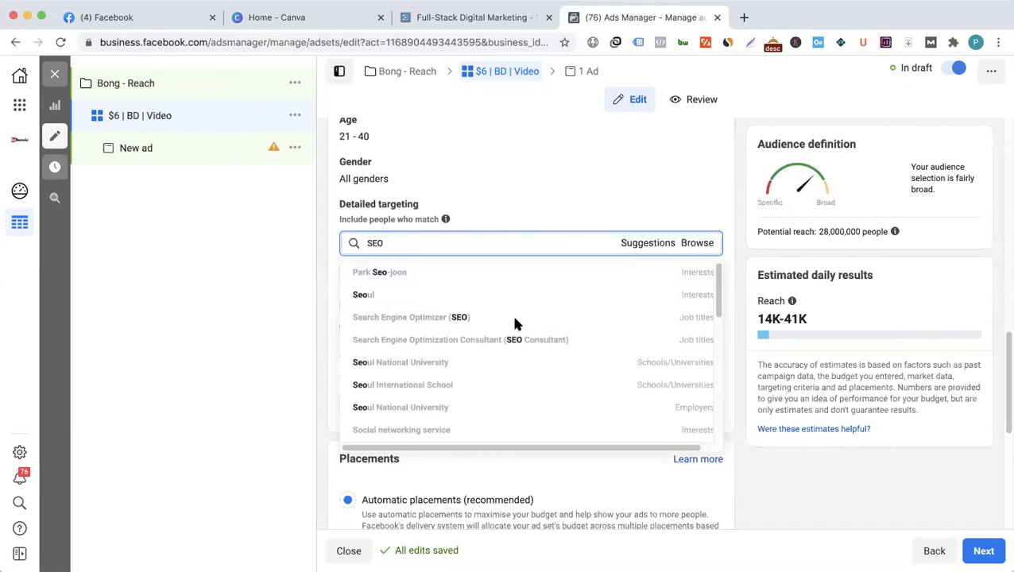
{"action": "left_click", "coordinate": [486, 326]}
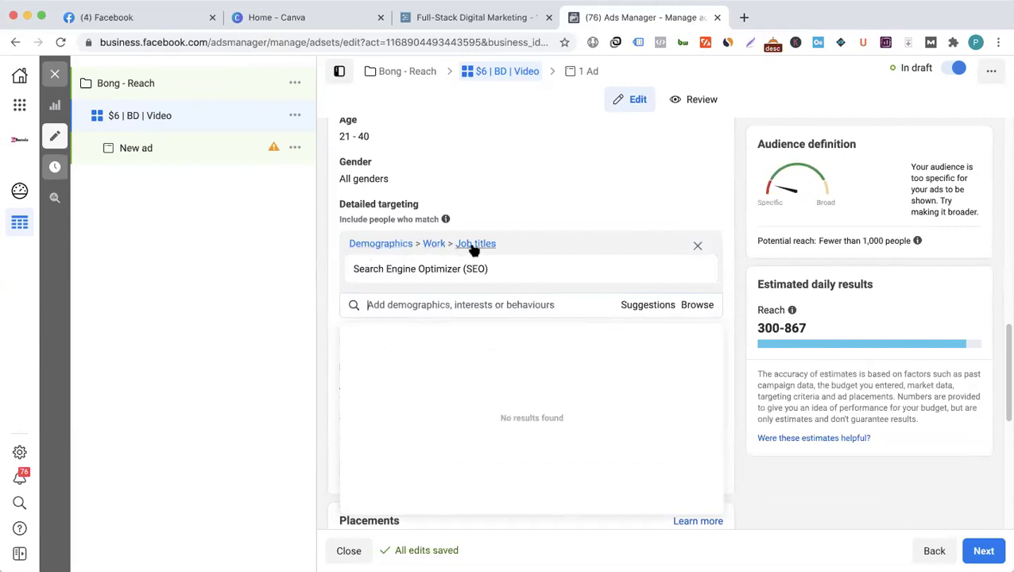
{"action": "left_click", "coordinate": [331, 330]}
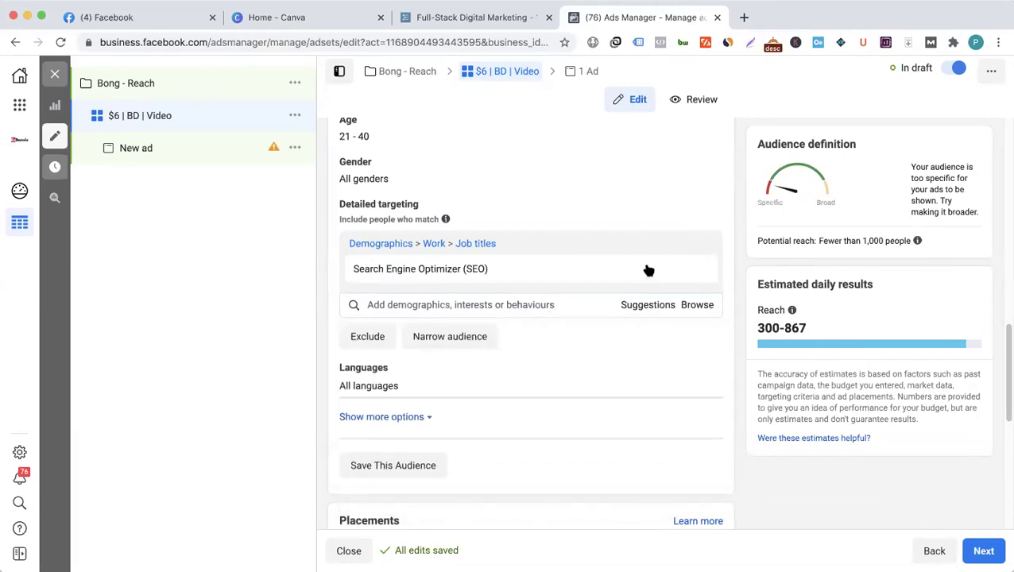
{"action": "scroll", "coordinate": [525, 264], "scroll_direction": "down", "scroll_amount": 1}
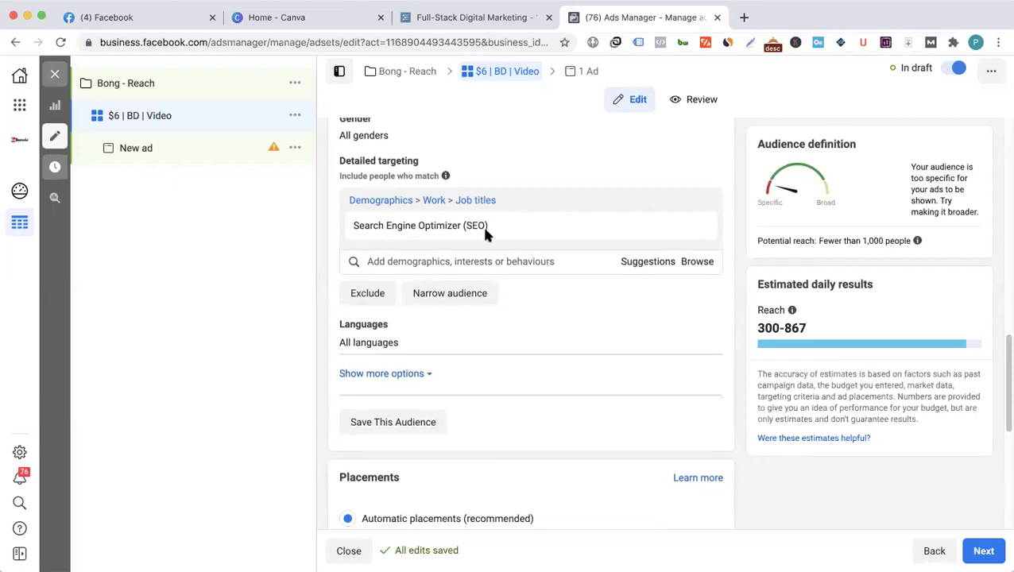
- Examine the targeting suggestions related to the SEO job title and remove Search Engine Optimizer (SEO) from detailed targeting
{"action": "left_click", "coordinate": [645, 264]}
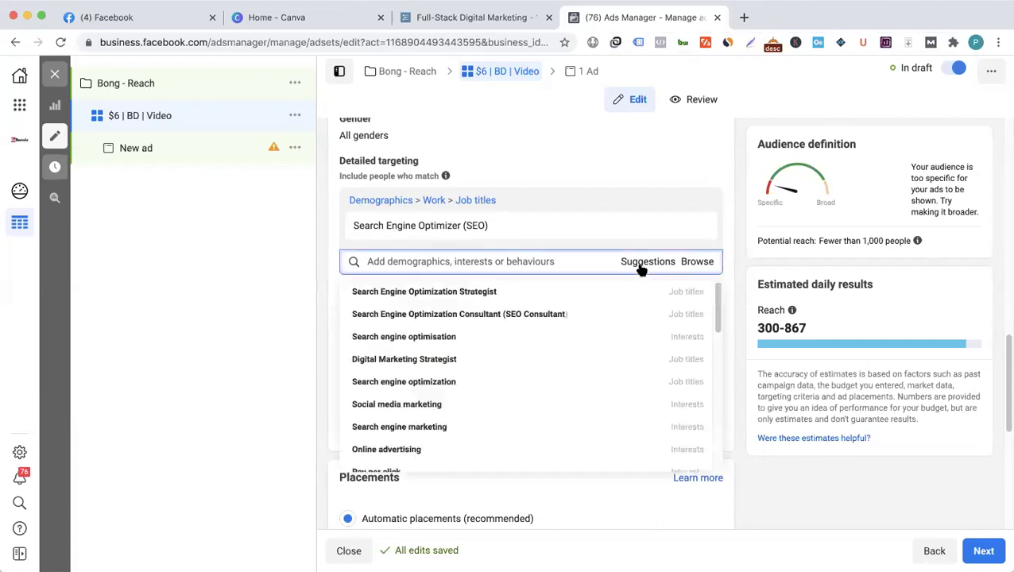
{"action": "scroll", "coordinate": [331, 254], "scroll_direction": "down", "scroll_amount": 2}
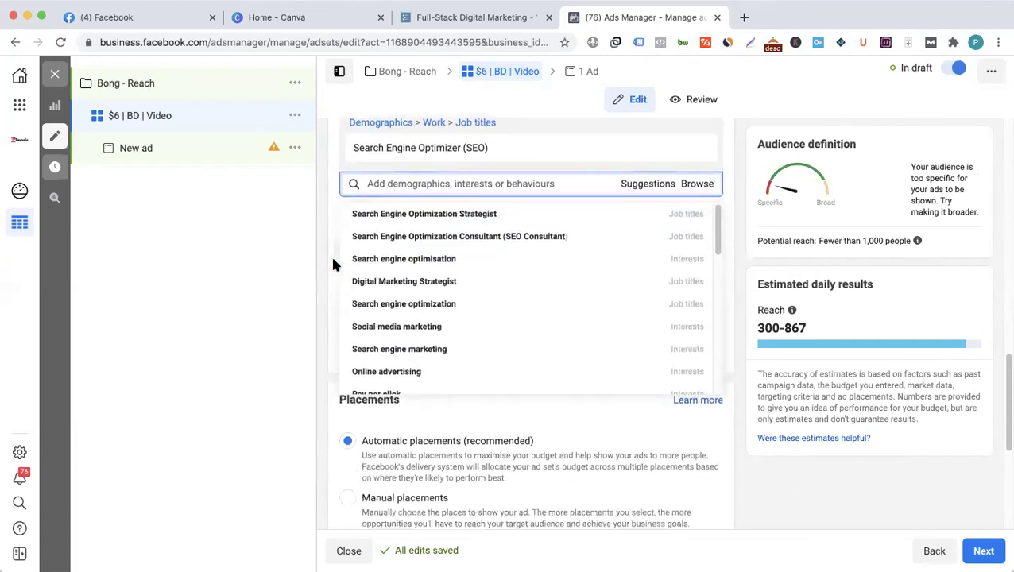
{"action": "mouse_move", "coordinate": [402, 154]}
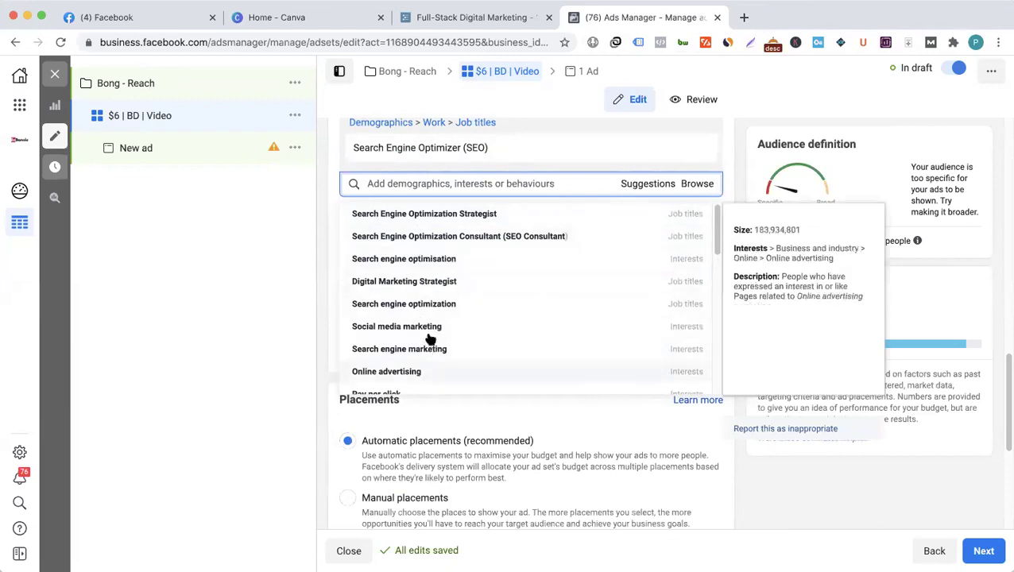
{"action": "left_click", "coordinate": [344, 261]}
{"action": "scroll", "coordinate": [524, 262], "scroll_direction": "up", "scroll_amount": 2}
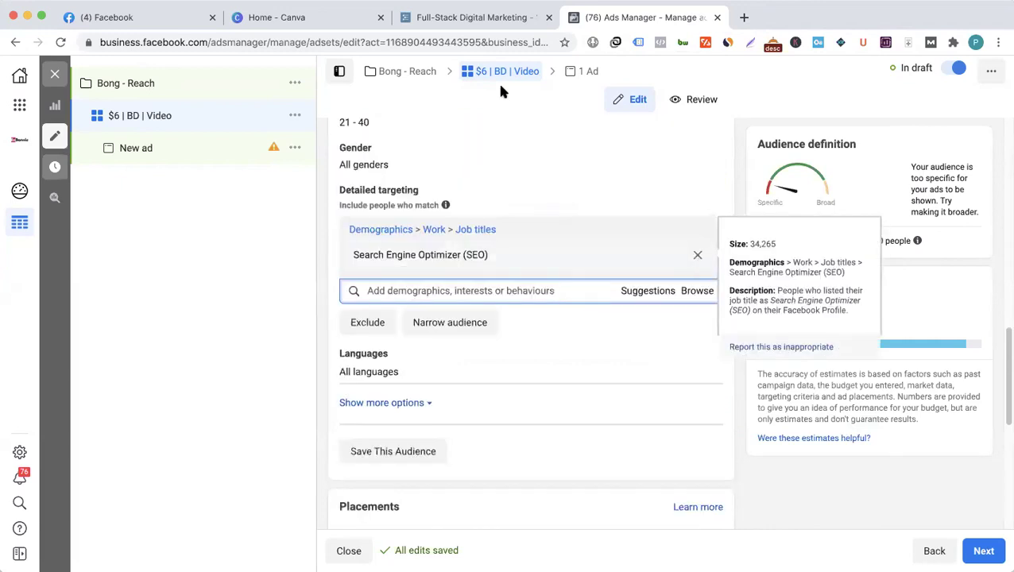
{"action": "key", "text": "BackSpace"}
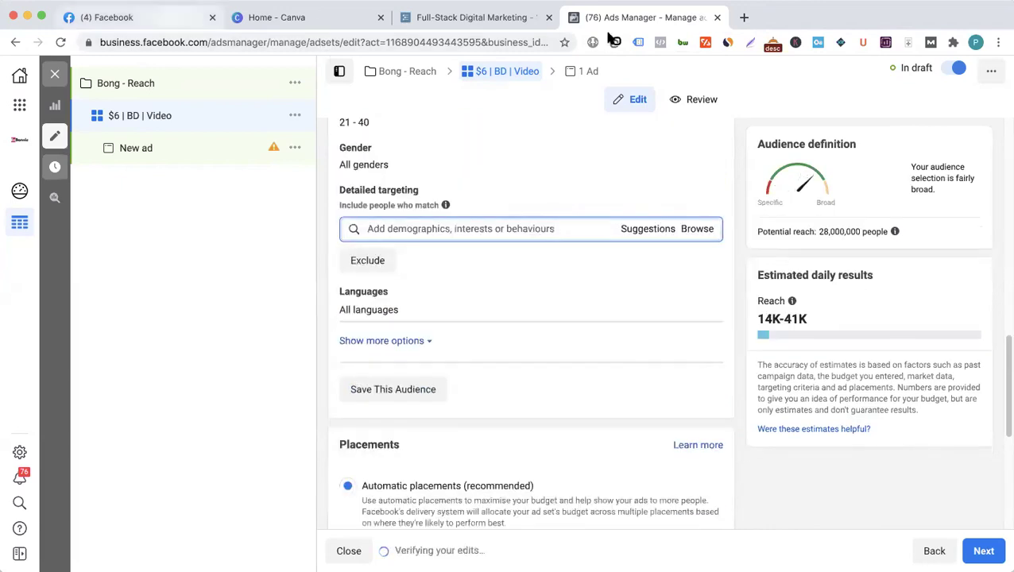
- Switch to Facebook, search for bongiyo and open the Bongiyo page
{"action": "key", "text": "super+1"}
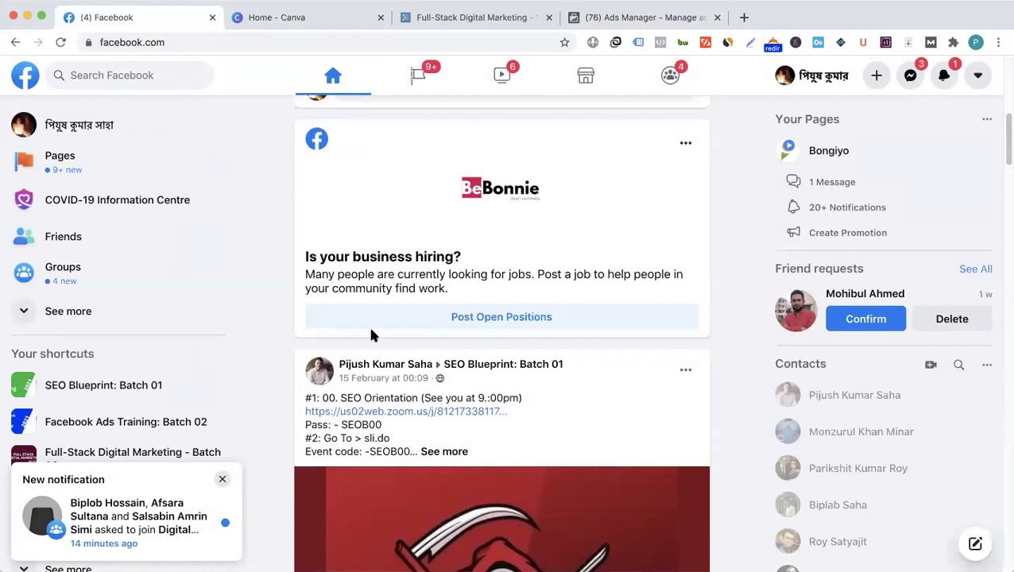
{"action": "type", "text": "bongiyo"}
{"action": "key", "text": "Return"}
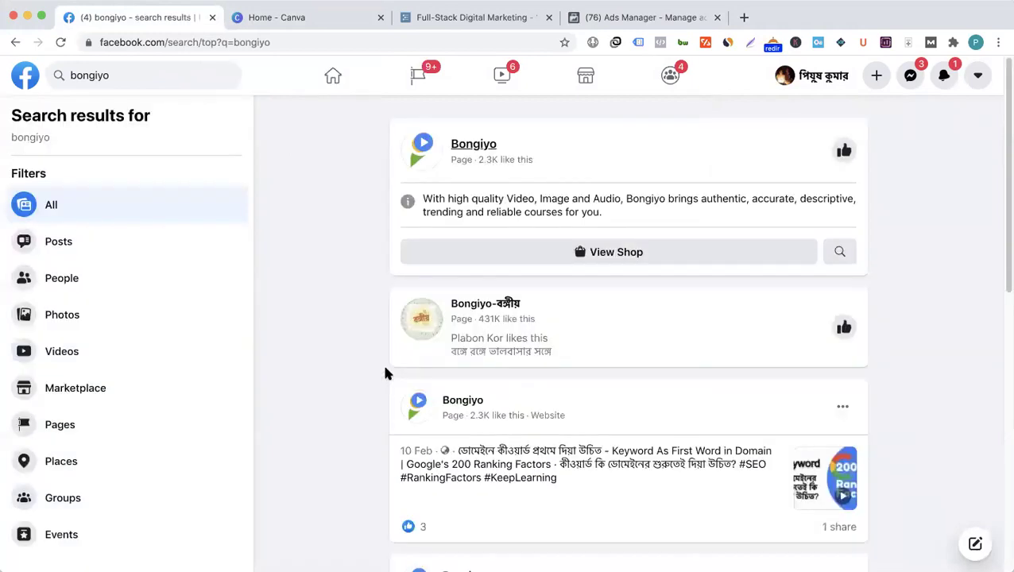
{"action": "left_click", "coordinate": [393, 370]}
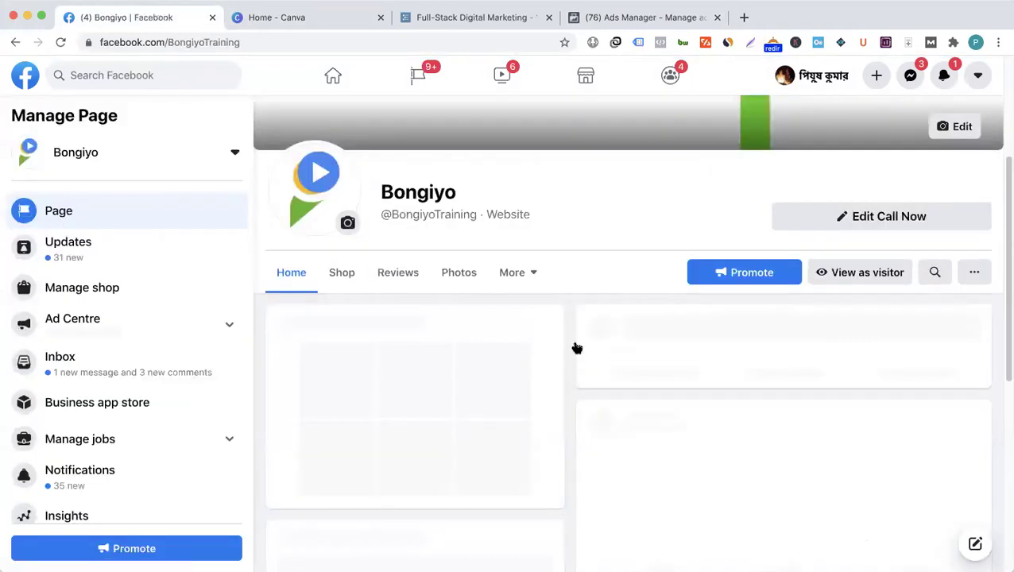
- Examine the Bongiyo page's recent video posts, page insights and About details to judge which audience interests suit the content
{"action": "scroll", "coordinate": [577, 348], "scroll_direction": "down", "scroll_amount": 1}
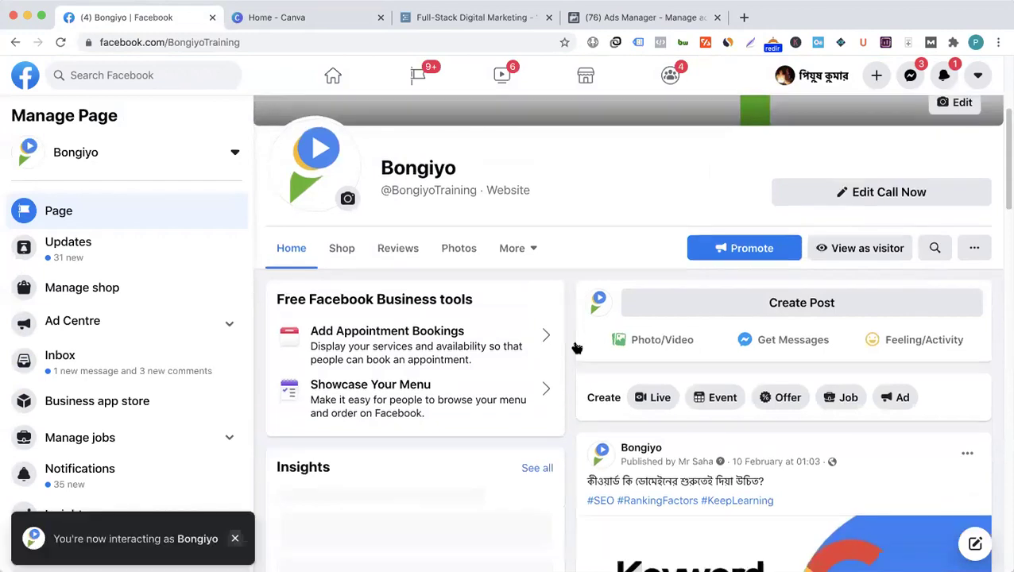
{"action": "scroll", "coordinate": [577, 348], "scroll_direction": "down", "scroll_amount": 3}
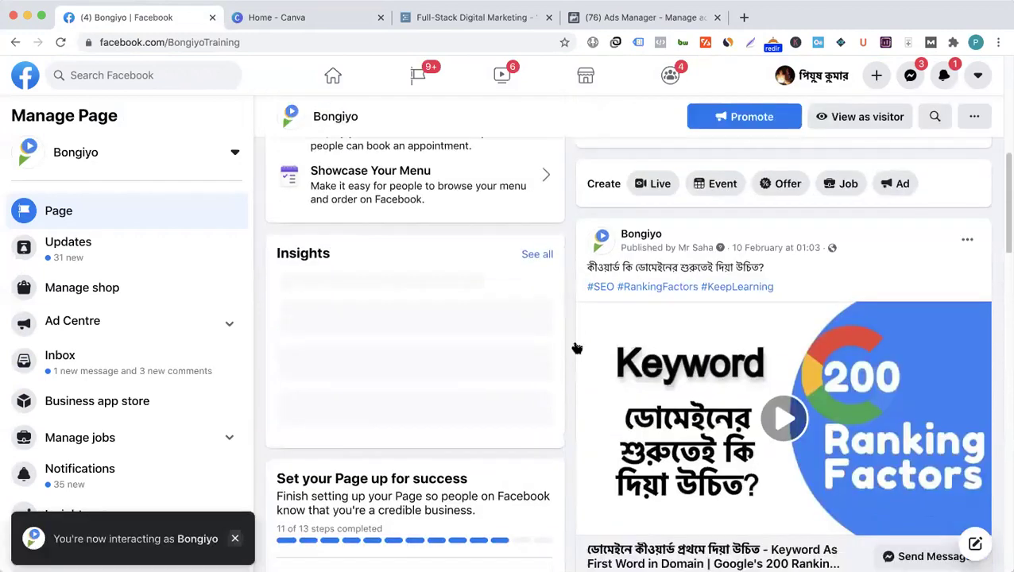
{"action": "scroll", "coordinate": [577, 349], "scroll_direction": "down", "scroll_amount": 1}
{"action": "scroll", "coordinate": [577, 349], "scroll_direction": "down", "scroll_amount": 3}
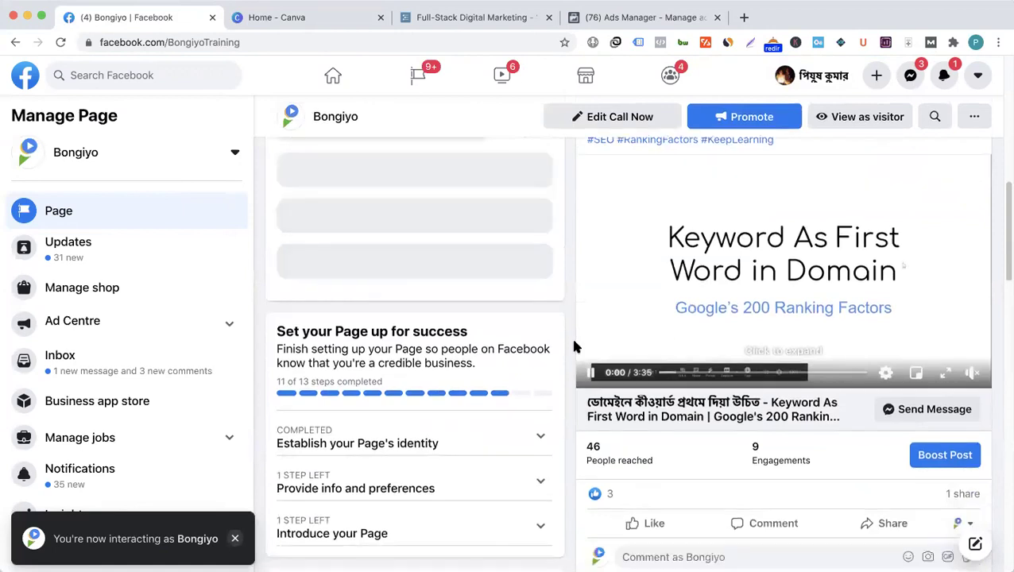
{"action": "scroll", "coordinate": [577, 347], "scroll_direction": "down", "scroll_amount": 5}
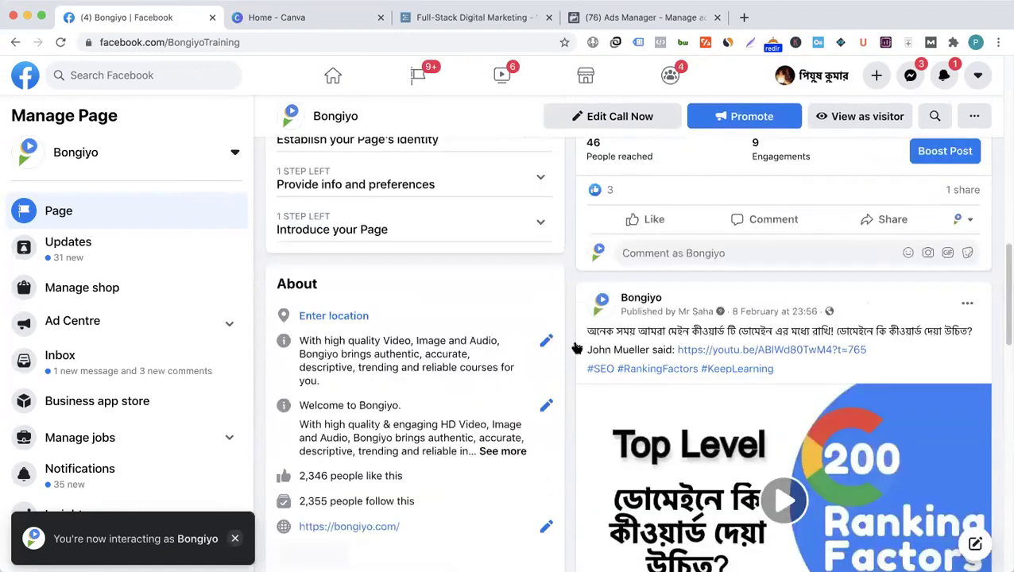
{"action": "scroll", "coordinate": [577, 348], "scroll_direction": "down", "scroll_amount": 2}
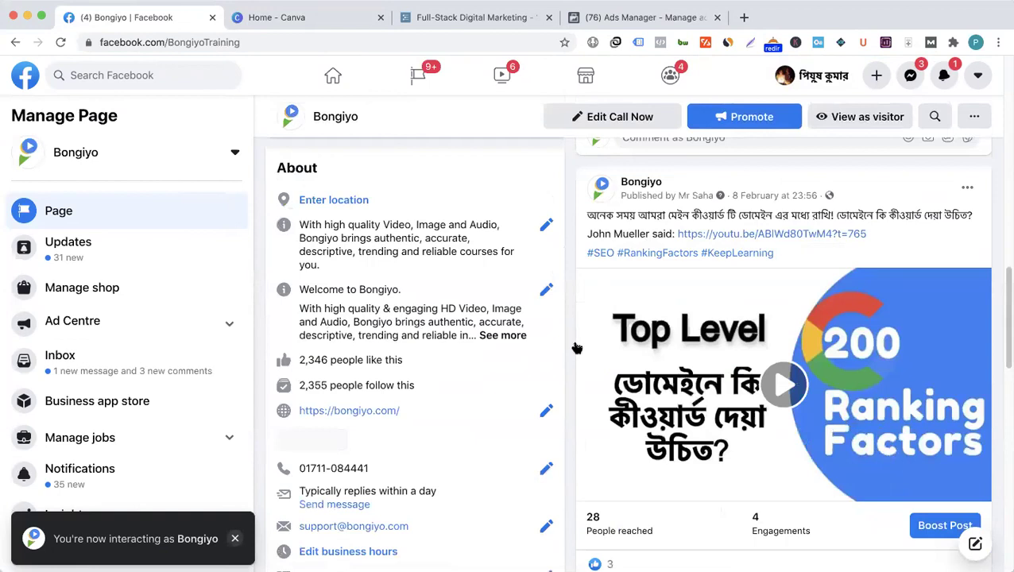
{"action": "scroll", "coordinate": [577, 348], "scroll_direction": "down", "scroll_amount": 6}
{"action": "scroll", "coordinate": [577, 348], "scroll_direction": "up", "scroll_amount": 10}
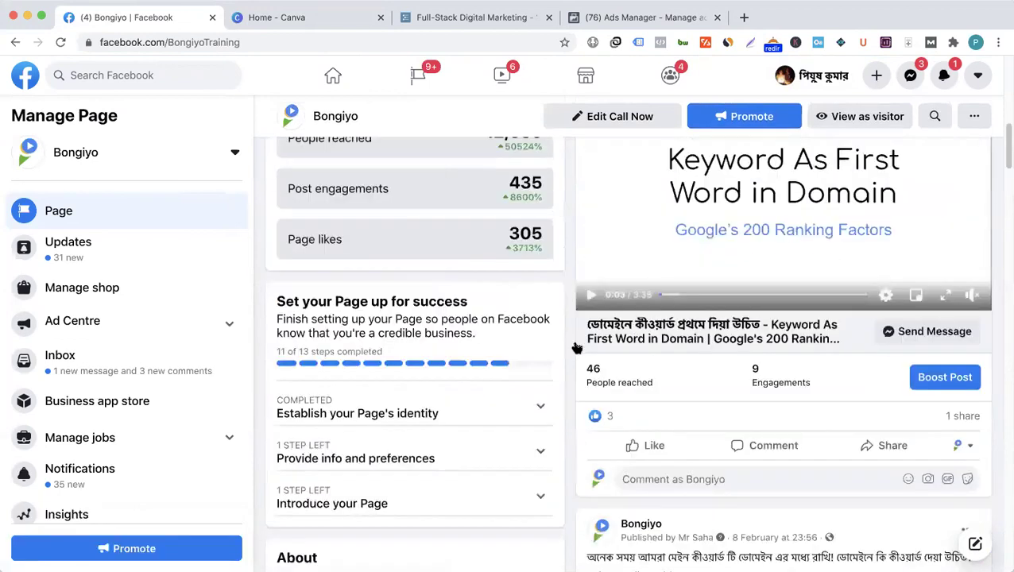
{"action": "scroll", "coordinate": [577, 348], "scroll_direction": "up", "scroll_amount": 1}
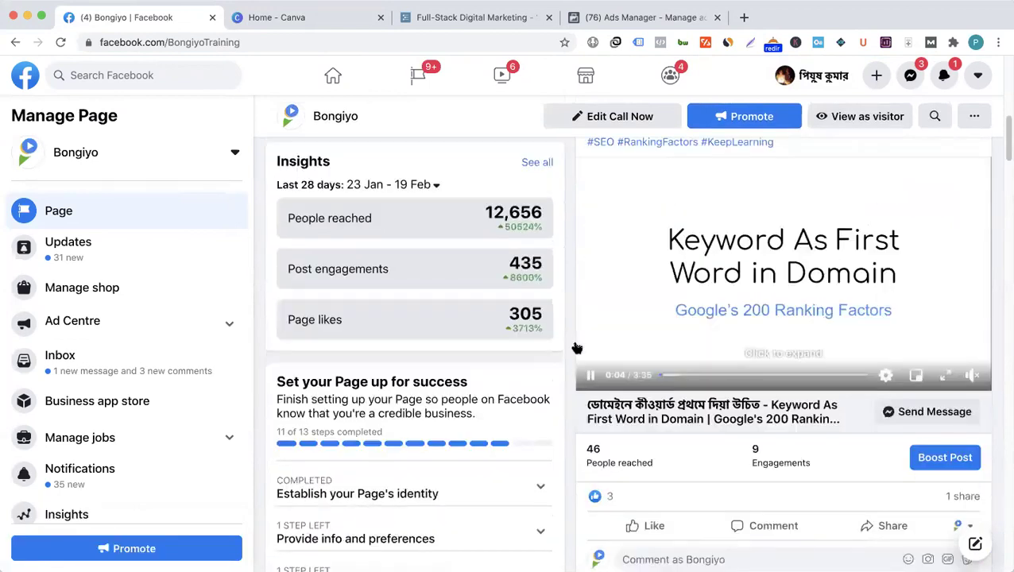
{"action": "scroll", "coordinate": [577, 349], "scroll_direction": "down", "scroll_amount": 5}
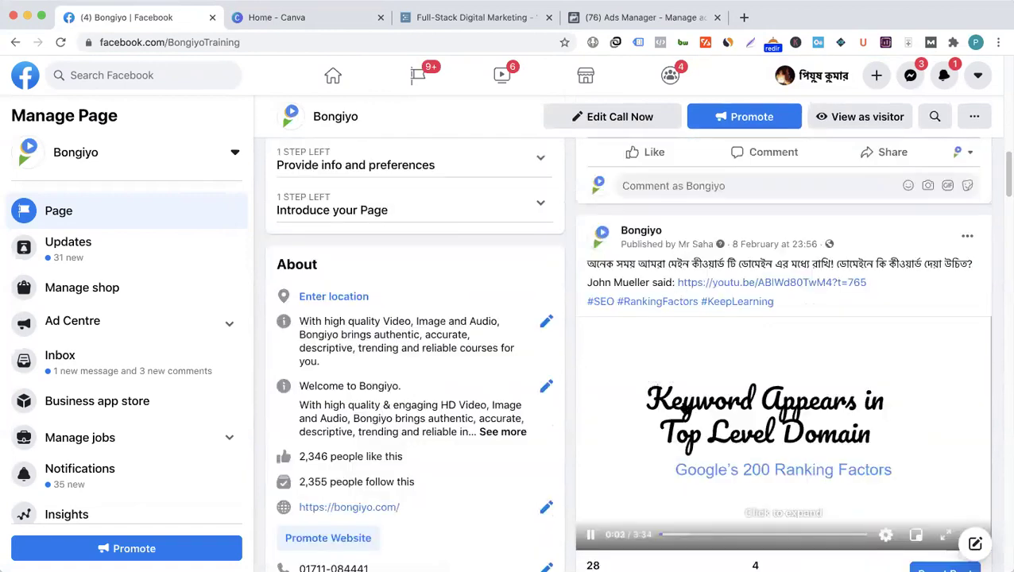
{"action": "scroll", "coordinate": [482, 300], "scroll_direction": "up", "scroll_amount": 5}
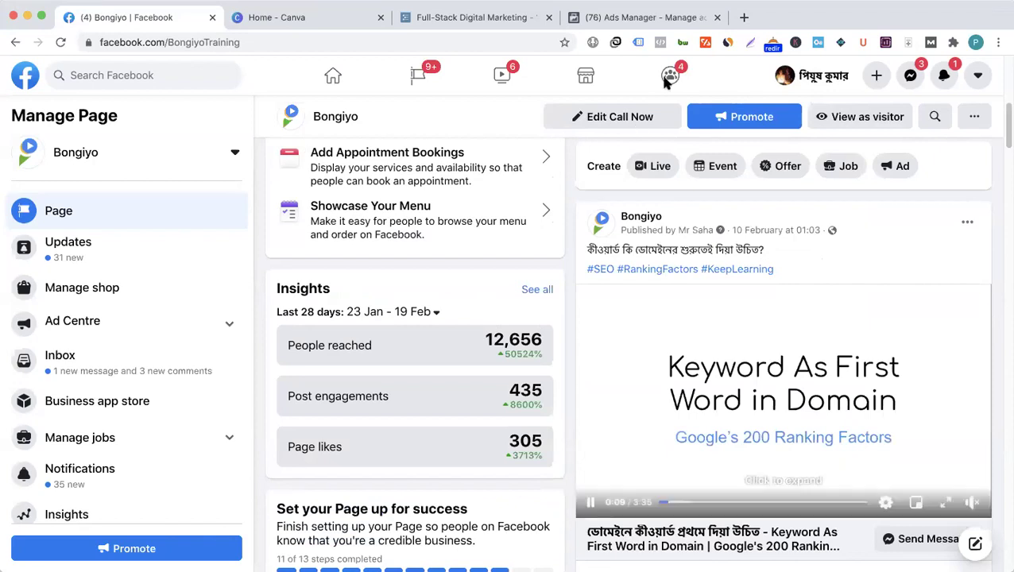
- Compare the ad set's audience settings in Ads Manager with the Bongiyo page on Facebook, and return to Ads Manager
{"action": "left_click", "coordinate": [646, 16]}
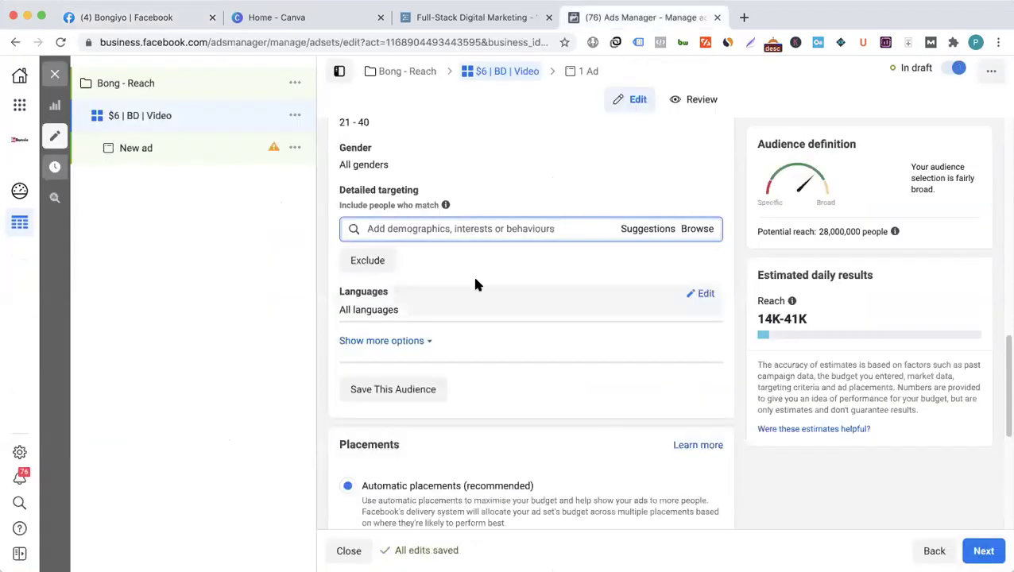
{"action": "scroll", "coordinate": [476, 281], "scroll_direction": "up", "scroll_amount": 3}
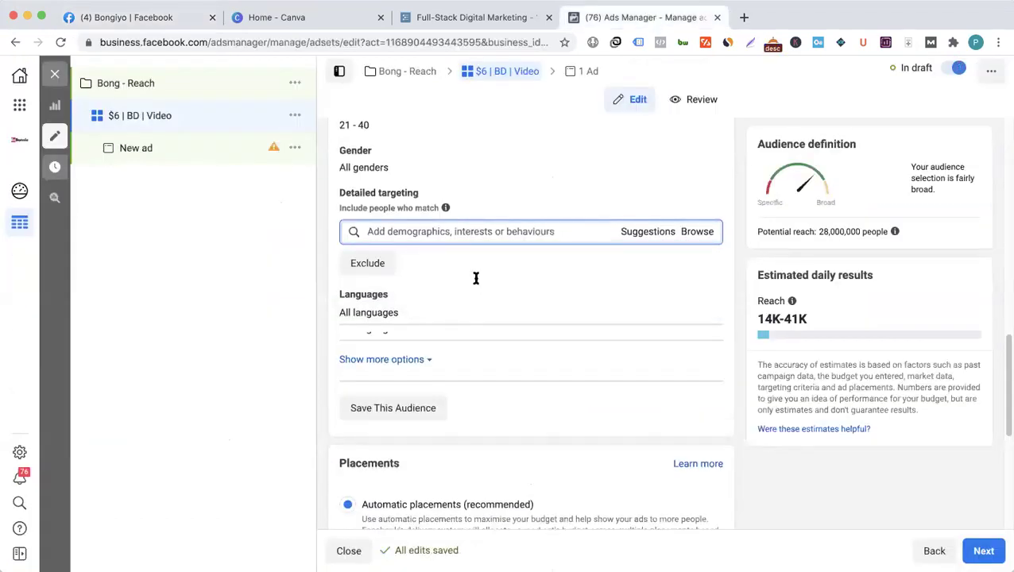
{"action": "scroll", "coordinate": [429, 286], "scroll_direction": "up", "scroll_amount": 1}
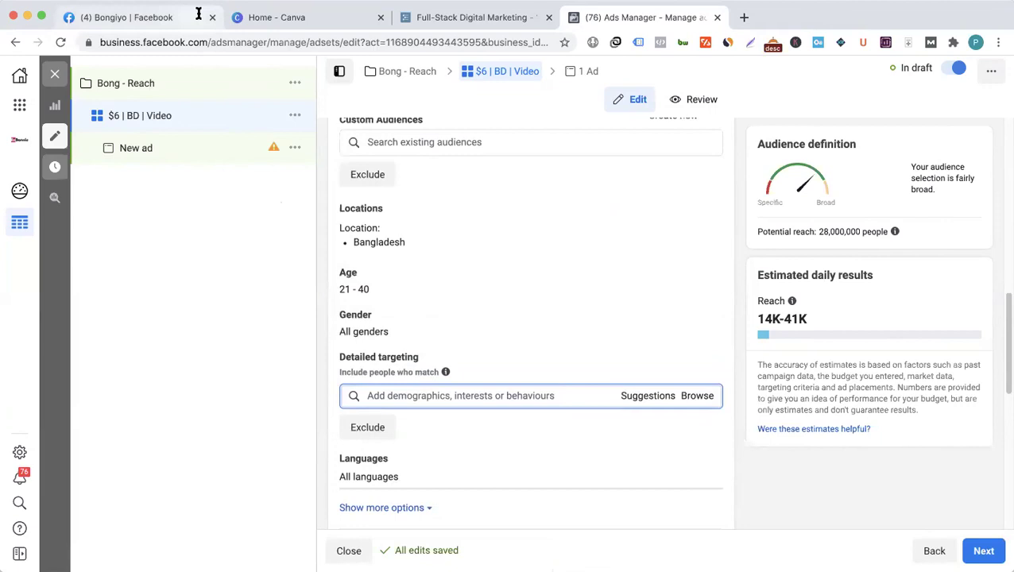
{"action": "left_click", "coordinate": [198, 14]}
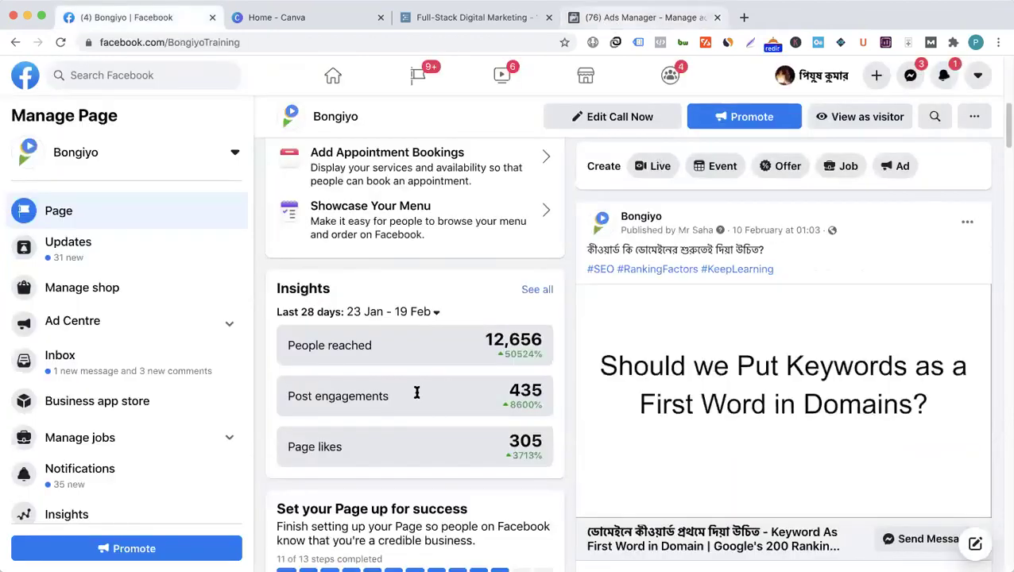
{"action": "key", "text": "ctrl+shift+Tab"}
- Search detailed targeting for SEO and review the matching interests, job titles, schools and employers
{"action": "scroll", "coordinate": [328, 372], "scroll_direction": "down", "scroll_amount": 2}
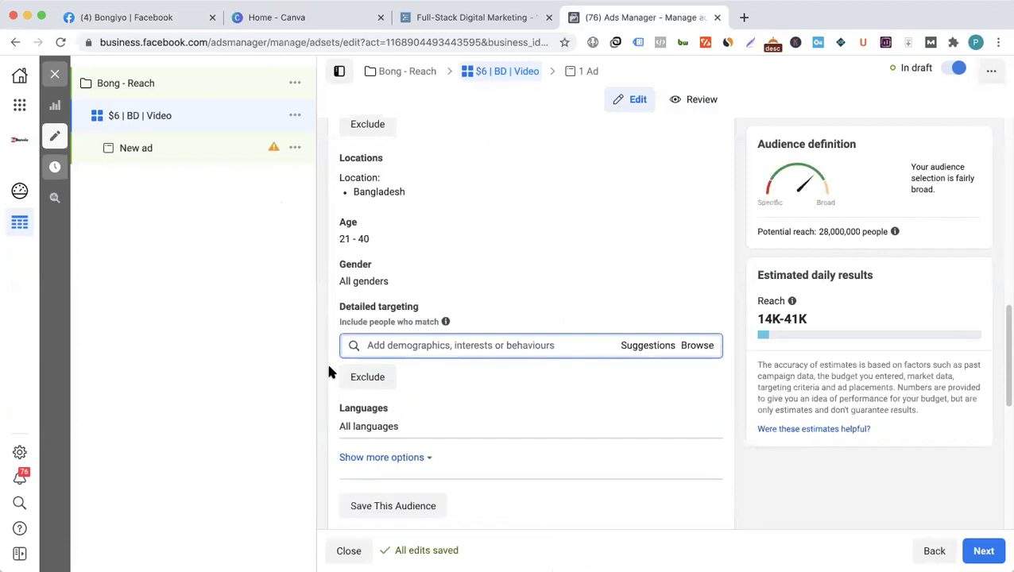
{"action": "left_click", "coordinate": [398, 350]}
{"action": "type", "text": "SEO"}
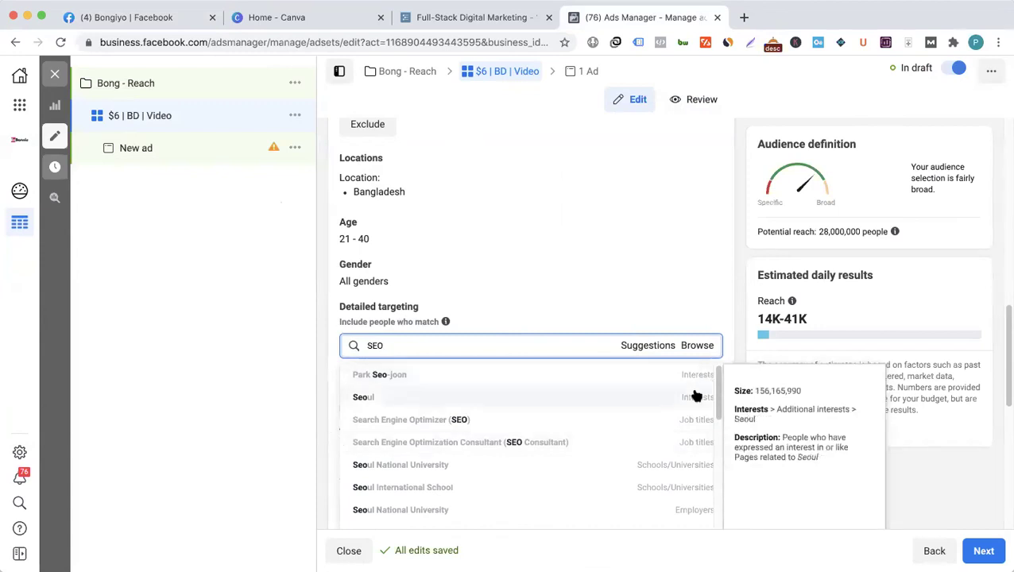
{"action": "scroll", "coordinate": [689, 408], "scroll_direction": "down", "scroll_amount": 1}
{"action": "scroll", "coordinate": [689, 409], "scroll_direction": "down", "scroll_amount": 3}
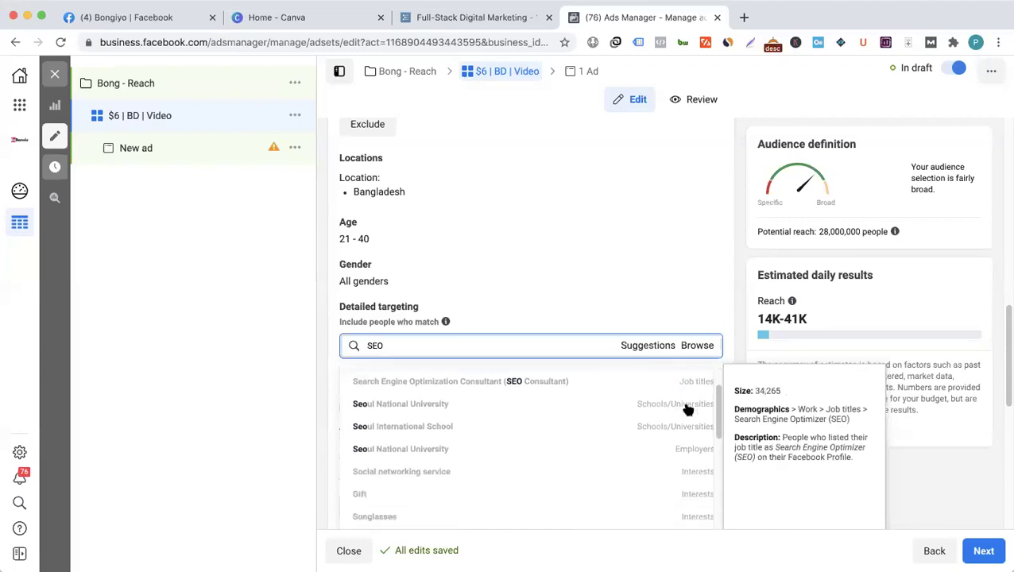
{"action": "scroll", "coordinate": [686, 447], "scroll_direction": "down", "scroll_amount": 3}
{"action": "scroll", "coordinate": [687, 447], "scroll_direction": "down", "scroll_amount": 3}
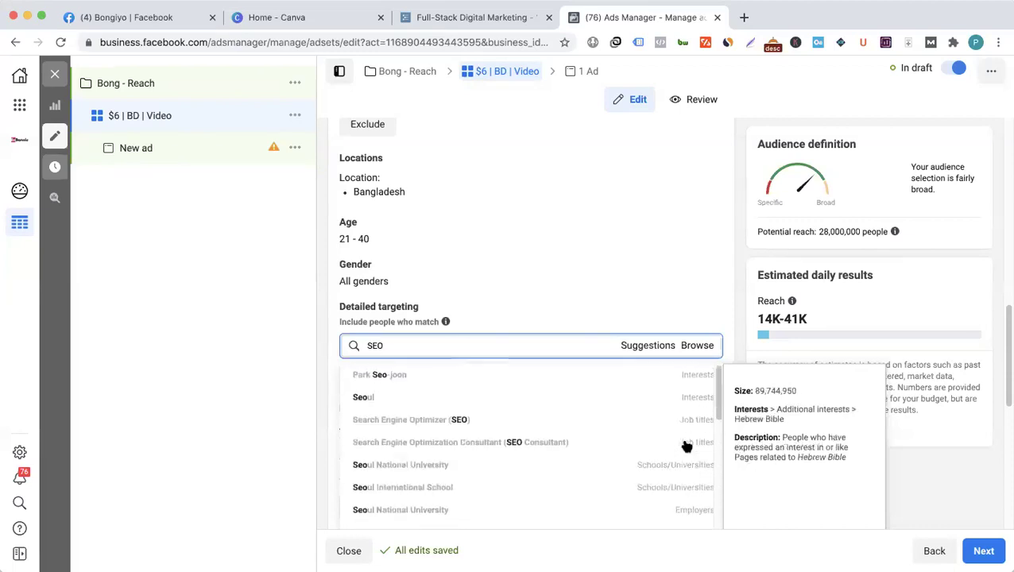
- Search detailed targeting for Search engine optimization instead and add the interest Search engine optimisation
{"action": "key", "text": "BackSpace"}
{"action": "key", "text": "BackSpace"}
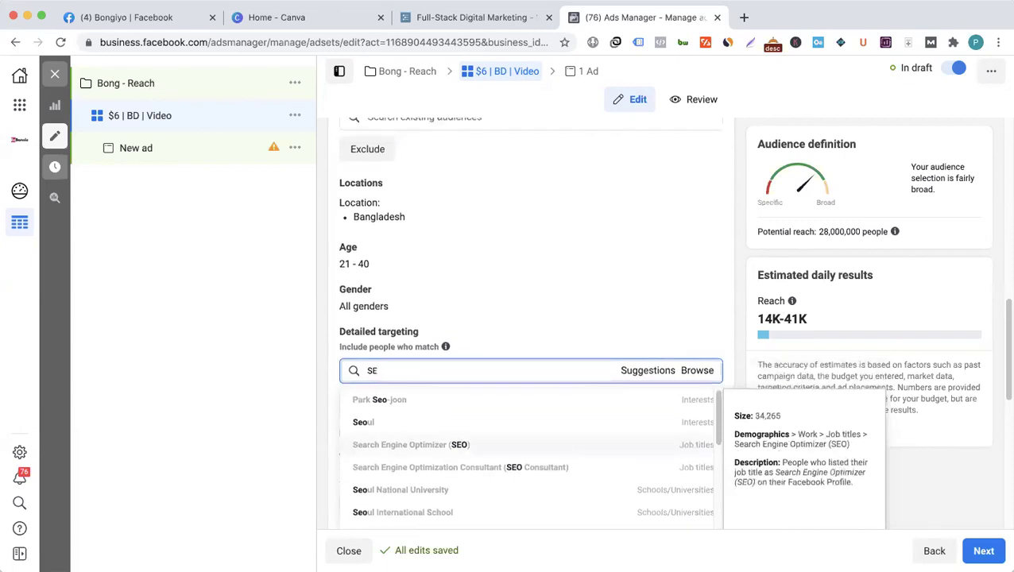
{"action": "type", "text": "earch"}
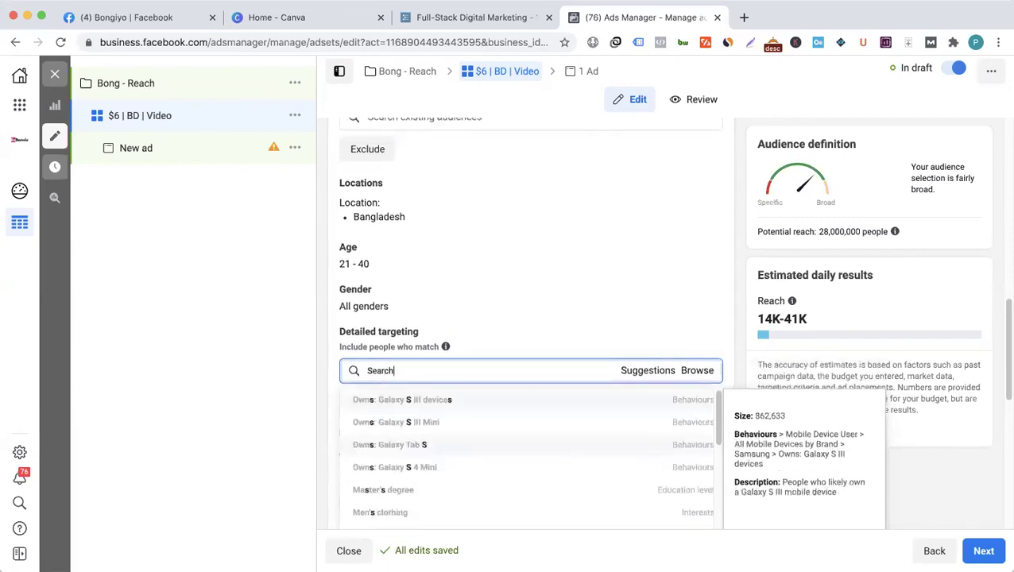
{"action": "type", "text": " engine optimization"}
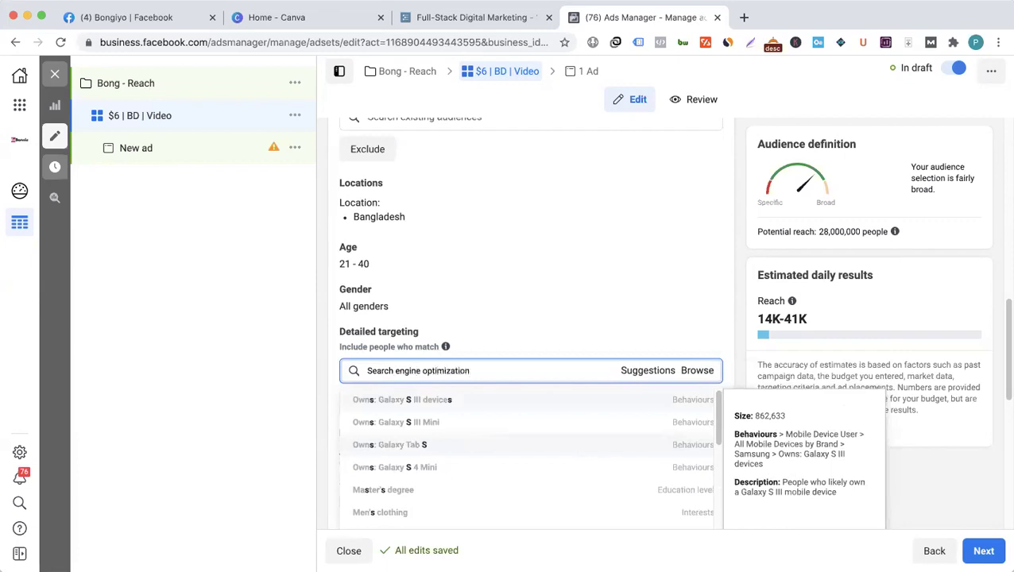
{"action": "key", "text": "BackSpace"}
{"action": "key", "text": "BackSpace"}
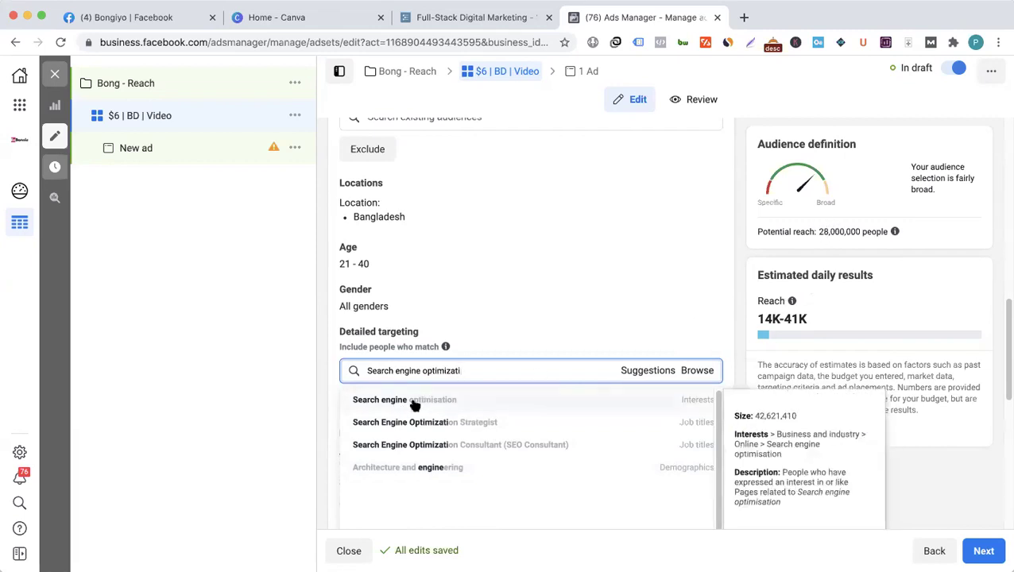
{"action": "left_click", "coordinate": [543, 395]}
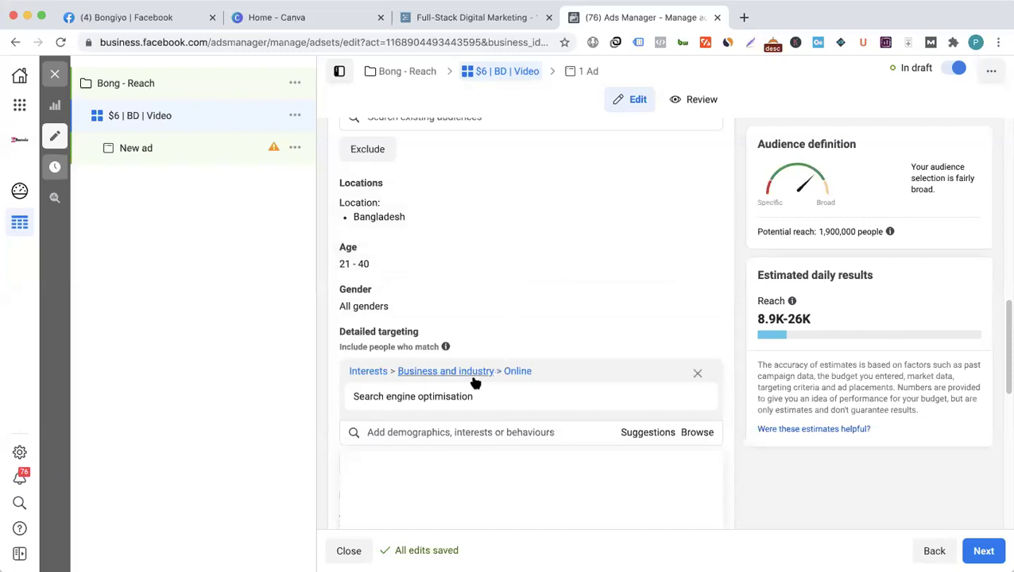
- Show the detailed targeting suggestions related to the Search engine optimisation interest
{"action": "mouse_move", "coordinate": [431, 402]}
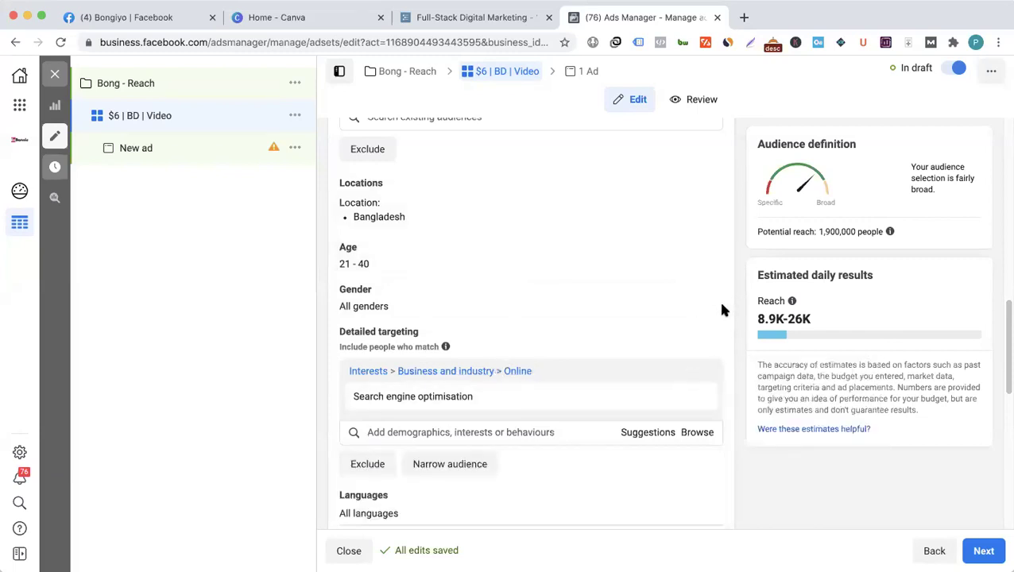
{"action": "scroll", "coordinate": [721, 310], "scroll_direction": "down", "scroll_amount": 1}
{"action": "scroll", "coordinate": [720, 317], "scroll_direction": "down", "scroll_amount": 1}
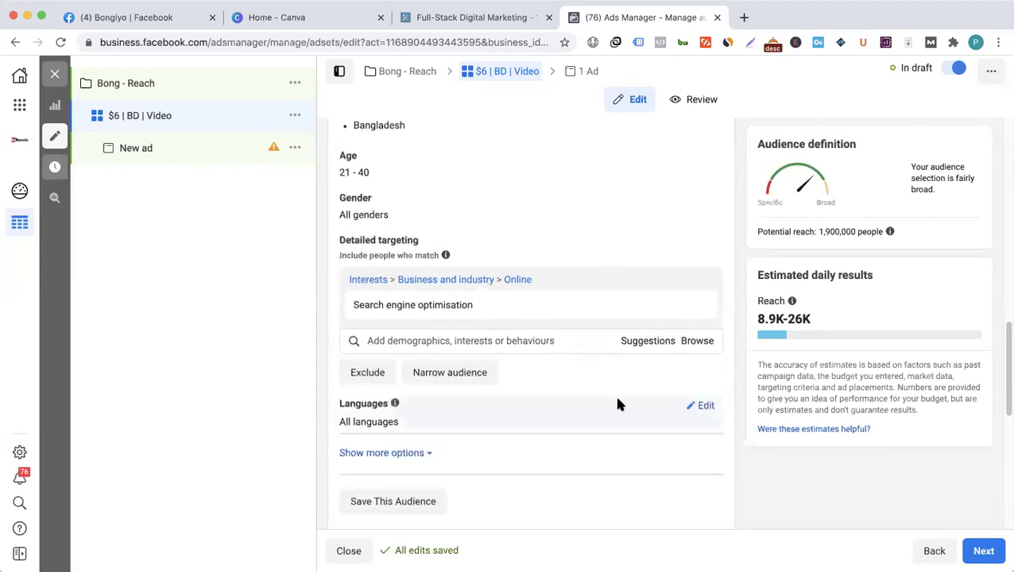
{"action": "left_click", "coordinate": [648, 342]}
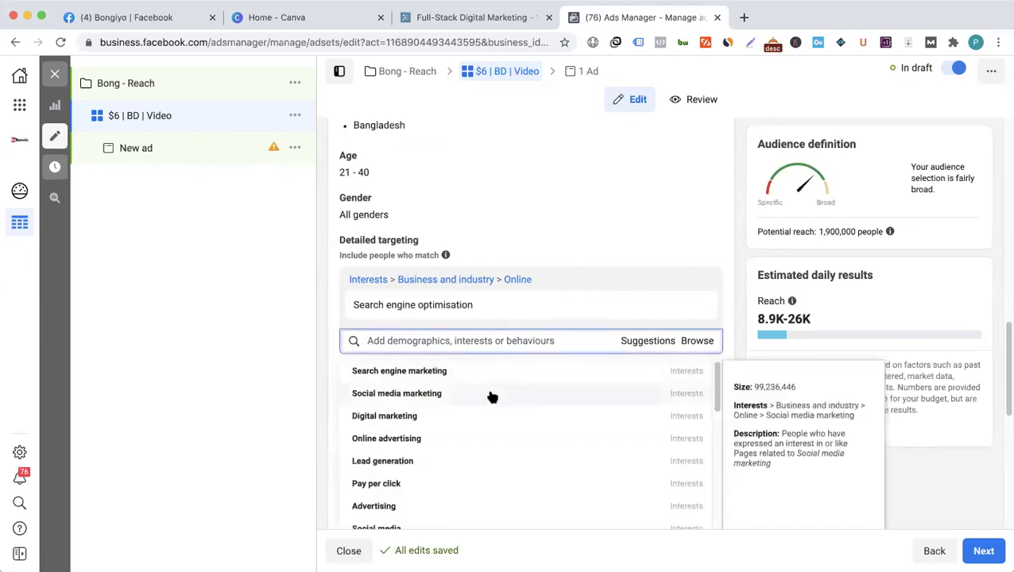
- Try the suggested interest Digital marketing in detailed targeting, check its audience details and remove it again
{"action": "left_click", "coordinate": [457, 416]}
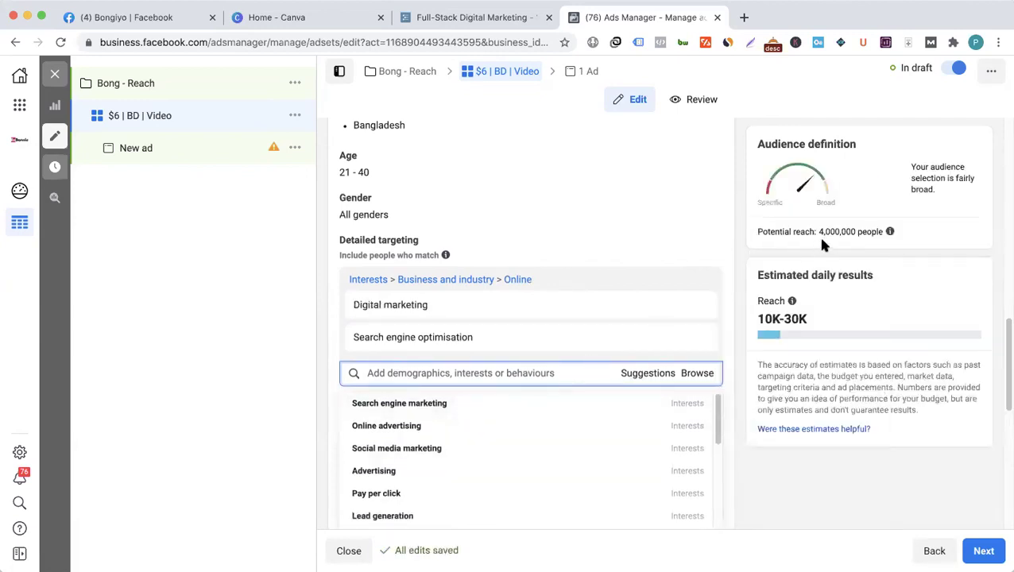
{"action": "mouse_move", "coordinate": [409, 312]}
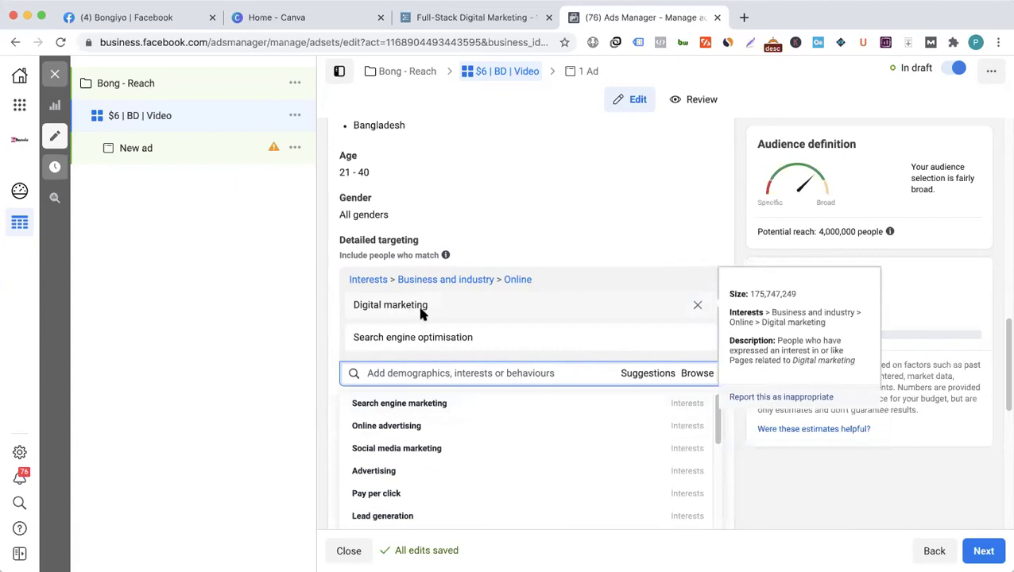
{"action": "left_click", "coordinate": [695, 304]}
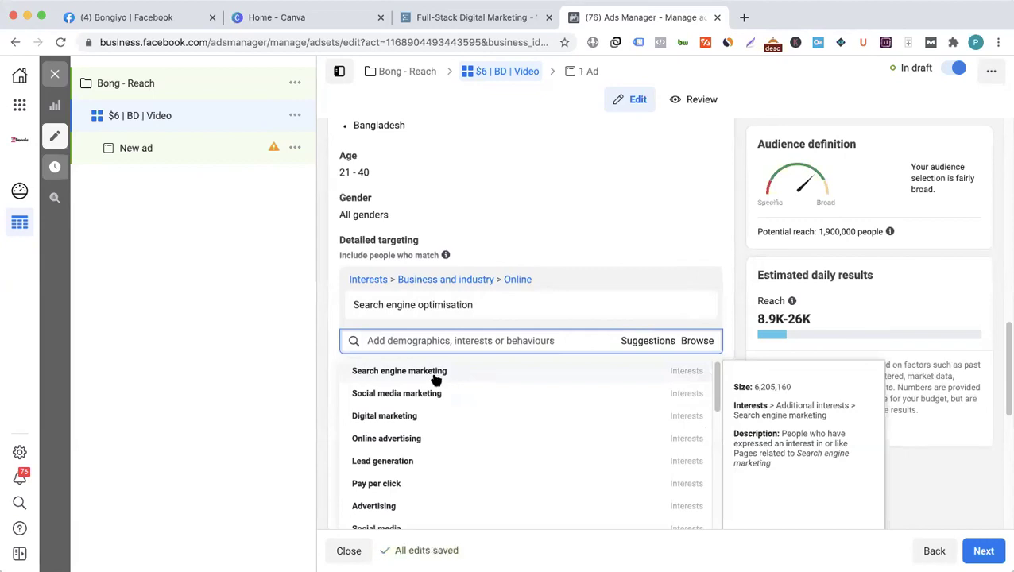
- Add the suggested interest Search engine marketing and compare its details with those of Search engine optimisation
{"action": "key", "text": "Return"}
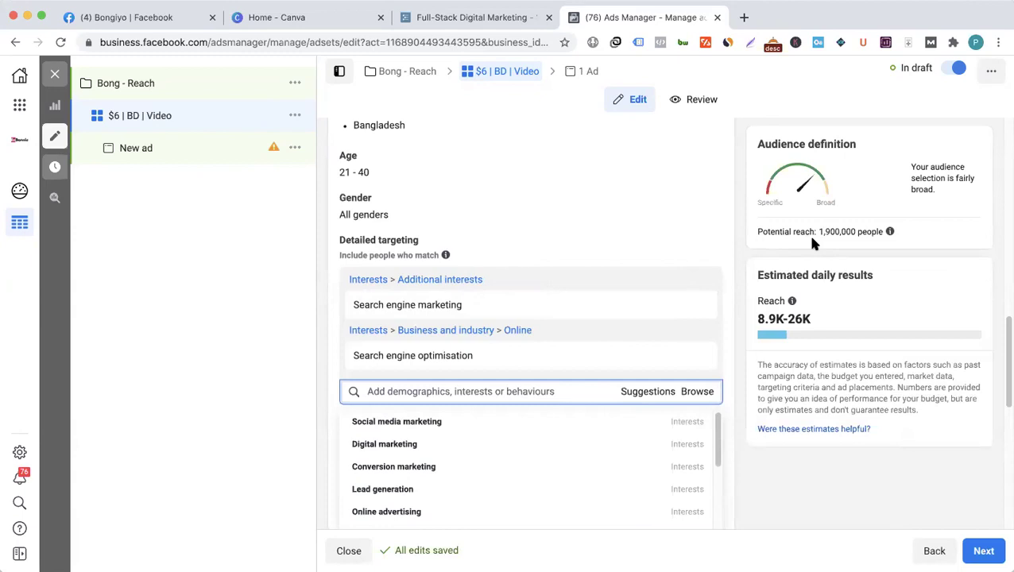
{"action": "mouse_move", "coordinate": [510, 307]}
{"action": "mouse_move", "coordinate": [420, 368]}
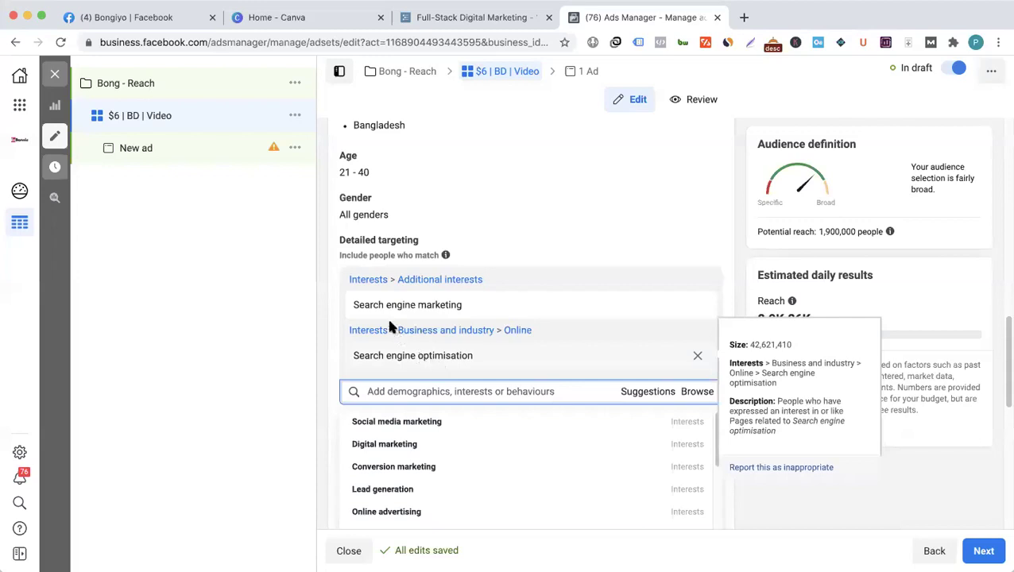
{"action": "mouse_move", "coordinate": [397, 312]}
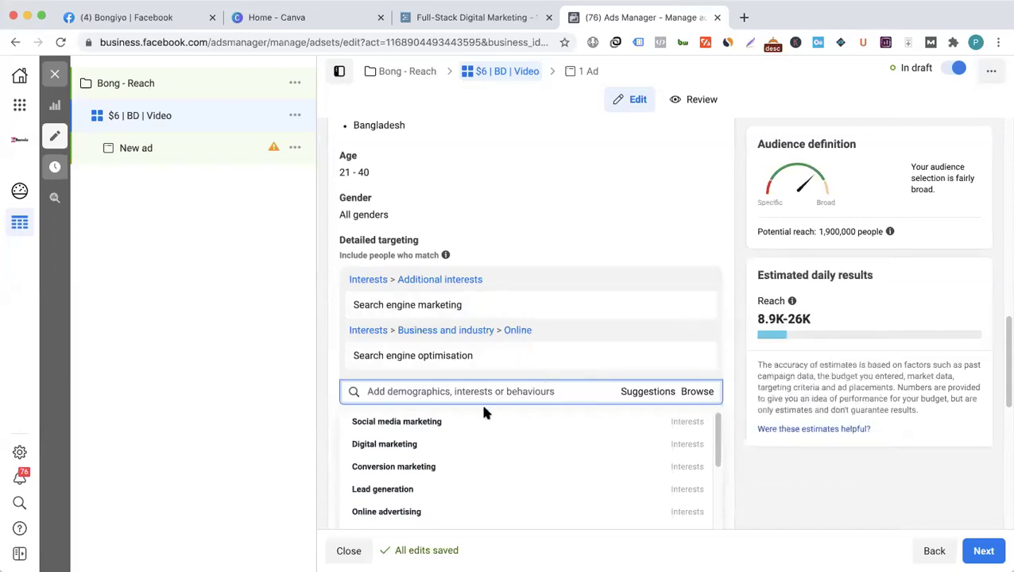
- Add the suggested interests Social media marketing and Digital marketing to detailed targeting
{"action": "scroll", "coordinate": [358, 430], "scroll_direction": "down", "scroll_amount": 1}
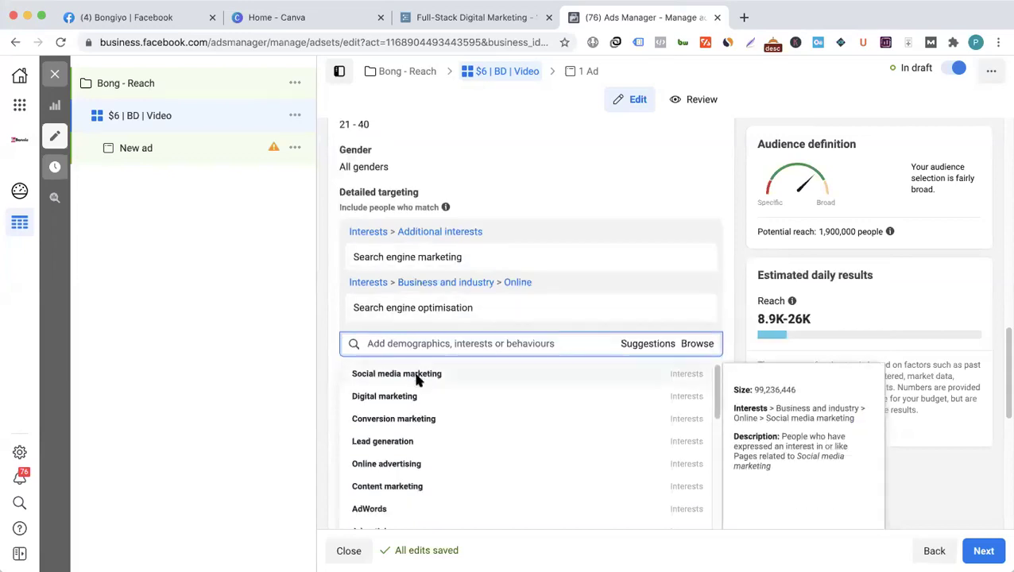
{"action": "left_click", "coordinate": [398, 373]}
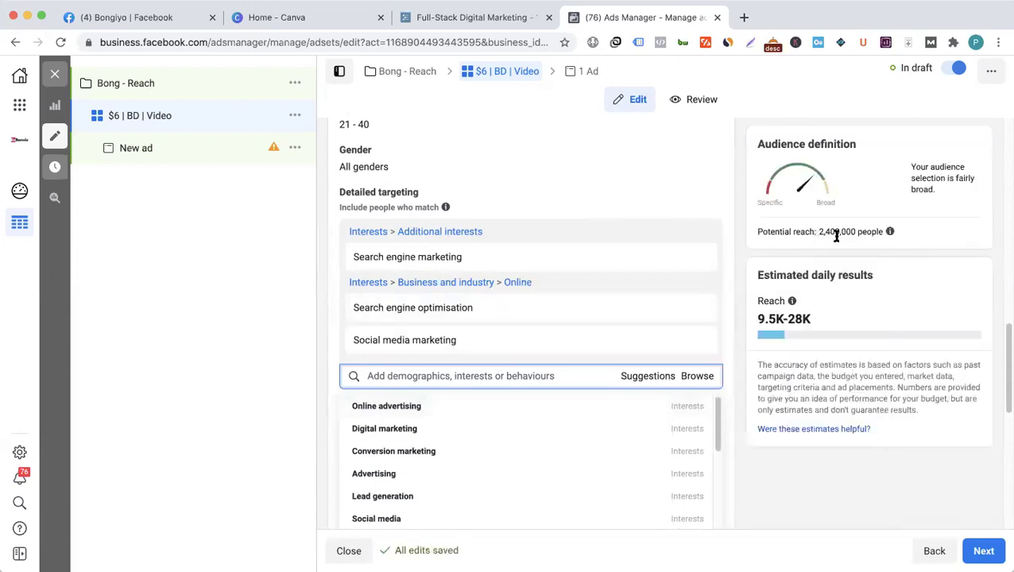
{"action": "mouse_move", "coordinate": [444, 433]}
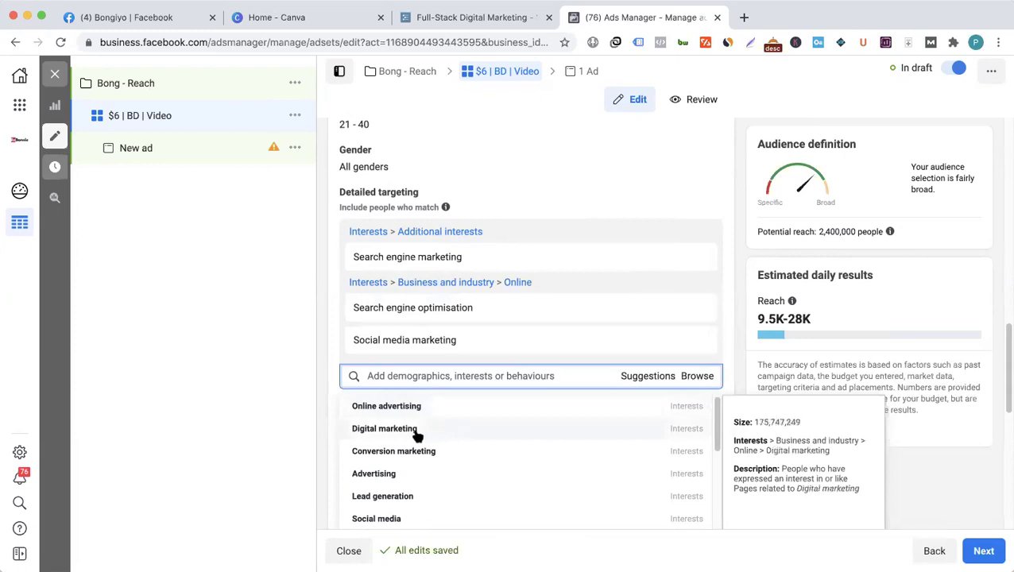
{"action": "left_click", "coordinate": [404, 437]}
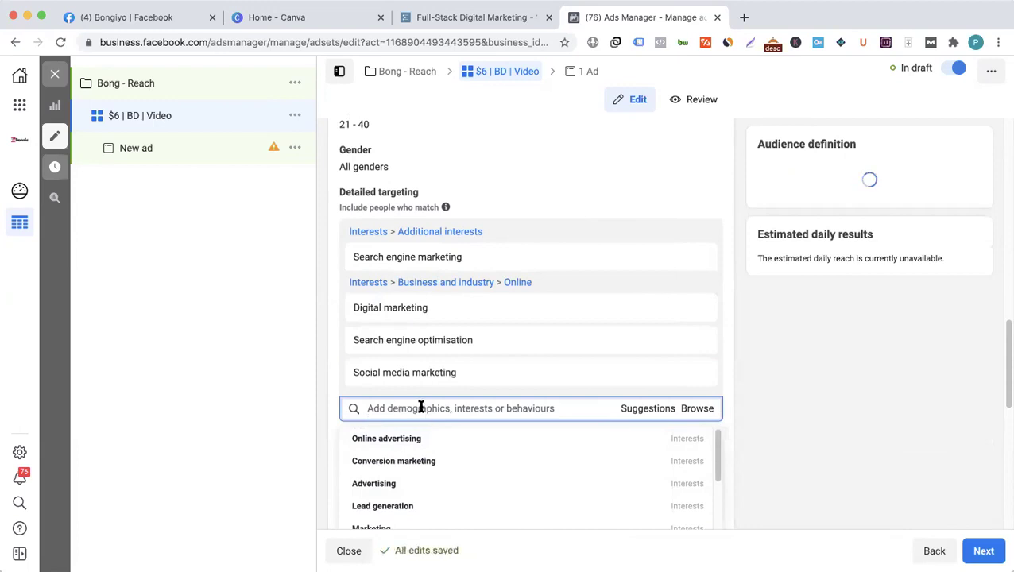
- Search detailed targeting for Domain and look through the matching interests
{"action": "key", "text": "Escape"}
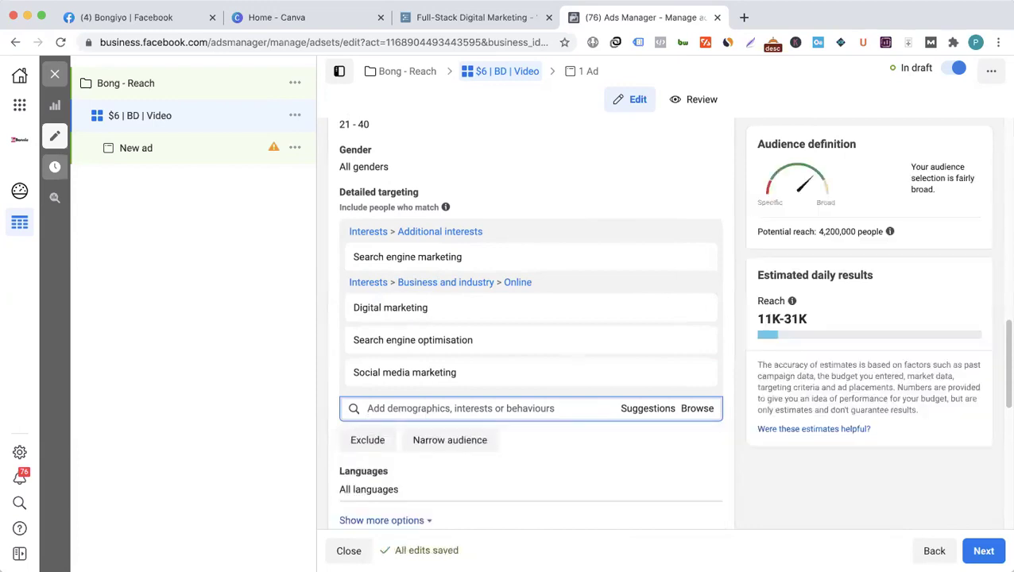
{"action": "type", "text": "Domain"}
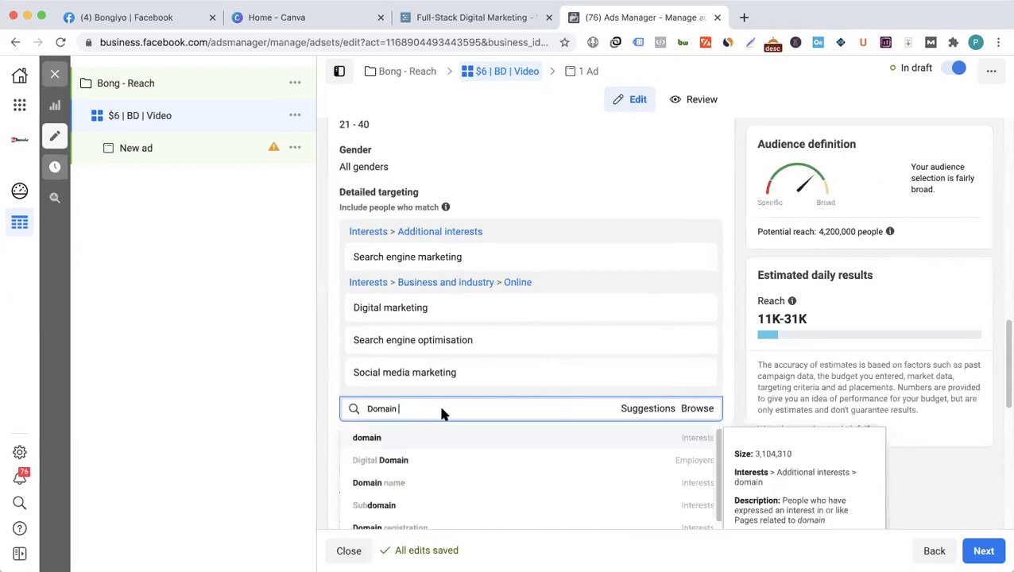
{"action": "scroll", "coordinate": [438, 402], "scroll_direction": "down", "scroll_amount": 1}
{"action": "scroll", "coordinate": [444, 413], "scroll_direction": "up", "scroll_amount": 1}
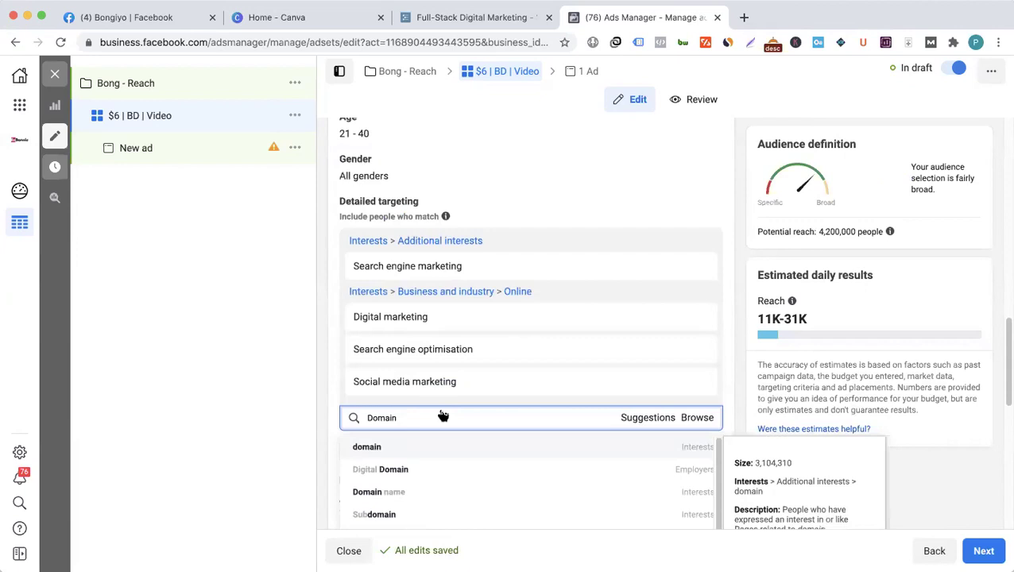
{"action": "scroll", "coordinate": [444, 415], "scroll_direction": "down", "scroll_amount": 2}
{"action": "scroll", "coordinate": [442, 414], "scroll_direction": "down", "scroll_amount": 1}
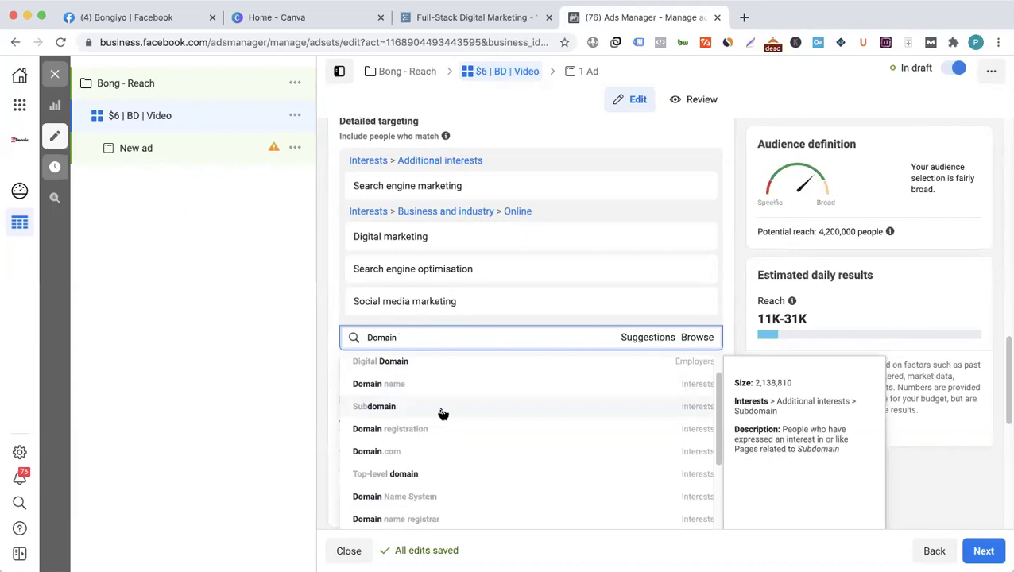
- Search for GoDaddy and Namecheap in detailed targeting and add both as interests
{"action": "double_click", "coordinate": [412, 337]}
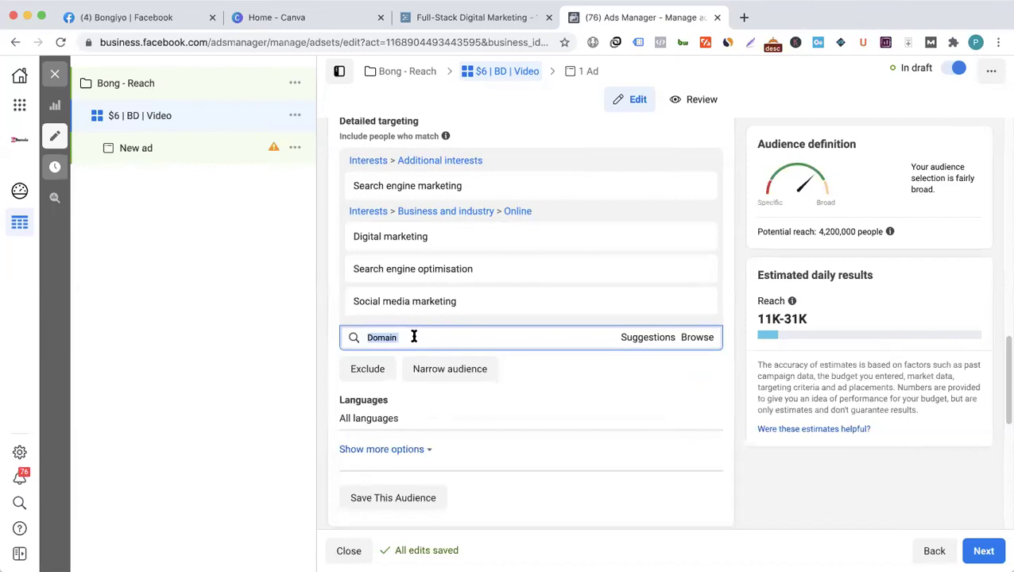
{"action": "type", "text": "Go"}
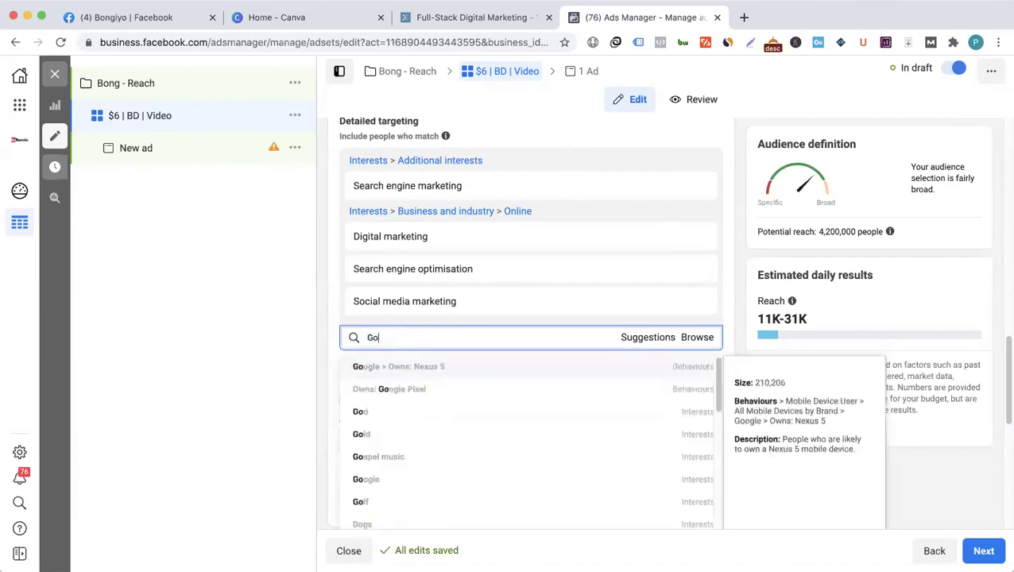
{"action": "type", "text": "od"}
{"action": "key", "text": "BackSpace"}
{"action": "type", "text": "addy"}
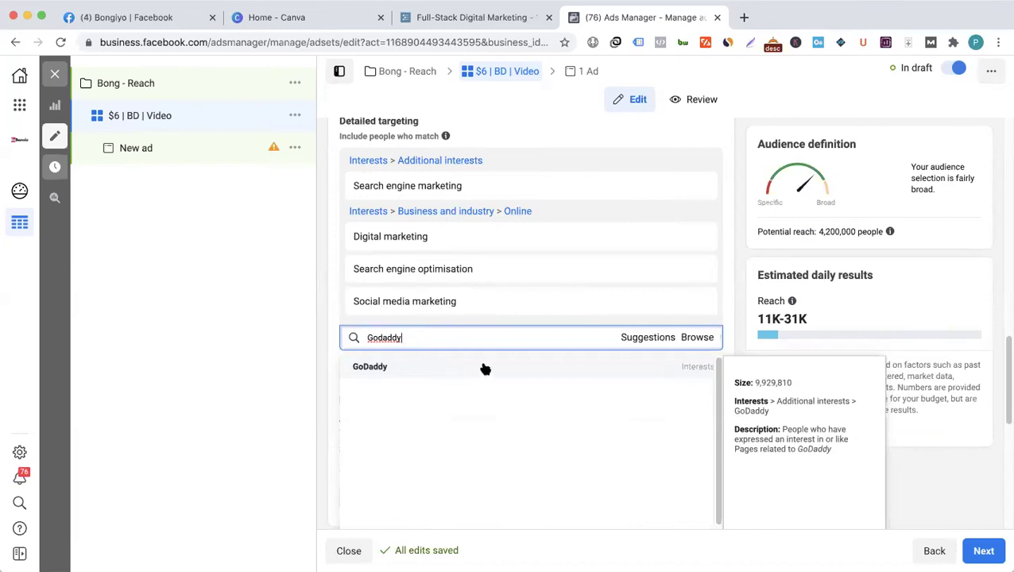
{"action": "left_click", "coordinate": [370, 366]}
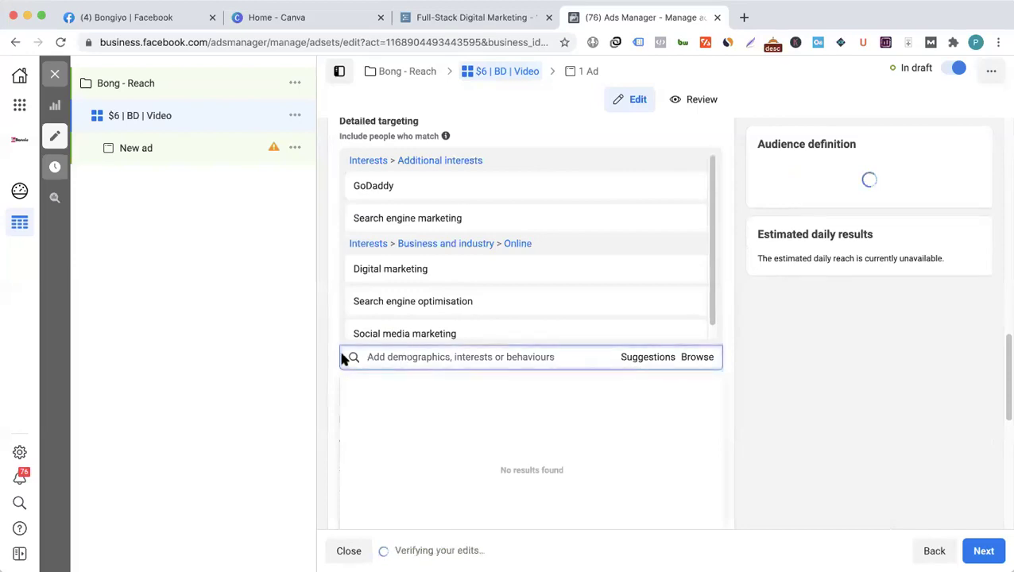
{"action": "scroll", "coordinate": [334, 345], "scroll_direction": "down", "scroll_amount": 1}
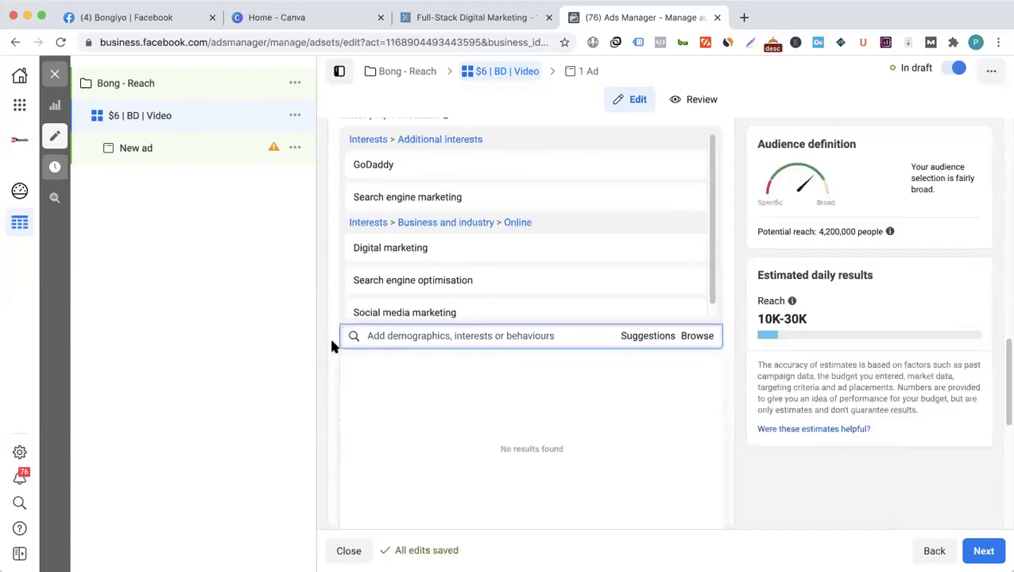
{"action": "type", "text": "Namecheap"}
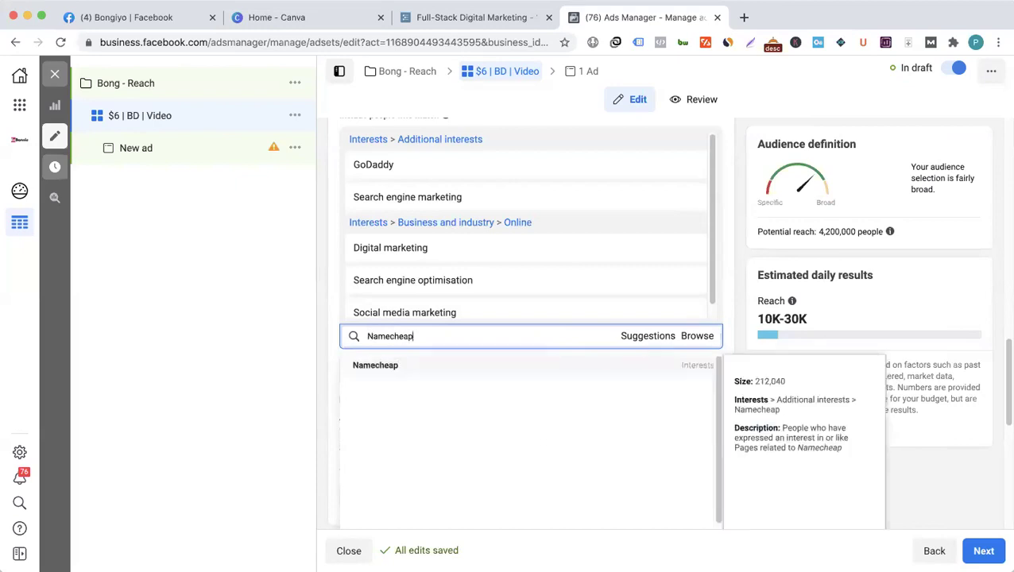
{"action": "key", "text": "Return"}
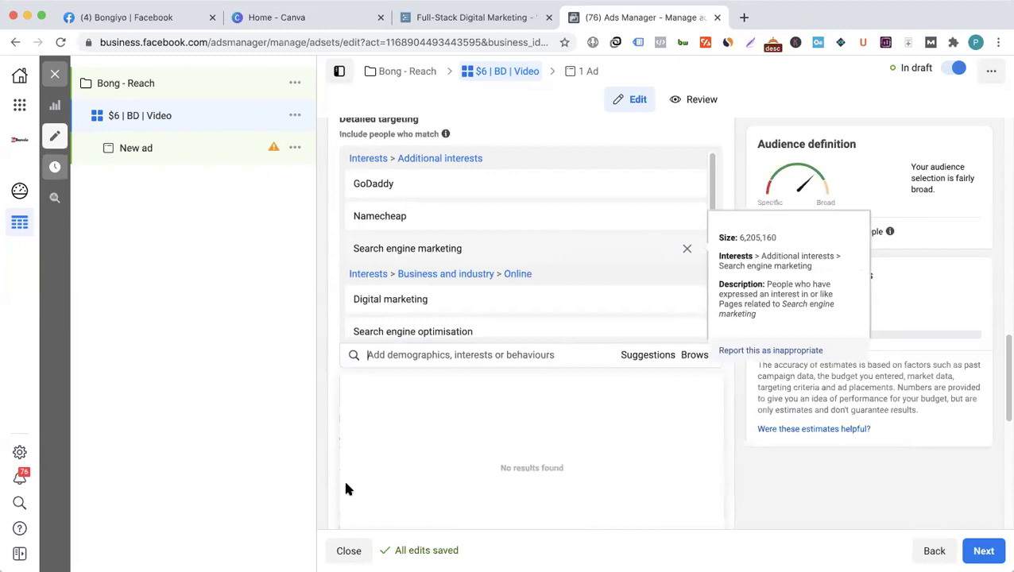
- Check the audience details of the GoDaddy and Namecheap interests and remove both from detailed targeting
{"action": "scroll", "coordinate": [328, 366], "scroll_direction": "up", "scroll_amount": 1}
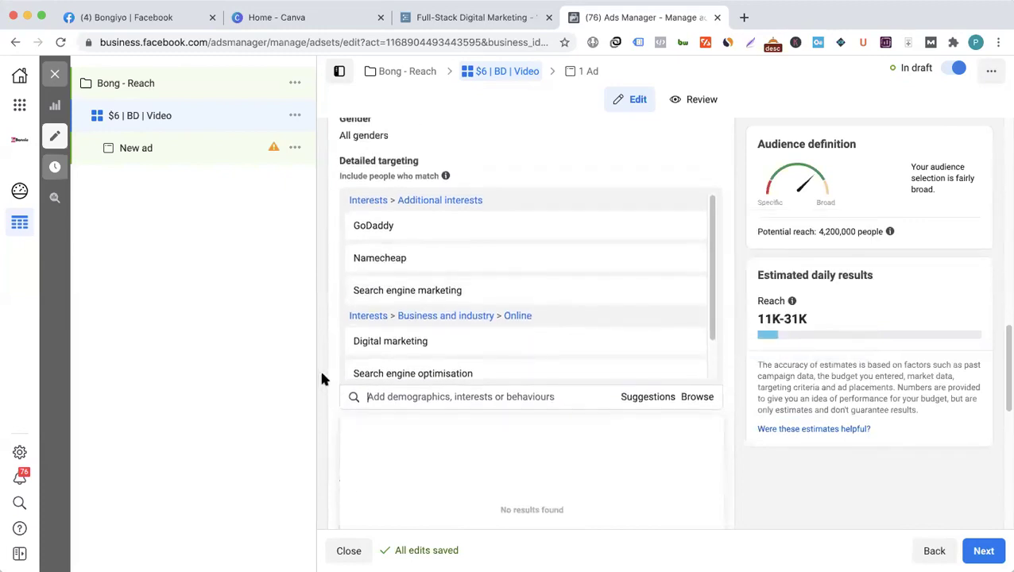
{"action": "mouse_move", "coordinate": [518, 294]}
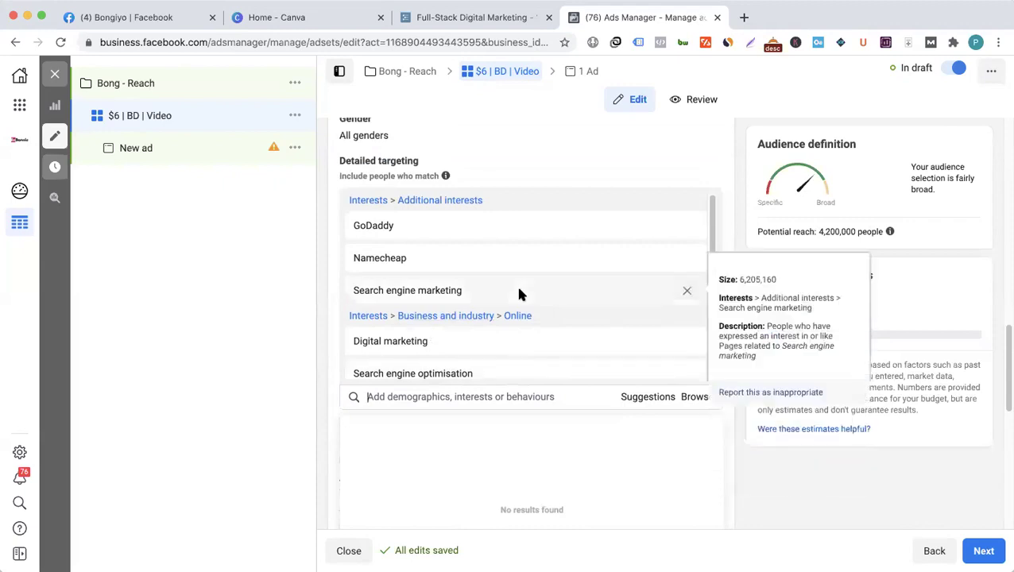
{"action": "scroll", "coordinate": [518, 294], "scroll_direction": "down", "scroll_amount": 1}
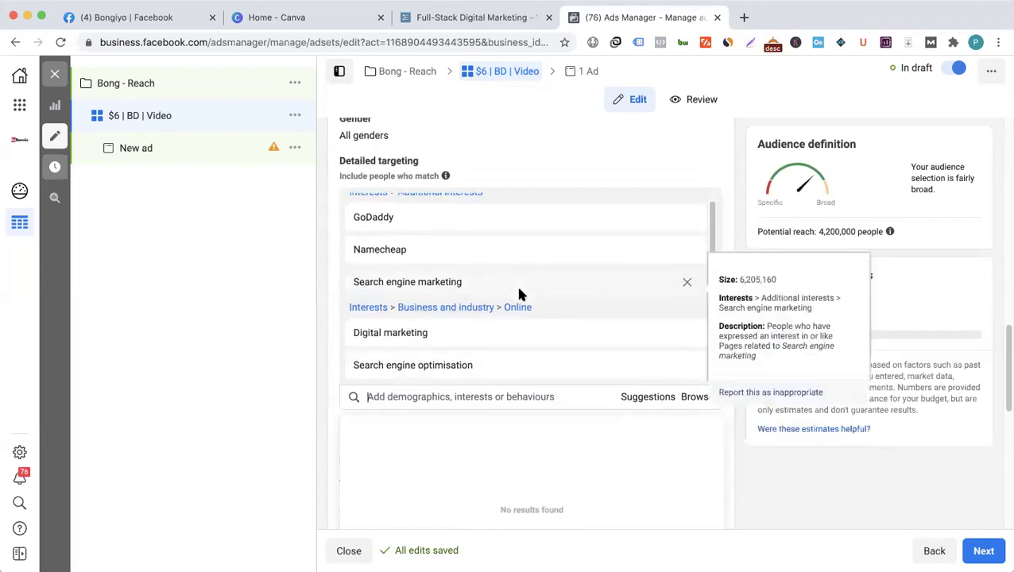
{"action": "scroll", "coordinate": [518, 294], "scroll_direction": "up", "scroll_amount": 1}
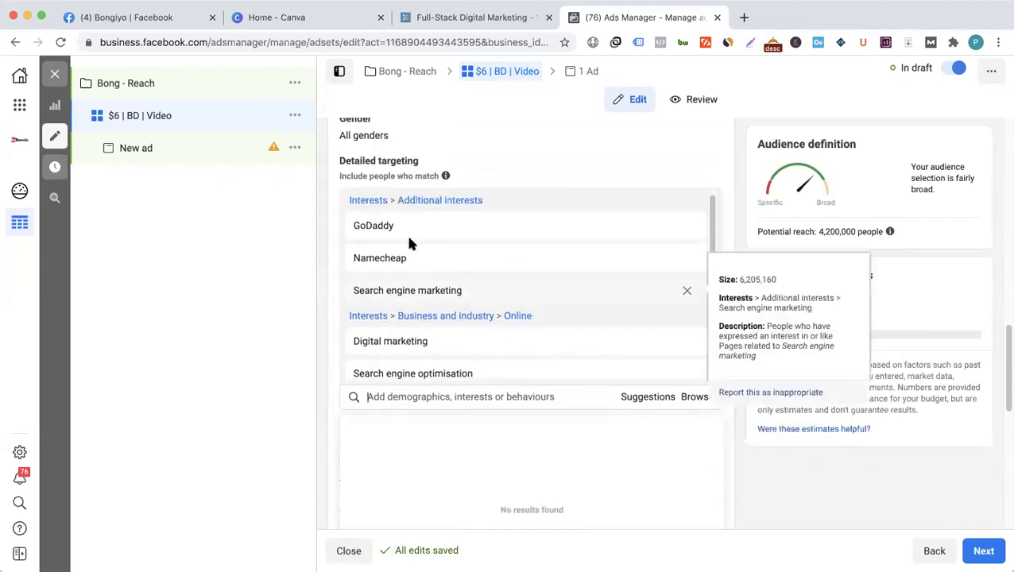
{"action": "mouse_move", "coordinate": [397, 228]}
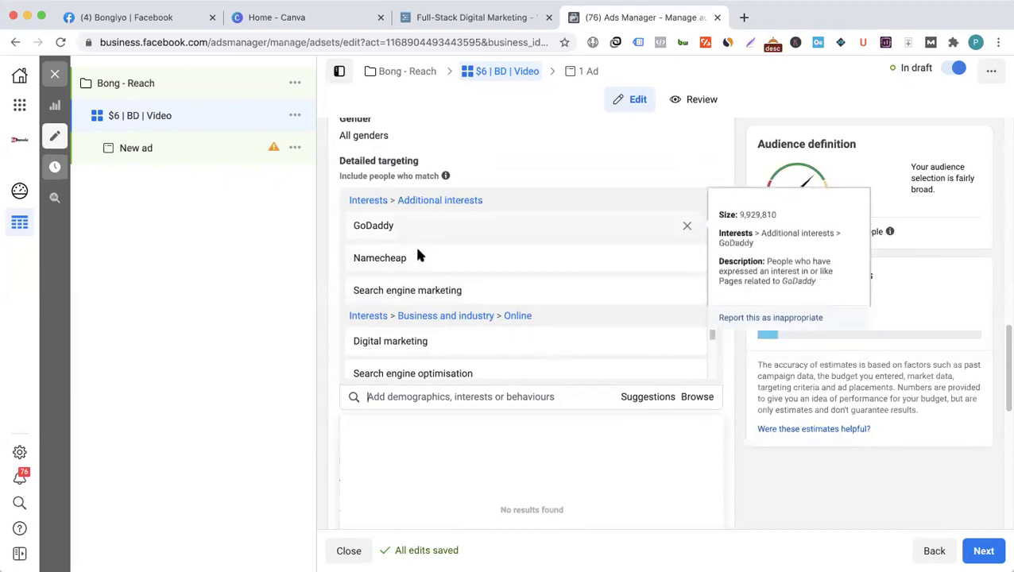
{"action": "mouse_move", "coordinate": [421, 256]}
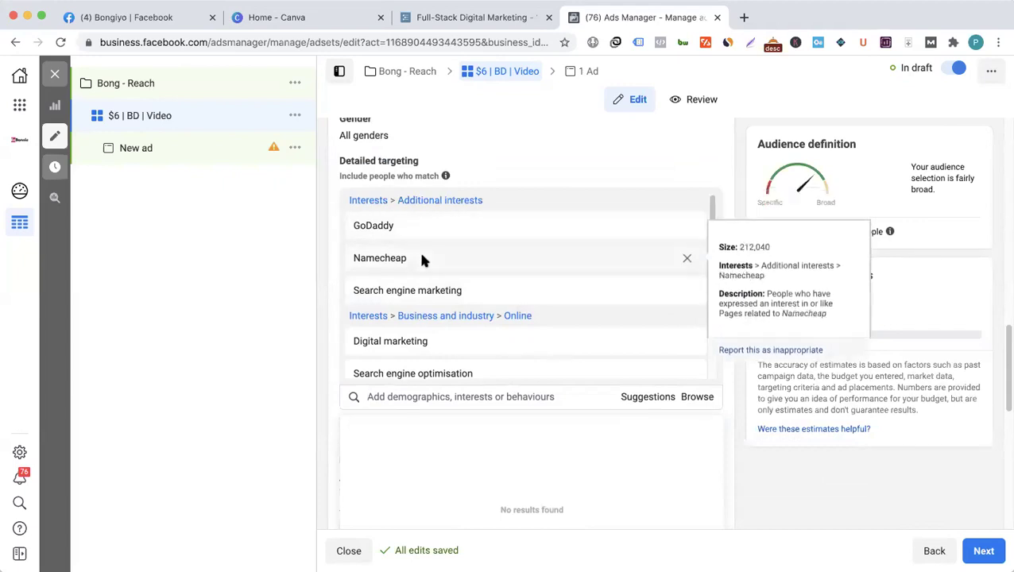
{"action": "left_click", "coordinate": [688, 229]}
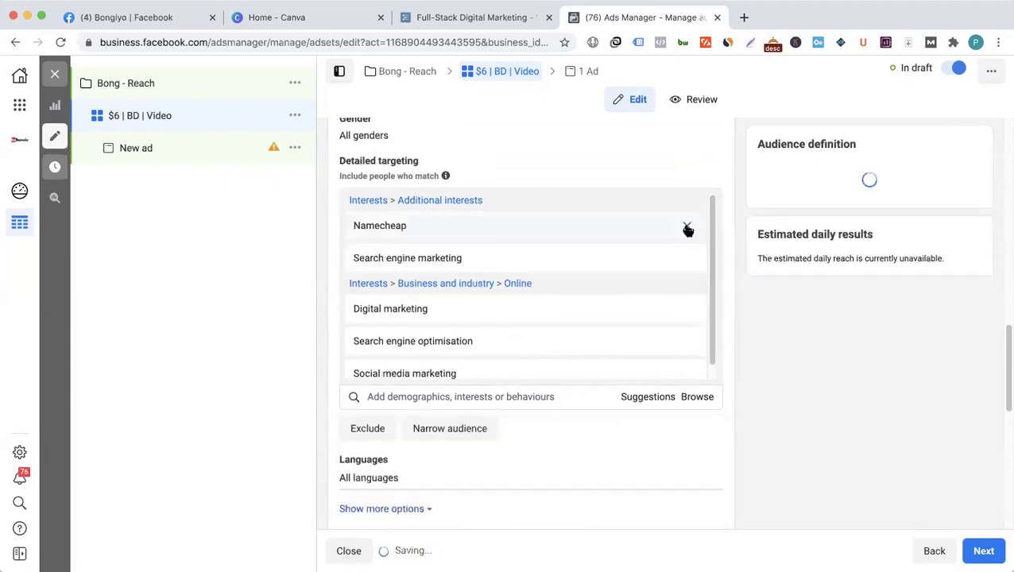
{"action": "left_click", "coordinate": [688, 229]}
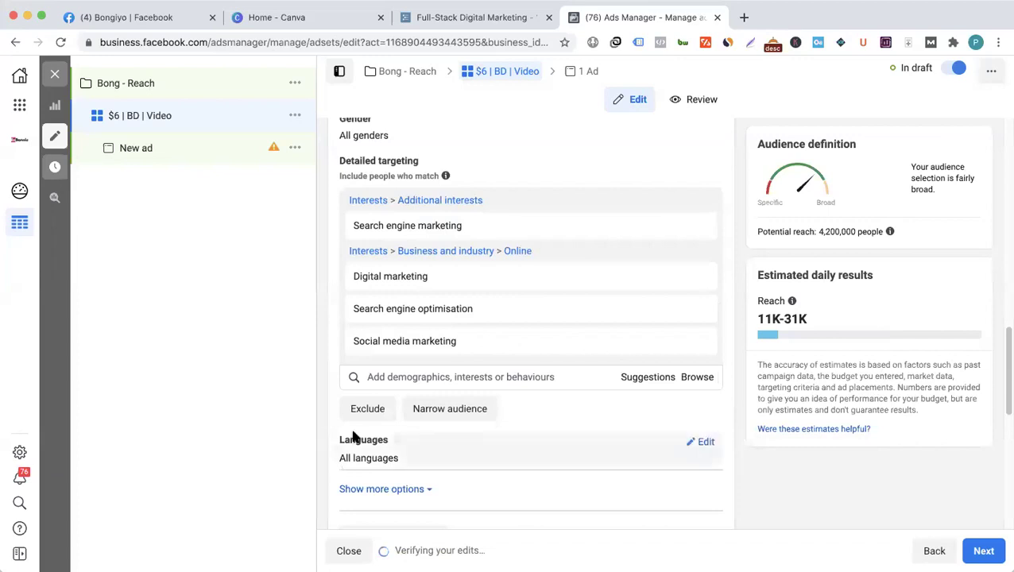
- Try narrowing the audience to people who must also match the interest GoDaddy, check its details and remove the narrowing condition
{"action": "scroll", "coordinate": [398, 397], "scroll_direction": "down", "scroll_amount": 1}
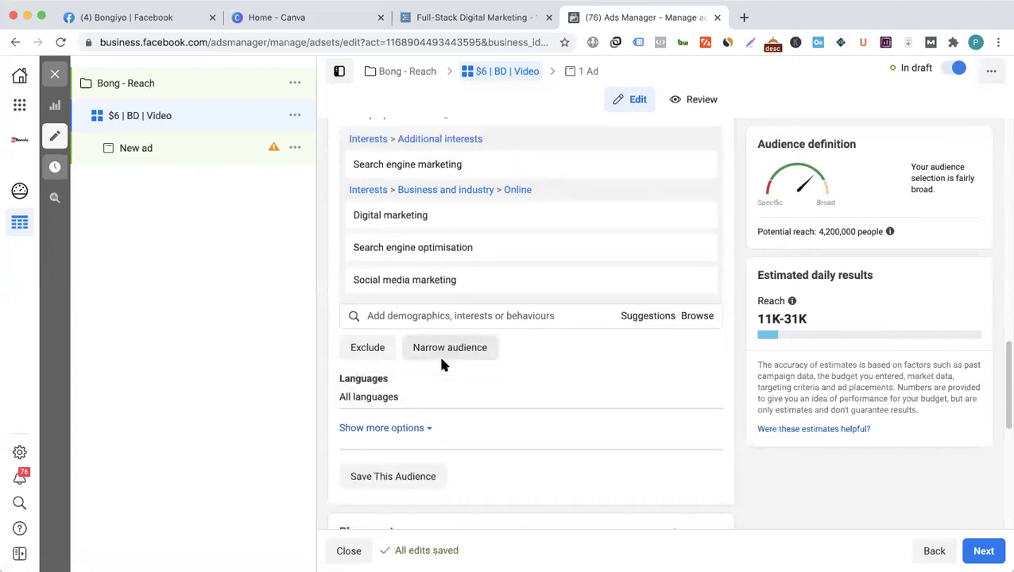
{"action": "left_click", "coordinate": [438, 354]}
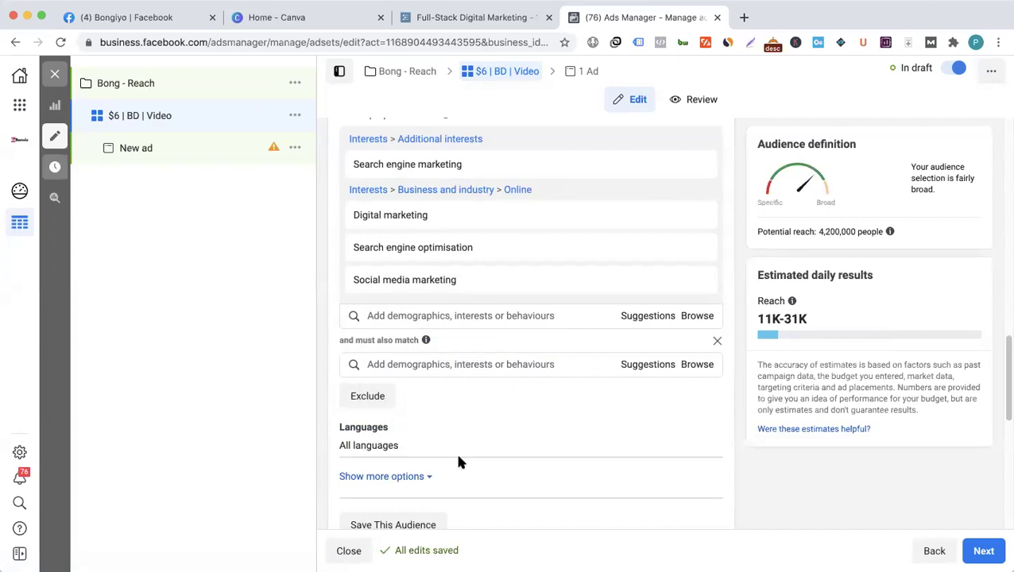
{"action": "scroll", "coordinate": [458, 461], "scroll_direction": "up", "scroll_amount": 1}
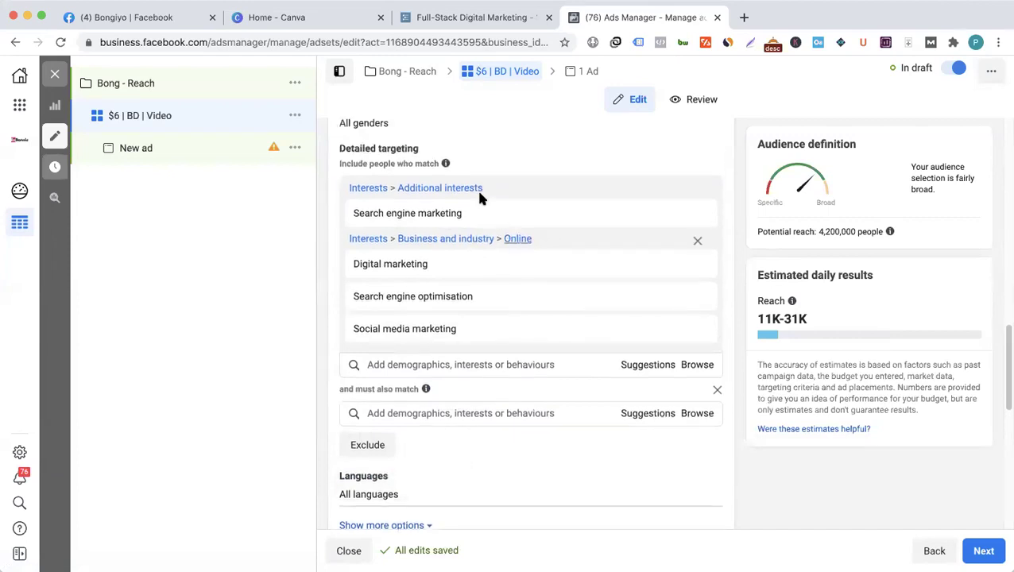
{"action": "left_click", "coordinate": [399, 415]}
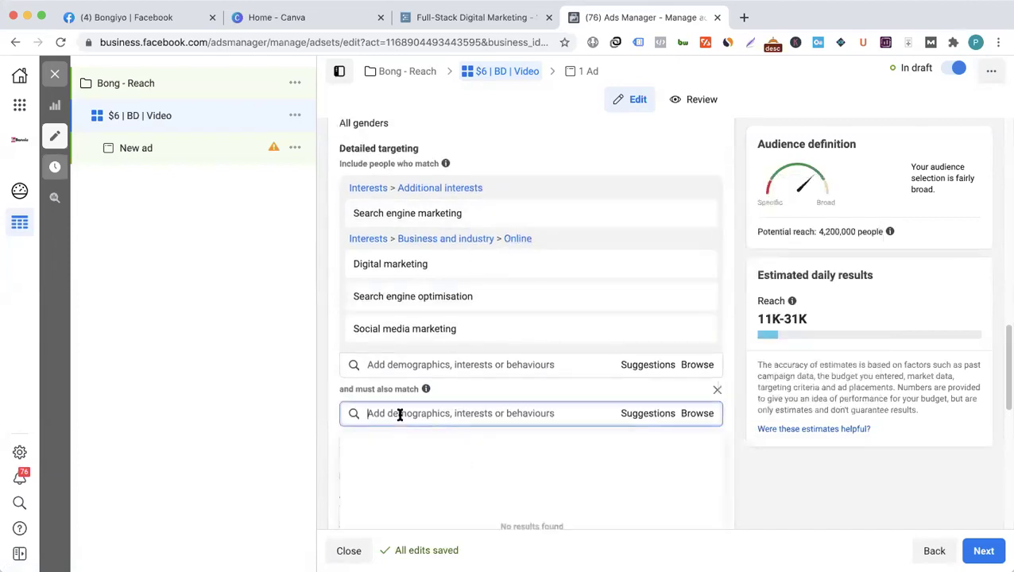
{"action": "type", "text": "godaddy"}
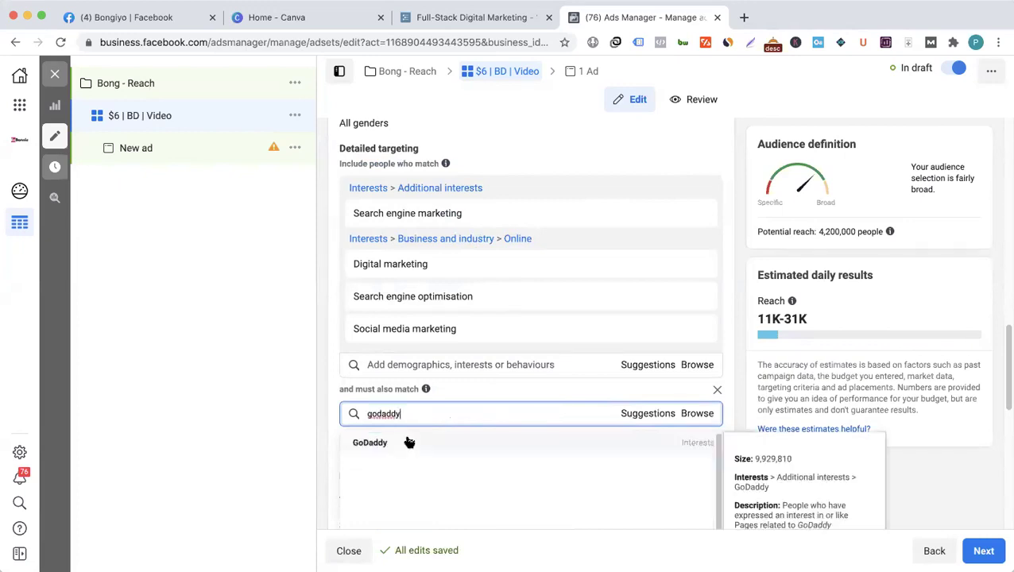
{"action": "left_click", "coordinate": [389, 441]}
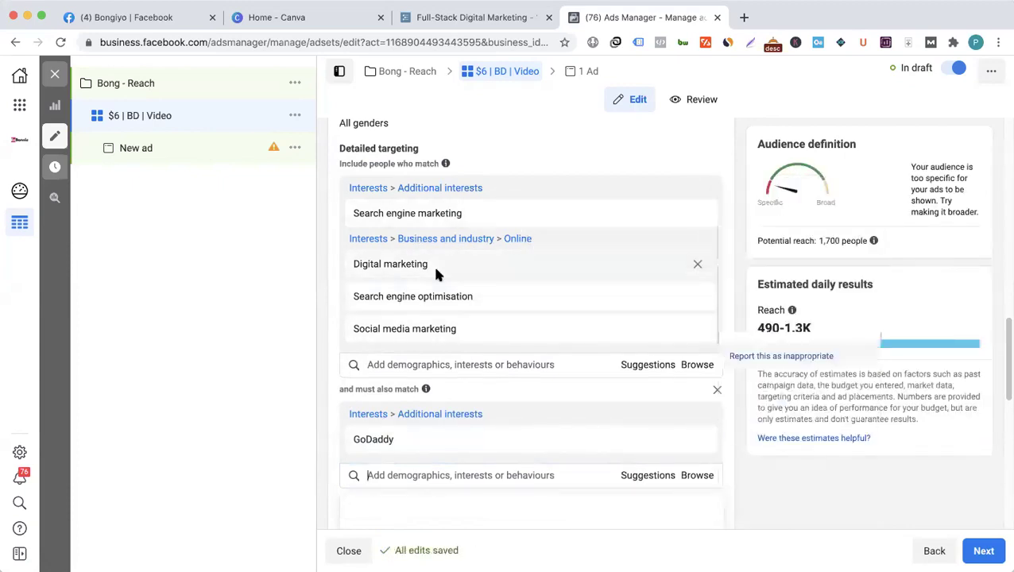
{"action": "mouse_move", "coordinate": [394, 449]}
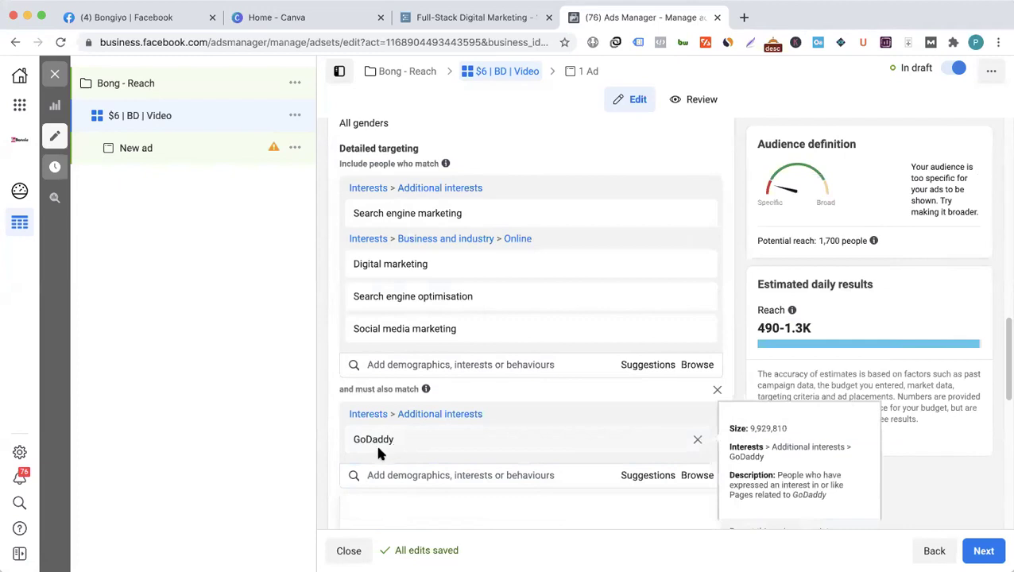
{"action": "scroll", "coordinate": [460, 434], "scroll_direction": "down", "scroll_amount": 1}
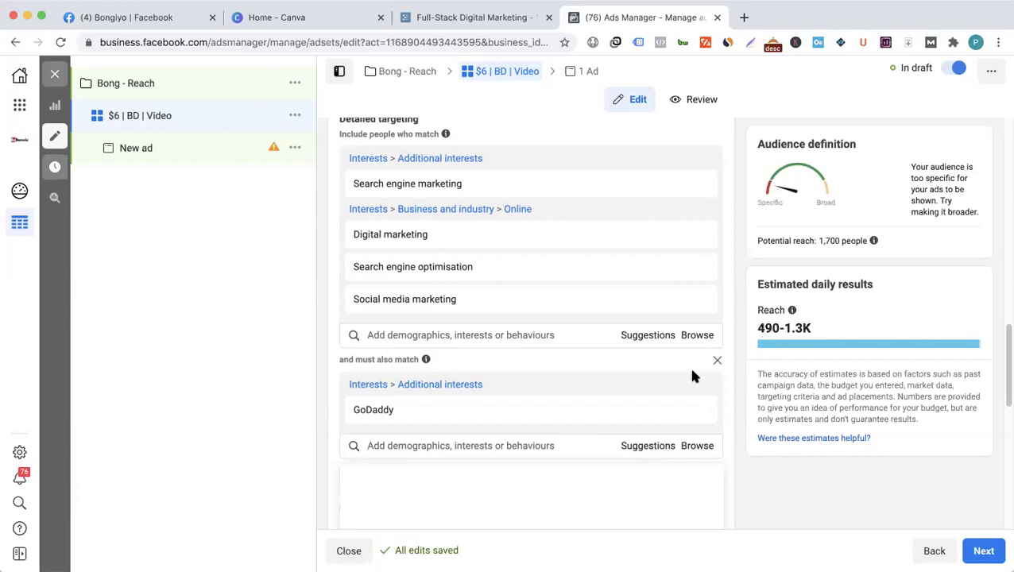
{"action": "left_click", "coordinate": [717, 361]}
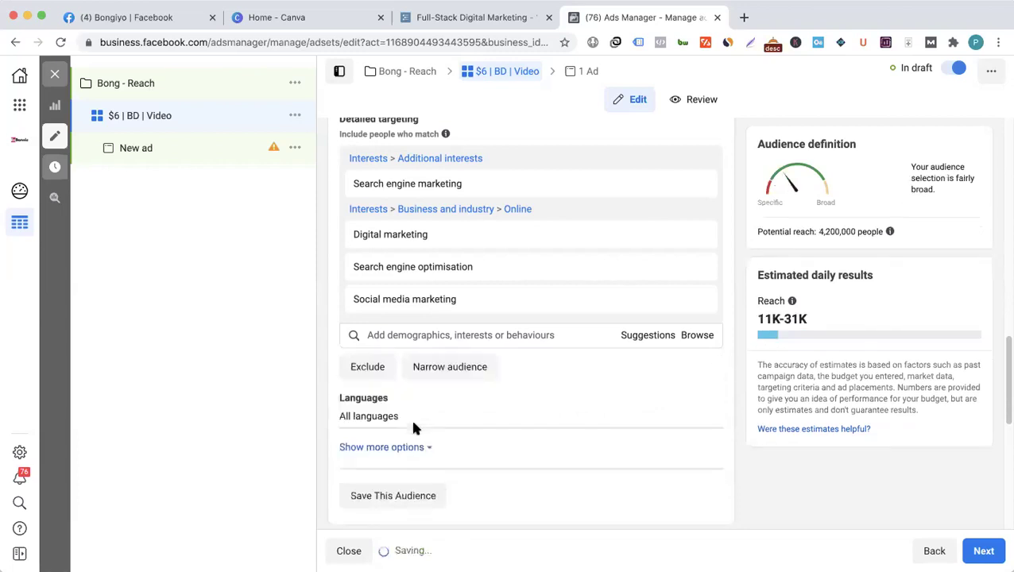
- Expand the additional audience options and review the ad set's schedule, location, age, gender and interest targeting
{"action": "mouse_move", "coordinate": [557, 267]}
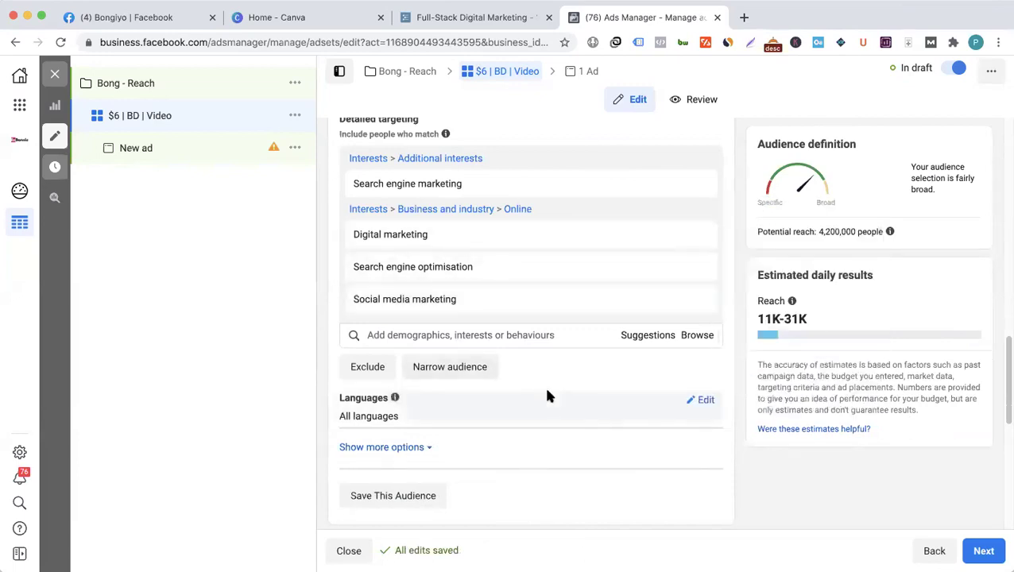
{"action": "scroll", "coordinate": [546, 395], "scroll_direction": "up", "scroll_amount": 3}
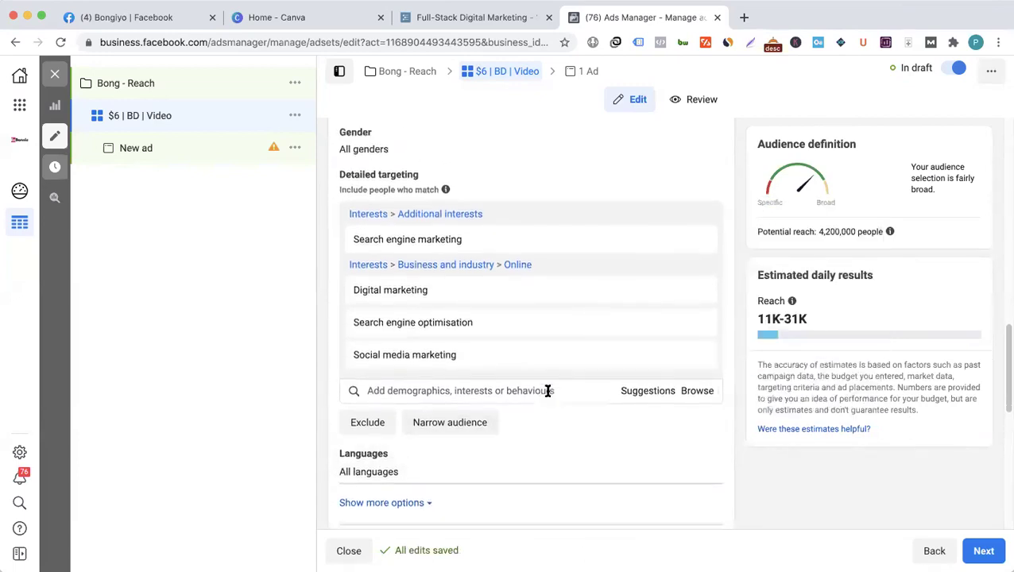
{"action": "scroll", "coordinate": [547, 390], "scroll_direction": "down", "scroll_amount": 5}
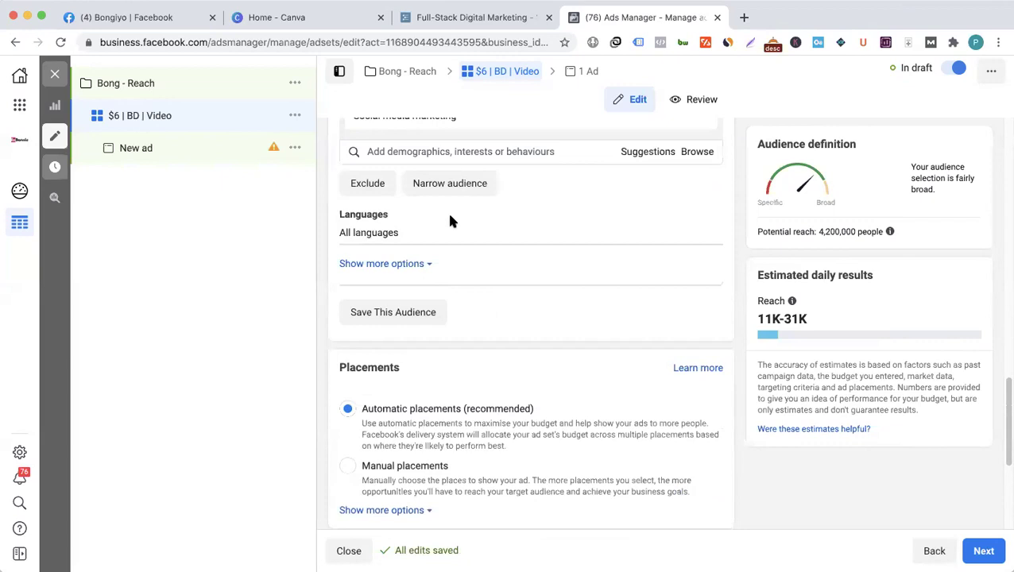
{"action": "left_click", "coordinate": [409, 264]}
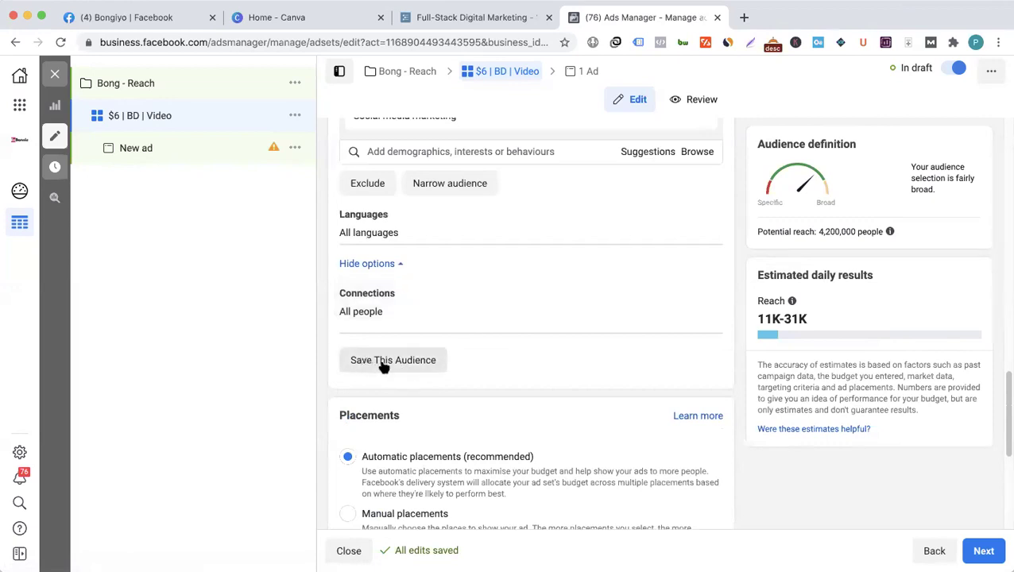
{"action": "scroll", "coordinate": [380, 356], "scroll_direction": "up", "scroll_amount": 5}
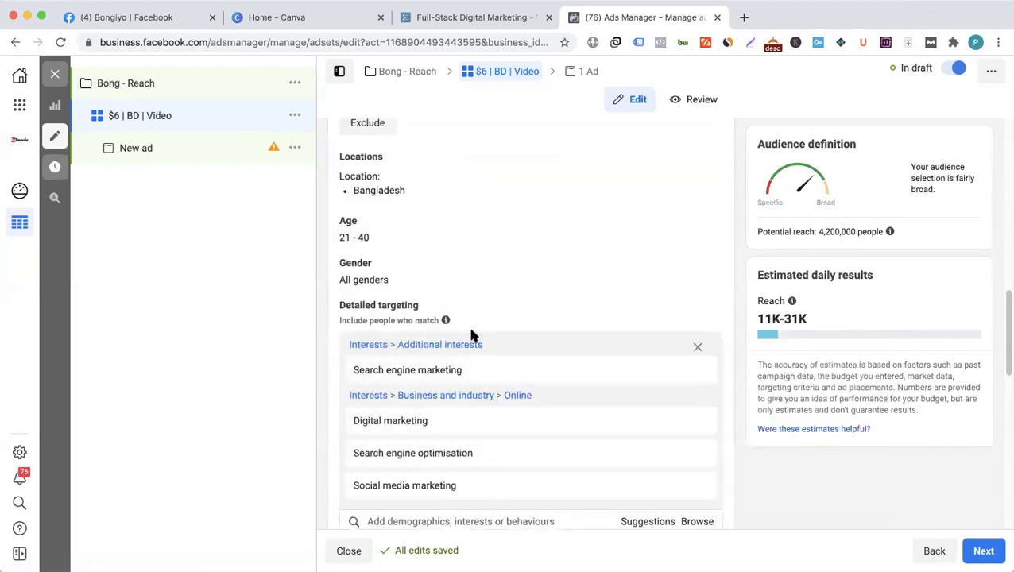
{"action": "scroll", "coordinate": [469, 330], "scroll_direction": "up", "scroll_amount": 2}
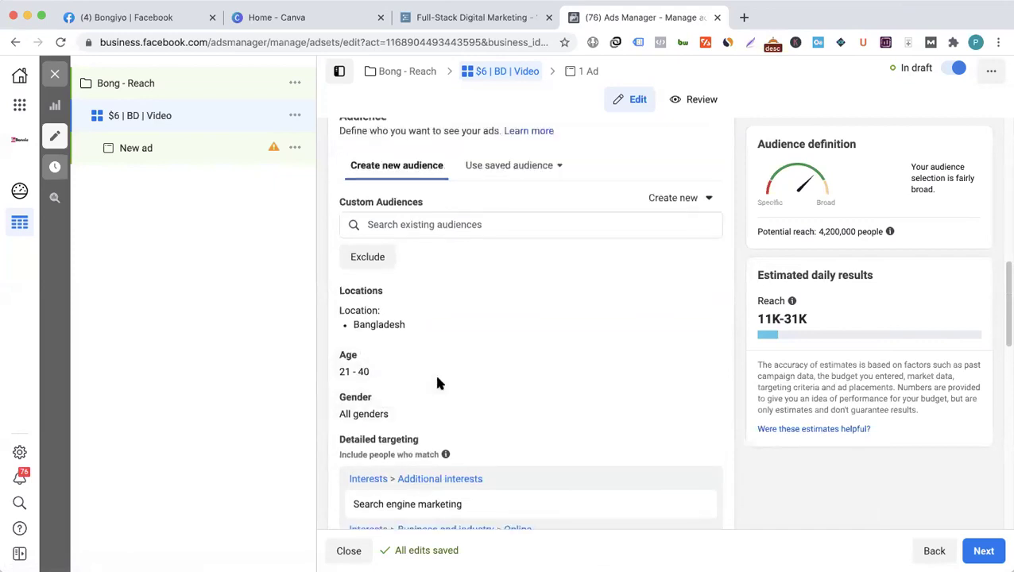
{"action": "scroll", "coordinate": [437, 384], "scroll_direction": "up", "scroll_amount": 2}
{"action": "scroll", "coordinate": [465, 349], "scroll_direction": "up", "scroll_amount": 2}
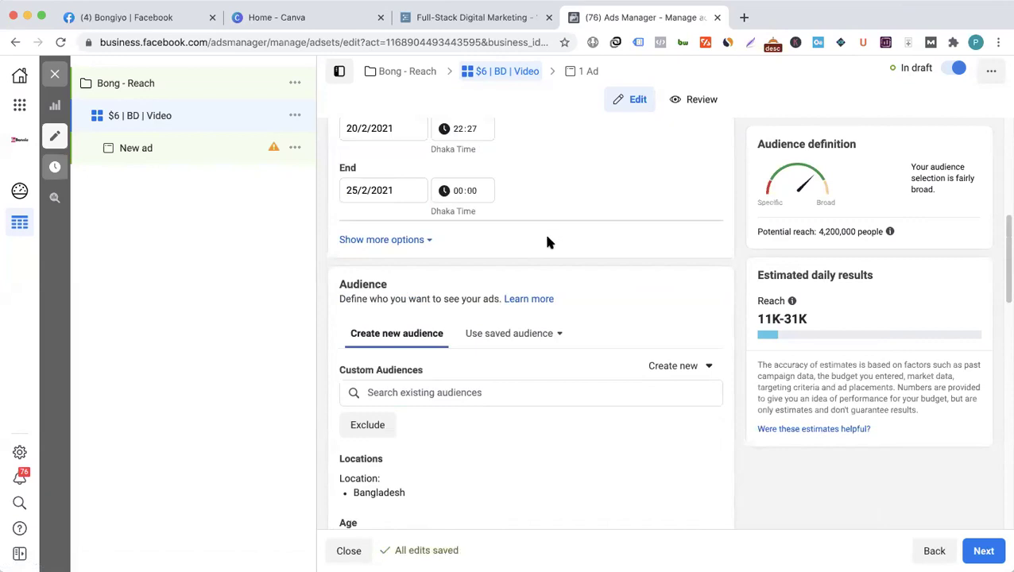
{"action": "scroll", "coordinate": [522, 273], "scroll_direction": "down", "scroll_amount": 5}
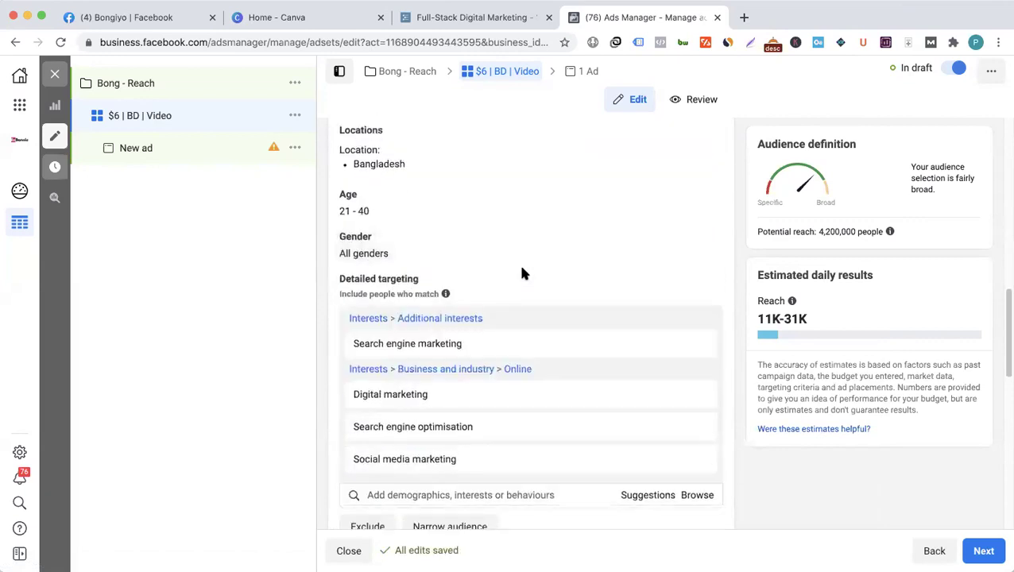
{"action": "scroll", "coordinate": [521, 271], "scroll_direction": "down", "scroll_amount": 1}
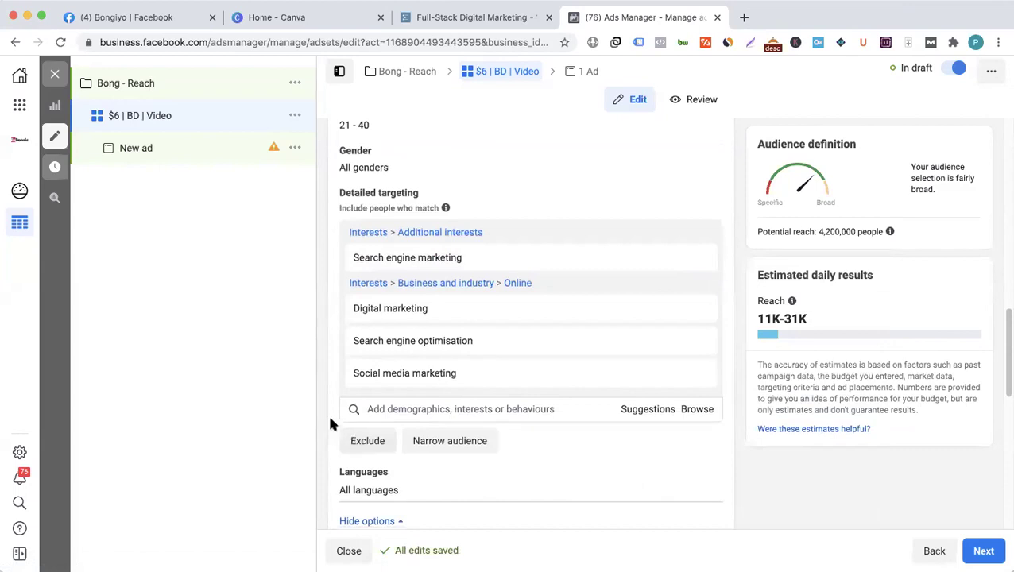
{"action": "scroll", "coordinate": [332, 425], "scroll_direction": "down", "scroll_amount": 1}
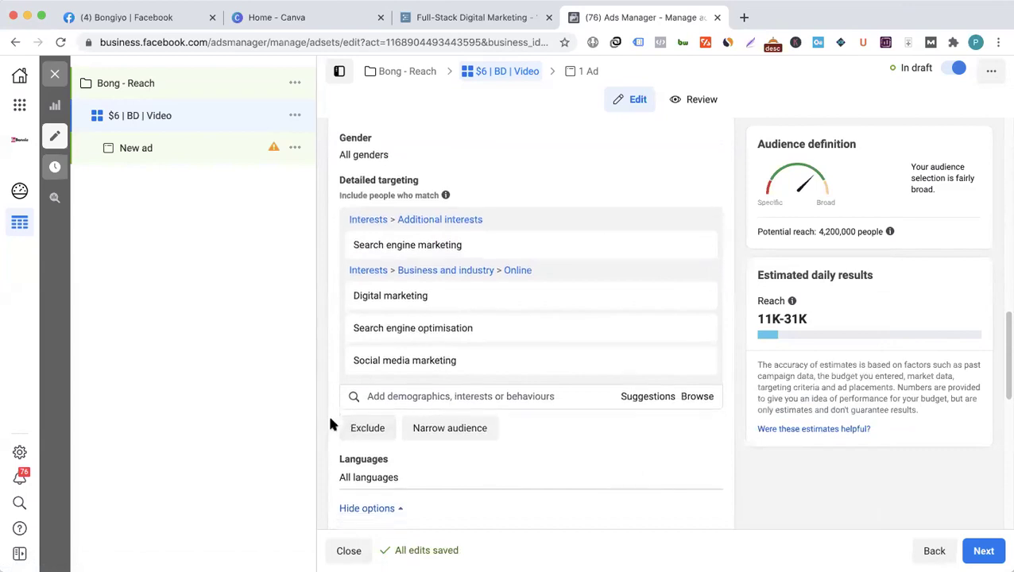
- Open a new browser tab and start entering a web address beginning with "tr"
{"action": "left_click", "coordinate": [744, 16]}
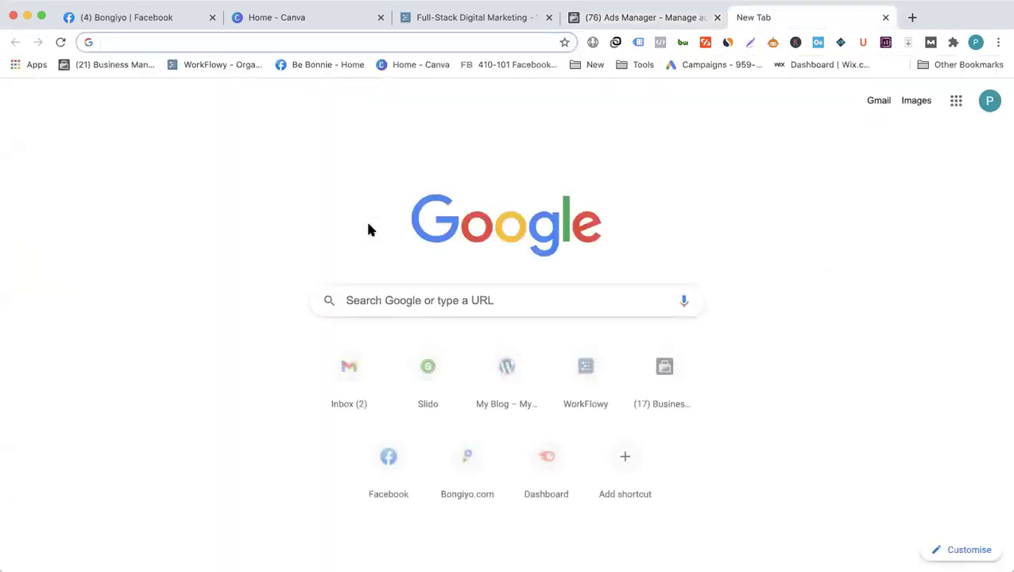
{"action": "type", "text": "tr"}
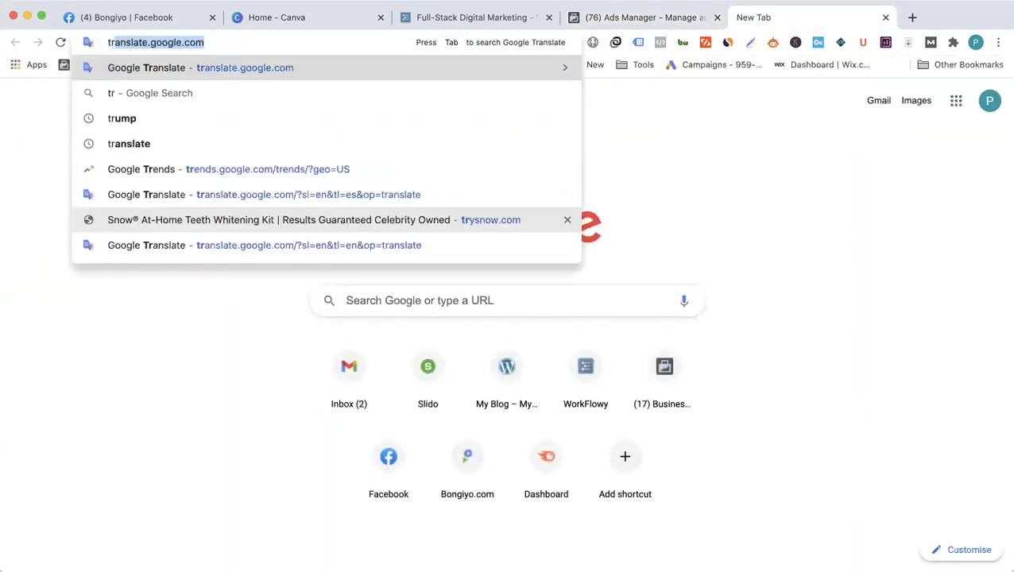
- Open Google Translate and enter OR and AND as separate source lines, with two blank lines between them and one above OR
{"action": "key", "text": "Return"}
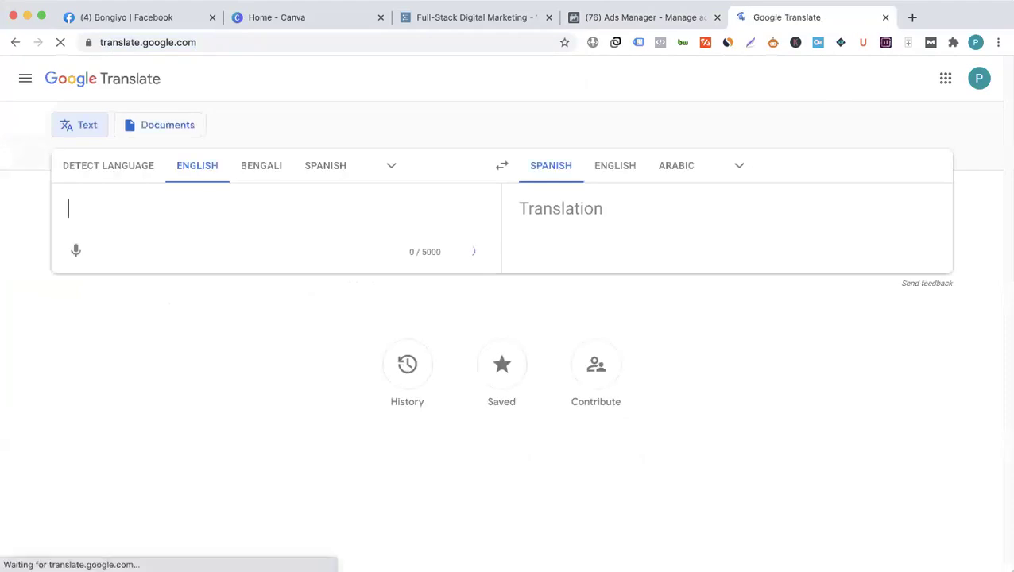
{"action": "type", "text": "OR"}
{"action": "key", "text": "Return"}
{"action": "key", "text": "Return"}
{"action": "key", "text": "Return"}
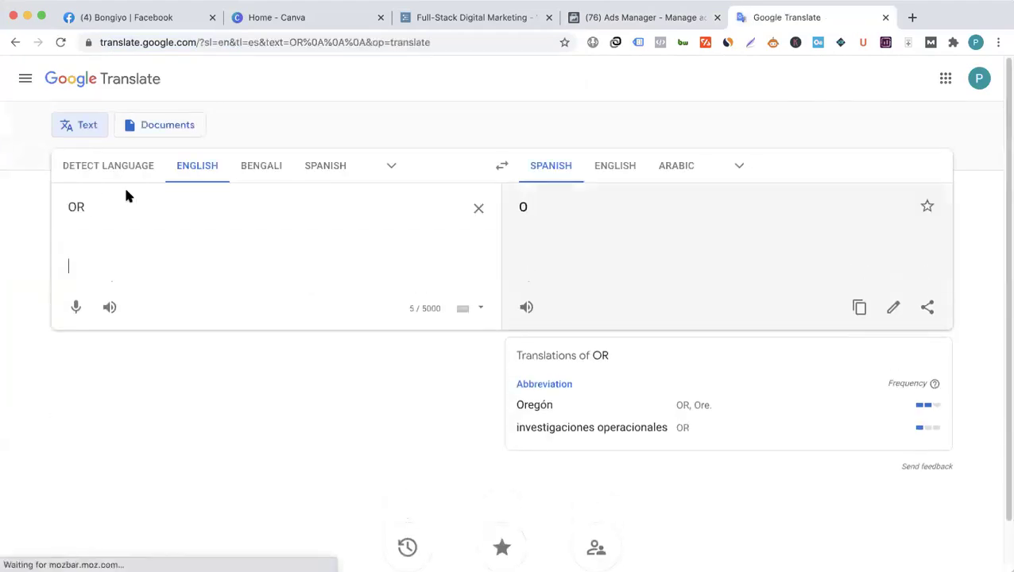
{"action": "type", "text": "AND"}
{"action": "left_click", "coordinate": [69, 206]}
{"action": "key", "text": "Return"}
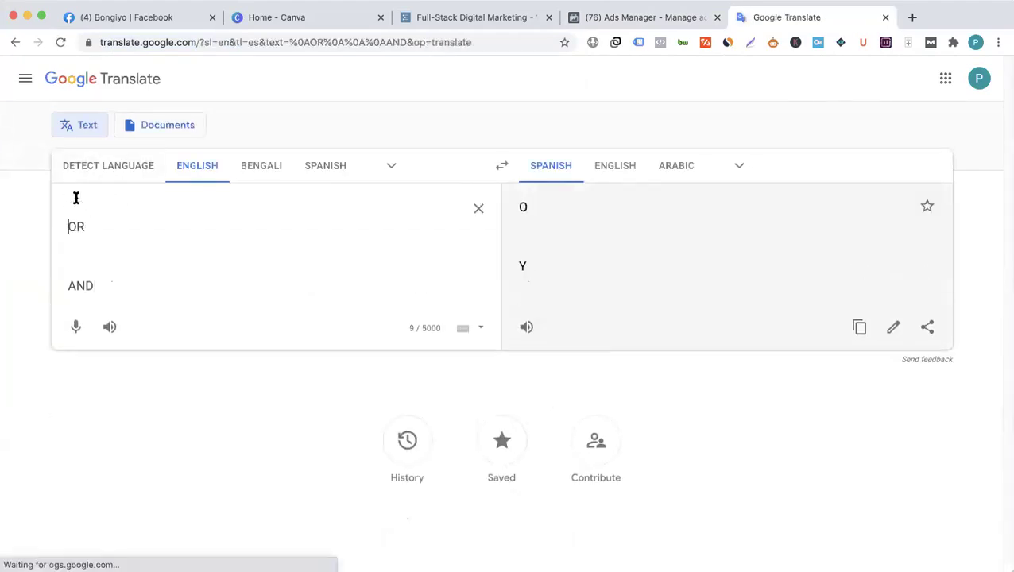
- Build the list Sport, OR, Football, OR, Messi above AND, with each entry on its own line
{"action": "key", "text": "Up"}
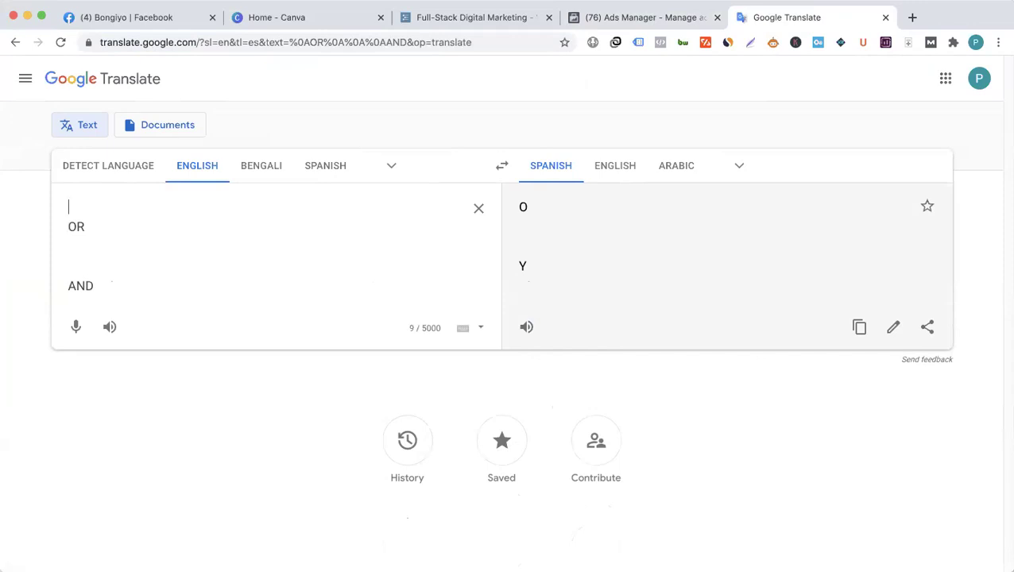
{"action": "type", "text": "Sport"}
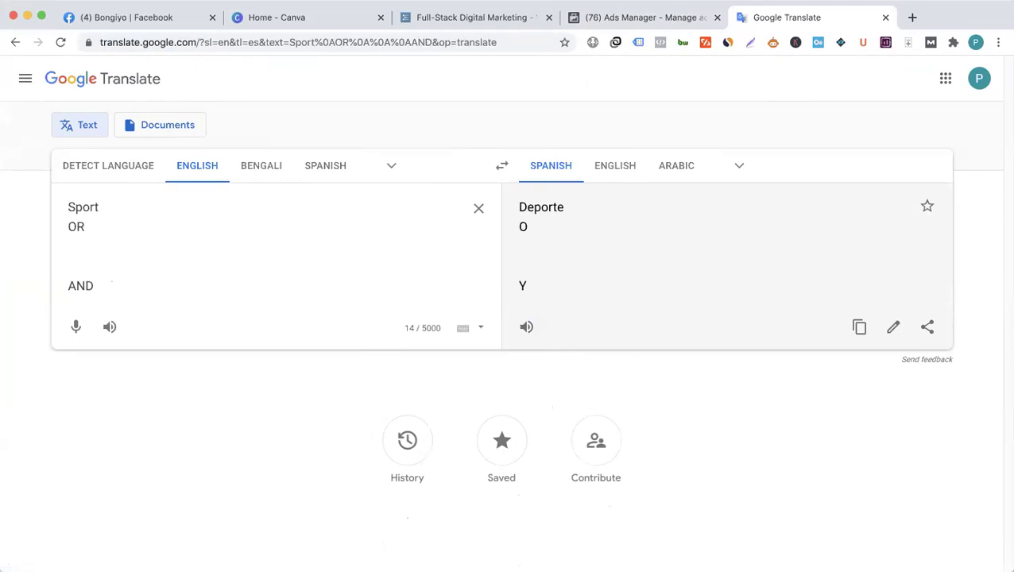
{"action": "type", "text": " OR Football"}
{"action": "key", "text": "Return"}
{"action": "type", "text": "OR"}
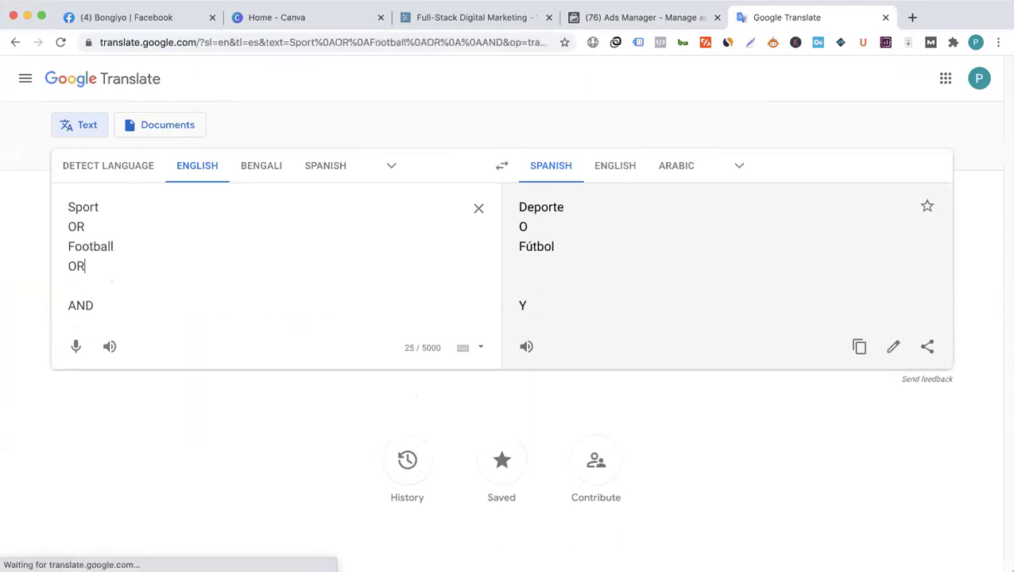
{"action": "key", "text": "Return"}
{"action": "type", "text": "ME"}
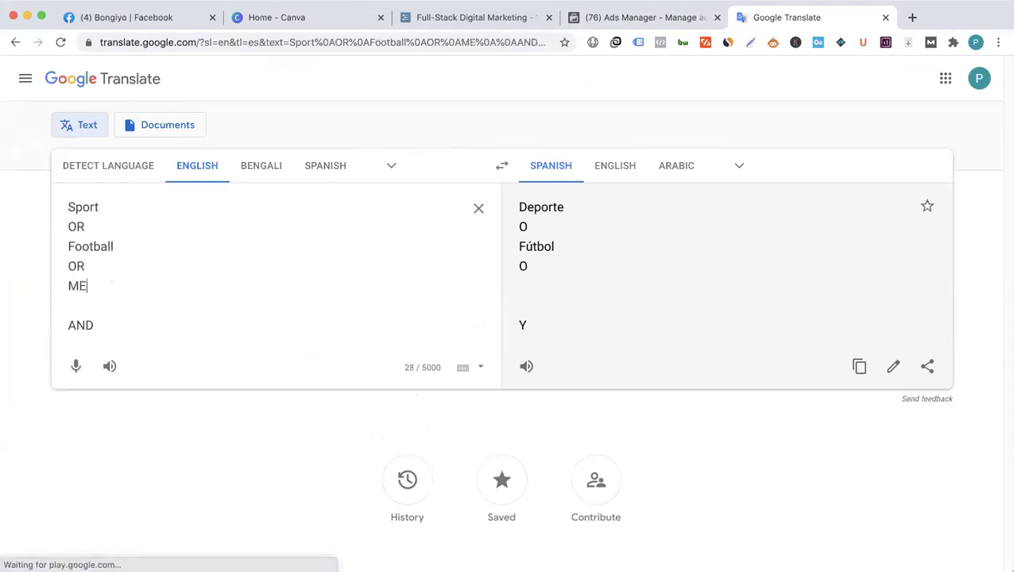
{"action": "key", "text": "BackSpace"}
{"action": "type", "text": "essi"}
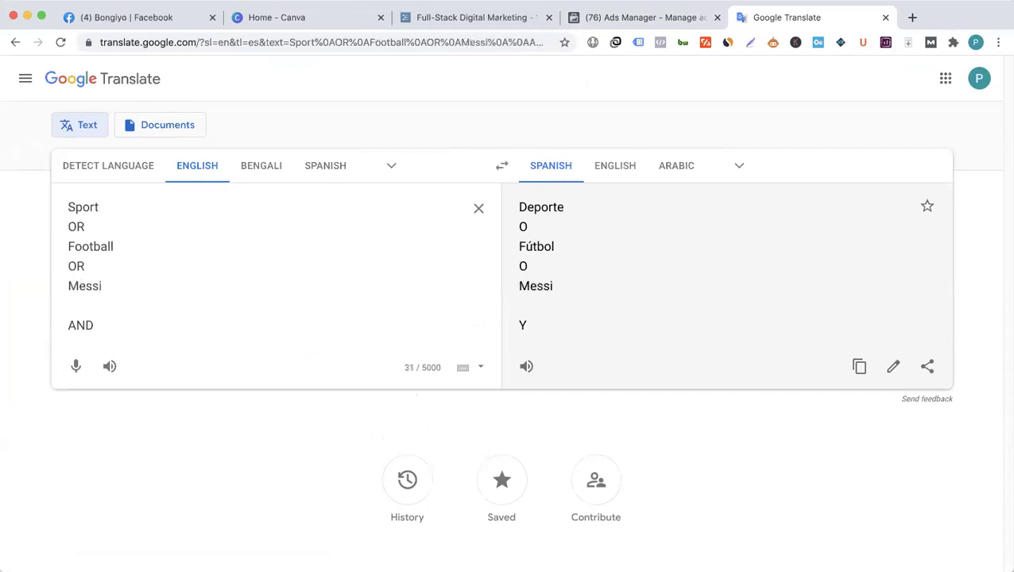
- Copy the five-line list from Sport to Messi and replace the AND line below with the copy
{"action": "left_click", "coordinate": [72, 209]}
{"action": "left_click_drag", "start_coordinate": [74, 212], "coordinate": [130, 285]}
{"action": "key", "text": "cmd+c"}
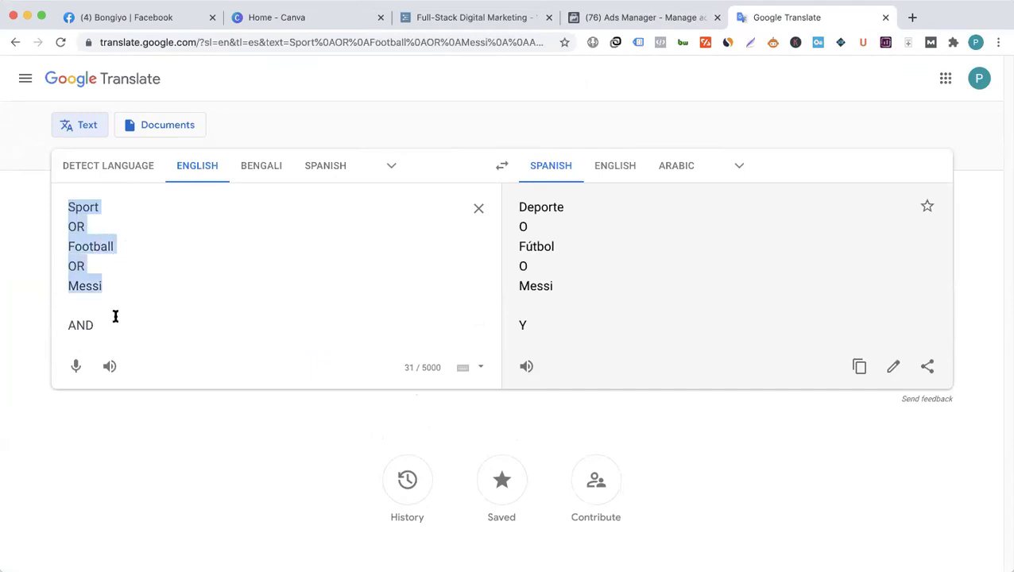
{"action": "double_click", "coordinate": [86, 325]}
{"action": "key", "text": "cmd+v"}
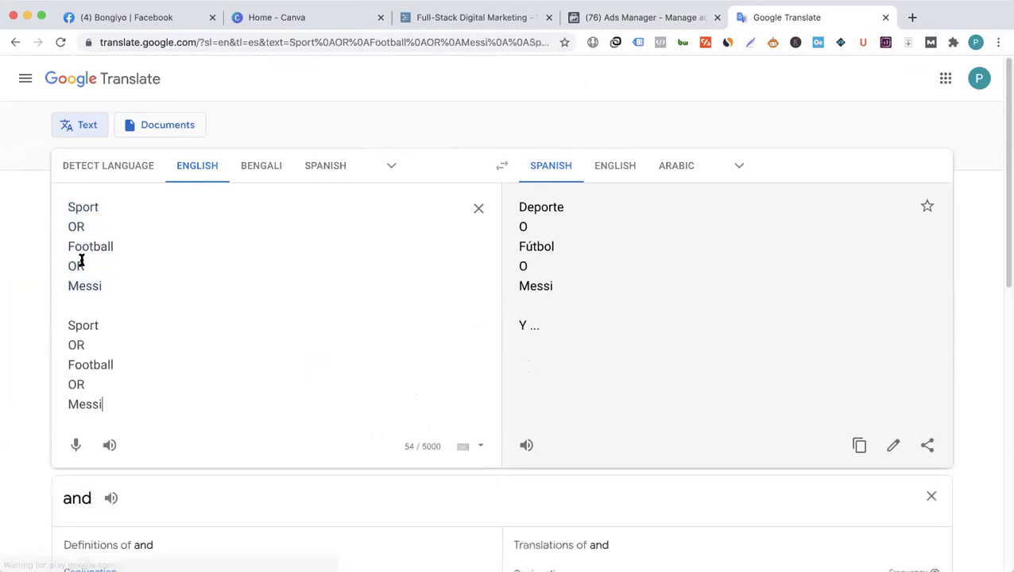
- Replace both OR lines in the second list with AND
{"action": "double_click", "coordinate": [77, 344]}
{"action": "type", "text": "AND"}
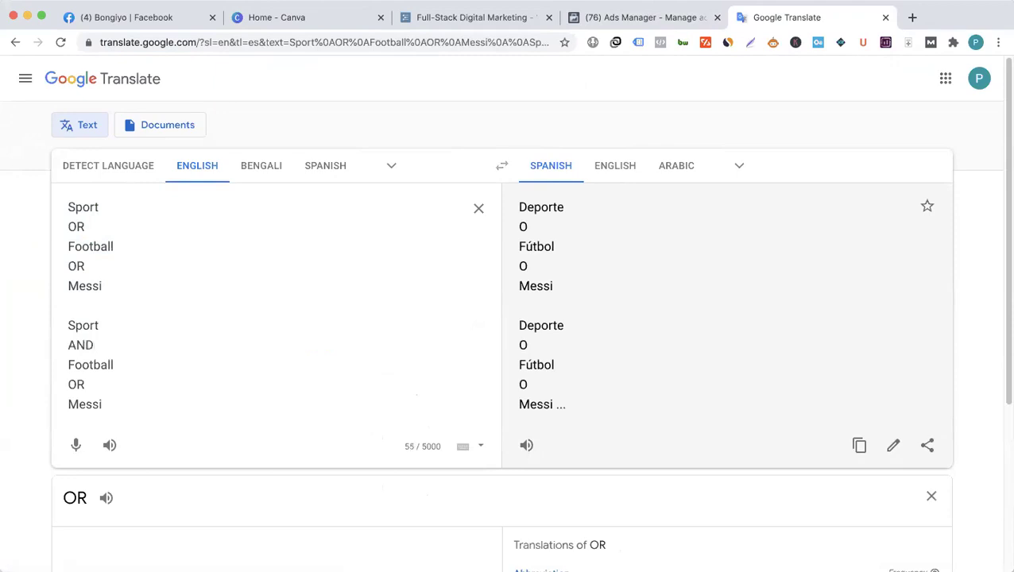
{"action": "double_click", "coordinate": [78, 345]}
{"action": "left_click", "coordinate": [74, 383]}
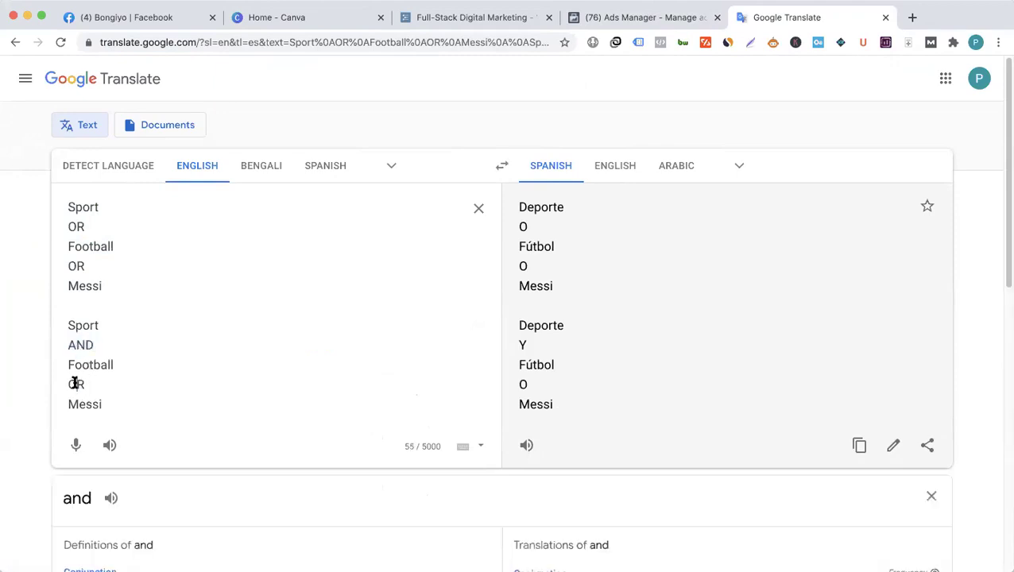
{"action": "double_click", "coordinate": [76, 384]}
{"action": "type", "text": "AND"}
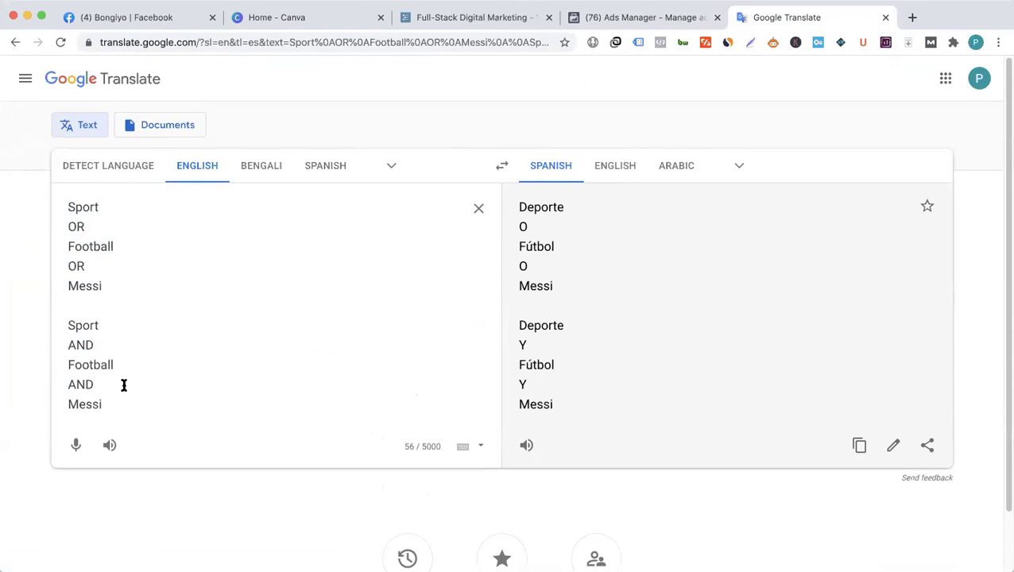
- Compare the list joined by OR with the list joined by AND
{"action": "left_click", "coordinate": [151, 296]}
{"action": "left_click_drag", "start_coordinate": [69, 207], "coordinate": [159, 405]}
{"action": "left_click", "coordinate": [151, 345]}
{"action": "left_click_drag", "start_coordinate": [120, 288], "coordinate": [65, 219]}
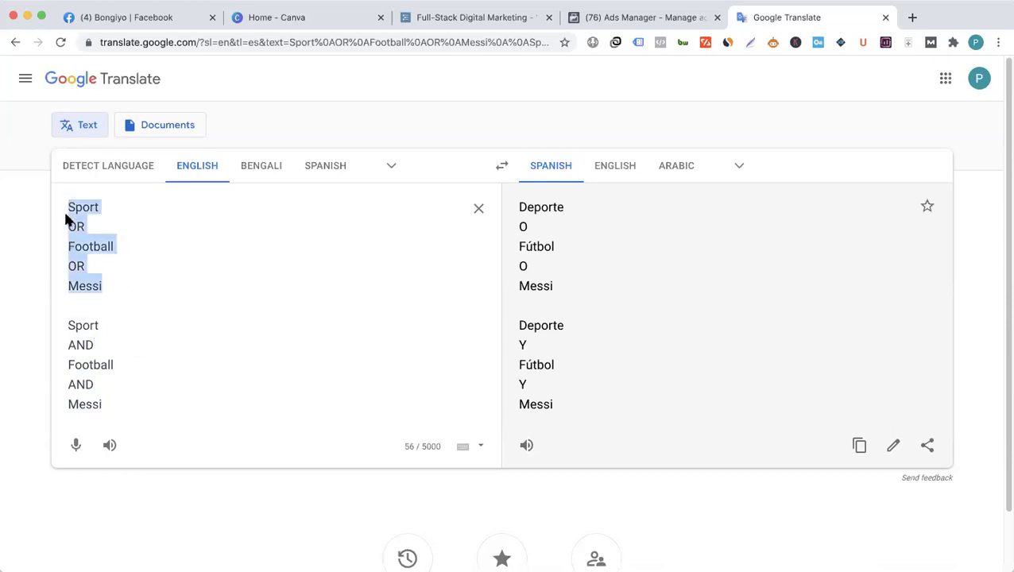
{"action": "left_click", "coordinate": [136, 272]}
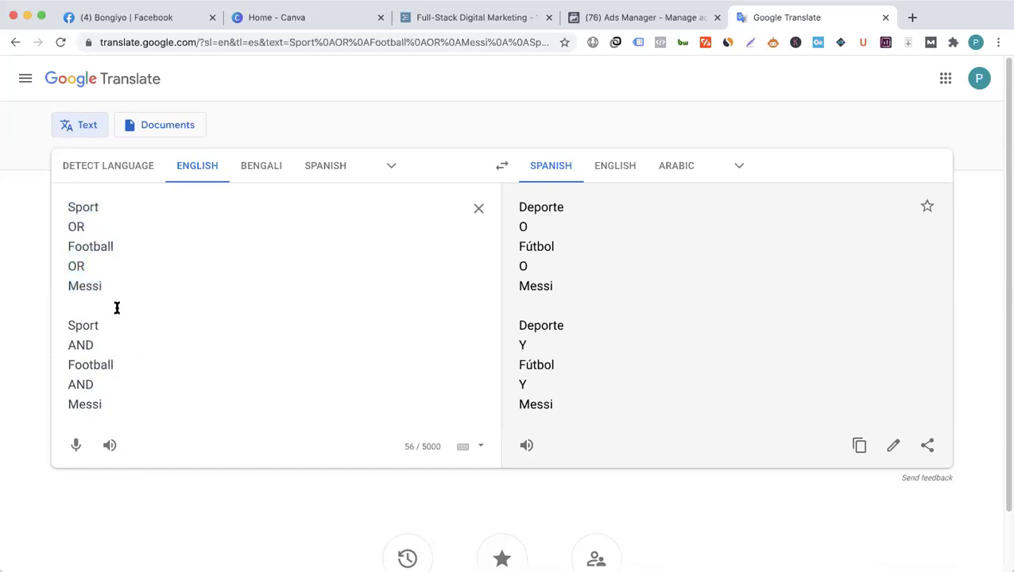
{"action": "left_click", "coordinate": [115, 221]}
{"action": "left_click", "coordinate": [135, 247]}
{"action": "left_click", "coordinate": [123, 382]}
{"action": "left_click", "coordinate": [128, 367]}
- Examine the individual entries Sport, Football and Messi in the OR list
{"action": "left_click", "coordinate": [113, 208]}
{"action": "double_click", "coordinate": [93, 210]}
{"action": "left_click", "coordinate": [119, 213]}
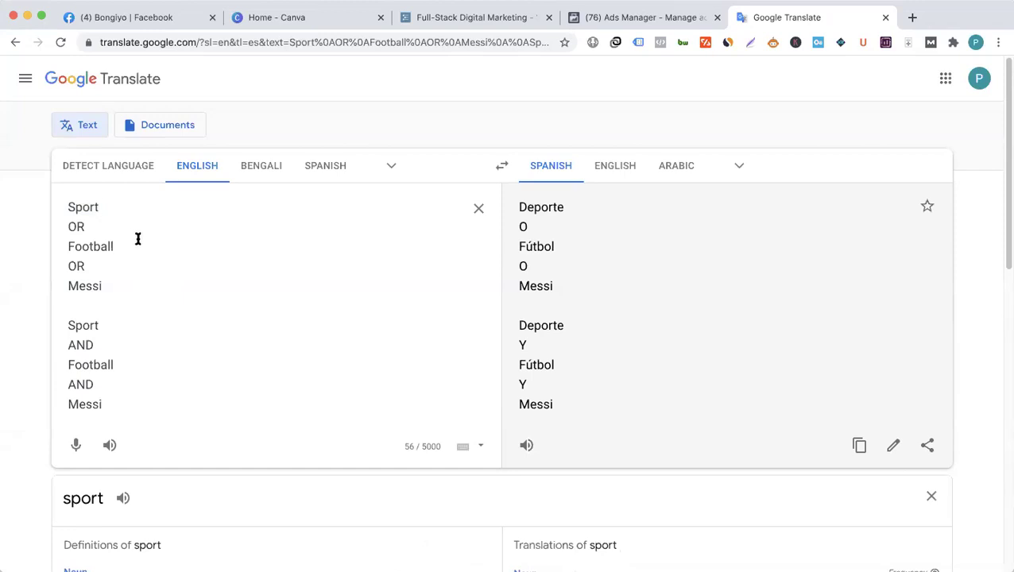
{"action": "double_click", "coordinate": [94, 210]}
{"action": "double_click", "coordinate": [90, 246]}
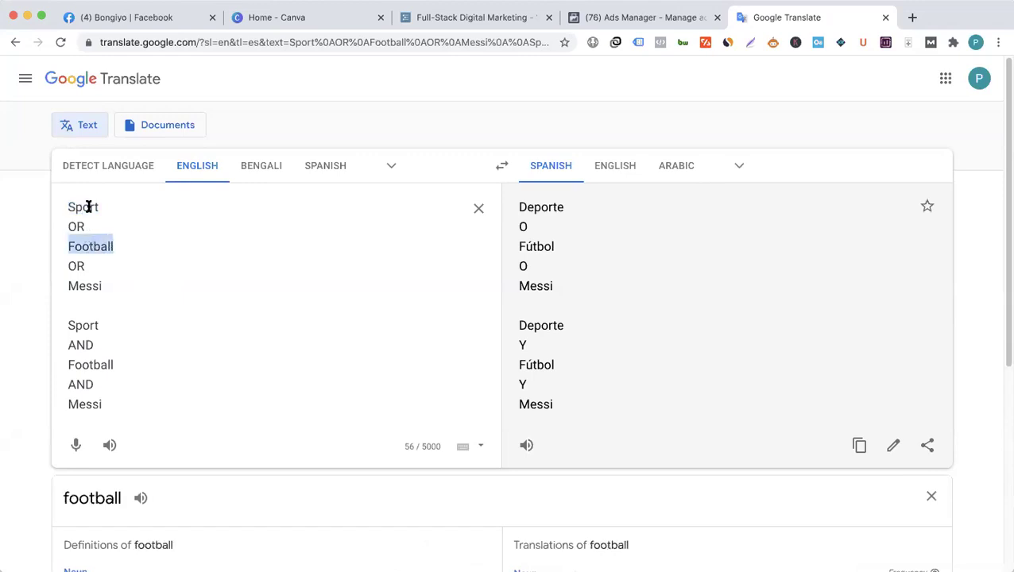
{"action": "left_click", "coordinate": [91, 206]}
{"action": "double_click", "coordinate": [95, 217]}
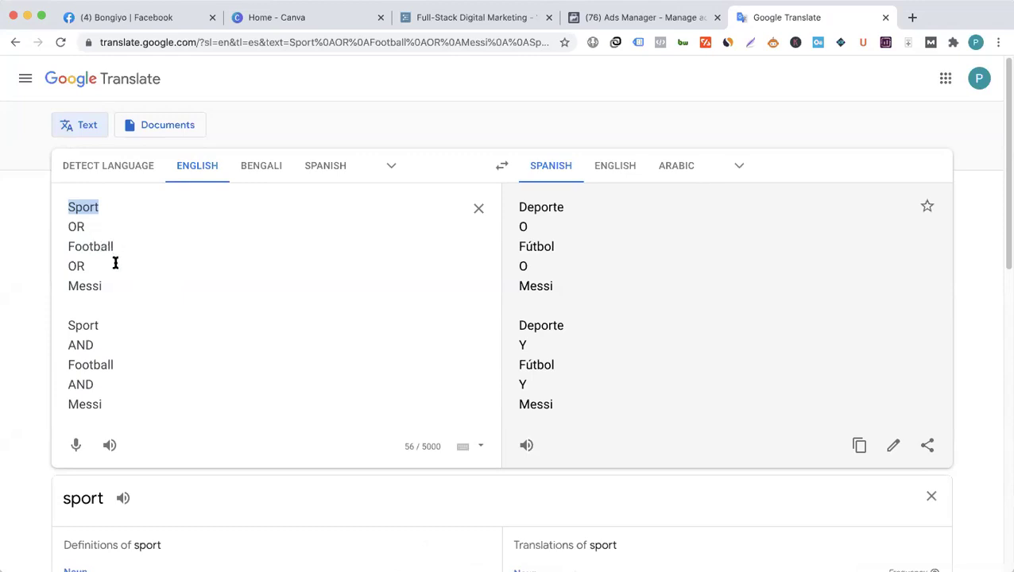
{"action": "left_click", "coordinate": [113, 263]}
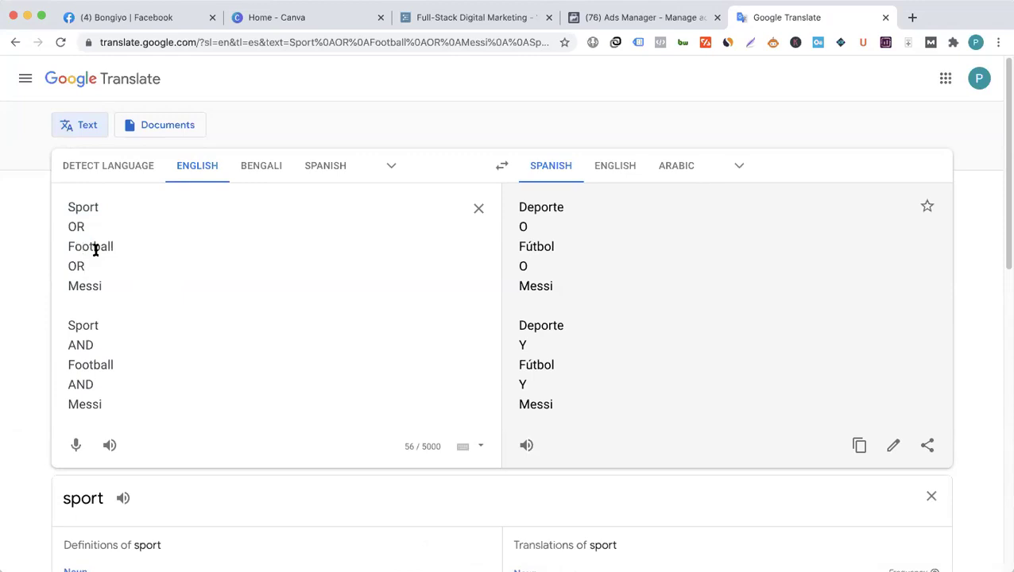
{"action": "double_click", "coordinate": [89, 247]}
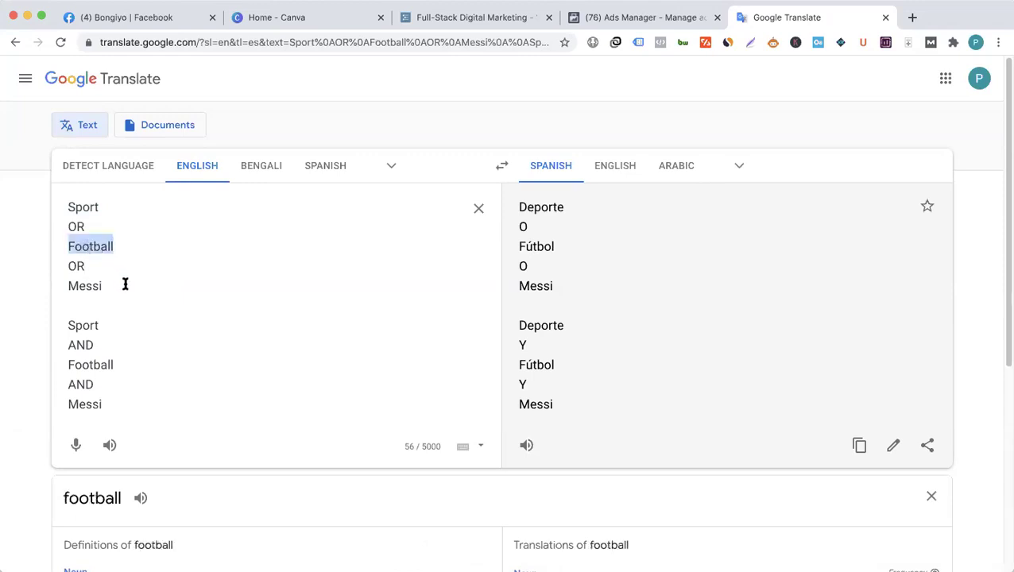
{"action": "left_click", "coordinate": [103, 284]}
{"action": "double_click", "coordinate": [83, 285]}
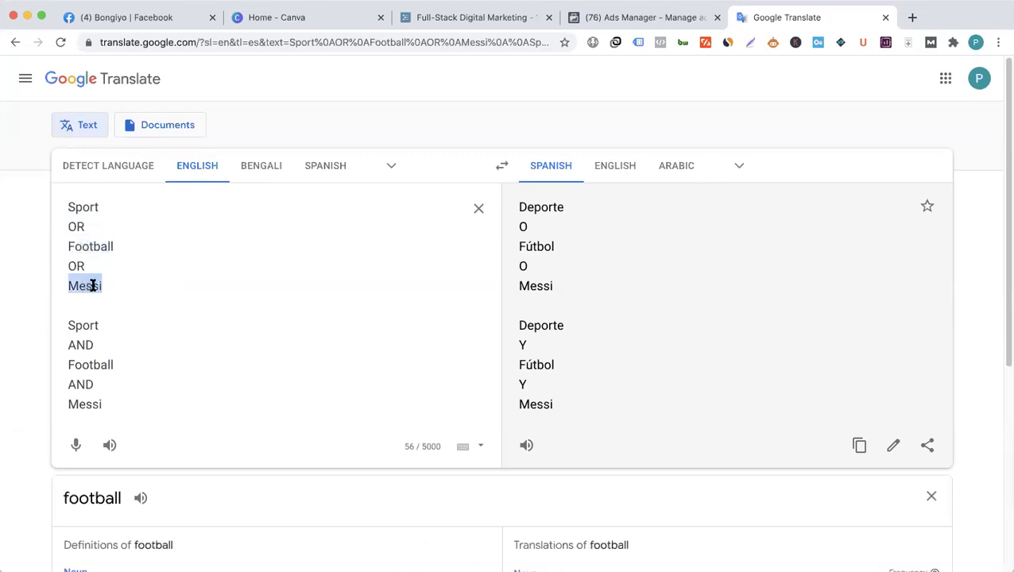
- Extend the first list below Messi with OR and Neymar on separate lines
{"action": "left_click", "coordinate": [116, 284]}
{"action": "key", "text": "Return"}
{"action": "type", "text": "OR Neymar"}
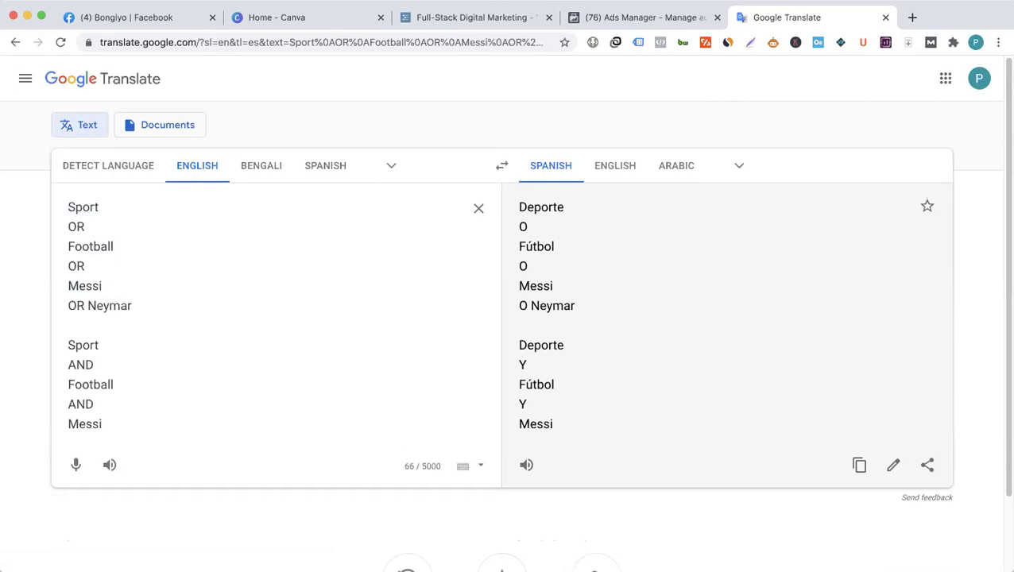
{"action": "key", "text": "Return"}
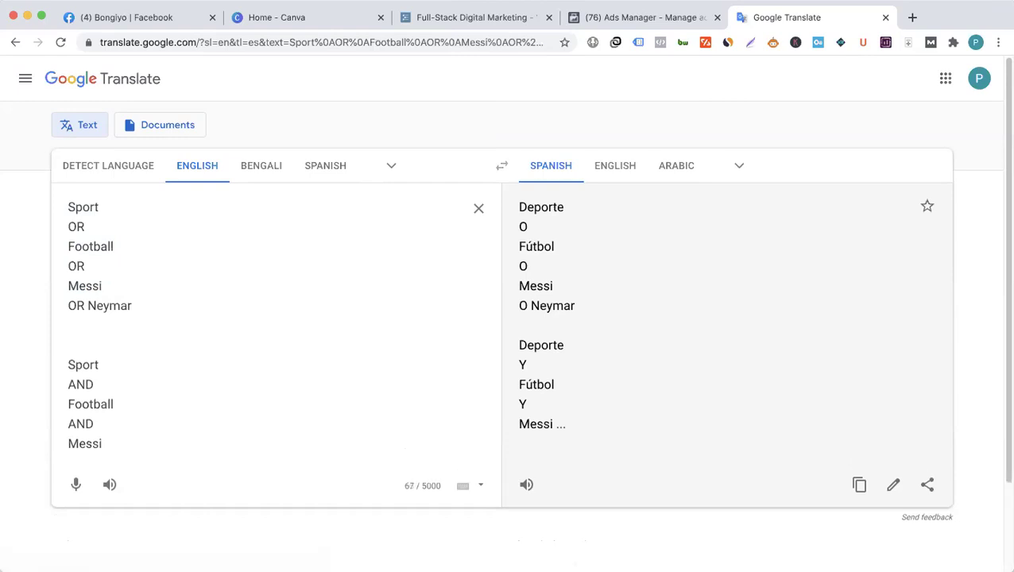
{"action": "left_click", "coordinate": [88, 307]}
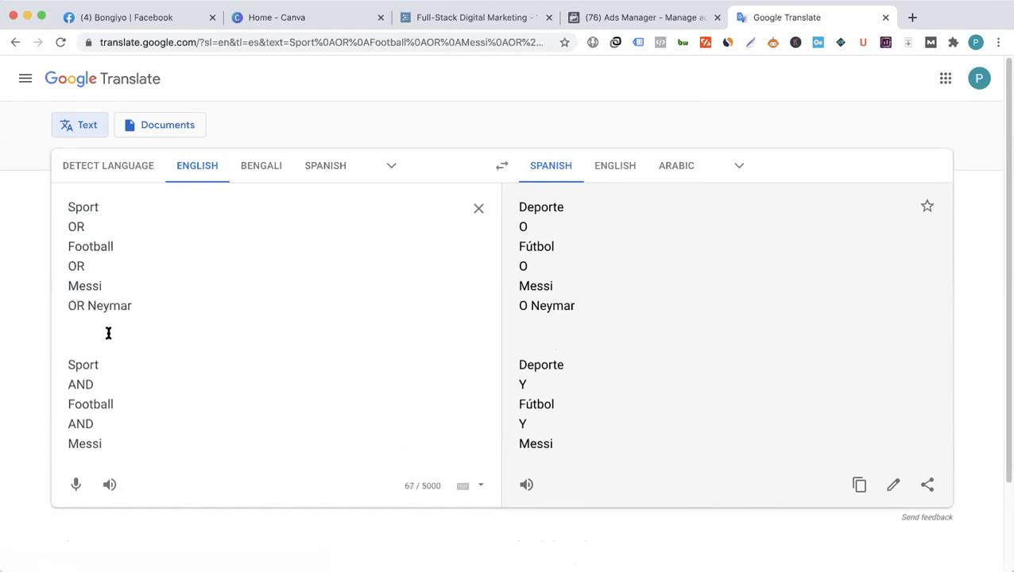
{"action": "key", "text": "Return"}
{"action": "key", "text": "shift+Up"}
{"action": "left_click", "coordinate": [109, 325]}
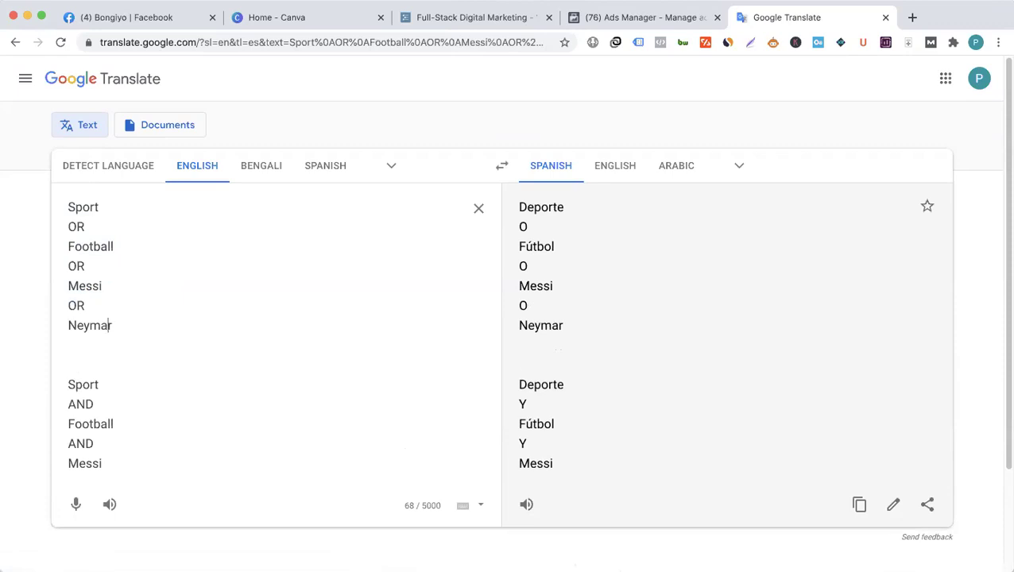
- Add OR and Ronaldo on separate lines below Neymar
{"action": "left_click", "coordinate": [70, 345]}
{"action": "type", "text": "OR"}
{"action": "key", "text": "Return"}
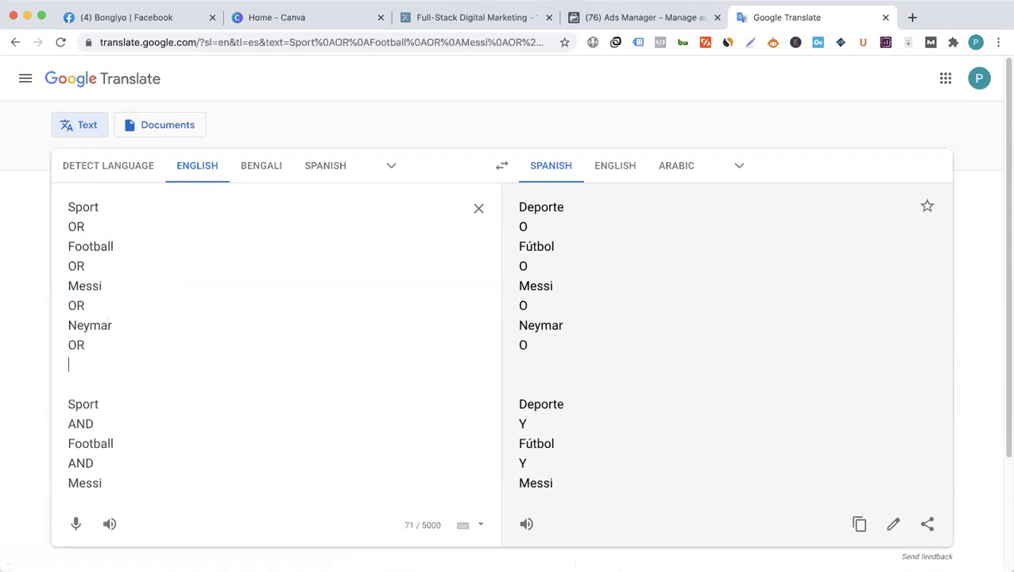
{"action": "type", "text": "Ronaldo"}
- Insert a blank line after the first OR to separate Sport from the group running from Football to Ronaldo
{"action": "scroll", "coordinate": [79, 255], "scroll_direction": "down", "scroll_amount": 1}
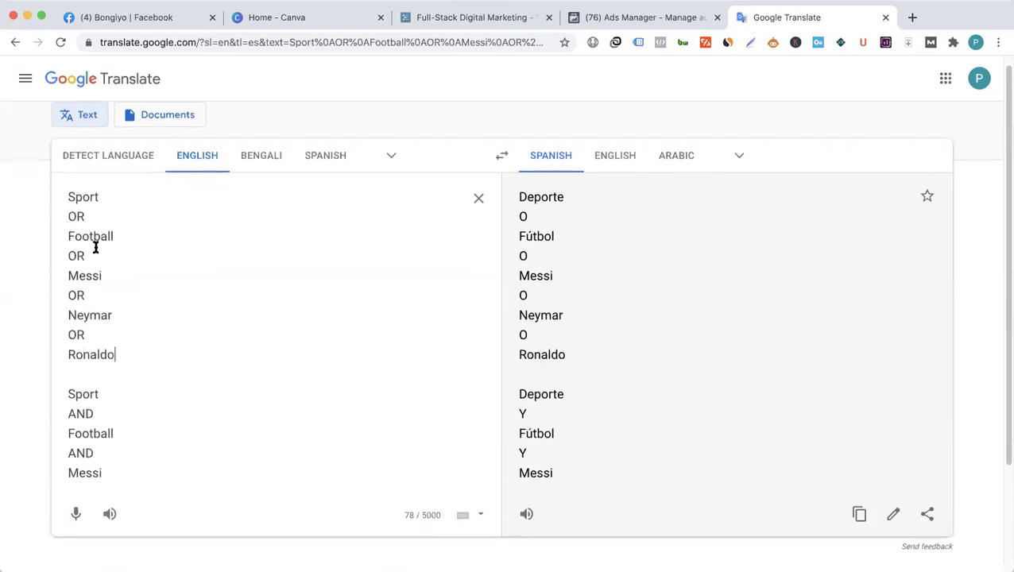
{"action": "left_click", "coordinate": [90, 220]}
{"action": "key", "text": "Return"}
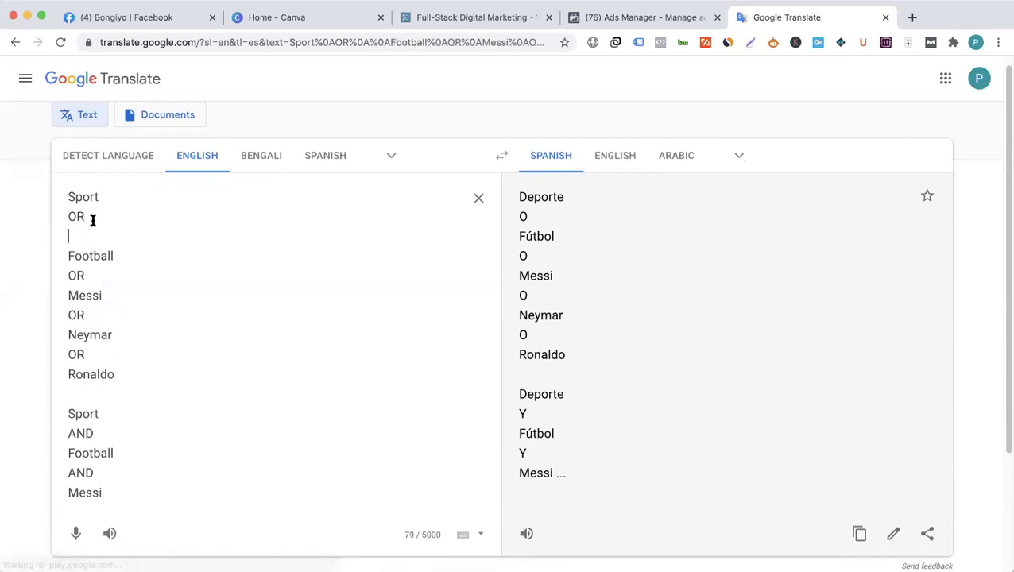
{"action": "key", "text": "Down"}
{"action": "key", "text": "shift+Down"}
{"action": "key", "text": "shift+Down"}
{"action": "key", "text": "shift+Down"}
{"action": "key", "text": "shift+Down"}
{"action": "key", "text": "shift+Down"}
{"action": "key", "text": "shift+Down"}
{"action": "key", "text": "shift+End"}
{"action": "left_click", "coordinate": [93, 244]}
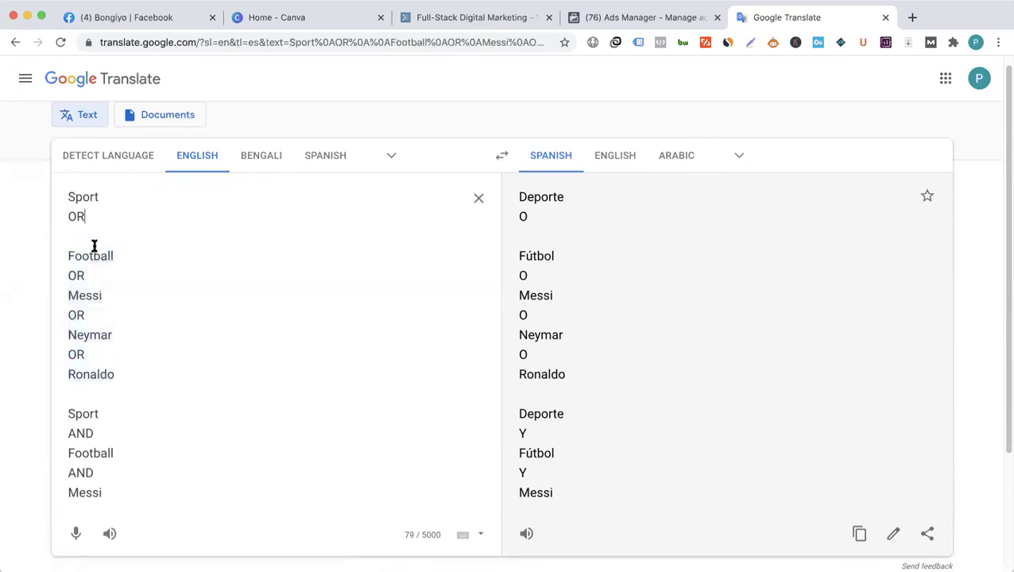
- Delete the Sport and OR lines at the start of the first list and undo the deletion
{"action": "key", "text": "shift+Up"}
{"action": "key", "text": "shift+Up"}
{"action": "key", "text": "BackSpace"}
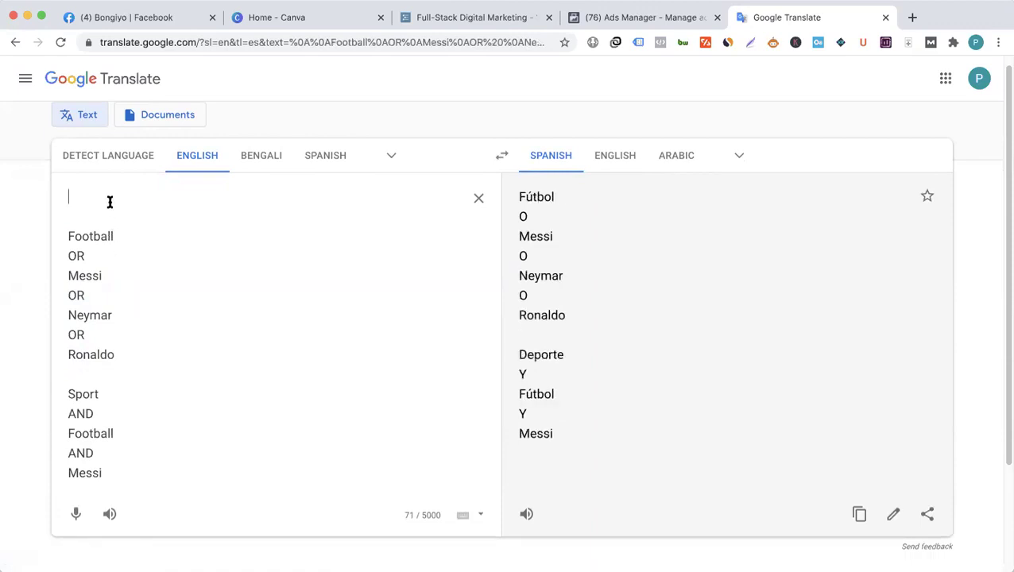
{"action": "key", "text": "super+z"}
{"action": "key", "text": "super+Right"}
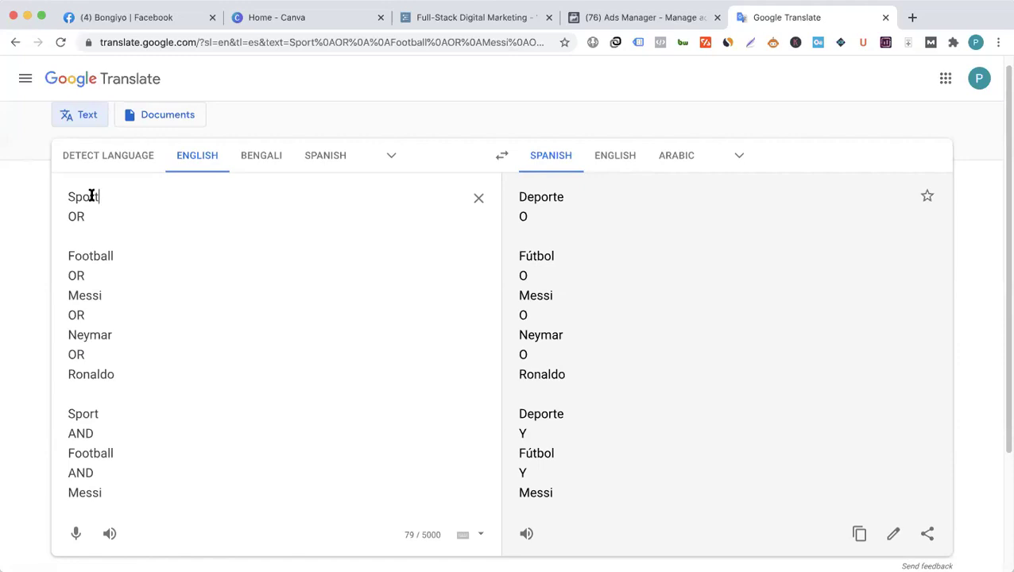
- Compare the broad entry Sport with the narrower group of Football, Messi, Neymar and Ronaldo
{"action": "key", "text": "shift+Home"}
{"action": "left_click", "coordinate": [95, 230]}
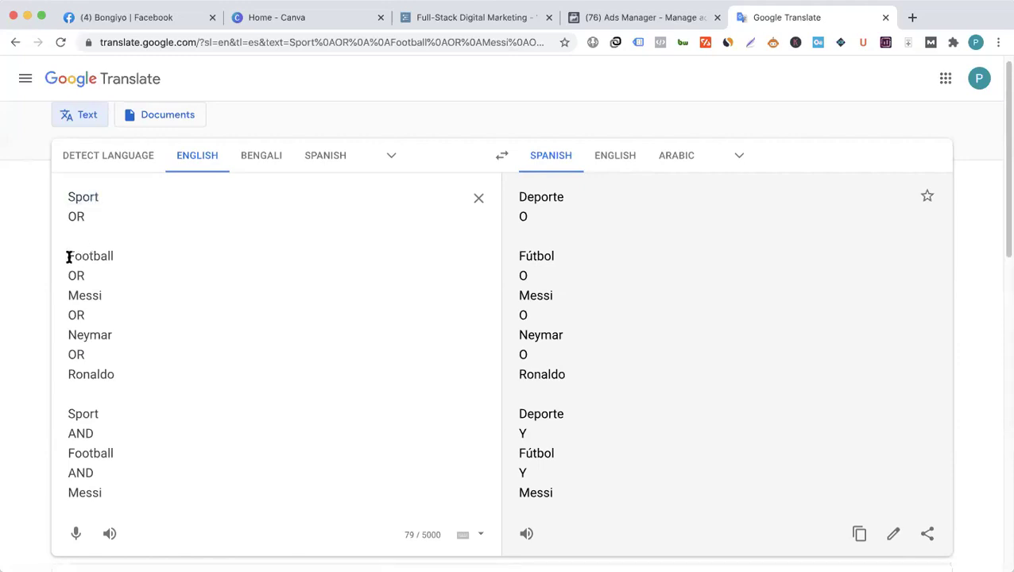
{"action": "left_click_drag", "start_coordinate": [142, 376], "coordinate": [72, 255]}
{"action": "left_click", "coordinate": [72, 255]}
{"action": "left_click", "coordinate": [152, 374], "text": "shift"}
{"action": "left_click", "coordinate": [120, 348]}
{"action": "double_click", "coordinate": [97, 256]}
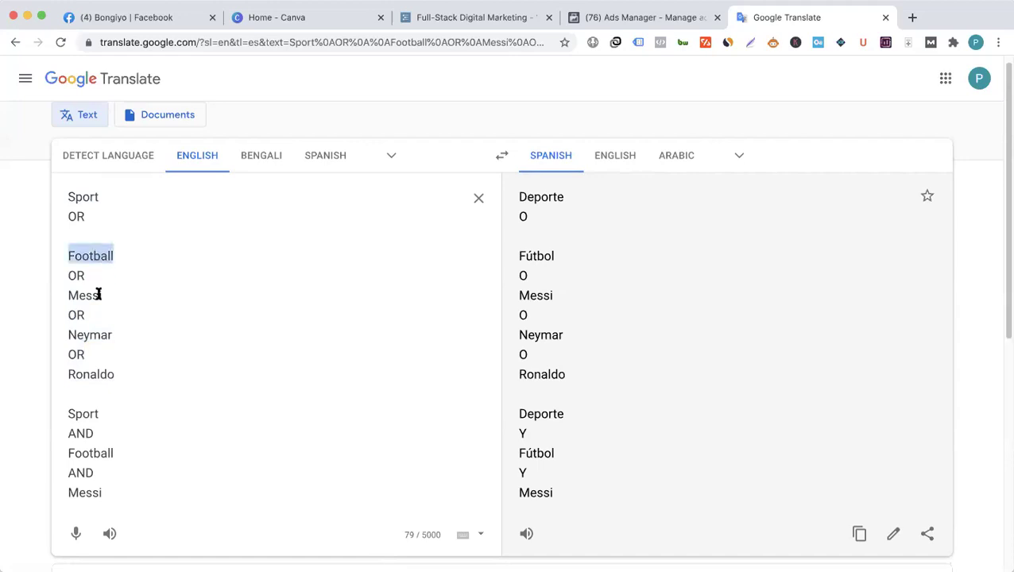
{"action": "left_click", "coordinate": [99, 295]}
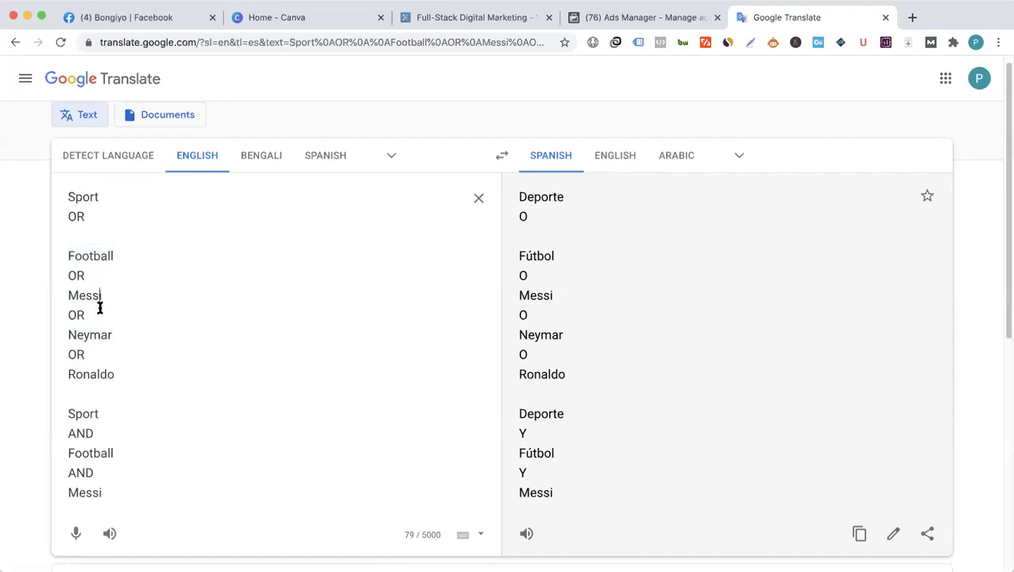
{"action": "left_click", "coordinate": [107, 377]}
{"action": "left_click_drag", "start_coordinate": [124, 371], "coordinate": [69, 256]}
{"action": "left_click", "coordinate": [74, 257]}
{"action": "left_click", "coordinate": [138, 257]}
{"action": "double_click", "coordinate": [84, 256]}
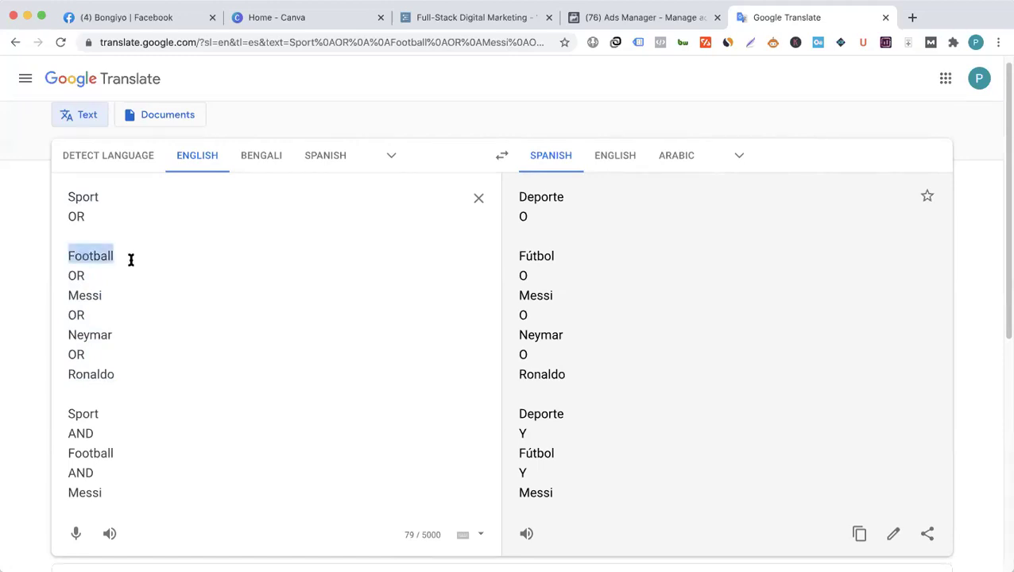
- Compare the Football and Messi entries in the first OR group
{"action": "left_click", "coordinate": [118, 260]}
{"action": "left_click", "coordinate": [84, 295]}
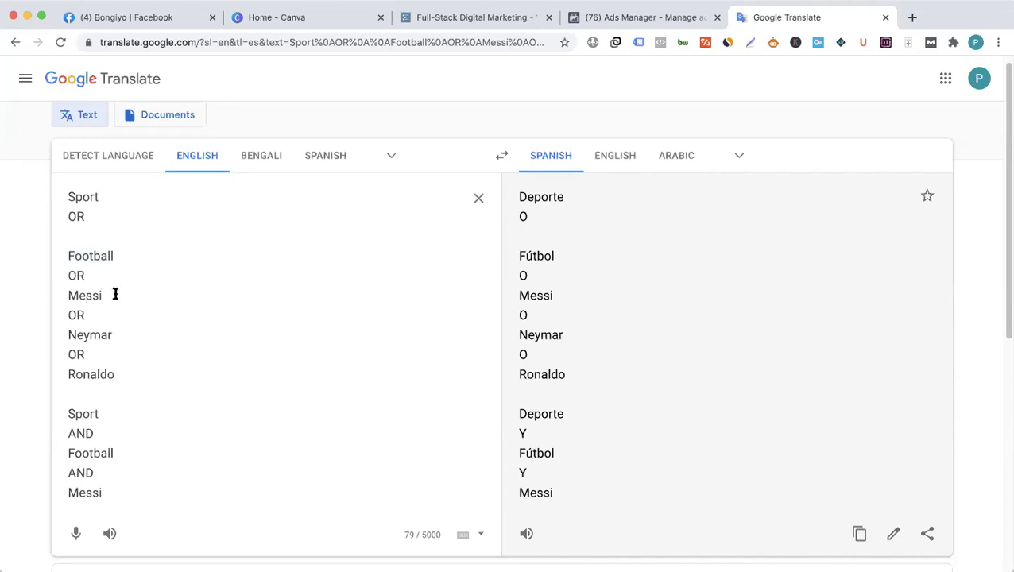
{"action": "double_click", "coordinate": [89, 257]}
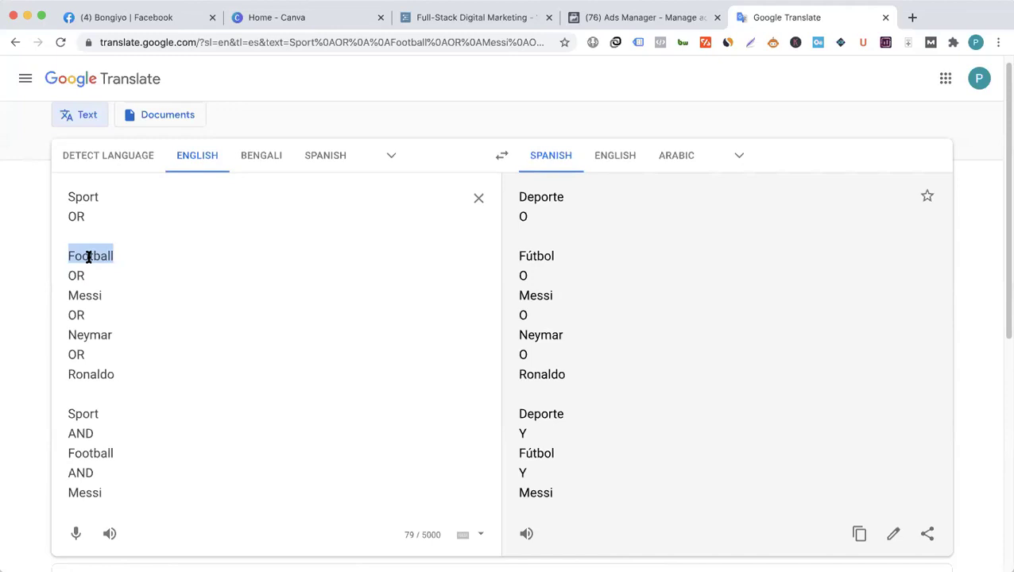
{"action": "double_click", "coordinate": [94, 296]}
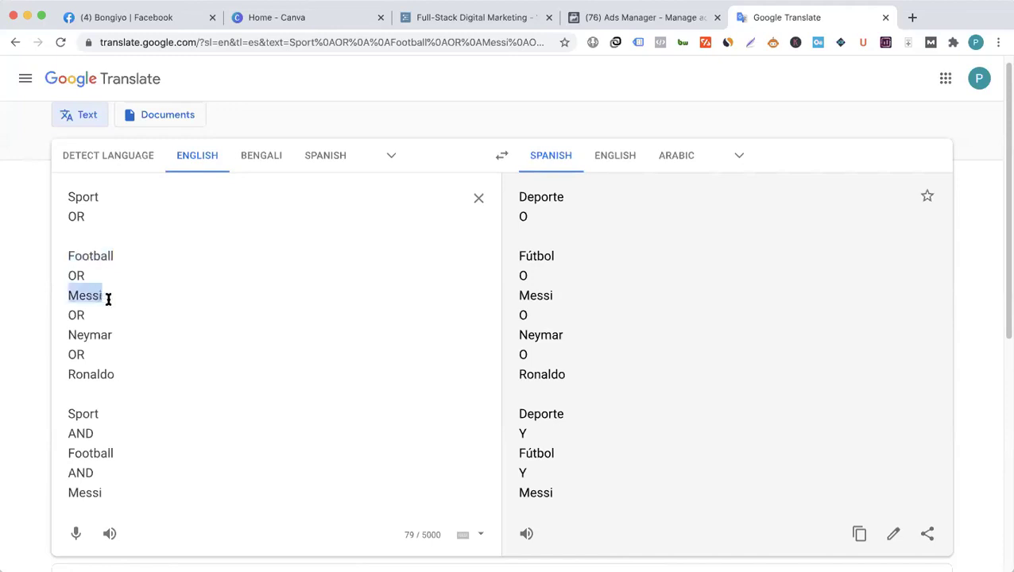
{"action": "left_click", "coordinate": [108, 298]}
- Switch to Ads Manager and remove Search engine marketing, Digital marketing, Search engine optimisation and Social media marketing from the ad set's detailed targeting
{"action": "left_click", "coordinate": [602, 19]}
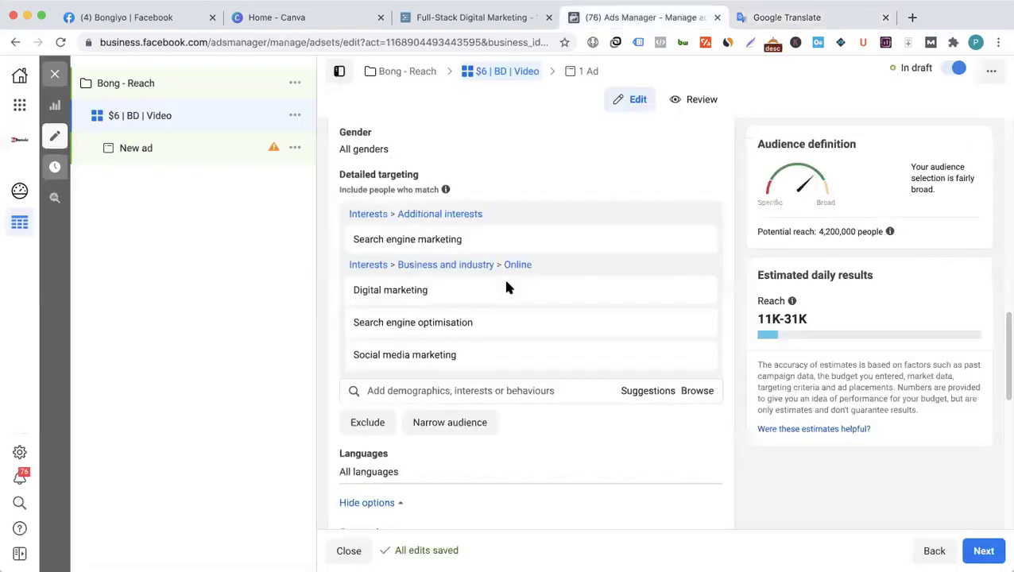
{"action": "left_click", "coordinate": [698, 216]}
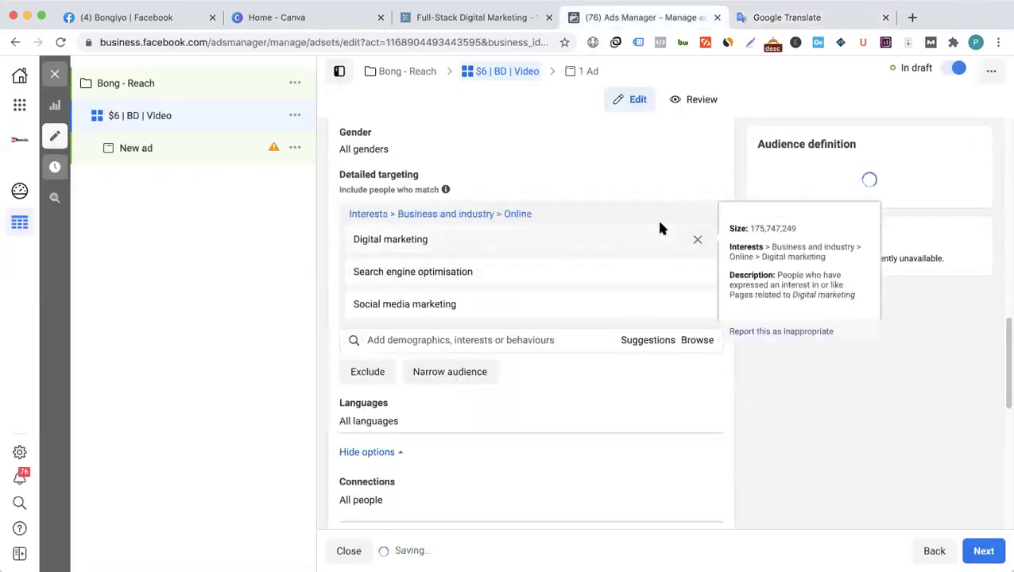
{"action": "left_click", "coordinate": [697, 219]}
- Search the detailed targeting for Football and add the Football interest from the Sports category
{"action": "left_click", "coordinate": [518, 213]}
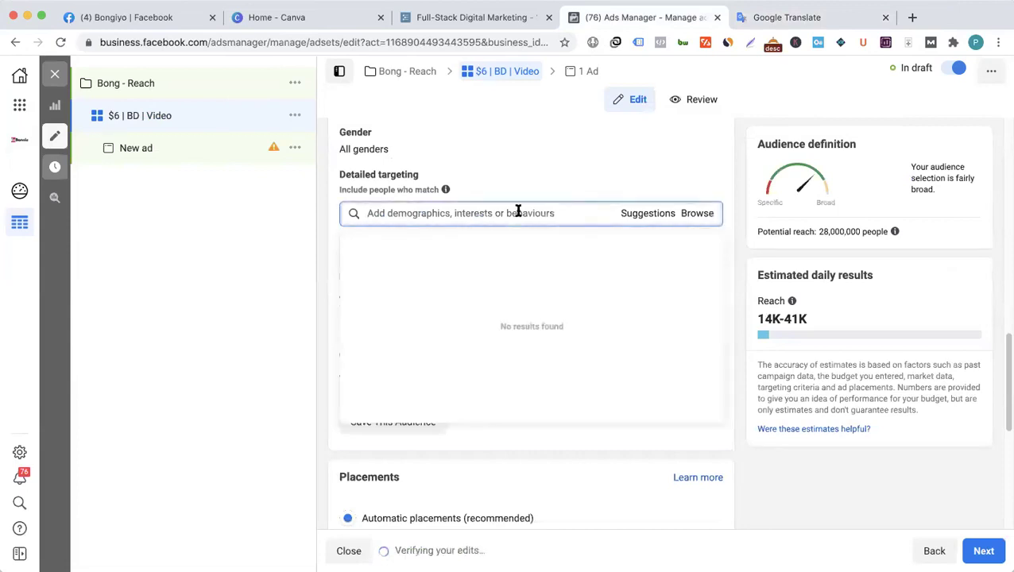
{"action": "type", "text": "Foot"}
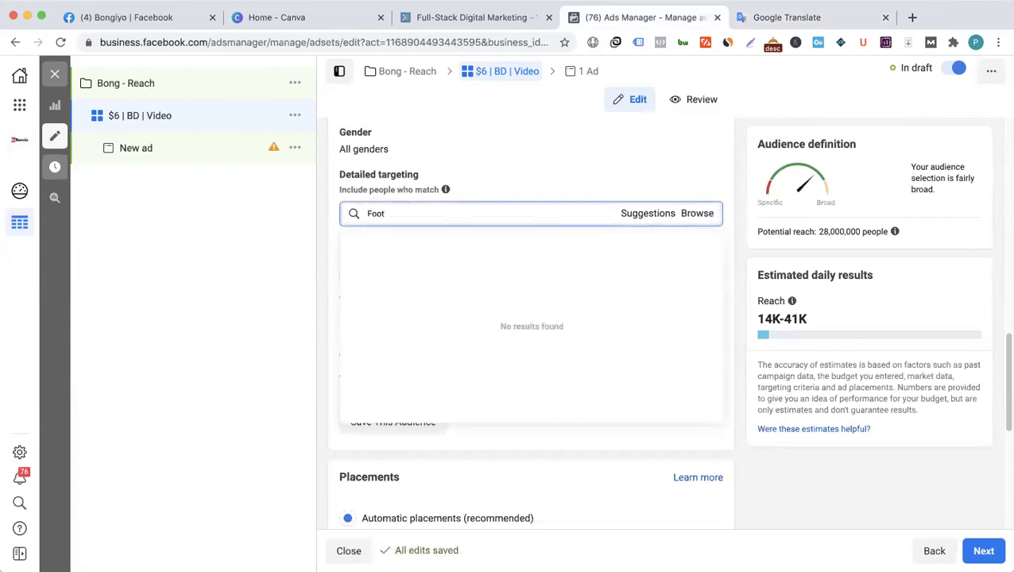
{"action": "type", "text": "ball"}
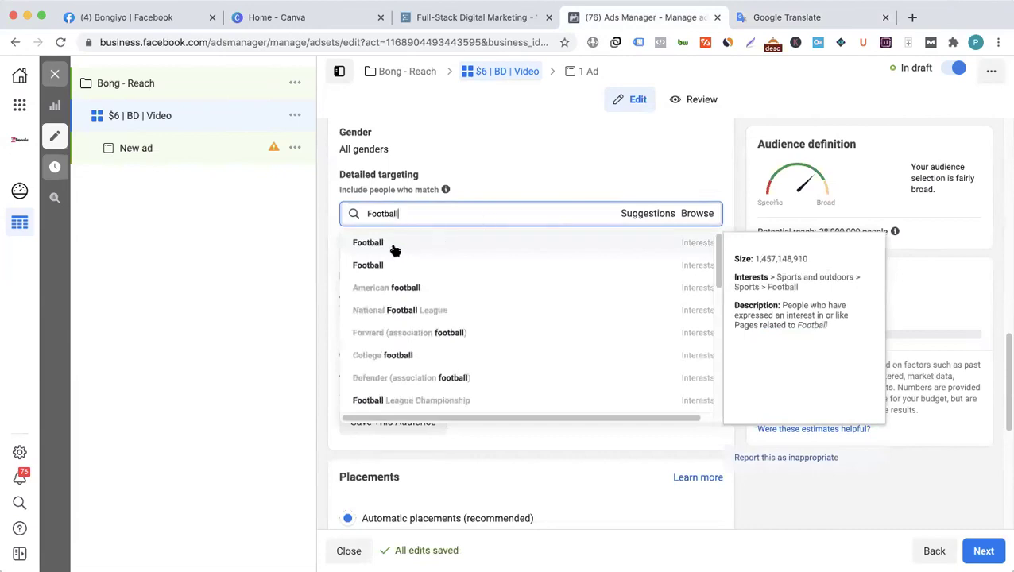
{"action": "left_click", "coordinate": [369, 272]}
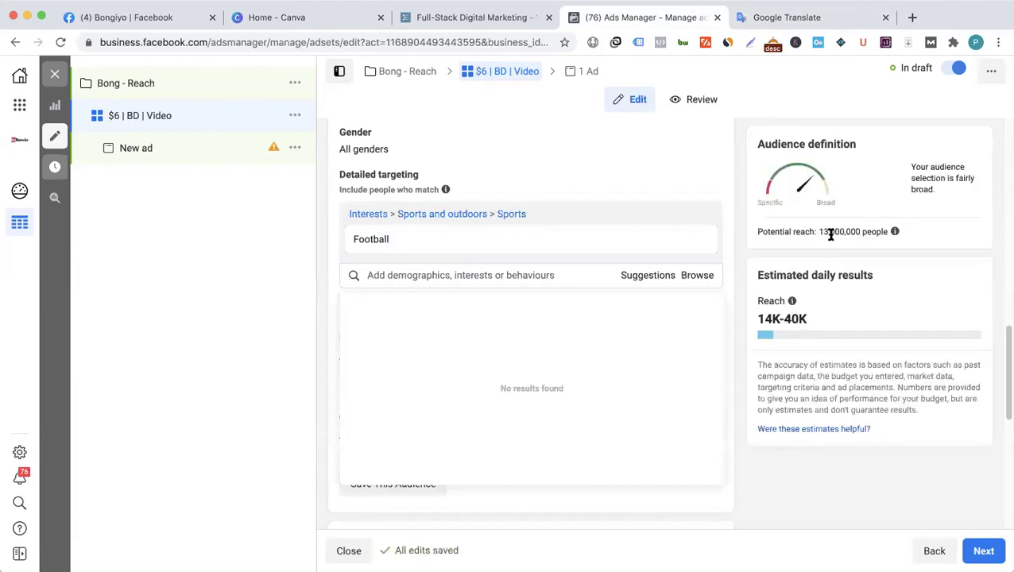
{"action": "left_click", "coordinate": [726, 242]}
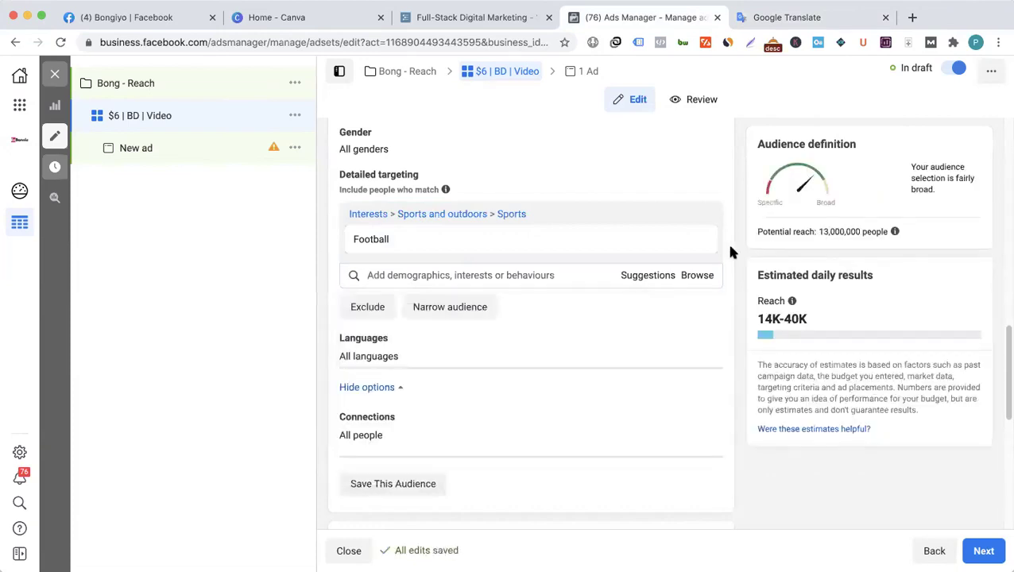
- Search for Messi and add the Lionel Messi interest to the detailed targeting
{"action": "left_click", "coordinate": [442, 273]}
{"action": "type", "text": "Messi"}
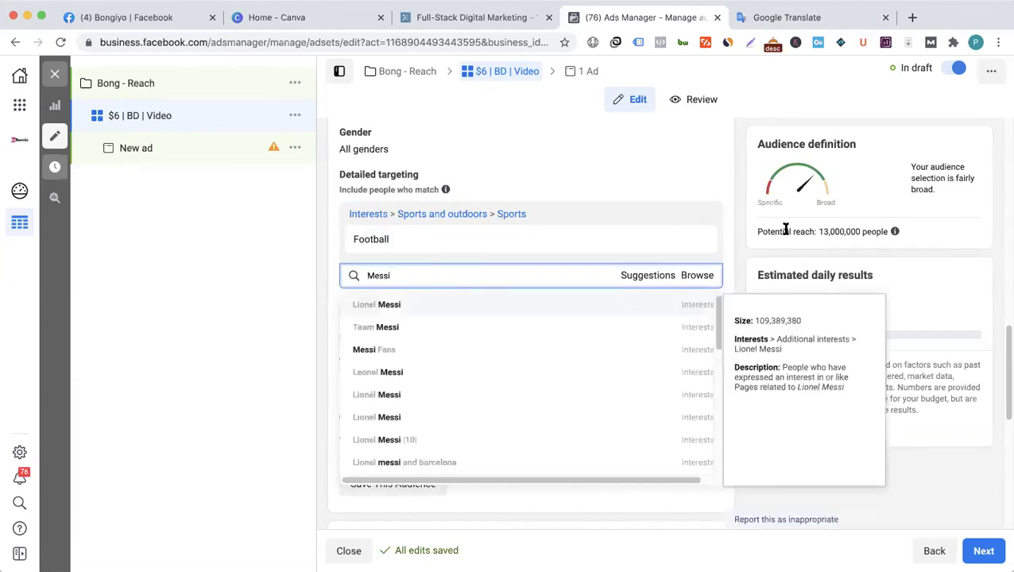
{"action": "left_click", "coordinate": [390, 306]}
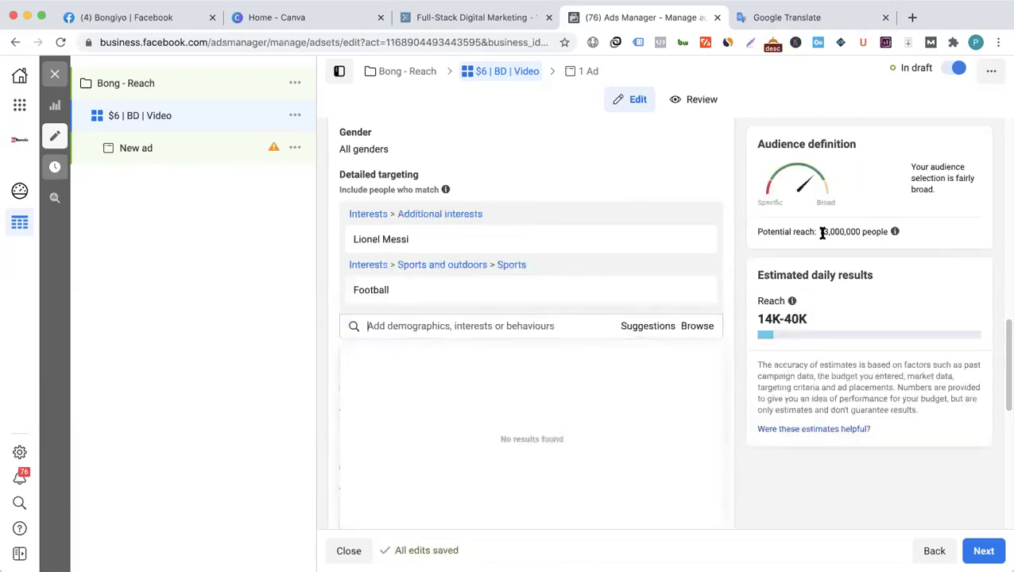
{"action": "mouse_move", "coordinate": [400, 296]}
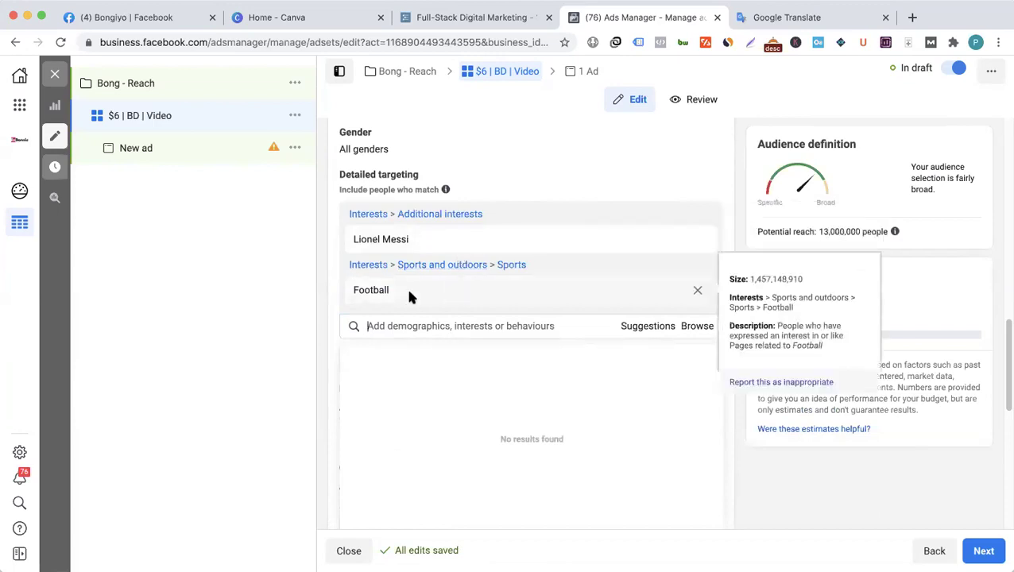
- Add the interests Neymar and Ronaldo to the same detailed targeting group
{"action": "left_click", "coordinate": [402, 327]}
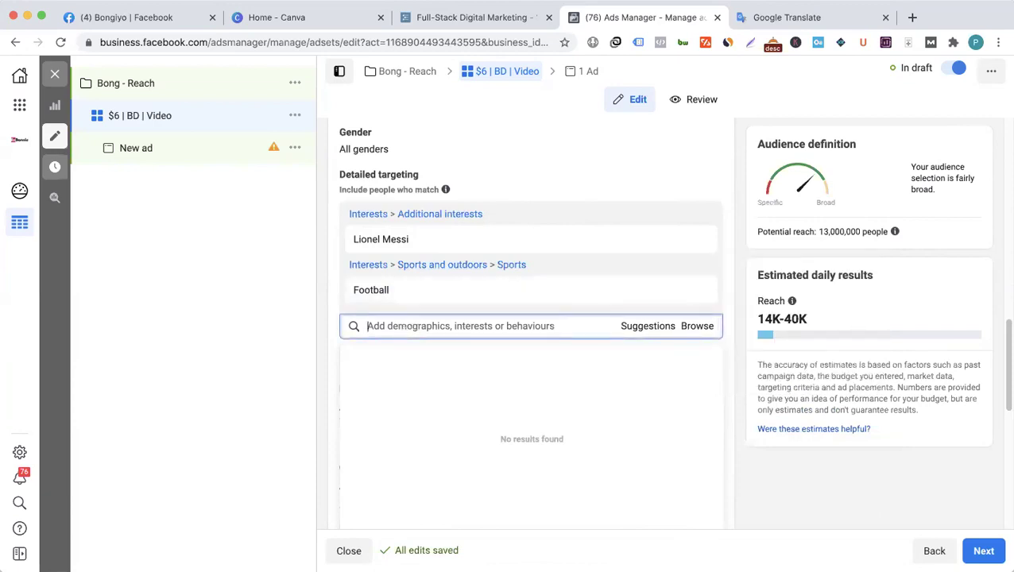
{"action": "type", "text": "Neymar"}
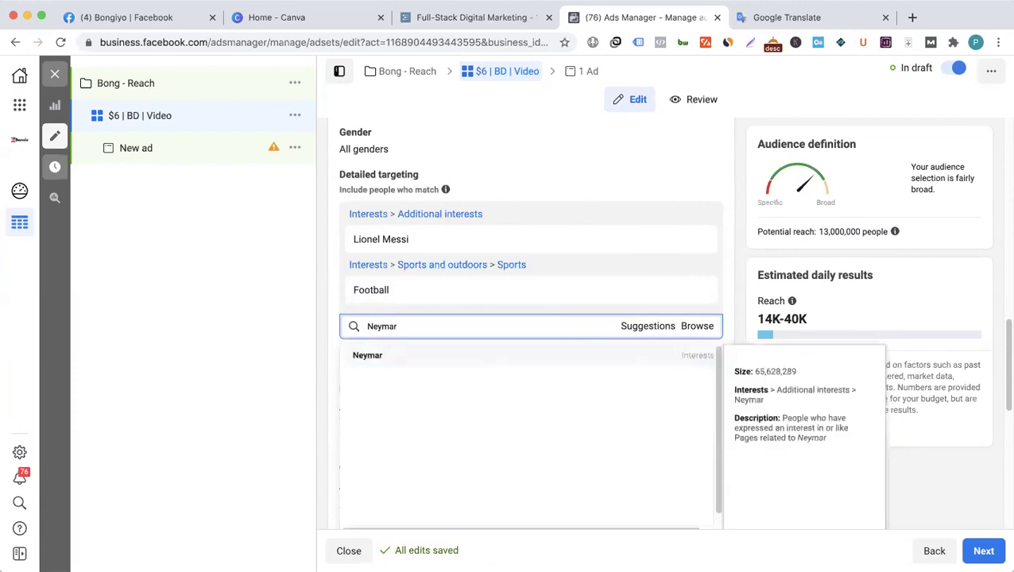
{"action": "left_click", "coordinate": [394, 355]}
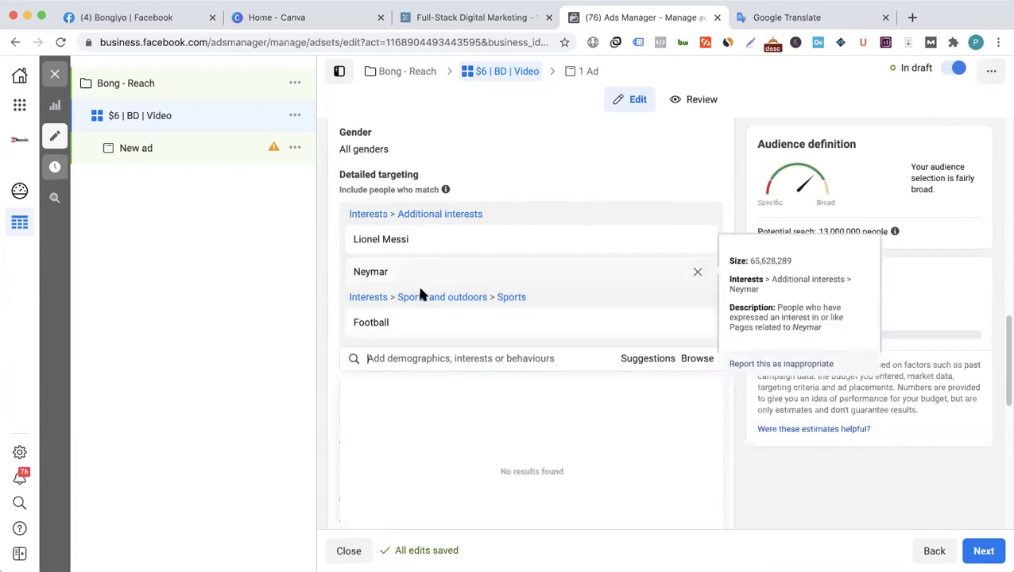
{"action": "mouse_move", "coordinate": [443, 322]}
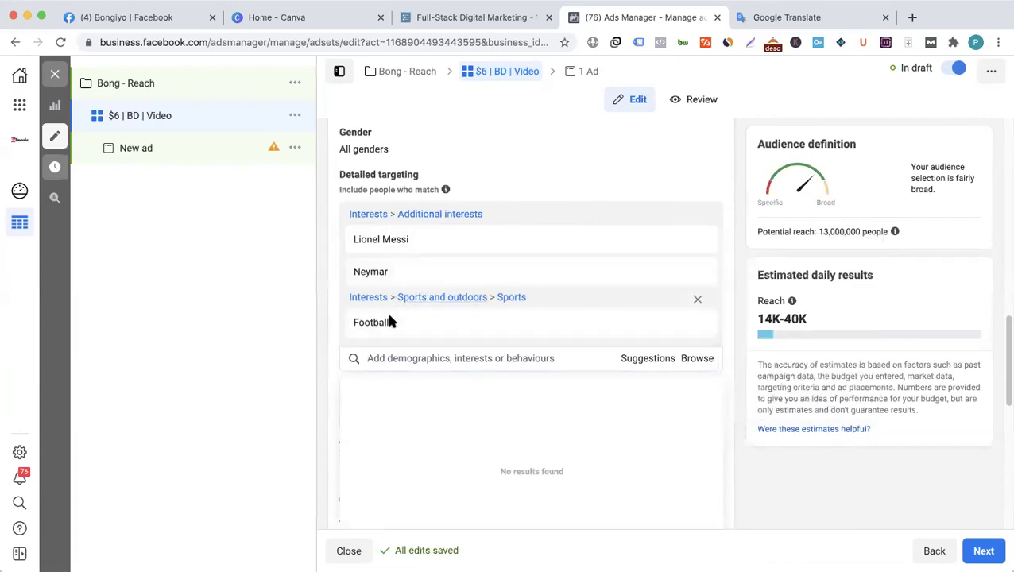
{"action": "left_click", "coordinate": [417, 359]}
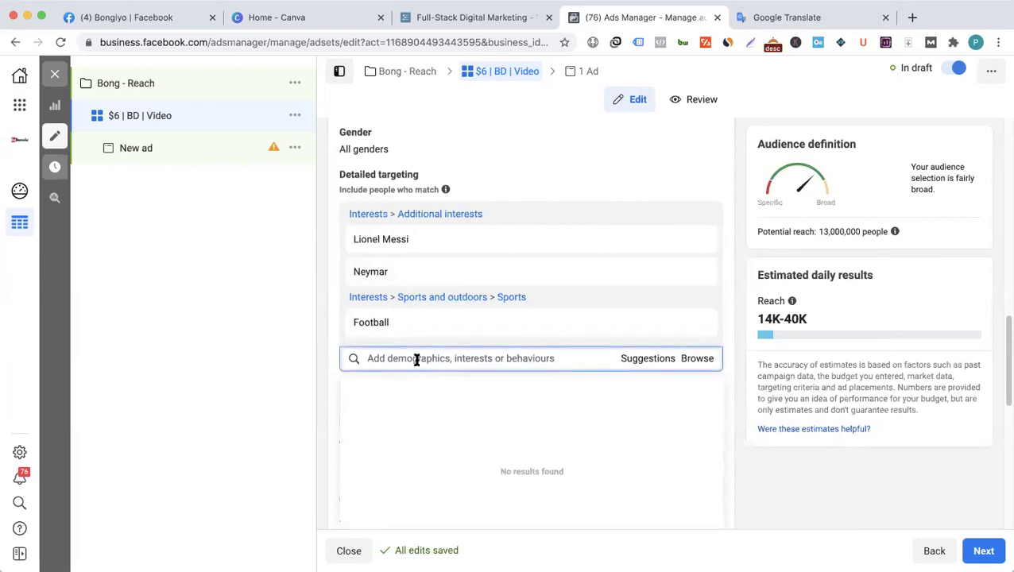
{"action": "type", "text": "Ronaldo"}
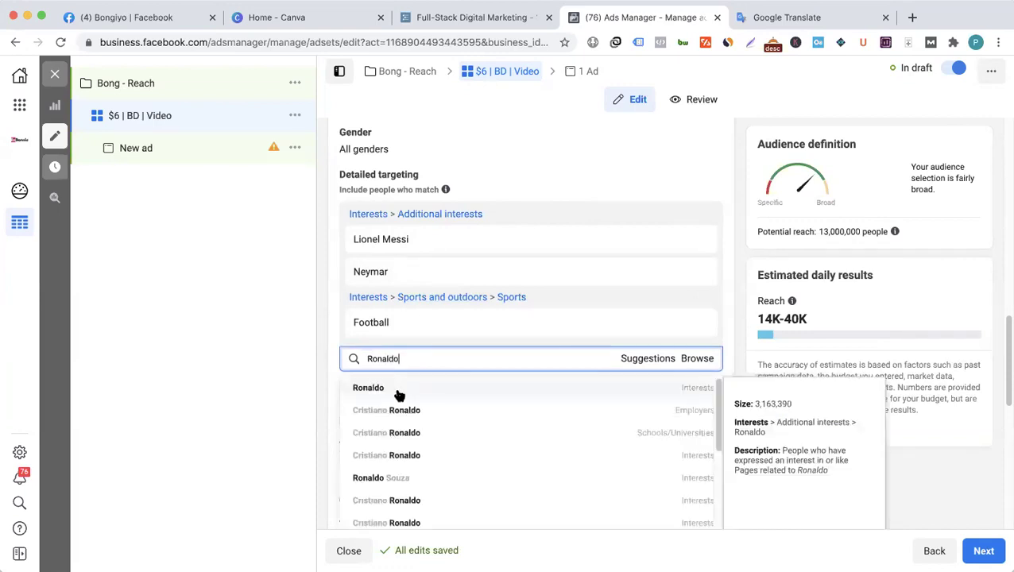
{"action": "left_click", "coordinate": [385, 394]}
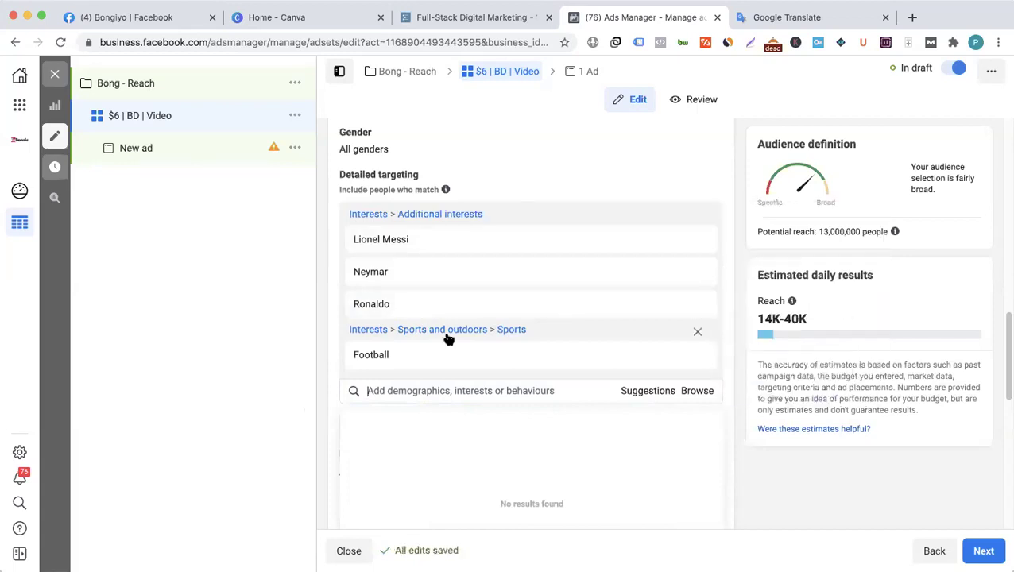
{"action": "mouse_move", "coordinate": [422, 286]}
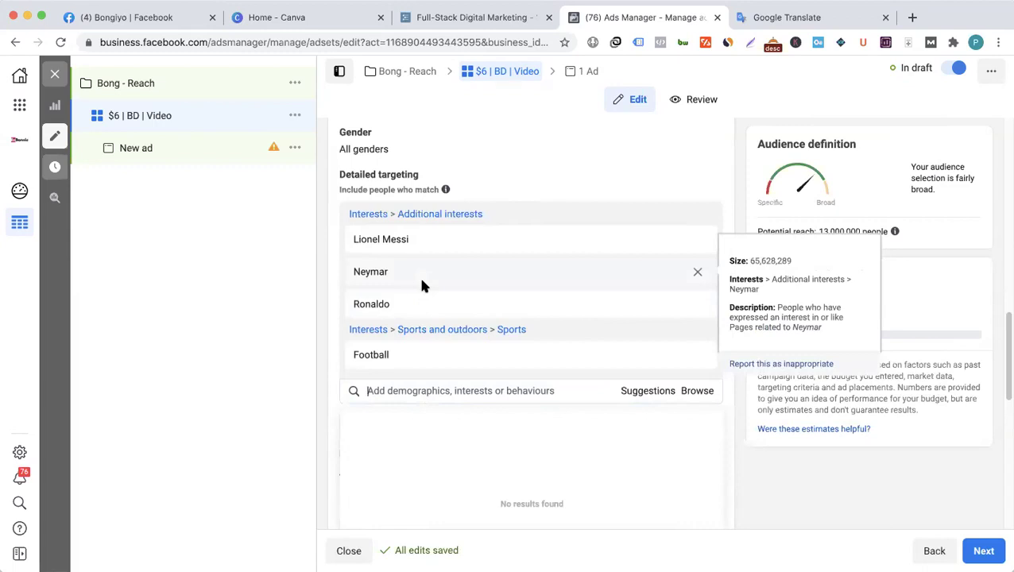
- Remove the Neymar and Ronaldo interests from the detailed targeting
{"action": "left_click", "coordinate": [404, 392]}
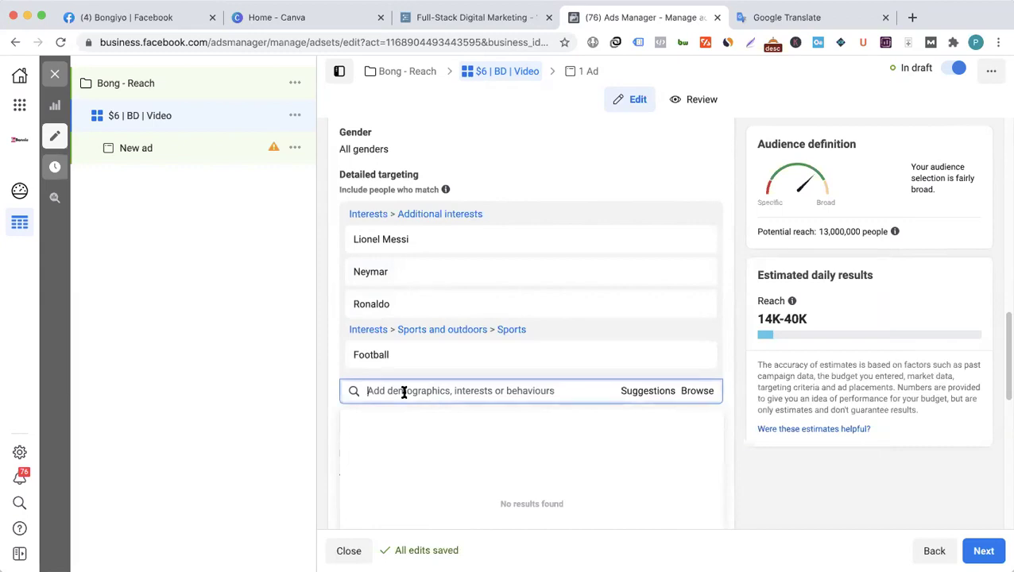
{"action": "left_click", "coordinate": [696, 274]}
{"action": "left_click", "coordinate": [697, 273]}
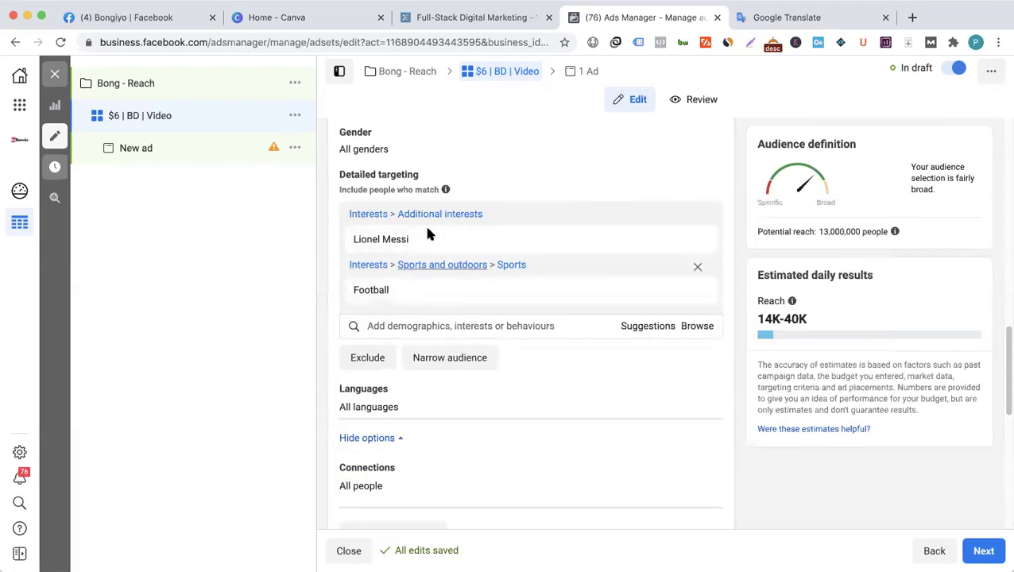
- Switch to Google Translate and delete the OR, Neymar, OR and Ronaldo lines below the first Messi
{"action": "key", "text": "ctrl+Tab"}
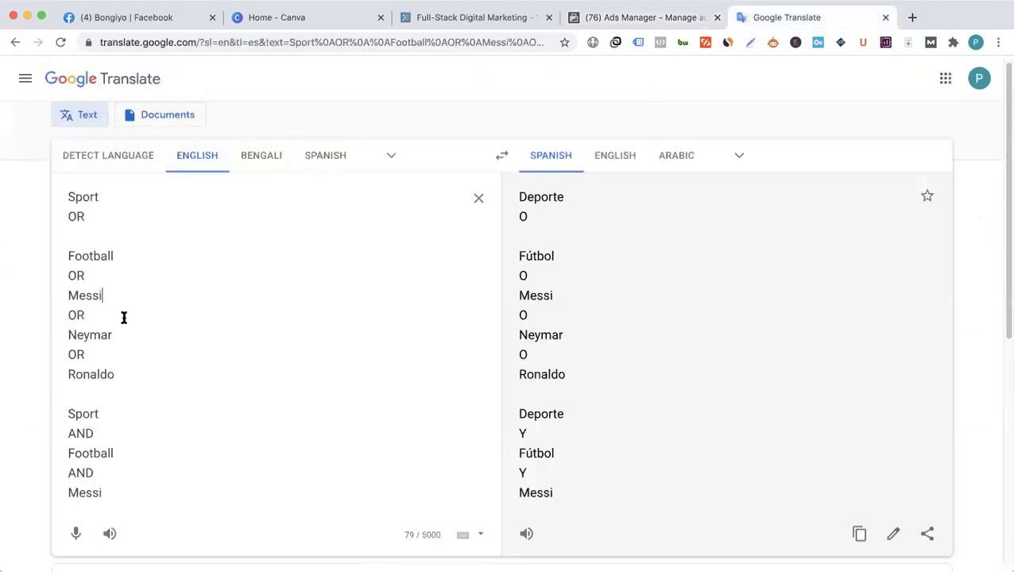
{"action": "left_click_drag", "start_coordinate": [70, 314], "coordinate": [132, 375]}
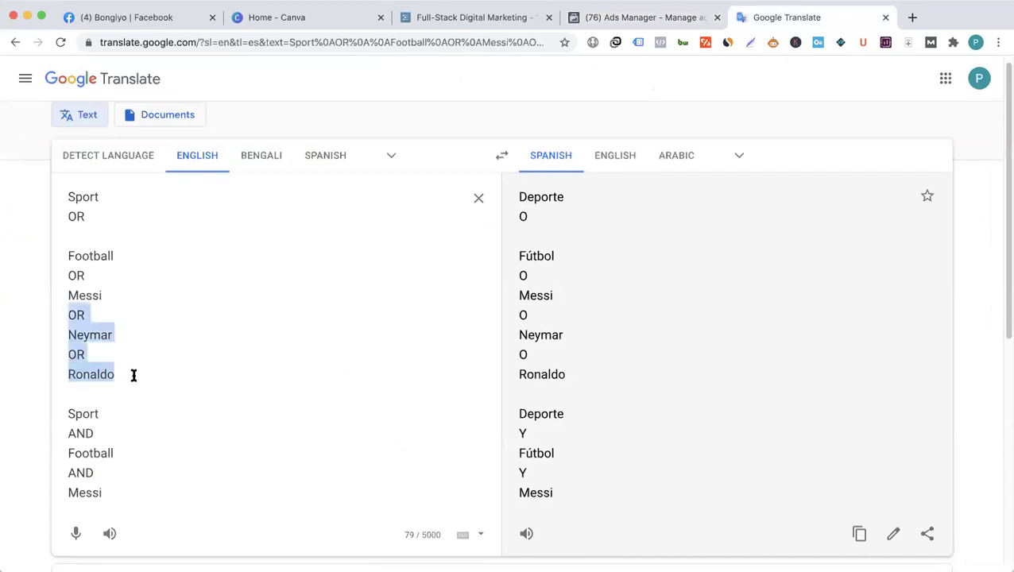
{"action": "key", "text": "BackSpace"}
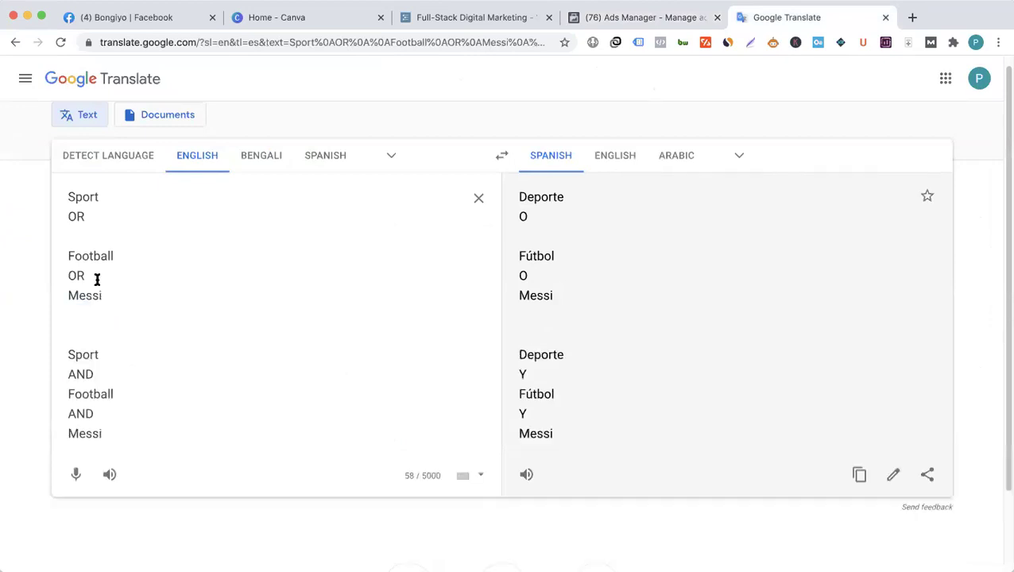
- Examine the shortened group in which Football and Messi are joined by OR
{"action": "double_click", "coordinate": [89, 256]}
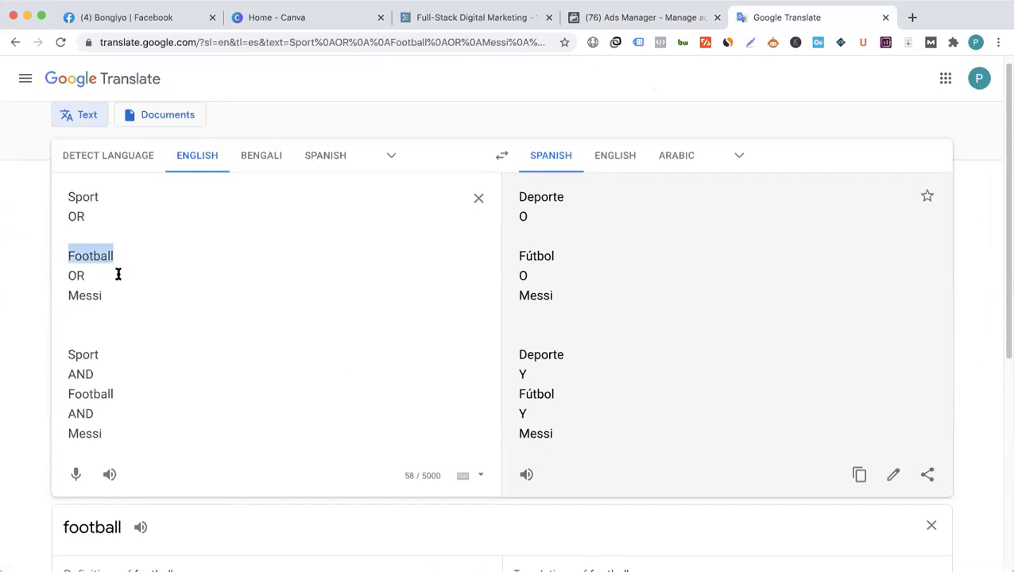
{"action": "double_click", "coordinate": [81, 295]}
{"action": "left_click", "coordinate": [112, 296]}
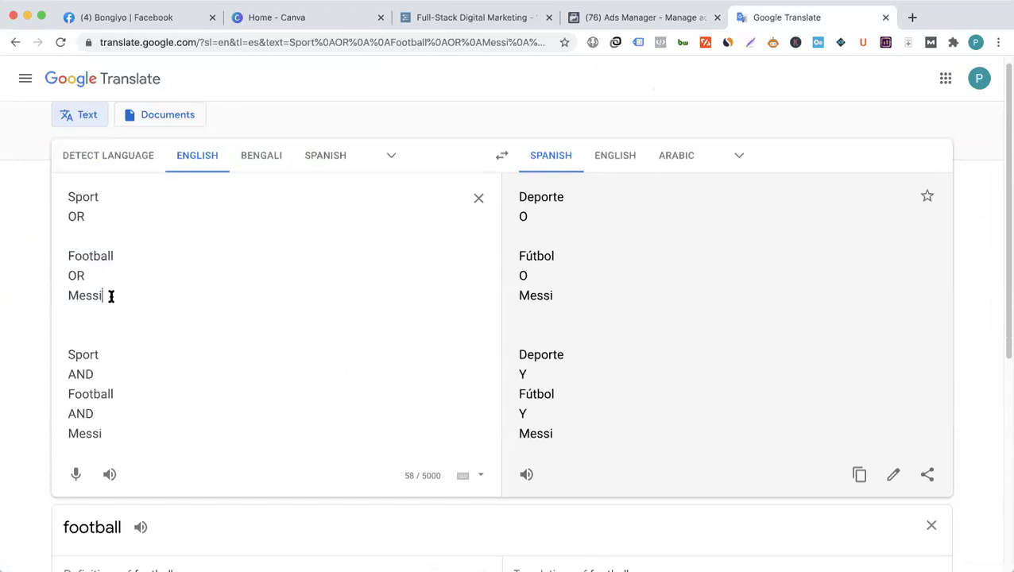
{"action": "double_click", "coordinate": [87, 296]}
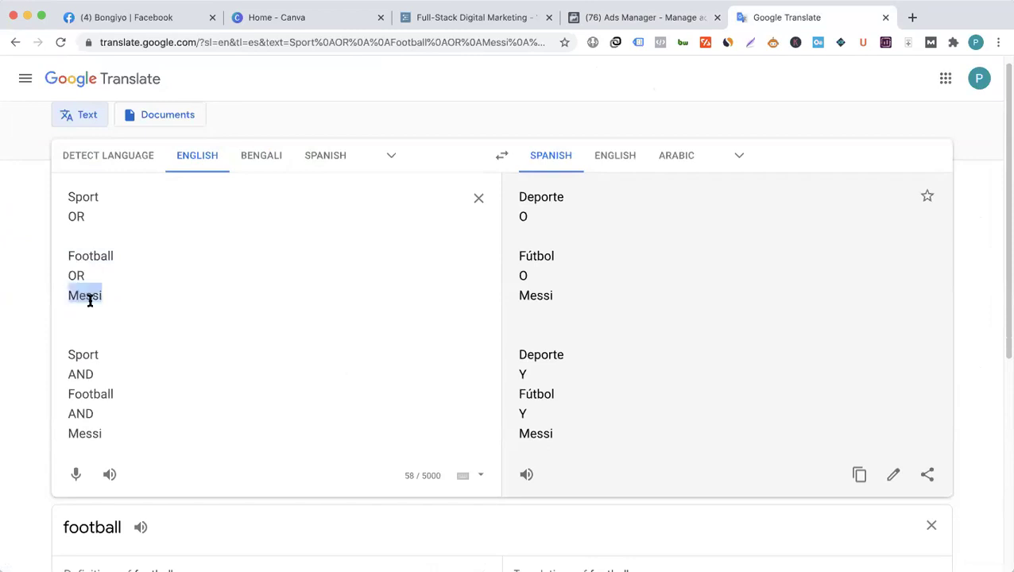
{"action": "left_click", "coordinate": [99, 256]}
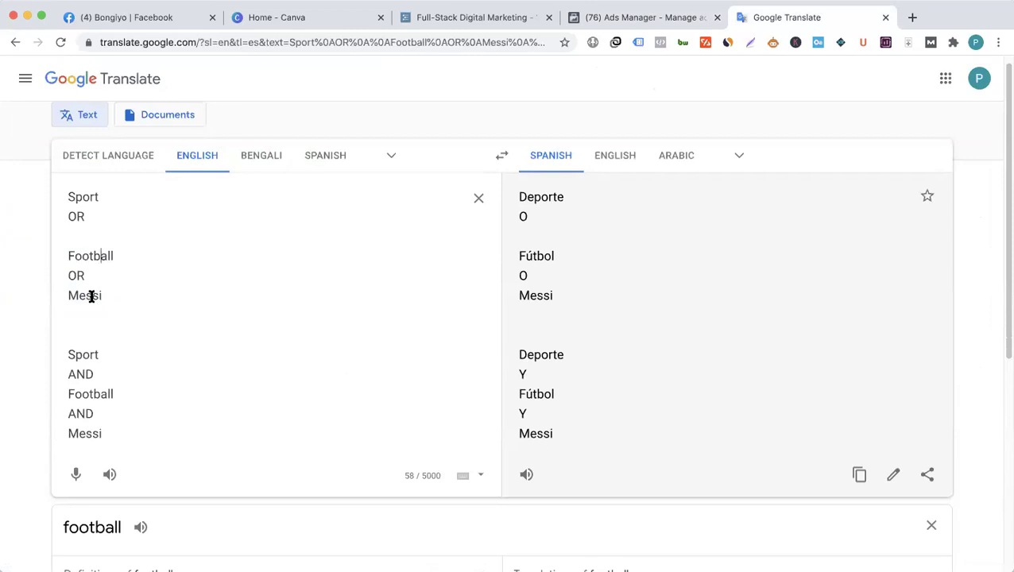
{"action": "left_click", "coordinate": [92, 296]}
- Replace the OR between the first Football and Messi with AND
{"action": "left_click_drag", "start_coordinate": [90, 277], "coordinate": [67, 278]}
{"action": "type", "text": "a"}
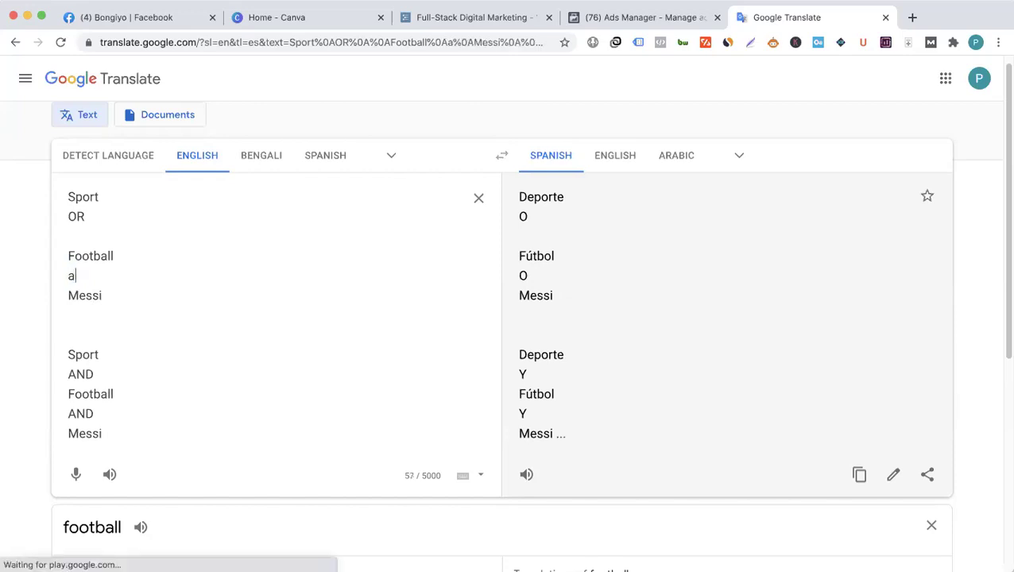
{"action": "key", "text": "BackSpace"}
{"action": "type", "text": "AND"}
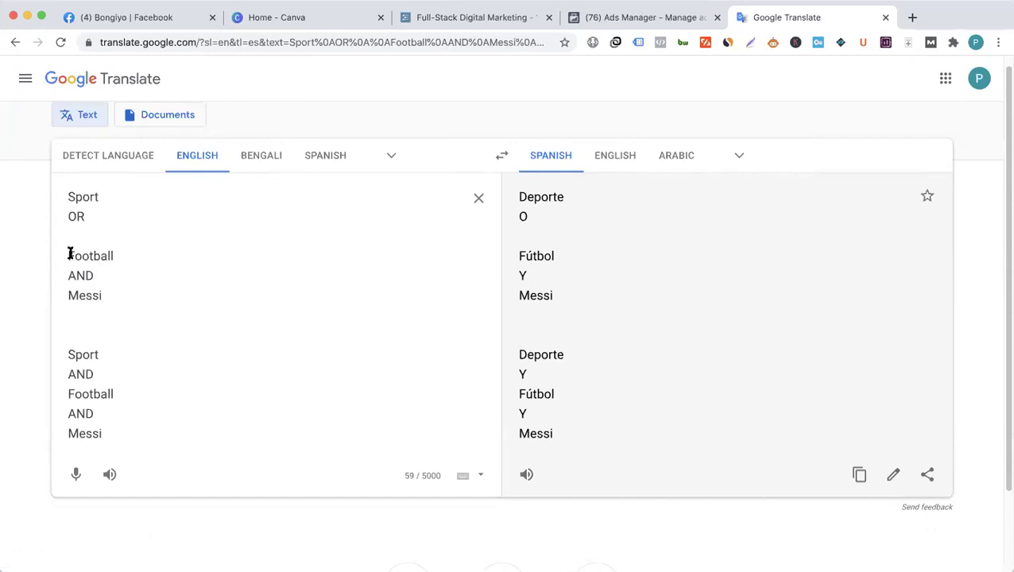
- Add AND and JERSEY on new lines below the first Messi, then highlight the Football-to-JERSEY group
{"action": "left_click_drag", "start_coordinate": [68, 254], "coordinate": [140, 251]}
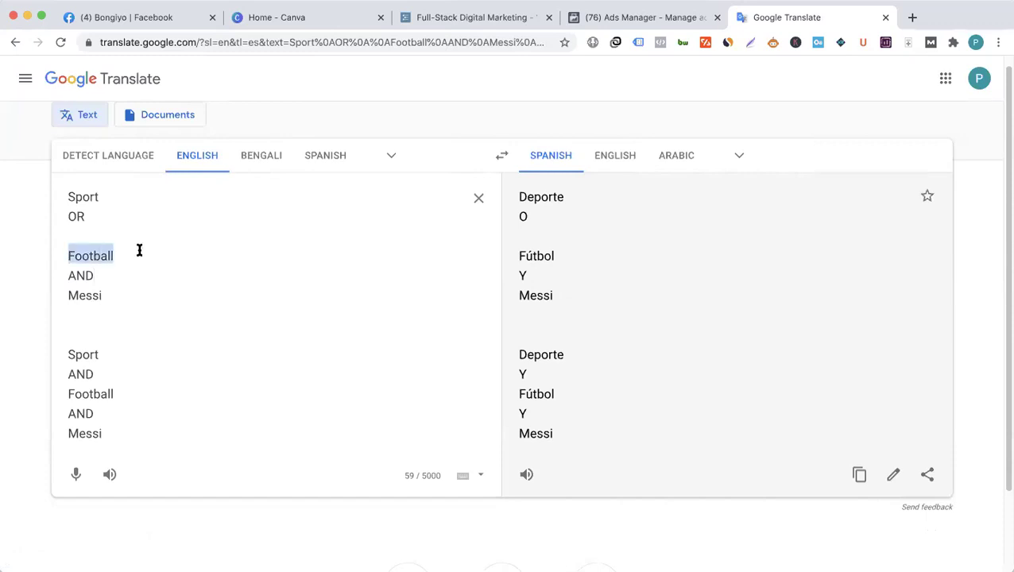
{"action": "left_click", "coordinate": [122, 291]}
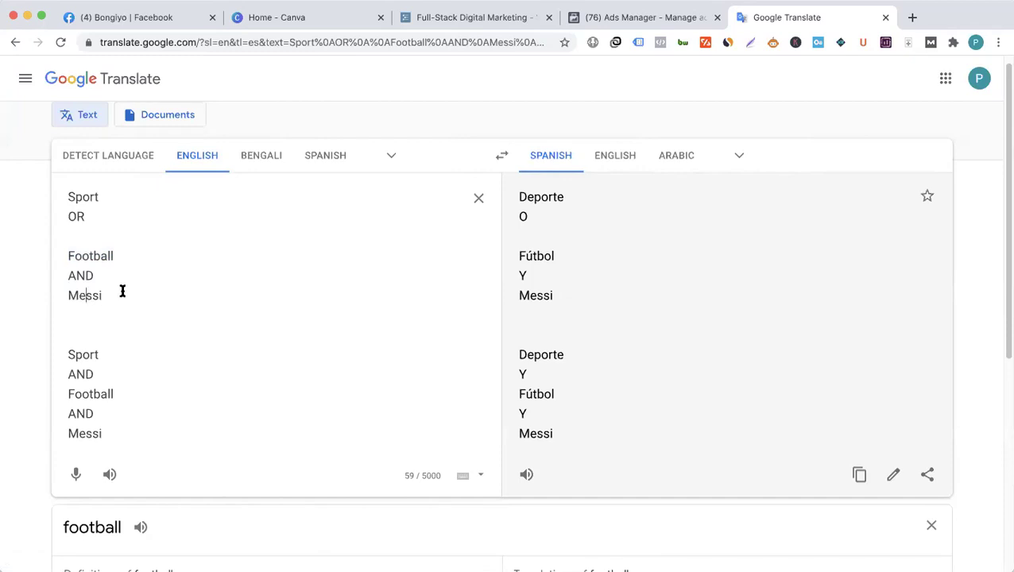
{"action": "key", "text": "Return"}
{"action": "type", "text": "AND"}
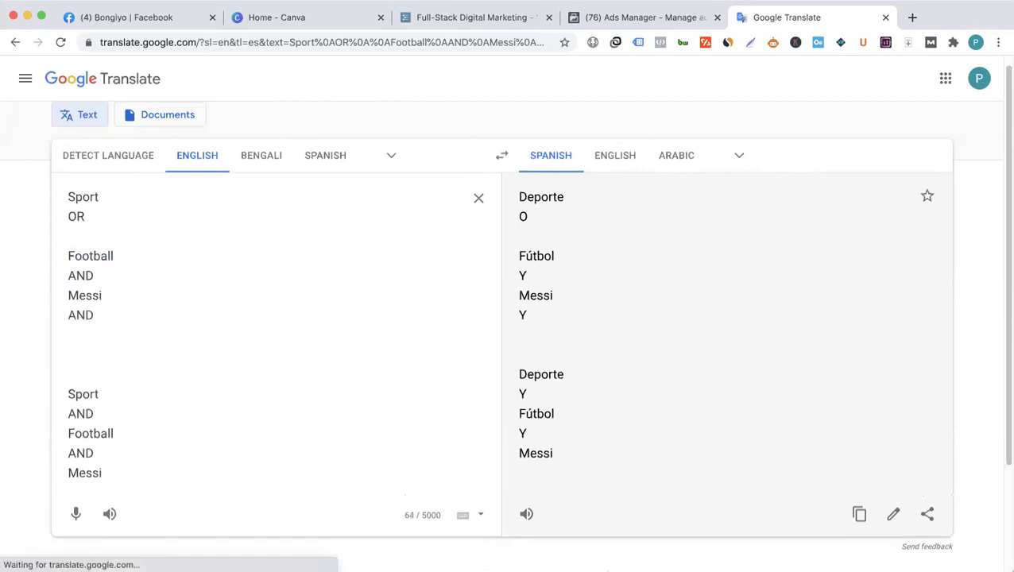
{"action": "key", "text": "Return"}
{"action": "type", "text": "JERSEY"}
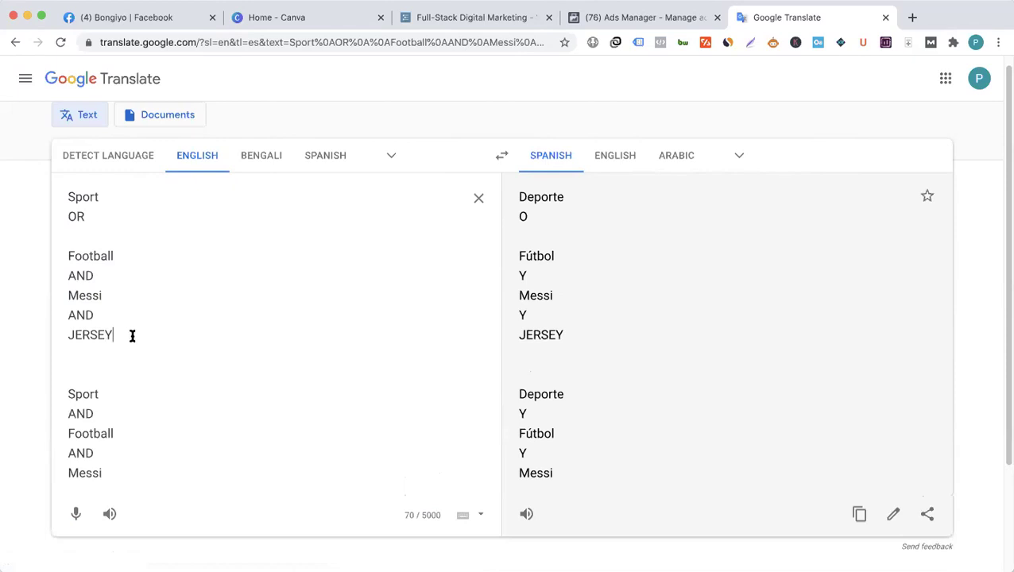
{"action": "left_click_drag", "start_coordinate": [132, 336], "coordinate": [68, 260]}
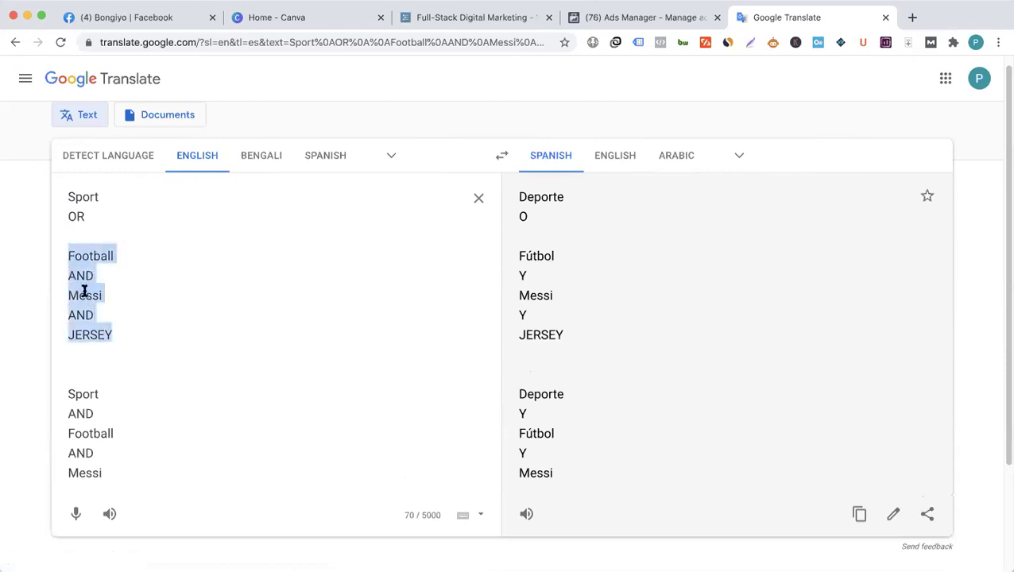
- Switch to Ads Manager and move Lionel Messi out of the Football group into a condition that the audience must also match
{"action": "left_click", "coordinate": [614, 18]}
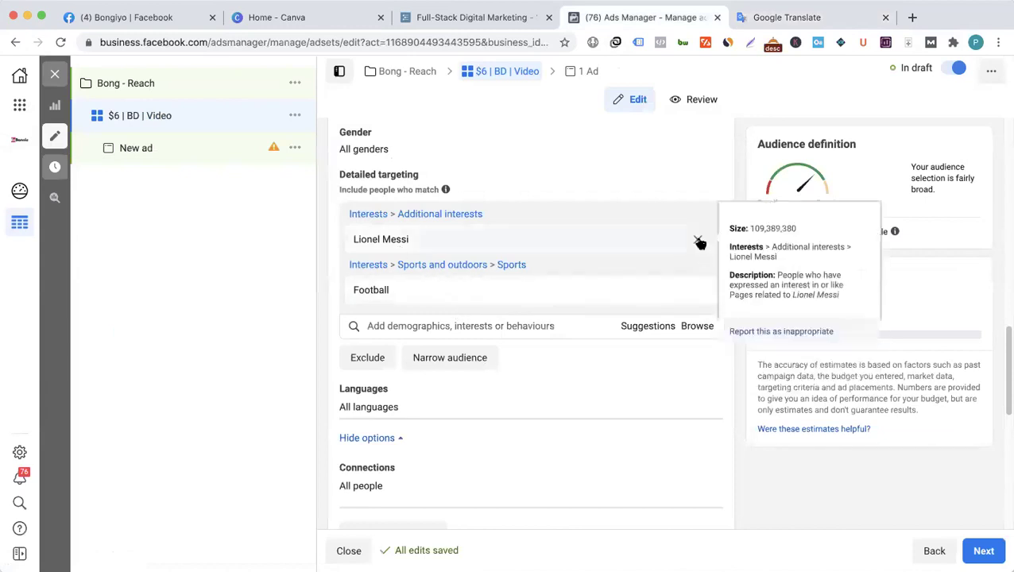
{"action": "left_click", "coordinate": [698, 240]}
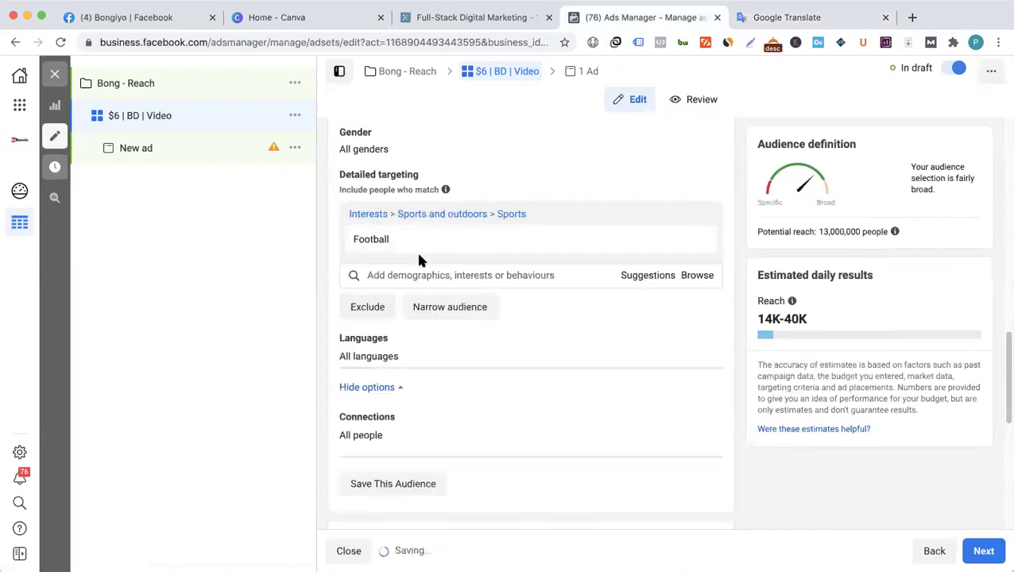
{"action": "left_click", "coordinate": [449, 309]}
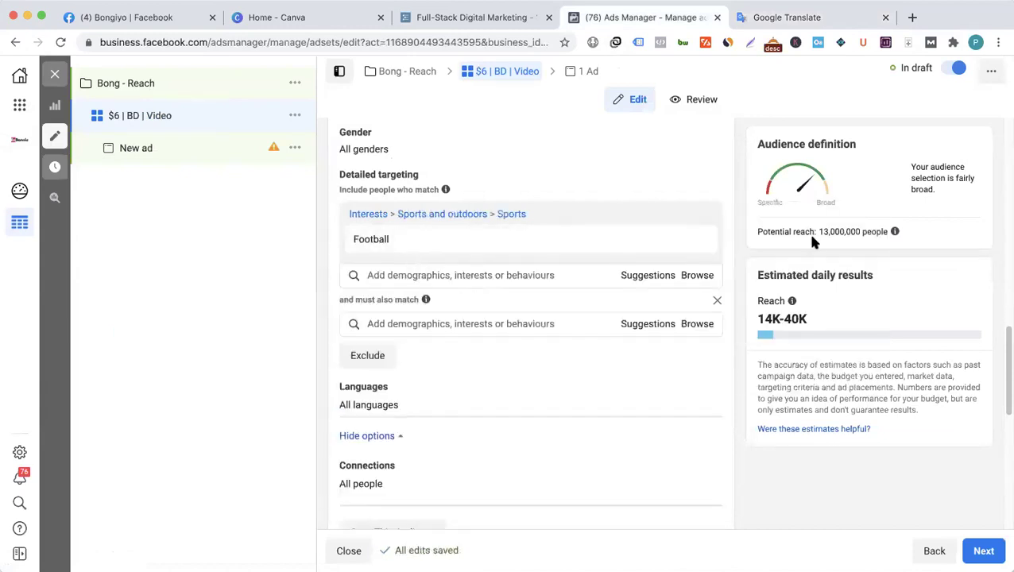
{"action": "left_click", "coordinate": [417, 328]}
{"action": "type", "text": "M"}
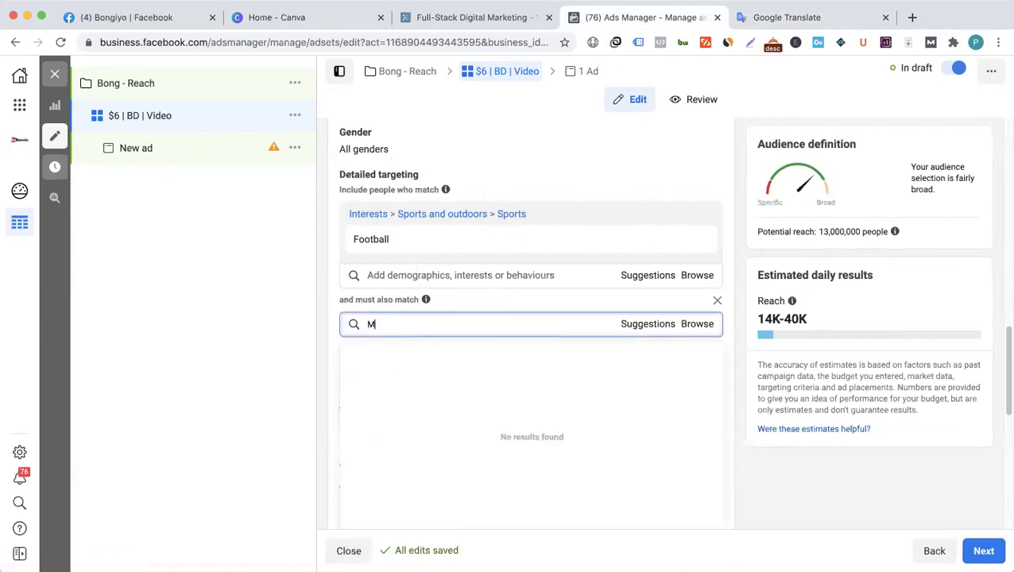
{"action": "type", "text": "essi"}
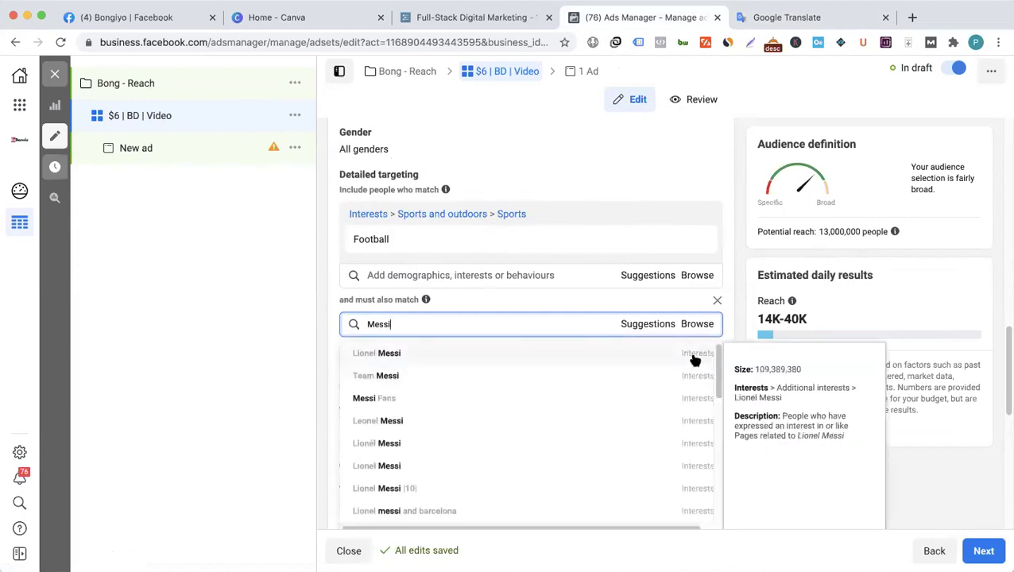
{"action": "left_click", "coordinate": [666, 359]}
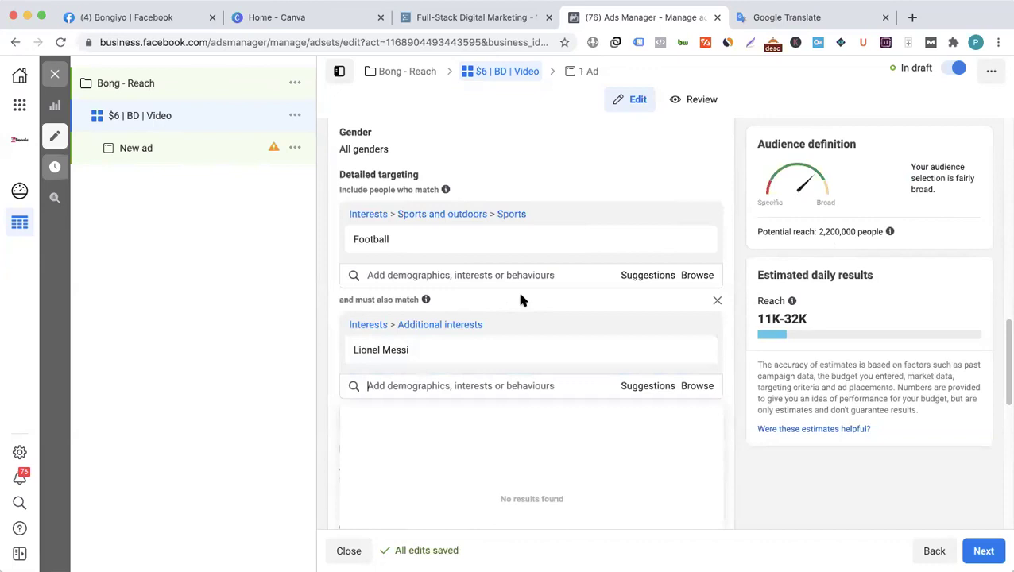
{"action": "mouse_move", "coordinate": [436, 235]}
{"action": "left_click", "coordinate": [330, 378]}
- Narrow the audience further with the Jersey interest as a third required condition and check the potential reach
{"action": "scroll", "coordinate": [333, 380], "scroll_direction": "down", "scroll_amount": 1}
{"action": "left_click", "coordinate": [448, 395]}
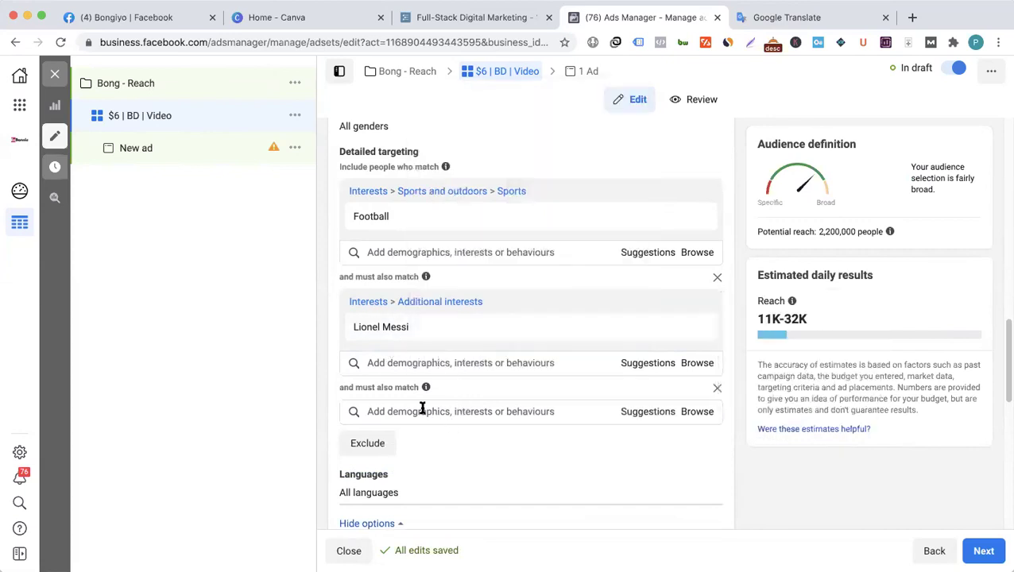
{"action": "left_click", "coordinate": [422, 410]}
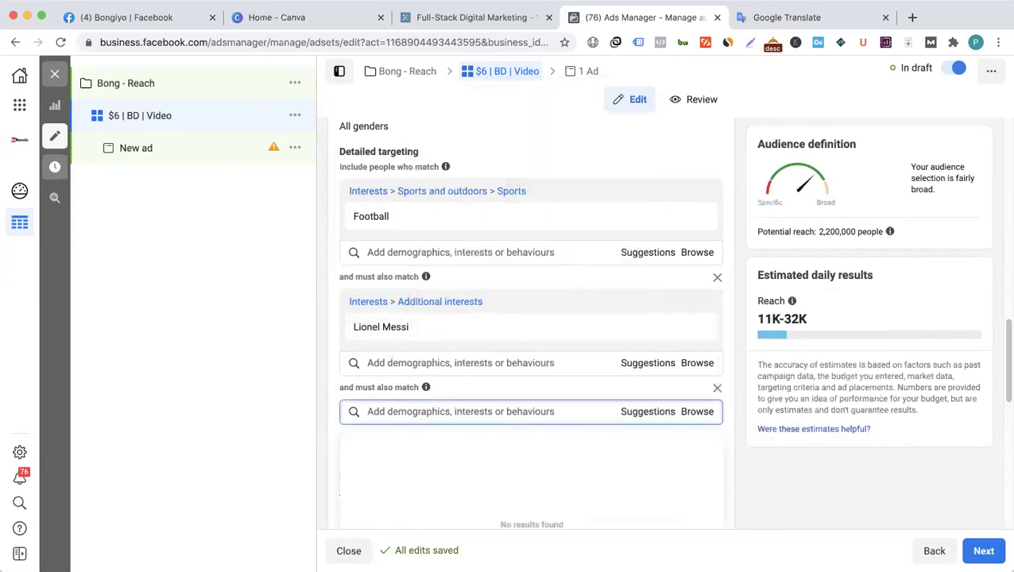
{"action": "type", "text": "Jersey"}
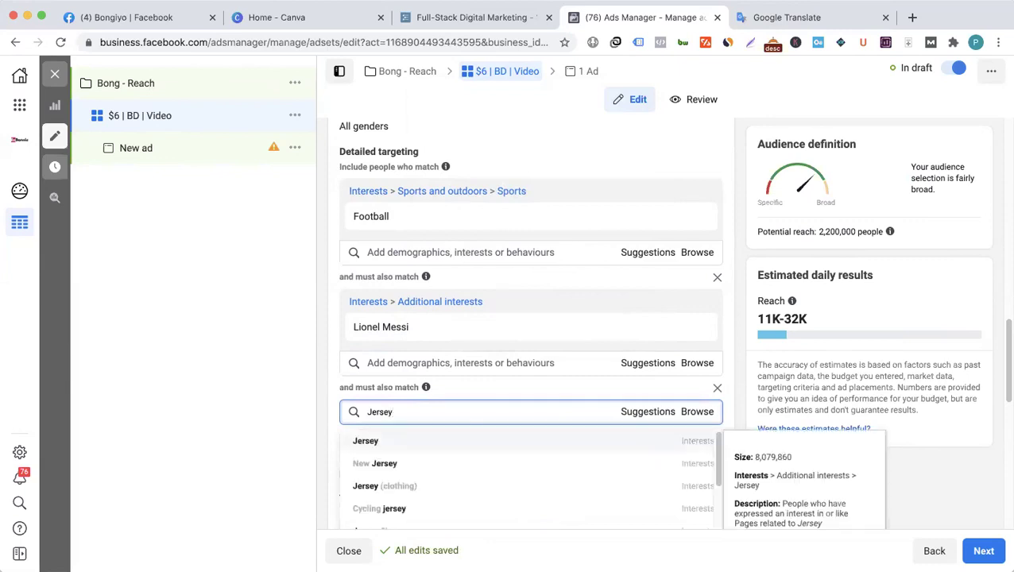
{"action": "left_click", "coordinate": [414, 442]}
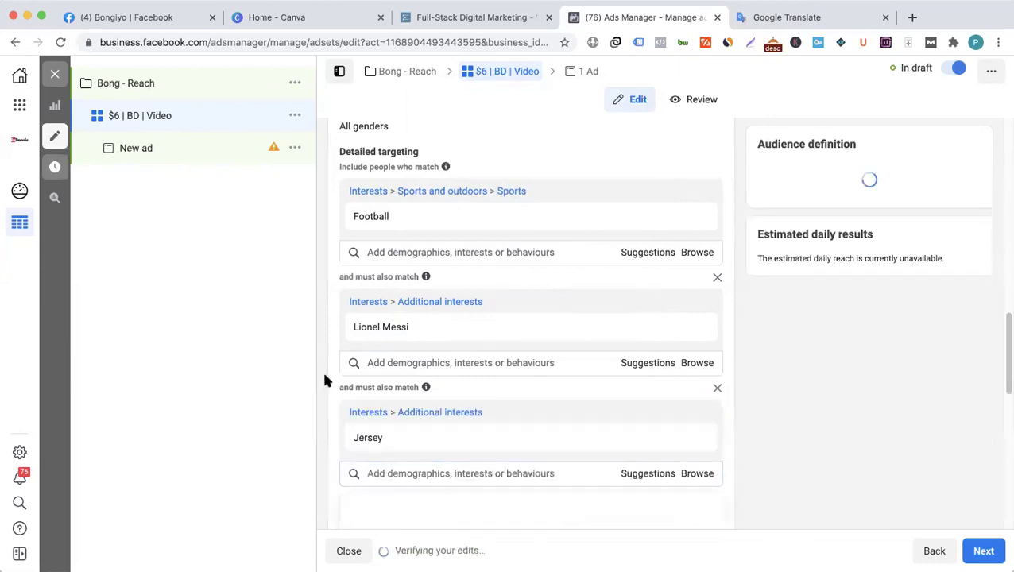
{"action": "double_click", "coordinate": [838, 231]}
{"action": "left_click", "coordinate": [821, 226]}
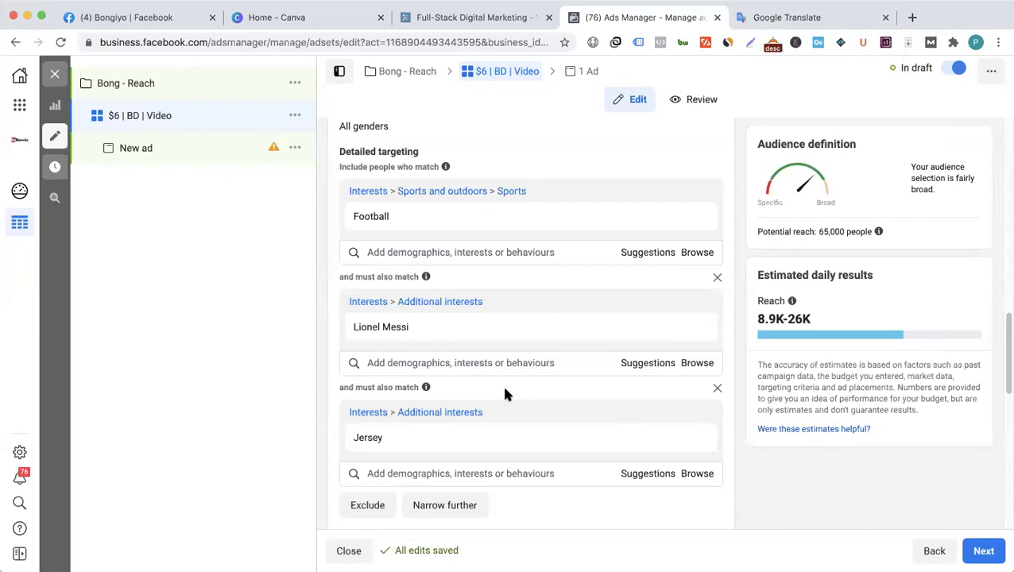
- Clear the Lionel Messi, Jersey and Football interests from the detailed targeting and browse the Demographics categories
{"action": "left_click", "coordinate": [716, 277]}
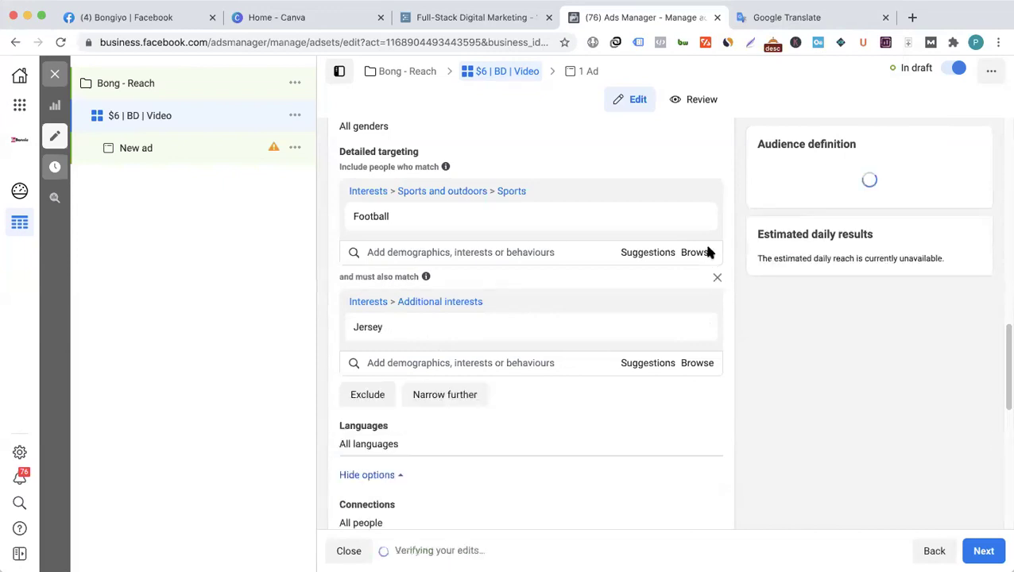
{"action": "left_click", "coordinate": [696, 217]}
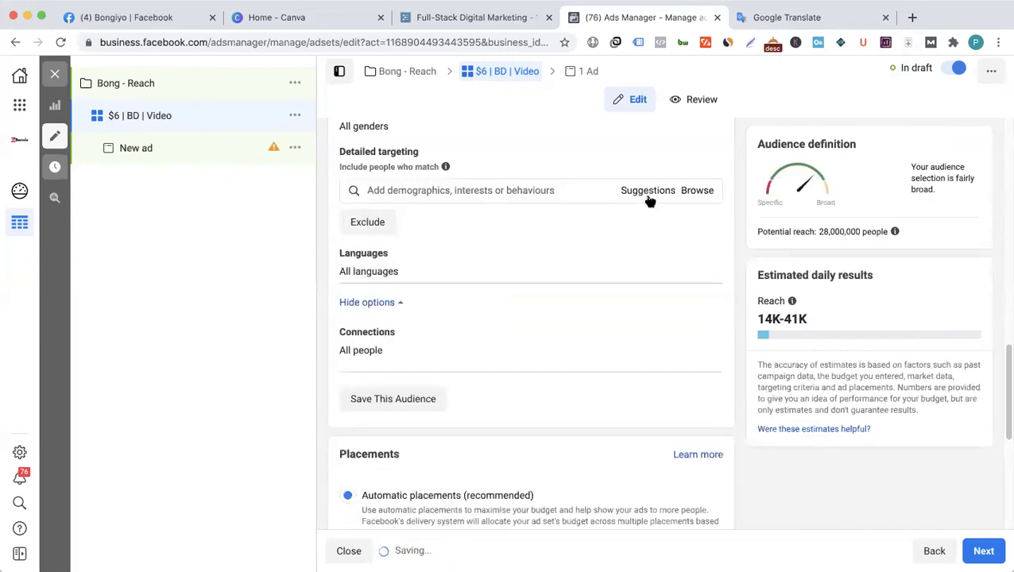
{"action": "left_click", "coordinate": [697, 193]}
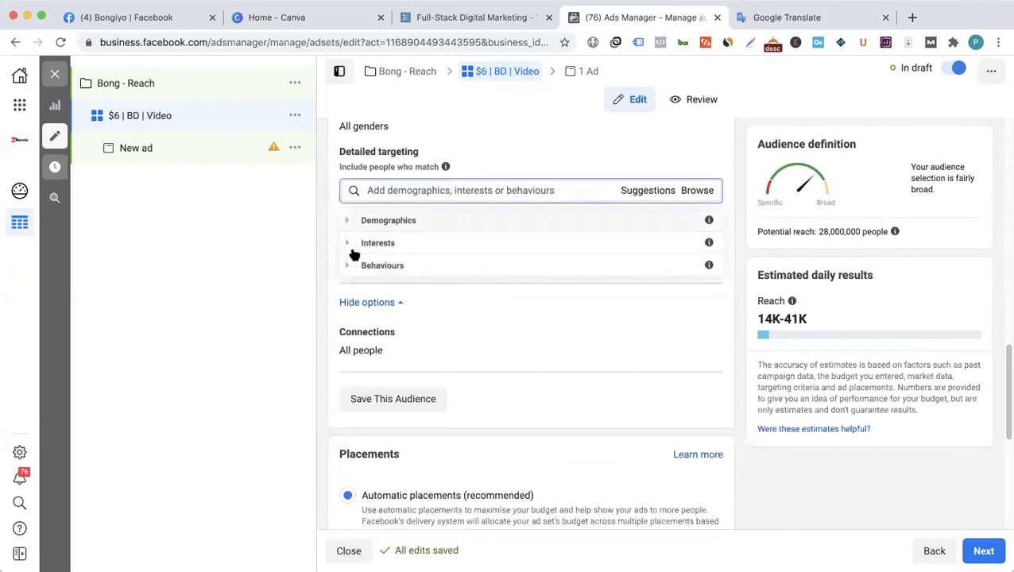
{"action": "left_click", "coordinate": [350, 221]}
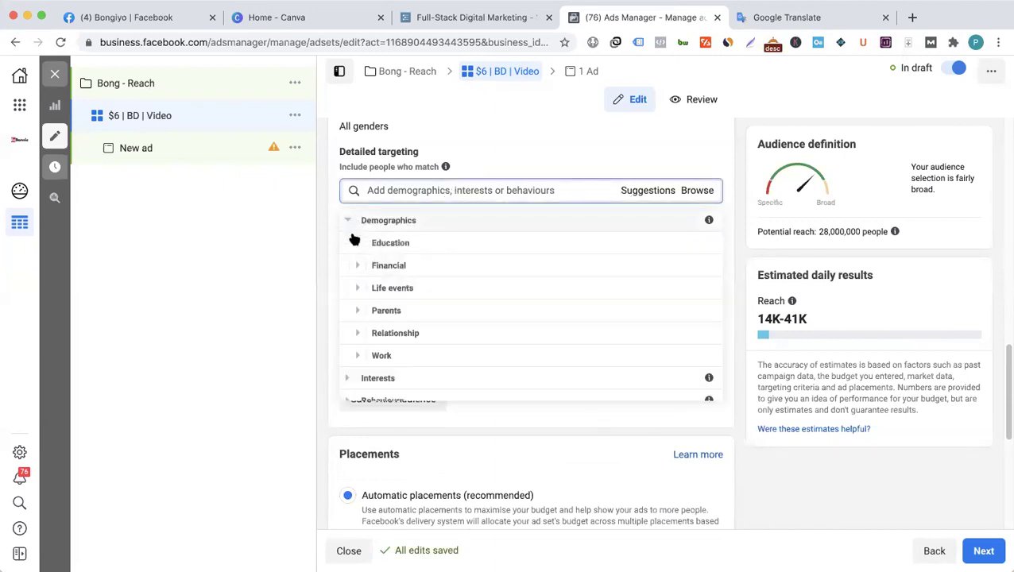
{"action": "left_click", "coordinate": [324, 254]}
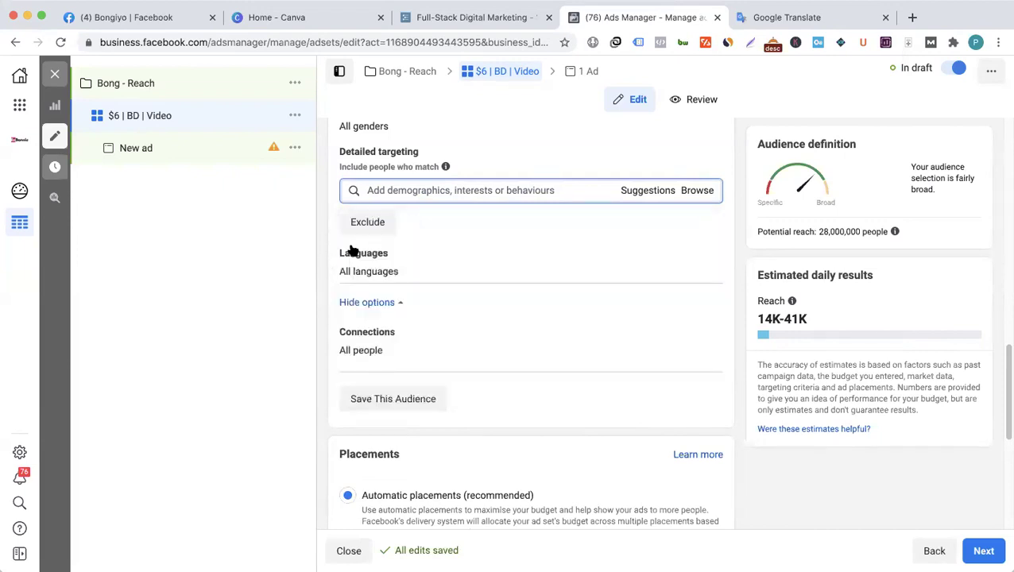
- Search the detailed targeting for "Search" and add the Search engine marketing interest
{"action": "left_click", "coordinate": [408, 194]}
{"action": "type", "text": "Search"}
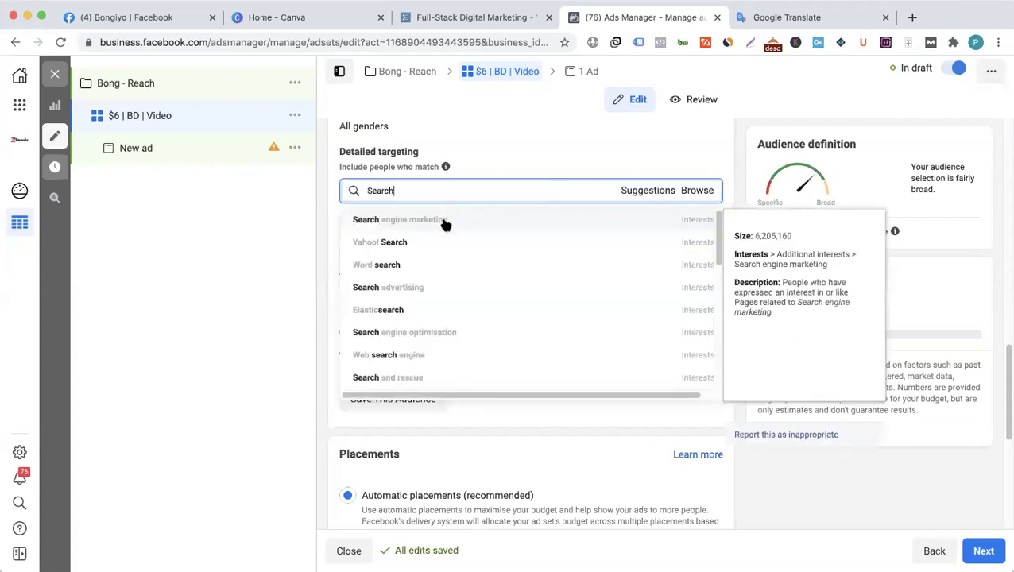
{"action": "left_click", "coordinate": [445, 225]}
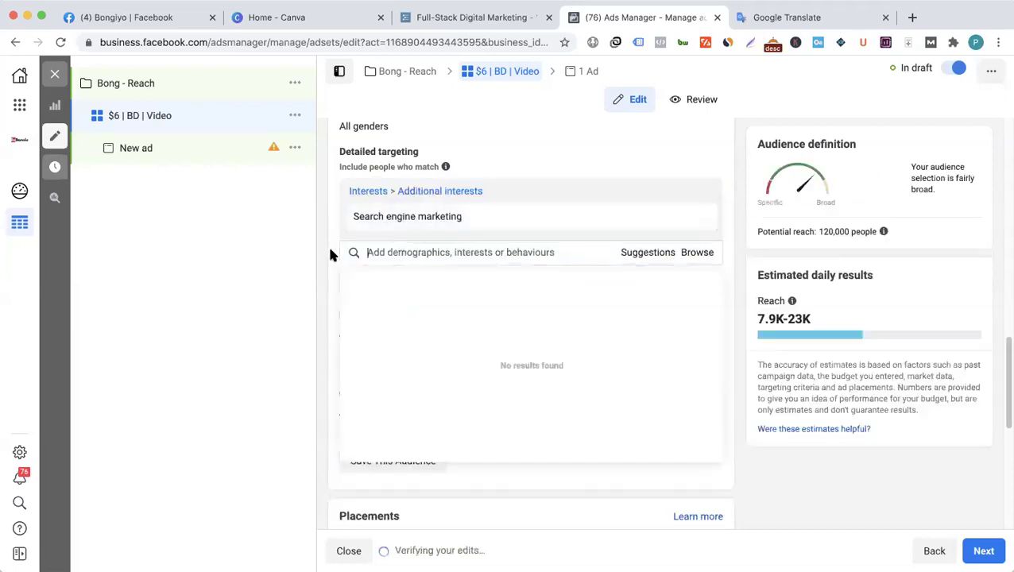
{"action": "left_click", "coordinate": [329, 248]}
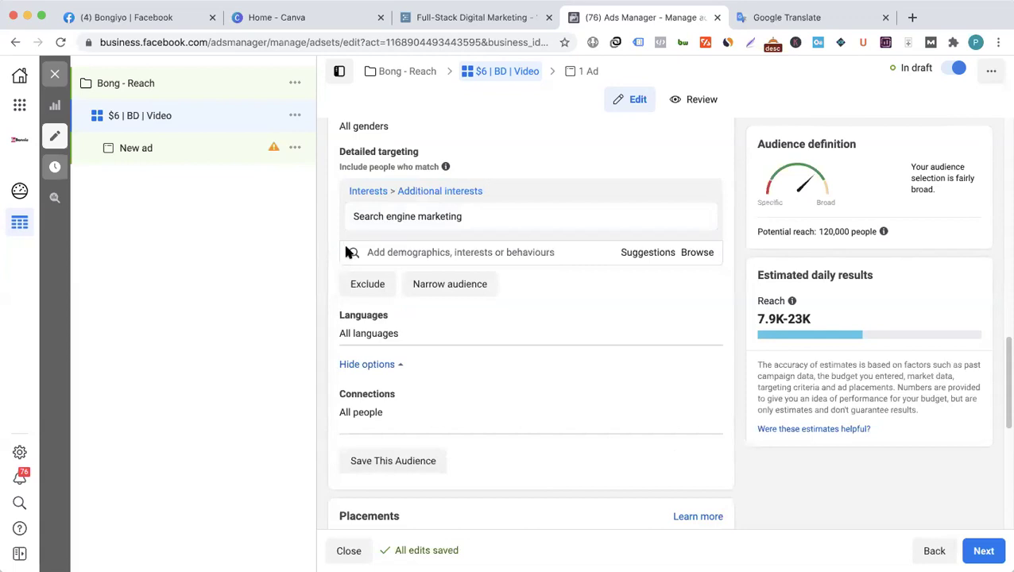
- Add the suggested interests Search engine optimisation, Social media marketing and Digital marketing to the same group
{"action": "left_click", "coordinate": [419, 252]}
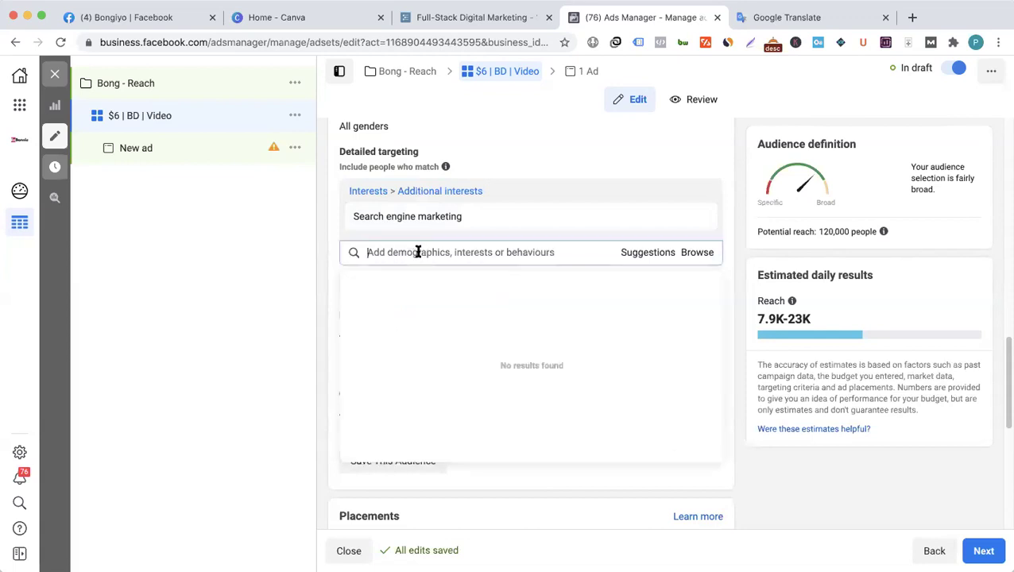
{"action": "left_click", "coordinate": [643, 253]}
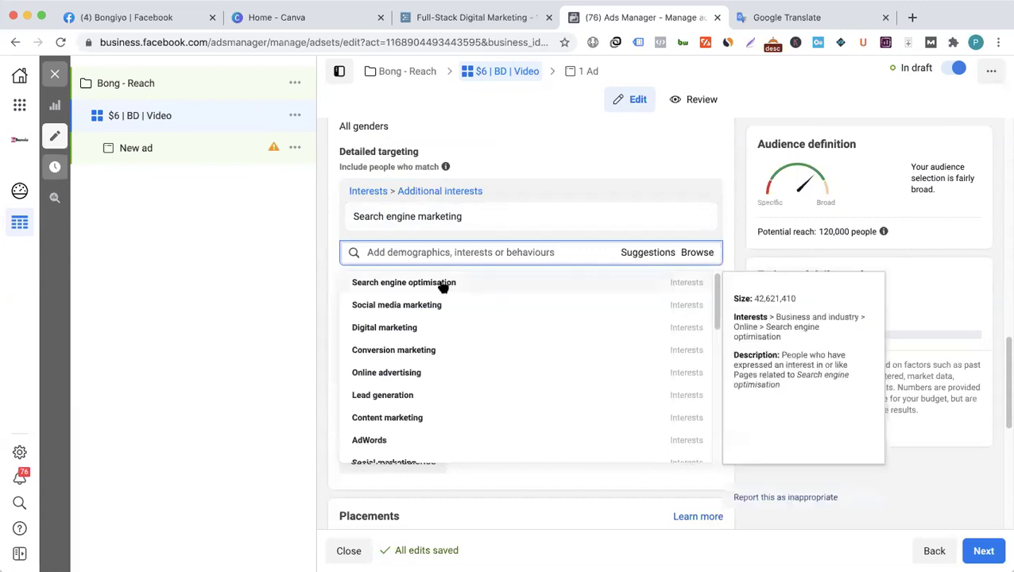
{"action": "left_click", "coordinate": [363, 293]}
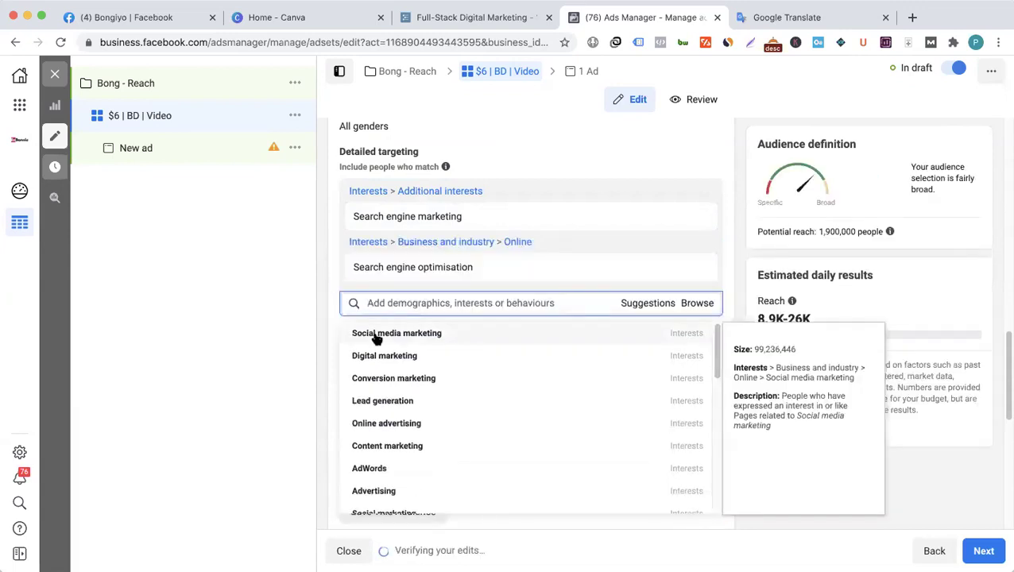
{"action": "left_click", "coordinate": [377, 337]}
{"action": "left_click", "coordinate": [383, 388]}
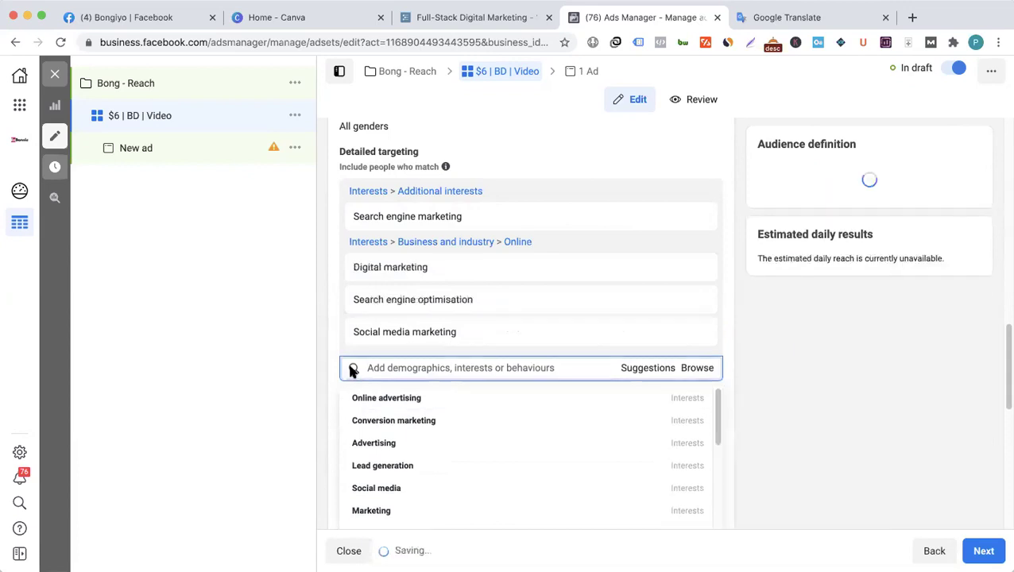
{"action": "left_click", "coordinate": [332, 324]}
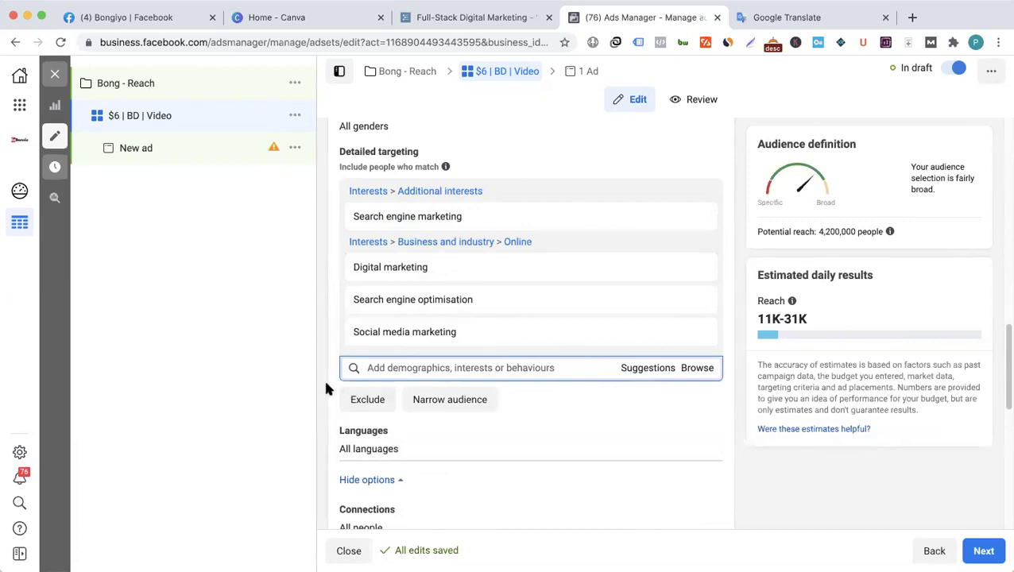
- Search for "domain" and add the domain interest to the detailed targeting
{"action": "scroll", "coordinate": [326, 388], "scroll_direction": "down", "scroll_amount": 3}
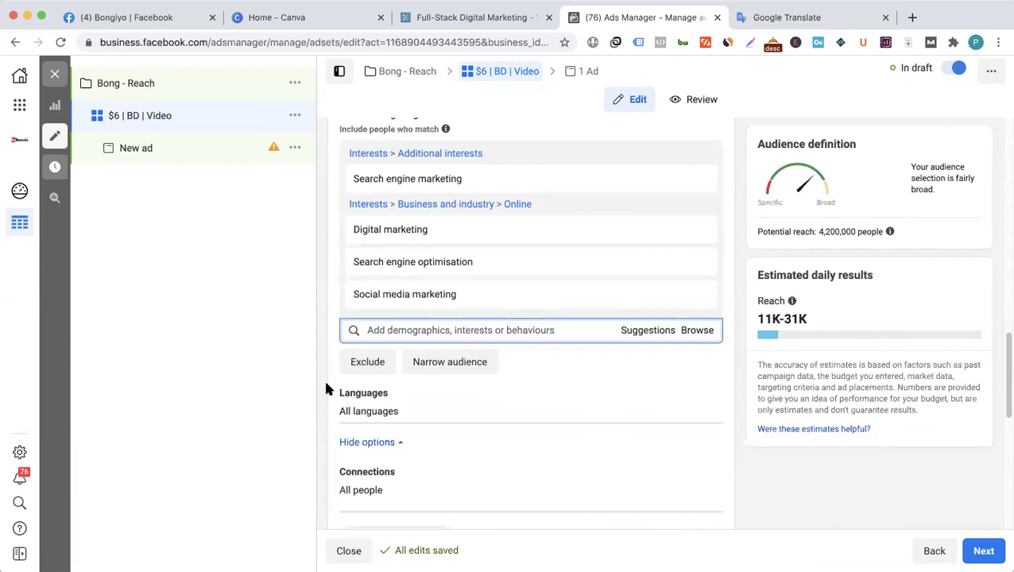
{"action": "scroll", "coordinate": [326, 388], "scroll_direction": "down", "scroll_amount": 1}
{"action": "scroll", "coordinate": [326, 388], "scroll_direction": "up", "scroll_amount": 4}
{"action": "scroll", "coordinate": [326, 388], "scroll_direction": "down", "scroll_amount": 2}
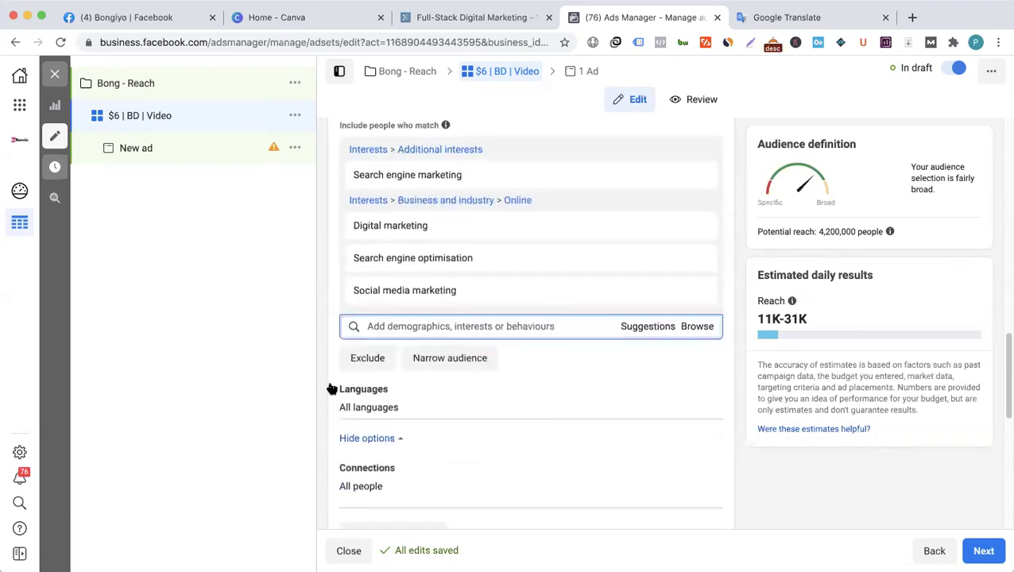
{"action": "type", "text": "domain"}
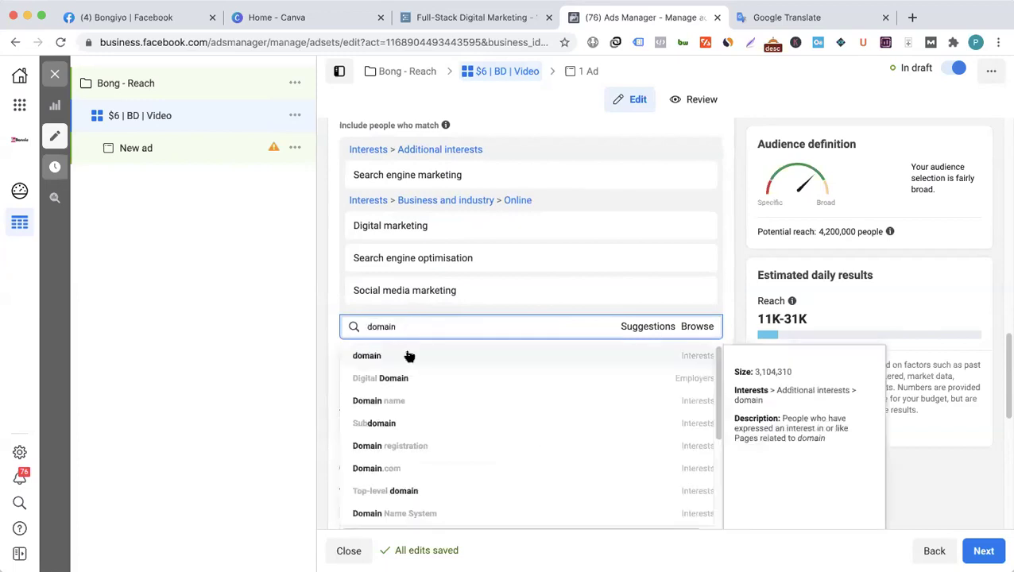
{"action": "left_click", "coordinate": [410, 356]}
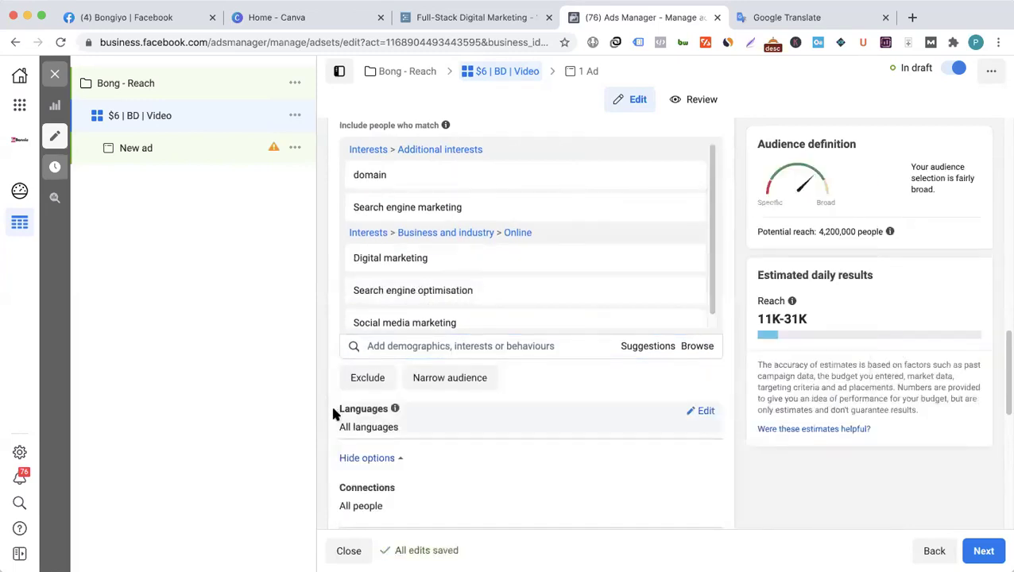
- Expand the additional options of the ad set's Placements section
{"action": "scroll", "coordinate": [333, 414], "scroll_direction": "down", "scroll_amount": 1}
{"action": "scroll", "coordinate": [333, 414], "scroll_direction": "down", "scroll_amount": 2}
{"action": "scroll", "coordinate": [333, 414], "scroll_direction": "down", "scroll_amount": 3}
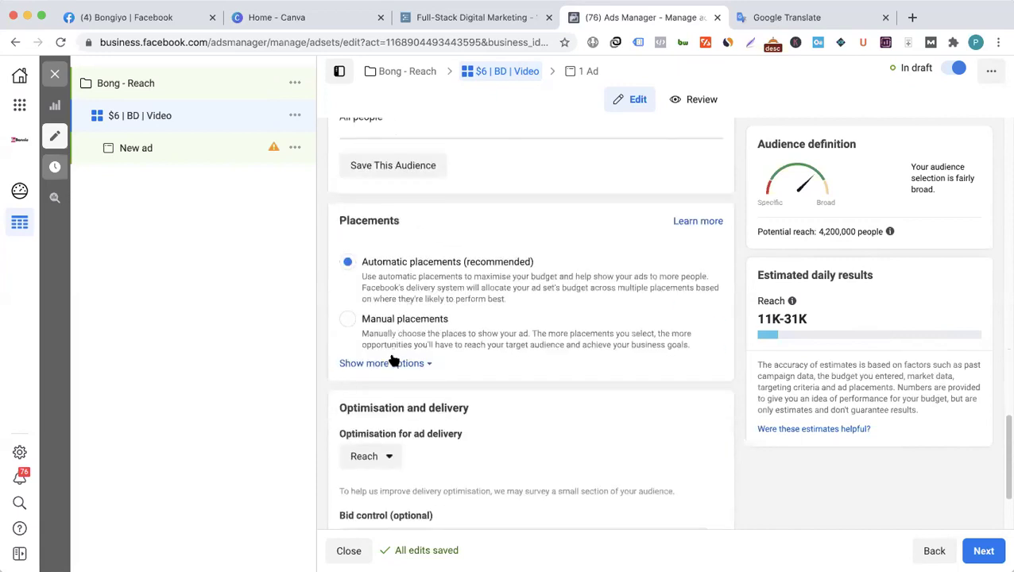
{"action": "left_click", "coordinate": [392, 362]}
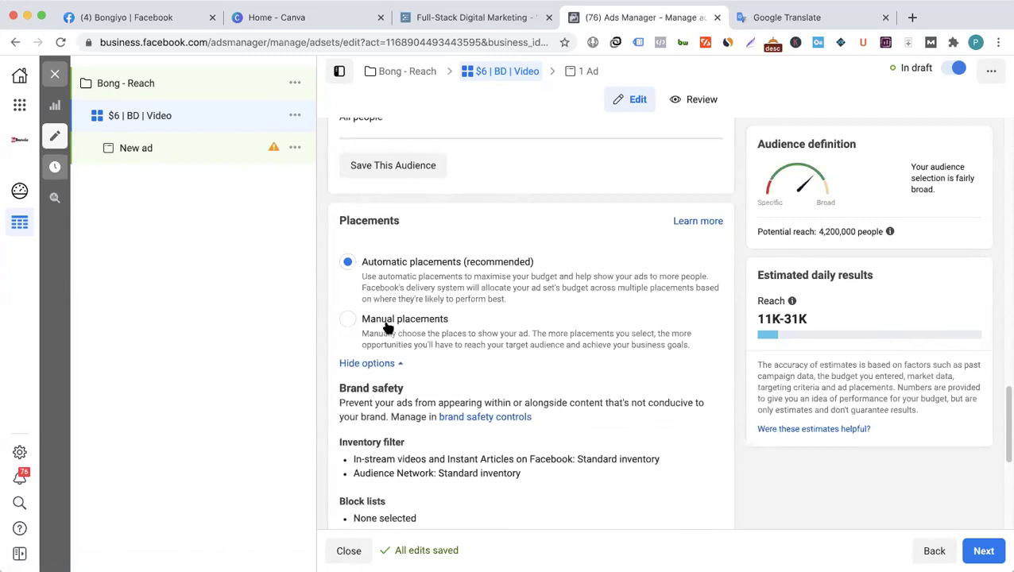
- Switch the ad set to manual placements and deselect Instagram and Audience Network, leaving Facebook as the only platform
{"action": "left_click", "coordinate": [347, 321]}
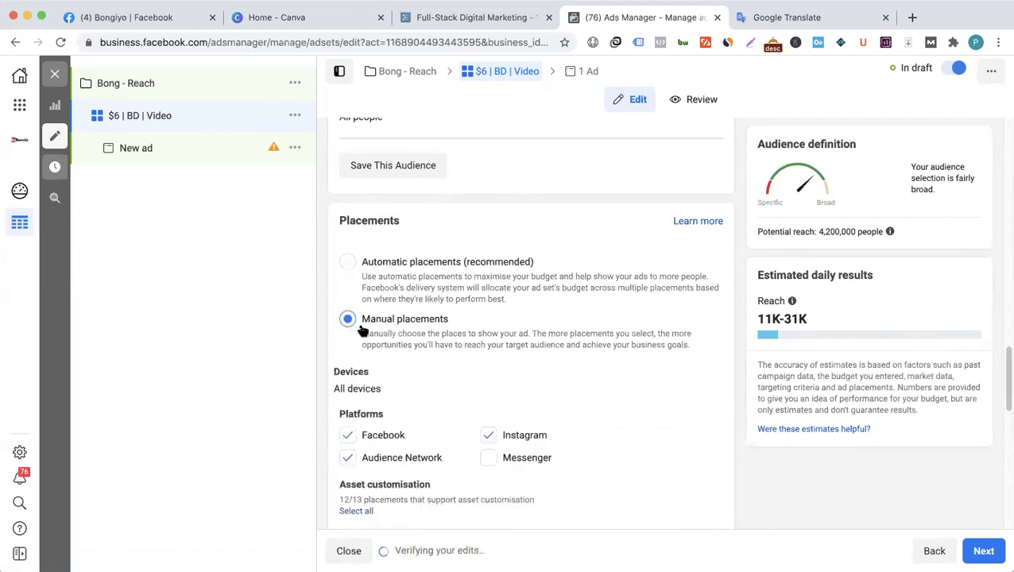
{"action": "scroll", "coordinate": [362, 326], "scroll_direction": "down", "scroll_amount": 2}
{"action": "scroll", "coordinate": [422, 290], "scroll_direction": "down", "scroll_amount": 3}
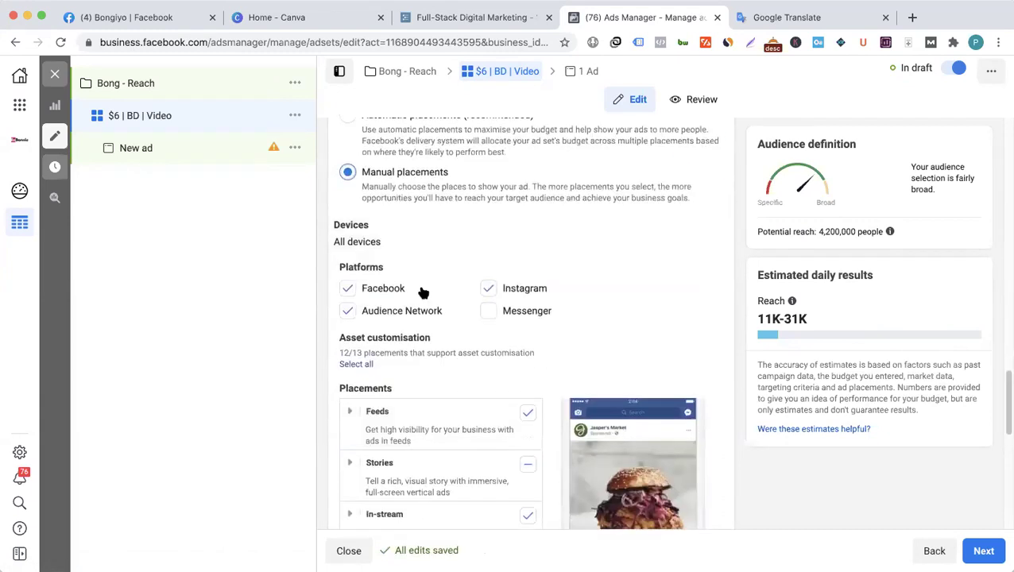
{"action": "left_click", "coordinate": [484, 272]}
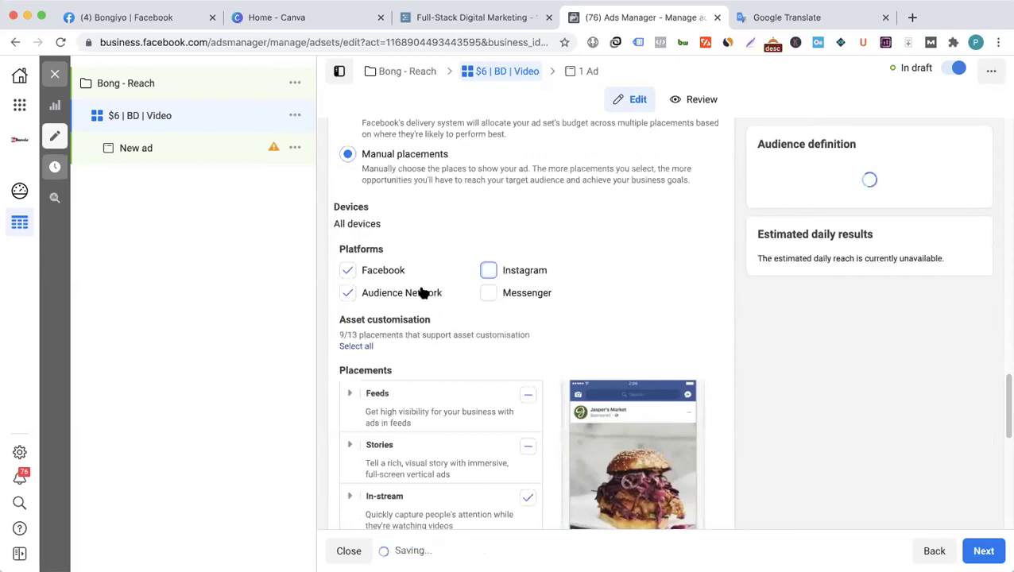
{"action": "left_click", "coordinate": [347, 293]}
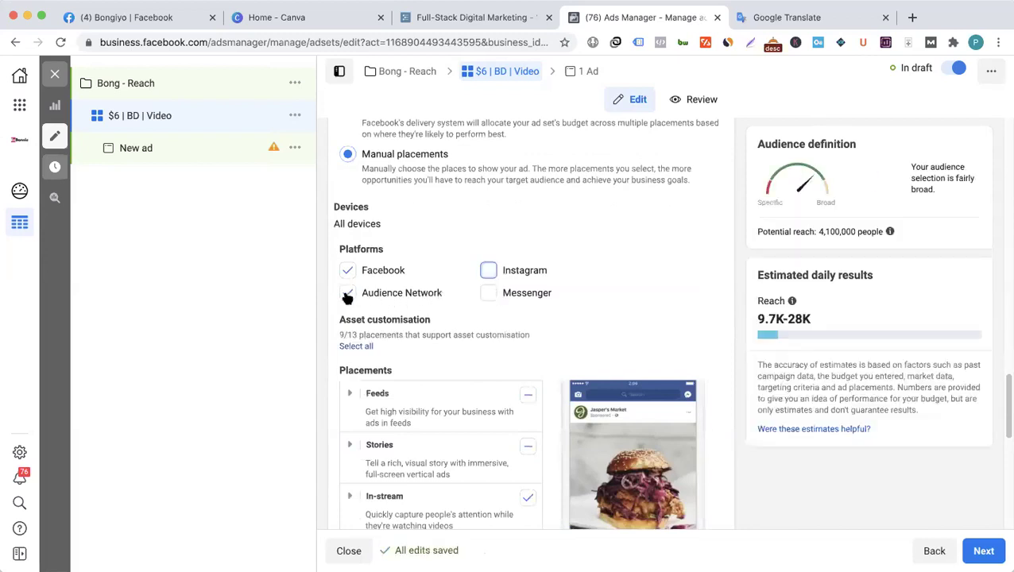
{"action": "scroll", "coordinate": [441, 271], "scroll_direction": "down", "scroll_amount": 1}
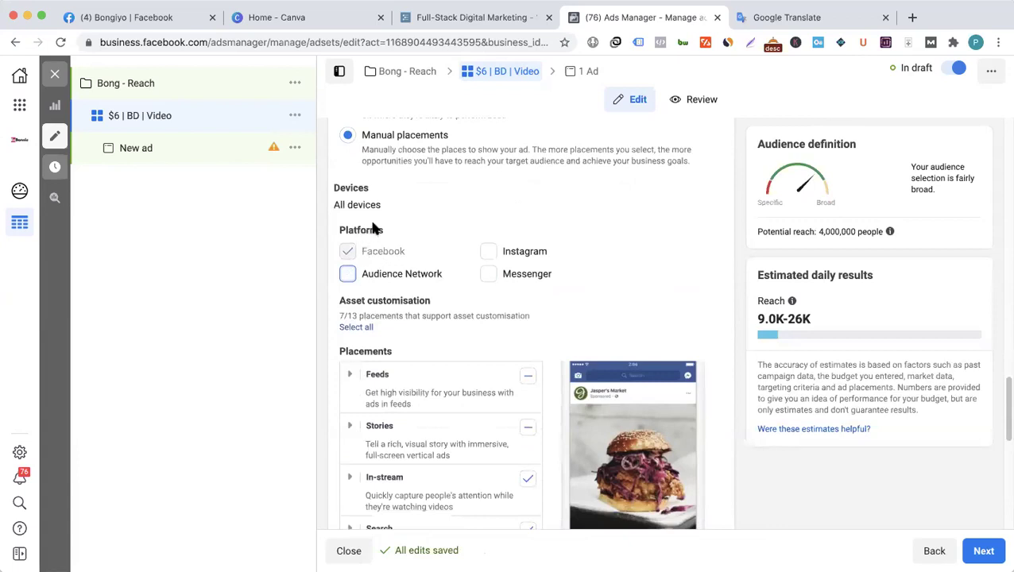
{"action": "left_click", "coordinate": [347, 275]}
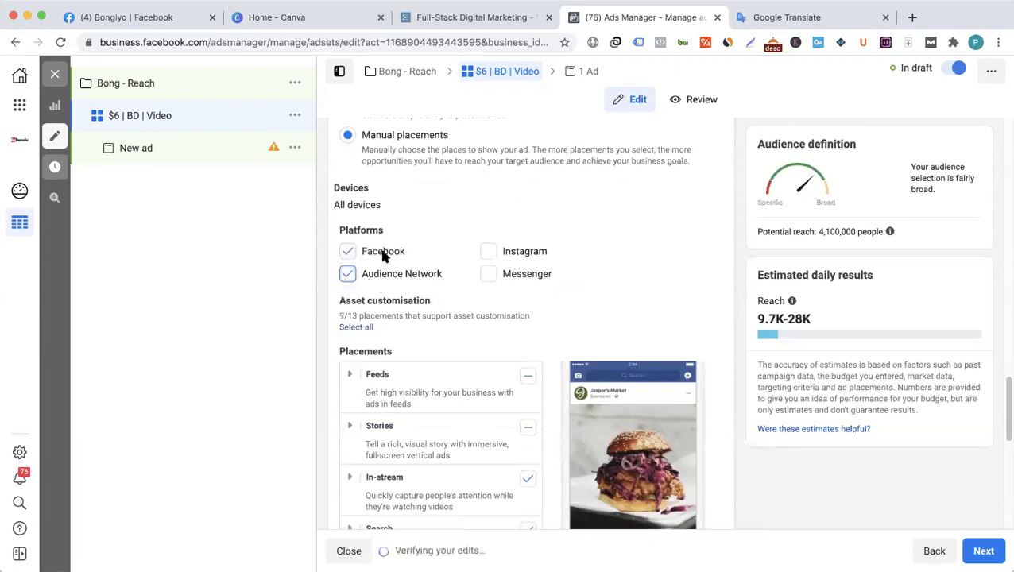
{"action": "scroll", "coordinate": [394, 251], "scroll_direction": "down", "scroll_amount": 1}
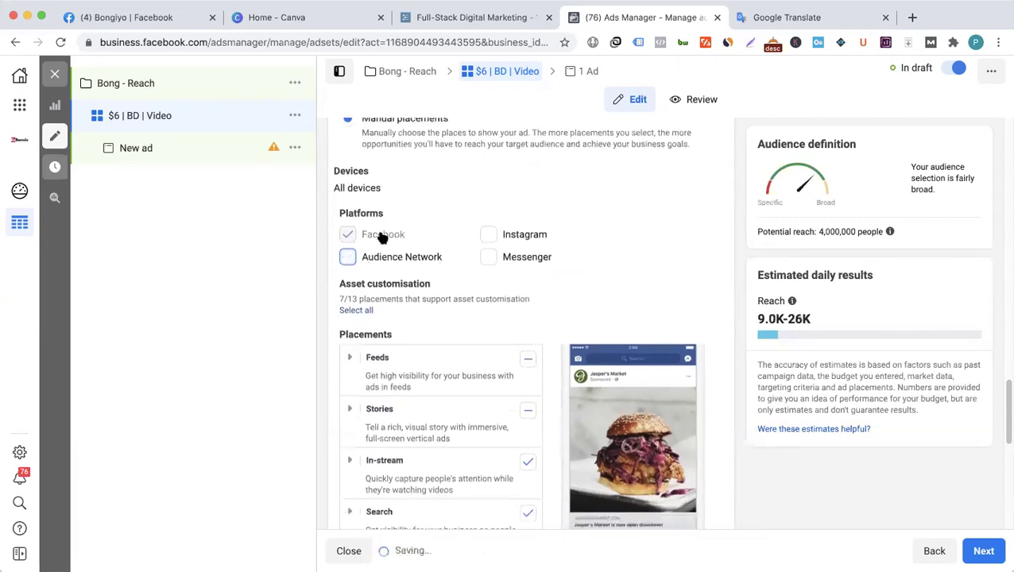
- Select the Instagram and Messenger platforms under manual placements and return the ad set to automatic placements
{"action": "scroll", "coordinate": [429, 310], "scroll_direction": "down", "scroll_amount": 5}
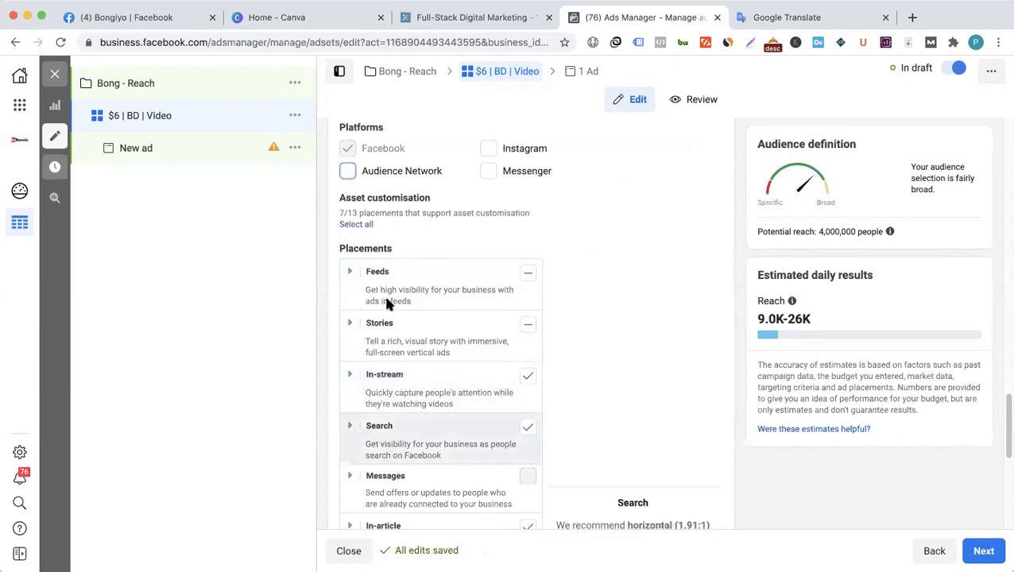
{"action": "scroll", "coordinate": [389, 220], "scroll_direction": "up", "scroll_amount": 1}
{"action": "scroll", "coordinate": [390, 220], "scroll_direction": "up", "scroll_amount": 1}
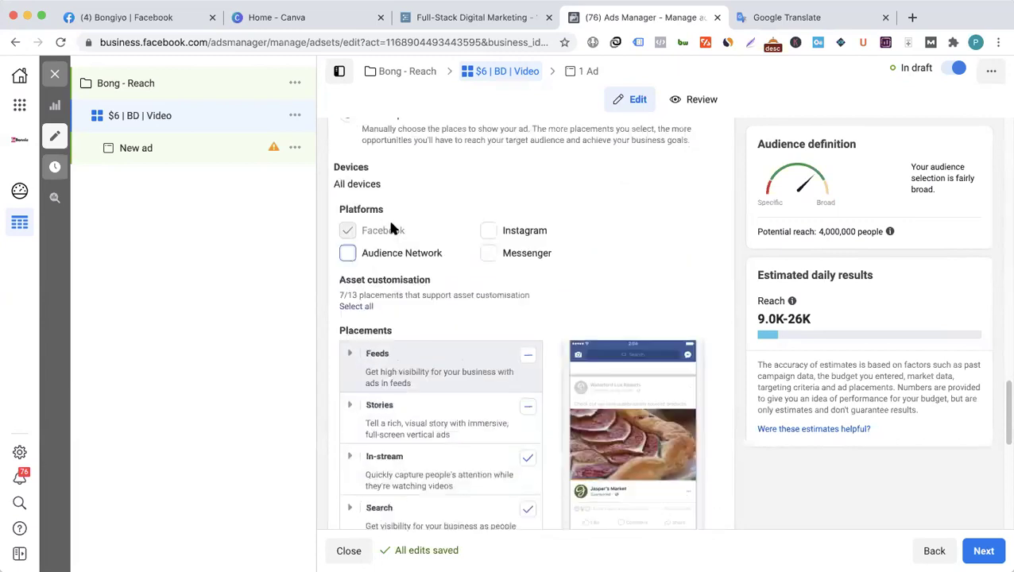
{"action": "scroll", "coordinate": [367, 255], "scroll_direction": "up", "scroll_amount": 1}
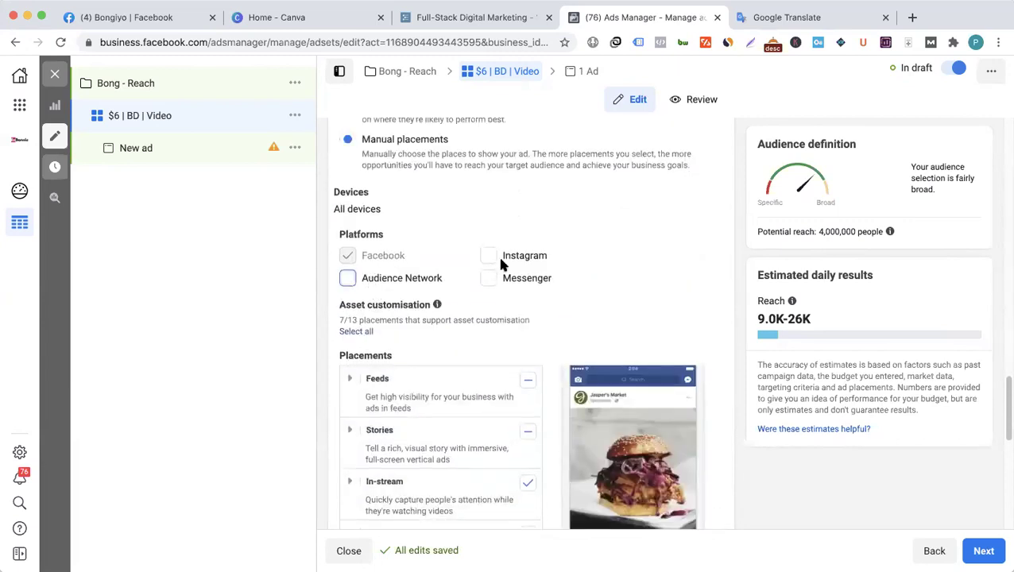
{"action": "scroll", "coordinate": [397, 231], "scroll_direction": "up", "scroll_amount": 1}
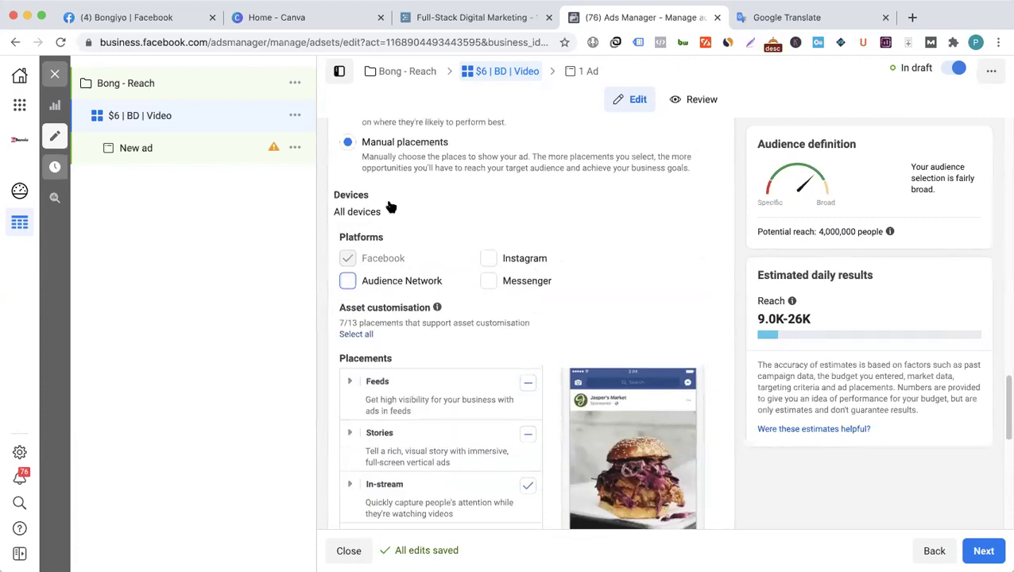
{"action": "scroll", "coordinate": [394, 270], "scroll_direction": "up", "scroll_amount": 1}
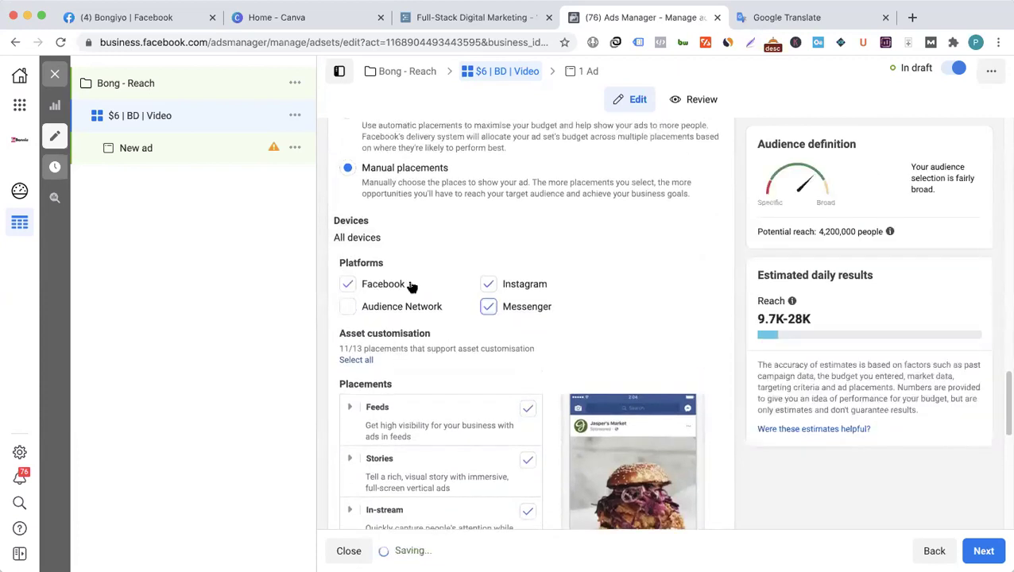
{"action": "scroll", "coordinate": [421, 290], "scroll_direction": "up", "scroll_amount": 2}
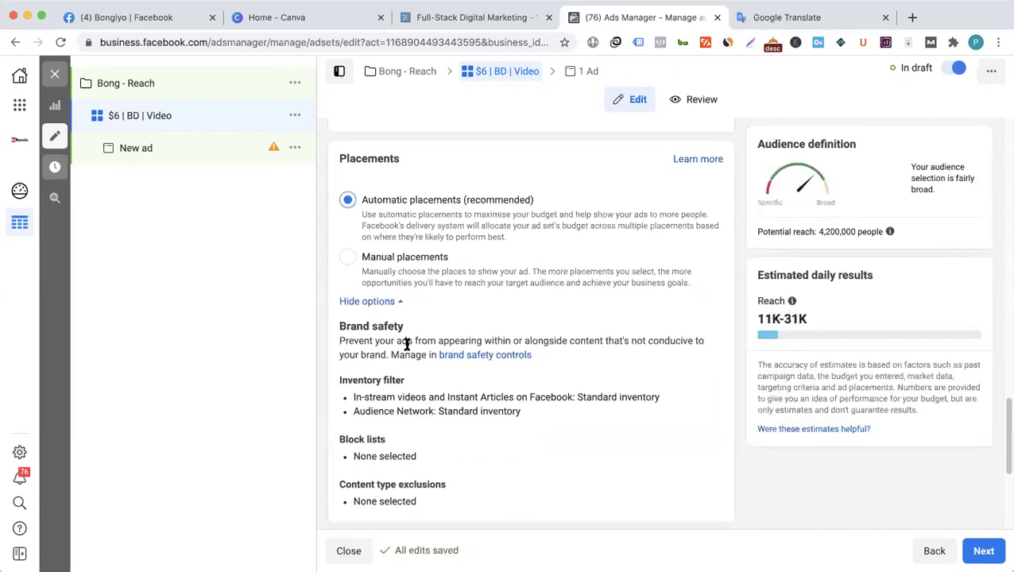
- Review the brand safety settings in Placements: the inventory filter, block lists and content type exclusions
{"action": "scroll", "coordinate": [403, 337], "scroll_direction": "down", "scroll_amount": 2}
{"action": "scroll", "coordinate": [369, 389], "scroll_direction": "down", "scroll_amount": 1}
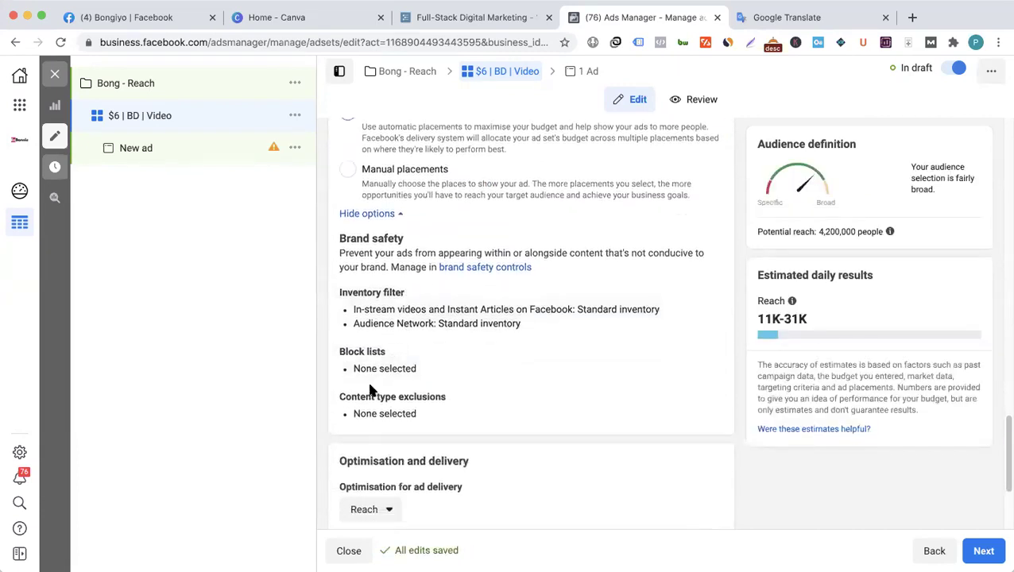
{"action": "scroll", "coordinate": [439, 260], "scroll_direction": "up", "scroll_amount": 3}
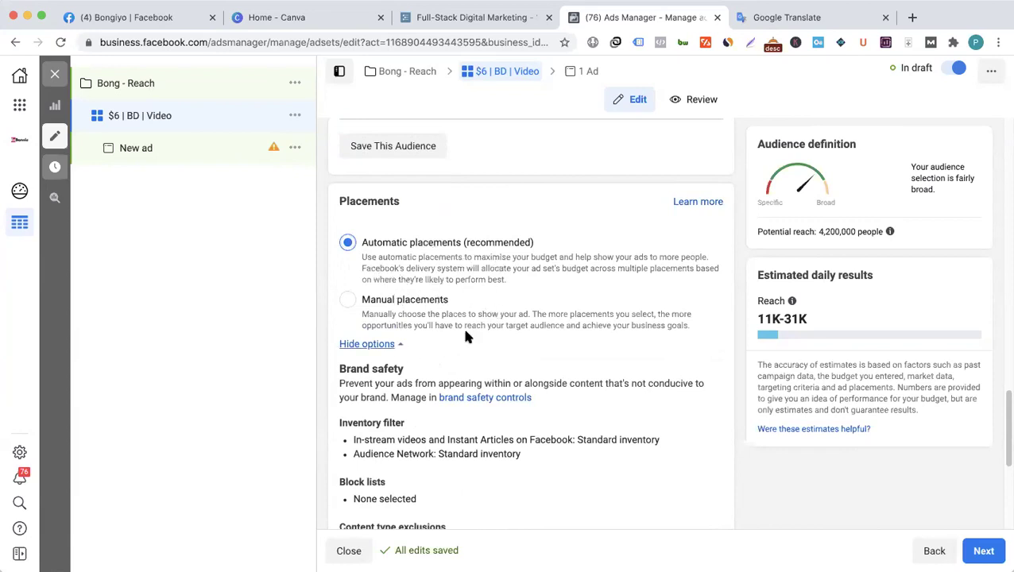
{"action": "scroll", "coordinate": [413, 354], "scroll_direction": "down", "scroll_amount": 2}
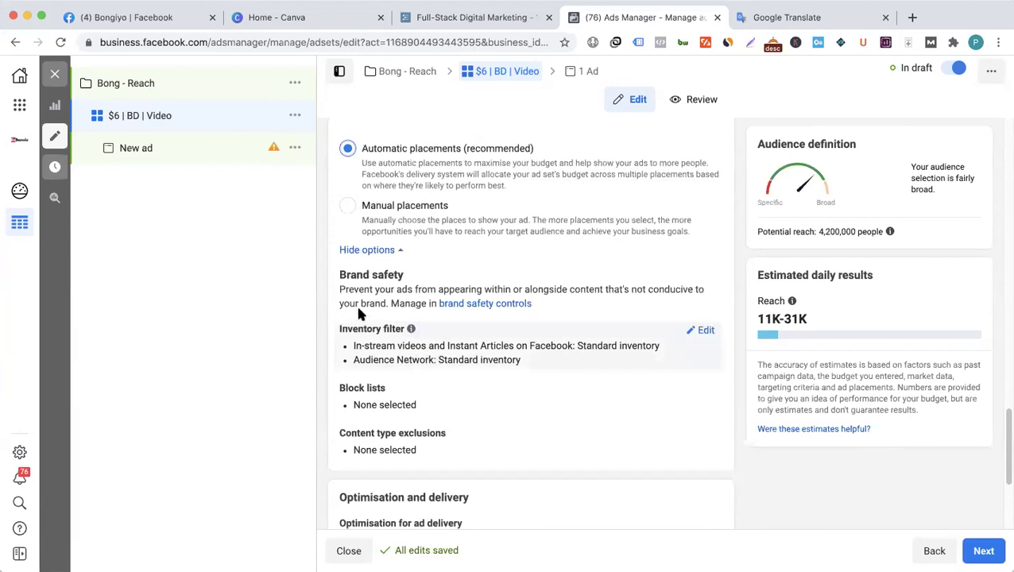
{"action": "scroll", "coordinate": [414, 395], "scroll_direction": "down", "scroll_amount": 1}
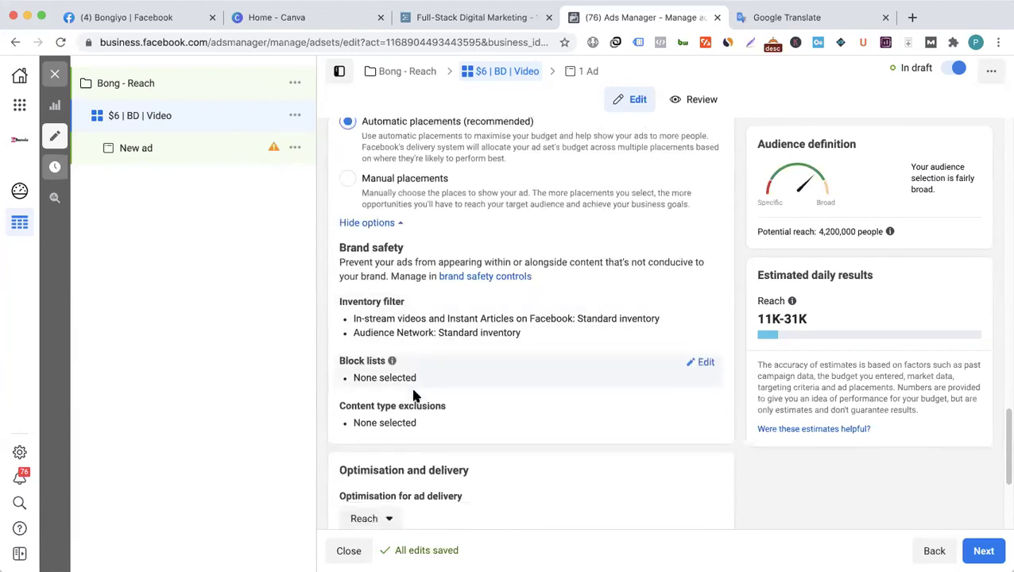
{"action": "scroll", "coordinate": [413, 395], "scroll_direction": "down", "scroll_amount": 2}
{"action": "scroll", "coordinate": [412, 391], "scroll_direction": "down", "scroll_amount": 1}
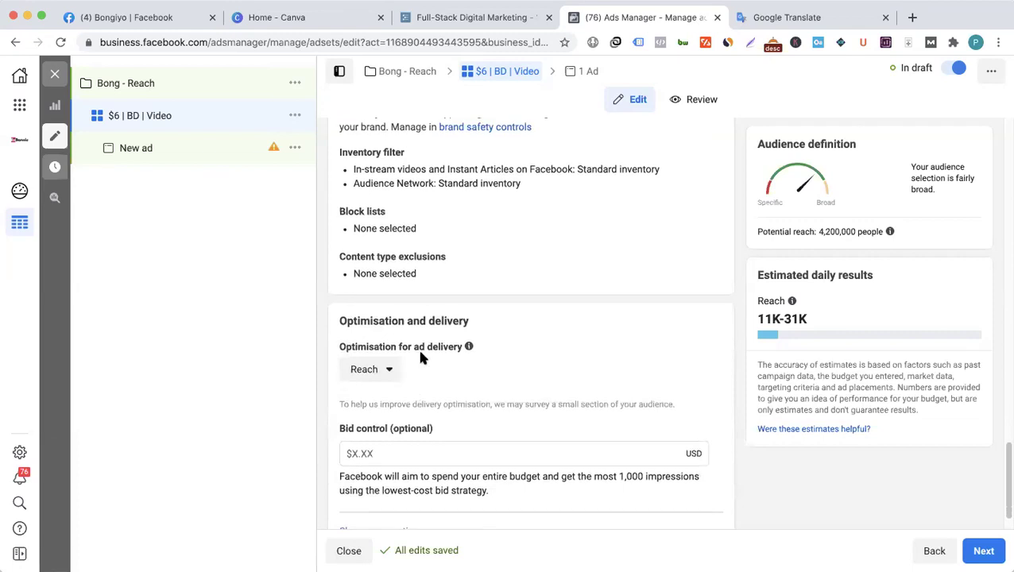
- Review the detailed targeting interests and the selected placement option of the ad set
{"action": "scroll", "coordinate": [420, 356], "scroll_direction": "up", "scroll_amount": 6}
{"action": "scroll", "coordinate": [430, 318], "scroll_direction": "up", "scroll_amount": 10}
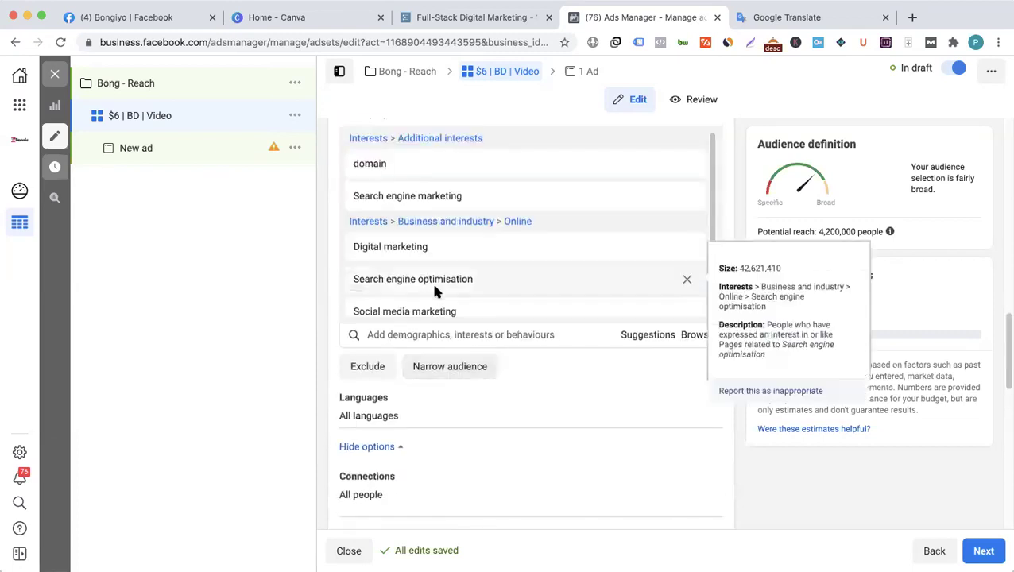
{"action": "scroll", "coordinate": [434, 292], "scroll_direction": "up", "scroll_amount": 1}
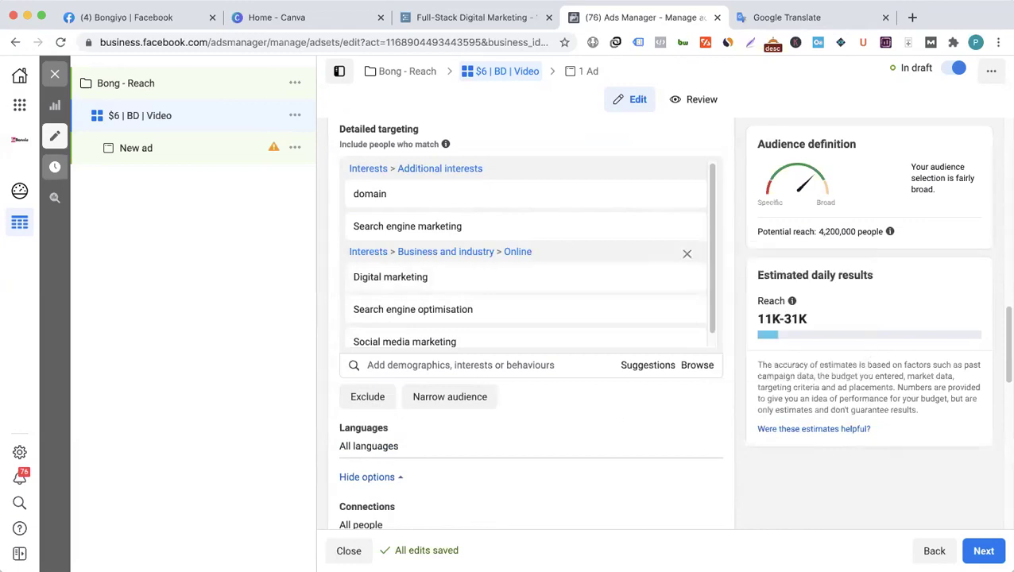
{"action": "scroll", "coordinate": [334, 421], "scroll_direction": "down", "scroll_amount": 5}
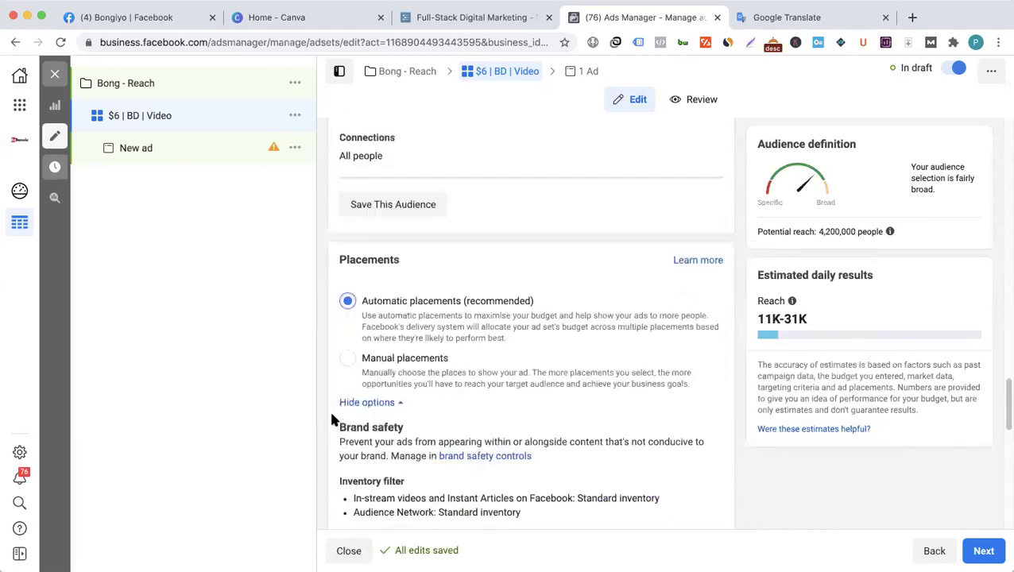
{"action": "scroll", "coordinate": [333, 418], "scroll_direction": "down", "scroll_amount": 3}
{"action": "scroll", "coordinate": [332, 418], "scroll_direction": "up", "scroll_amount": 2}
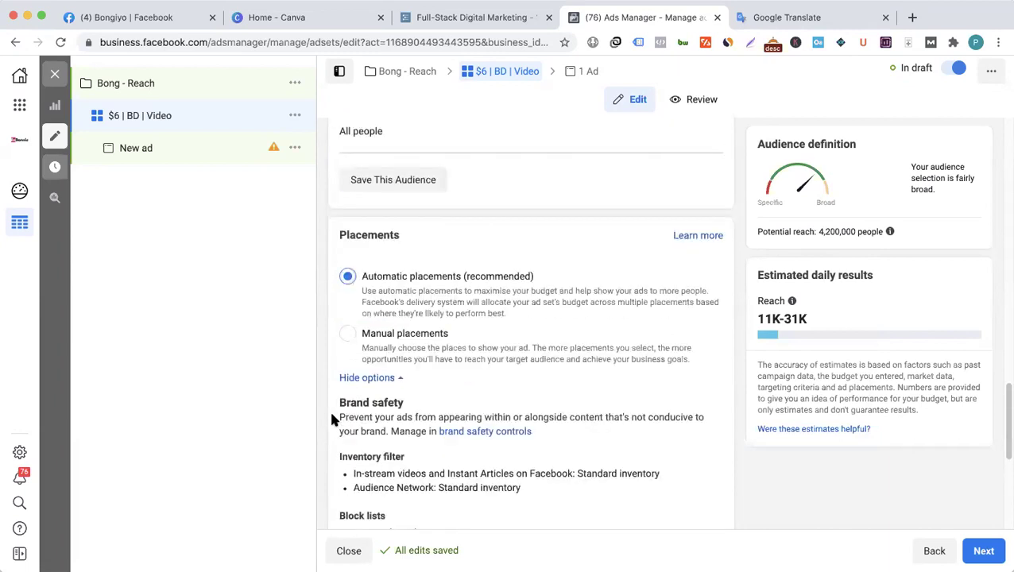
- View the available choices for ad delivery optimisation in the Optimisation and delivery section
{"action": "scroll", "coordinate": [379, 350], "scroll_direction": "down", "scroll_amount": 4}
{"action": "scroll", "coordinate": [378, 338], "scroll_direction": "down", "scroll_amount": 1}
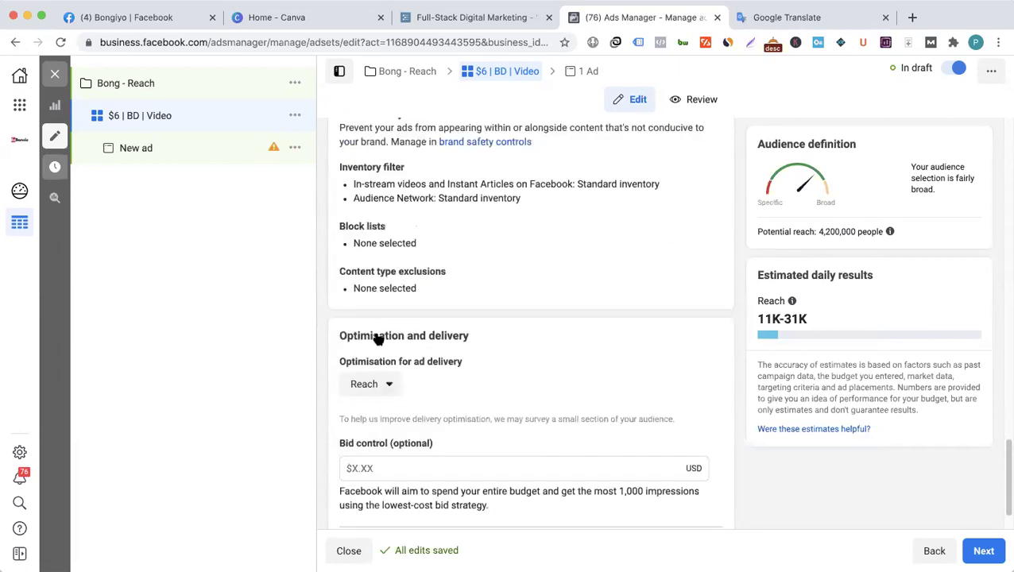
{"action": "scroll", "coordinate": [379, 339], "scroll_direction": "down", "scroll_amount": 2}
{"action": "left_click", "coordinate": [377, 337]}
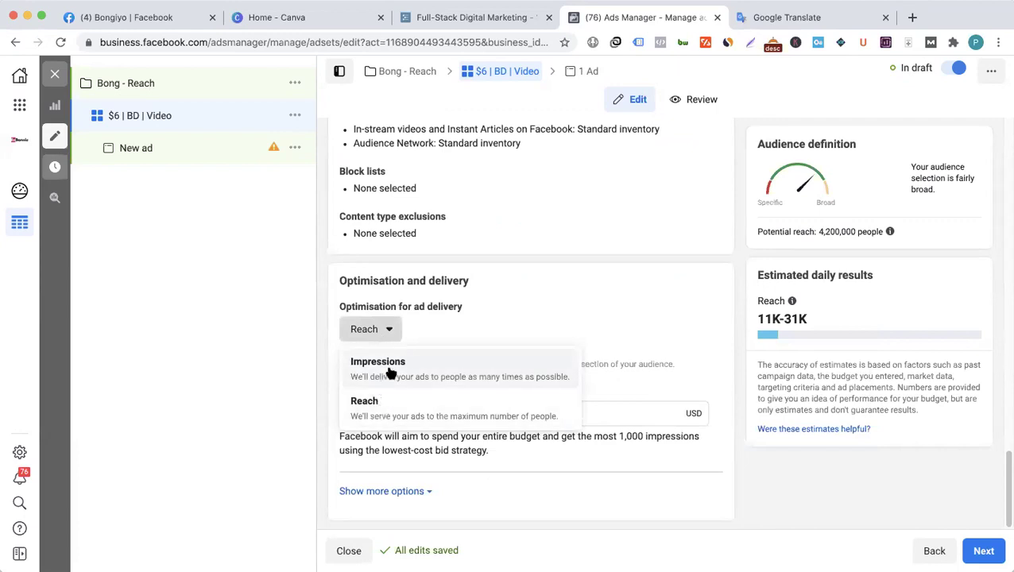
{"action": "left_click", "coordinate": [422, 310]}
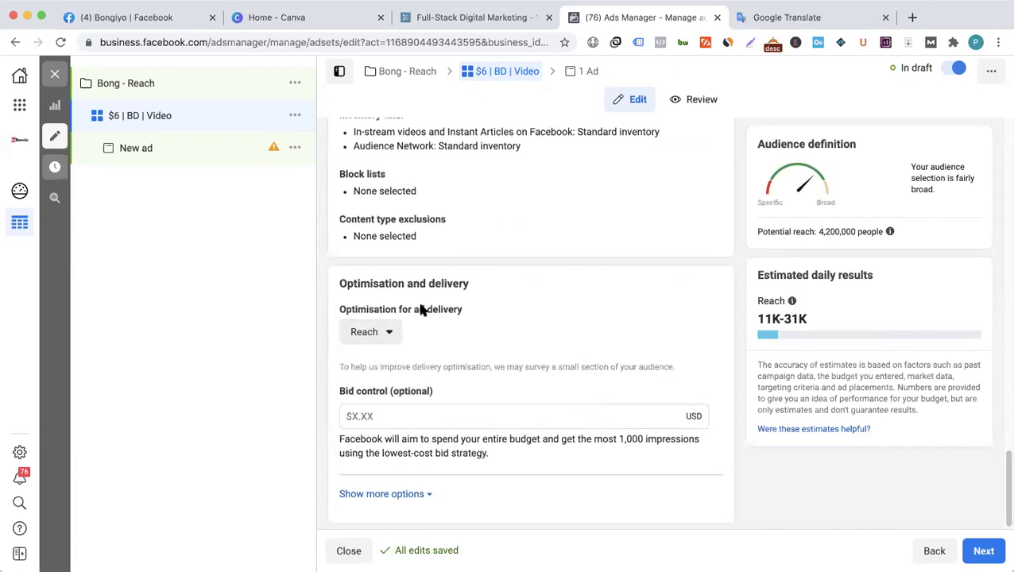
- Try Impressions as the optimisation for ad delivery and set it back to Reach
{"action": "scroll", "coordinate": [421, 310], "scroll_direction": "up", "scroll_amount": 10}
{"action": "scroll", "coordinate": [422, 310], "scroll_direction": "up", "scroll_amount": 3}
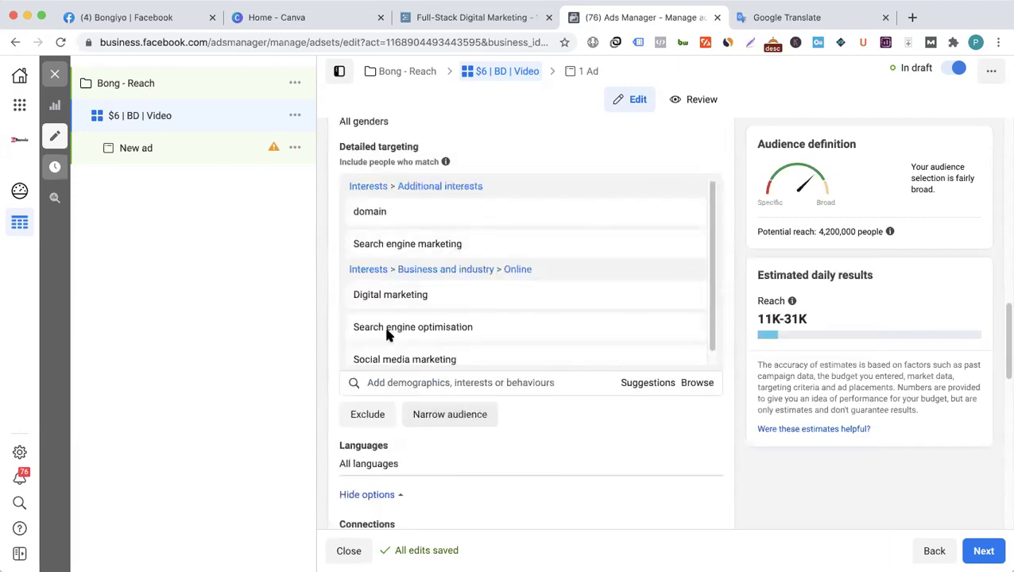
{"action": "scroll", "coordinate": [383, 328], "scroll_direction": "down", "scroll_amount": 8}
{"action": "scroll", "coordinate": [379, 327], "scroll_direction": "down", "scroll_amount": 12}
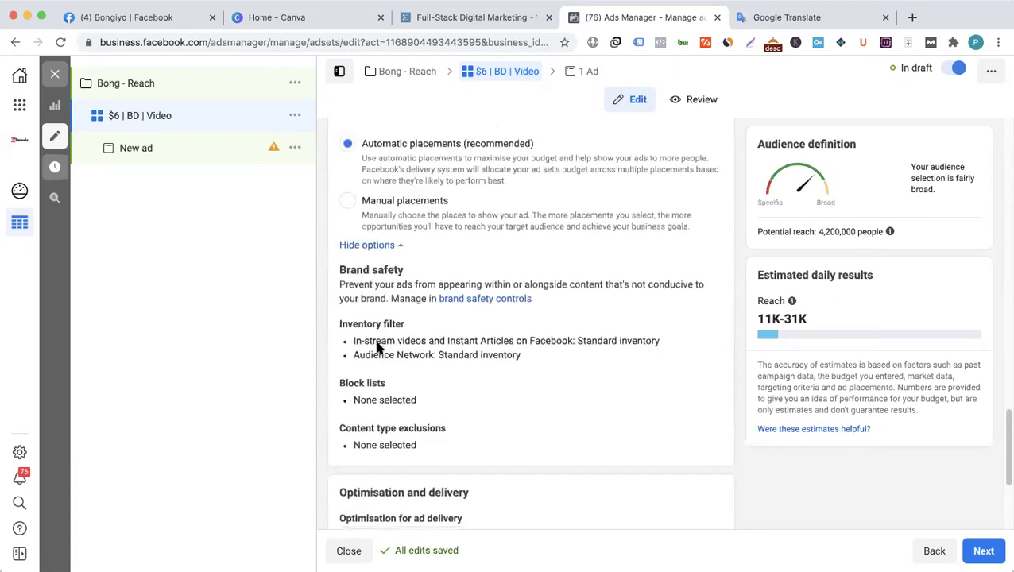
{"action": "left_click", "coordinate": [374, 329]}
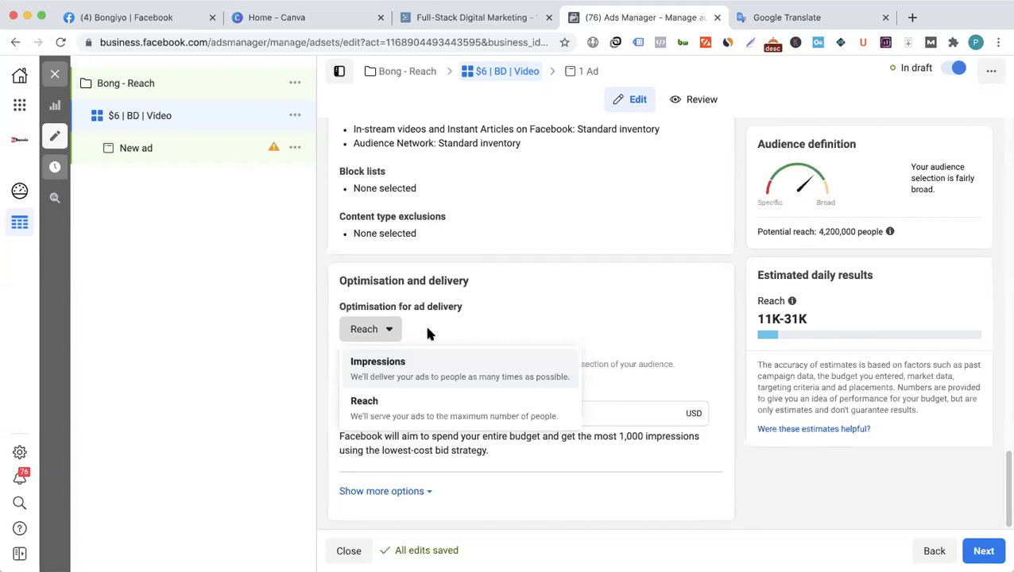
{"action": "left_click", "coordinate": [405, 374]}
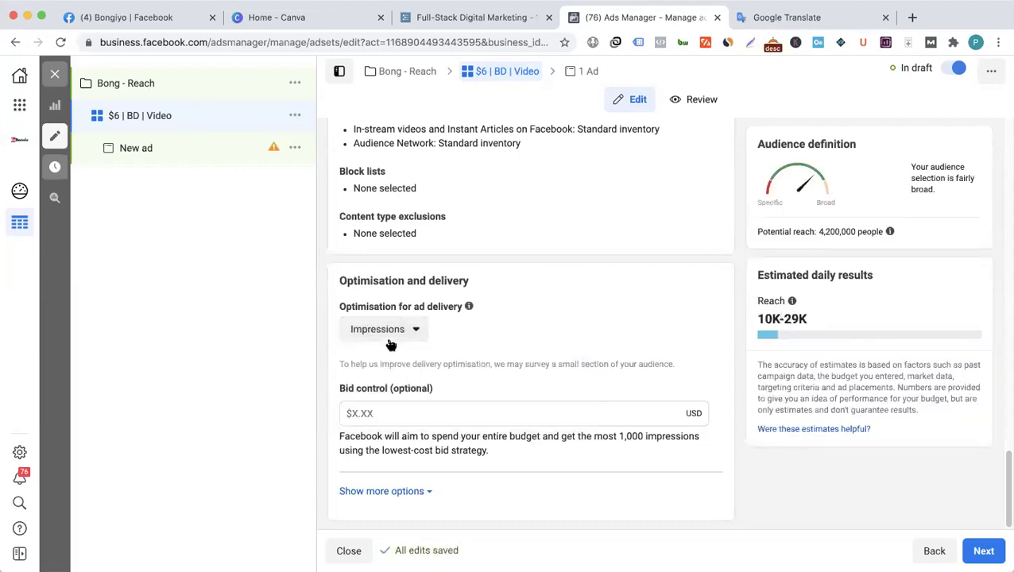
{"action": "left_click", "coordinate": [362, 338]}
{"action": "left_click", "coordinate": [373, 409]}
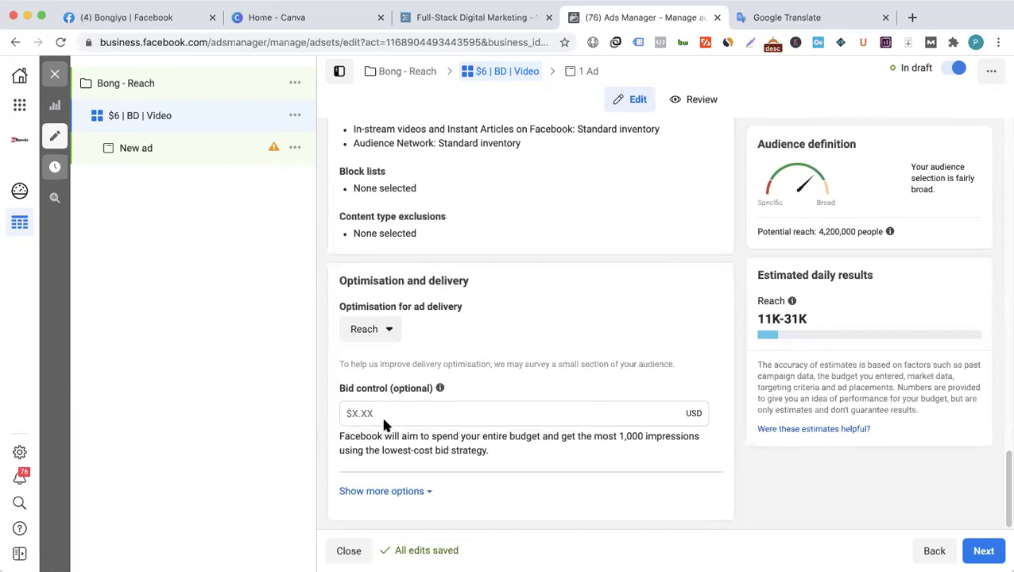
- Expand the additional options of the Optimisation and delivery section
{"action": "mouse_move", "coordinate": [475, 399]}
{"action": "left_click", "coordinate": [410, 493]}
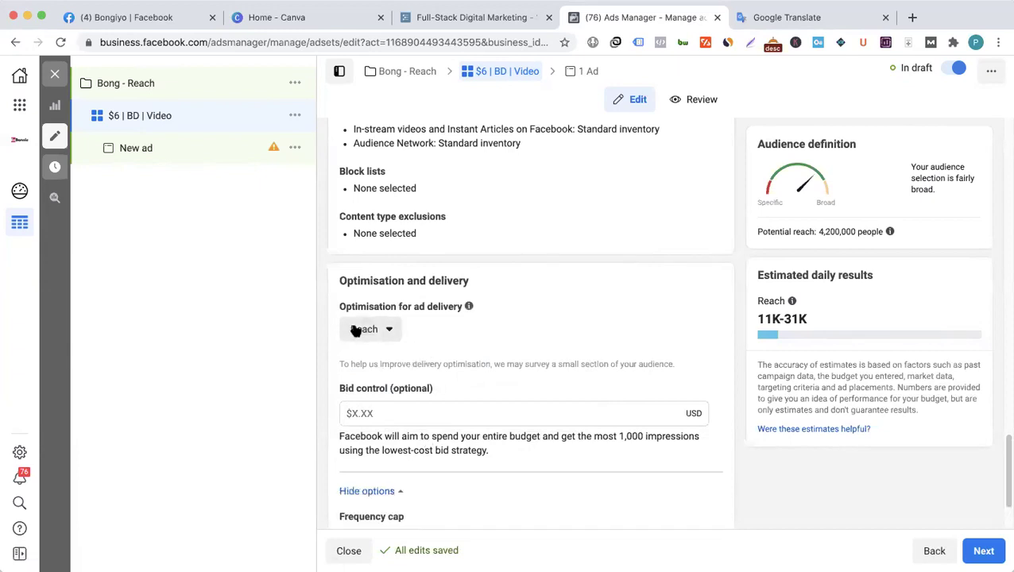
{"action": "left_click_drag", "start_coordinate": [342, 307], "coordinate": [432, 309]}
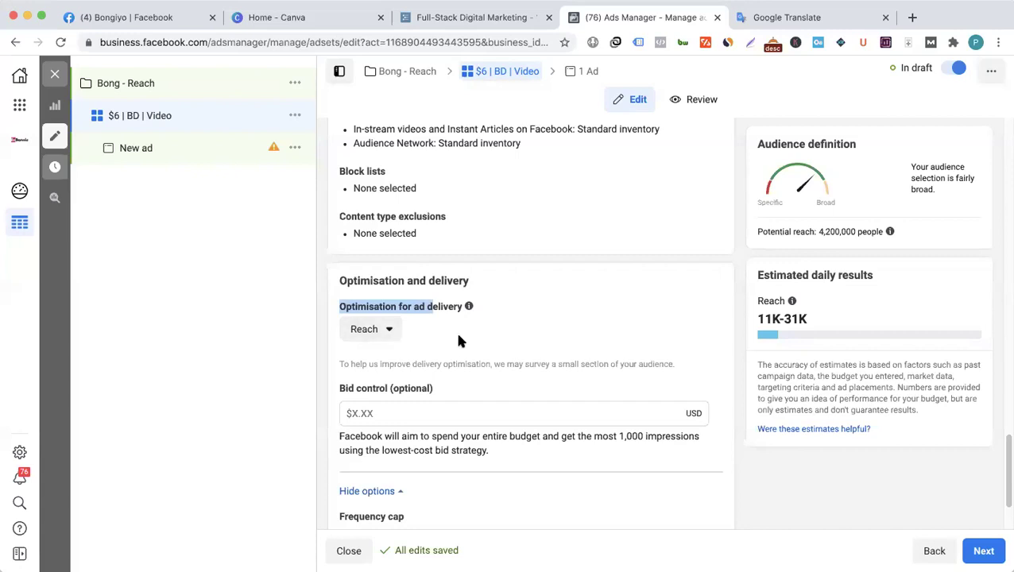
{"action": "left_click", "coordinate": [411, 340]}
- Open the frequency cap for editing and set it to 2 impressions every 7 days
{"action": "scroll", "coordinate": [410, 354], "scroll_direction": "down", "scroll_amount": 3}
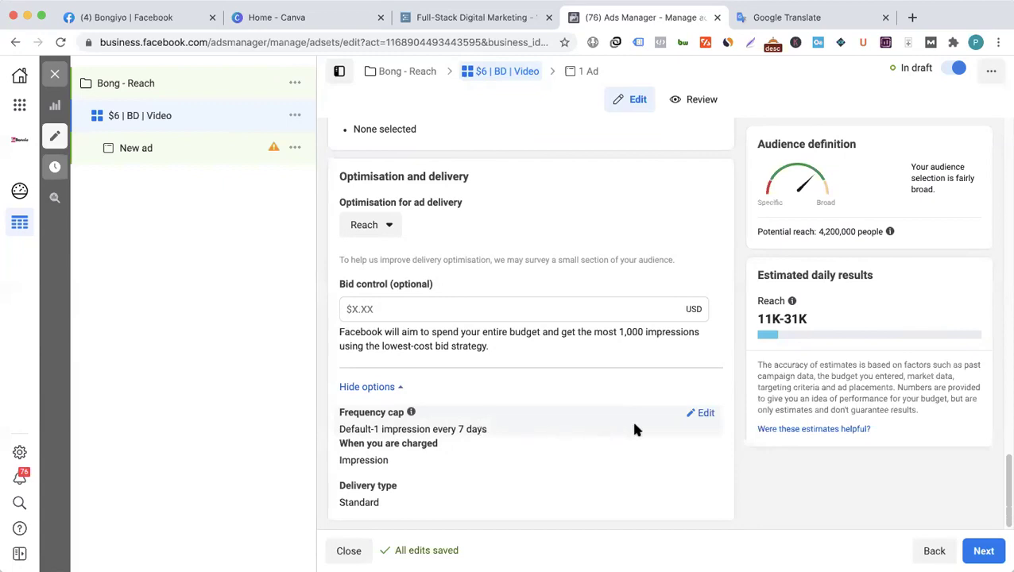
{"action": "left_click", "coordinate": [689, 417]}
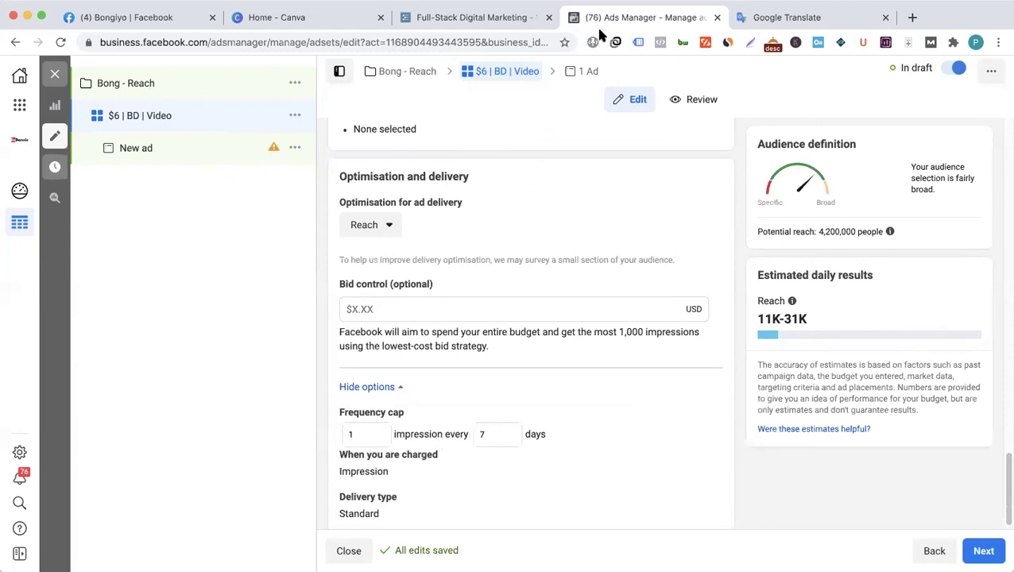
{"action": "scroll", "coordinate": [439, 359], "scroll_direction": "down", "scroll_amount": 1}
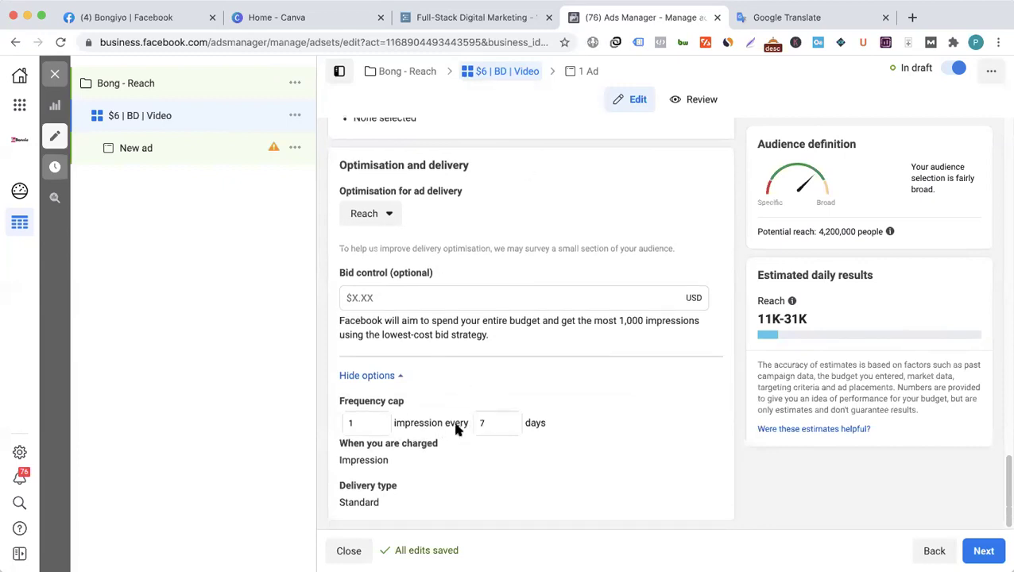
{"action": "double_click", "coordinate": [355, 424]}
{"action": "type", "text": "2"}
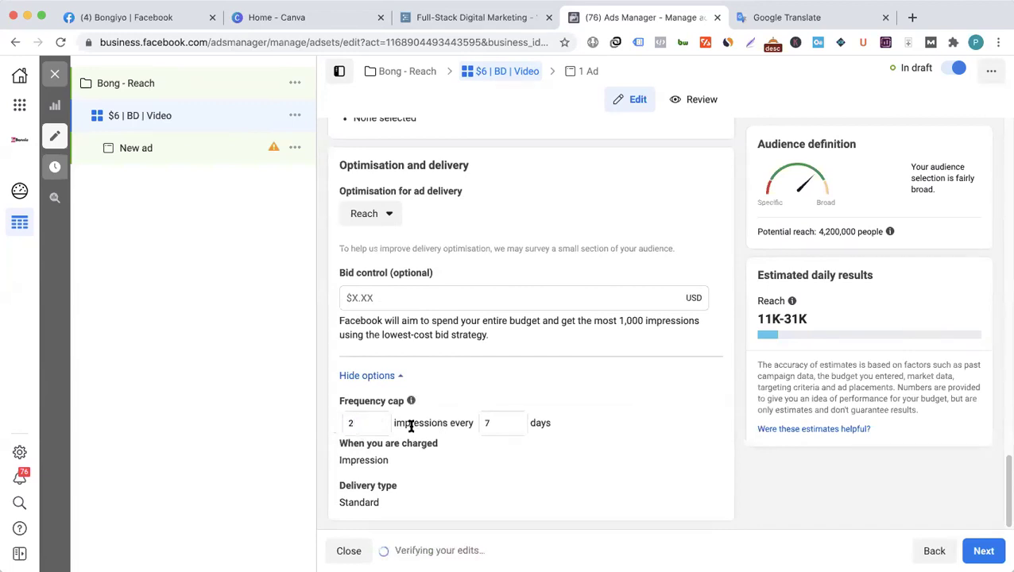
- Change the frequency cap to 1 impression every 1 day
{"action": "left_click", "coordinate": [484, 426]}
{"action": "type", "text": "1"}
{"action": "left_click", "coordinate": [364, 421]}
{"action": "key", "text": "BackSpace"}
{"action": "type", "text": "1"}
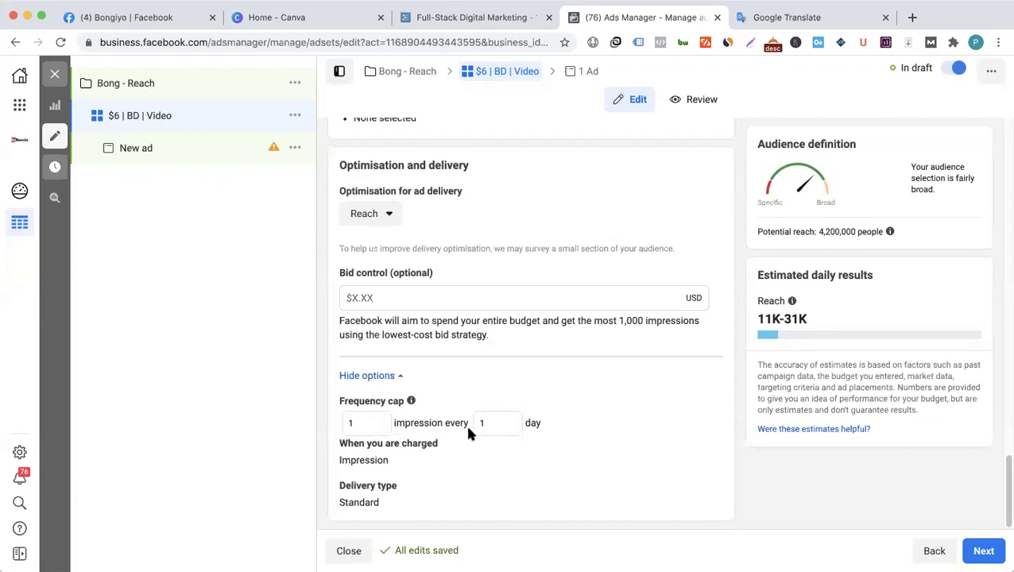
- Change the frequency cap to 5 impressions every 30 days
{"action": "left_click_drag", "start_coordinate": [477, 424], "coordinate": [454, 423]}
{"action": "type", "text": "7"}
{"action": "key", "text": "BackSpace"}
{"action": "type", "text": "30"}
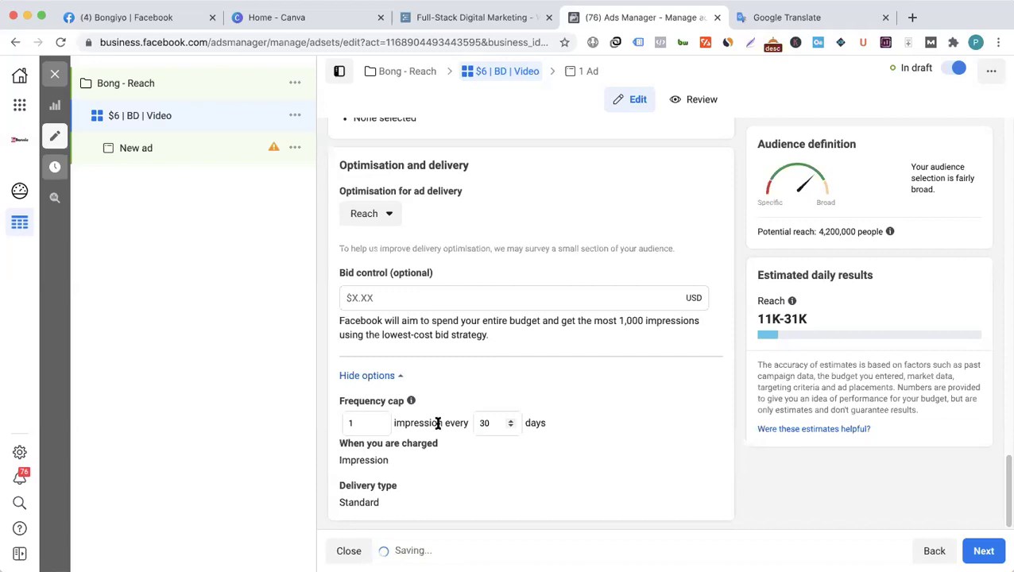
{"action": "double_click", "coordinate": [339, 423]}
{"action": "type", "text": "5"}
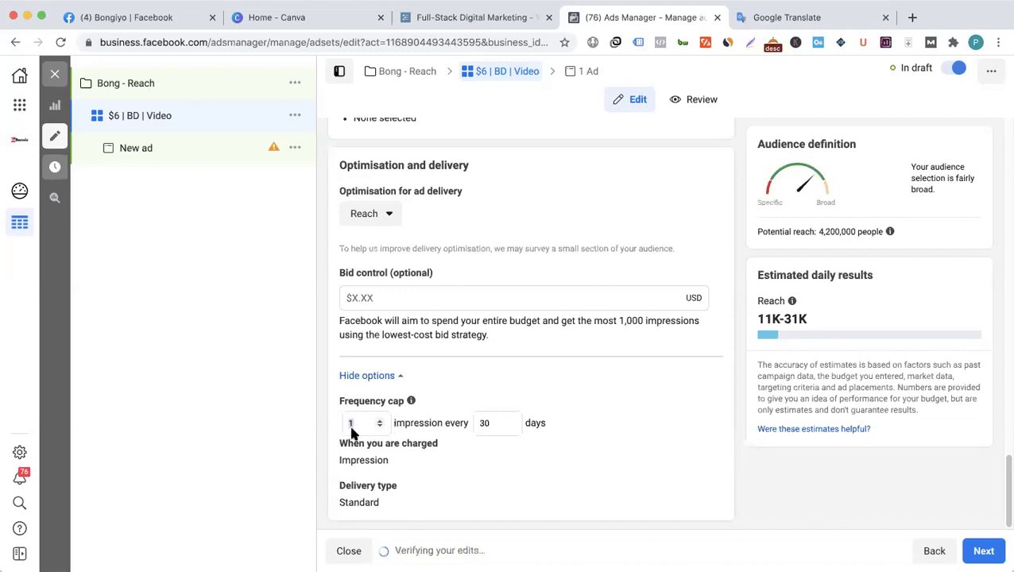
{"action": "left_click", "coordinate": [472, 399]}
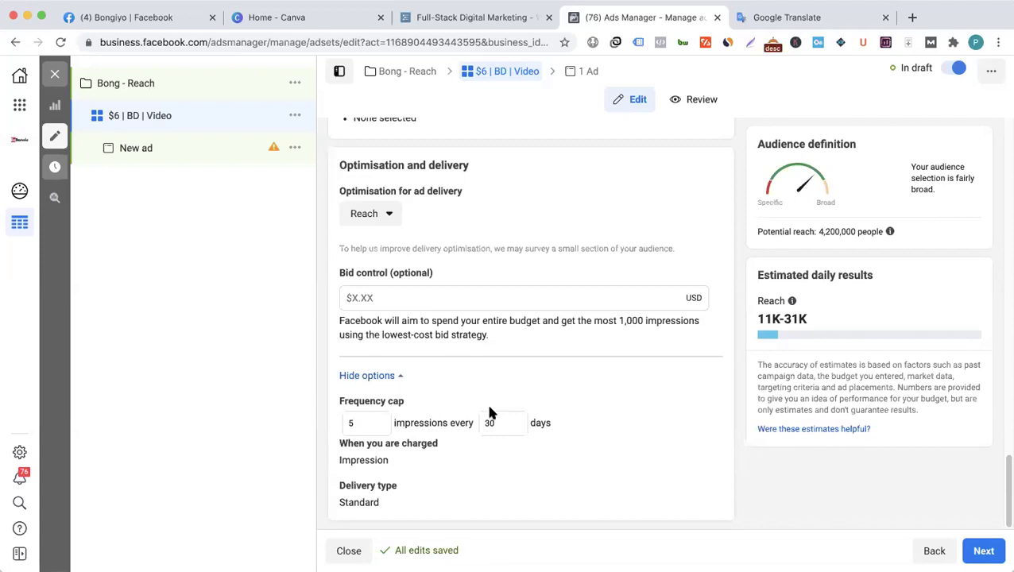
- Set the frequency cap to 1 impression every 7 days
{"action": "left_click", "coordinate": [488, 423]}
{"action": "double_click", "coordinate": [488, 423]}
{"action": "type", "text": "7"}
{"action": "double_click", "coordinate": [363, 423]}
{"action": "type", "text": "1"}
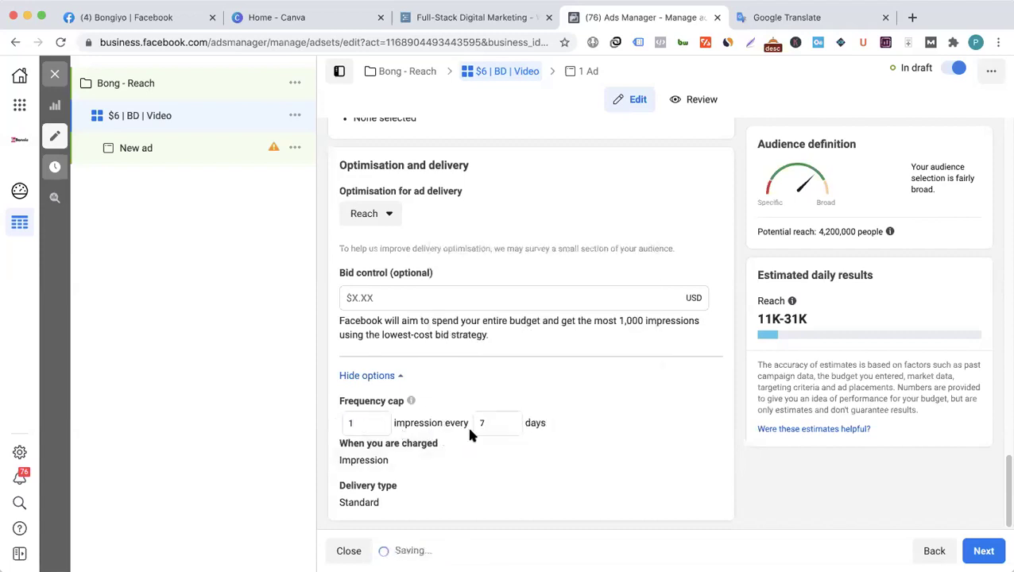
{"action": "mouse_move", "coordinate": [372, 486]}
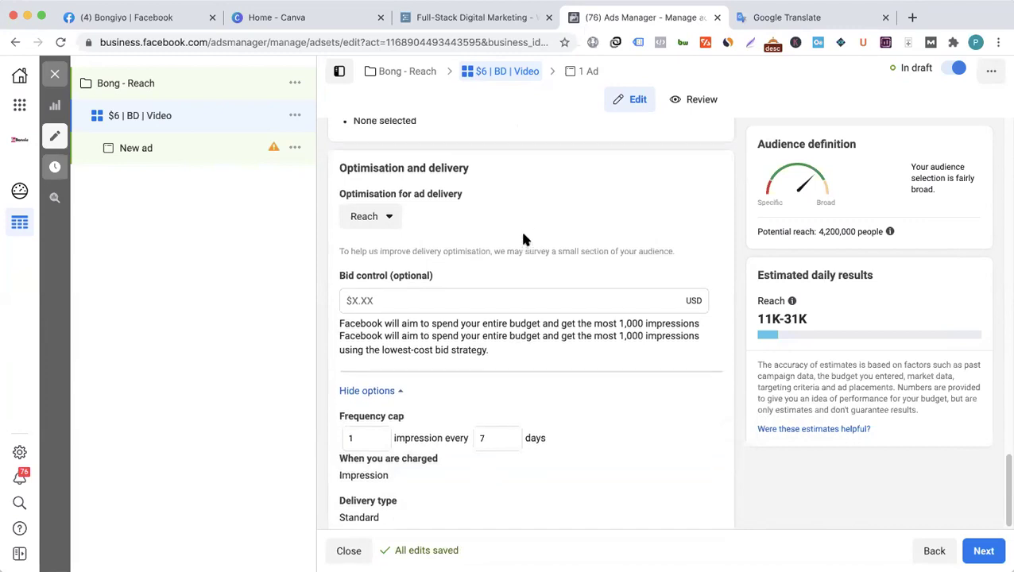
- Reset the ad set's start date to today in the schedule and proceed to the ad level
{"action": "scroll", "coordinate": [523, 239], "scroll_direction": "up", "scroll_amount": 4}
{"action": "scroll", "coordinate": [523, 239], "scroll_direction": "up", "scroll_amount": 15}
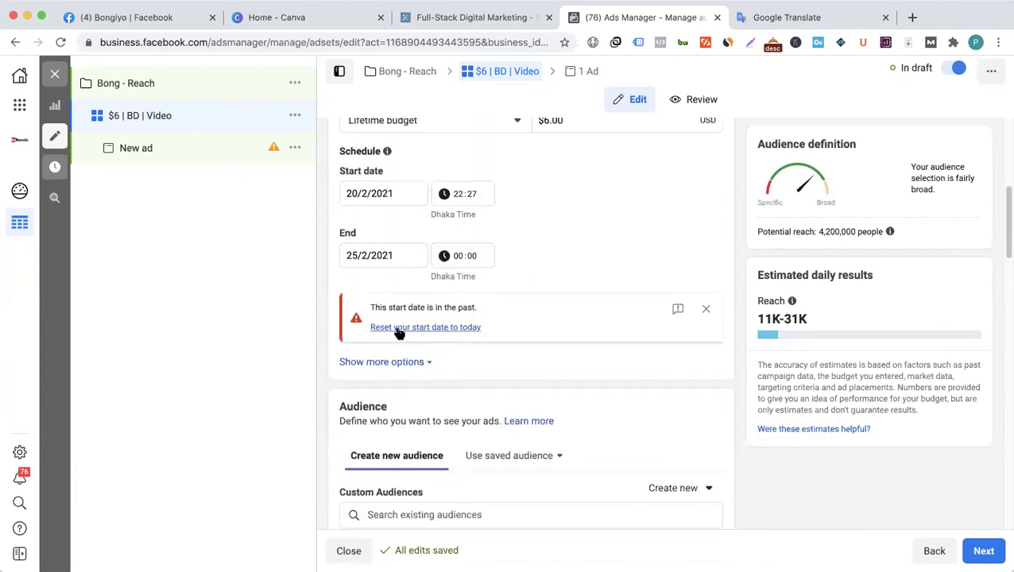
{"action": "left_click", "coordinate": [425, 326]}
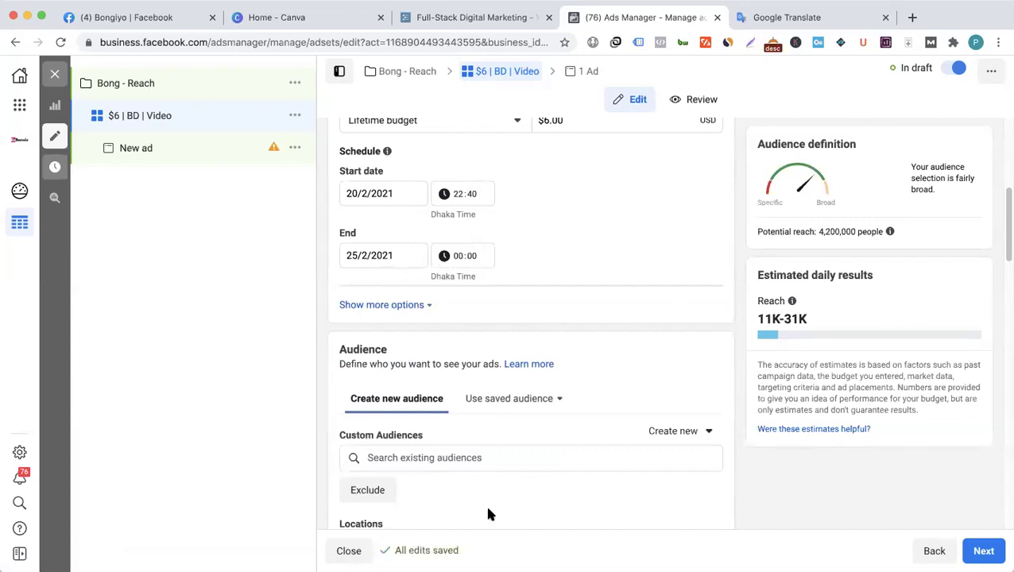
{"action": "scroll", "coordinate": [573, 253], "scroll_direction": "up", "scroll_amount": 1}
{"action": "scroll", "coordinate": [577, 262], "scroll_direction": "up", "scroll_amount": 5}
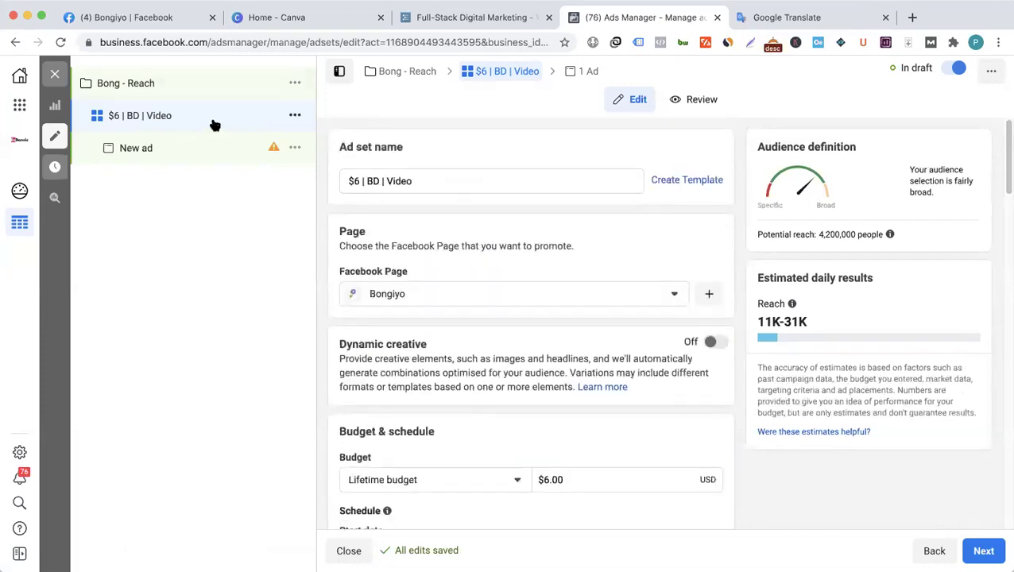
{"action": "scroll", "coordinate": [560, 342], "scroll_direction": "down", "scroll_amount": 5}
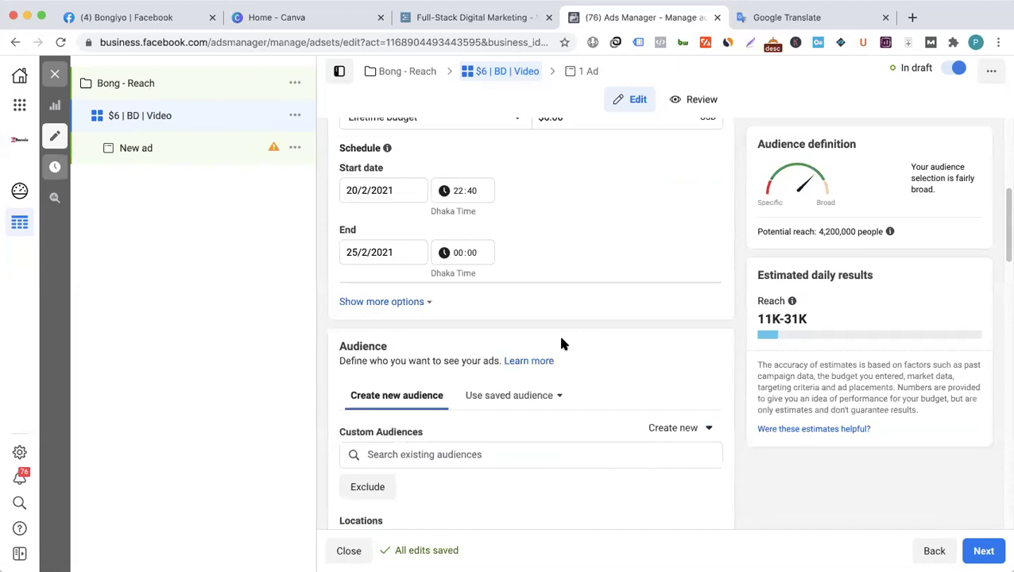
{"action": "left_click", "coordinate": [983, 551]}
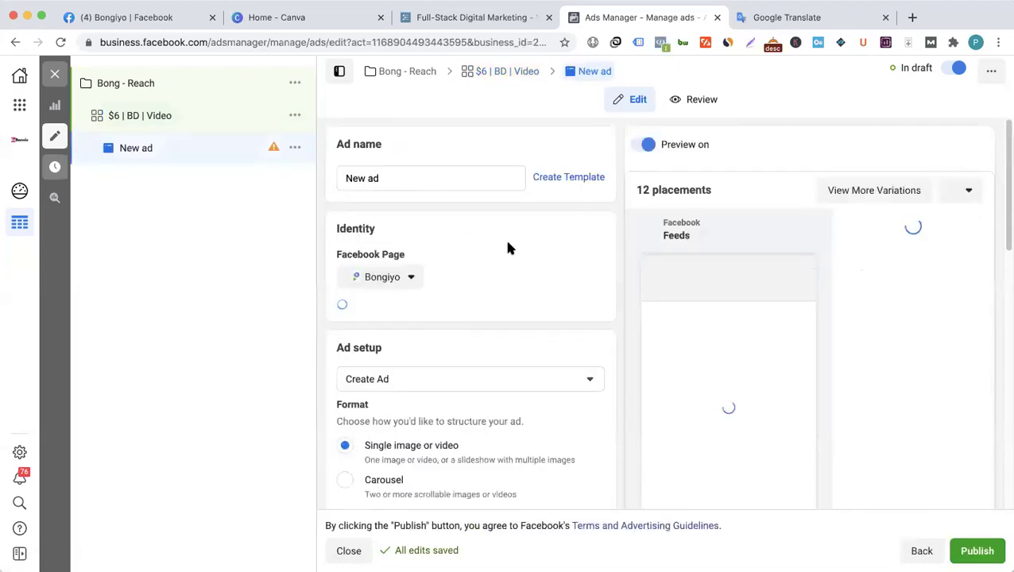
- Rename the ad "Video - কীওয়ার্ড কি ডোমেইনের শুরুতেই দিয়া উচিত?", copying the question from the caption of the Bongiyo page's video post
{"action": "triple_click", "coordinate": [445, 178]}
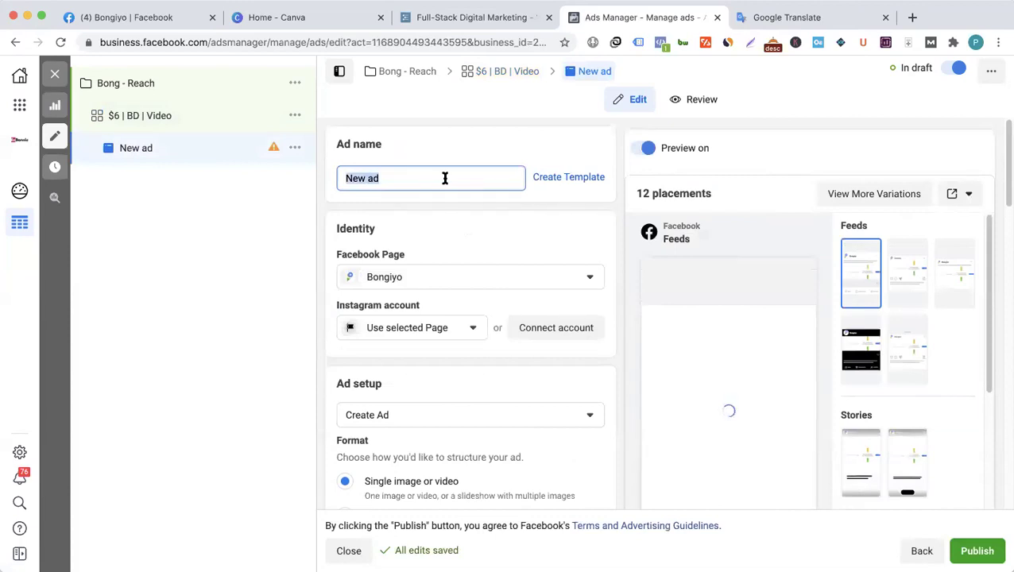
{"action": "left_click", "coordinate": [170, 22]}
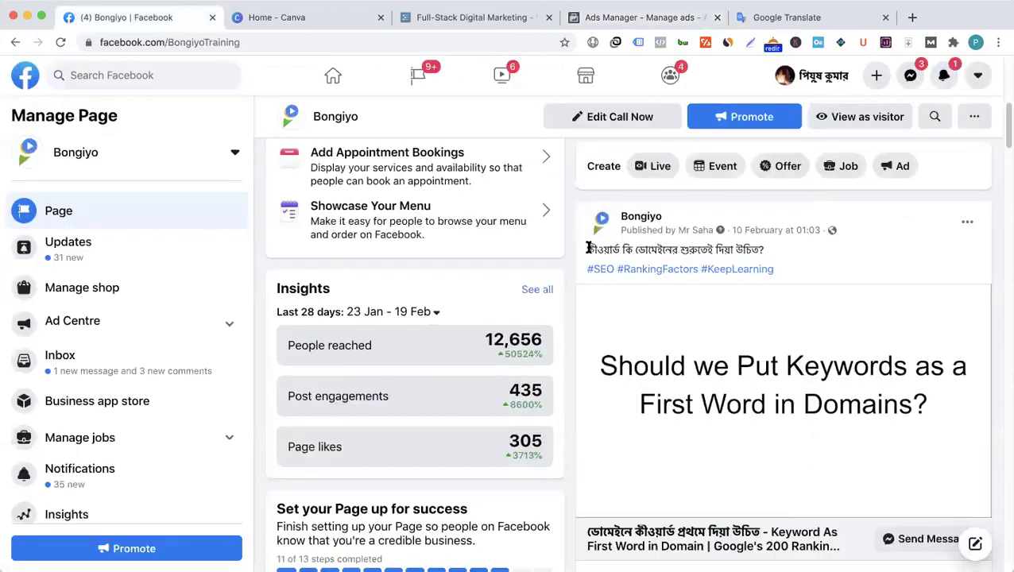
{"action": "left_click_drag", "start_coordinate": [587, 249], "coordinate": [765, 245]}
{"action": "key", "text": "ctrl+c"}
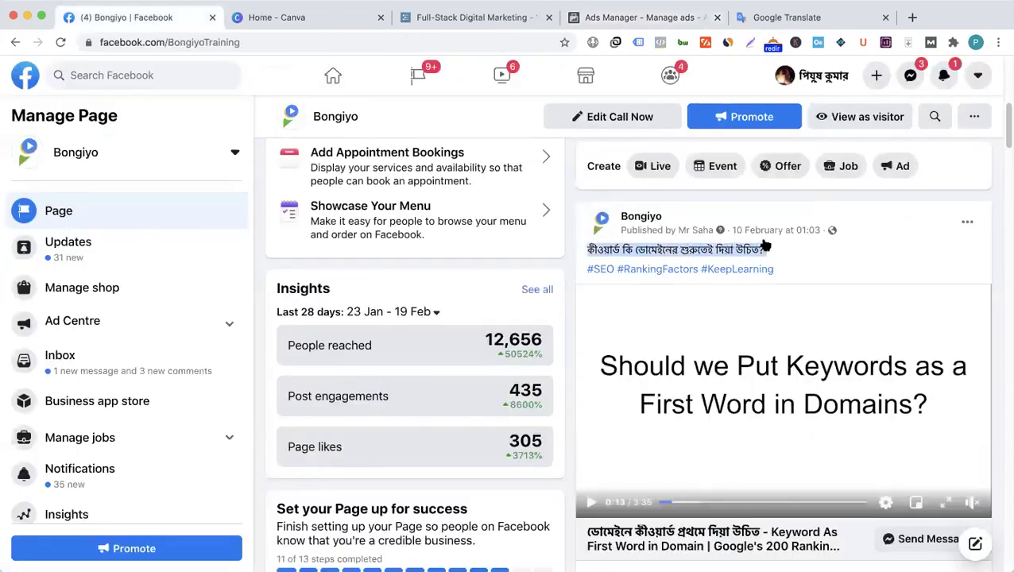
{"action": "left_click", "coordinate": [656, 18]}
{"action": "type", "text": "Video -"}
{"action": "key", "text": "ctrl+v"}
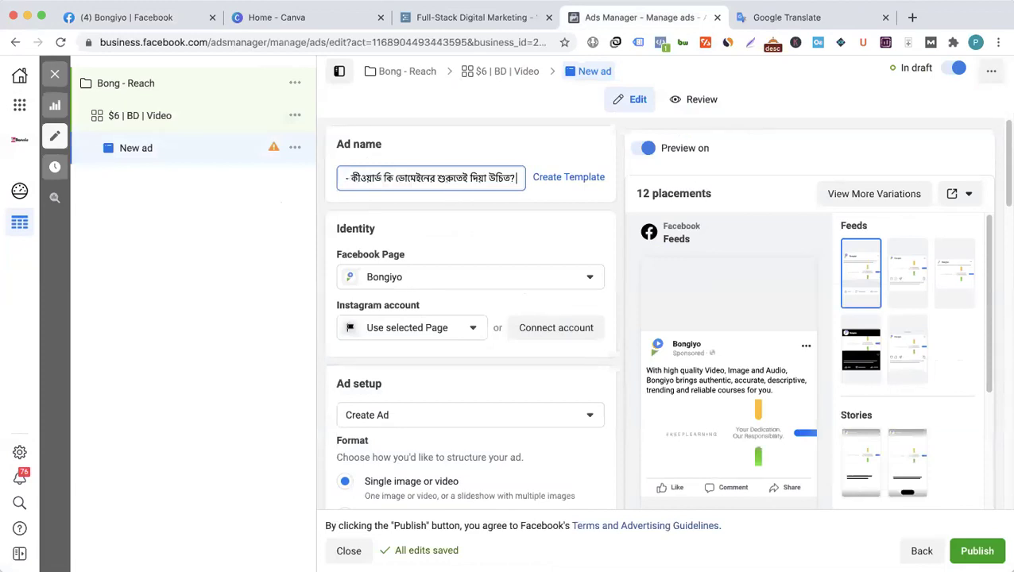
{"action": "left_click", "coordinate": [469, 240]}
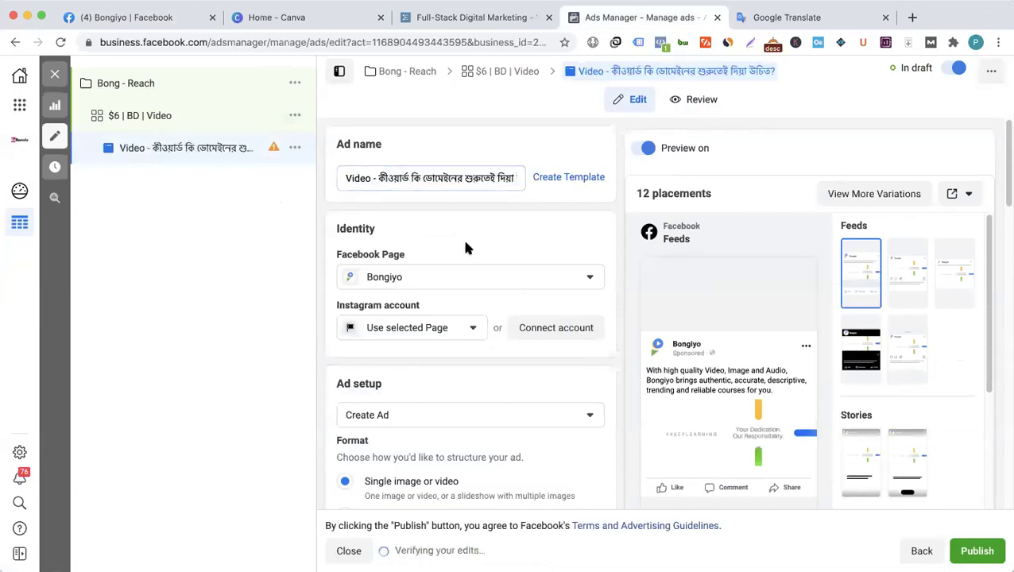
- Review the ad's identity, ad setup, creative, branded content, languages and tracking sections
{"action": "scroll", "coordinate": [464, 246], "scroll_direction": "down", "scroll_amount": 1}
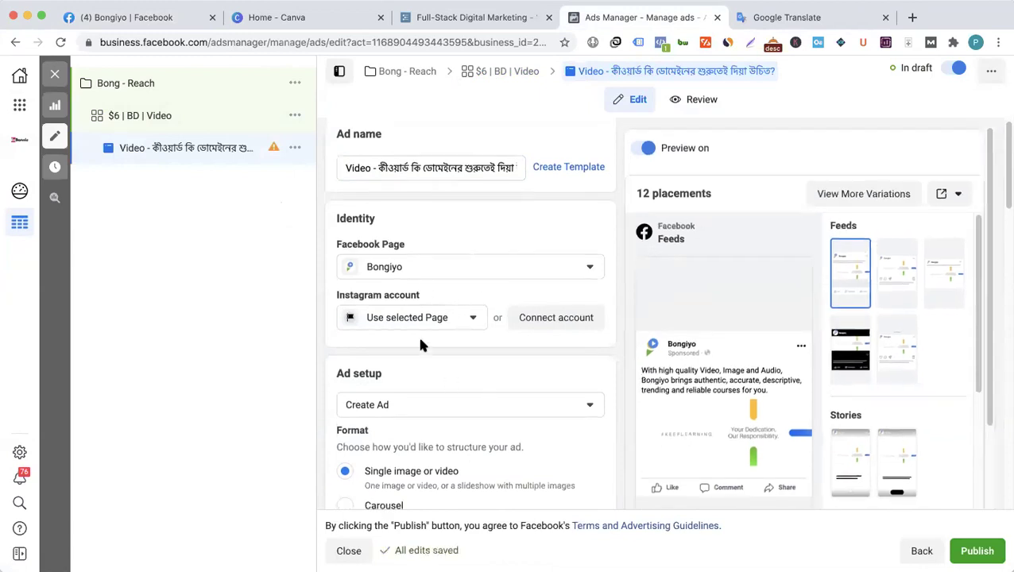
{"action": "scroll", "coordinate": [428, 368], "scroll_direction": "down", "scroll_amount": 2}
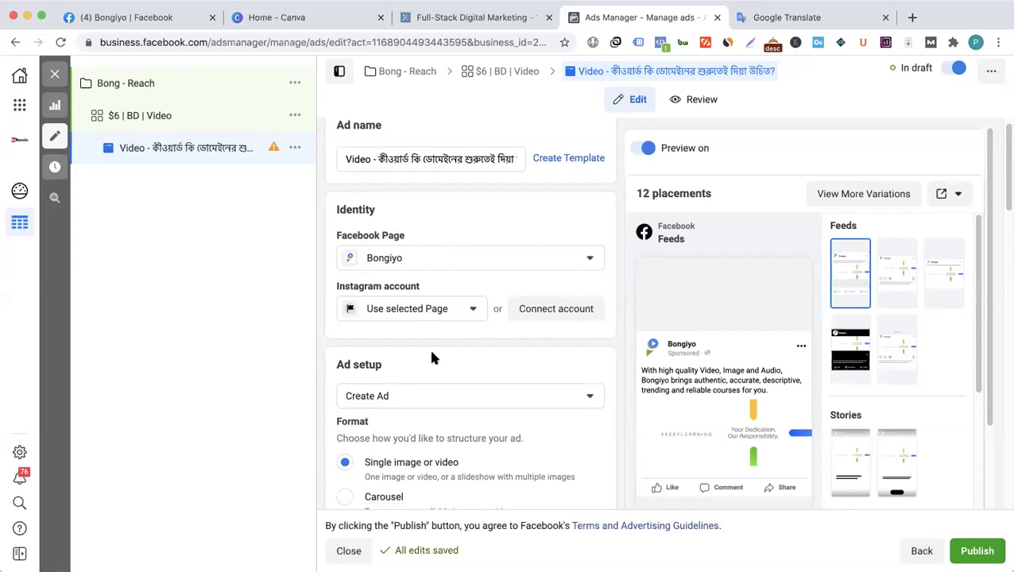
{"action": "scroll", "coordinate": [429, 350], "scroll_direction": "down", "scroll_amount": 1}
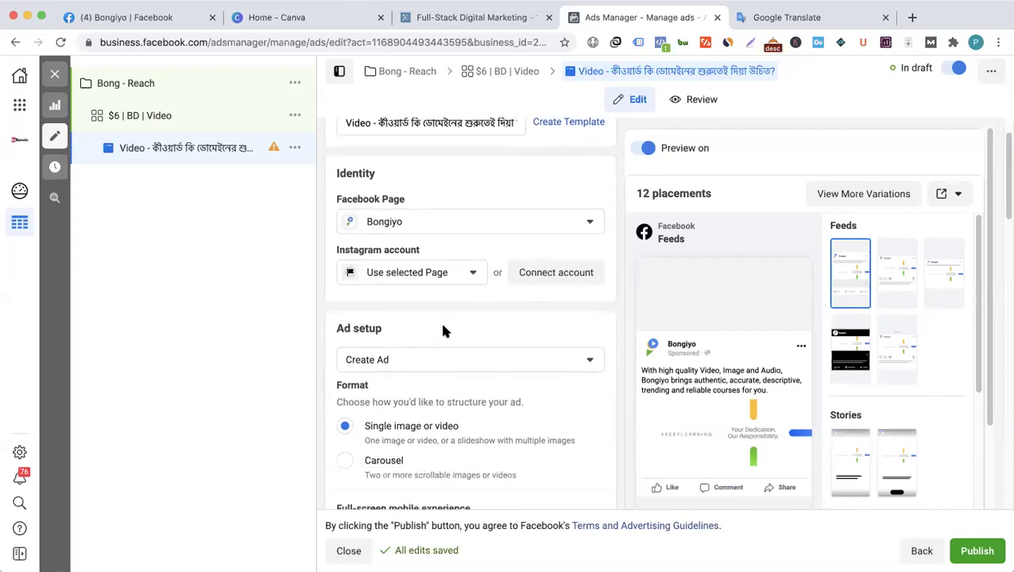
{"action": "scroll", "coordinate": [442, 331], "scroll_direction": "down", "scroll_amount": 3}
{"action": "scroll", "coordinate": [414, 310], "scroll_direction": "down", "scroll_amount": 1}
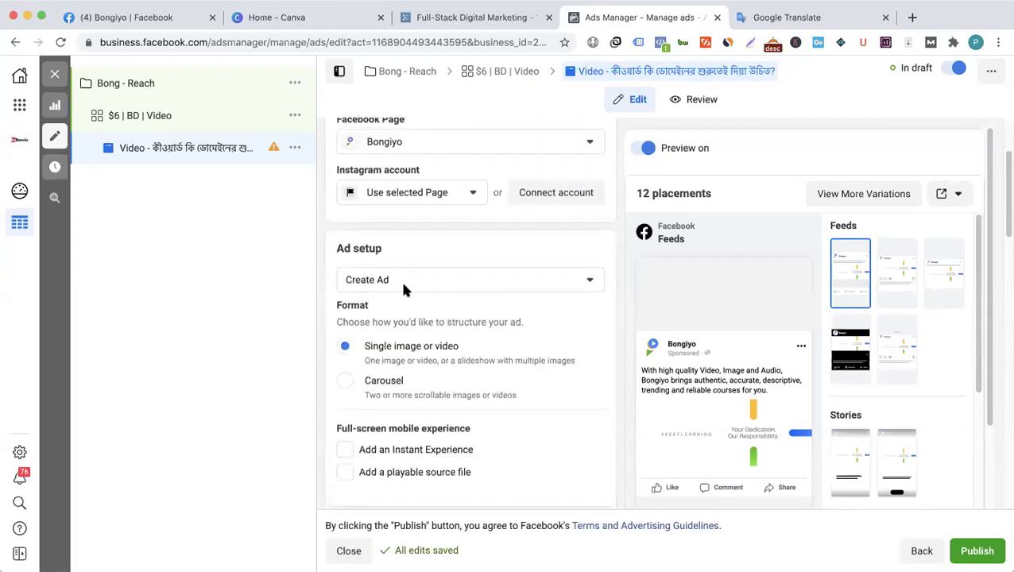
{"action": "scroll", "coordinate": [409, 284], "scroll_direction": "down", "scroll_amount": 1}
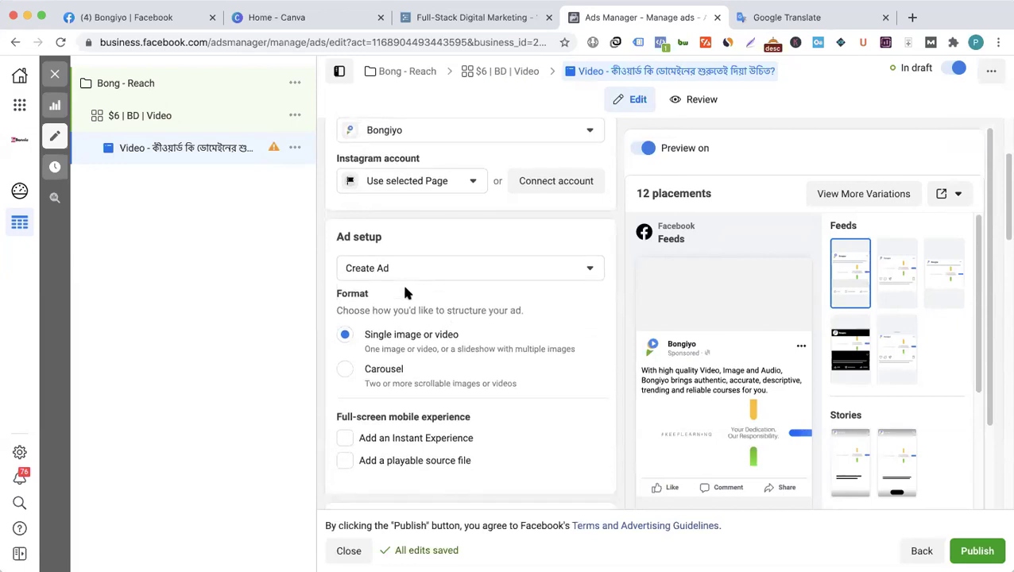
{"action": "scroll", "coordinate": [404, 290], "scroll_direction": "down", "scroll_amount": 1}
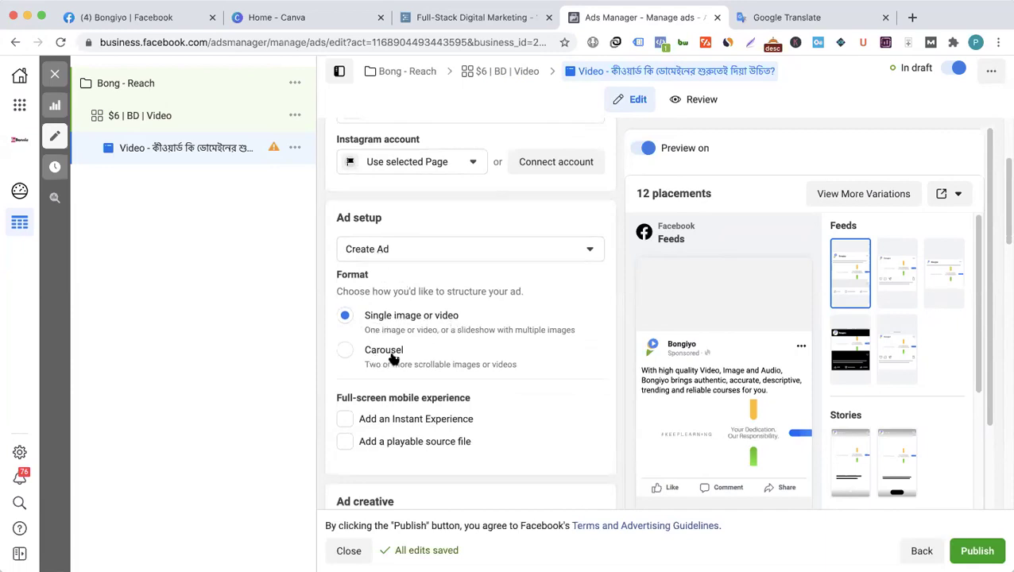
{"action": "scroll", "coordinate": [392, 358], "scroll_direction": "down", "scroll_amount": 2}
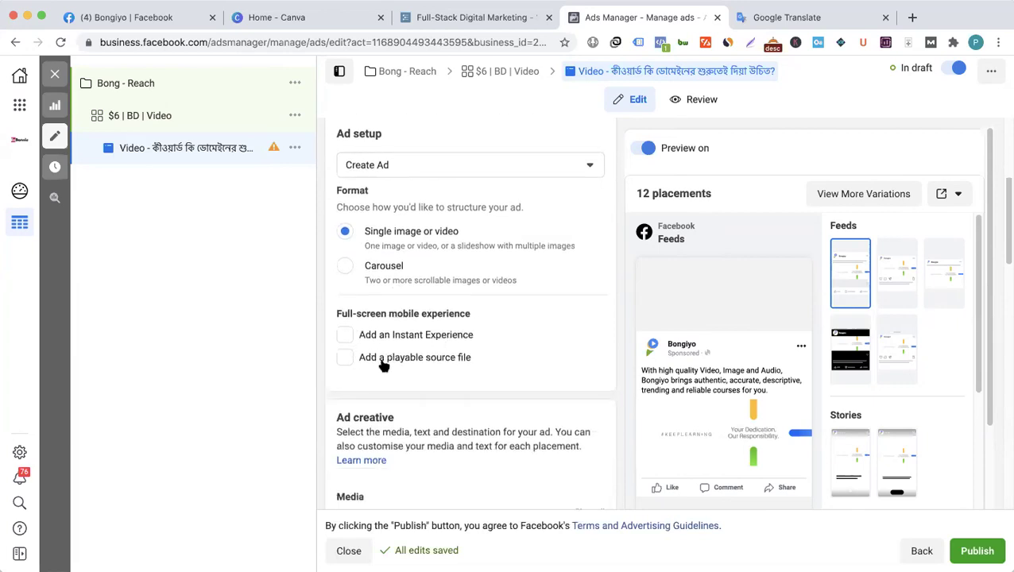
{"action": "scroll", "coordinate": [392, 381], "scroll_direction": "down", "scroll_amount": 3}
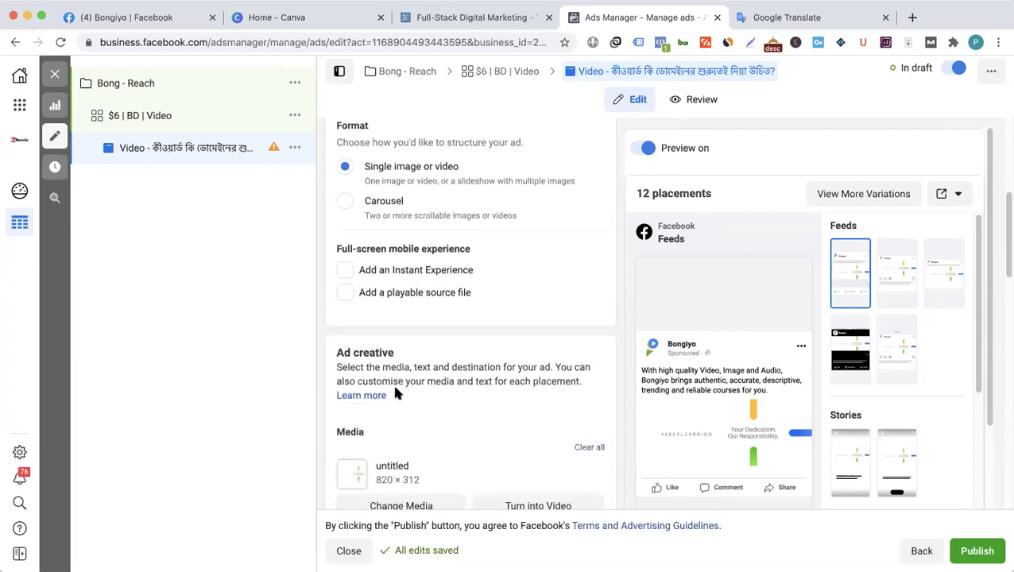
{"action": "scroll", "coordinate": [395, 393], "scroll_direction": "down", "scroll_amount": 2}
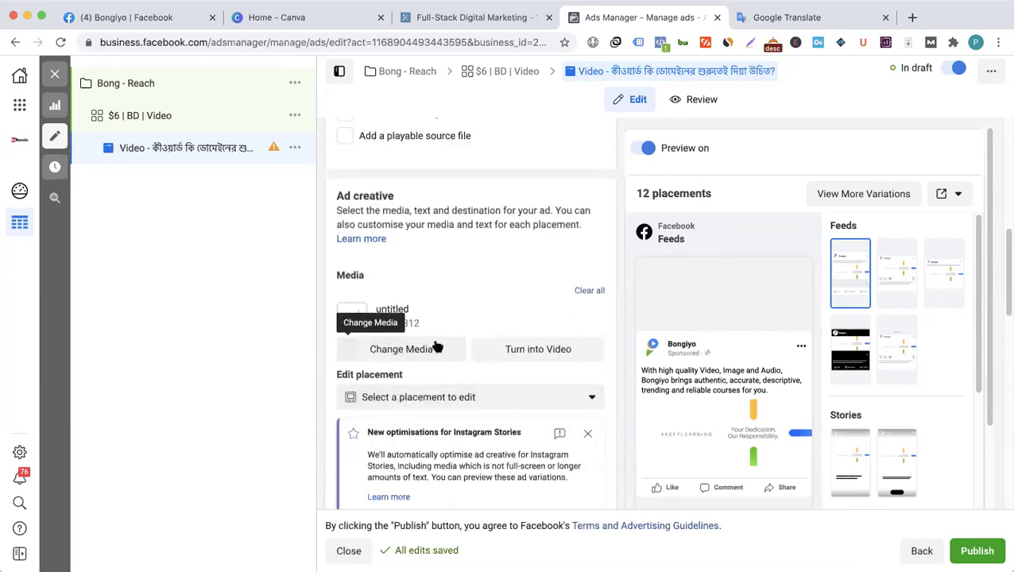
{"action": "scroll", "coordinate": [395, 352], "scroll_direction": "down", "scroll_amount": 7}
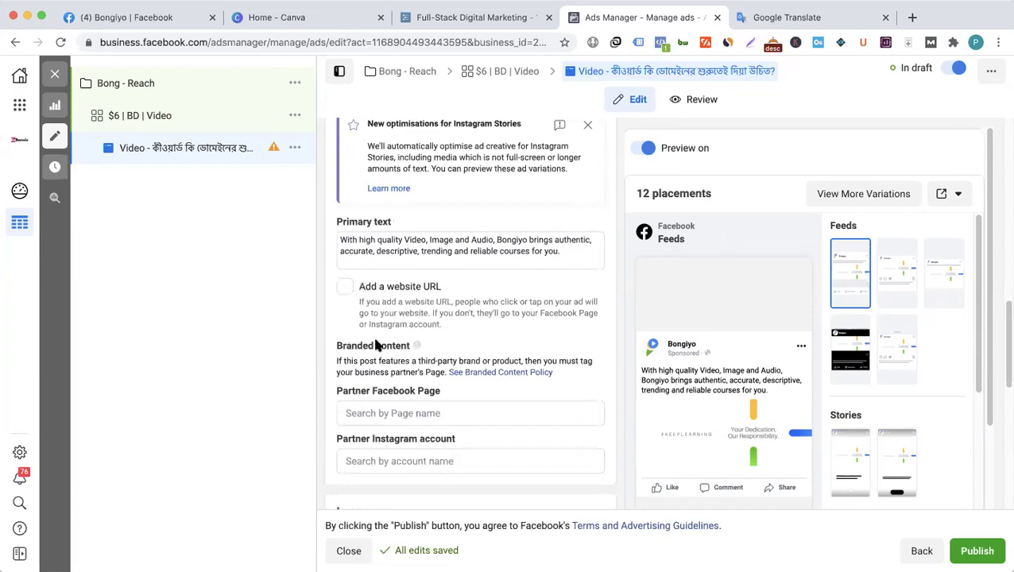
{"action": "scroll", "coordinate": [372, 377], "scroll_direction": "down", "scroll_amount": 2}
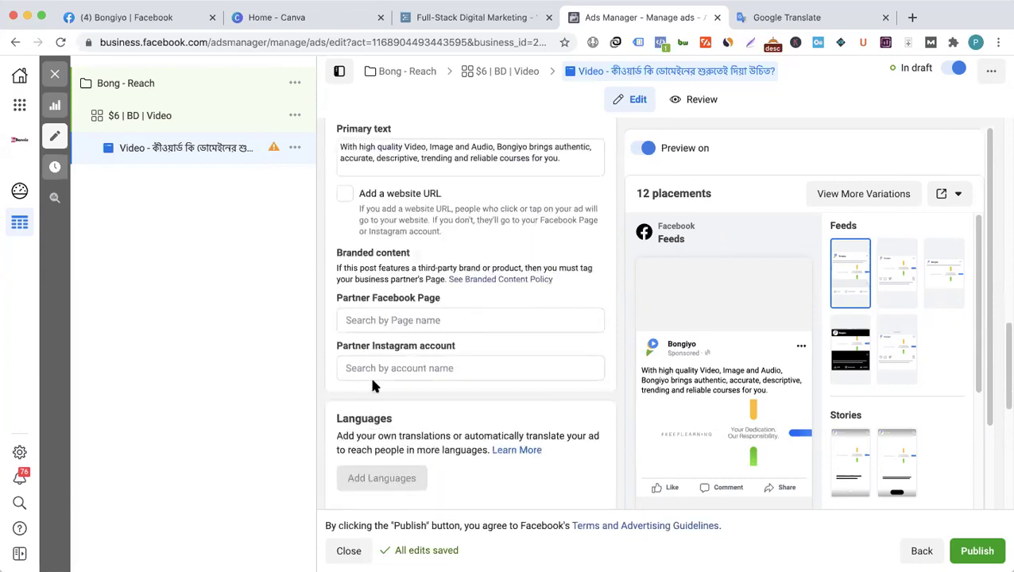
{"action": "scroll", "coordinate": [406, 328], "scroll_direction": "down", "scroll_amount": 7}
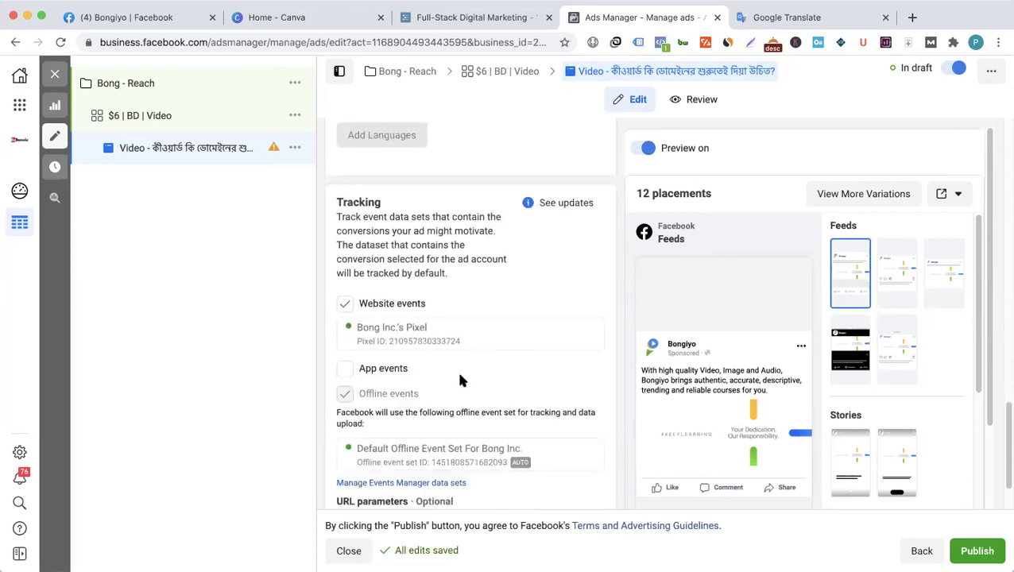
{"action": "scroll", "coordinate": [460, 377], "scroll_direction": "up", "scroll_amount": 6}
{"action": "scroll", "coordinate": [460, 377], "scroll_direction": "up", "scroll_amount": 8}
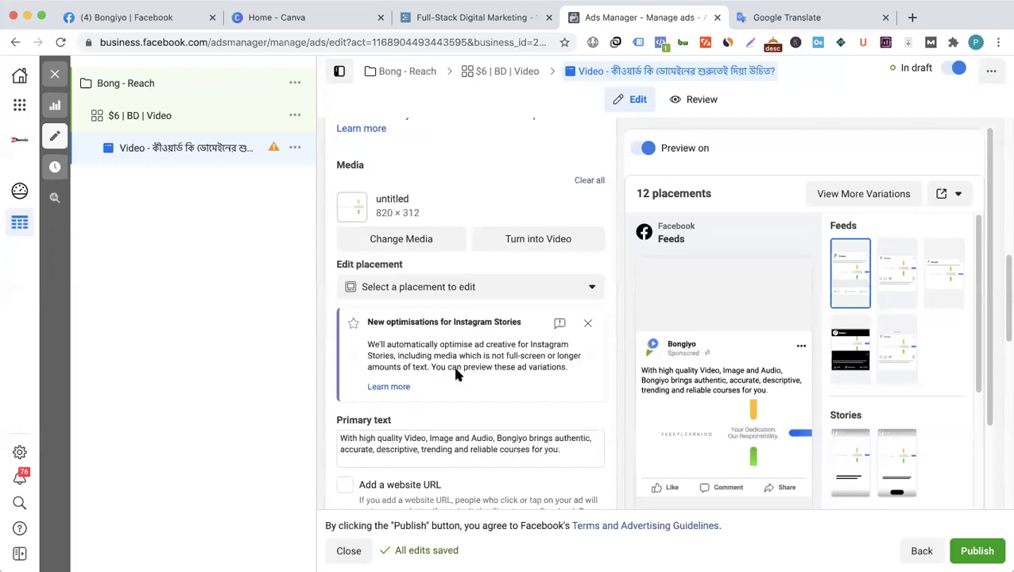
{"action": "scroll", "coordinate": [458, 376], "scroll_direction": "up", "scroll_amount": 10}
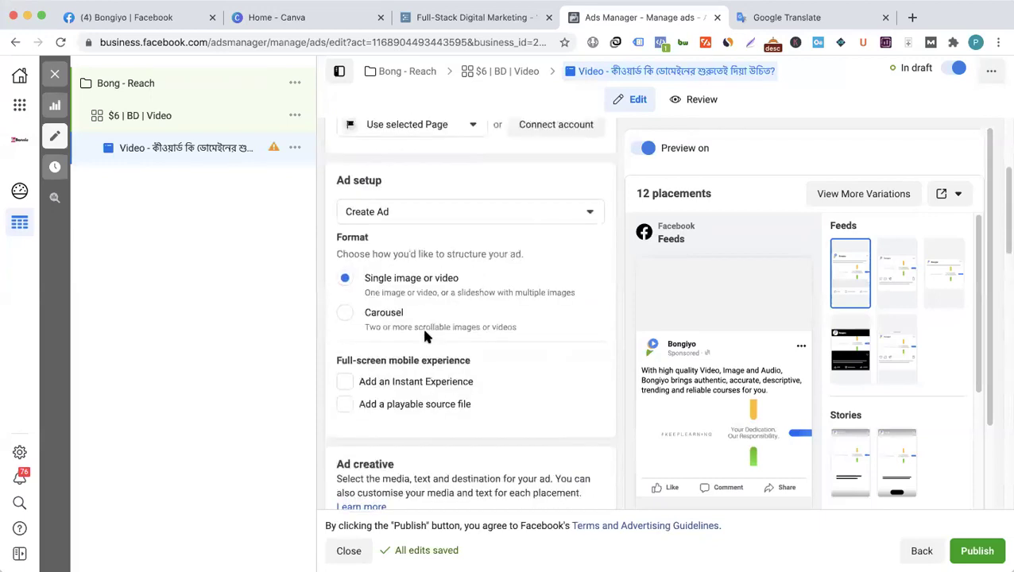
- Set the ad setup to use an existing post instead of creating a new ad
{"action": "scroll", "coordinate": [417, 322], "scroll_direction": "up", "scroll_amount": 2}
{"action": "scroll", "coordinate": [405, 302], "scroll_direction": "down", "scroll_amount": 2}
{"action": "left_click", "coordinate": [401, 302]}
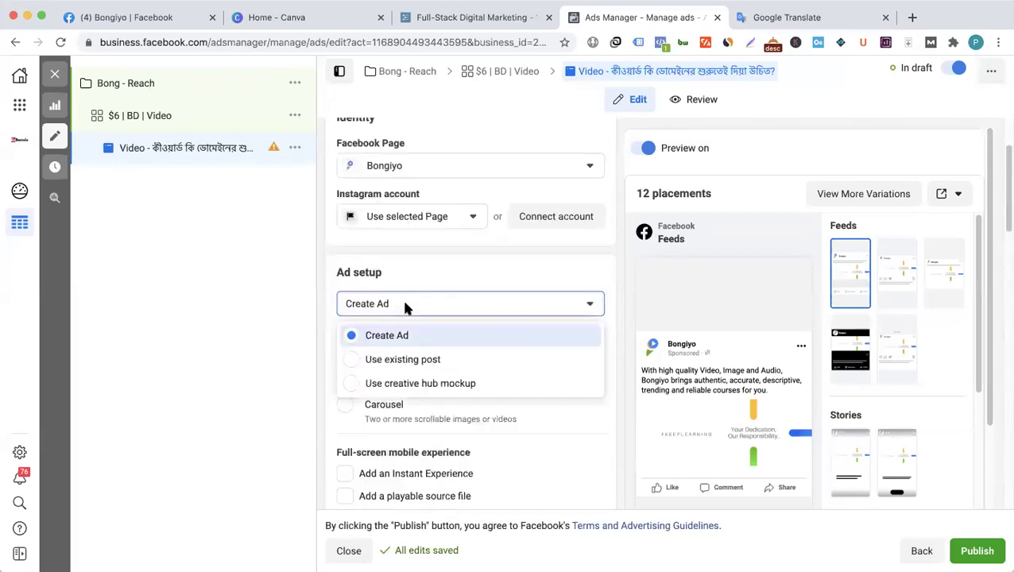
{"action": "left_click", "coordinate": [406, 359]}
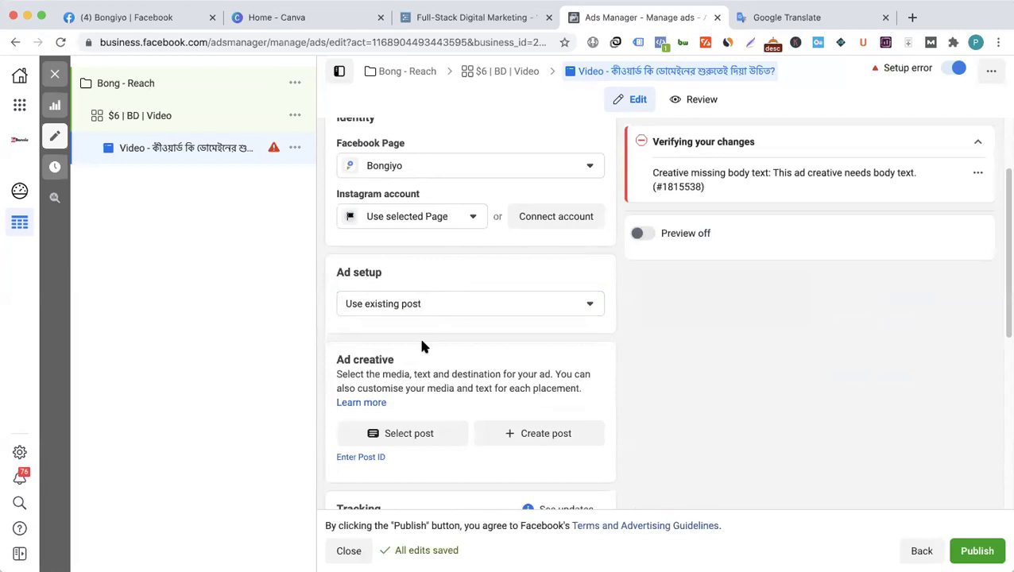
- Open the keyword-in-domain video post on the Bongiyo Facebook page and copy the post ID from its web address
{"action": "scroll", "coordinate": [422, 352], "scroll_direction": "down", "scroll_amount": 1}
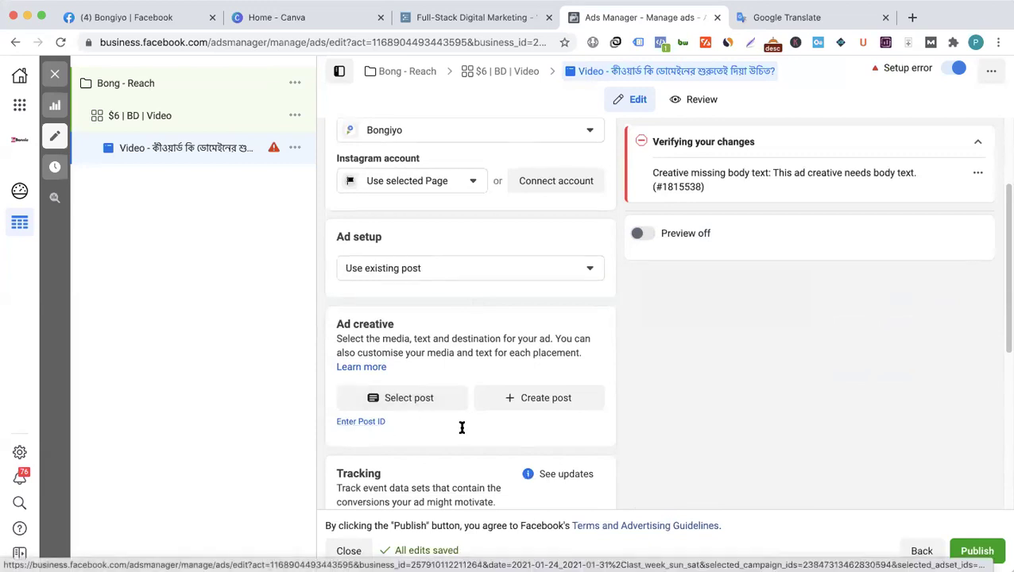
{"action": "left_click", "coordinate": [157, 24]}
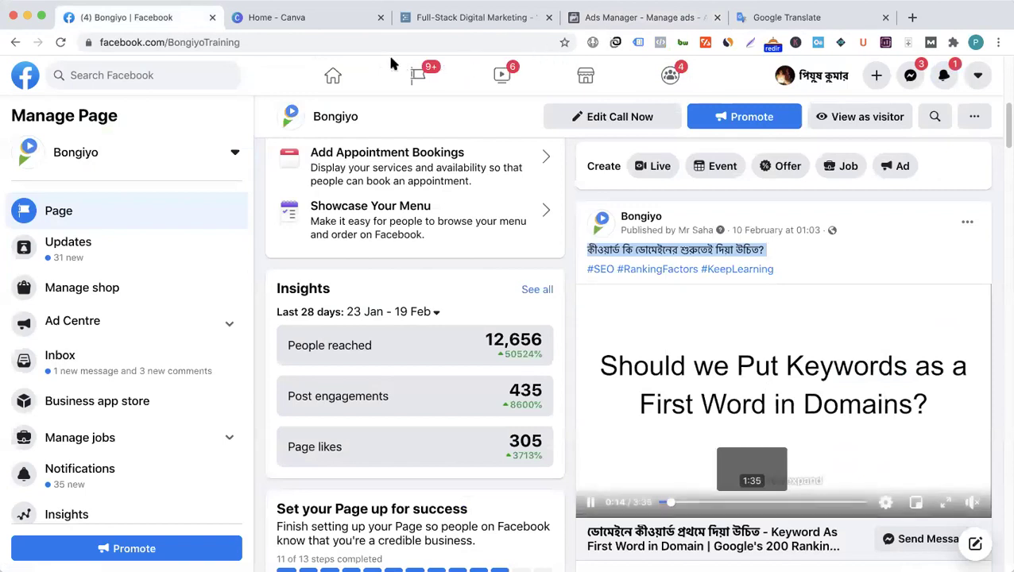
{"action": "double_click", "coordinate": [362, 44]}
{"action": "left_click", "coordinate": [363, 44]}
{"action": "double_click", "coordinate": [362, 44]}
{"action": "key", "text": "super+c"}
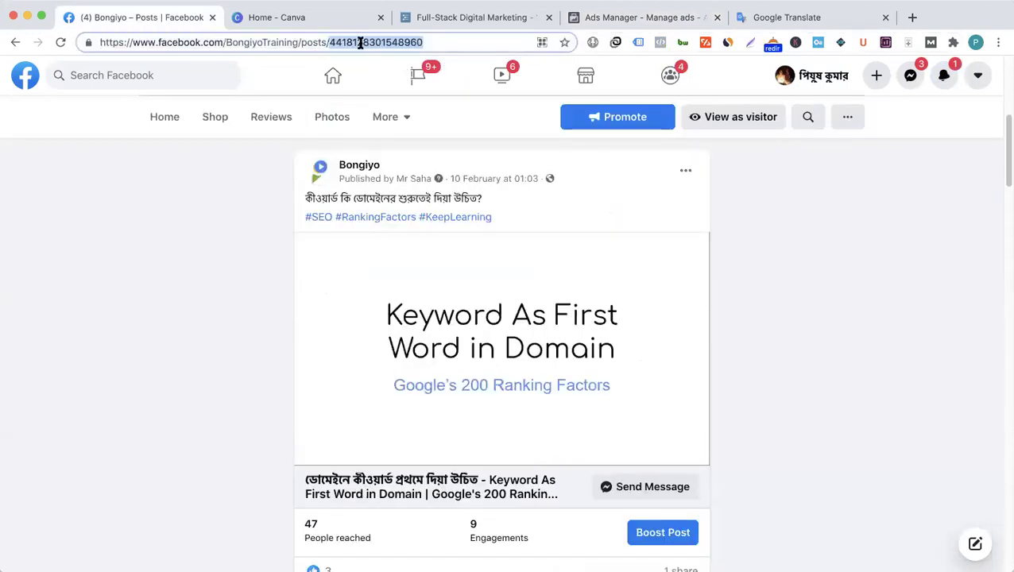
- Back in Ads Manager, submit the copied post ID as the ad creative's existing post
{"action": "left_click", "coordinate": [644, 16]}
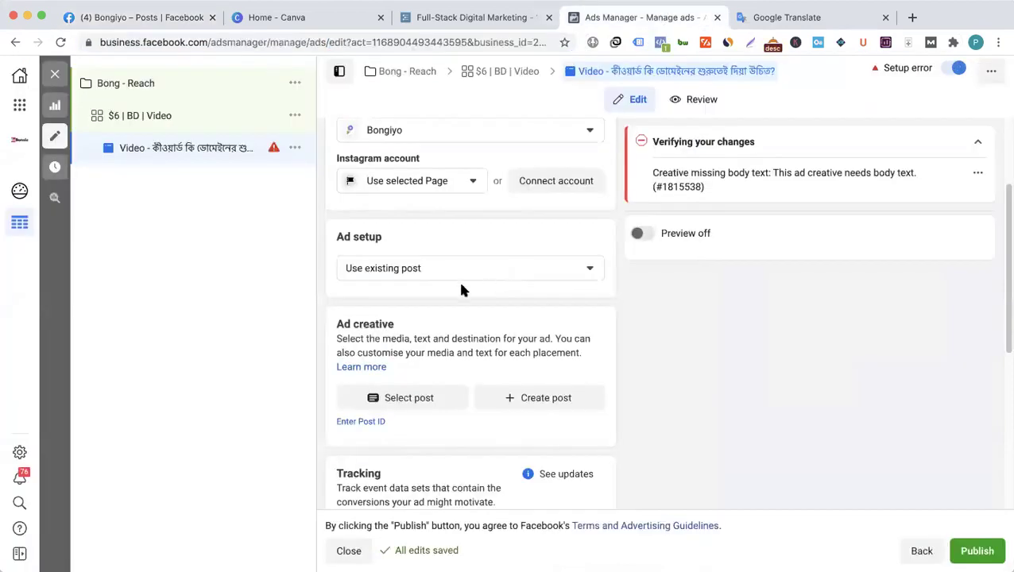
{"action": "left_click", "coordinate": [370, 422]}
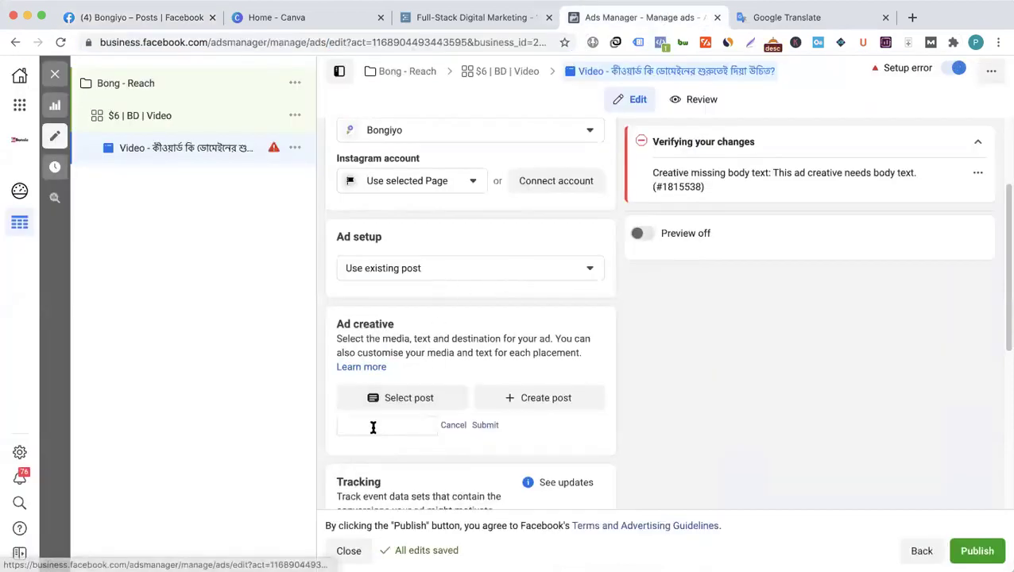
{"action": "key", "text": "super+v"}
{"action": "left_click", "coordinate": [495, 427]}
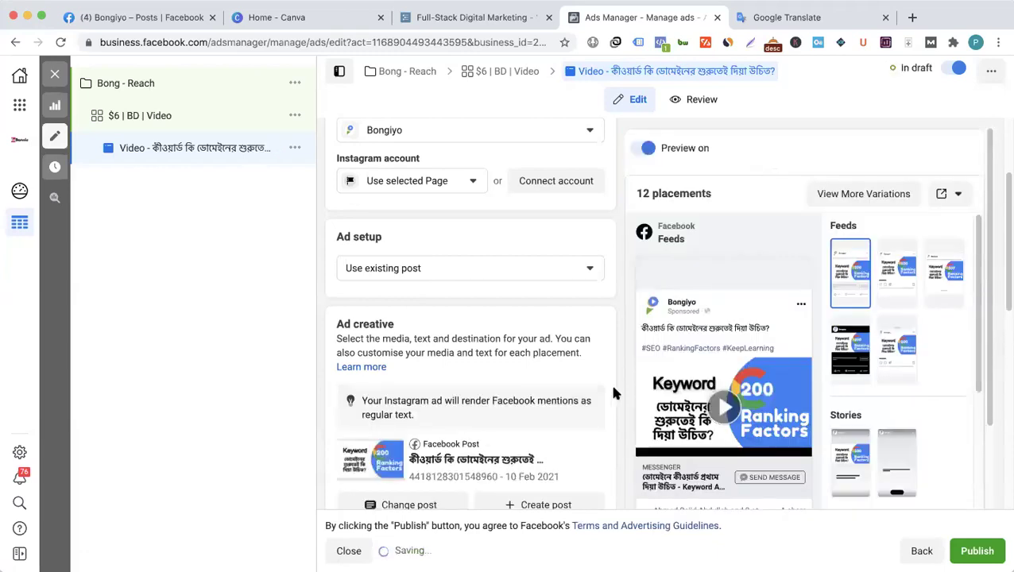
- Expand the ad's feed preview, switch it from Mobile News Feed to Desktop News Feed, and close it
{"action": "scroll", "coordinate": [681, 390], "scroll_direction": "down", "scroll_amount": 1}
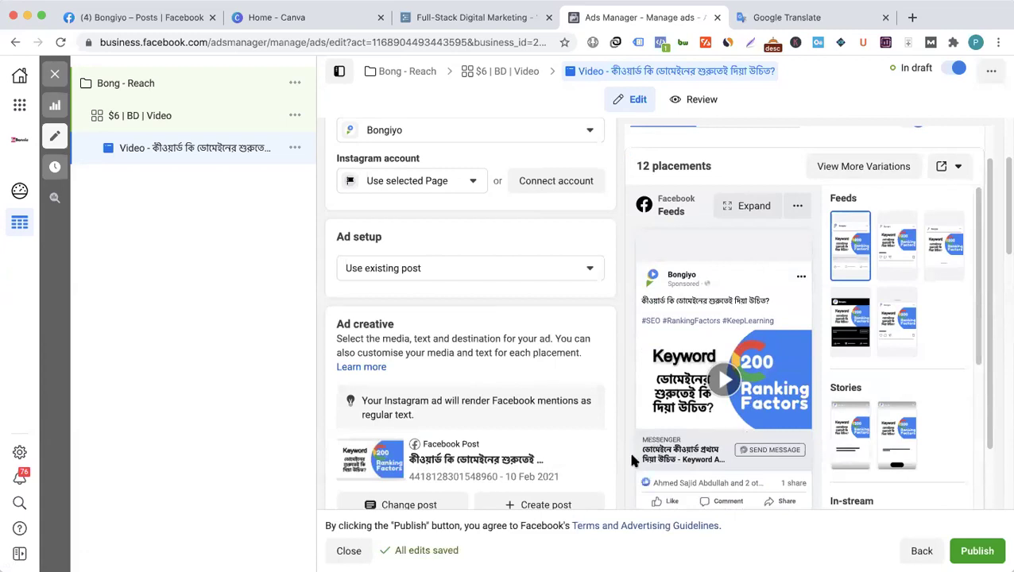
{"action": "left_click", "coordinate": [754, 206]}
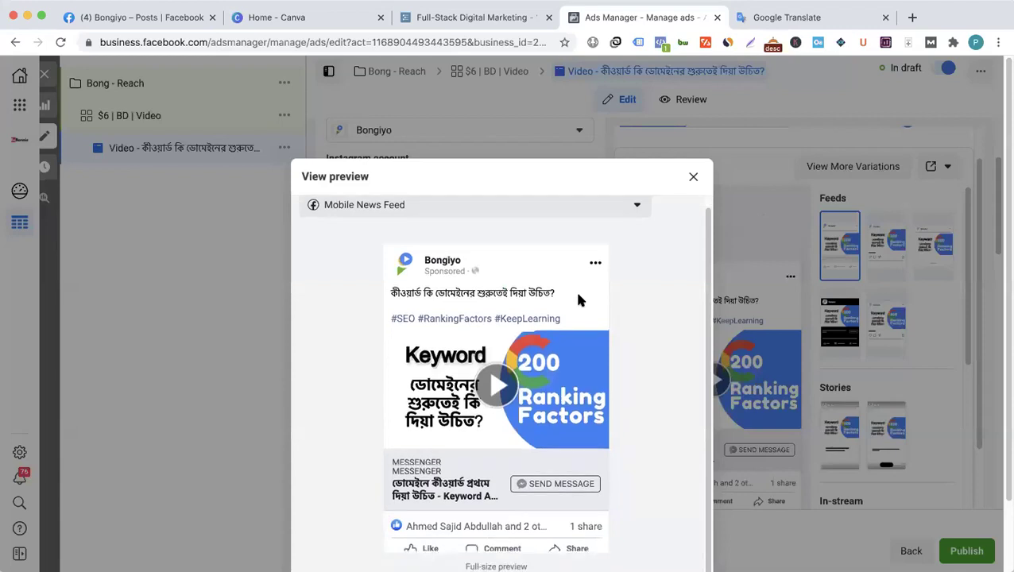
{"action": "left_click", "coordinate": [487, 222]}
{"action": "left_click", "coordinate": [436, 285]}
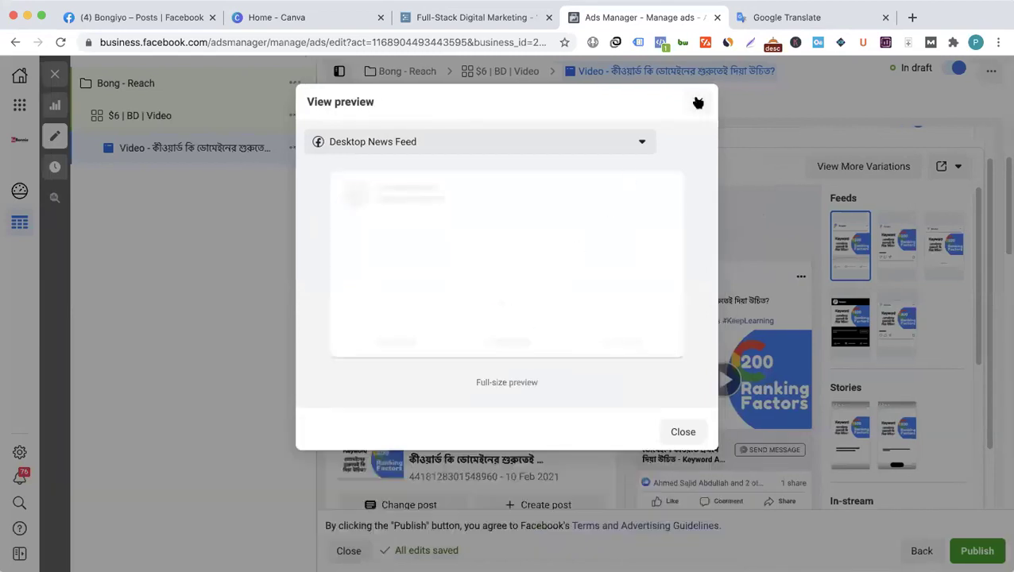
{"action": "left_click", "coordinate": [697, 103]}
- Preview the ad in Instagram feed, Facebook Marketplace, Facebook video feeds, Instagram Explore and Instagram Stories
{"action": "left_click", "coordinate": [896, 251]}
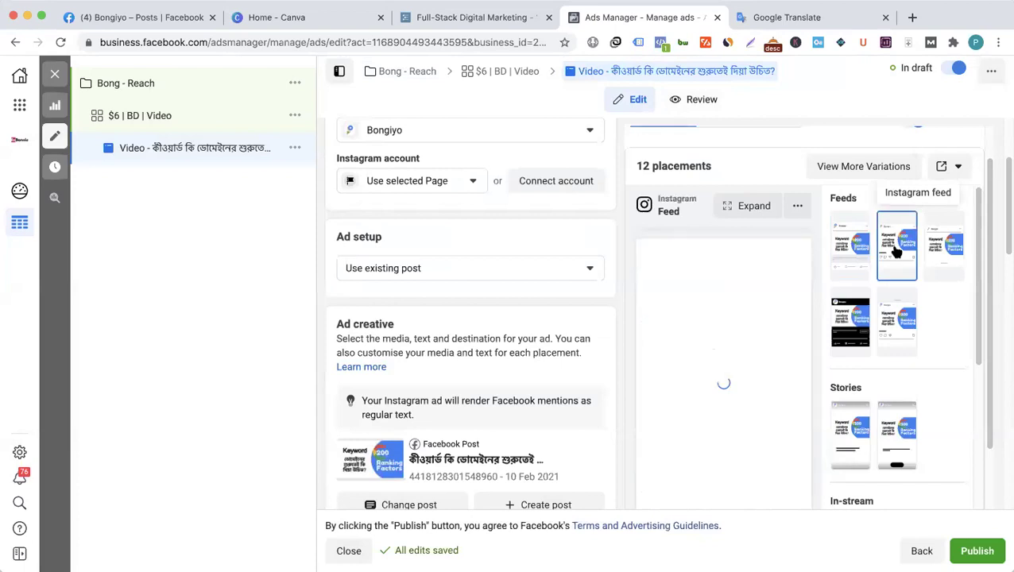
{"action": "left_click", "coordinate": [936, 273]}
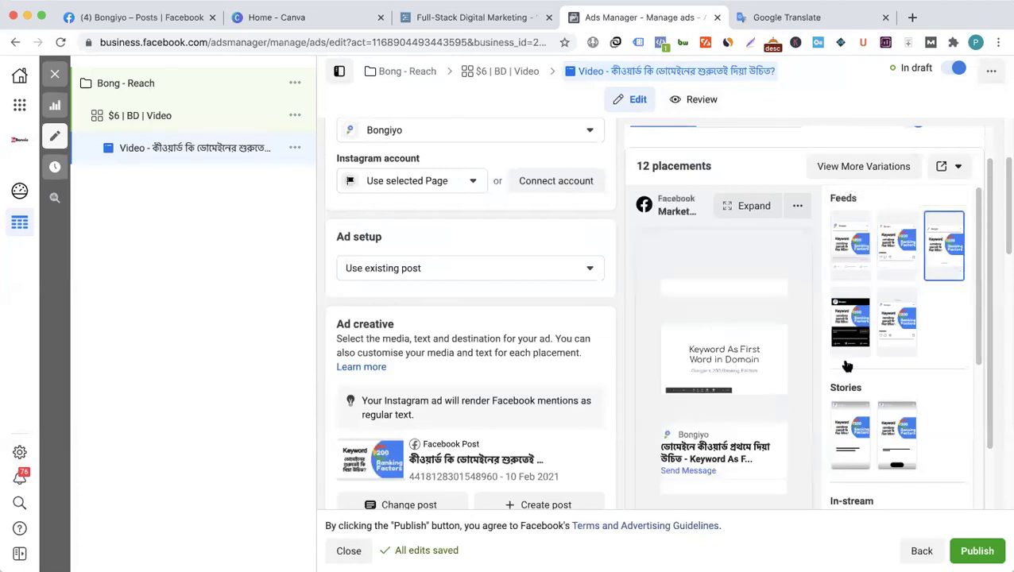
{"action": "left_click", "coordinate": [867, 329]}
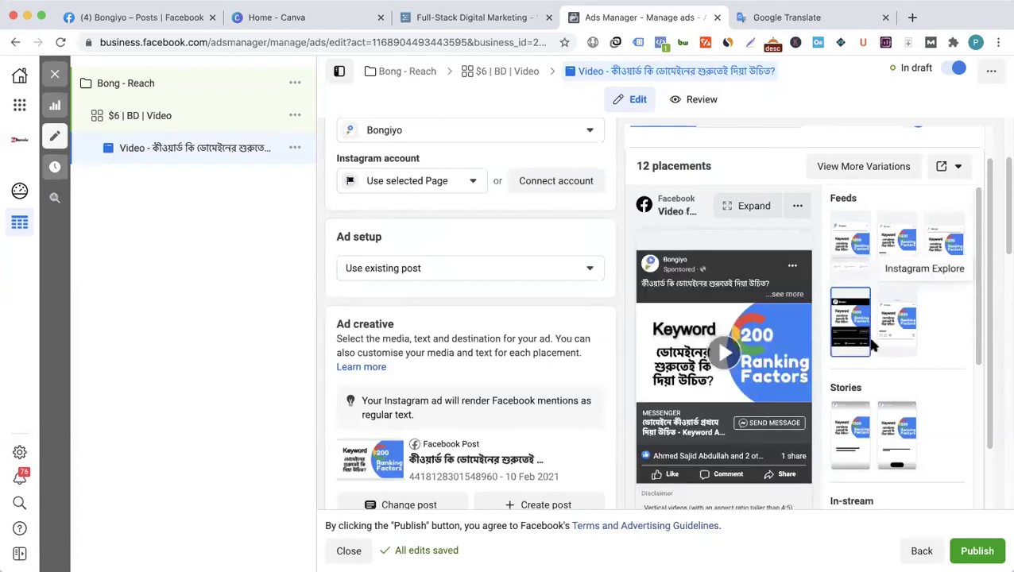
{"action": "left_click", "coordinate": [896, 337]}
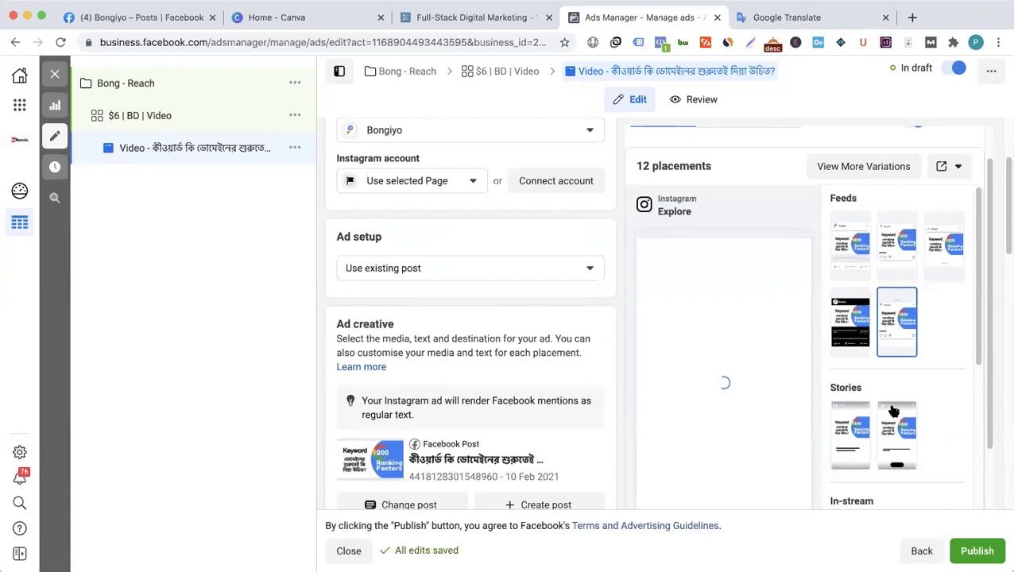
{"action": "left_click", "coordinate": [853, 456]}
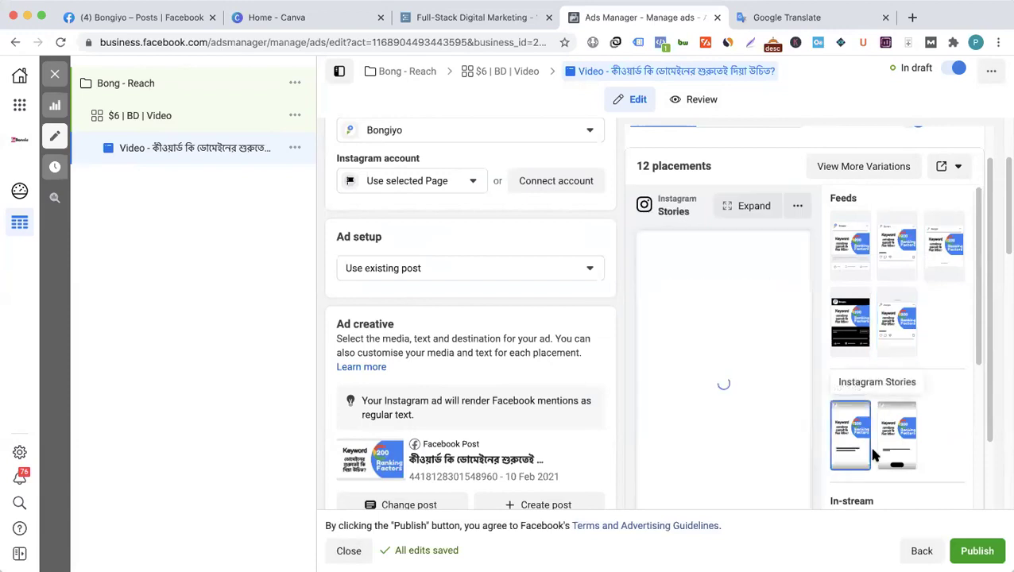
- Review the ad's creative, message template and tracking sections, and remove the Send Message call to action
{"action": "scroll", "coordinate": [882, 426], "scroll_direction": "down", "scroll_amount": 1}
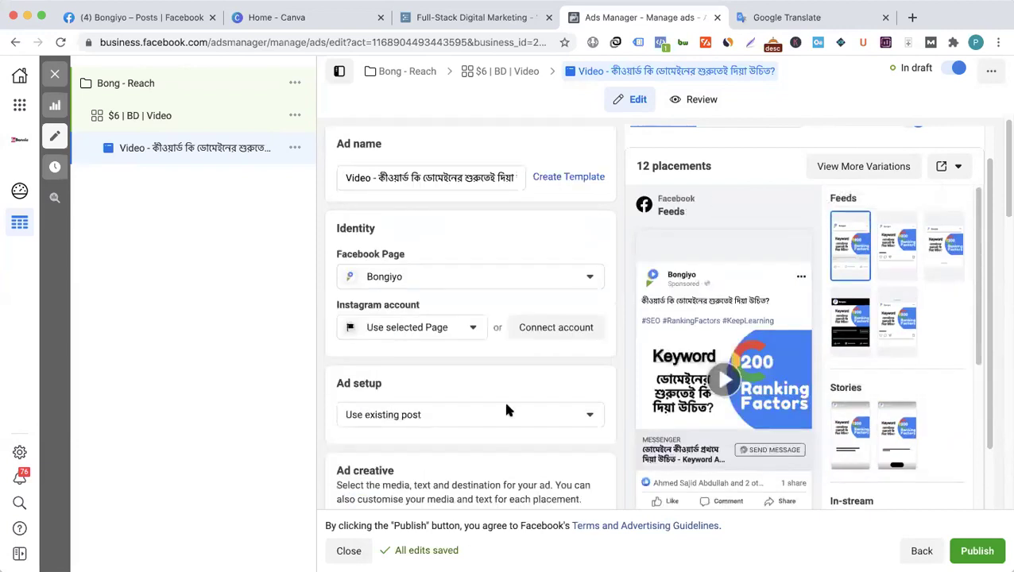
{"action": "scroll", "coordinate": [501, 374], "scroll_direction": "down", "scroll_amount": 4}
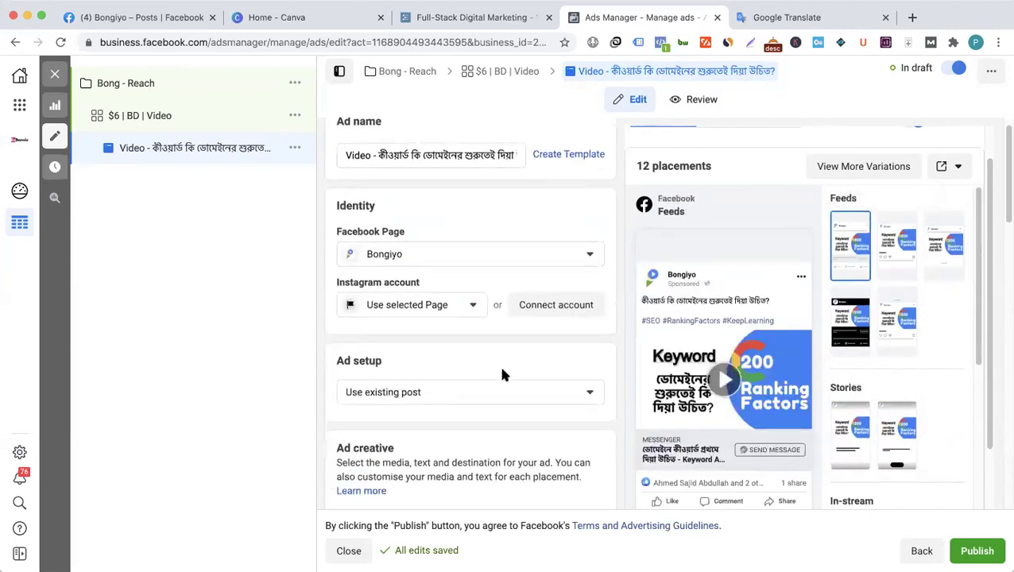
{"action": "scroll", "coordinate": [502, 371], "scroll_direction": "down", "scroll_amount": 2}
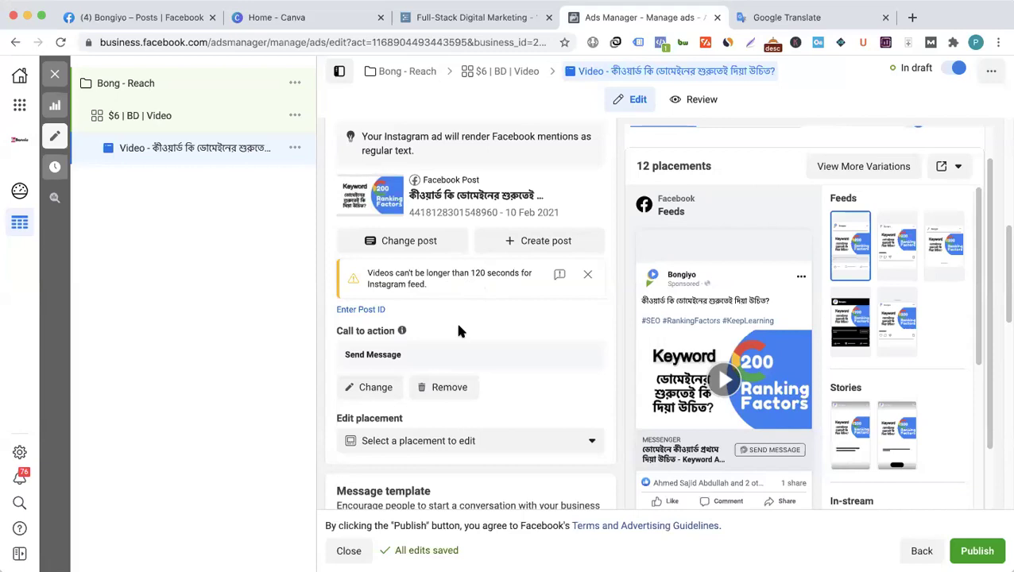
{"action": "scroll", "coordinate": [469, 331], "scroll_direction": "down", "scroll_amount": 3}
{"action": "scroll", "coordinate": [482, 332], "scroll_direction": "down", "scroll_amount": 5}
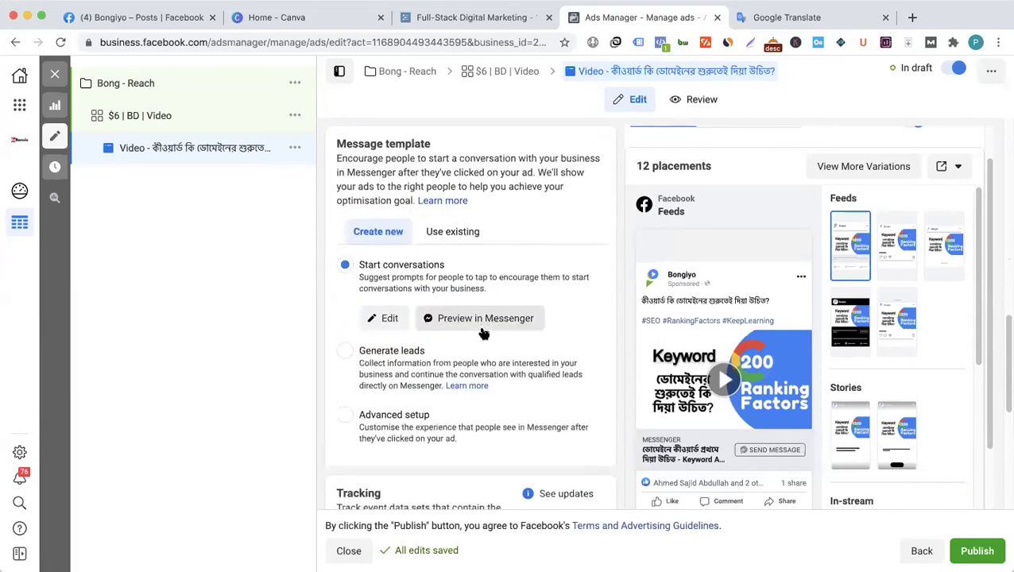
{"action": "scroll", "coordinate": [482, 332], "scroll_direction": "down", "scroll_amount": 5}
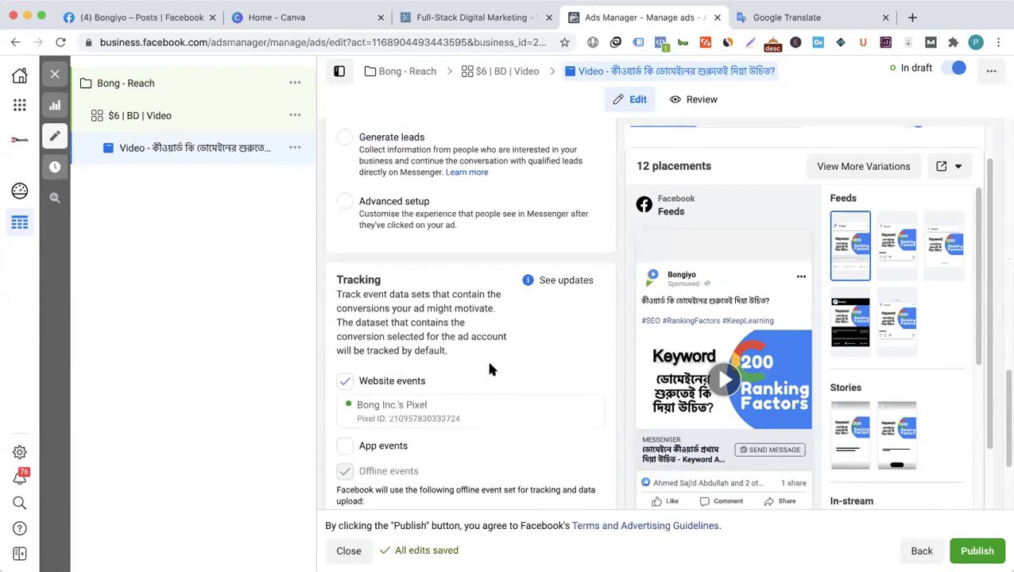
{"action": "scroll", "coordinate": [488, 369], "scroll_direction": "up", "scroll_amount": 3}
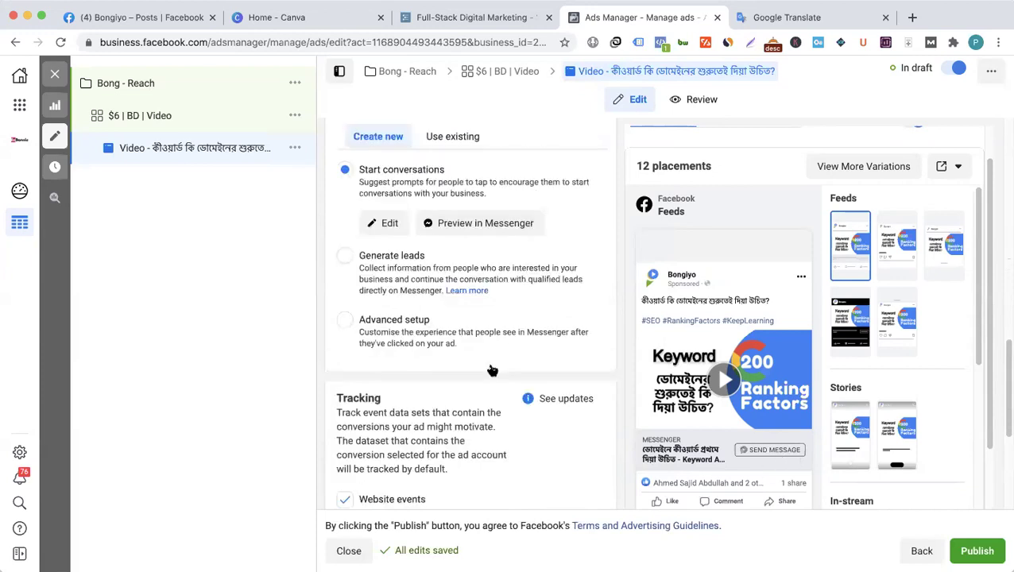
{"action": "scroll", "coordinate": [492, 371], "scroll_direction": "up", "scroll_amount": 3}
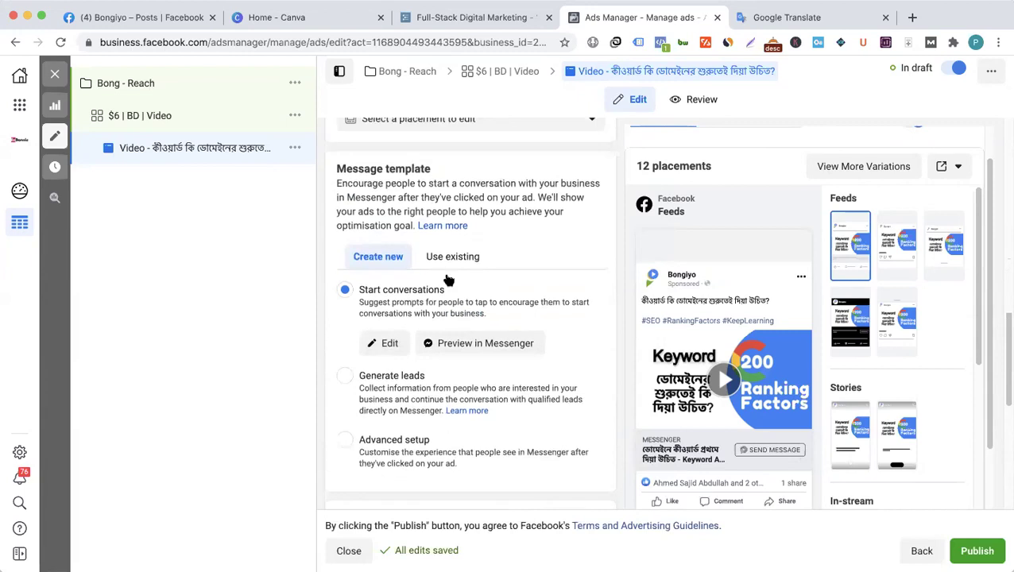
{"action": "scroll", "coordinate": [449, 281], "scroll_direction": "up", "scroll_amount": 5}
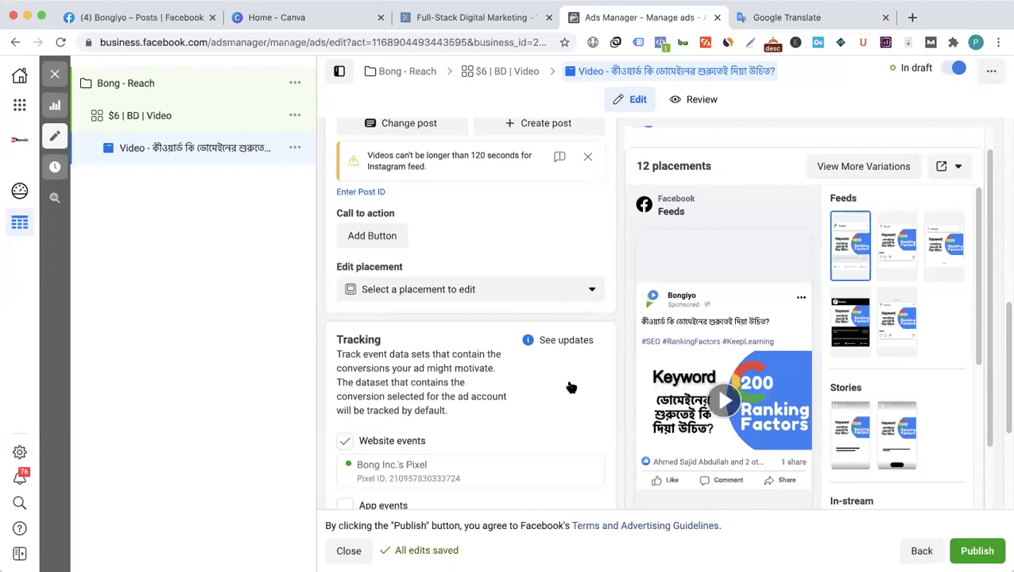
- Publish the Bong - Reach campaign with its ad set and video ad
{"action": "scroll", "coordinate": [568, 386], "scroll_direction": "up", "scroll_amount": 5}
{"action": "scroll", "coordinate": [549, 294], "scroll_direction": "up", "scroll_amount": 4}
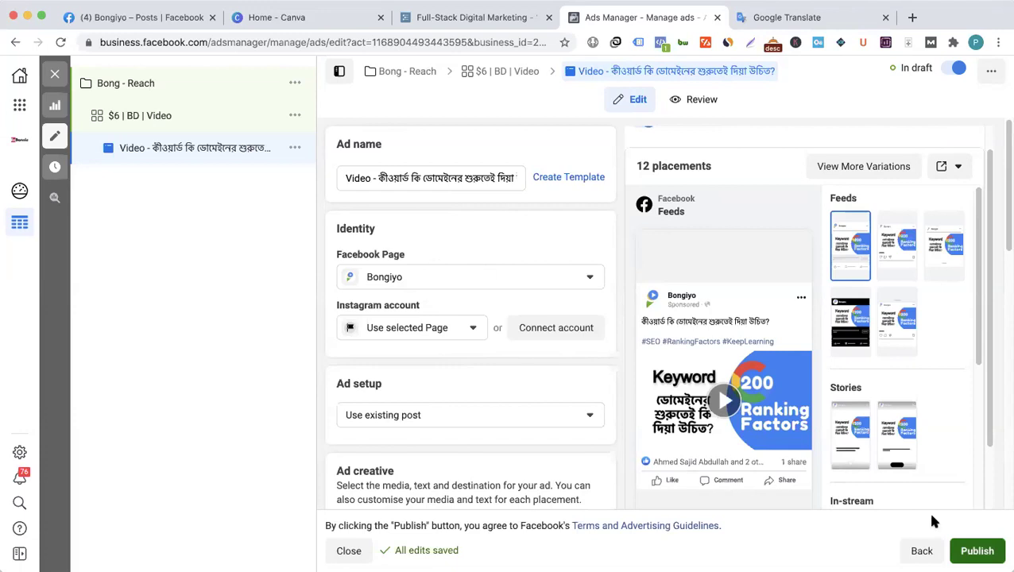
{"action": "left_click", "coordinate": [977, 550]}
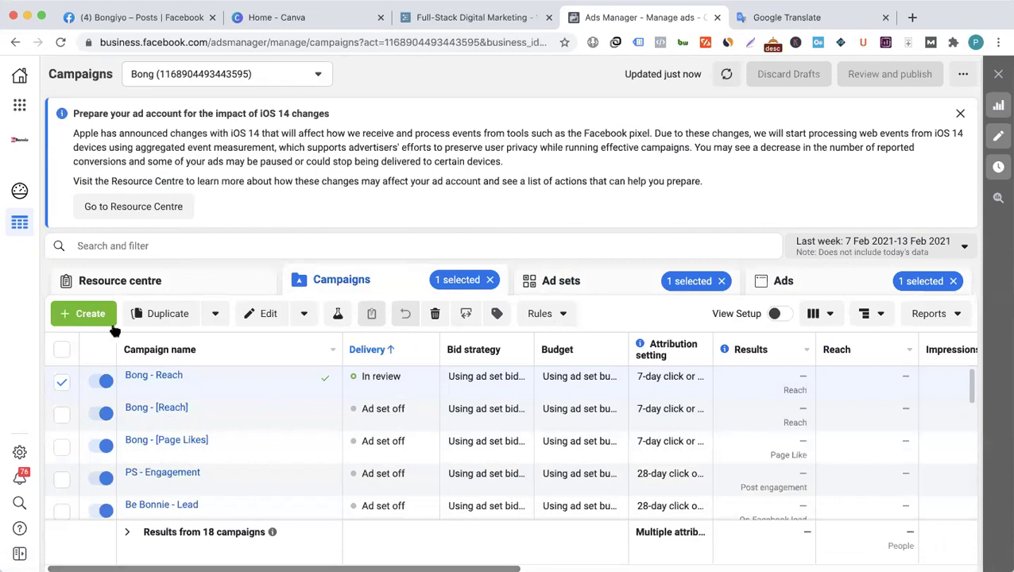
- Deselect the Bong - Reach campaign, filter the campaign list by names containing "video", and clear the filter
{"action": "left_click", "coordinate": [271, 336]}
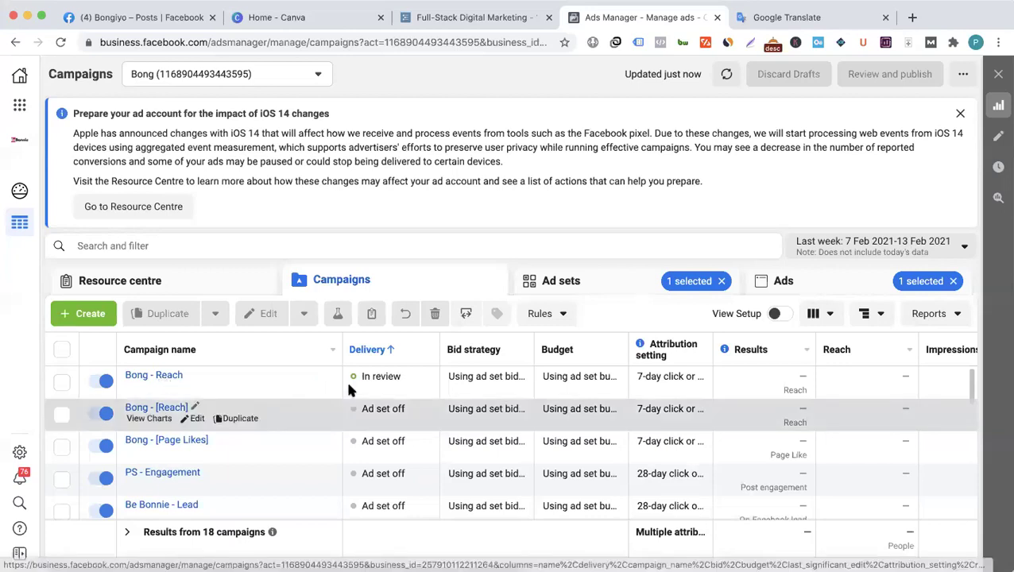
{"action": "left_click", "coordinate": [219, 246]}
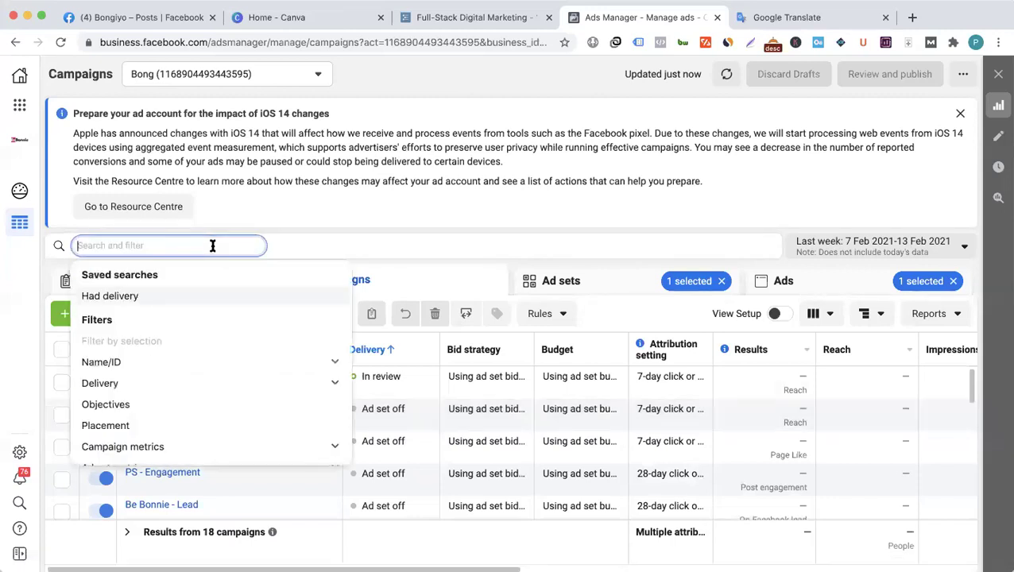
{"action": "type", "text": "video"}
{"action": "key", "text": "Return"}
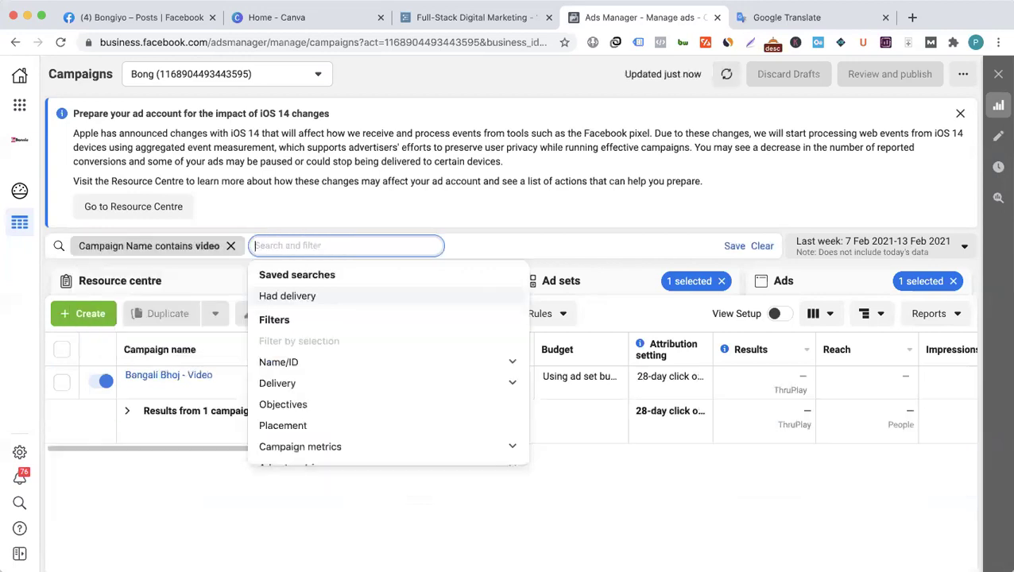
{"action": "left_click", "coordinate": [181, 463]}
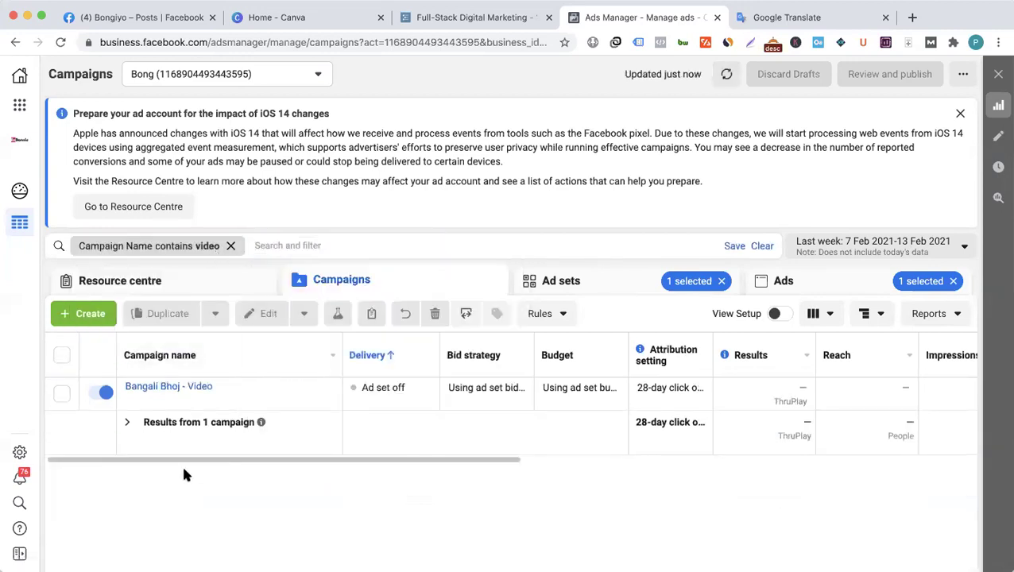
{"action": "left_click", "coordinate": [231, 245]}
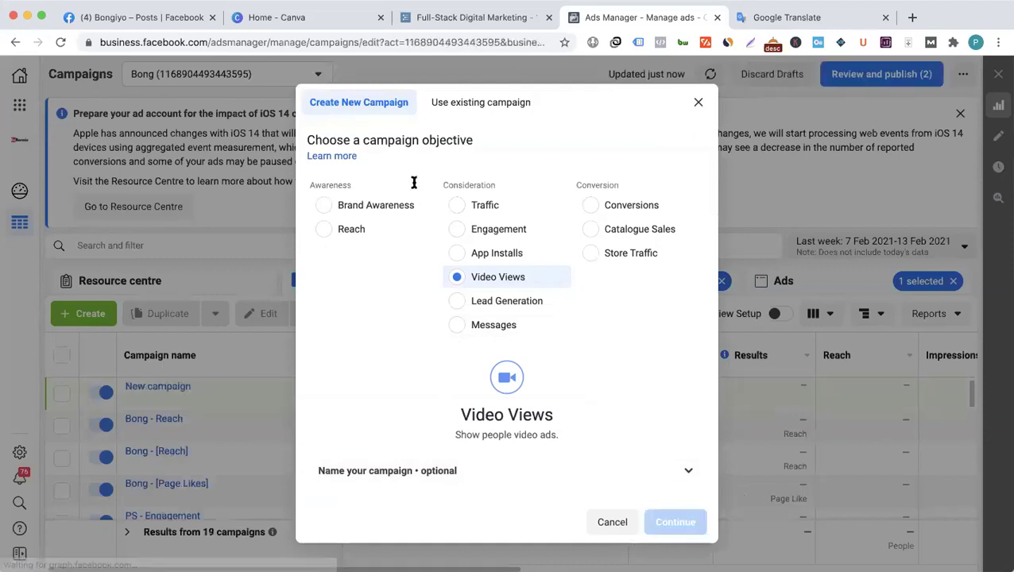
- Create a new campaign with the Video Views objective and name it "$6 | Video | BD"
{"action": "type", "text": "$6"}
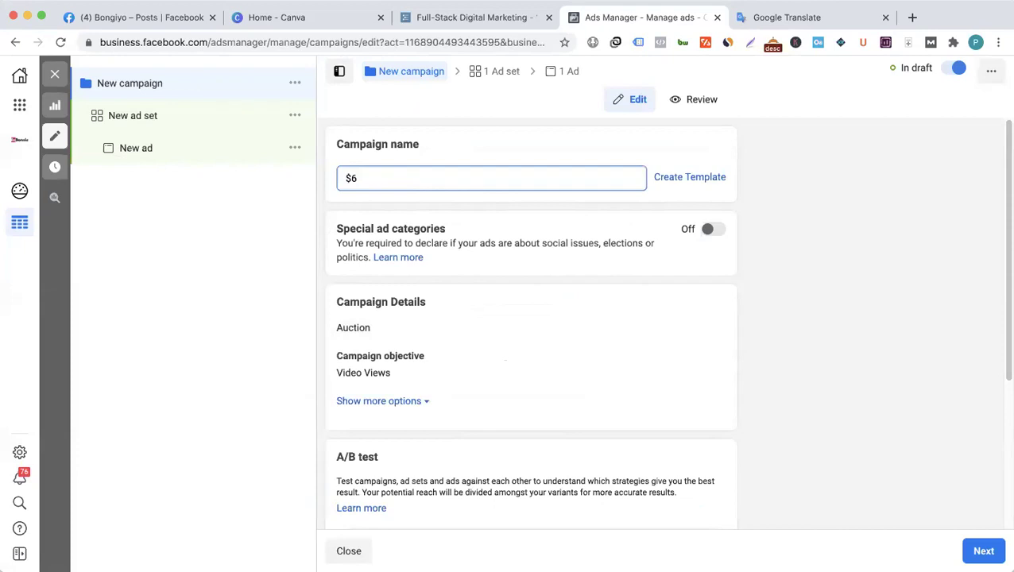
{"action": "type", "text": " |"}
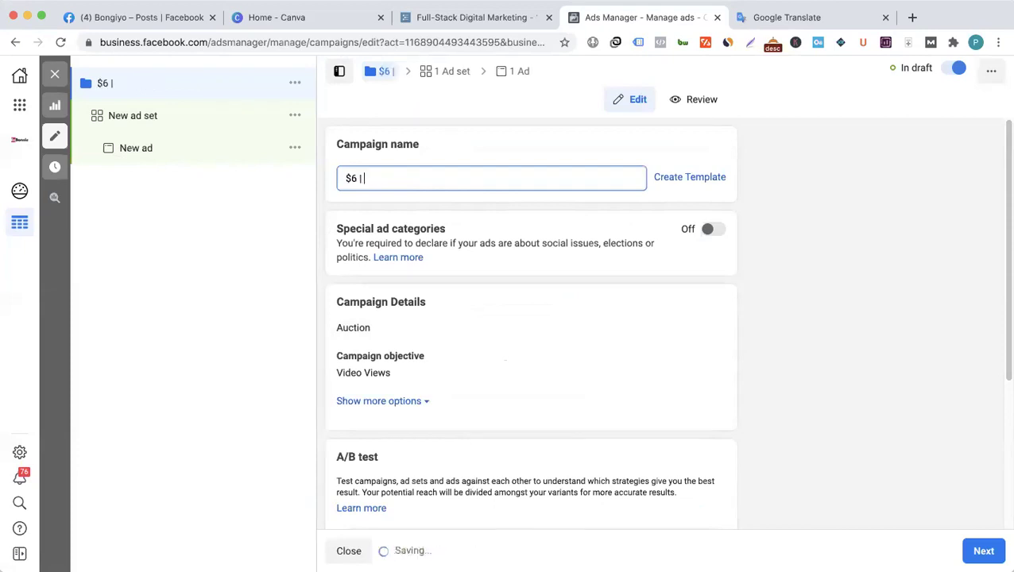
{"action": "type", "text": " Video |"}
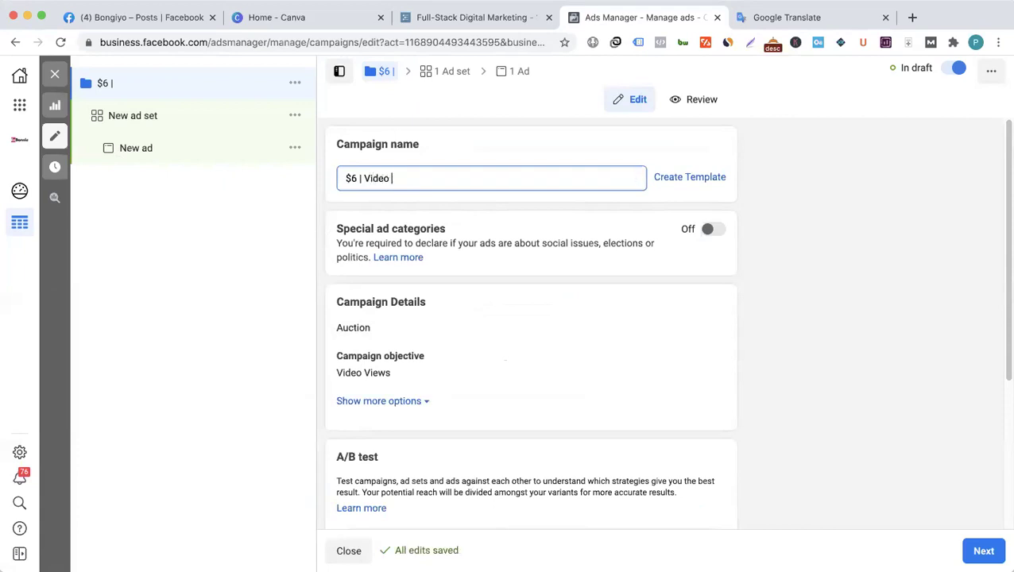
{"action": "type", "text": "| BD"}
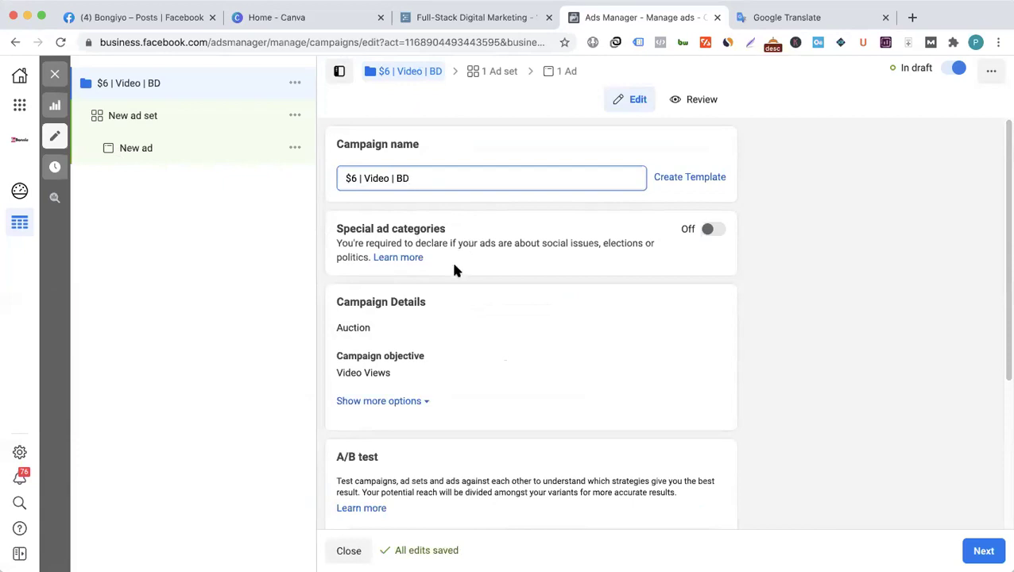
- Review the campaign's details, optional spending limit and A/B test sections, and continue to the ad set settings
{"action": "scroll", "coordinate": [453, 219], "scroll_direction": "down", "scroll_amount": 1}
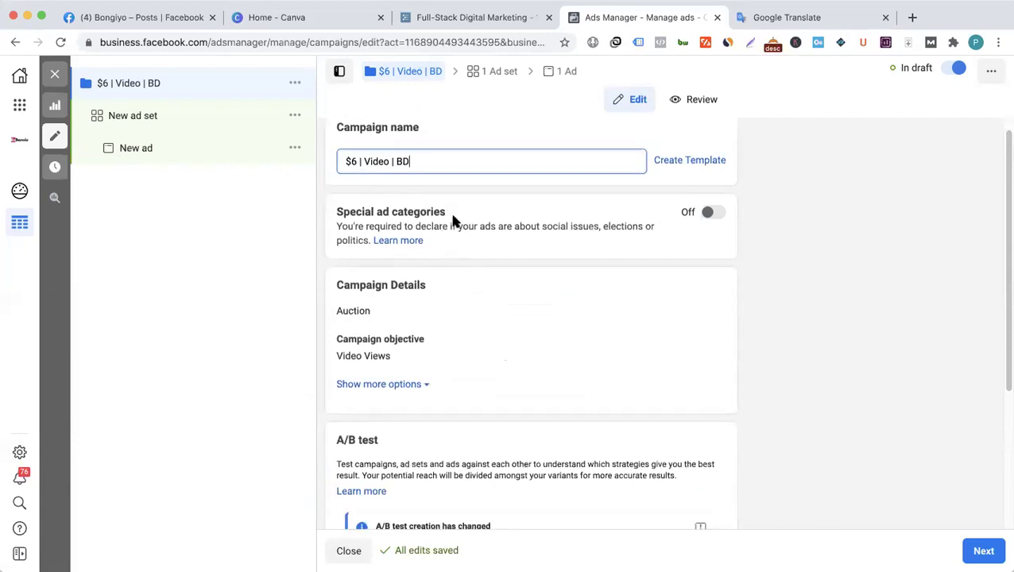
{"action": "scroll", "coordinate": [428, 250], "scroll_direction": "down", "scroll_amount": 1}
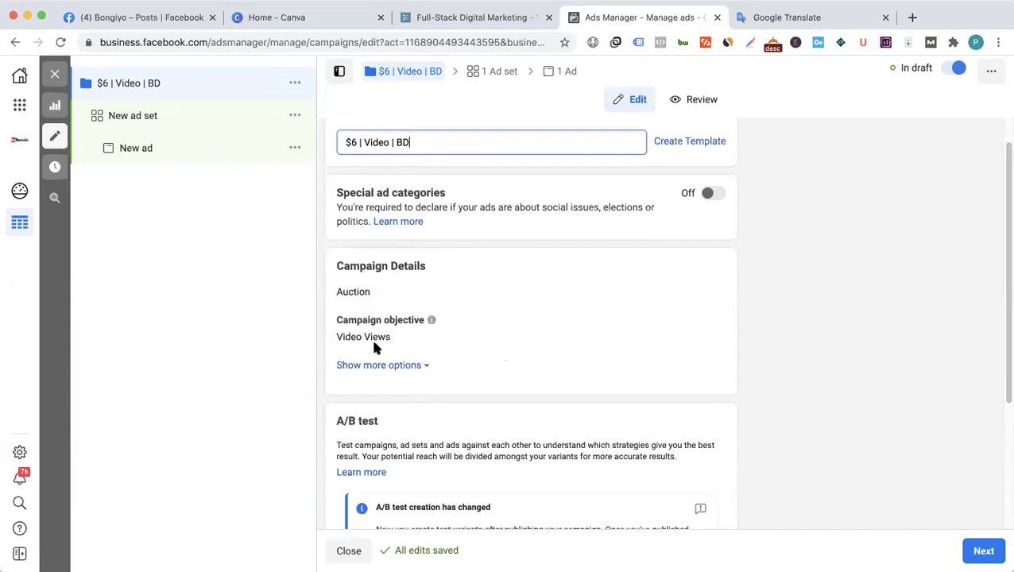
{"action": "scroll", "coordinate": [435, 329], "scroll_direction": "down", "scroll_amount": 1}
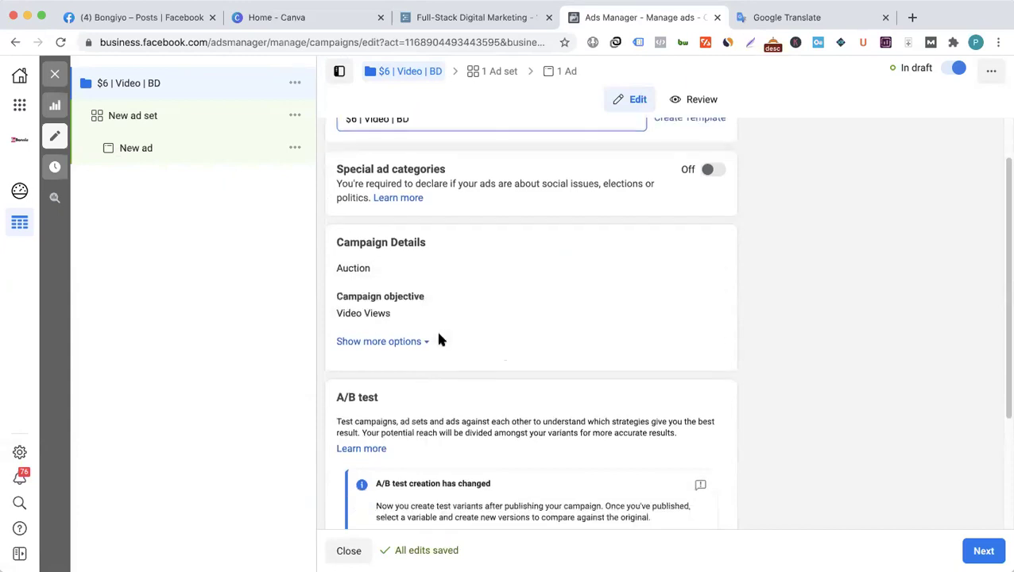
{"action": "scroll", "coordinate": [421, 318], "scroll_direction": "down", "scroll_amount": 2}
{"action": "left_click", "coordinate": [379, 300]}
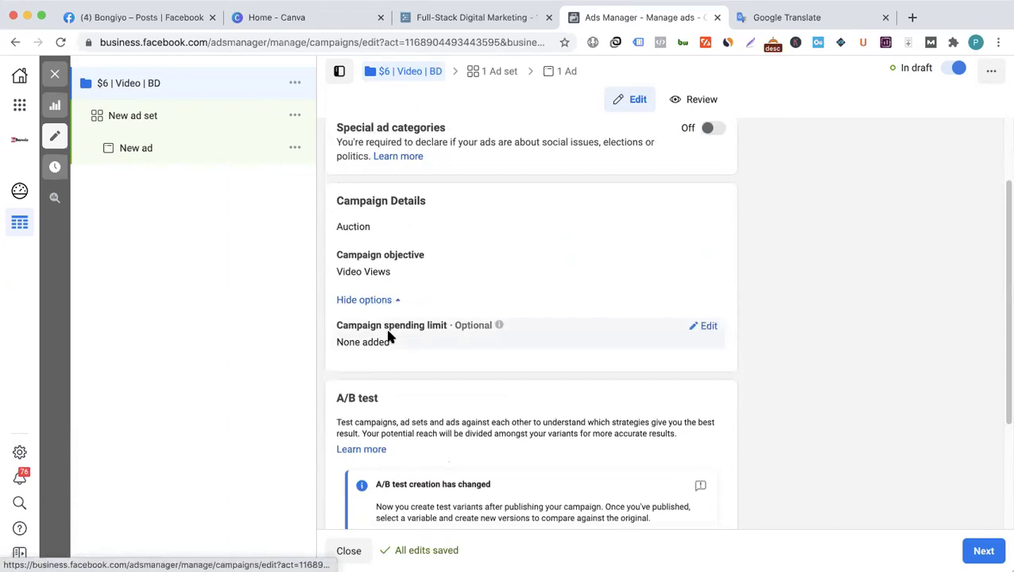
{"action": "scroll", "coordinate": [388, 335], "scroll_direction": "down", "scroll_amount": 2}
{"action": "scroll", "coordinate": [351, 386], "scroll_direction": "down", "scroll_amount": 3}
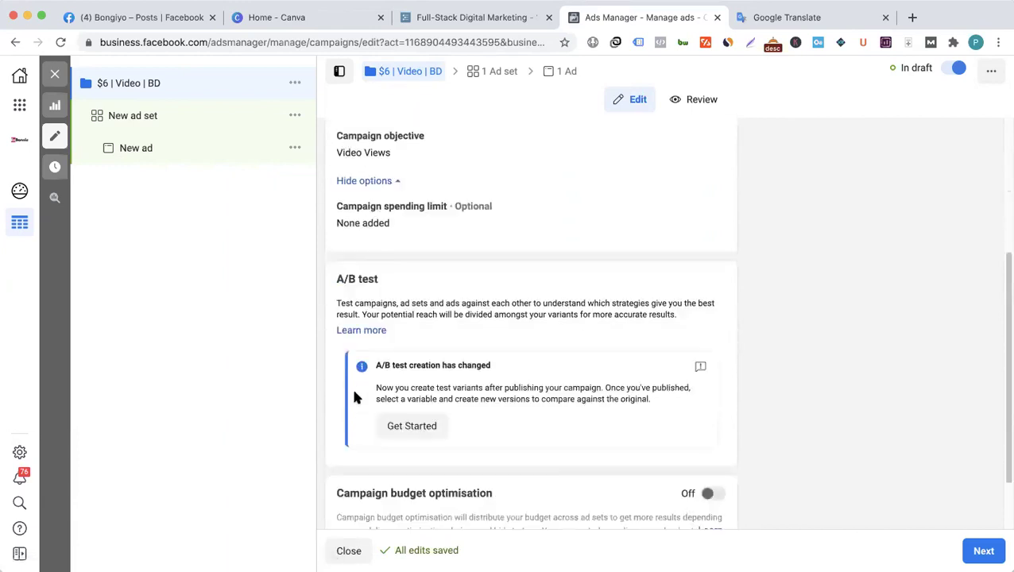
{"action": "scroll", "coordinate": [502, 376], "scroll_direction": "up", "scroll_amount": 7}
{"action": "left_click", "coordinate": [983, 551]}
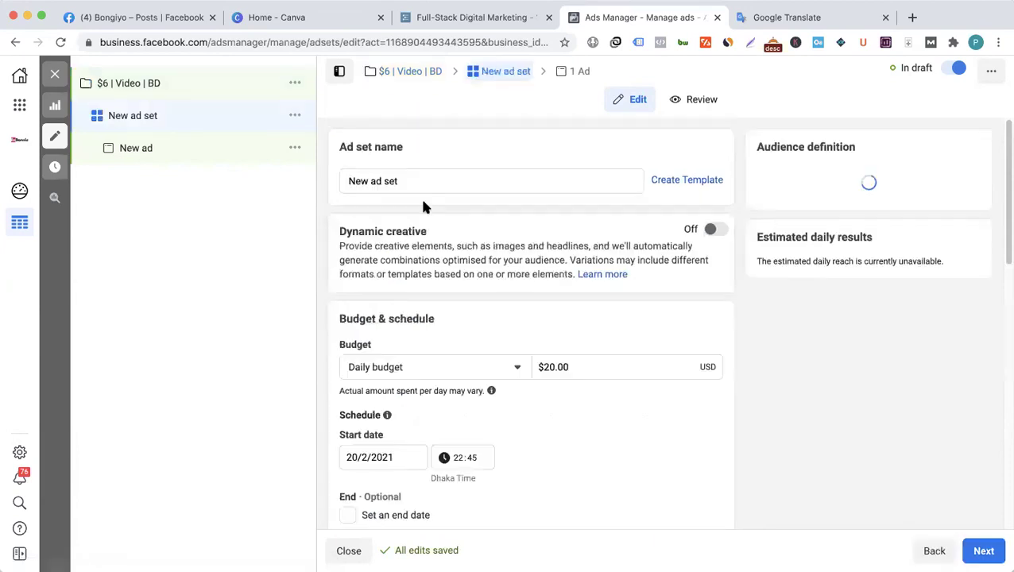
- Return to the campaign settings, copy the current campaign name, and rename the campaign as "Bong - Video"
{"action": "left_click", "coordinate": [147, 92]}
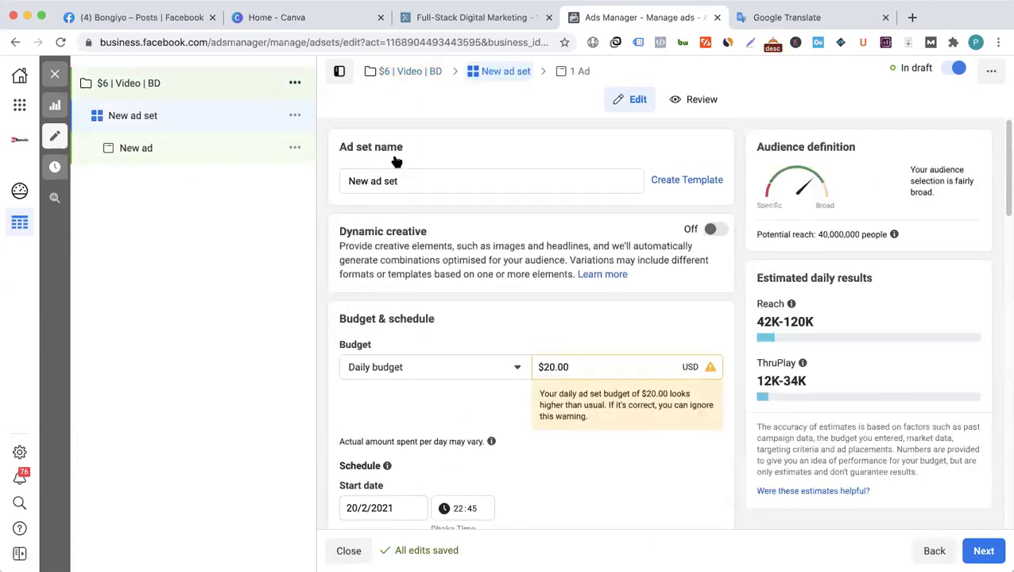
{"action": "triple_click", "coordinate": [444, 179]}
{"action": "key", "text": "ctrl+c"}
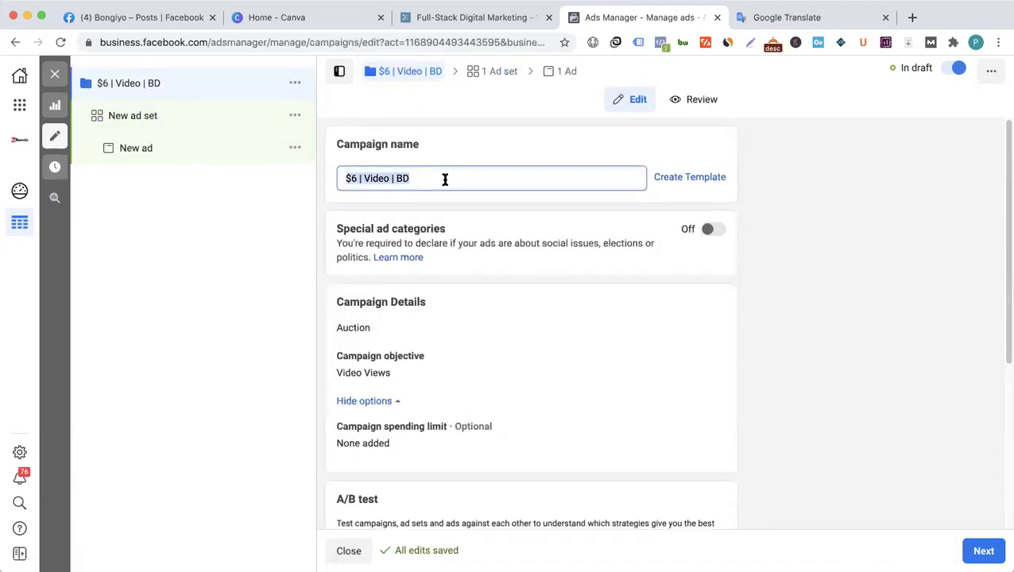
{"action": "key", "text": "BackSpace"}
{"action": "type", "text": "Bong - Vi"}
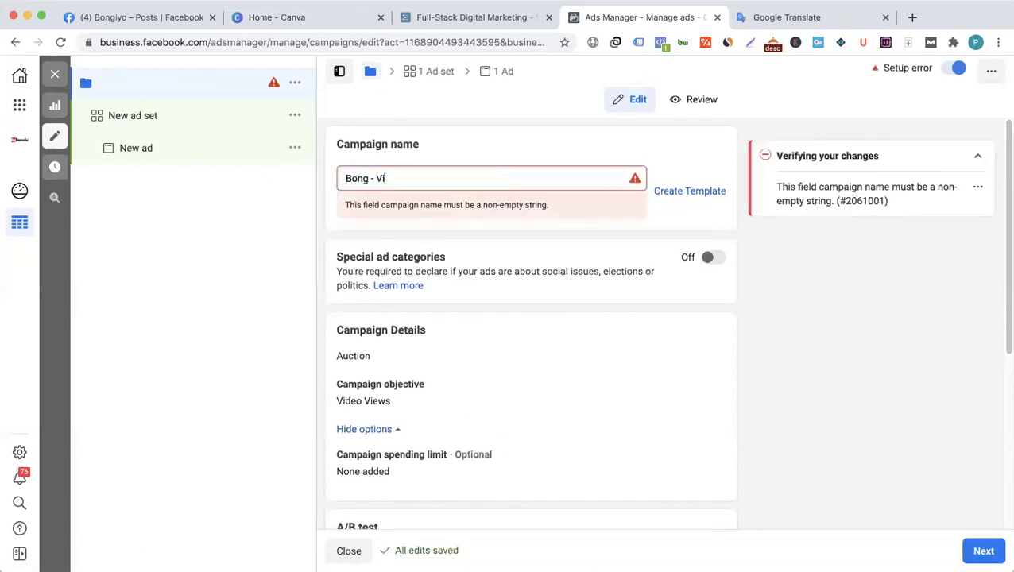
{"action": "type", "text": "deo"}
- Name the ad set "$6 | Video | BD" using the copied name
{"action": "left_click", "coordinate": [192, 119]}
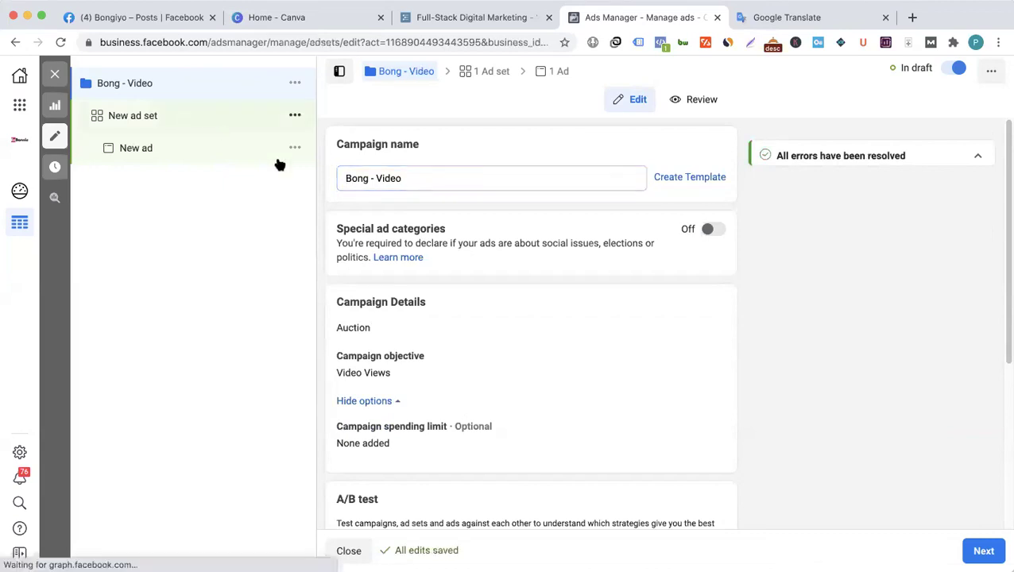
{"action": "triple_click", "coordinate": [425, 180]}
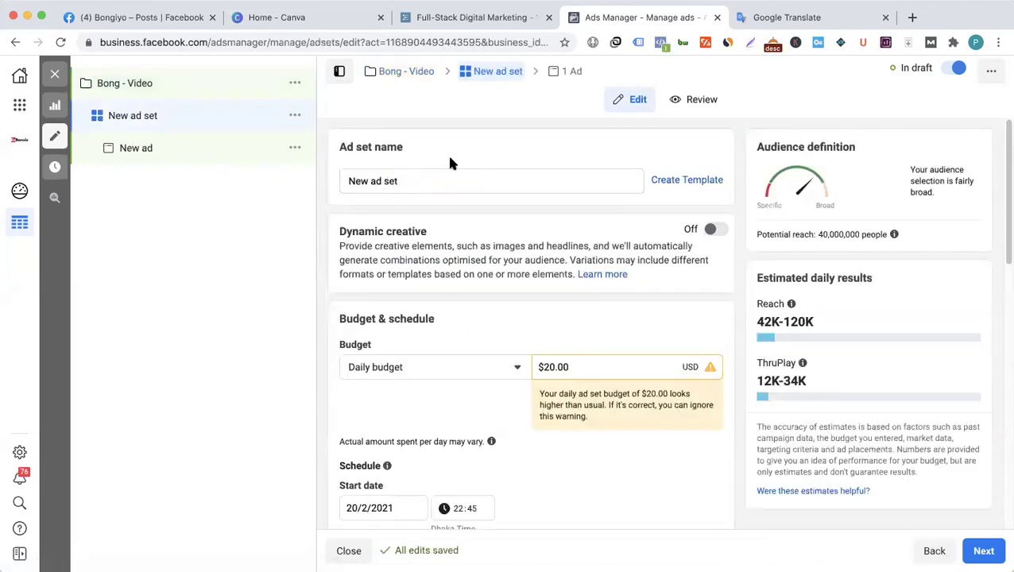
{"action": "key", "text": "ctrl+v"}
- Change the ad set's budget type to Lifetime budget and set the amount to $6
{"action": "left_click", "coordinate": [420, 366]}
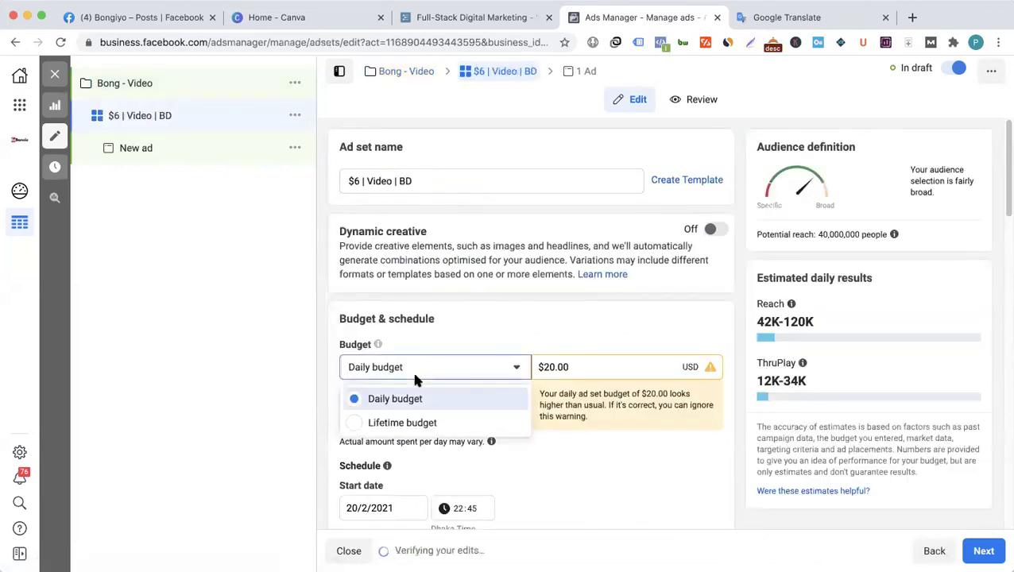
{"action": "left_click", "coordinate": [421, 421]}
{"action": "left_click", "coordinate": [596, 371]}
{"action": "type", "text": "6"}
{"action": "left_click", "coordinate": [575, 344]}
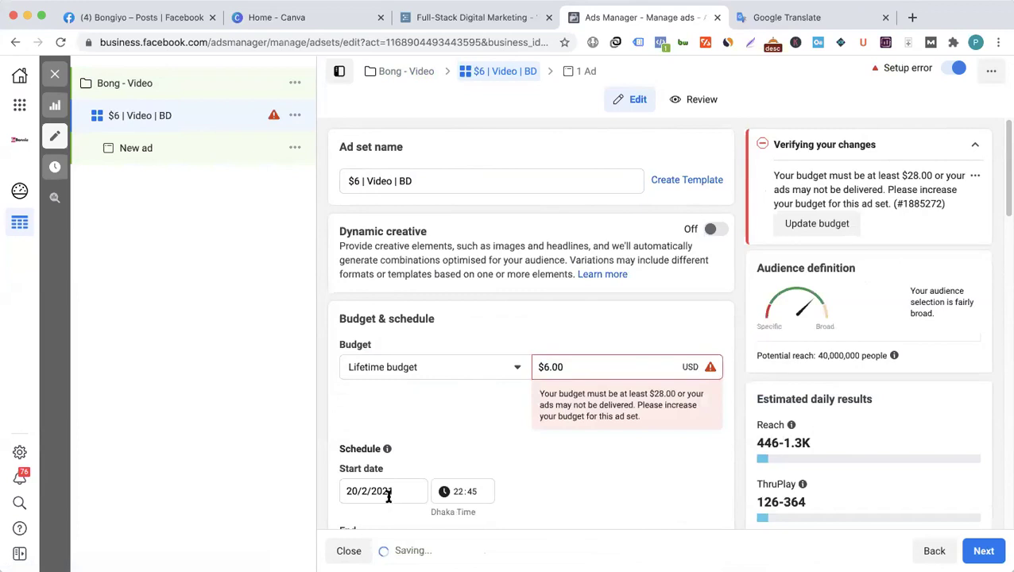
{"action": "left_click", "coordinate": [387, 493]}
{"action": "left_click", "coordinate": [353, 327]}
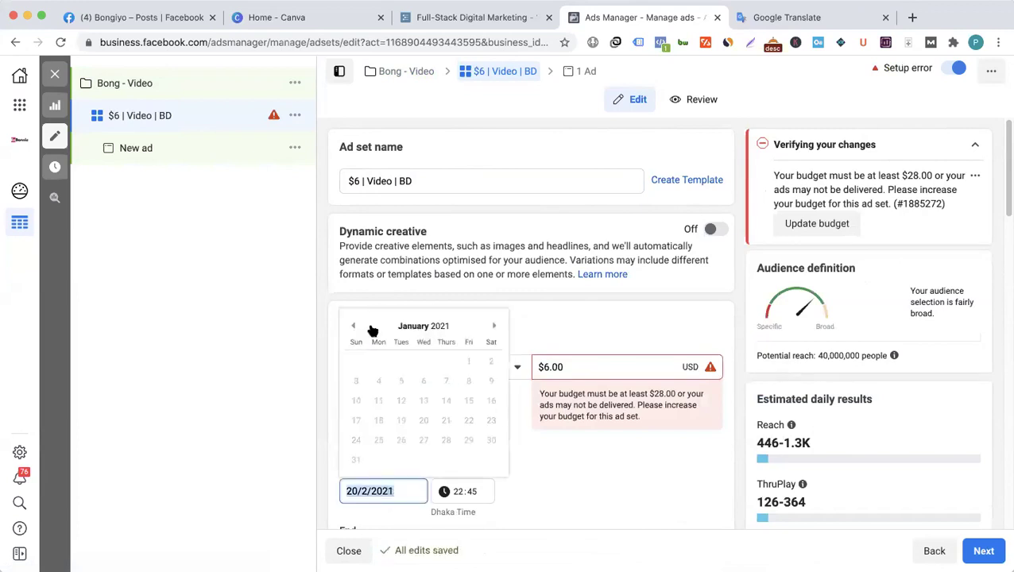
{"action": "left_click", "coordinate": [491, 329]}
{"action": "left_click", "coordinate": [449, 421]}
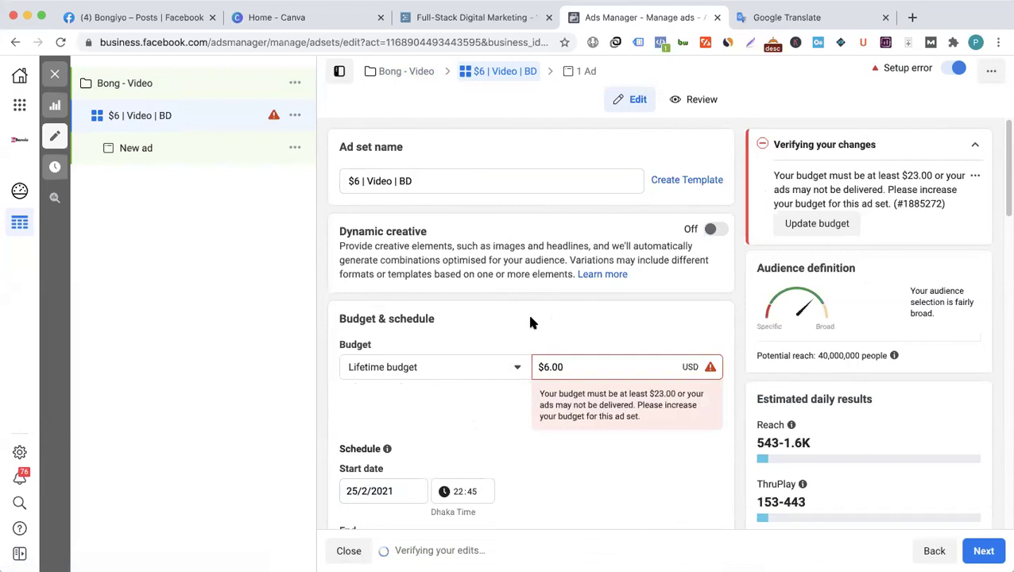
{"action": "scroll", "coordinate": [473, 394], "scroll_direction": "down", "scroll_amount": 2}
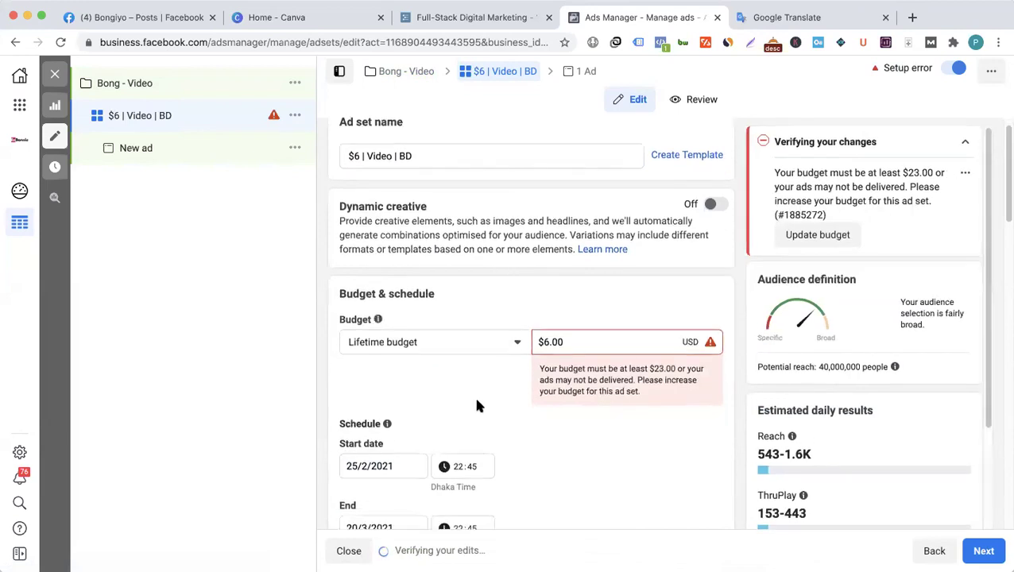
{"action": "scroll", "coordinate": [477, 406], "scroll_direction": "down", "scroll_amount": 2}
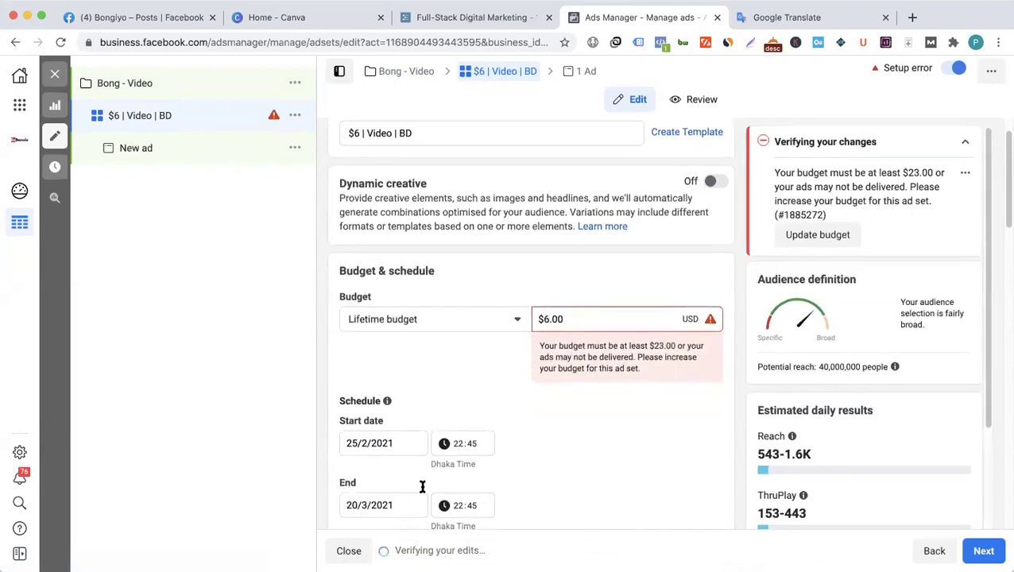
{"action": "left_click", "coordinate": [382, 442]}
- Set the ad set's end date to 25/2/2021
{"action": "left_click", "coordinate": [369, 505]}
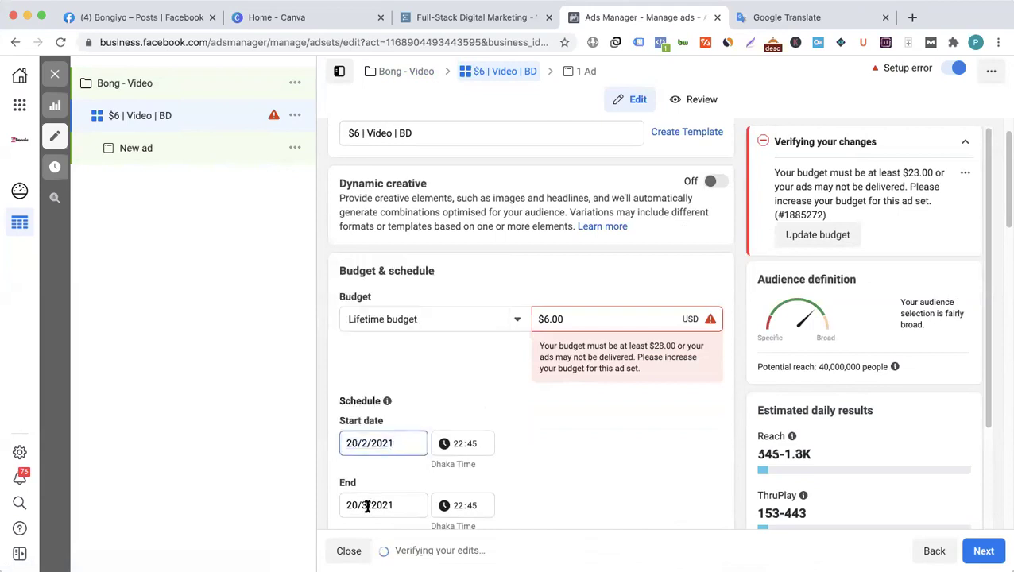
{"action": "scroll", "coordinate": [426, 419], "scroll_direction": "up", "scroll_amount": 1}
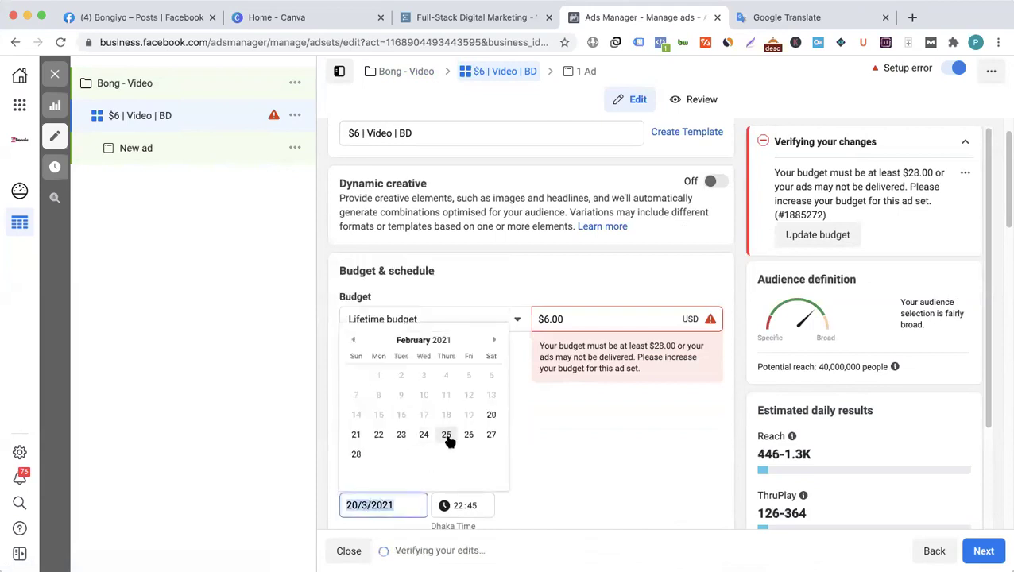
{"action": "left_click", "coordinate": [446, 434]}
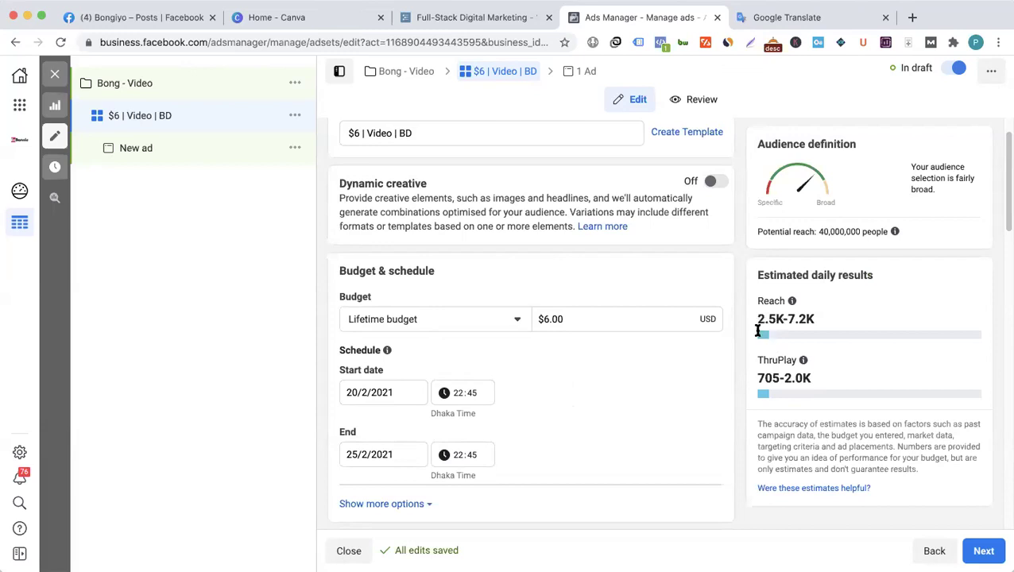
- Examine the estimated daily reach for the ad set's budget and schedule
{"action": "left_click_drag", "start_coordinate": [777, 320], "coordinate": [816, 319]}
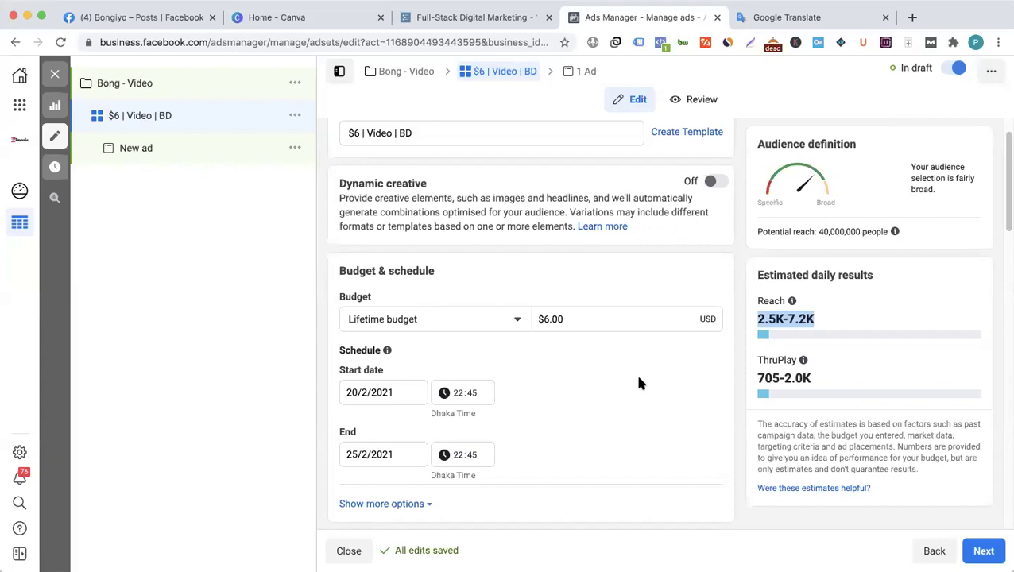
{"action": "left_click", "coordinate": [759, 326]}
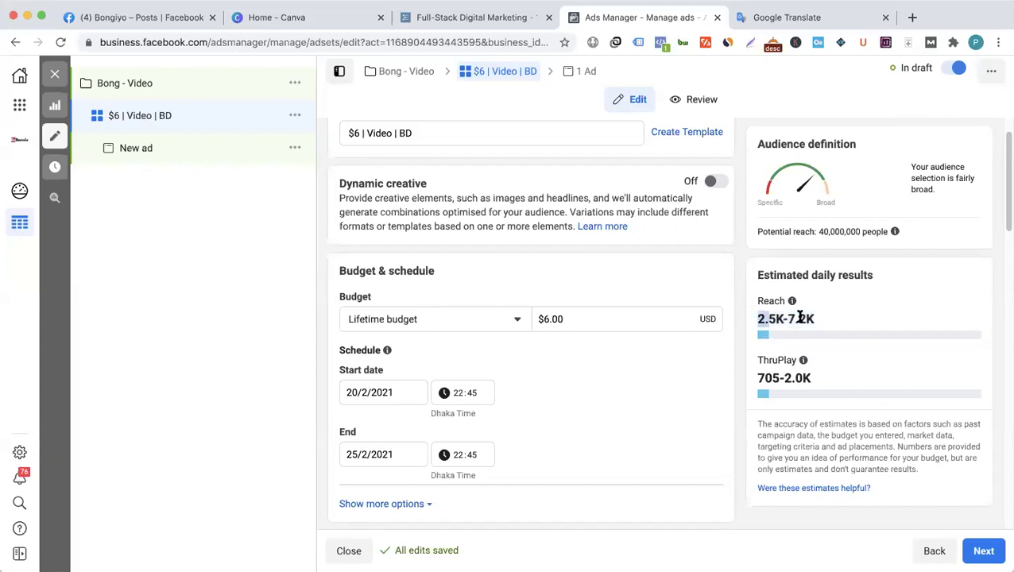
{"action": "left_click_drag", "start_coordinate": [801, 318], "coordinate": [841, 320]}
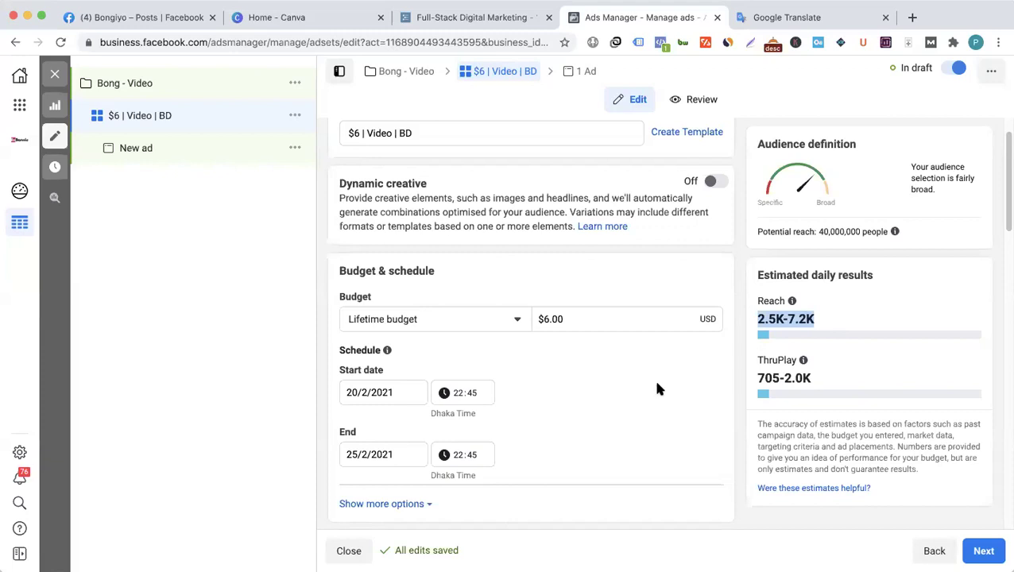
- Show the additional budget and schedule options to check the ad scheduling setting
{"action": "scroll", "coordinate": [658, 390], "scroll_direction": "down", "scroll_amount": 2}
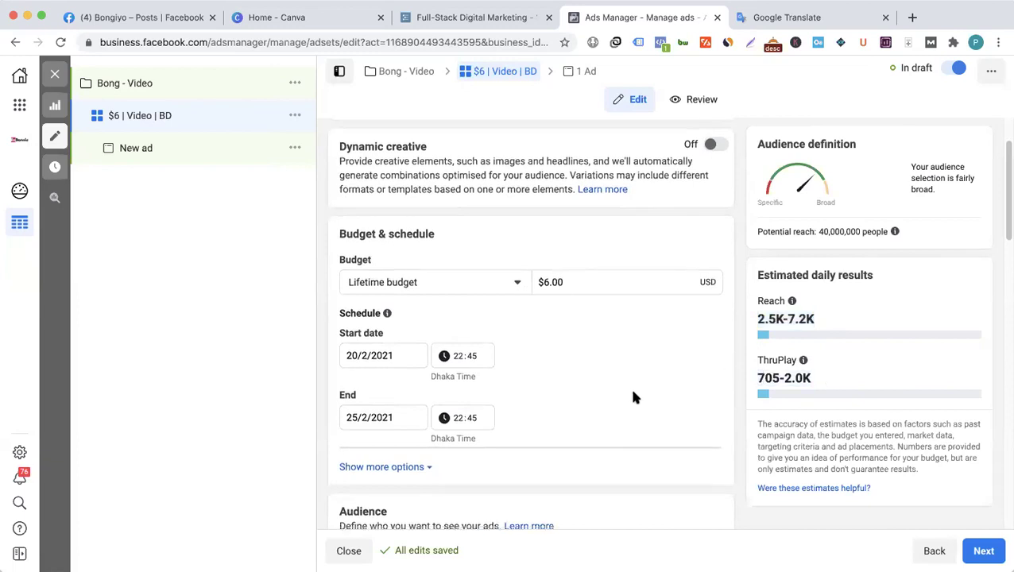
{"action": "scroll", "coordinate": [634, 397], "scroll_direction": "down", "scroll_amount": 1}
{"action": "left_click", "coordinate": [412, 437]}
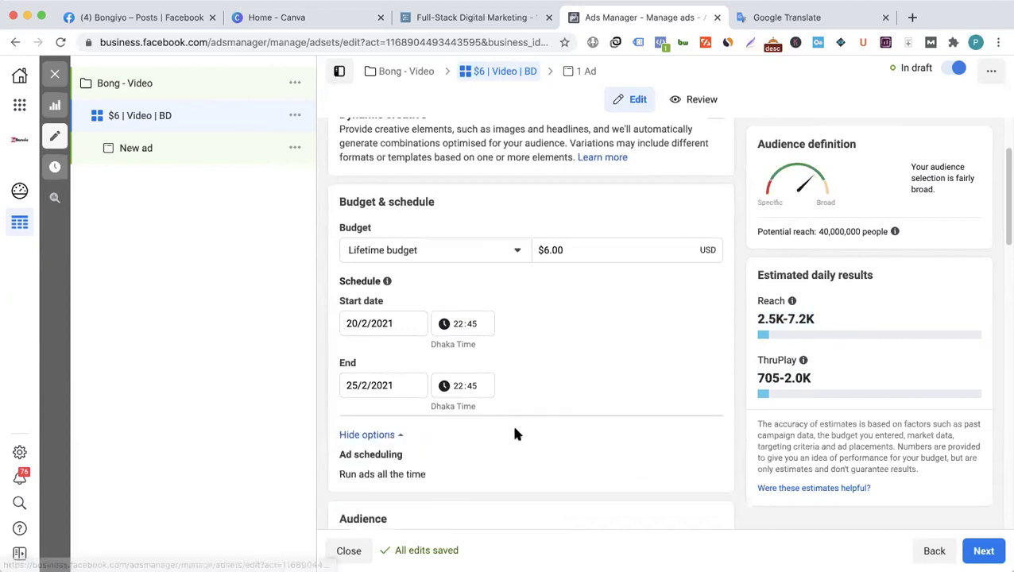
- Review the audience's location and demographics, and open its age range for editing
{"action": "scroll", "coordinate": [491, 454], "scroll_direction": "down", "scroll_amount": 10}
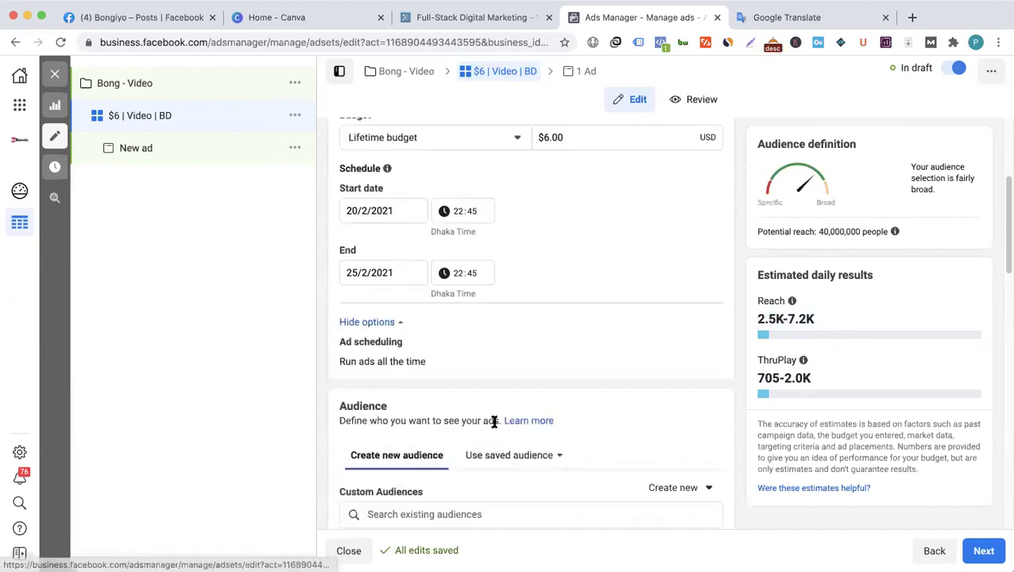
{"action": "scroll", "coordinate": [501, 411], "scroll_direction": "down", "scroll_amount": 1}
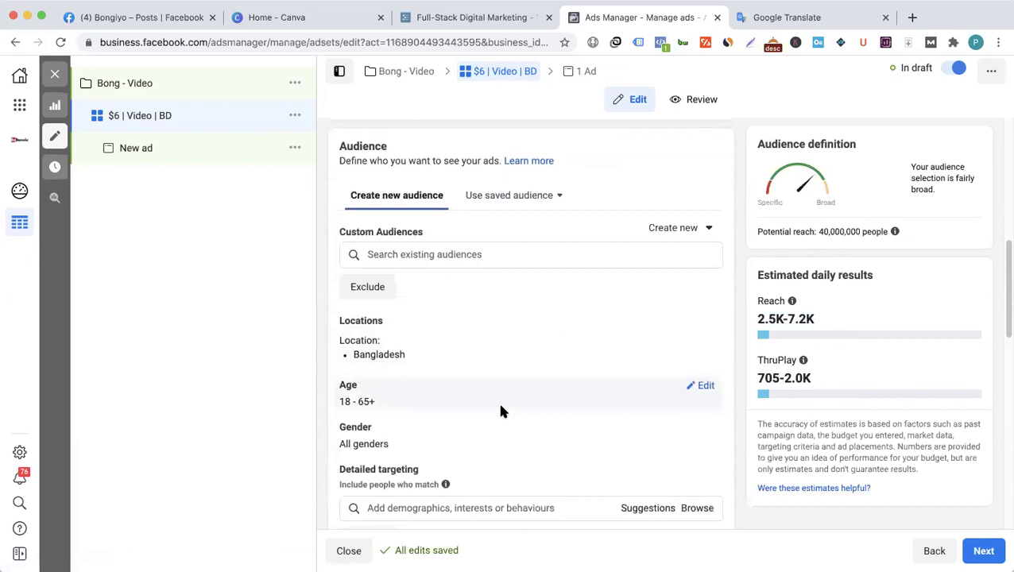
{"action": "scroll", "coordinate": [500, 410], "scroll_direction": "down", "scroll_amount": 1}
{"action": "left_click", "coordinate": [718, 330]}
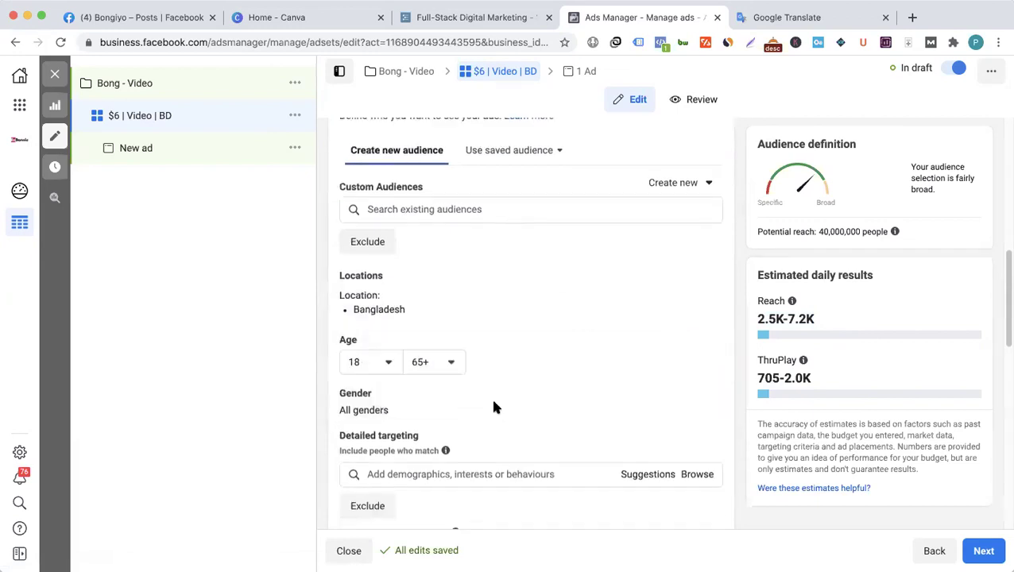
{"action": "scroll", "coordinate": [469, 382], "scroll_direction": "down", "scroll_amount": 1}
- Try a minimum age of 13 for the audience, keeping the maximum at 65+
{"action": "left_click", "coordinate": [379, 346]}
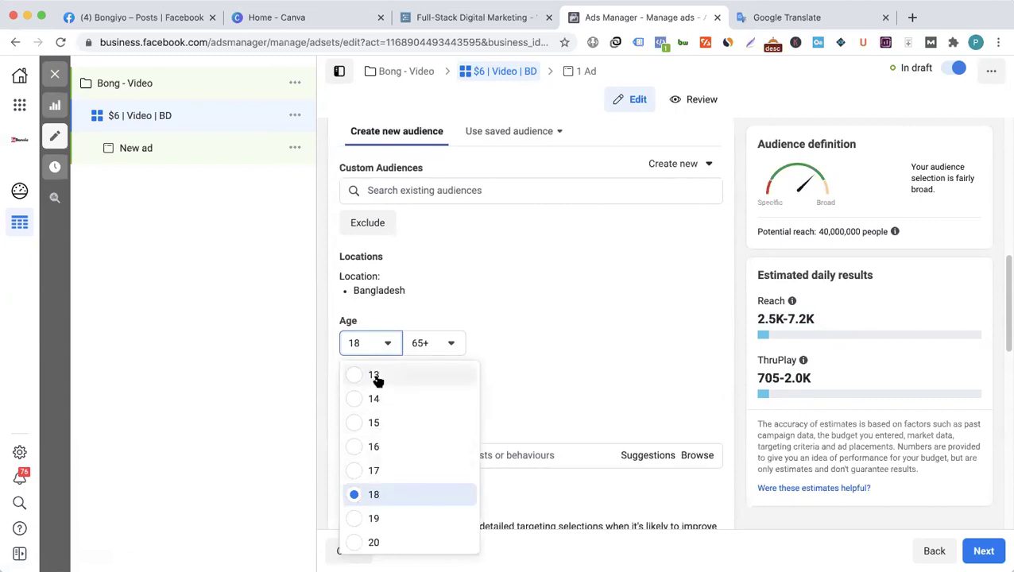
{"action": "left_click", "coordinate": [443, 369]}
{"action": "left_click", "coordinate": [447, 347]}
{"action": "left_click", "coordinate": [523, 339]}
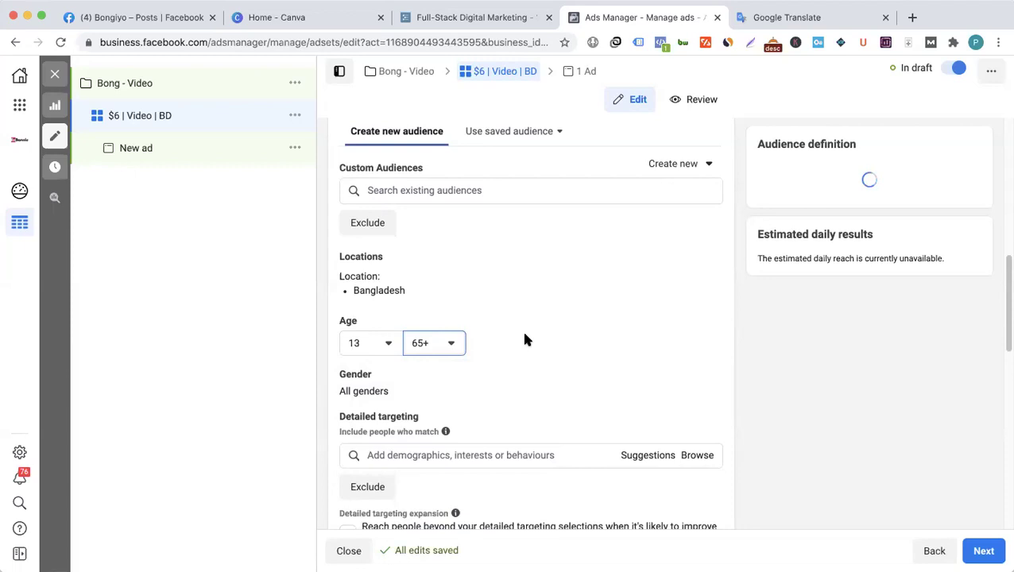
- Set the audience's age range to a minimum of 21 and a maximum of 40
{"action": "left_click", "coordinate": [371, 345]}
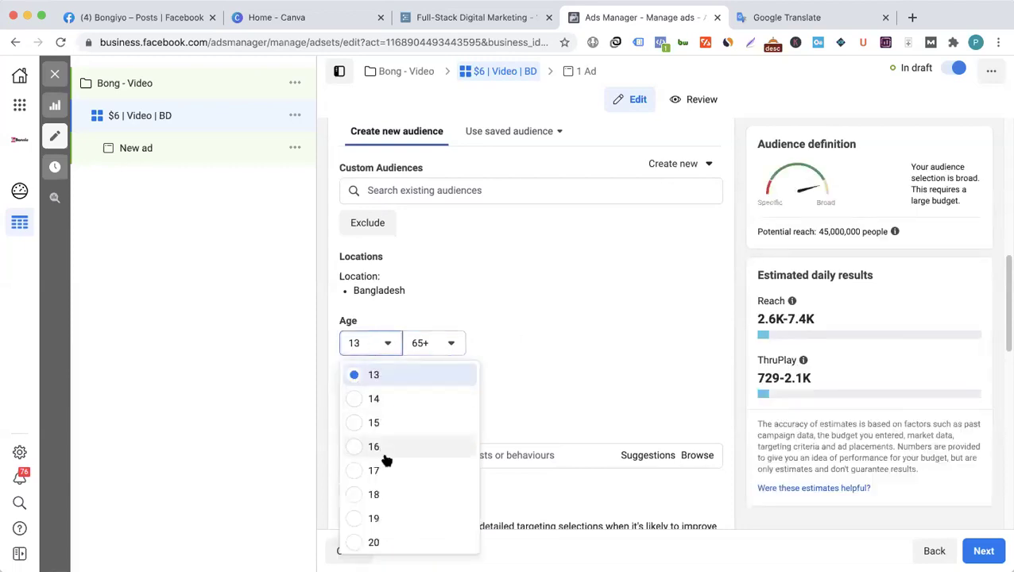
{"action": "scroll", "coordinate": [384, 456], "scroll_direction": "down", "scroll_amount": 2}
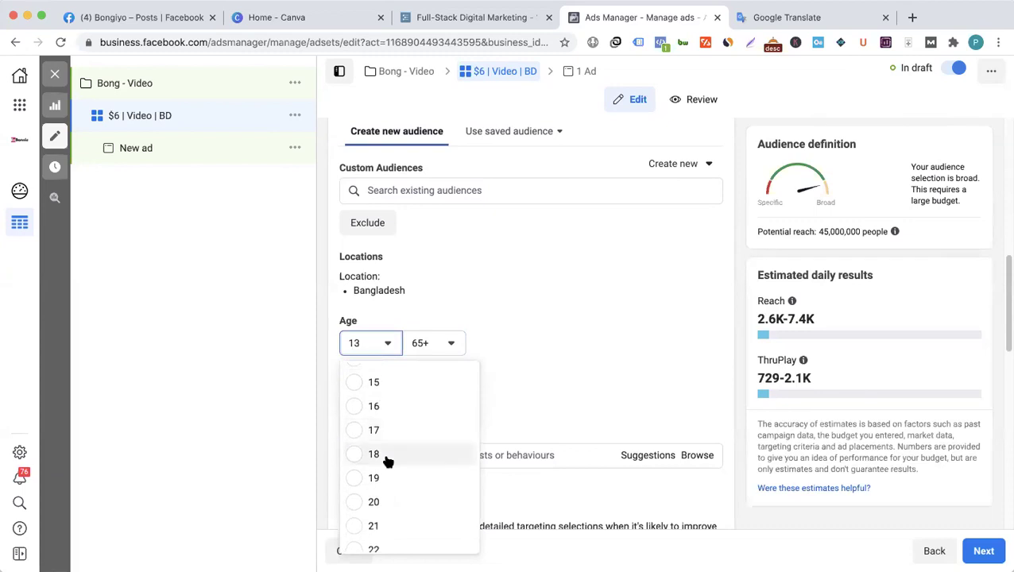
{"action": "left_click", "coordinate": [380, 525]}
{"action": "left_click", "coordinate": [434, 338]}
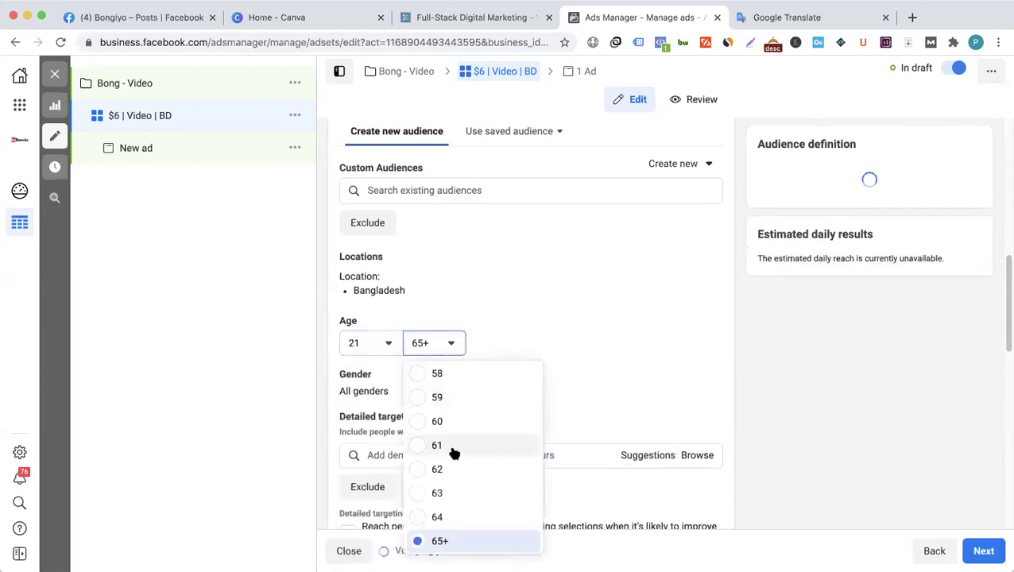
{"action": "scroll", "coordinate": [453, 454], "scroll_direction": "up", "scroll_amount": 5}
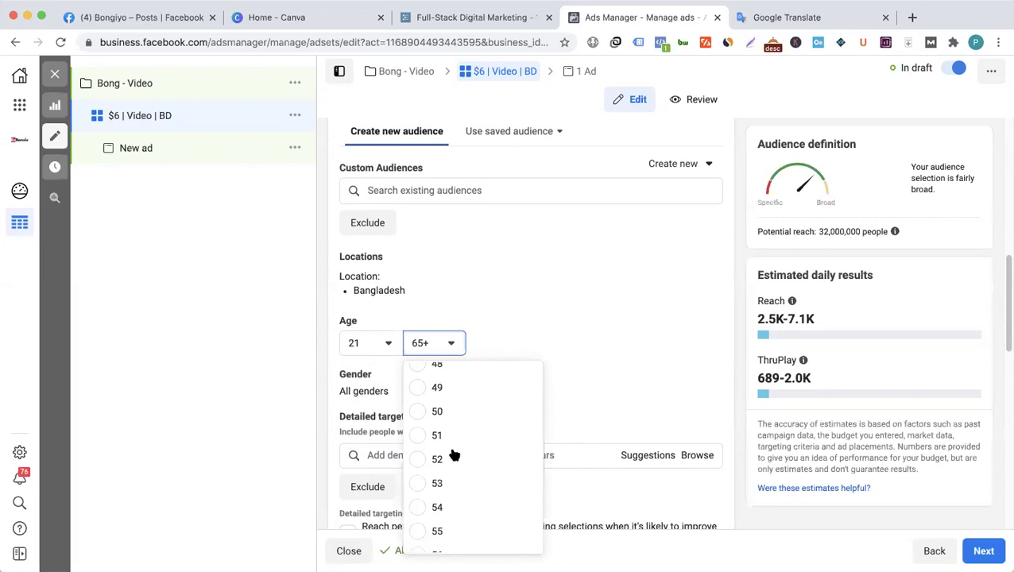
{"action": "scroll", "coordinate": [453, 455], "scroll_direction": "up", "scroll_amount": 3}
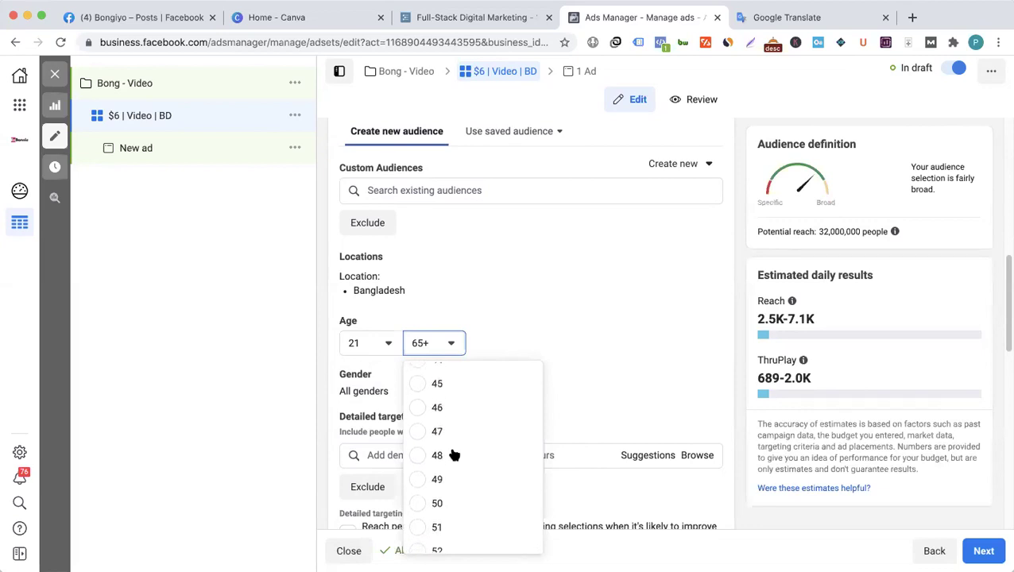
{"action": "scroll", "coordinate": [453, 455], "scroll_direction": "up", "scroll_amount": 1}
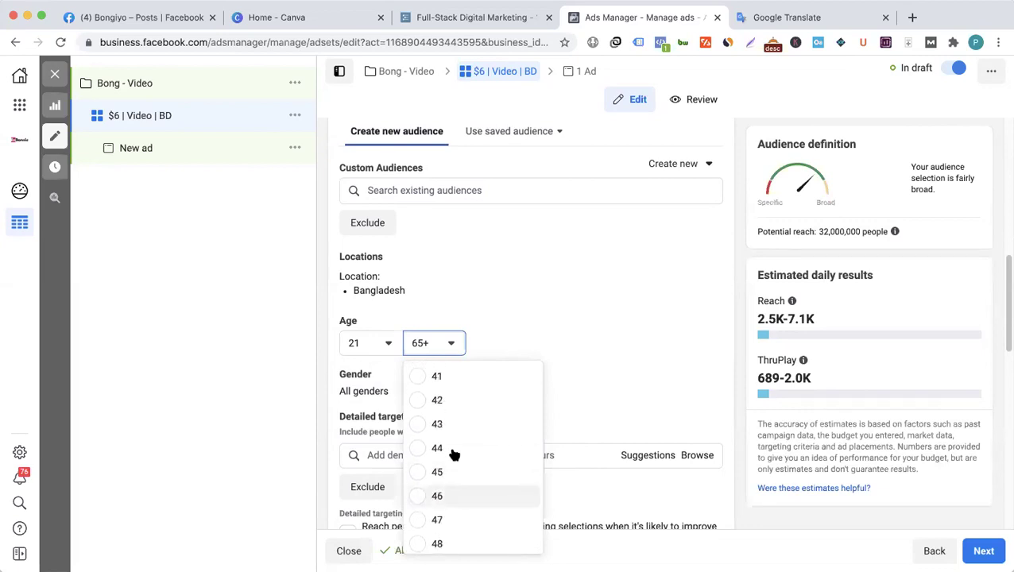
{"action": "scroll", "coordinate": [453, 455], "scroll_direction": "up", "scroll_amount": 1}
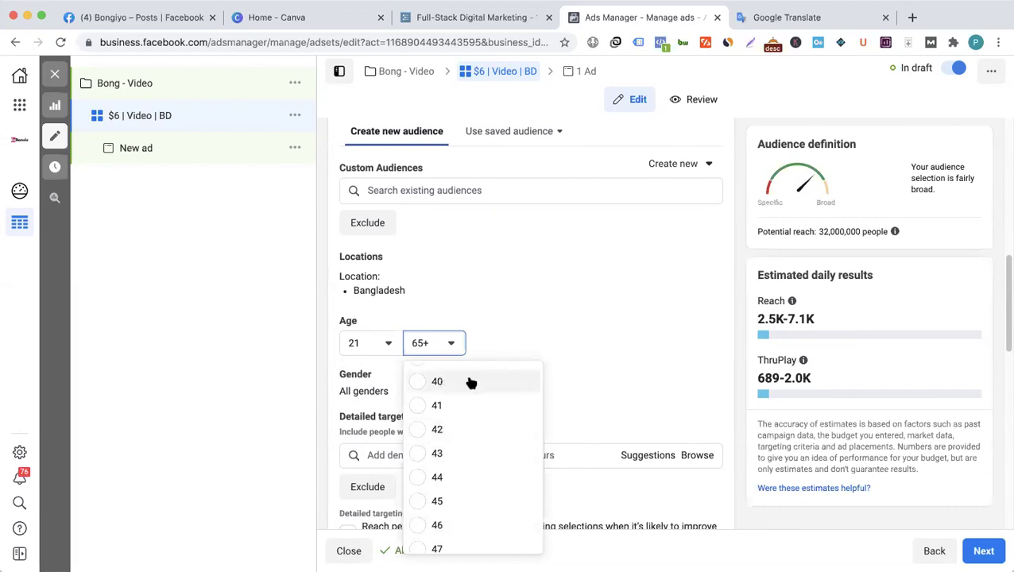
{"action": "left_click", "coordinate": [470, 382]}
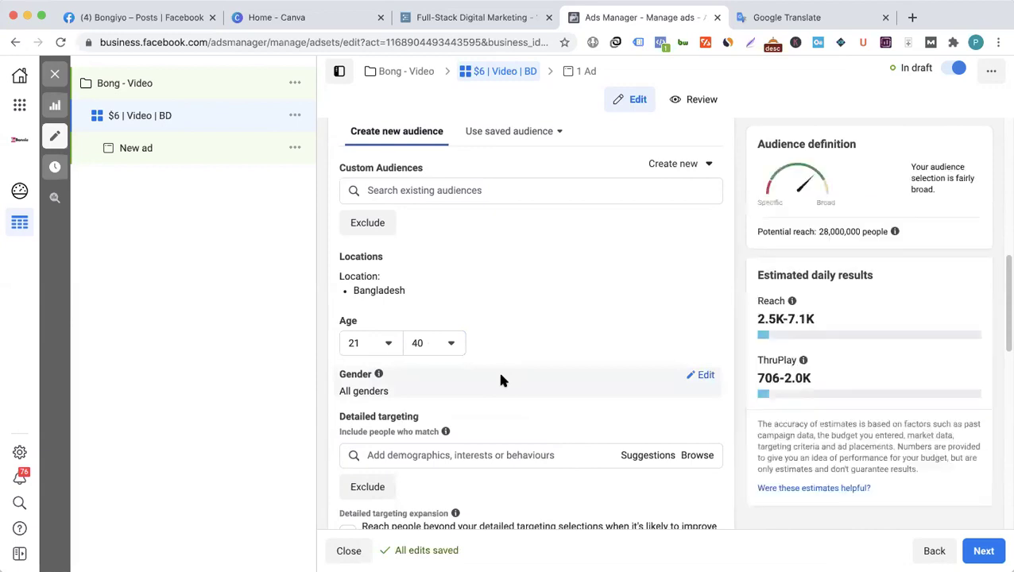
- Try Neil Patel as a detailed targeting interest and remove it again
{"action": "scroll", "coordinate": [501, 381], "scroll_direction": "down", "scroll_amount": 1}
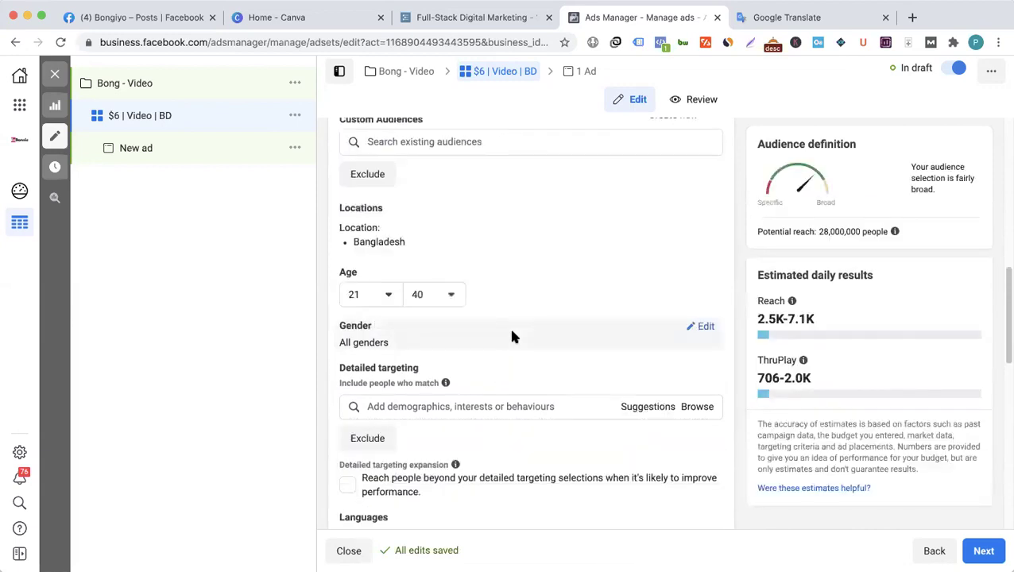
{"action": "scroll", "coordinate": [501, 338], "scroll_direction": "down", "scroll_amount": 1}
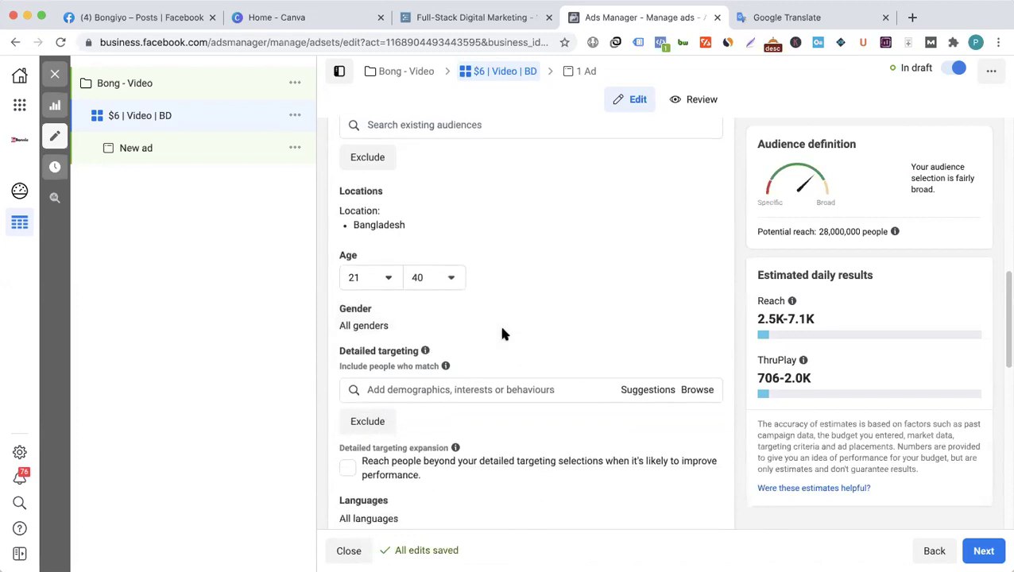
{"action": "scroll", "coordinate": [502, 332], "scroll_direction": "down", "scroll_amount": 1}
{"action": "left_click", "coordinate": [445, 354]}
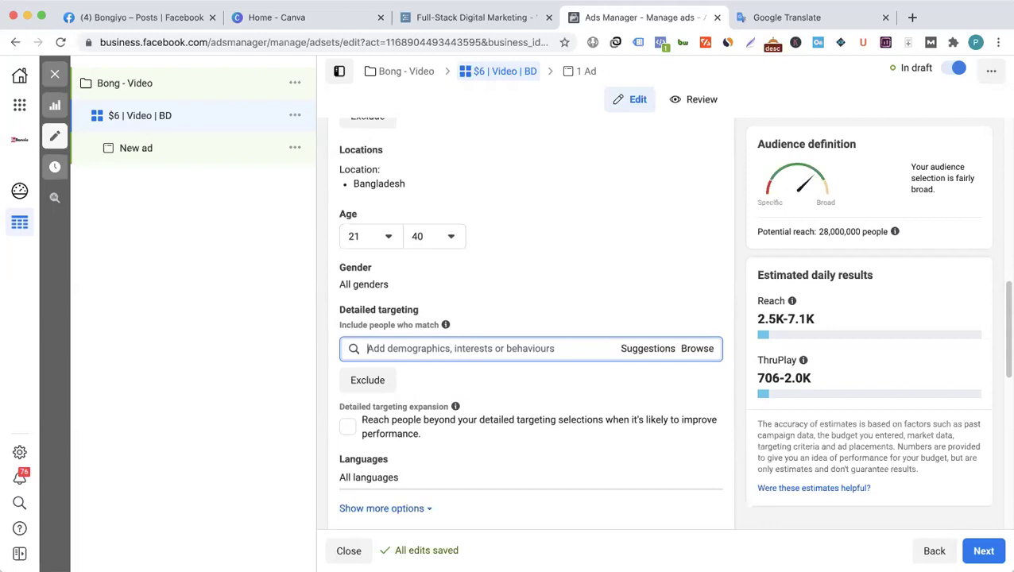
{"action": "type", "text": "neil patel"}
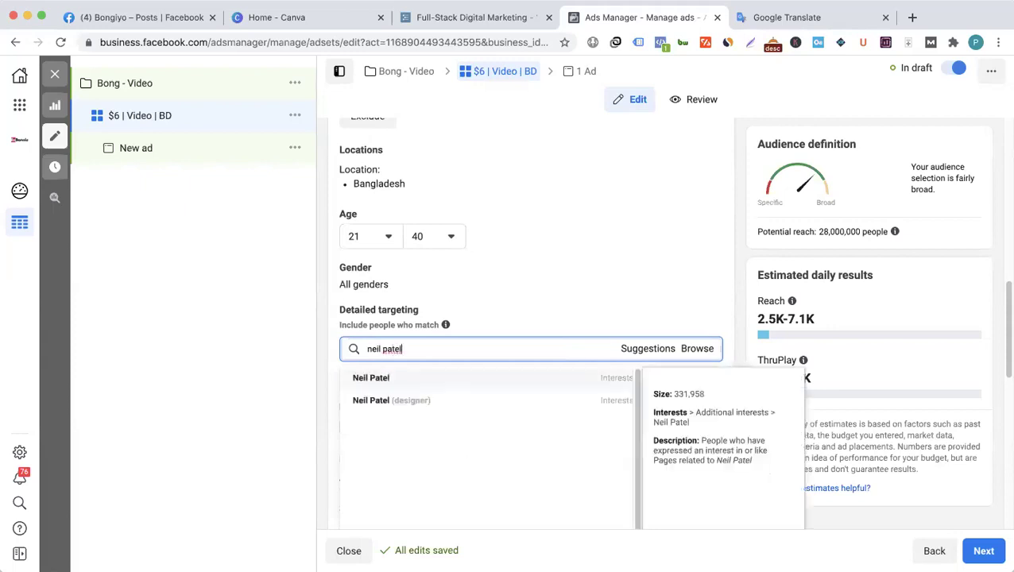
{"action": "left_click", "coordinate": [410, 379]}
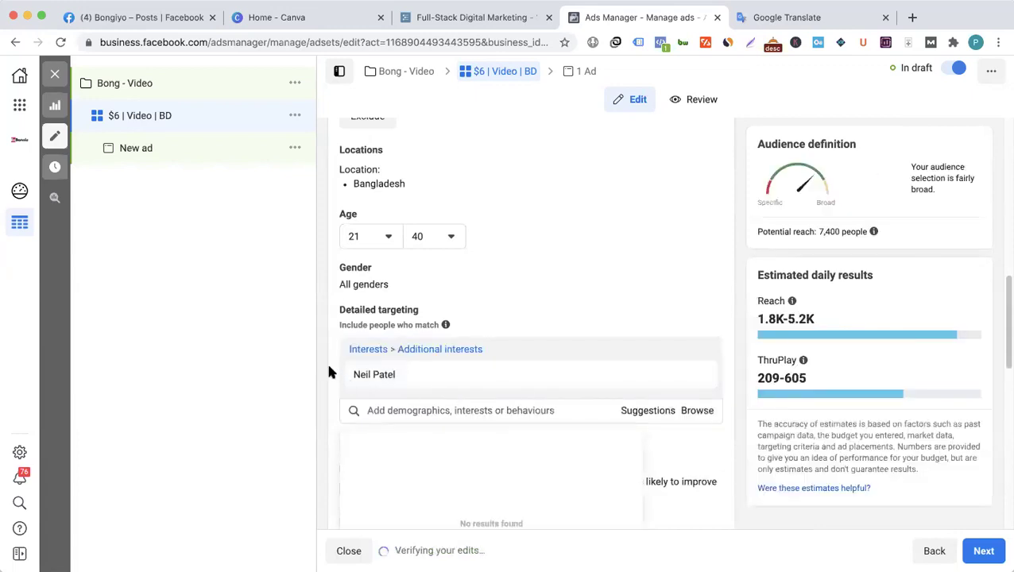
{"action": "left_click", "coordinate": [355, 384]}
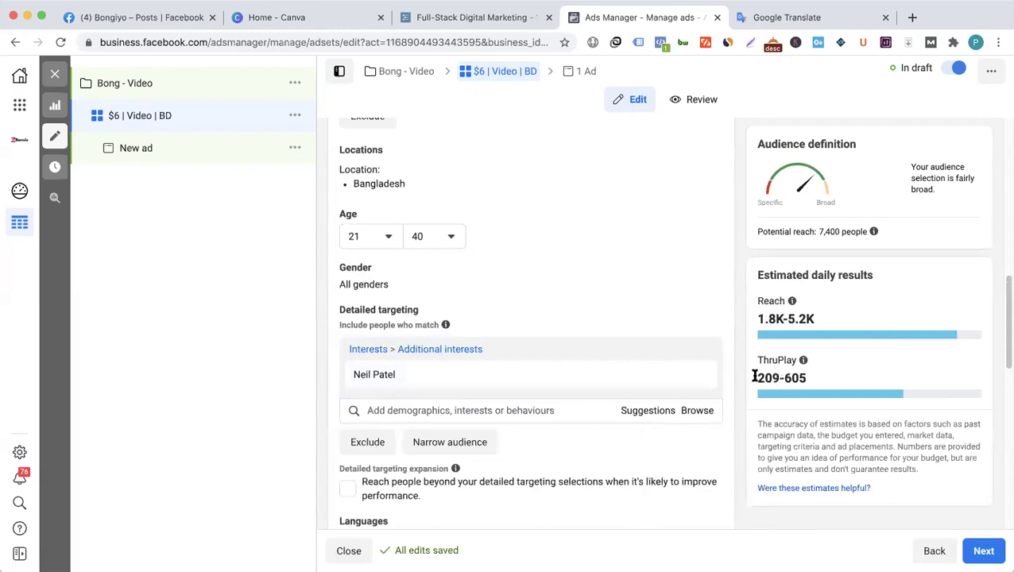
{"action": "mouse_move", "coordinate": [695, 378]}
{"action": "left_click", "coordinate": [703, 372]}
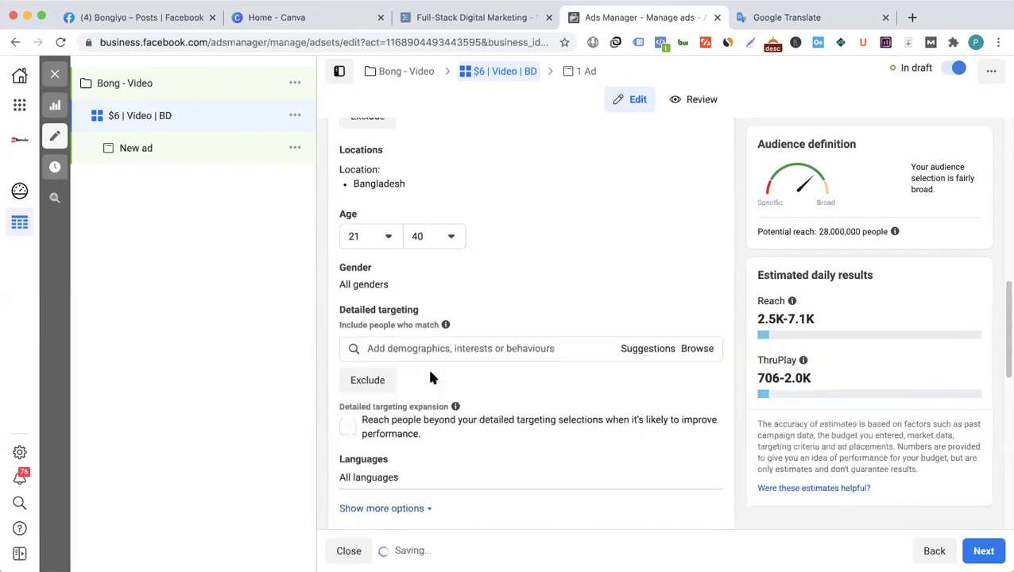
- Try the Search engine marketing interest in detailed targeting and check its effect on the estimated daily results
{"action": "left_click", "coordinate": [405, 348]}
{"action": "type", "text": "search"}
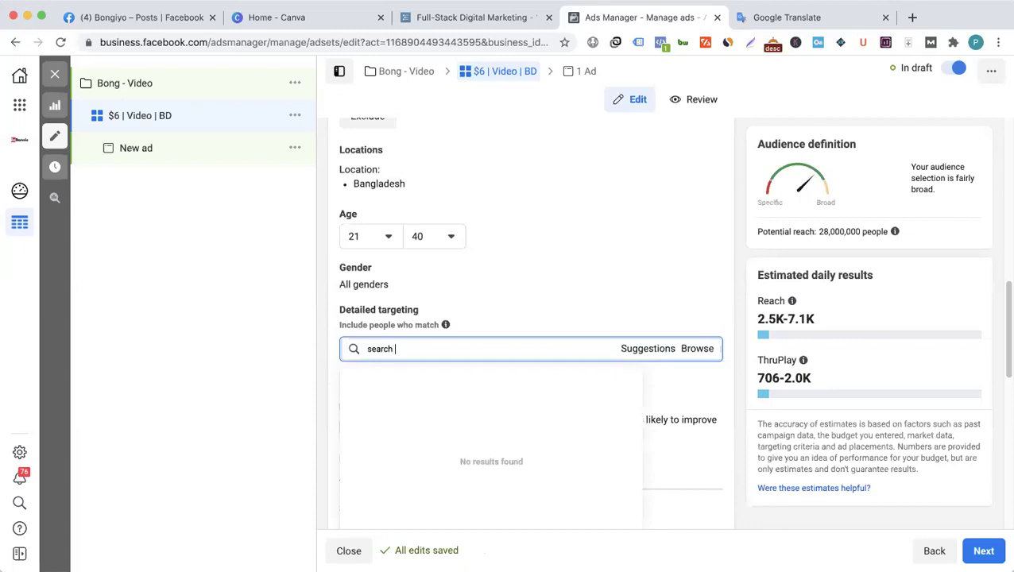
{"action": "left_click", "coordinate": [422, 379]}
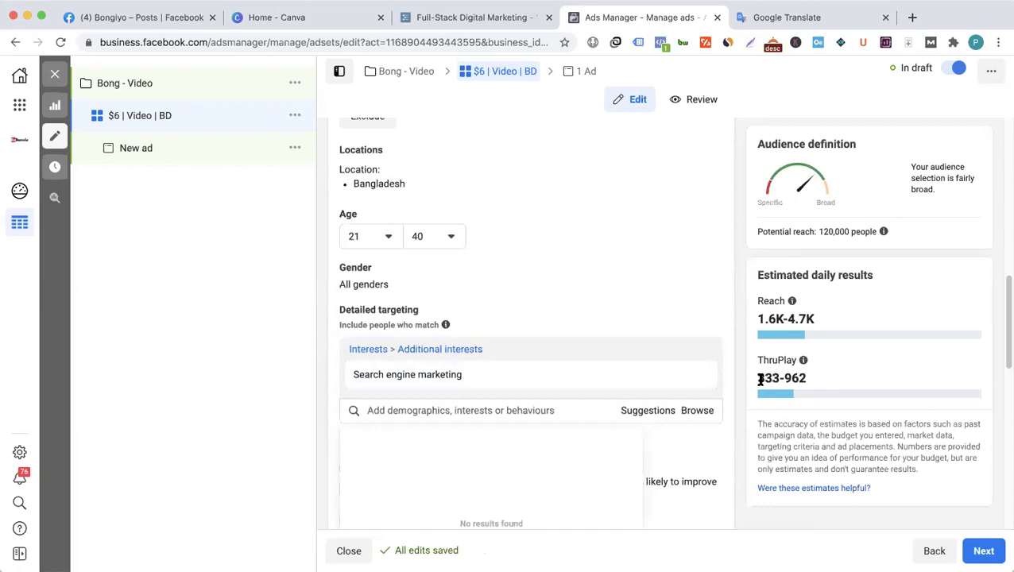
{"action": "mouse_move", "coordinate": [692, 376]}
{"action": "scroll", "coordinate": [429, 390], "scroll_direction": "down", "scroll_amount": 2}
- Search the detailed targeting options for "search" and look through the suggested interests
{"action": "left_click", "coordinate": [462, 357]}
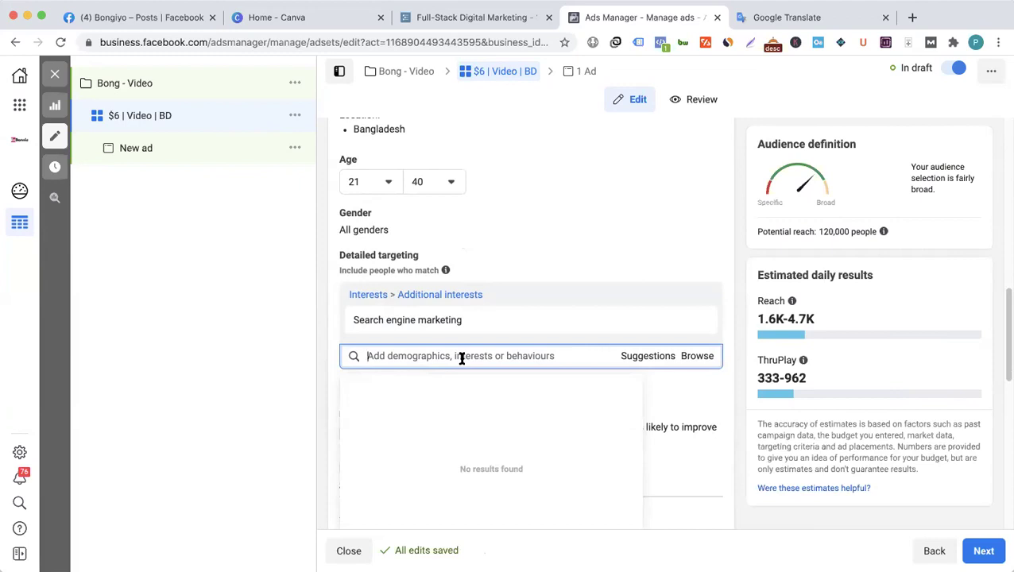
{"action": "type", "text": "search"}
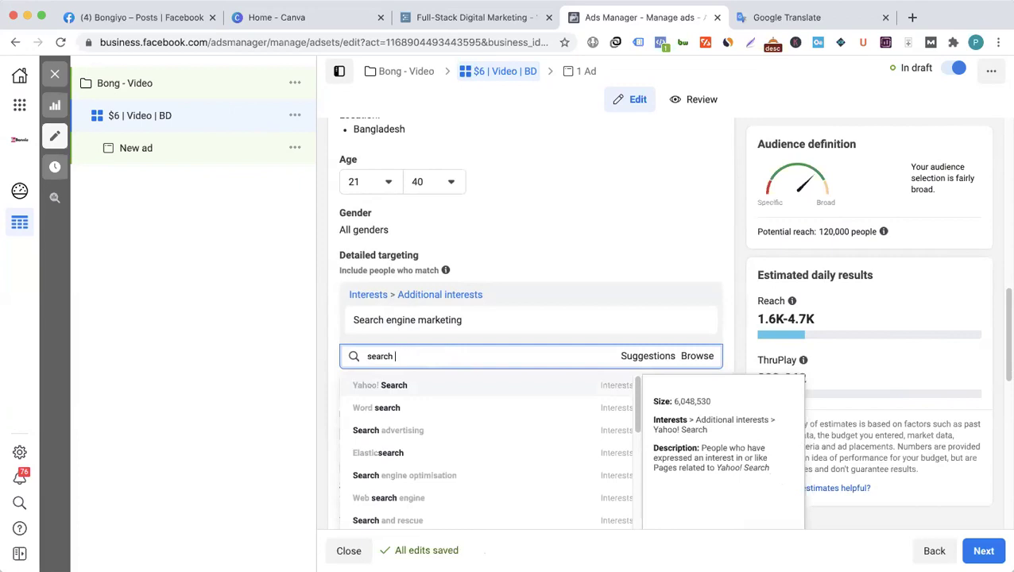
{"action": "mouse_move", "coordinate": [621, 328]}
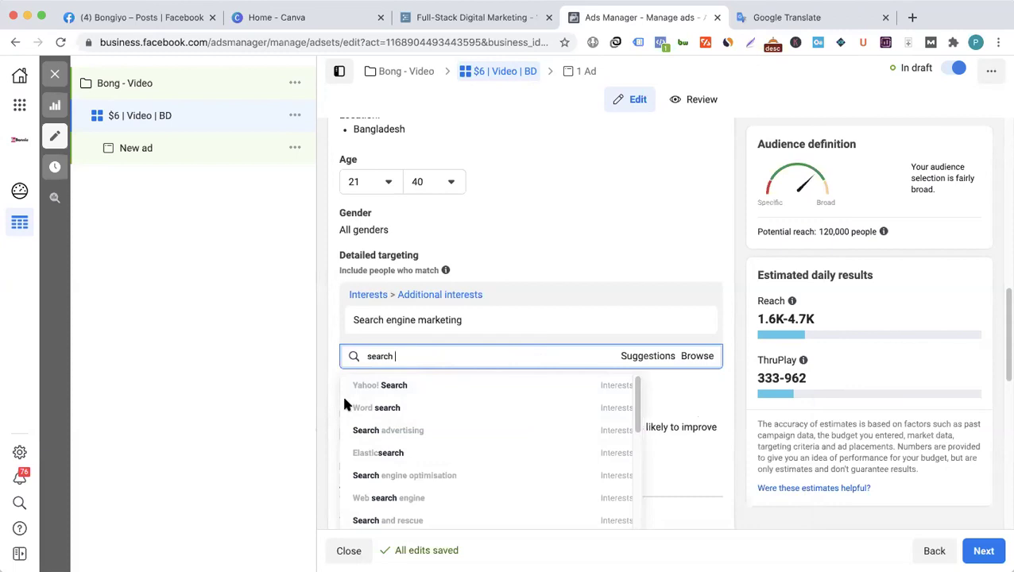
- Add the Google interest to detailed targeting and remove Search engine marketing from the list
{"action": "double_click", "coordinate": [445, 352]}
{"action": "type", "text": "Google"}
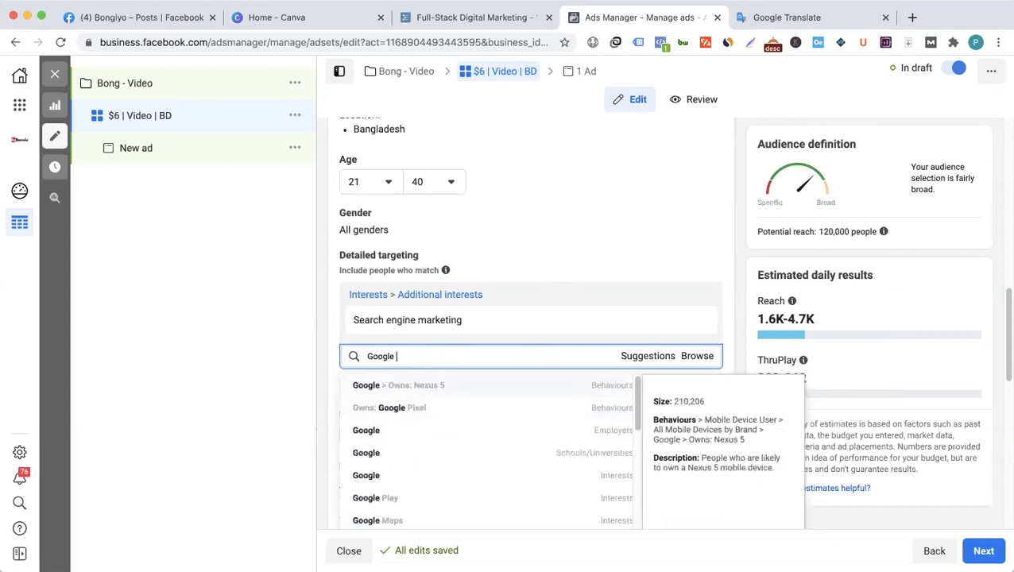
{"action": "type", "text": " Searc"}
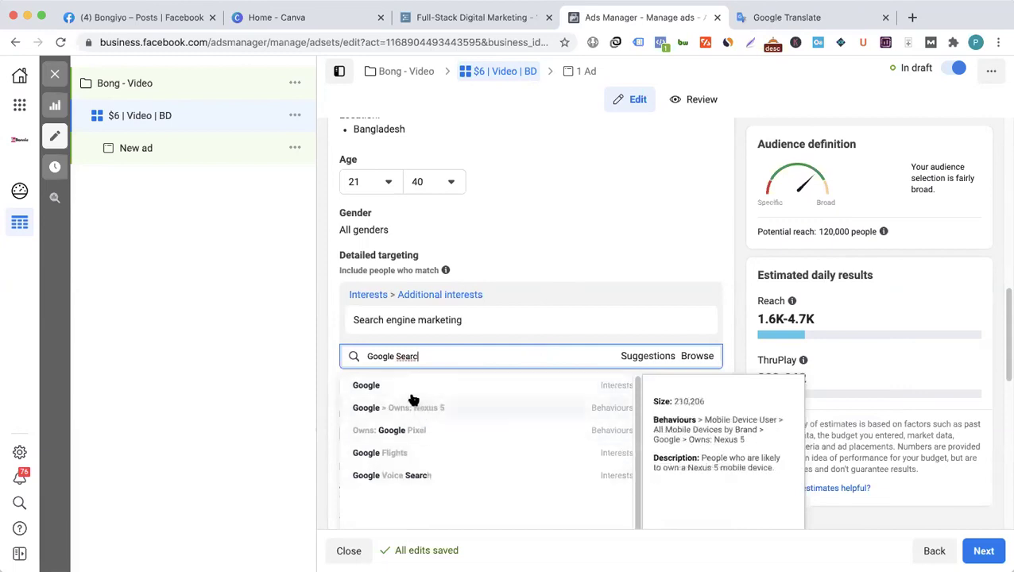
{"action": "left_click", "coordinate": [422, 390]}
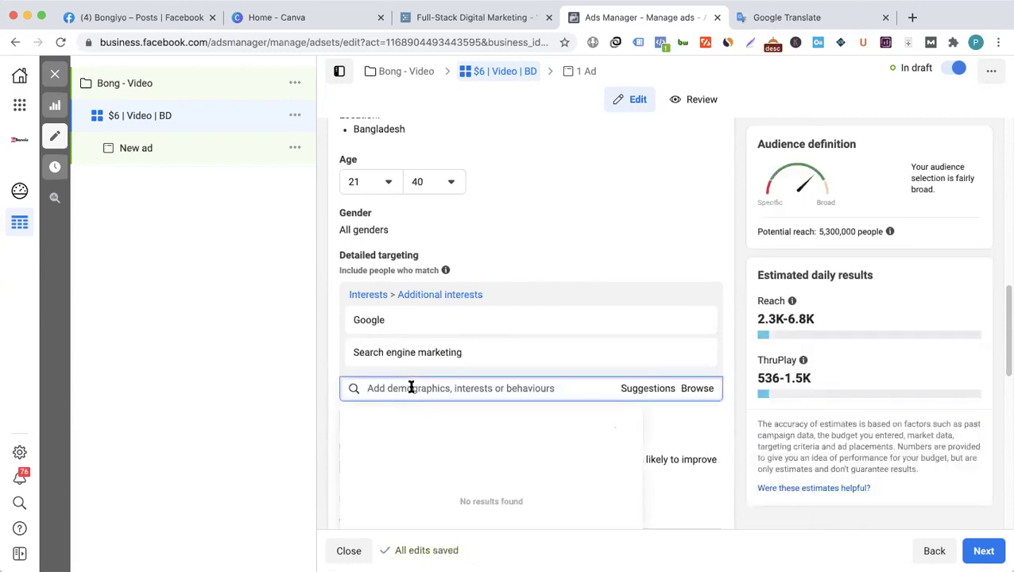
{"action": "left_click", "coordinate": [697, 353]}
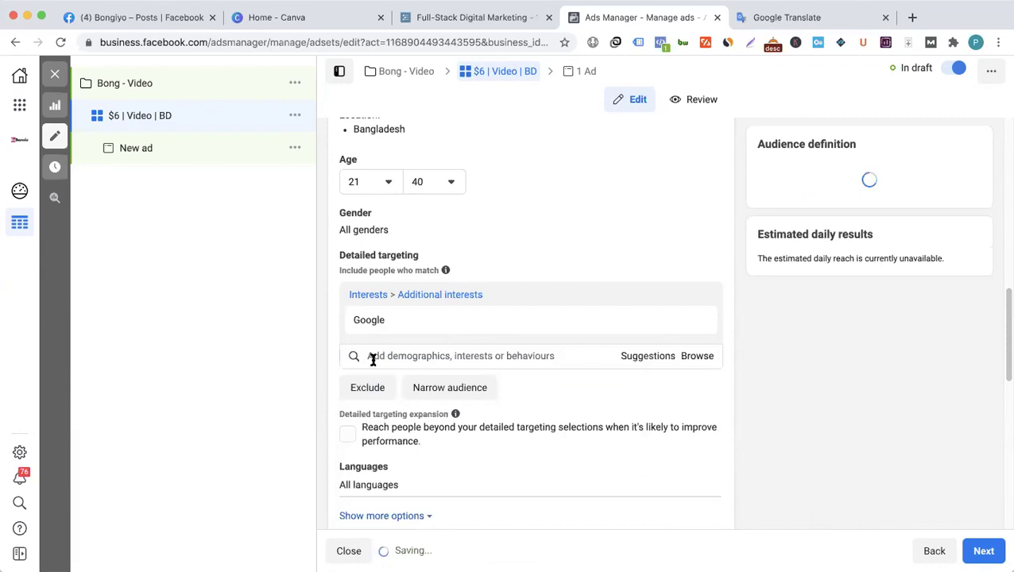
- Add the Yahoo! and MSN interests to the detailed targeting list
{"action": "left_click", "coordinate": [407, 355]}
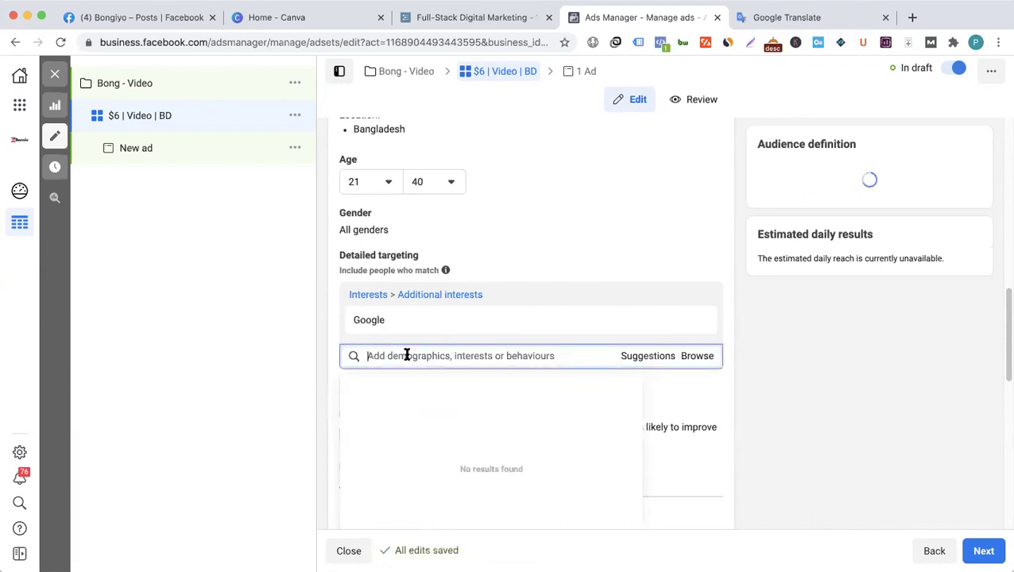
{"action": "type", "text": "Yahoo"}
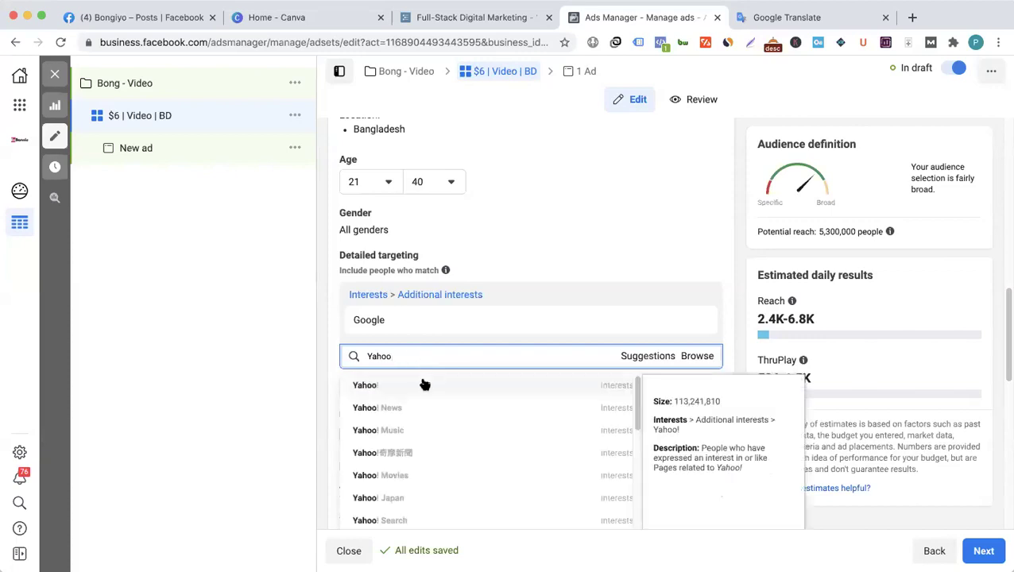
{"action": "left_click", "coordinate": [421, 385]}
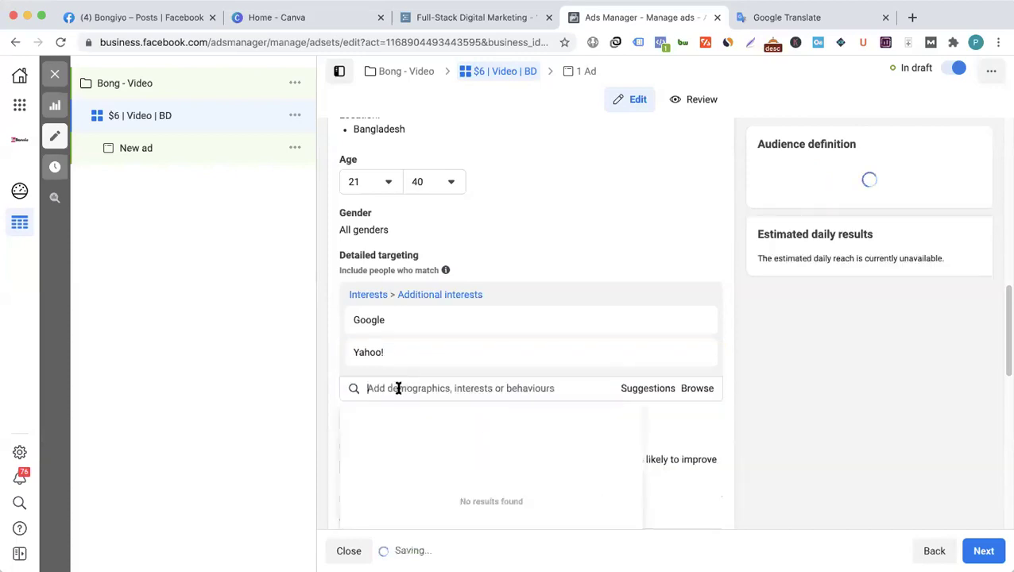
{"action": "type", "text": "MSN"}
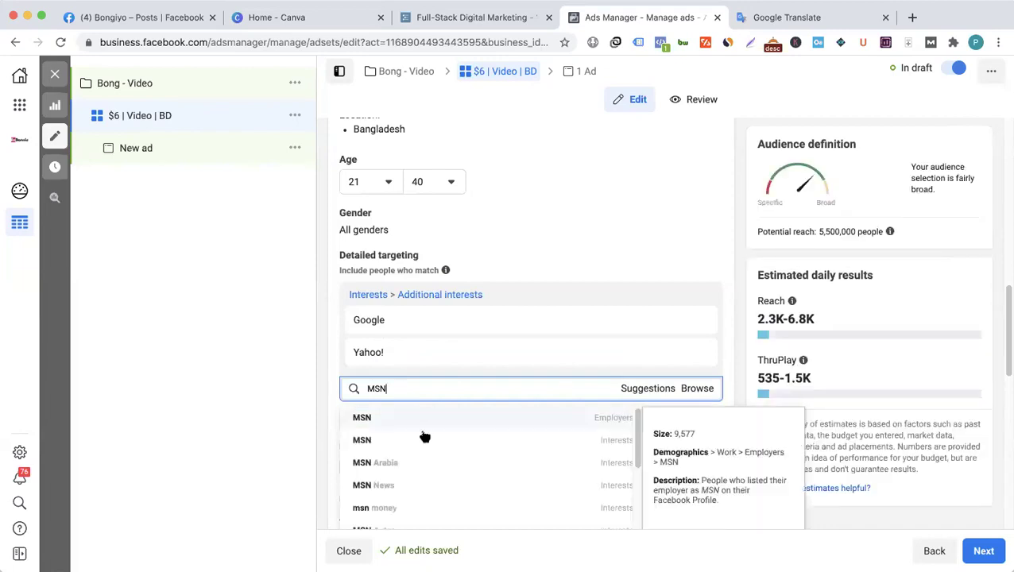
{"action": "left_click", "coordinate": [408, 415]}
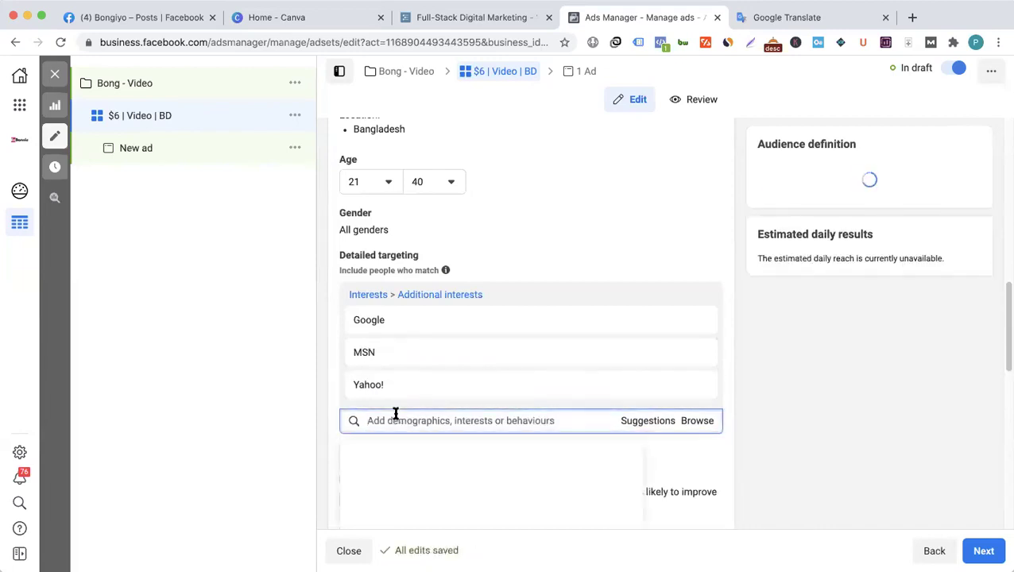
- Add the DuckDuckGo and Bing interests to the detailed targeting list
{"action": "type", "text": "DuckDuck"}
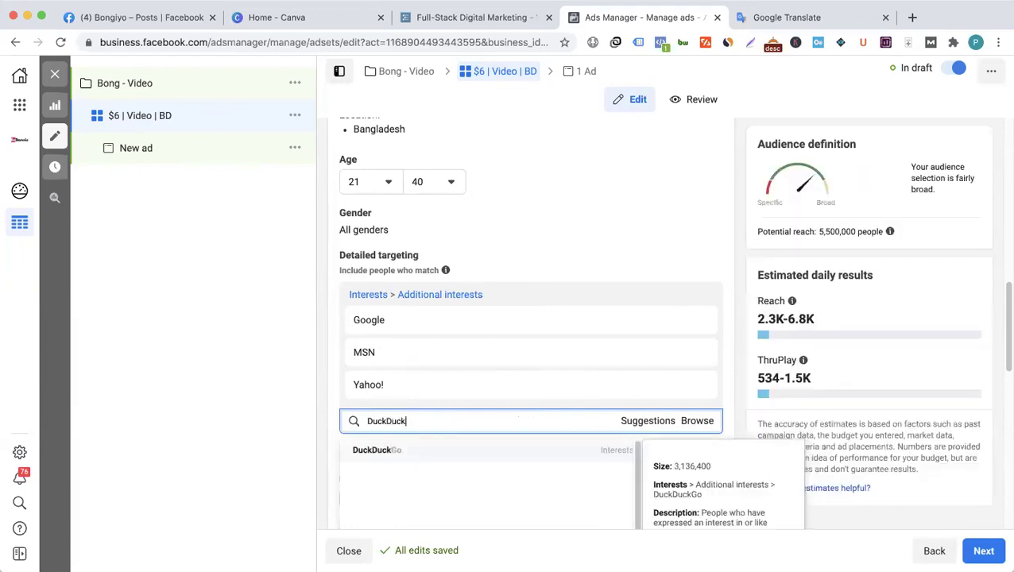
{"action": "left_click", "coordinate": [389, 450]}
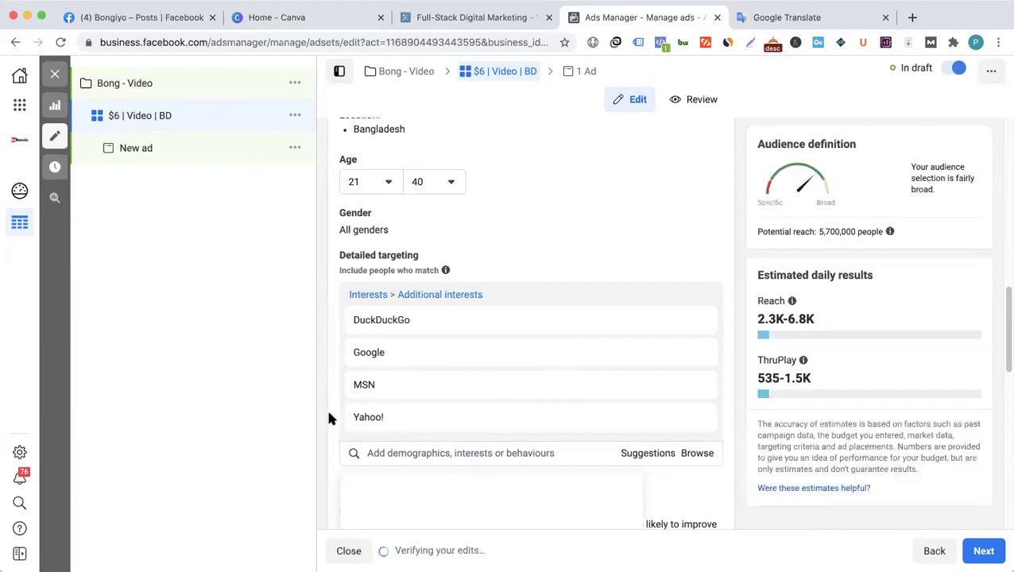
{"action": "type", "text": "Bing"}
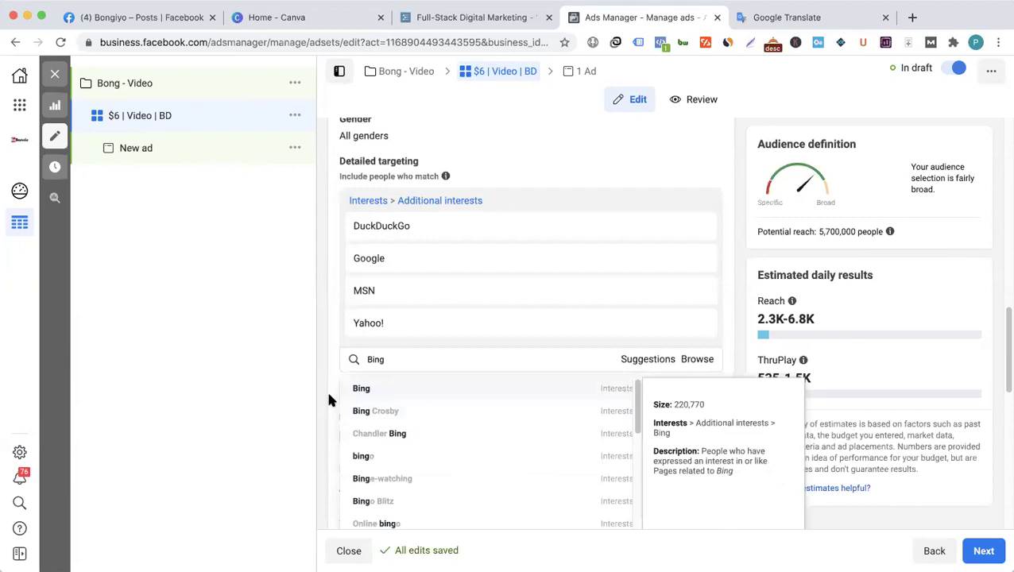
{"action": "left_click", "coordinate": [353, 390]}
- Narrow the detailed targeting so people must also match the Search engine optimisation interest
{"action": "left_click", "coordinate": [452, 424]}
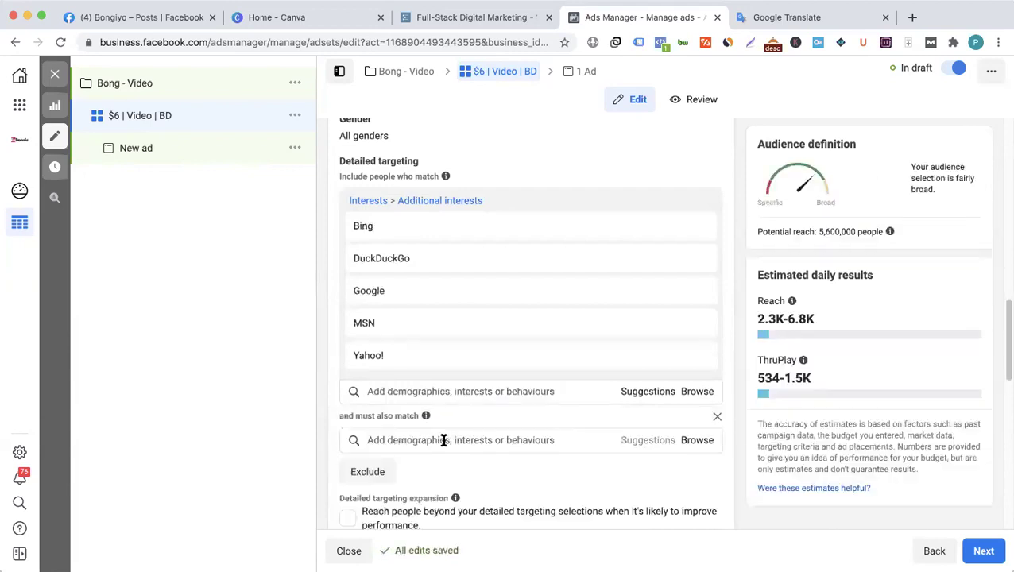
{"action": "left_click", "coordinate": [396, 440]}
{"action": "type", "text": "sear"}
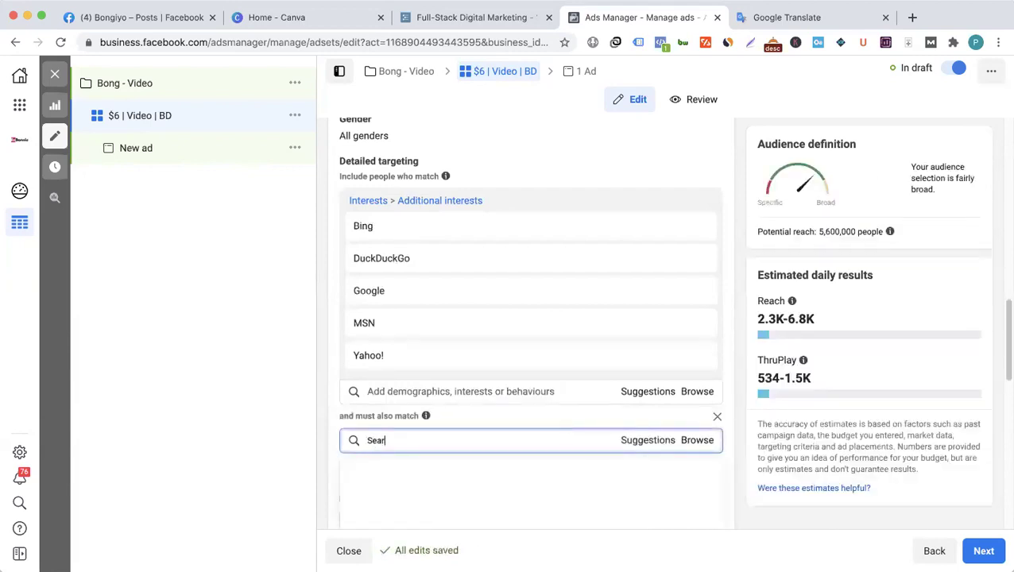
{"action": "type", "text": "ch engine"}
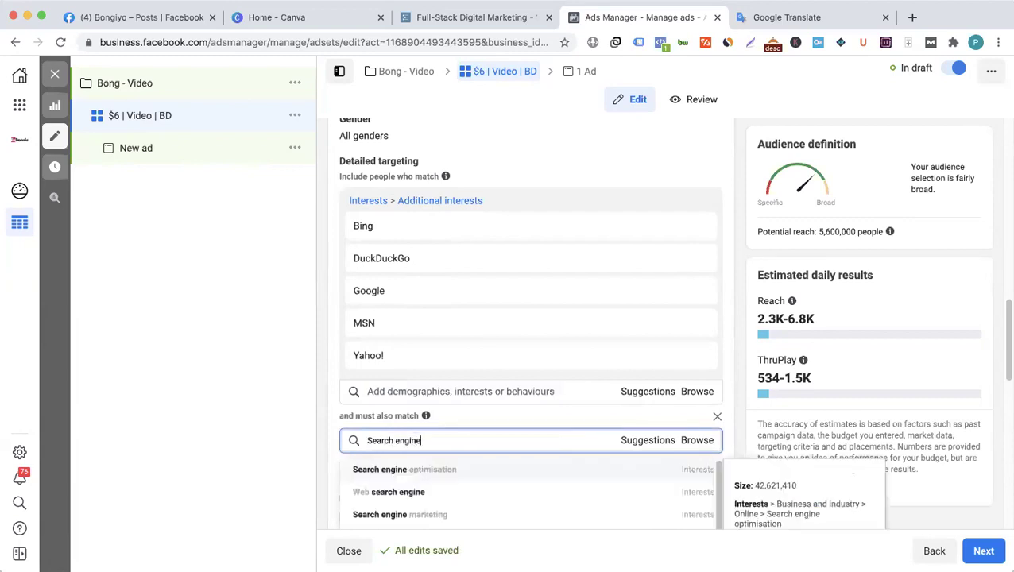
{"action": "left_click", "coordinate": [384, 470]}
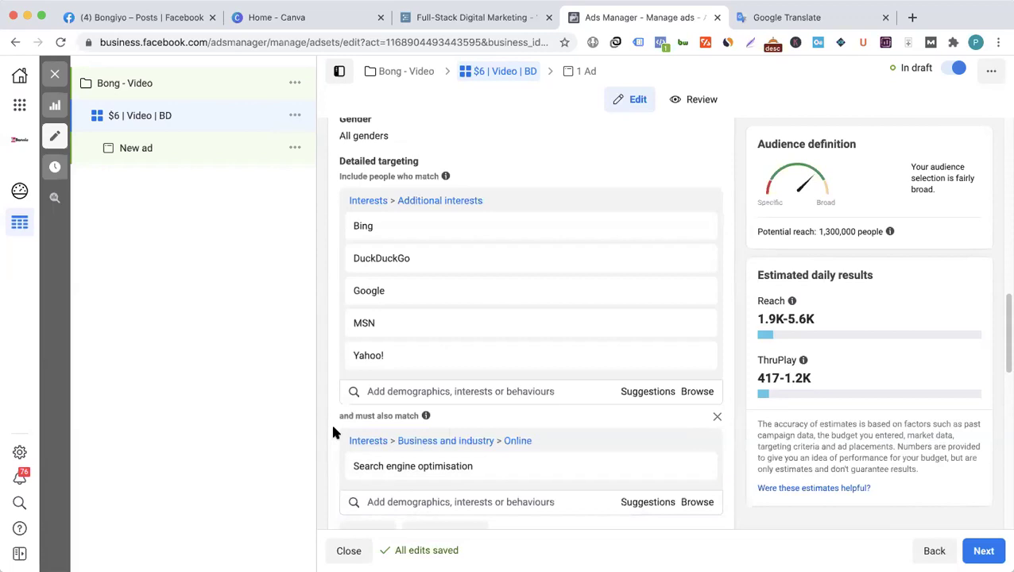
- Review the included interests, the must-also-match condition and the remaining audience settings of the ad set
{"action": "scroll", "coordinate": [334, 430], "scroll_direction": "down", "scroll_amount": 3}
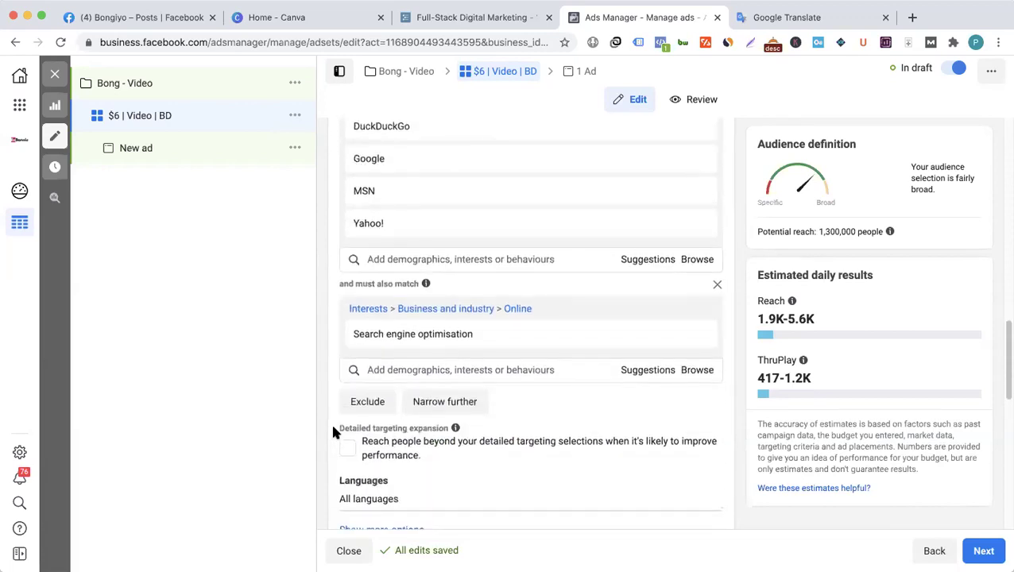
{"action": "scroll", "coordinate": [333, 431], "scroll_direction": "up", "scroll_amount": 3}
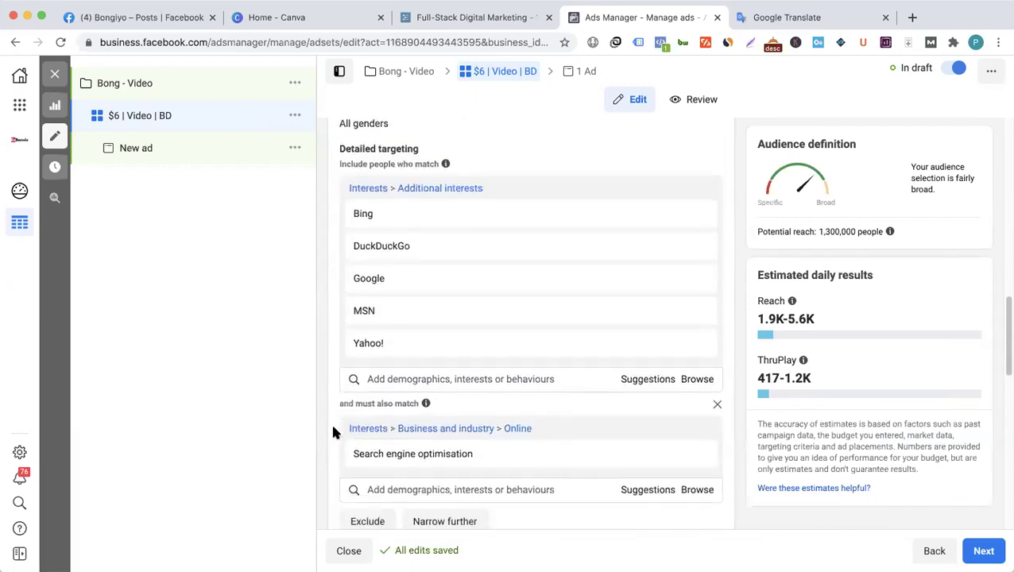
{"action": "scroll", "coordinate": [333, 432], "scroll_direction": "down", "scroll_amount": 5}
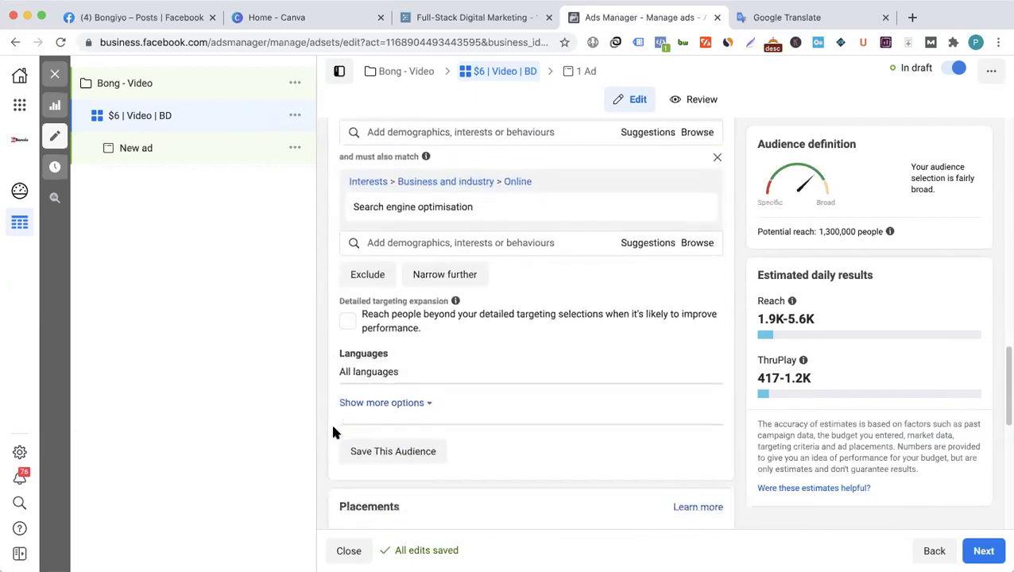
{"action": "scroll", "coordinate": [333, 431], "scroll_direction": "down", "scroll_amount": 2}
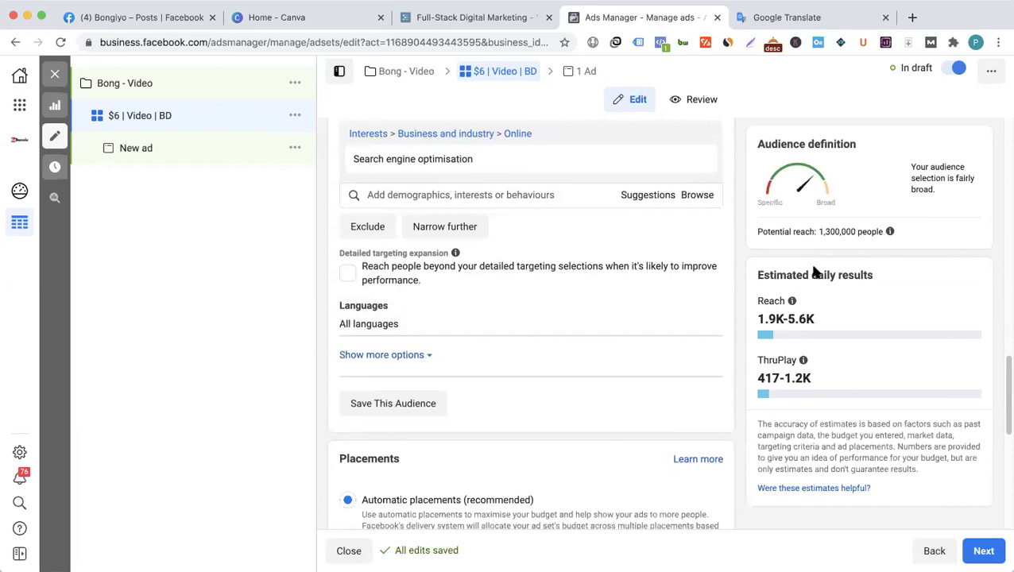
{"action": "scroll", "coordinate": [572, 340], "scroll_direction": "up", "scroll_amount": 4}
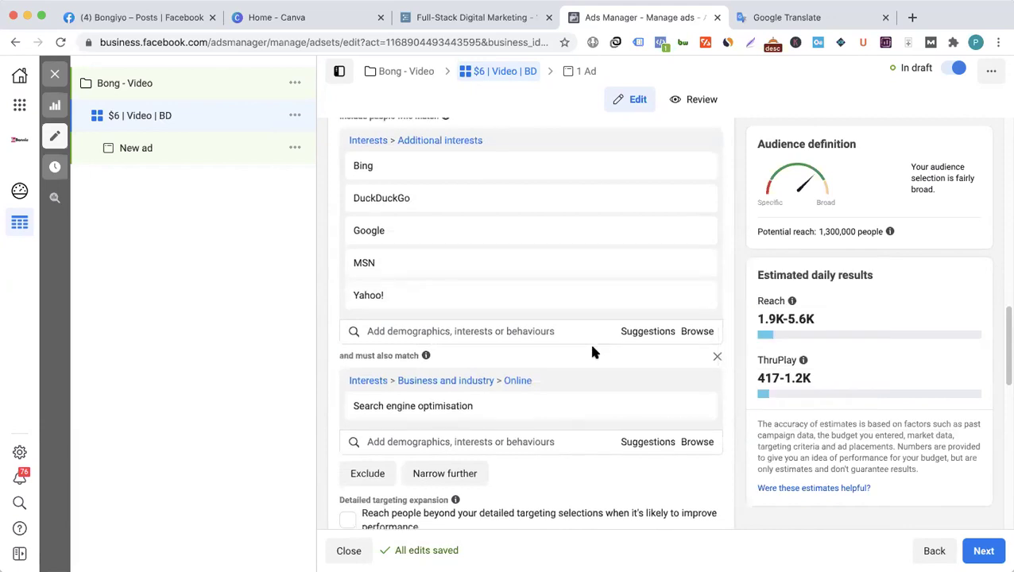
{"action": "scroll", "coordinate": [566, 414], "scroll_direction": "down", "scroll_amount": 3}
{"action": "scroll", "coordinate": [568, 416], "scroll_direction": "down", "scroll_amount": 1}
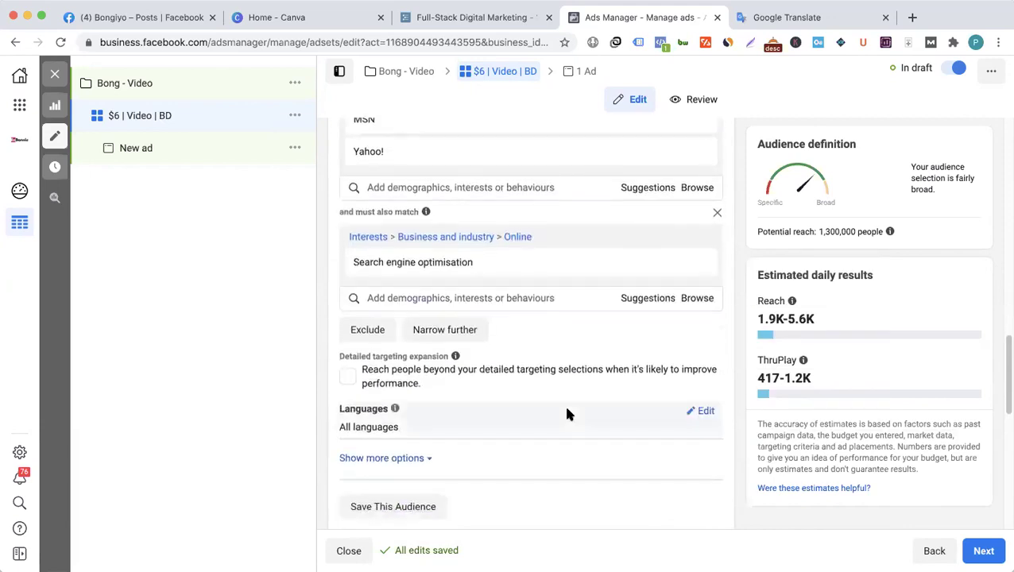
{"action": "scroll", "coordinate": [567, 413], "scroll_direction": "down", "scroll_amount": 1}
{"action": "scroll", "coordinate": [410, 274], "scroll_direction": "up", "scroll_amount": 1}
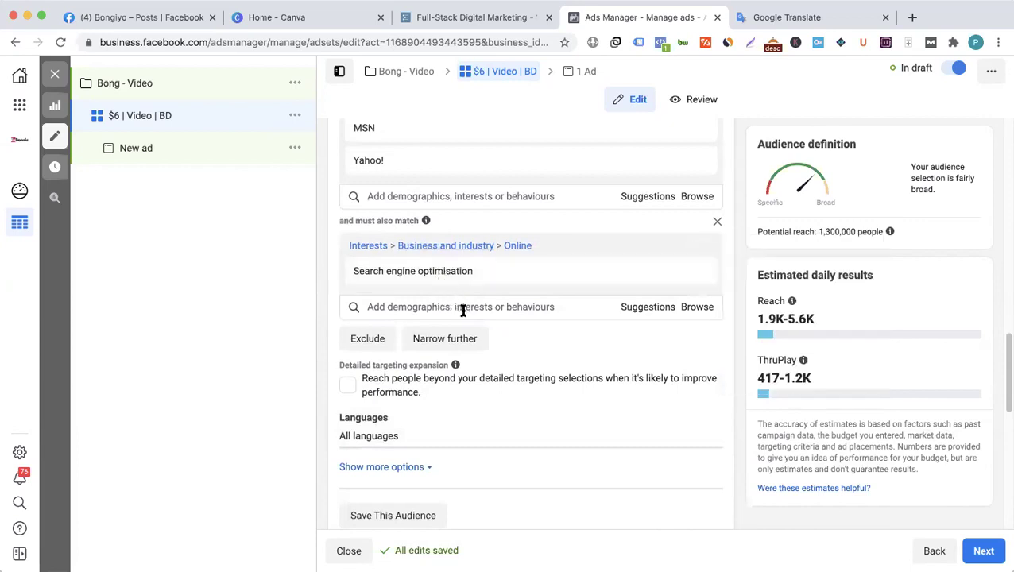
{"action": "scroll", "coordinate": [463, 310], "scroll_direction": "down", "scroll_amount": 1}
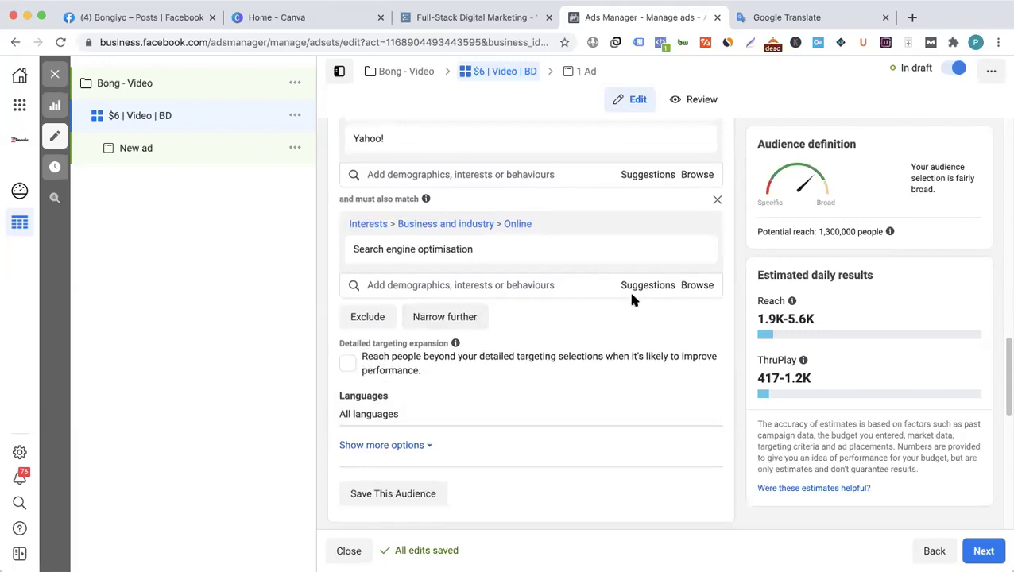
- Try detailed targeting expansion, check its effect on the audience estimate, and turn the expansion off again
{"action": "left_click", "coordinate": [347, 363]}
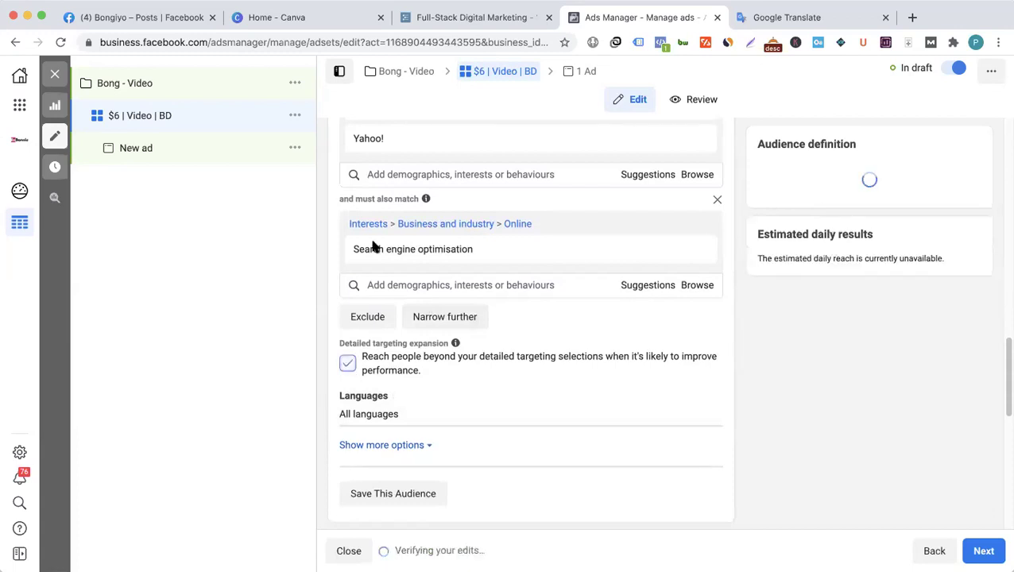
{"action": "mouse_move", "coordinate": [390, 249]}
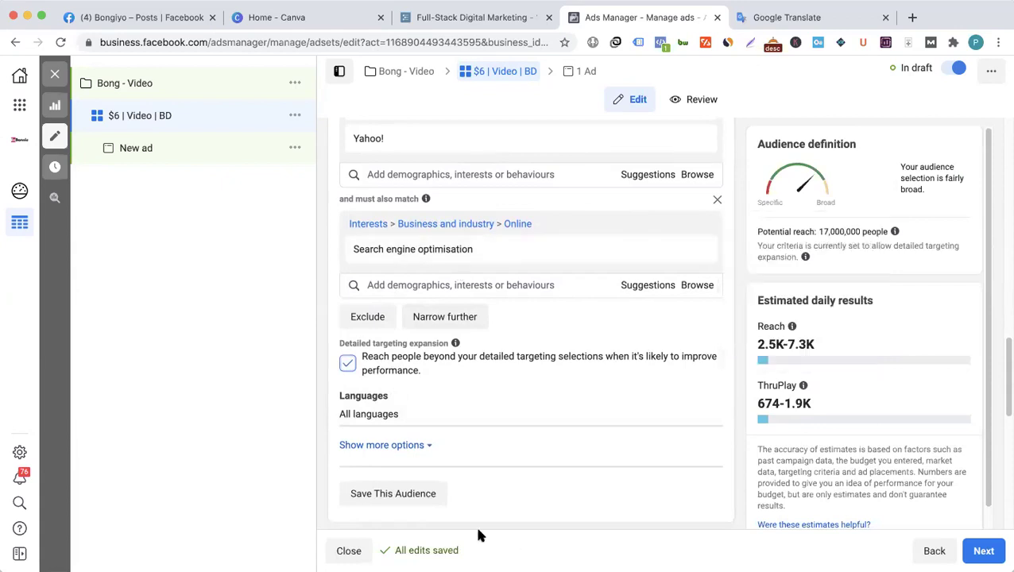
{"action": "mouse_move", "coordinate": [826, 237]}
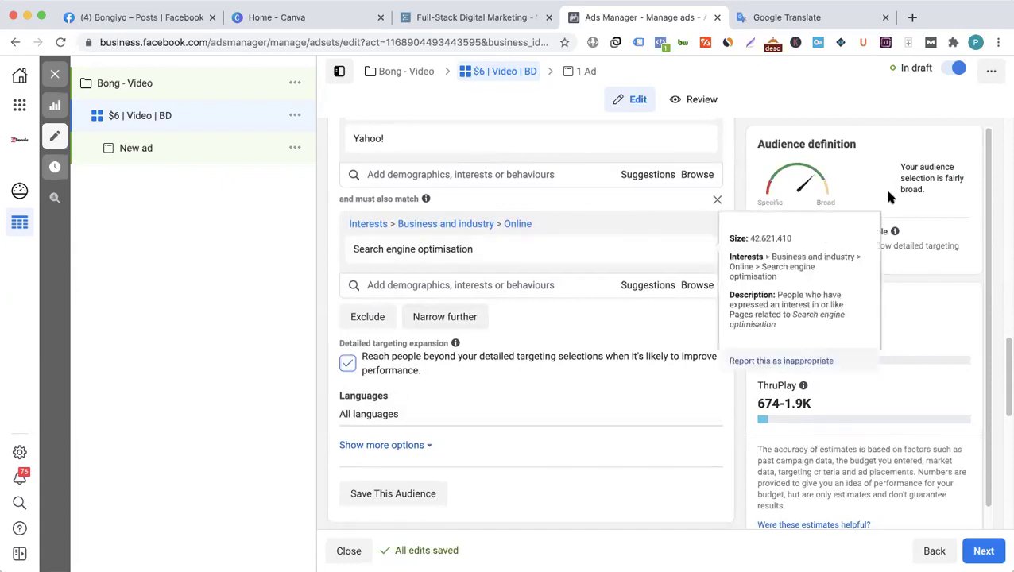
{"action": "left_click", "coordinate": [347, 363]}
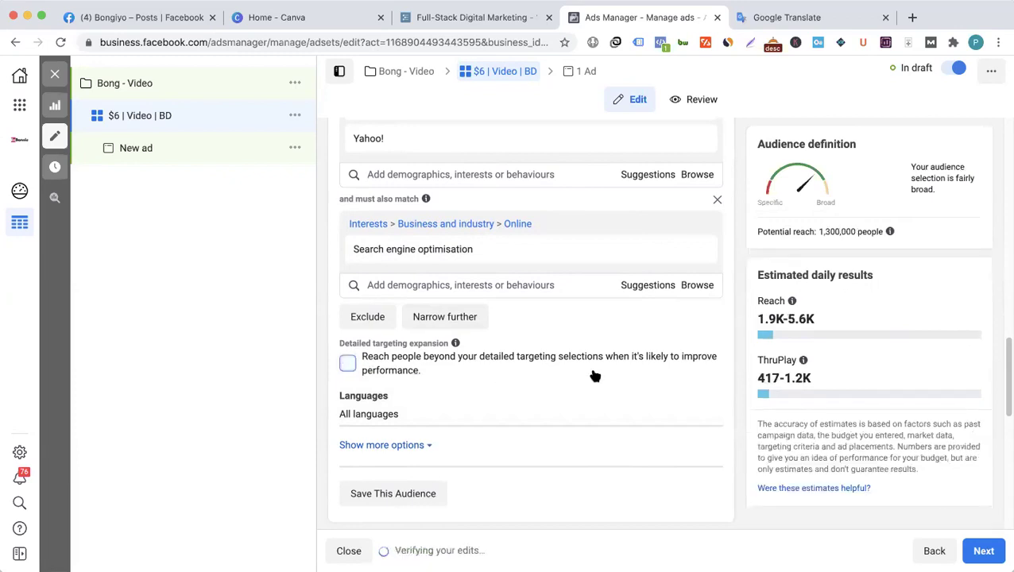
- Add the suggested Search engine marketing interest to the must-also-match group
{"action": "left_click", "coordinate": [632, 293]}
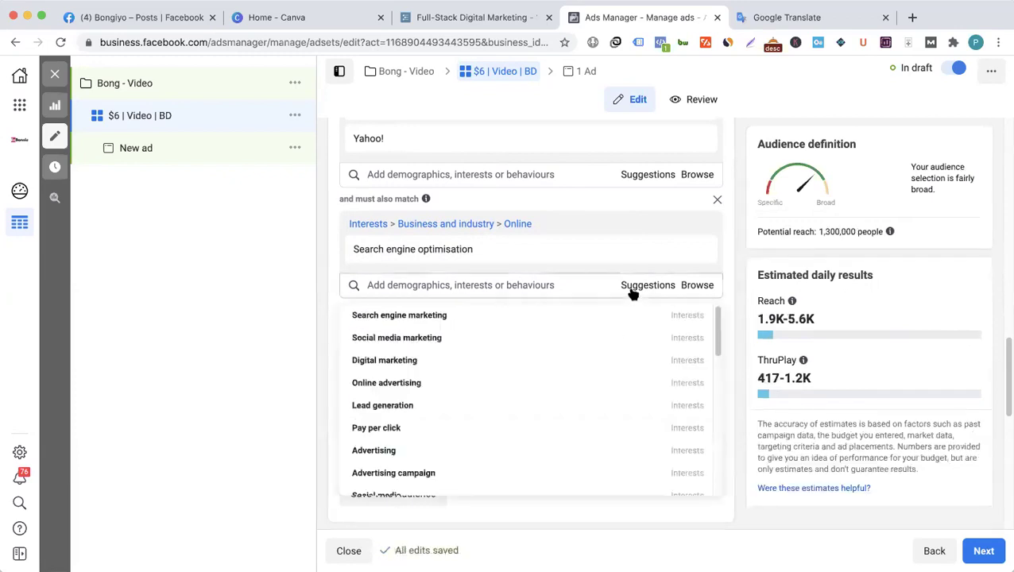
{"action": "mouse_move", "coordinate": [557, 314]}
{"action": "mouse_move", "coordinate": [529, 340]}
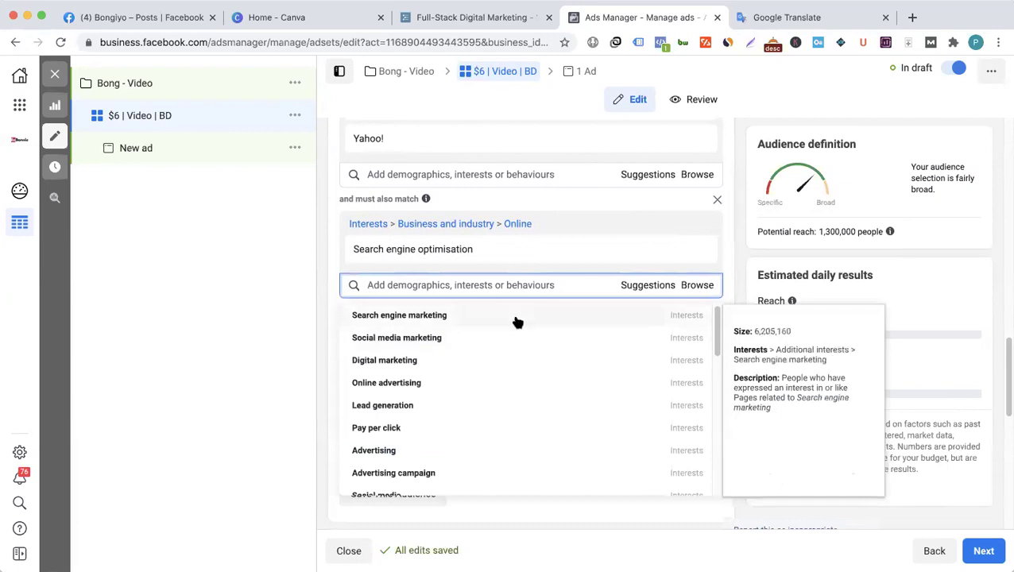
{"action": "left_click", "coordinate": [512, 318]}
{"action": "left_click", "coordinate": [327, 318]}
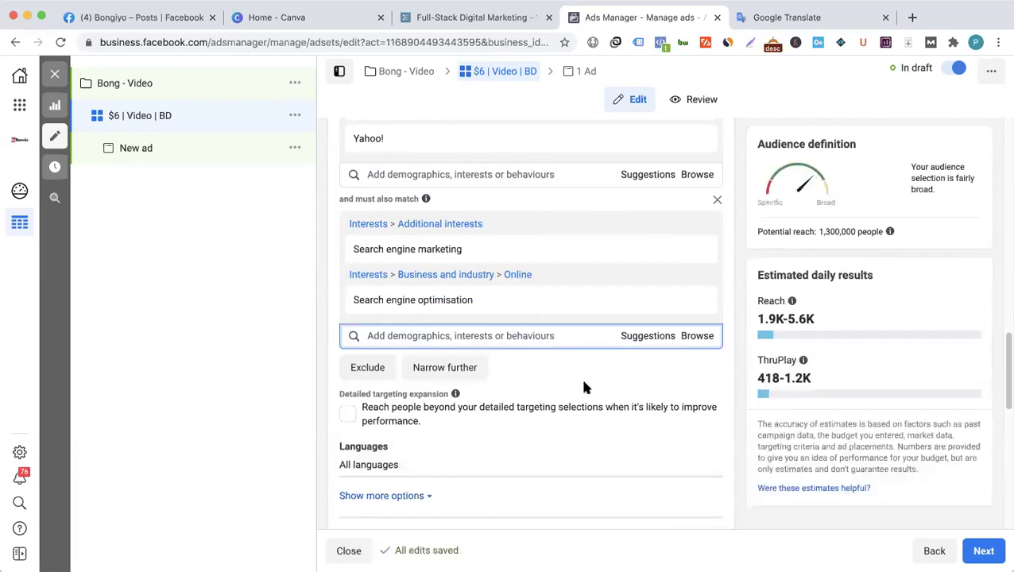
- Examine the placements and cost control settings, and open the optimisation choices for ad delivery
{"action": "scroll", "coordinate": [583, 388], "scroll_direction": "down", "scroll_amount": 5}
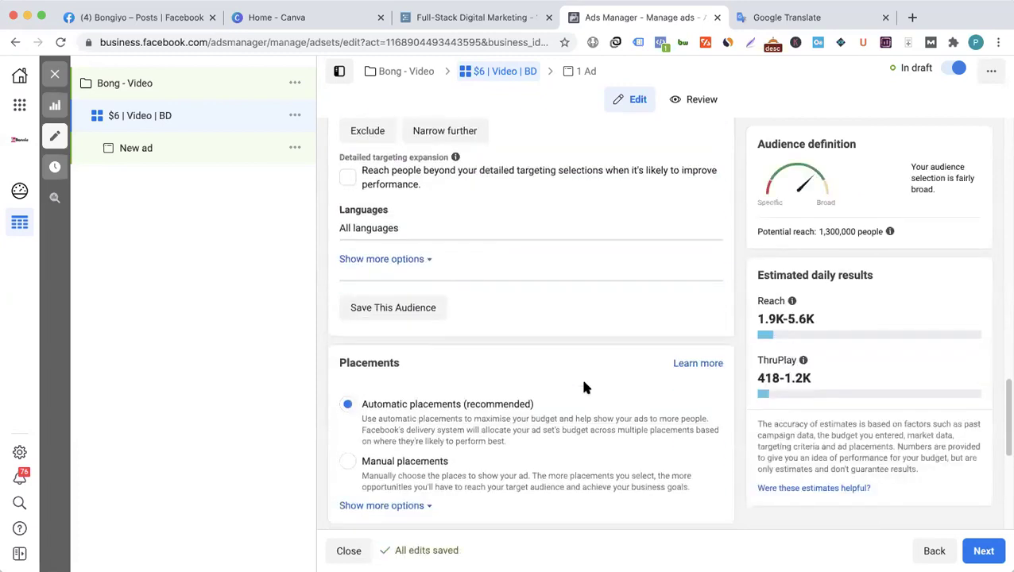
{"action": "scroll", "coordinate": [584, 387], "scroll_direction": "down", "scroll_amount": 2}
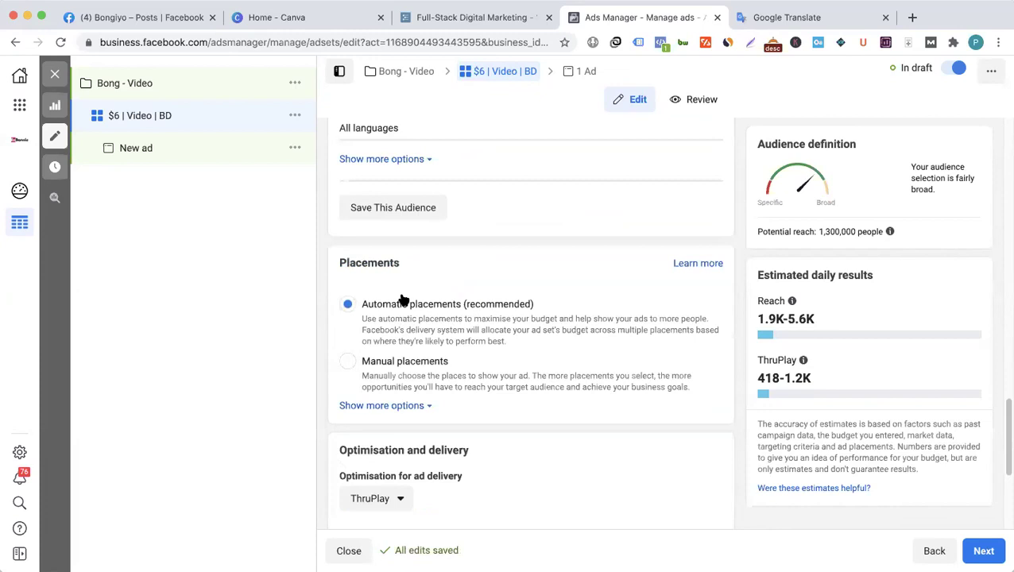
{"action": "scroll", "coordinate": [414, 350], "scroll_direction": "down", "scroll_amount": 1}
{"action": "scroll", "coordinate": [428, 363], "scroll_direction": "down", "scroll_amount": 1}
{"action": "scroll", "coordinate": [427, 362], "scroll_direction": "down", "scroll_amount": 3}
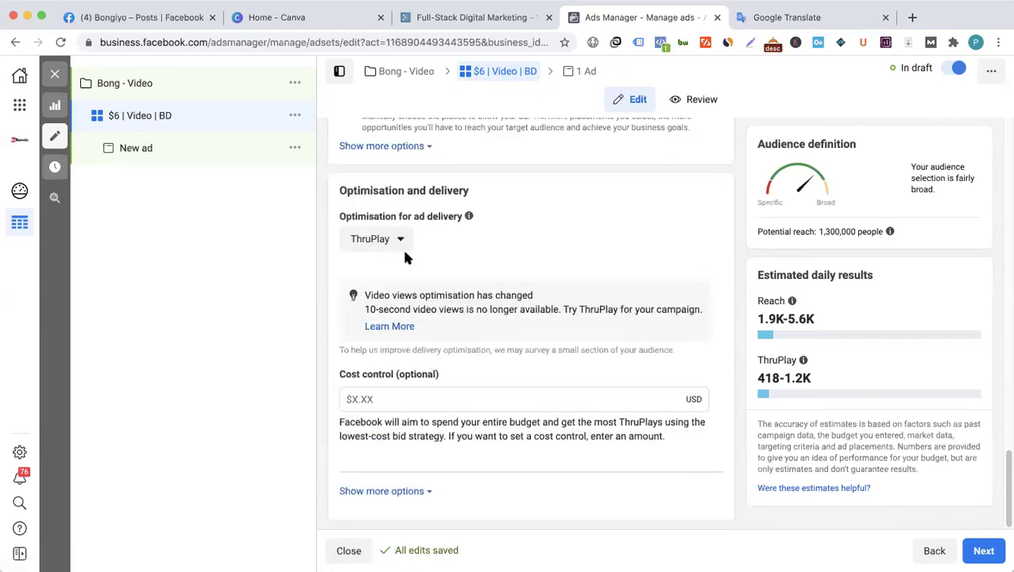
{"action": "left_click", "coordinate": [395, 238]}
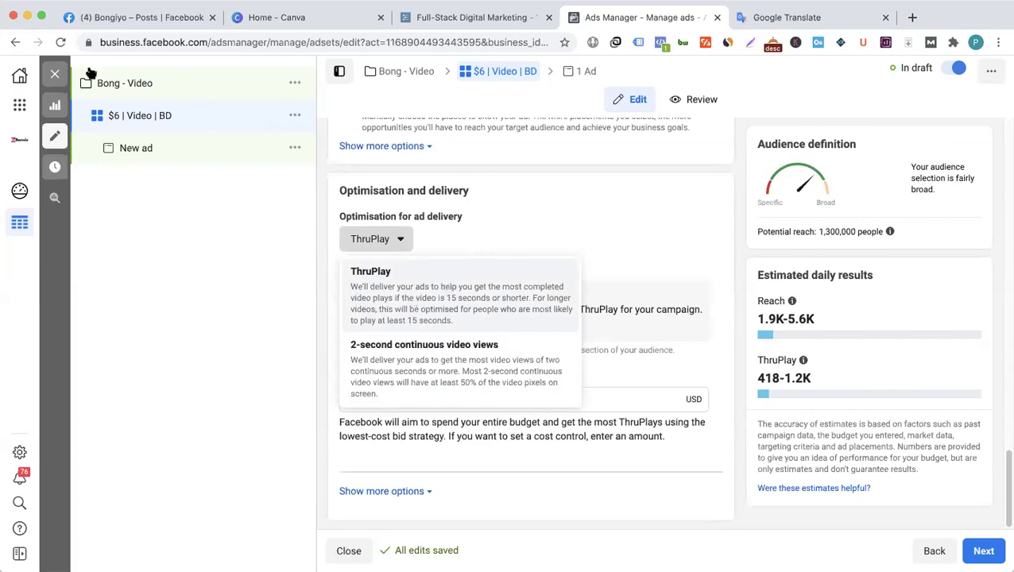
- Switch to the Bongiyo Facebook post, replay its keyword-in-domain video and pause it
{"action": "left_click", "coordinate": [135, 24]}
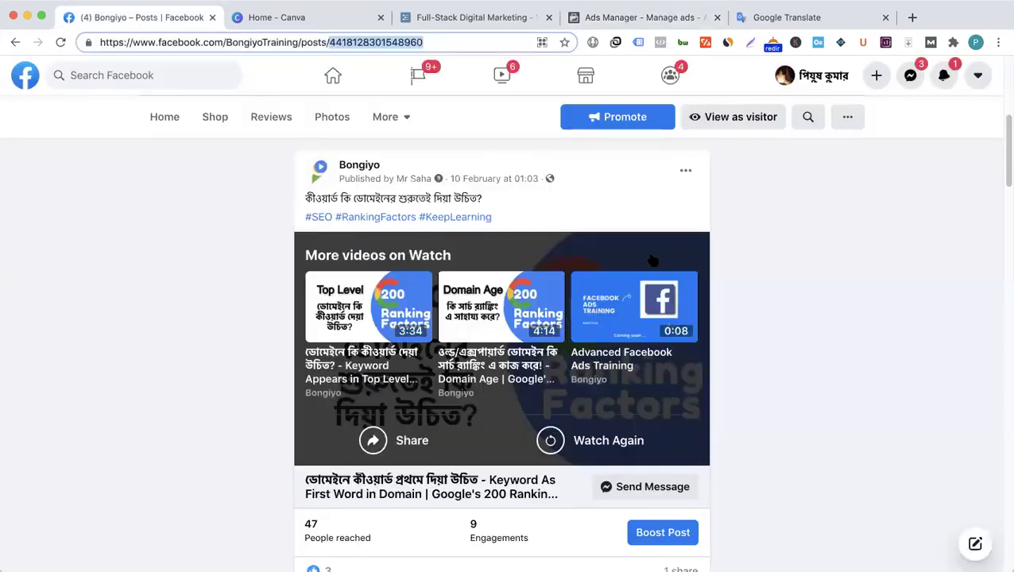
{"action": "left_click", "coordinate": [588, 442]}
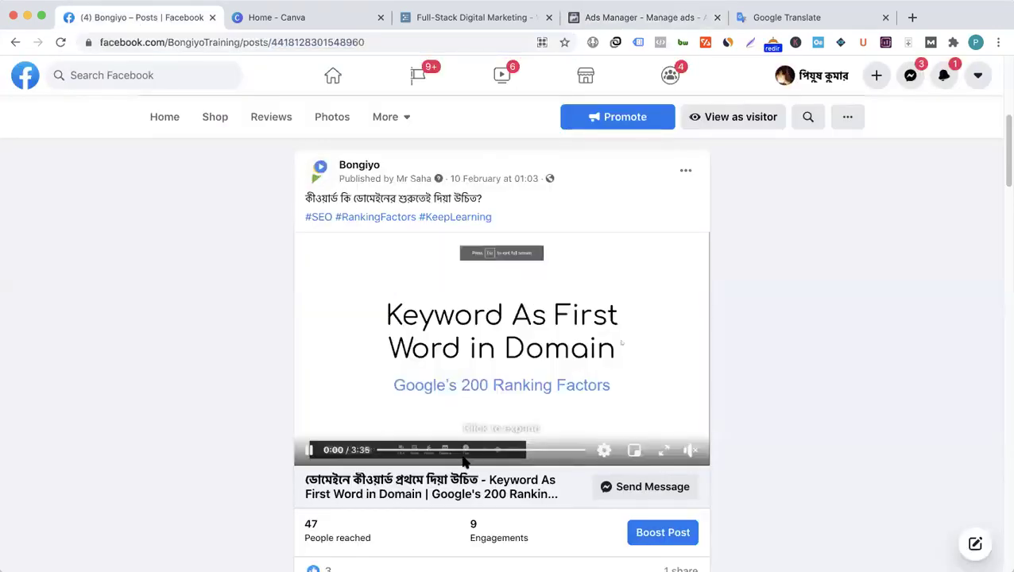
{"action": "left_click", "coordinate": [309, 450]}
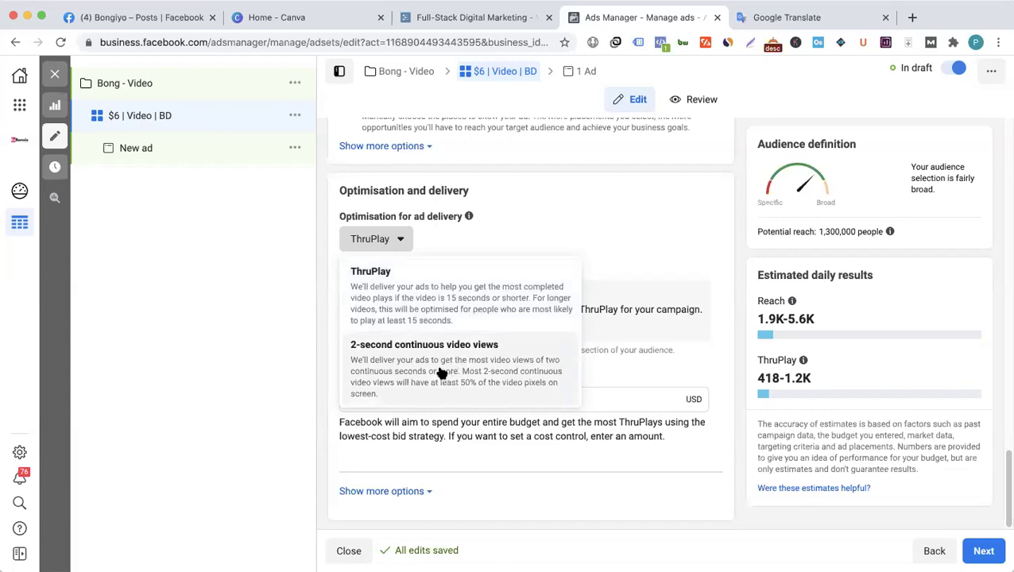
- In the ad set, try optimising ad delivery for 2-second continuous video views, and set it back to ThruPlay
{"action": "left_click", "coordinate": [469, 362]}
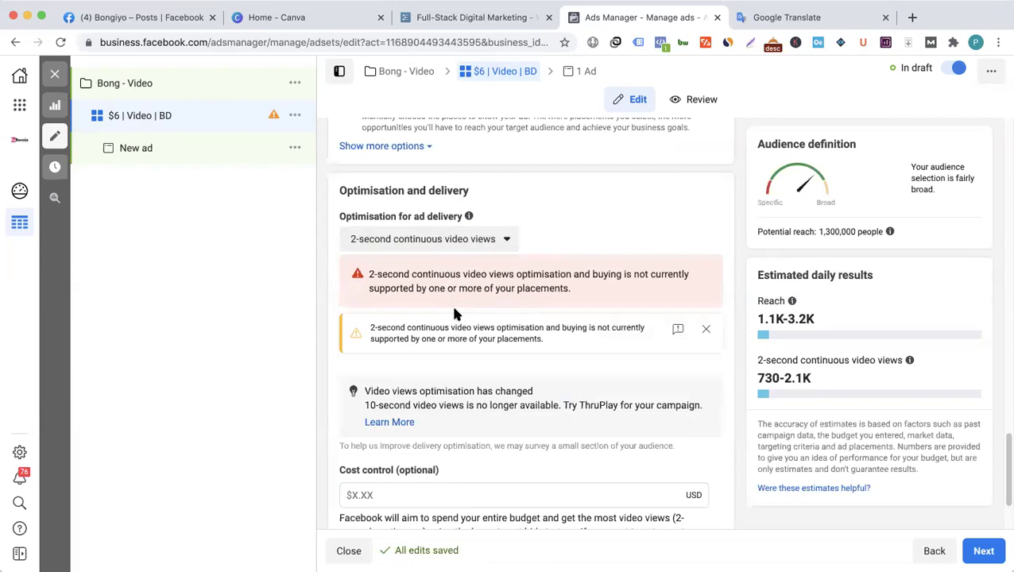
{"action": "scroll", "coordinate": [502, 318], "scroll_direction": "up", "scroll_amount": 1}
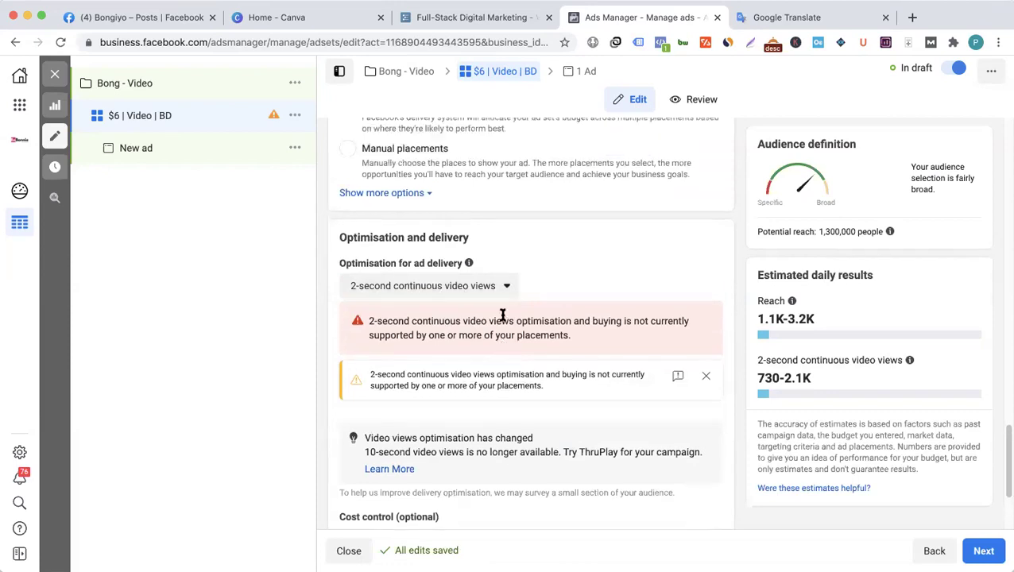
{"action": "scroll", "coordinate": [493, 322], "scroll_direction": "down", "scroll_amount": 1}
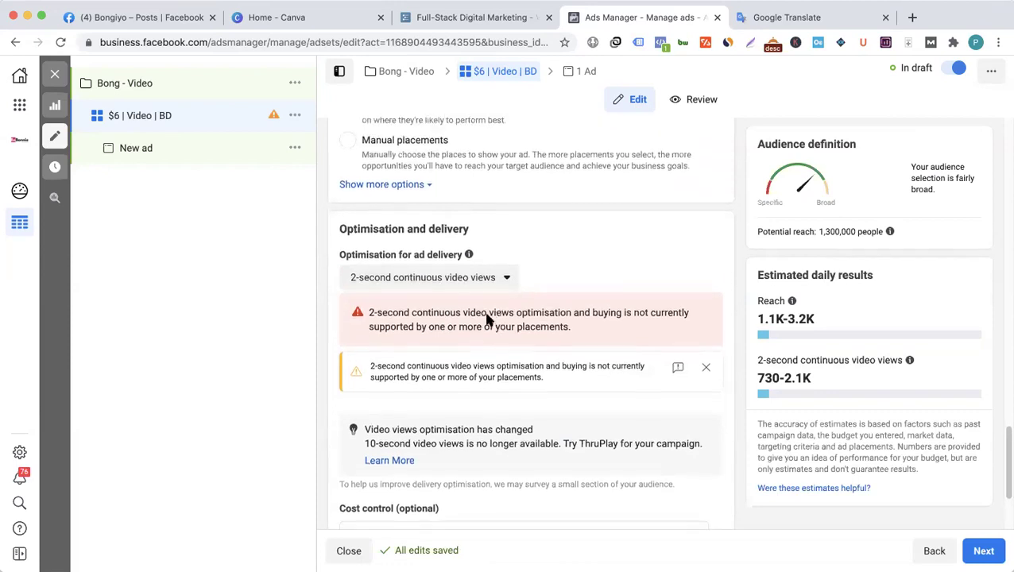
{"action": "left_click", "coordinate": [437, 277]}
{"action": "left_click", "coordinate": [413, 324]}
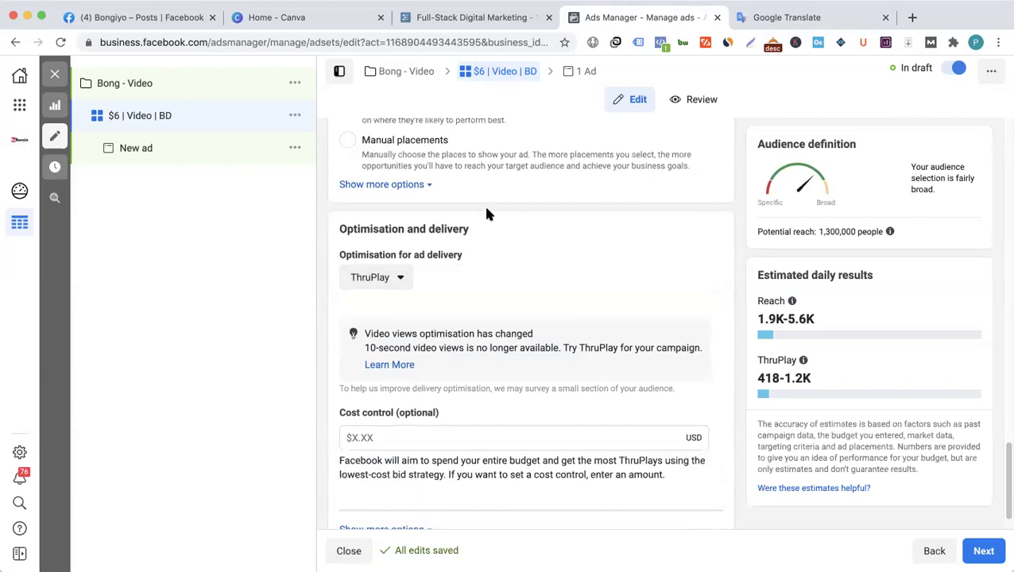
- Compare the video on the Bongiyo Facebook post with the ad set's optimisation and delivery settings in Ads Manager
{"action": "left_click", "coordinate": [151, 17]}
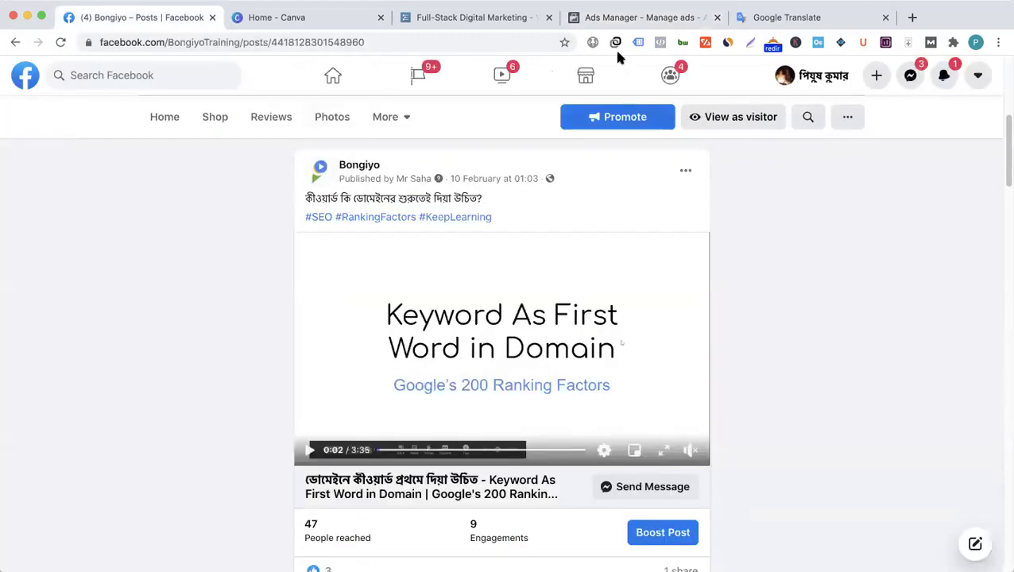
{"action": "left_click", "coordinate": [611, 18]}
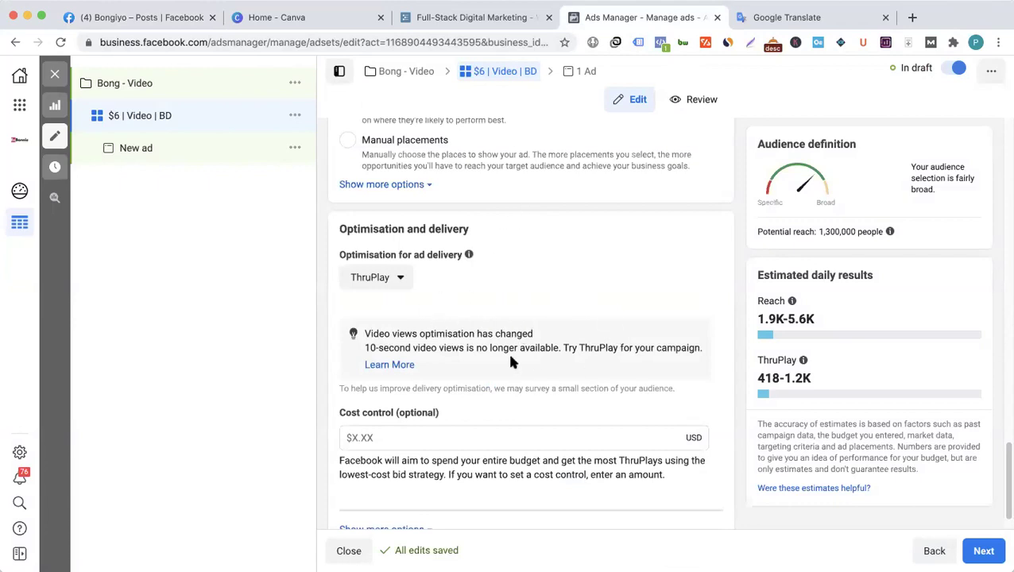
{"action": "scroll", "coordinate": [506, 355], "scroll_direction": "down", "scroll_amount": 2}
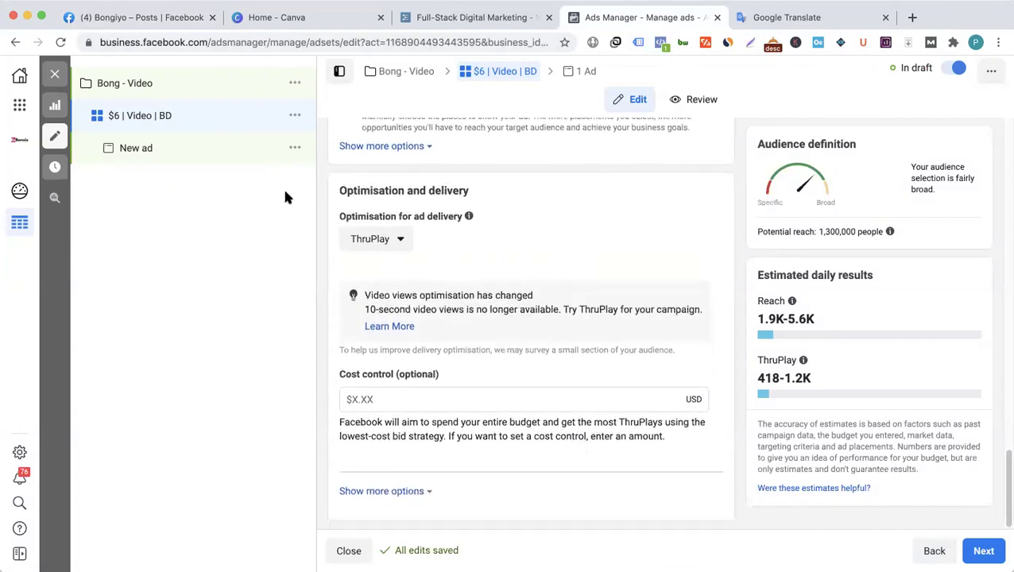
{"action": "left_click", "coordinate": [159, 16]}
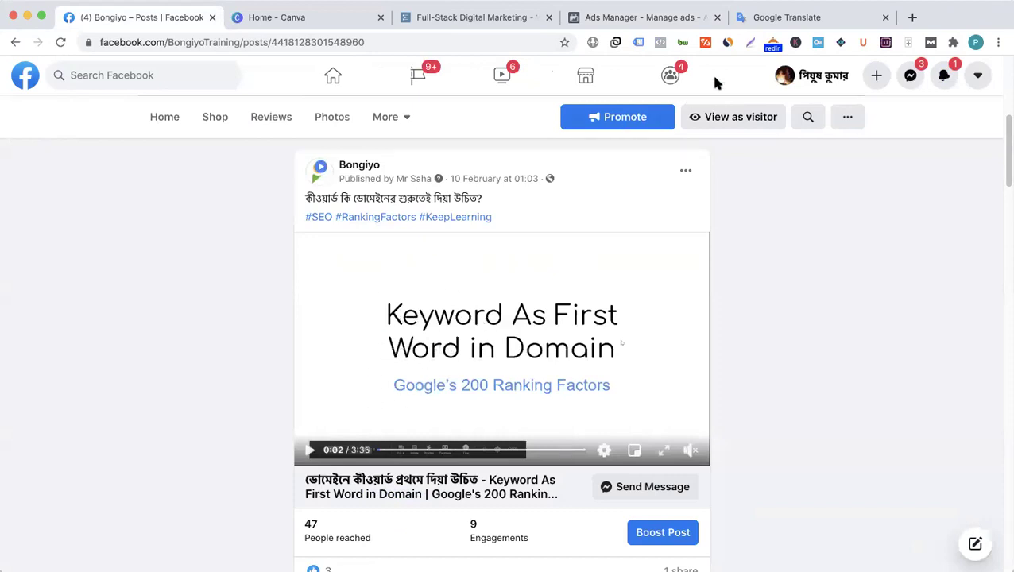
{"action": "left_click", "coordinate": [608, 18]}
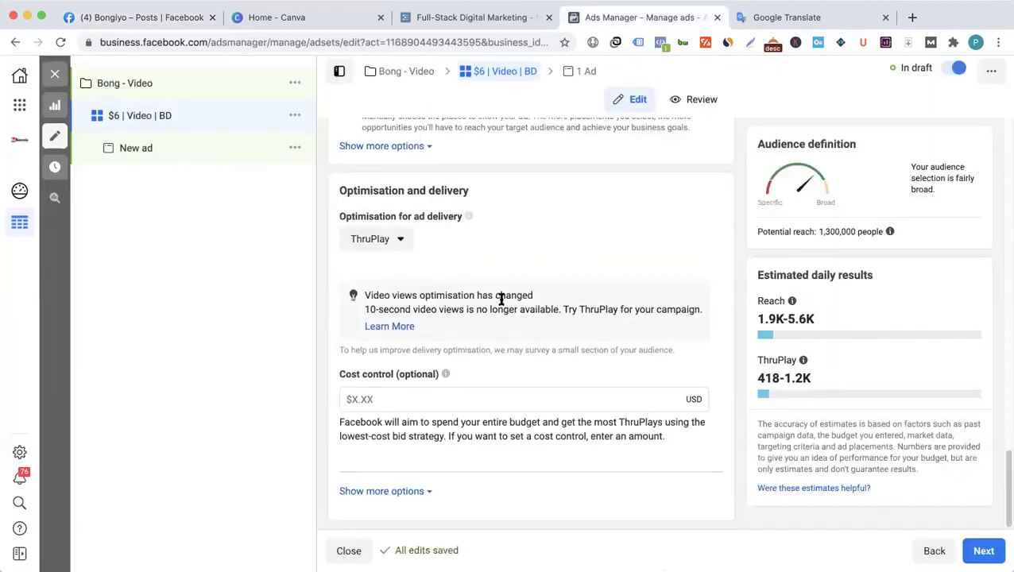
- Review the ad set's detailed targeting, placements and delivery settings
{"action": "scroll", "coordinate": [502, 296], "scroll_direction": "up", "scroll_amount": 3}
{"action": "scroll", "coordinate": [513, 383], "scroll_direction": "up", "scroll_amount": 6}
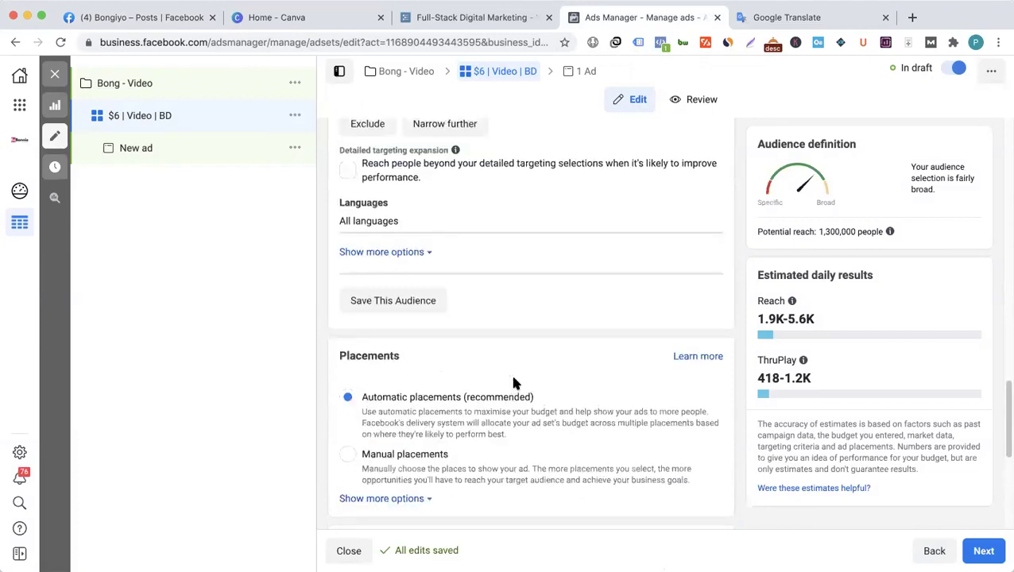
{"action": "scroll", "coordinate": [513, 383], "scroll_direction": "up", "scroll_amount": 3}
{"action": "scroll", "coordinate": [513, 383], "scroll_direction": "up", "scroll_amount": 3}
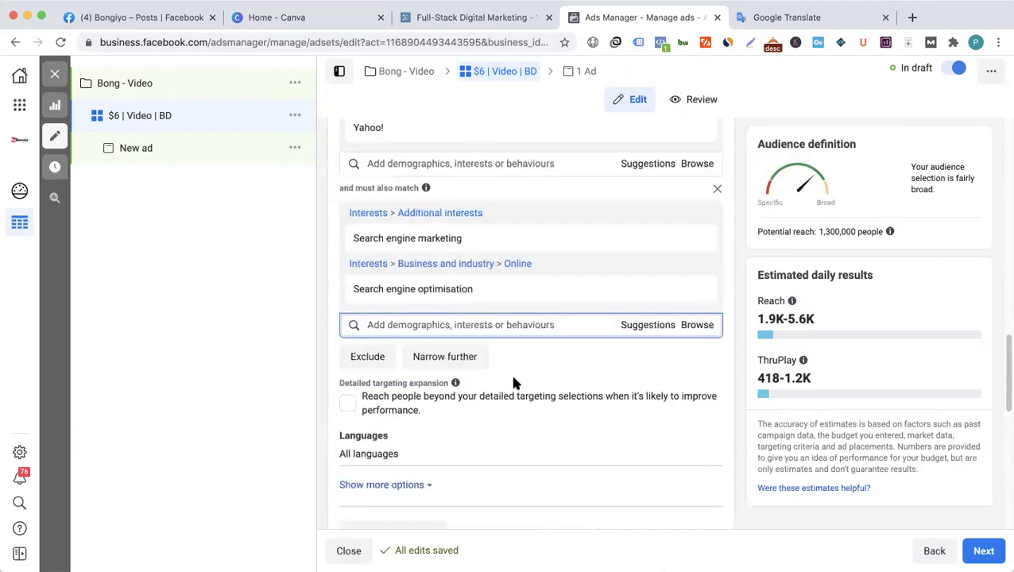
{"action": "scroll", "coordinate": [512, 383], "scroll_direction": "down", "scroll_amount": 4}
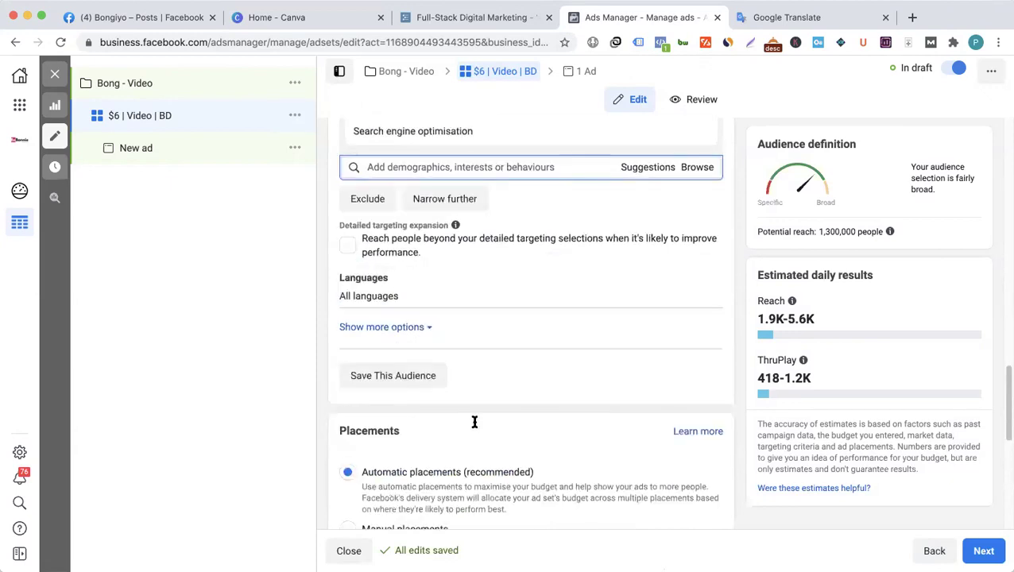
{"action": "scroll", "coordinate": [474, 422], "scroll_direction": "down", "scroll_amount": 10}
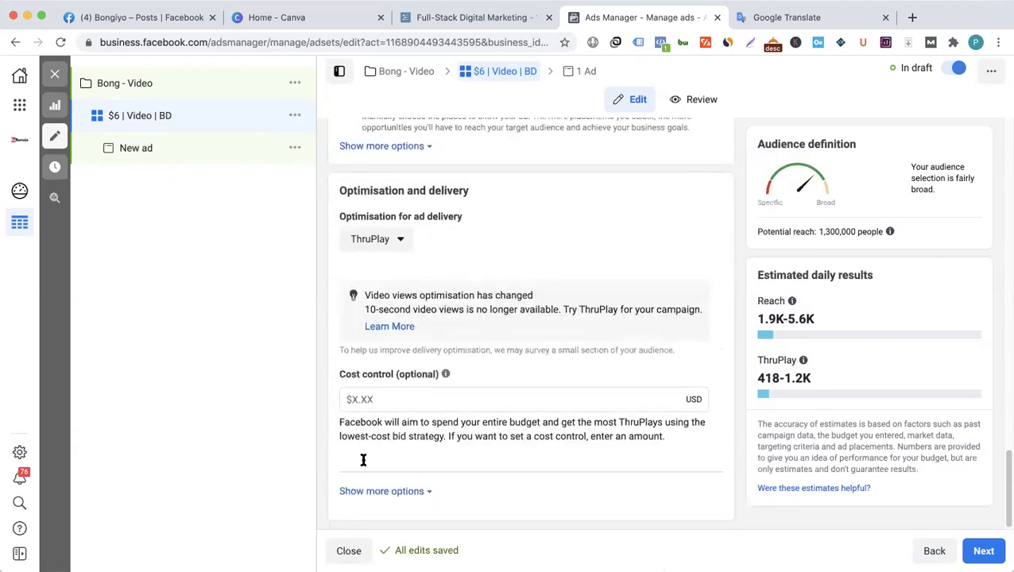
- Expand the additional delivery options and examine the choices for when charges apply, keeping Impression
{"action": "left_click", "coordinate": [381, 492]}
{"action": "scroll", "coordinate": [423, 448], "scroll_direction": "down", "scroll_amount": 2}
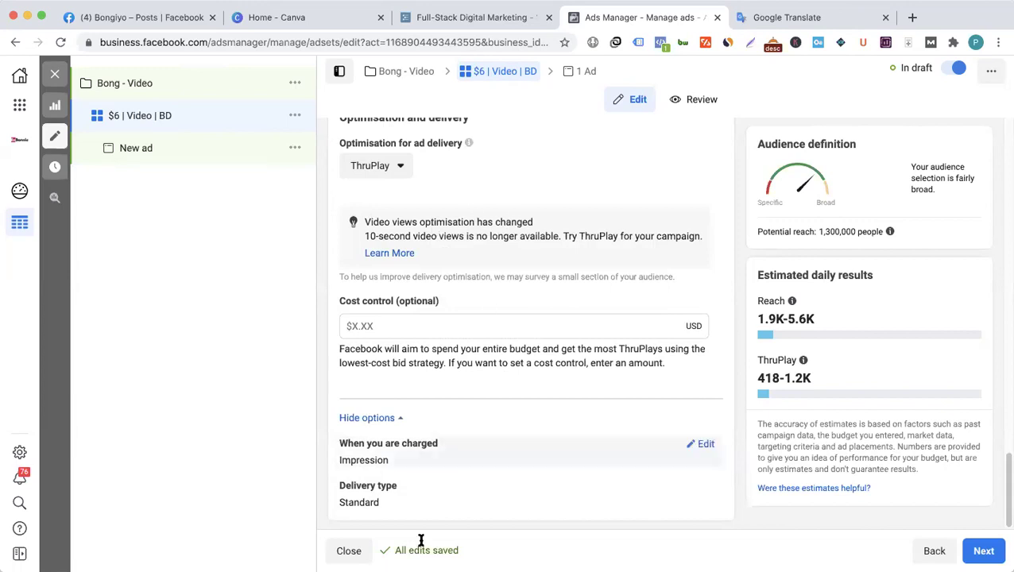
{"action": "left_click", "coordinate": [703, 450]}
{"action": "left_click", "coordinate": [433, 469]}
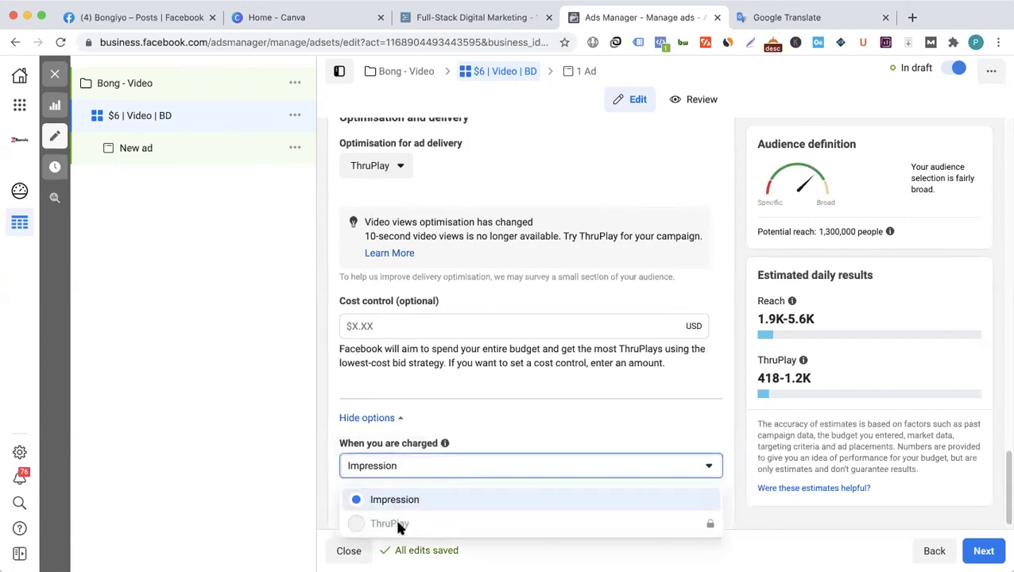
{"action": "left_click", "coordinate": [324, 475]}
{"action": "scroll", "coordinate": [324, 475], "scroll_direction": "down", "scroll_amount": 1}
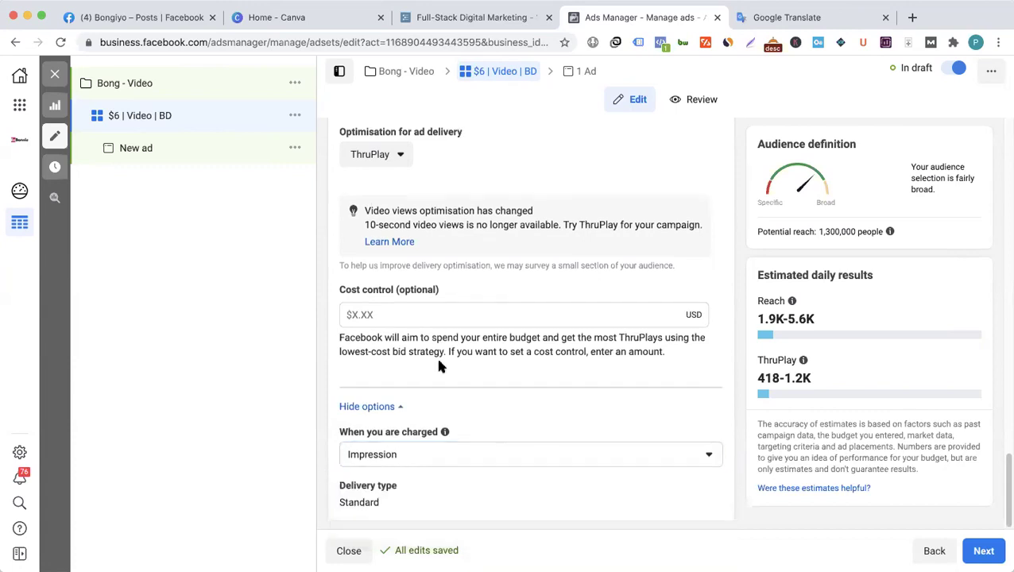
{"action": "left_click", "coordinate": [539, 454]}
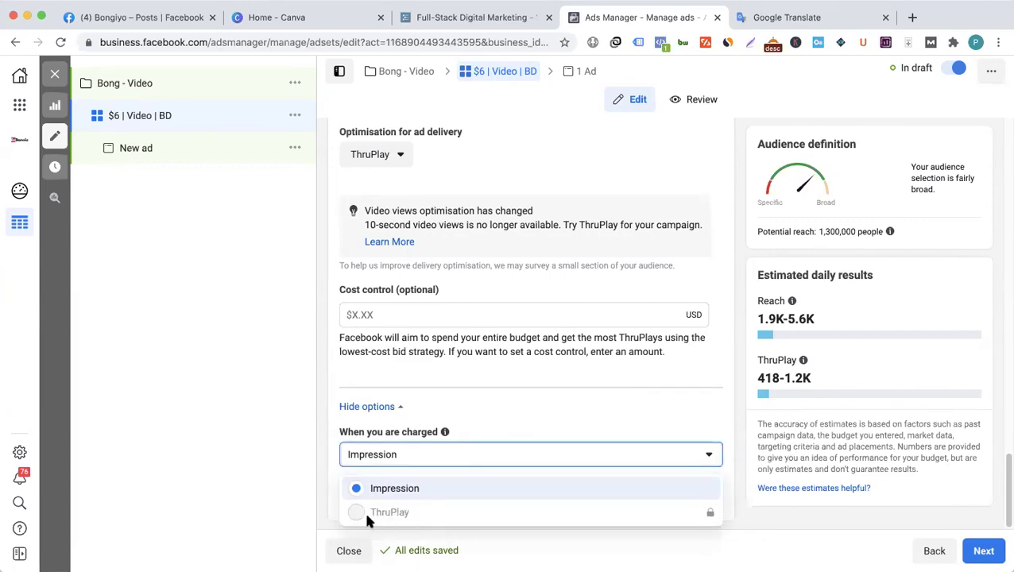
{"action": "left_click", "coordinate": [331, 434]}
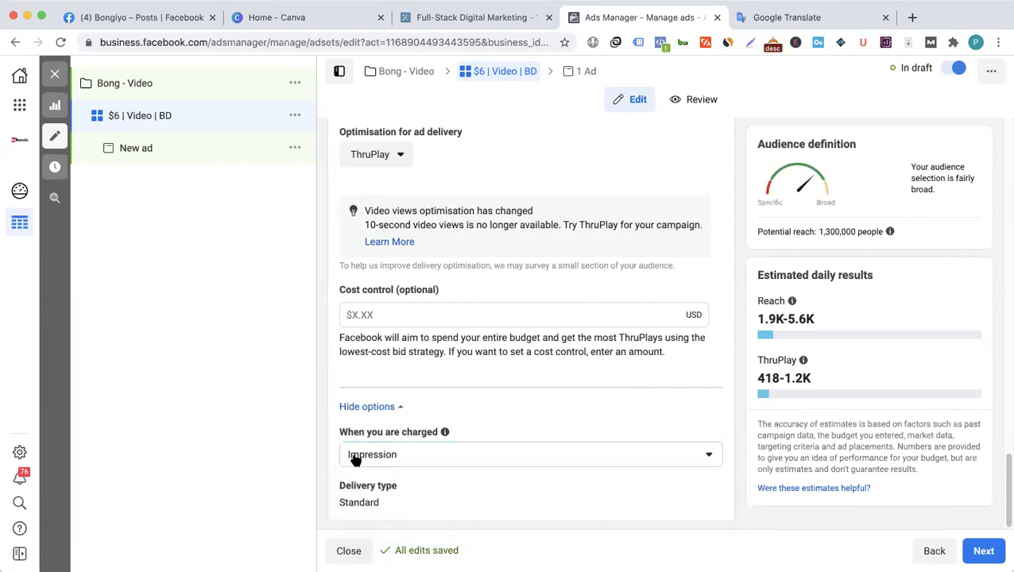
{"action": "left_click", "coordinate": [419, 455]}
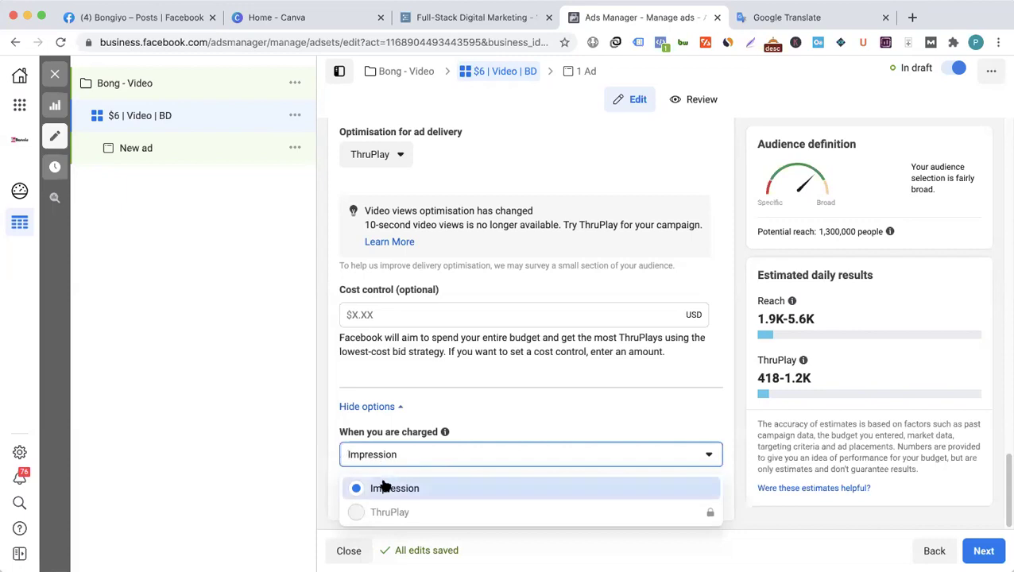
{"action": "left_click", "coordinate": [321, 444]}
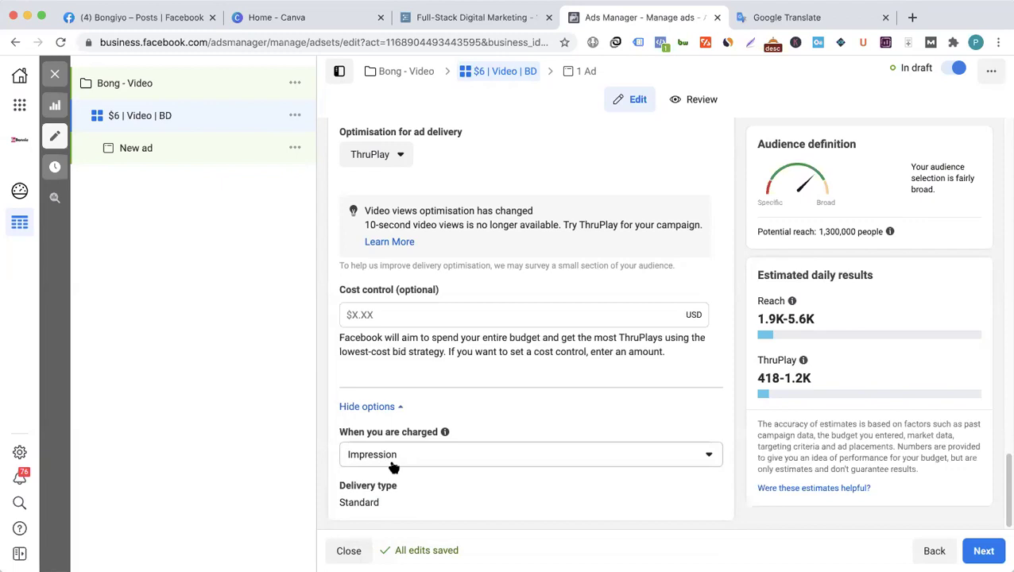
- Reset the ad set's start date to today in the schedule
{"action": "scroll", "coordinate": [448, 430], "scroll_direction": "up", "scroll_amount": 5}
{"action": "scroll", "coordinate": [450, 433], "scroll_direction": "up", "scroll_amount": 10}
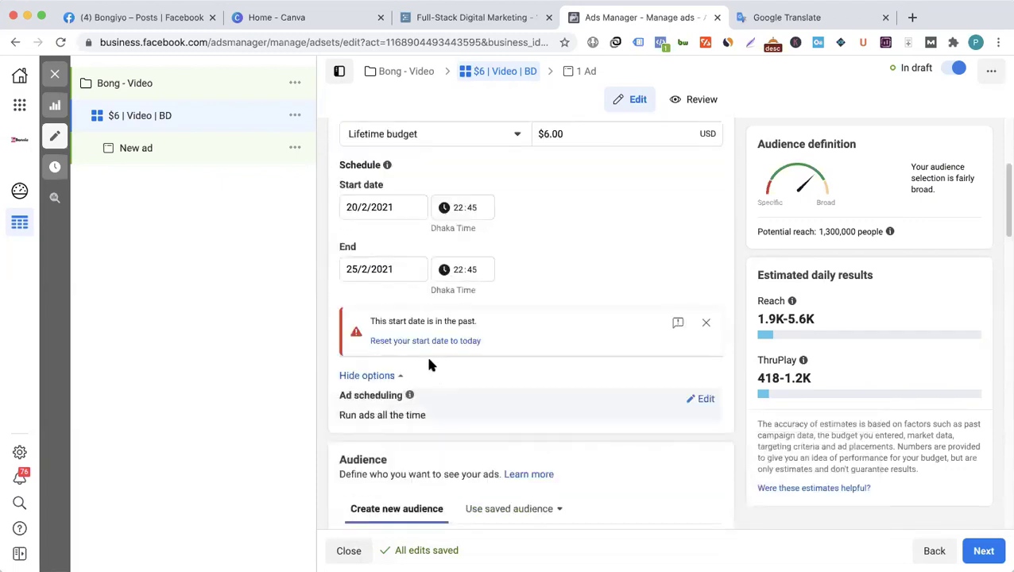
{"action": "left_click", "coordinate": [426, 341]}
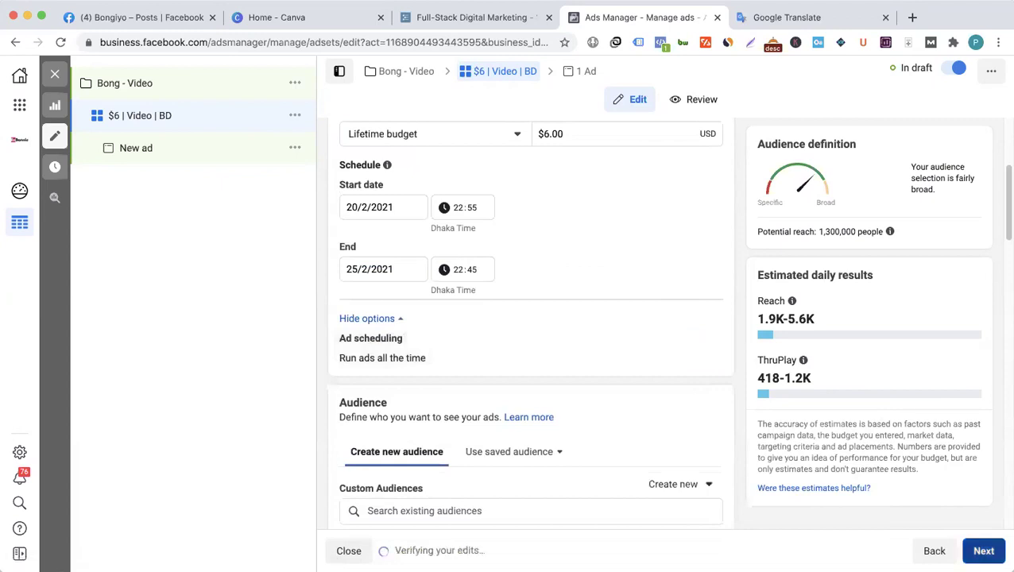
- Go on to the new ad and enter "Video - Thru -" as its name
{"action": "triple_click", "coordinate": [422, 179]}
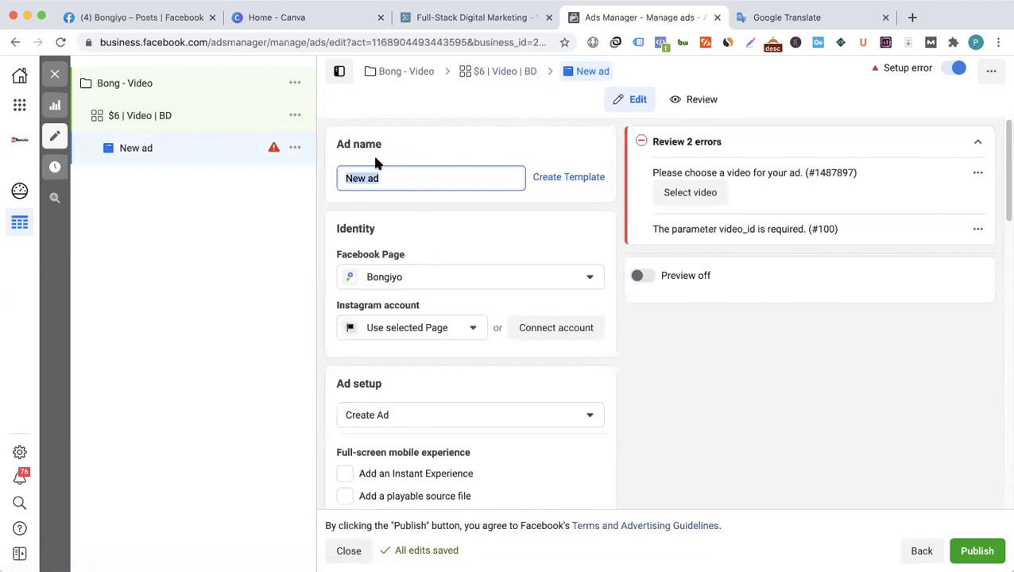
{"action": "type", "text": "Vid"}
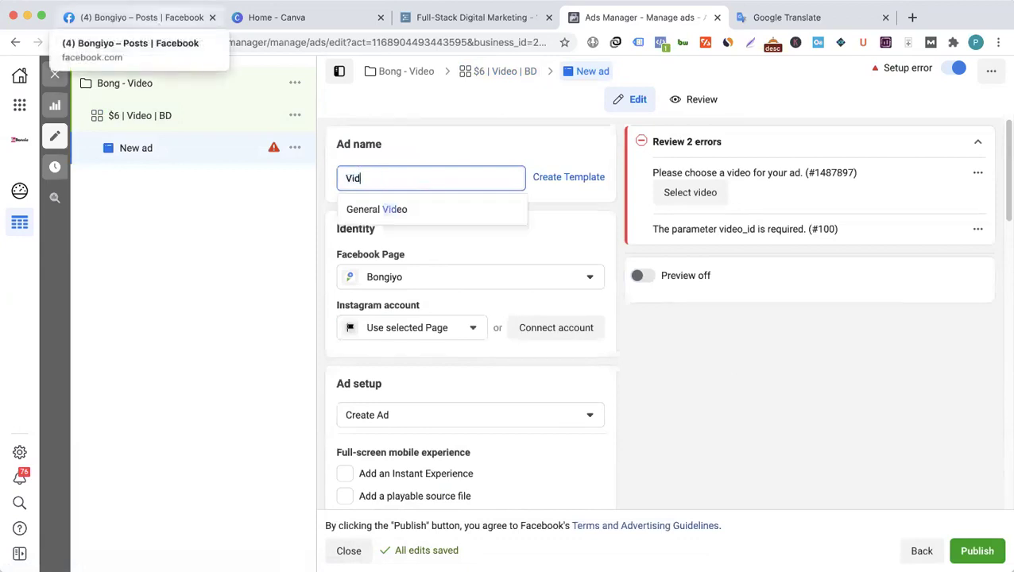
{"action": "type", "text": "eo - "}
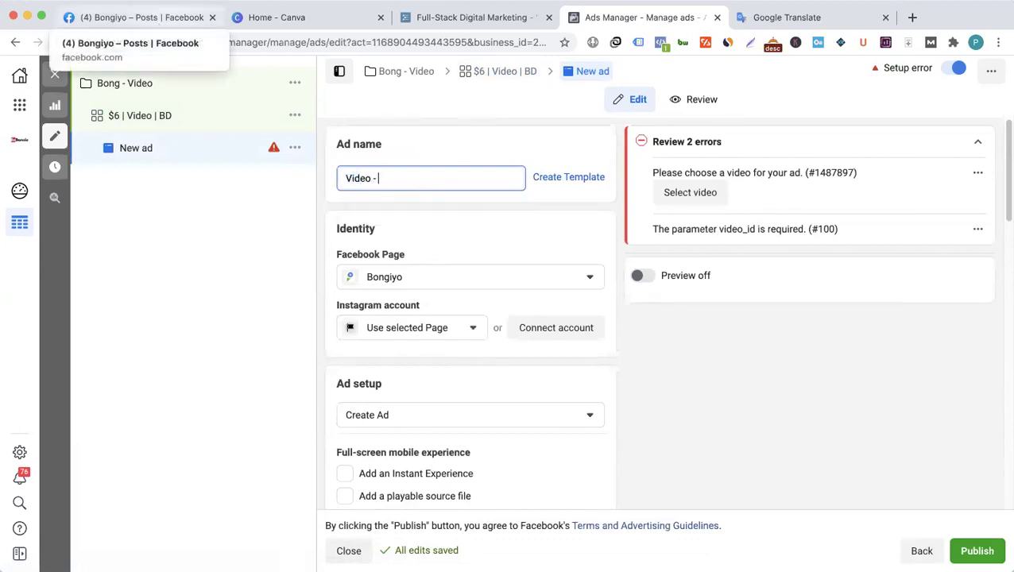
{"action": "type", "text": "Thru -"}
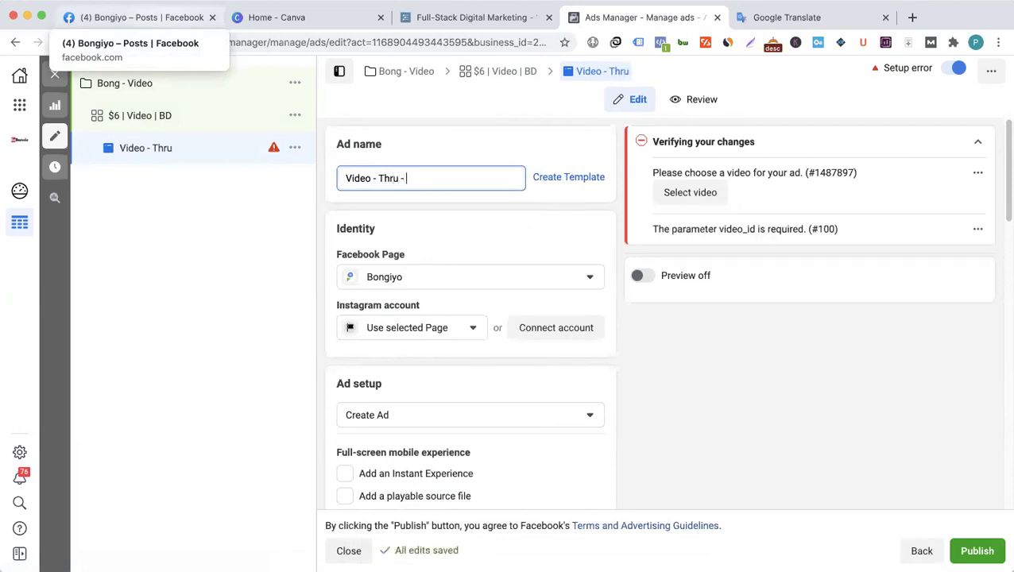
- Copy the Bengali question in the Bongiyo Facebook post's caption and return to the ad in Ads Manager
{"action": "left_click", "coordinate": [151, 12]}
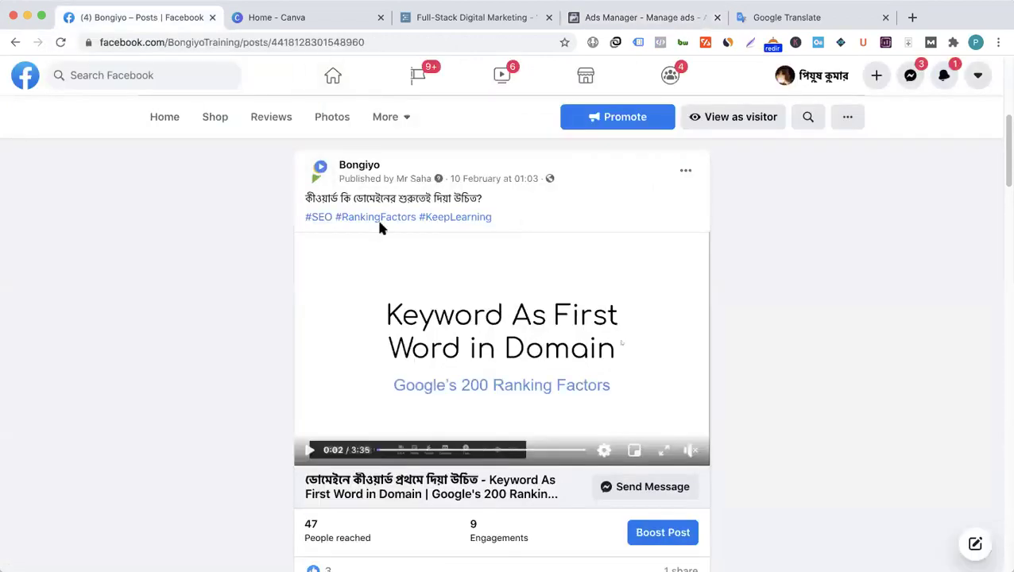
{"action": "left_click_drag", "start_coordinate": [304, 196], "coordinate": [499, 194]}
{"action": "key", "text": "super+c"}
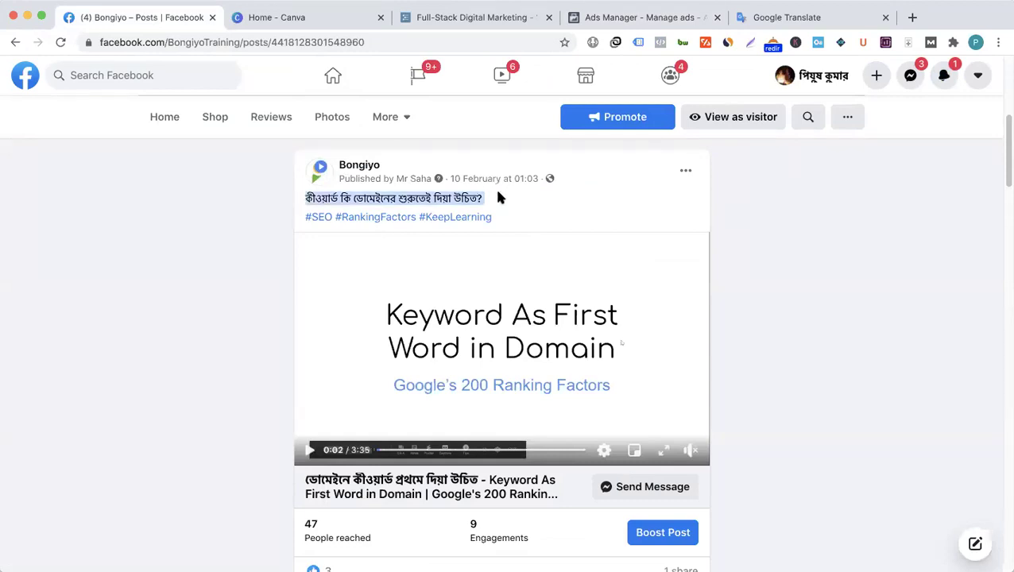
{"action": "left_click", "coordinate": [661, 16]}
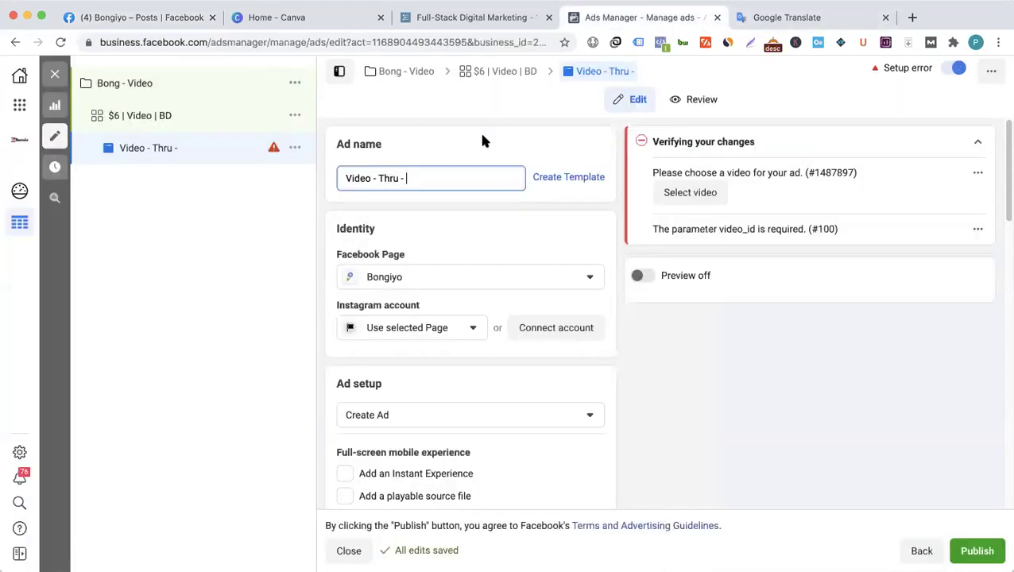
- Rename the ad "Video View - কীওয়ার্ড কি ডোমেইনের শুরুতেই দিয়া উচিত?", using the copied caption after "Video View -"
{"action": "left_click_drag", "start_coordinate": [374, 178], "coordinate": [437, 174]}
{"action": "key", "text": "BackSpace"}
{"action": "key", "text": "BackSpace"}
{"action": "key", "text": "BackSpace"}
{"action": "type", "text": "View"}
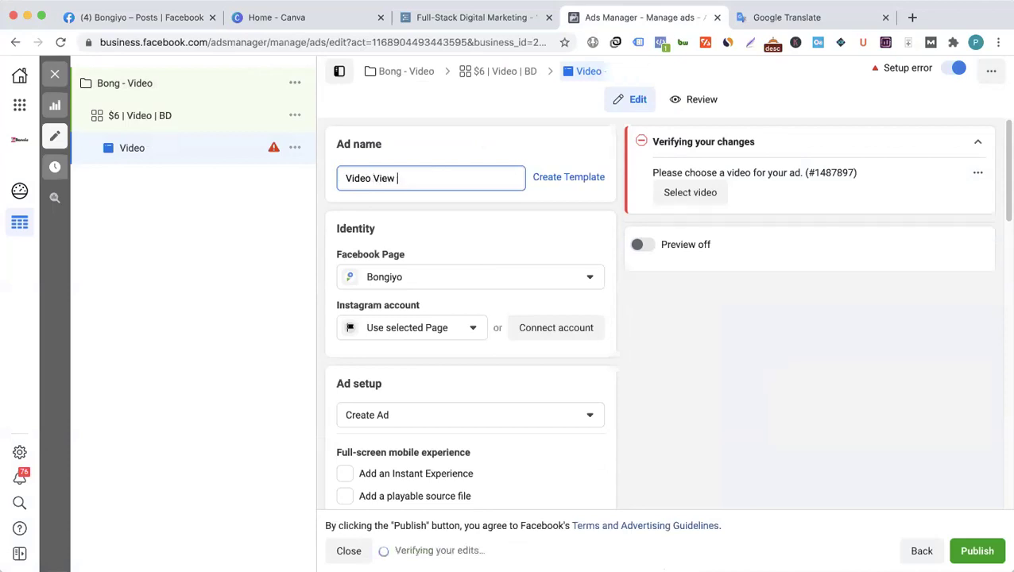
{"action": "type", "text": " -"}
{"action": "key", "text": "super+v"}
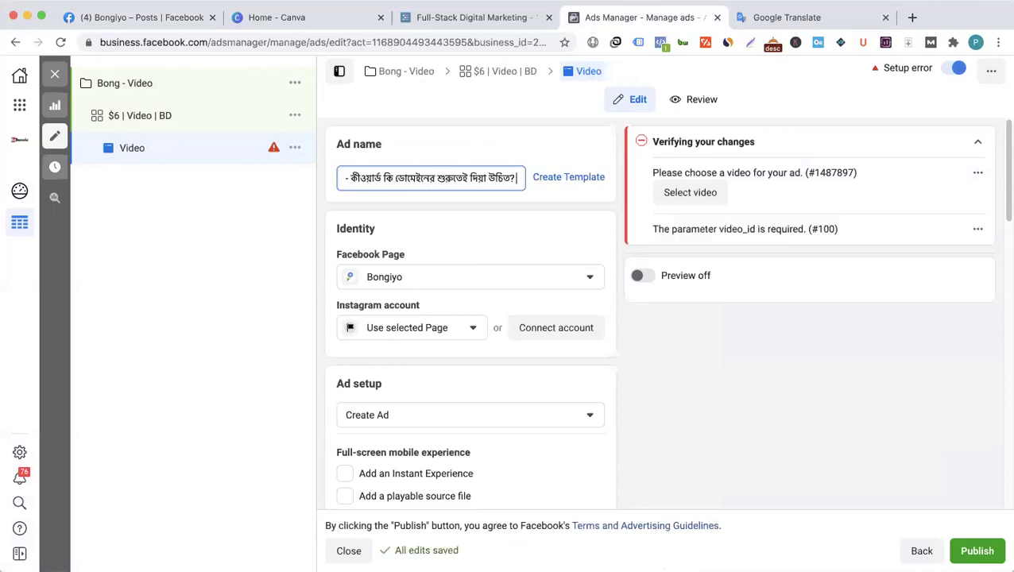
{"action": "left_click", "coordinate": [480, 217]}
- Set the ad to use an existing post, selecting the "Keyword As First Word in Domain" Facebook video post from 10 Feb 2021
{"action": "scroll", "coordinate": [489, 378], "scroll_direction": "down", "scroll_amount": 5}
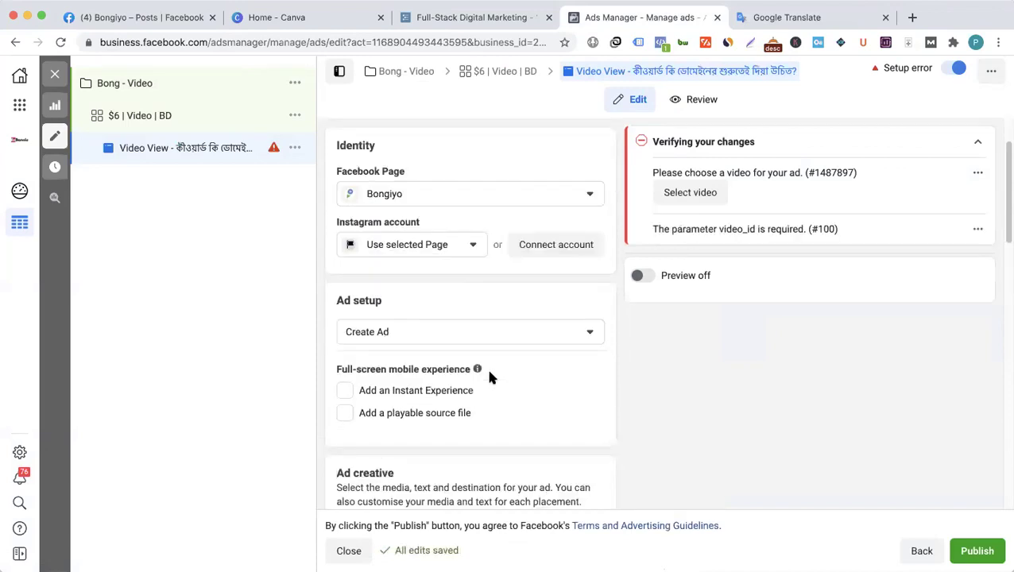
{"action": "left_click", "coordinate": [427, 231]}
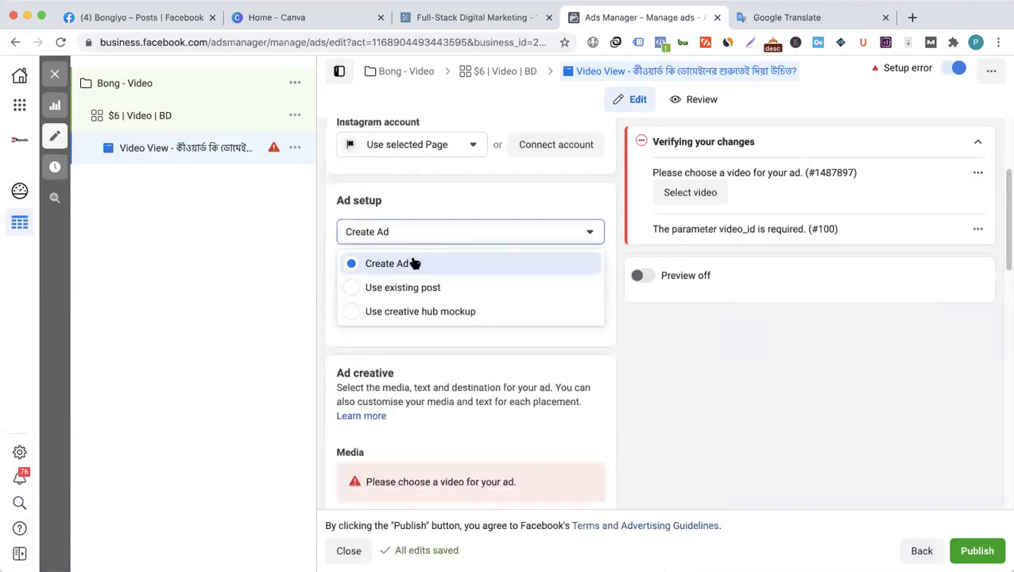
{"action": "left_click", "coordinate": [403, 288]}
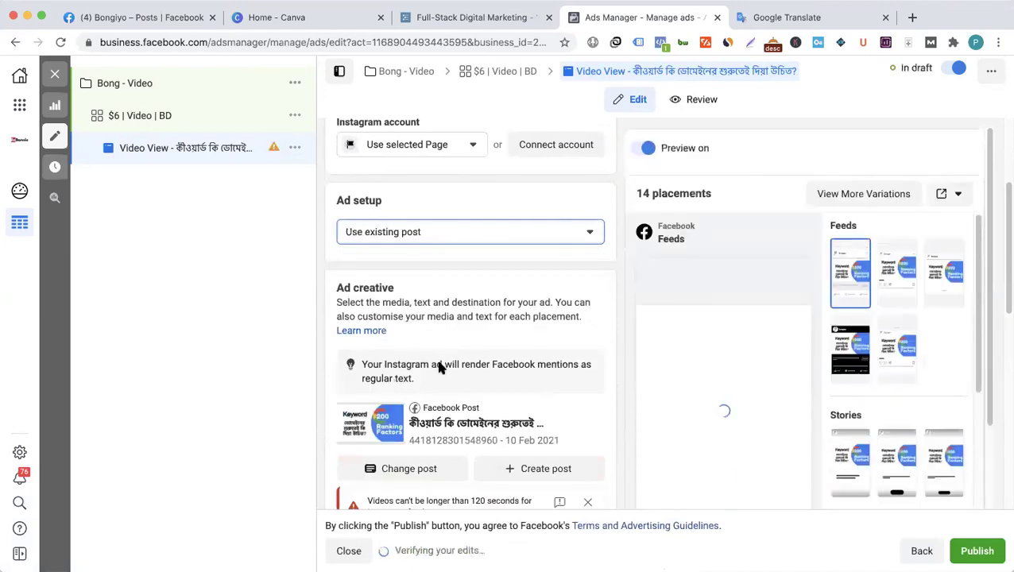
{"action": "scroll", "coordinate": [439, 367], "scroll_direction": "down", "scroll_amount": 5}
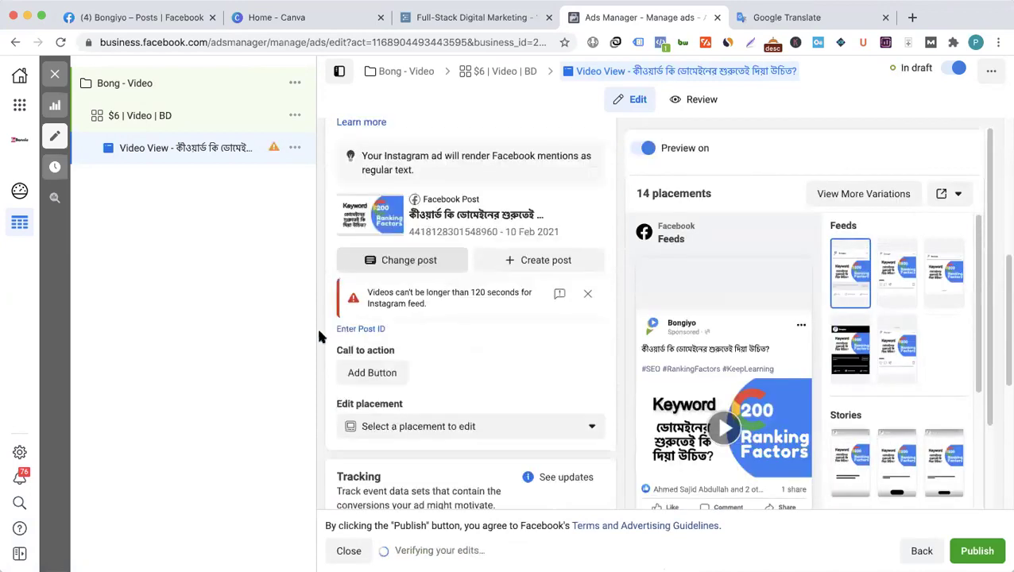
{"action": "left_click", "coordinate": [342, 273]}
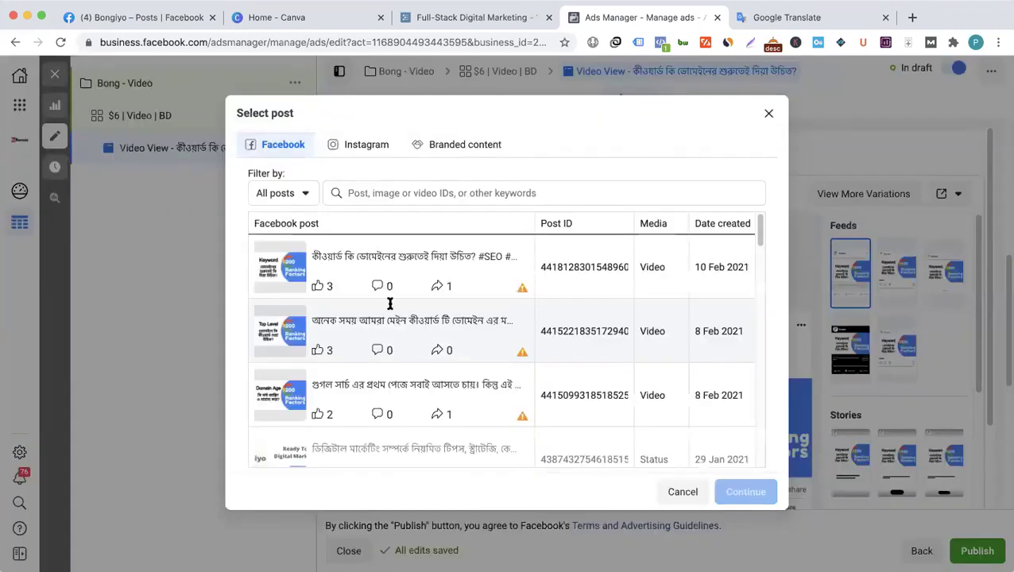
{"action": "left_click", "coordinate": [435, 295]}
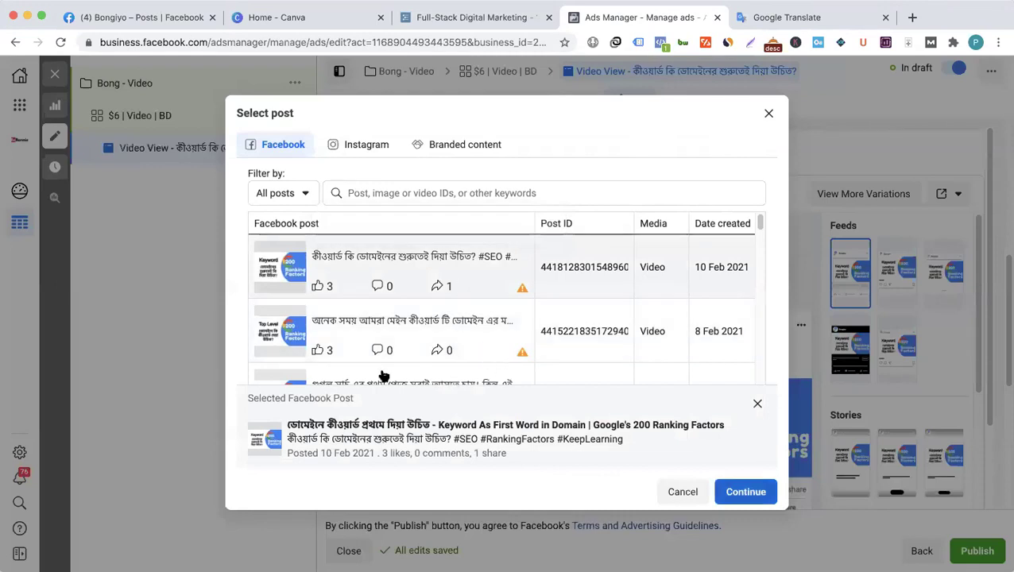
{"action": "key", "text": "Return"}
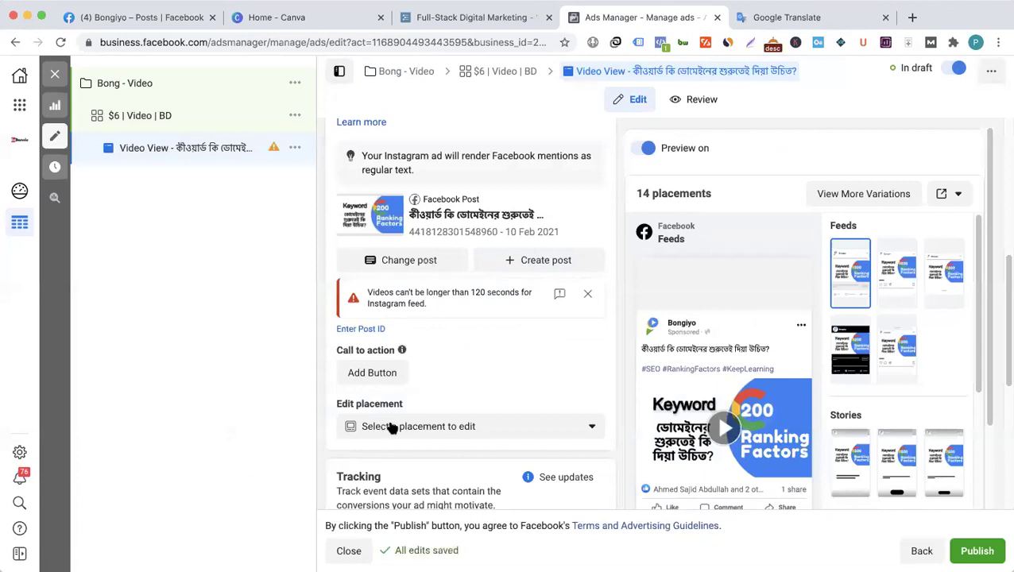
- Examine the call-to-action choices for the post, including Watch More, and leave without adding a button
{"action": "left_click", "coordinate": [397, 372]}
{"action": "left_click", "coordinate": [423, 251]}
{"action": "left_click", "coordinate": [362, 423]}
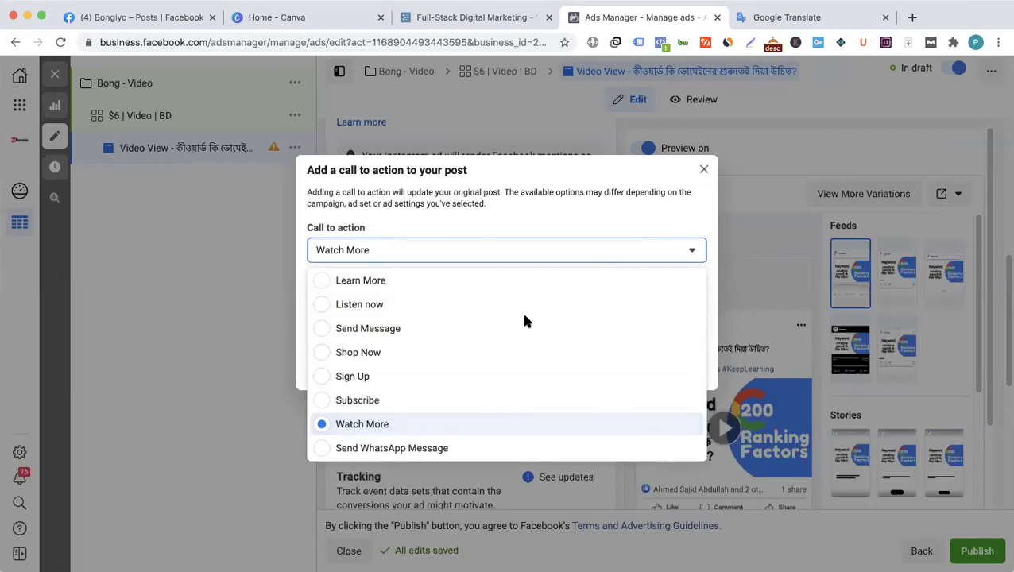
{"action": "left_click", "coordinate": [710, 391]}
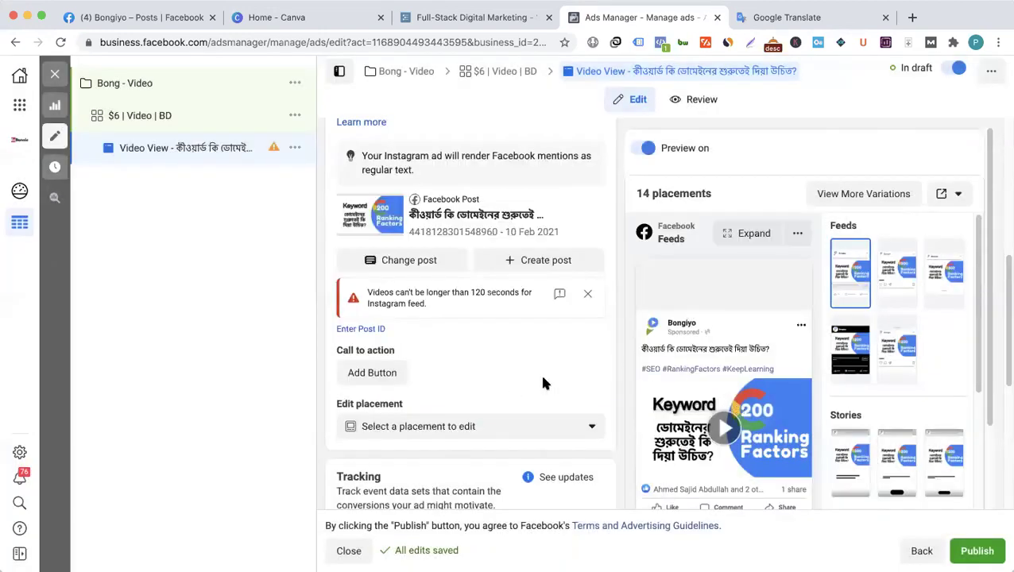
- Check the ad's tracking and creative settings, and publish the campaign, ad set and ad
{"action": "scroll", "coordinate": [501, 367], "scroll_direction": "down", "scroll_amount": 2}
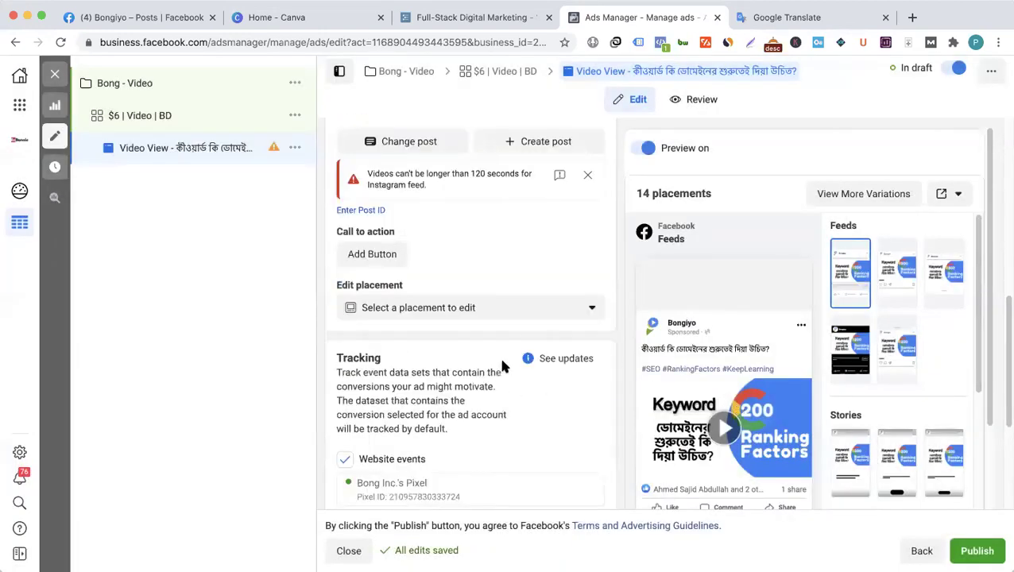
{"action": "scroll", "coordinate": [502, 367], "scroll_direction": "down", "scroll_amount": 3}
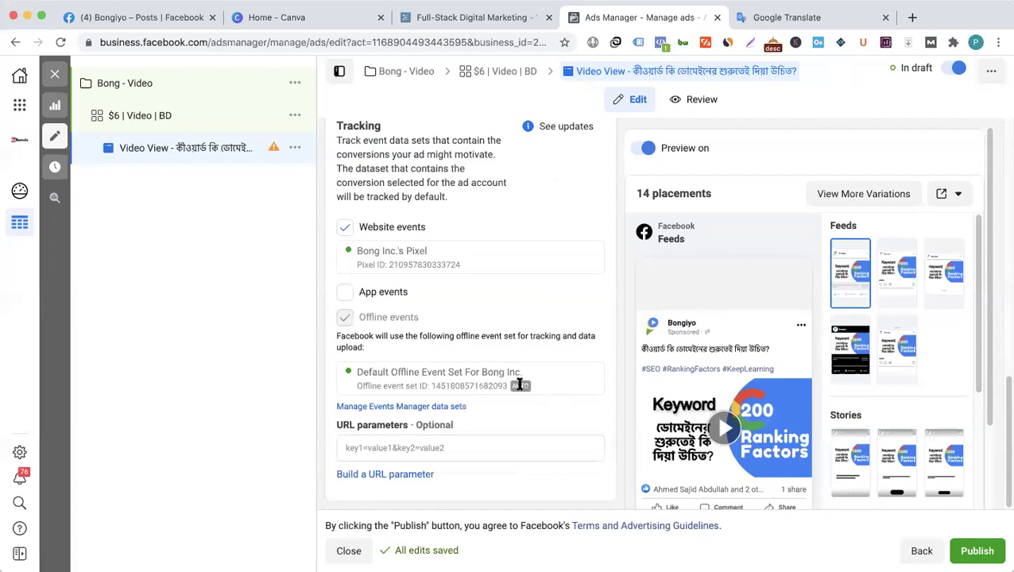
{"action": "scroll", "coordinate": [544, 389], "scroll_direction": "up", "scroll_amount": 1}
{"action": "scroll", "coordinate": [547, 374], "scroll_direction": "up", "scroll_amount": 2}
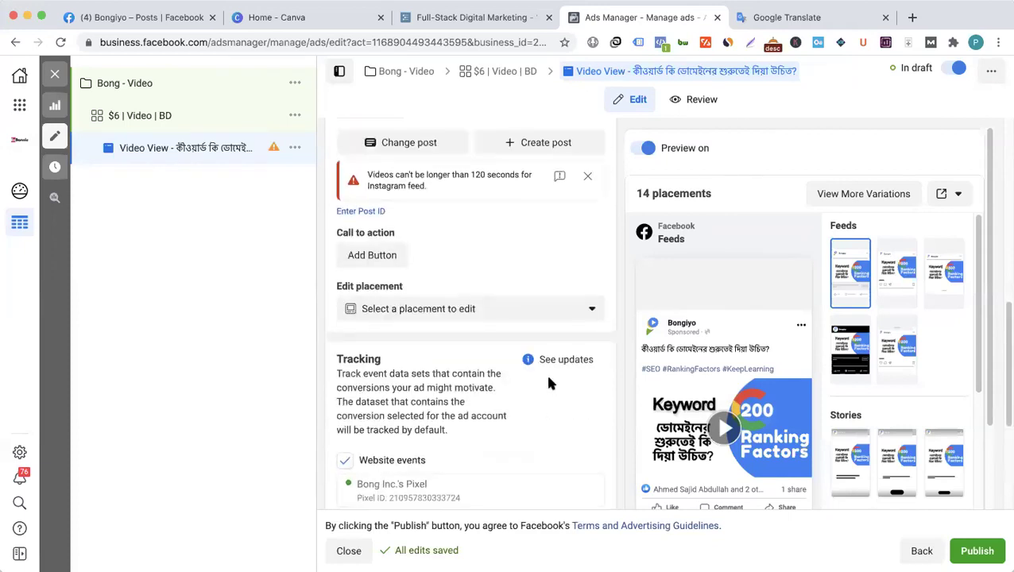
{"action": "scroll", "coordinate": [543, 371], "scroll_direction": "up", "scroll_amount": 4}
{"action": "scroll", "coordinate": [606, 340], "scroll_direction": "up", "scroll_amount": 3}
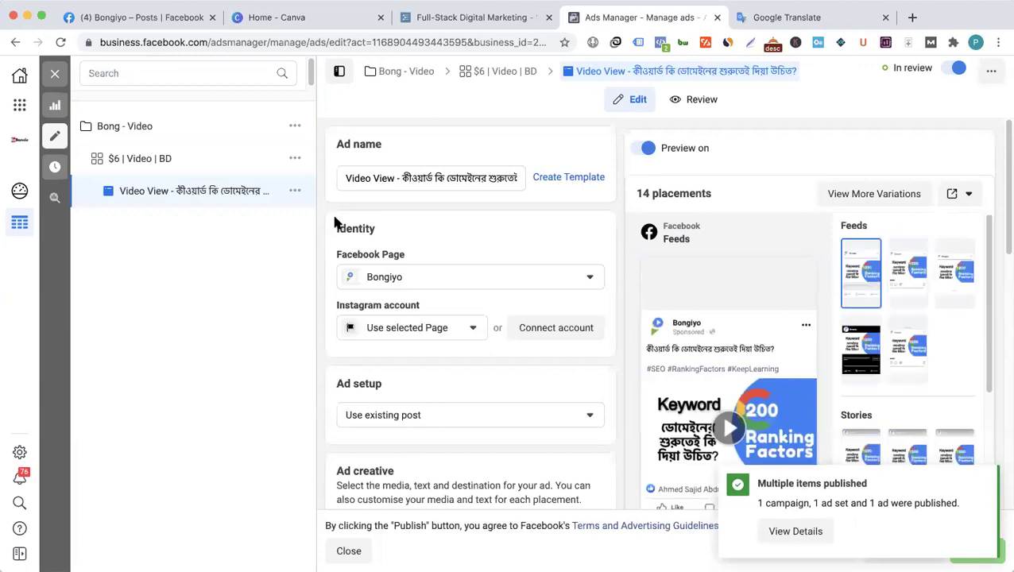
- Close the ad editor, check the ad sets' delivery, budget, results and schedule columns, and return to the campaign list
{"action": "left_click", "coordinate": [55, 75]}
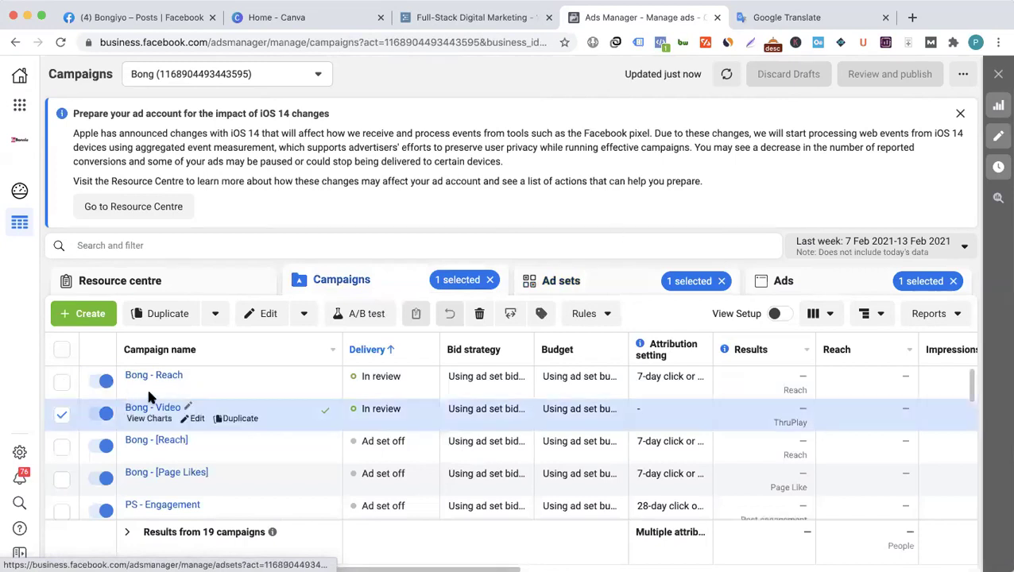
{"action": "left_click", "coordinate": [561, 281]}
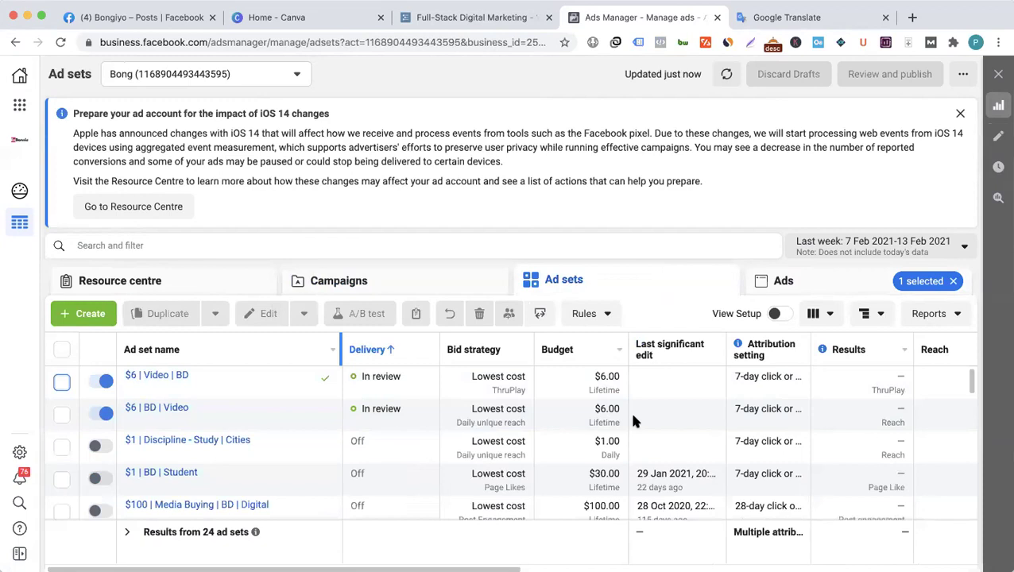
{"action": "mouse_move", "coordinate": [634, 419]}
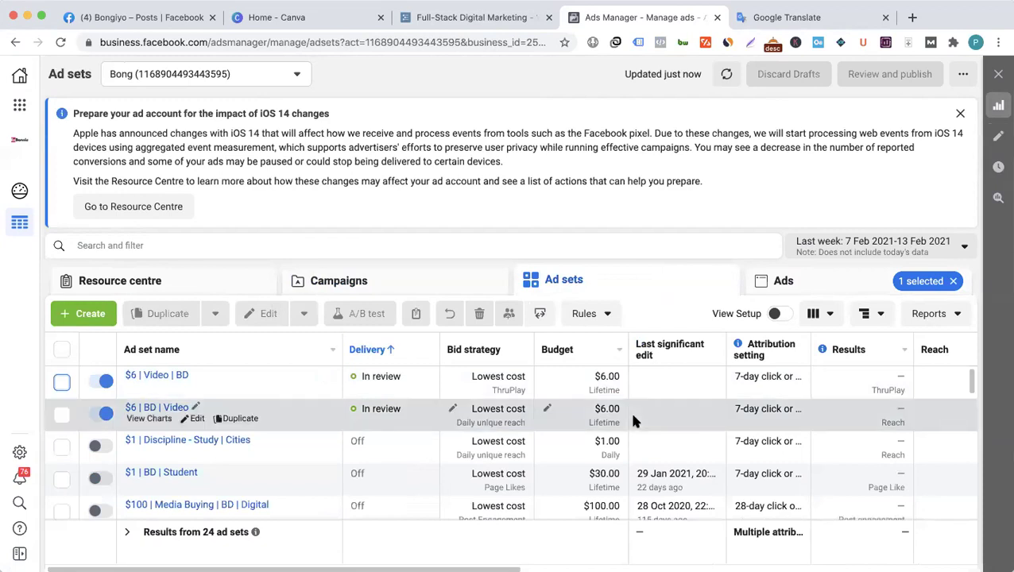
{"action": "scroll", "coordinate": [631, 409], "scroll_direction": "right", "scroll_amount": 8}
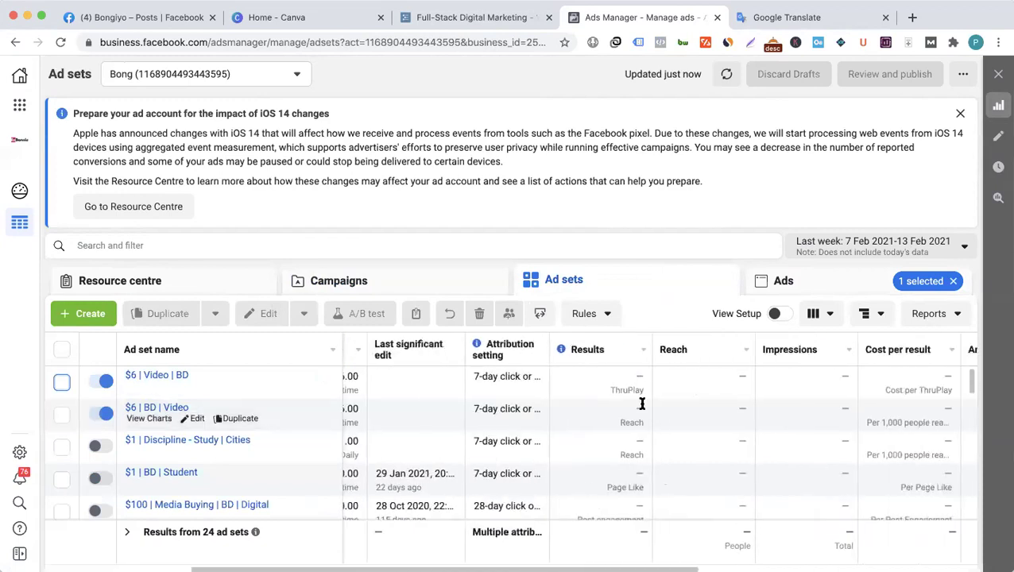
{"action": "scroll", "coordinate": [643, 404], "scroll_direction": "right", "scroll_amount": 10}
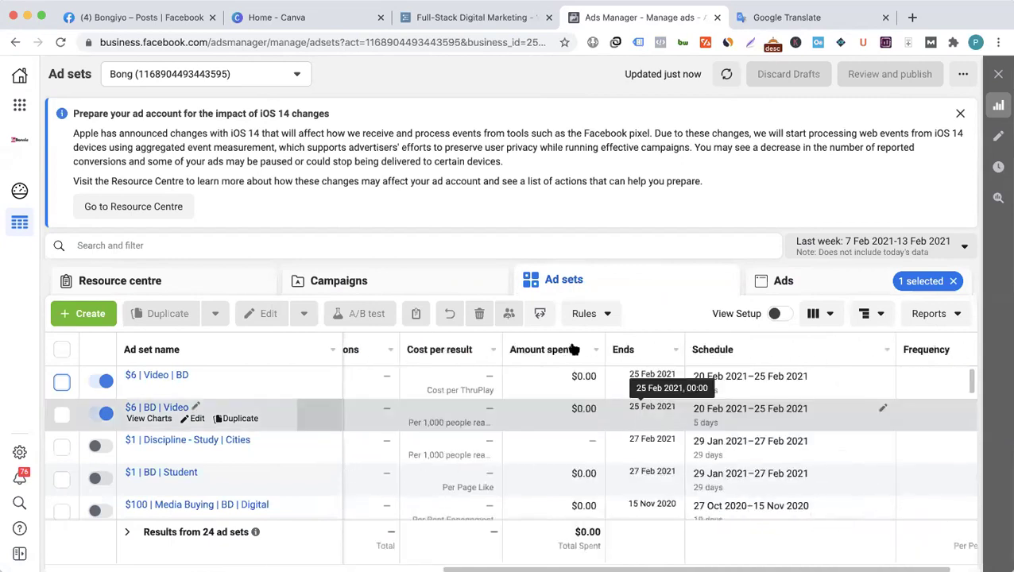
{"action": "scroll", "coordinate": [476, 290], "scroll_direction": "left", "scroll_amount": 15}
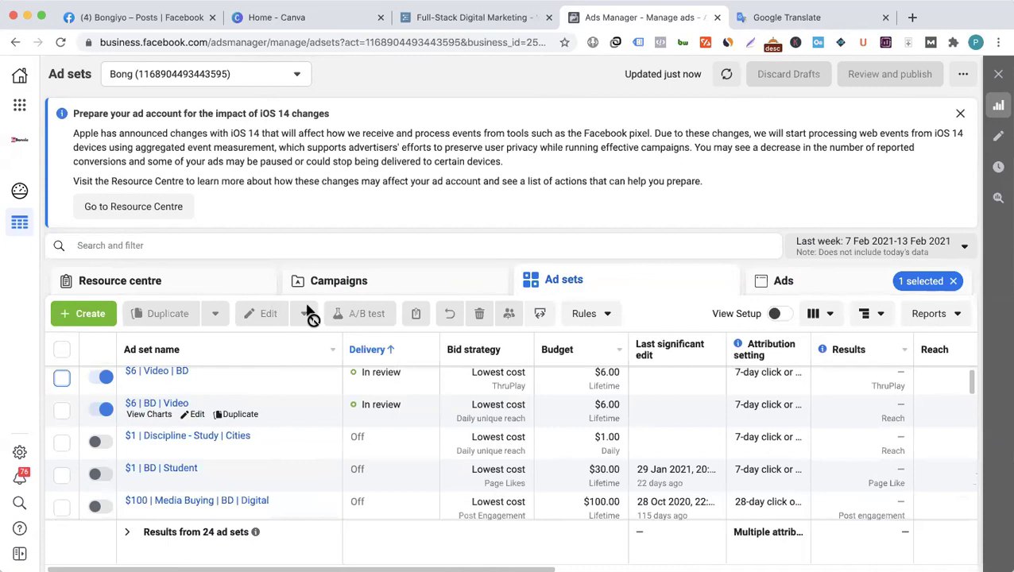
{"action": "left_click", "coordinate": [402, 283]}
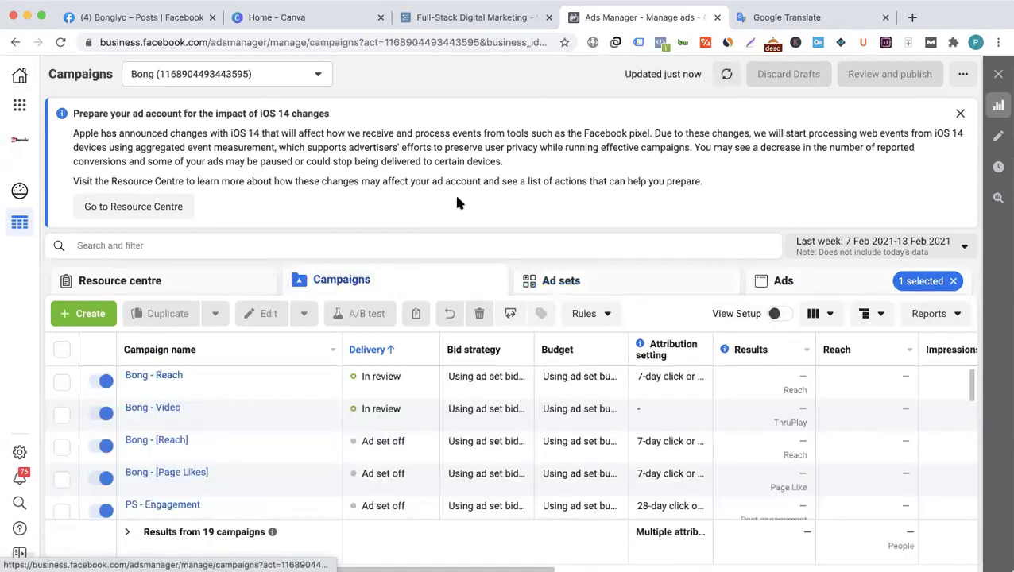
- Glance at the Full-Stack Digital Marketing outline in WorkFlowy, and view the objectives available for a new campaign in Ads Manager
{"action": "left_click", "coordinate": [476, 18]}
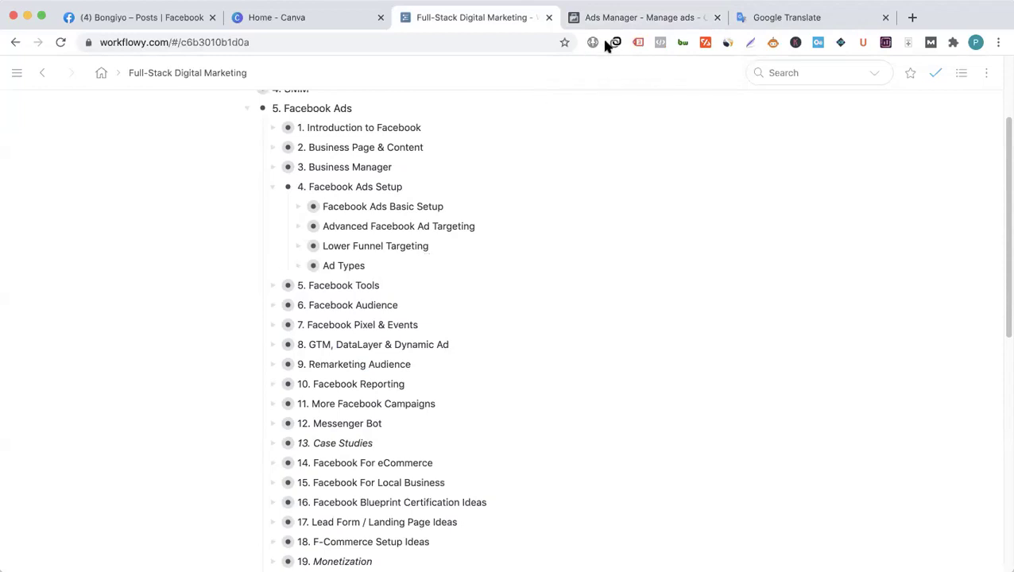
{"action": "left_click", "coordinate": [640, 16]}
{"action": "left_click", "coordinate": [84, 313]}
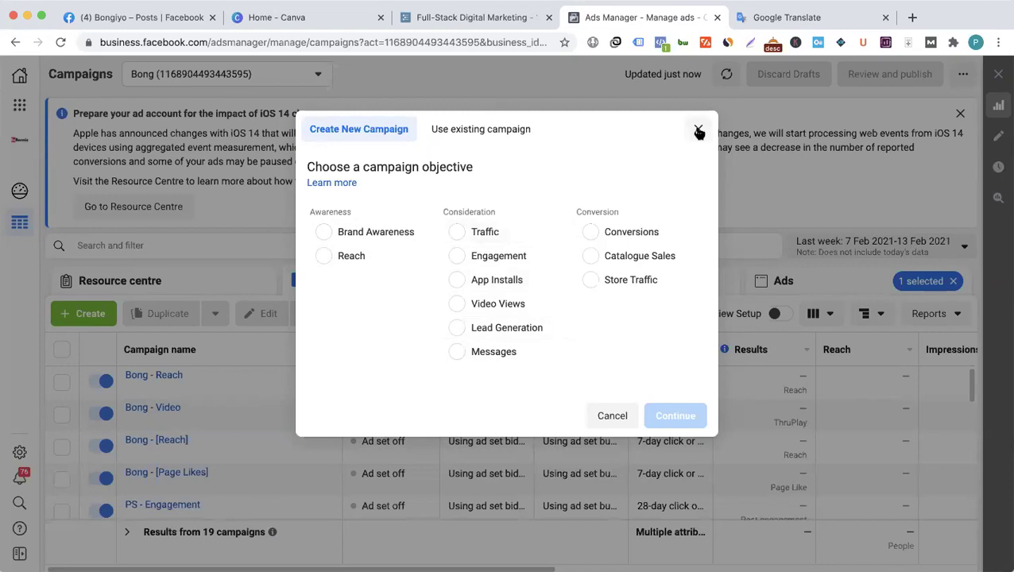
- Switch to WorkFlowy, collapse the "4. Facebook Ads Setup" section of the course outline, and return to the Ads Manager campaign list
{"action": "left_click", "coordinate": [464, 19]}
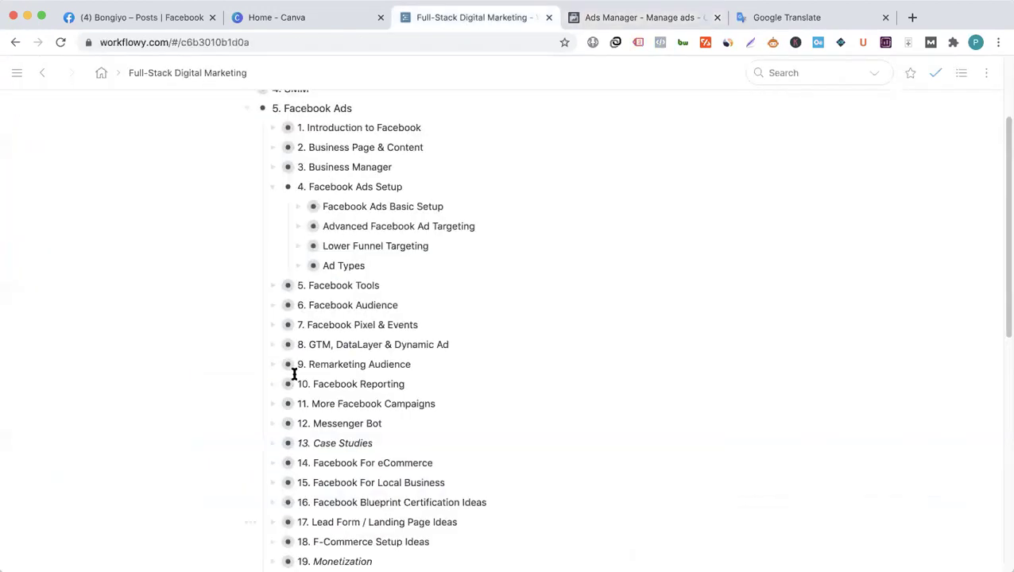
{"action": "scroll", "coordinate": [345, 295], "scroll_direction": "down", "scroll_amount": 1}
{"action": "scroll", "coordinate": [345, 295], "scroll_direction": "up", "scroll_amount": 3}
{"action": "left_click", "coordinate": [273, 258]}
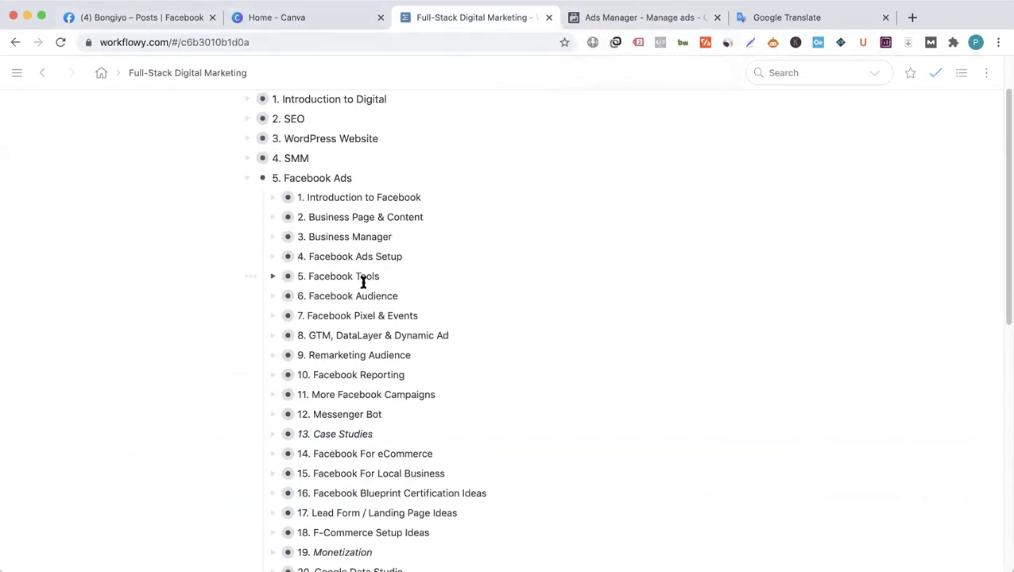
{"action": "left_click", "coordinate": [297, 257]}
{"action": "left_click", "coordinate": [271, 257]}
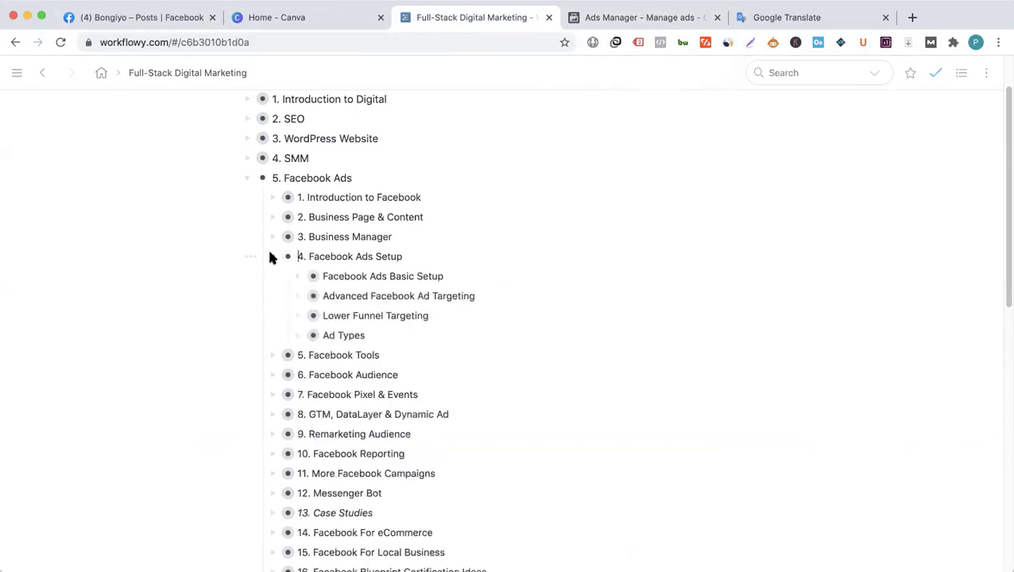
{"action": "left_click", "coordinate": [271, 257]}
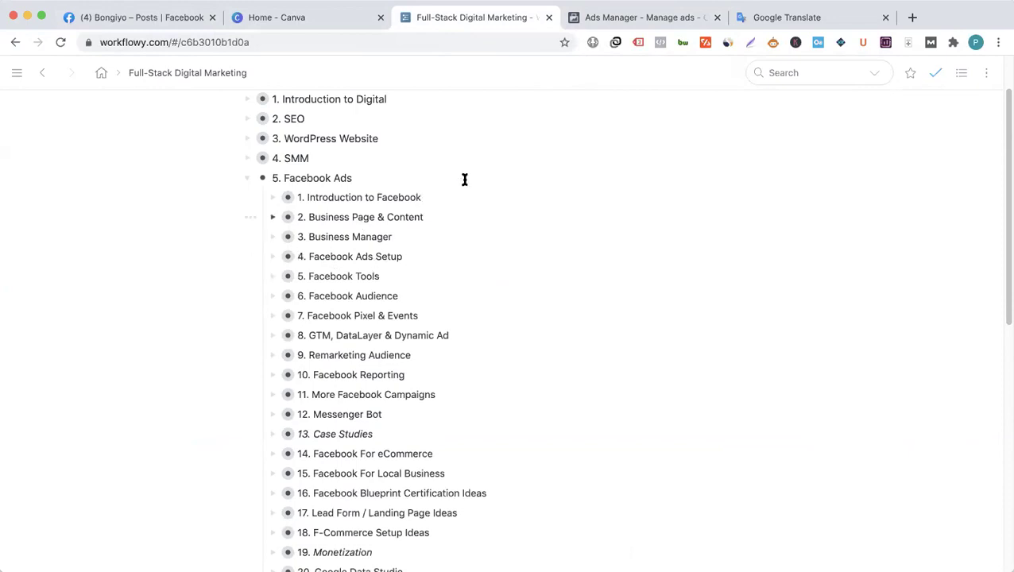
{"action": "left_click", "coordinate": [614, 18]}
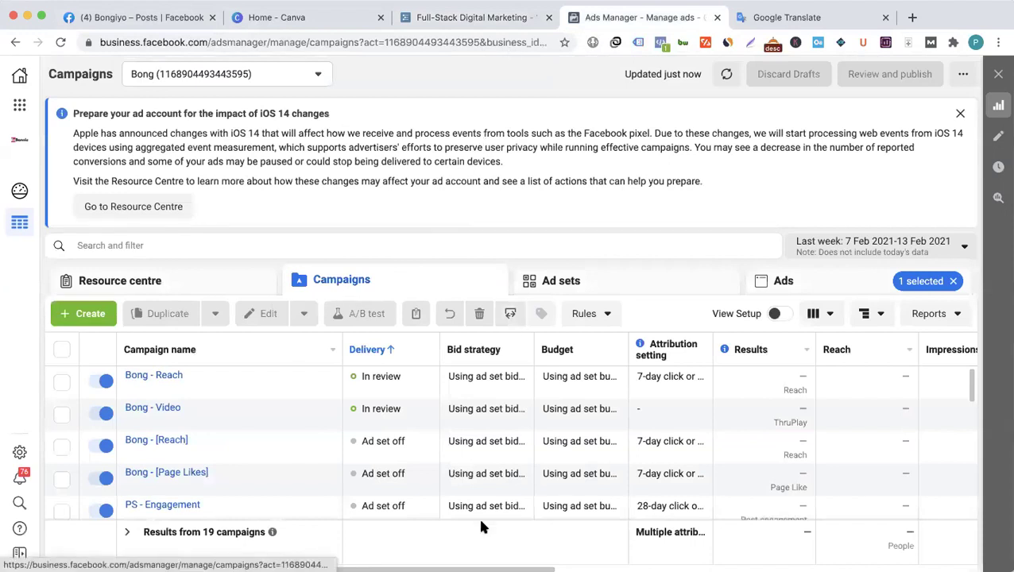
{"action": "mouse_move", "coordinate": [426, 441]}
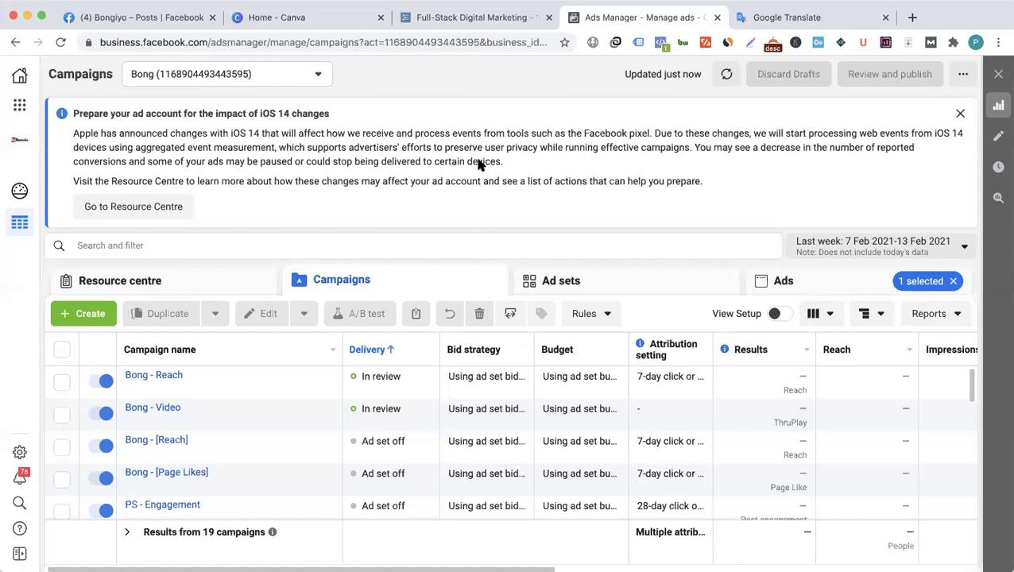
- Switch to Google Translate and enter the dimensions "1200 * 628 px" and "1200 * 1200 px" on separate lines of the source text
{"action": "left_click", "coordinate": [767, 20]}
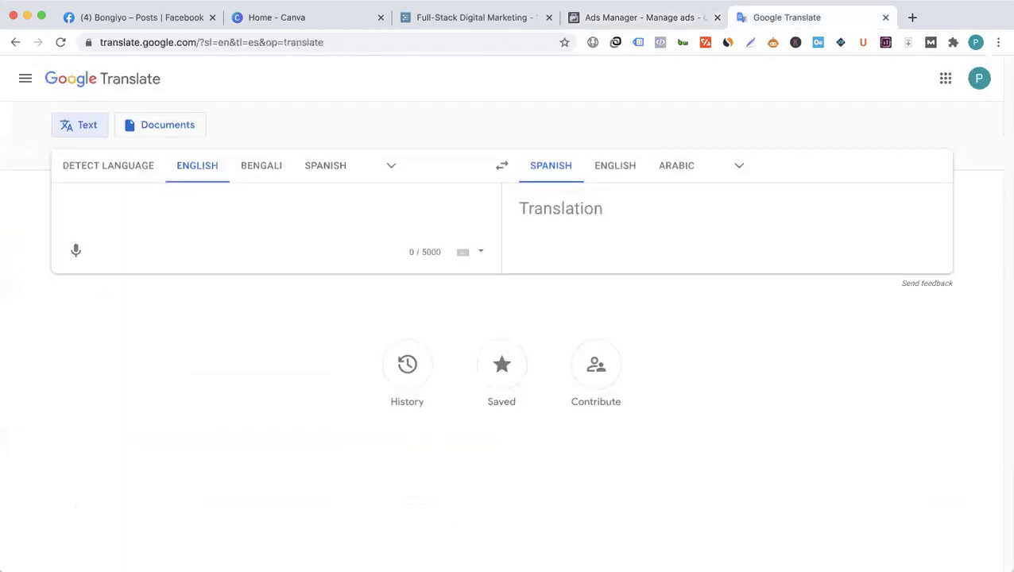
{"action": "type", "text": "1200"}
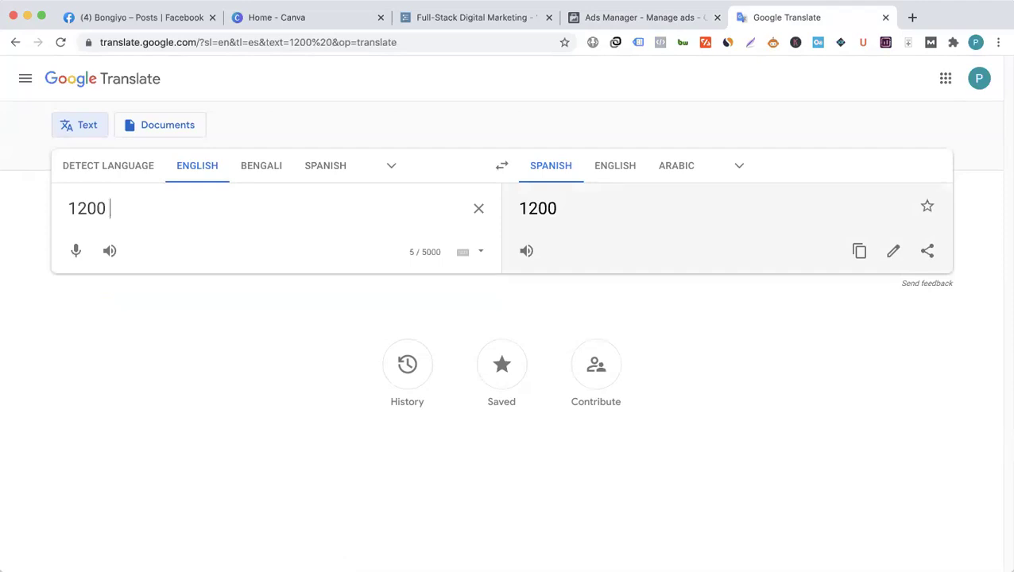
{"action": "type", "text": " * "}
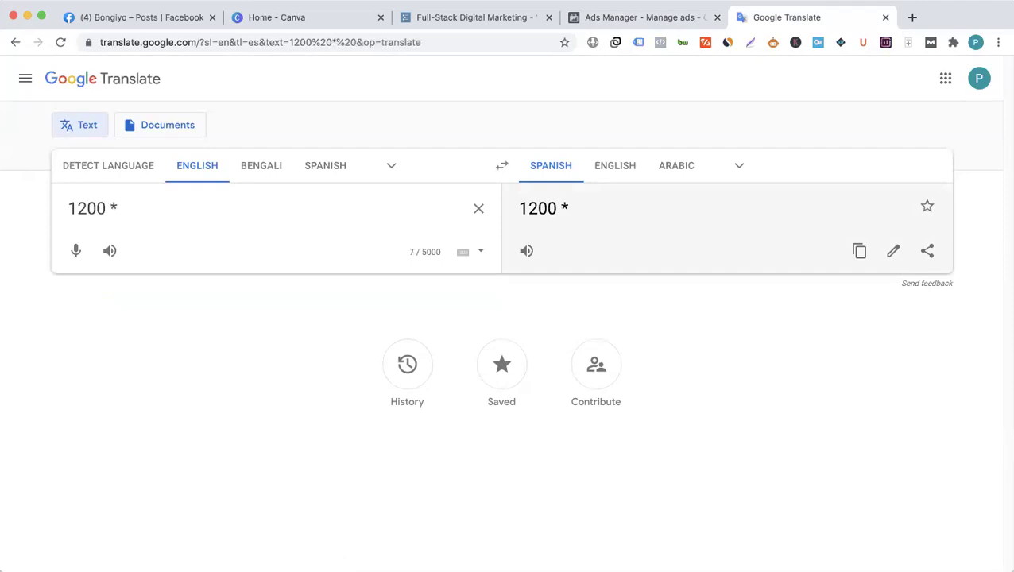
{"action": "type", "text": "628 px"}
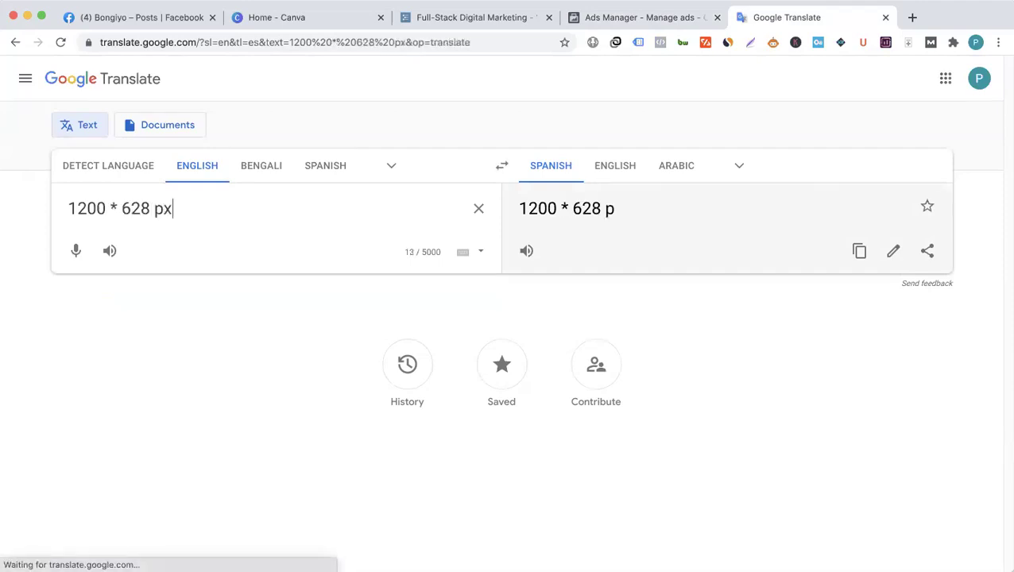
{"action": "key", "text": "Return"}
{"action": "type", "text": "120"}
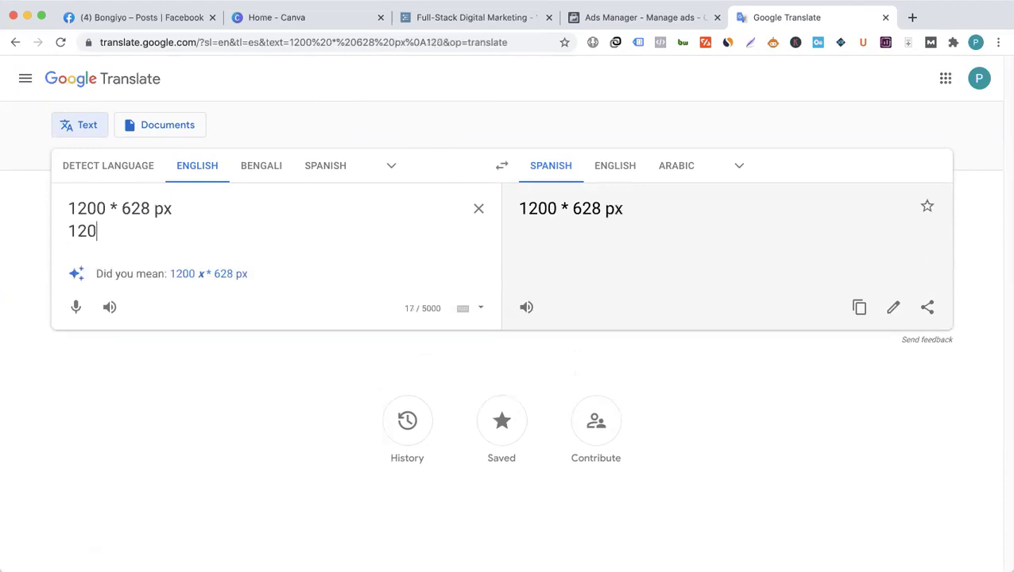
{"action": "type", "text": "0 * "}
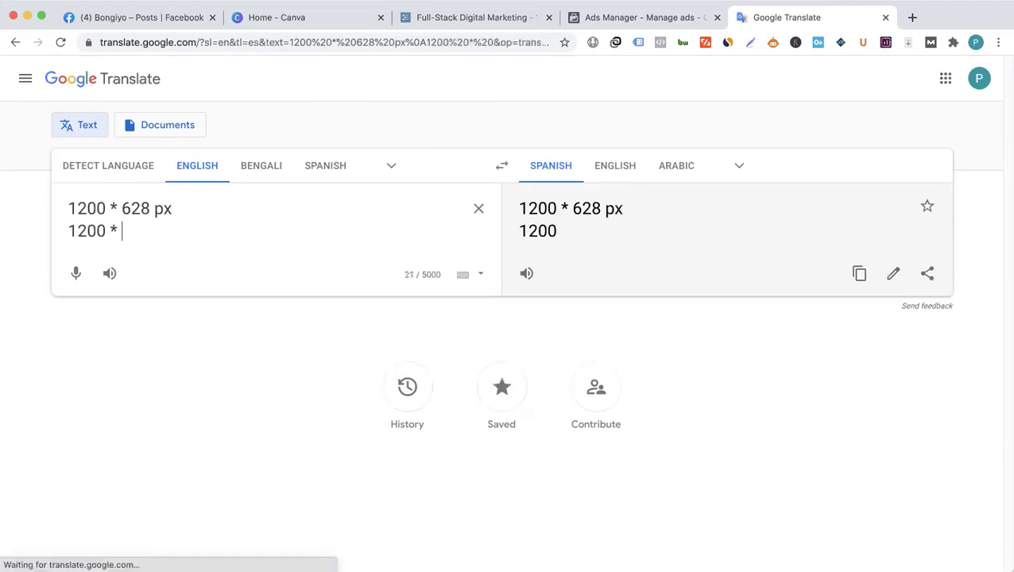
{"action": "type", "text": "1200 px"}
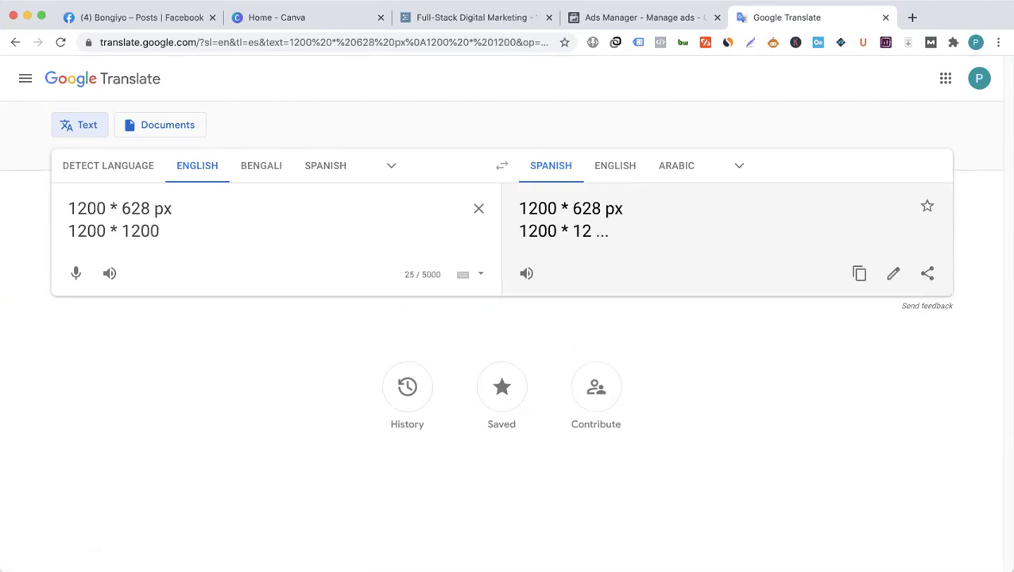
- Try a blank line between the two dimensions while highlighting each size, and remove the blank line
{"action": "double_click", "coordinate": [189, 230]}
{"action": "left_click_drag", "start_coordinate": [100, 236], "coordinate": [65, 238]}
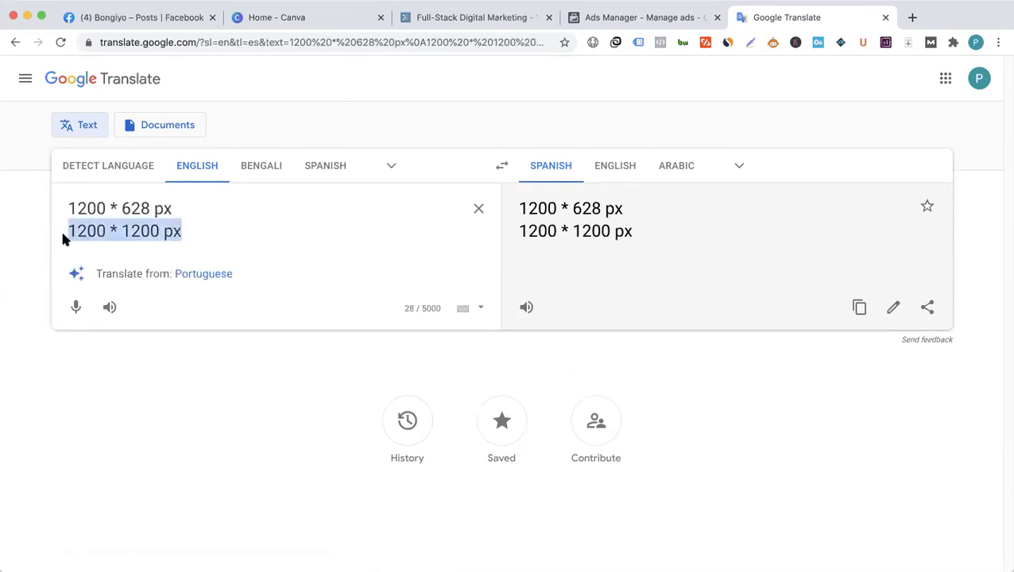
{"action": "left_click", "coordinate": [179, 209]}
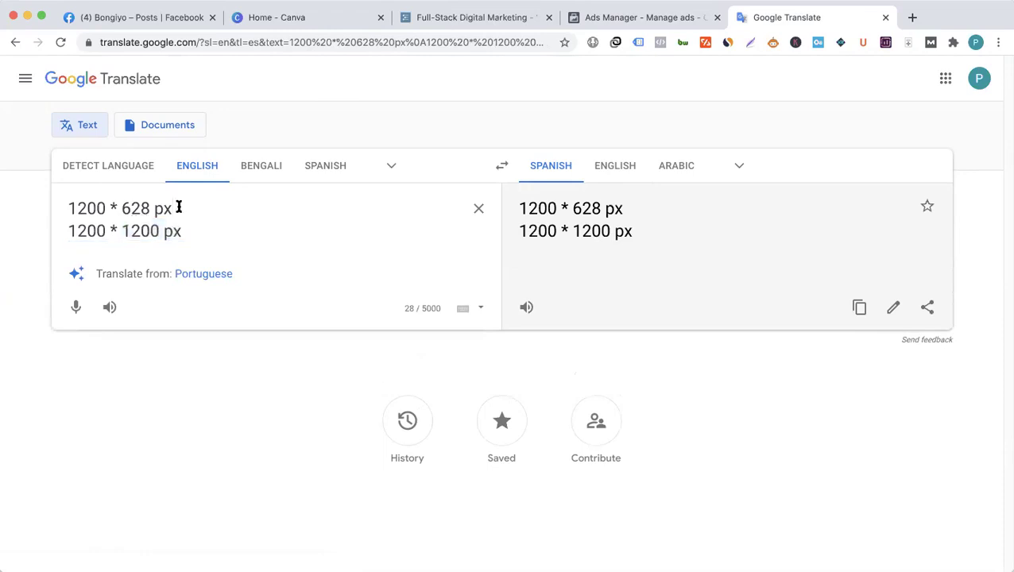
{"action": "key", "text": "Return"}
{"action": "left_click_drag", "start_coordinate": [170, 247], "coordinate": [66, 247]}
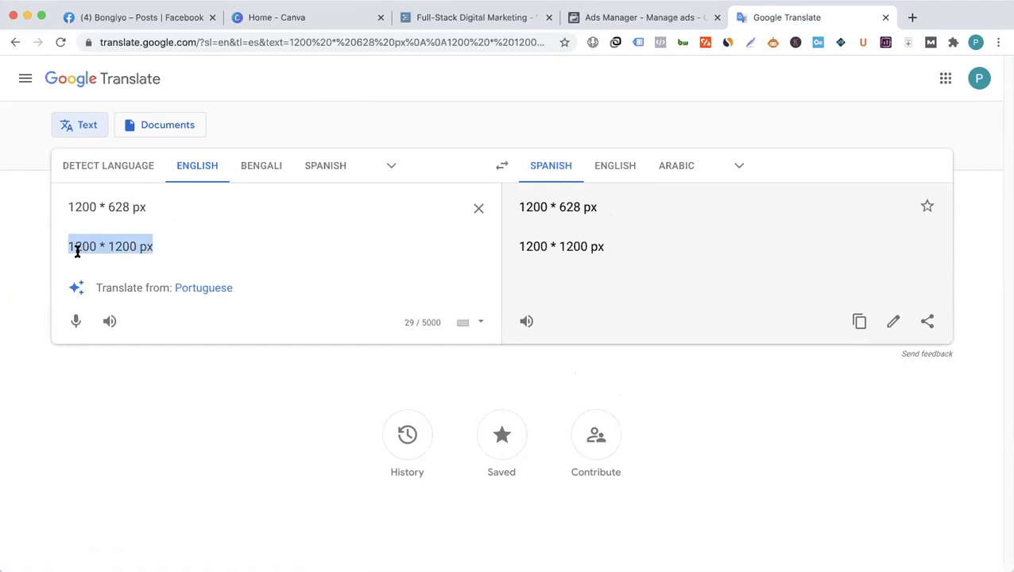
{"action": "left_click", "coordinate": [170, 245]}
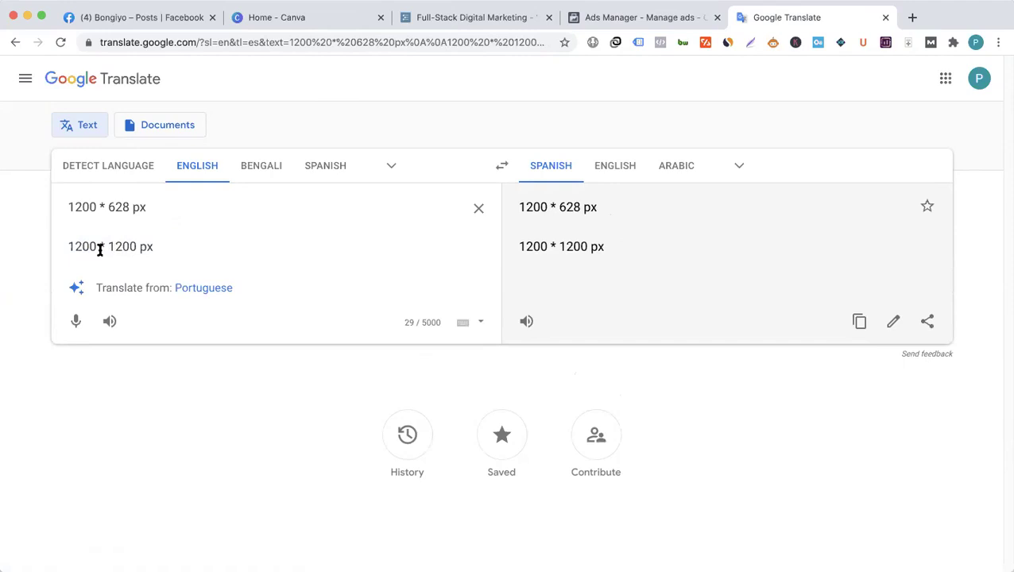
{"action": "left_click", "coordinate": [68, 206]}
{"action": "left_click", "coordinate": [153, 203], "text": "shift"}
{"action": "left_click", "coordinate": [113, 216]}
{"action": "left_click_drag", "start_coordinate": [68, 207], "coordinate": [153, 208]}
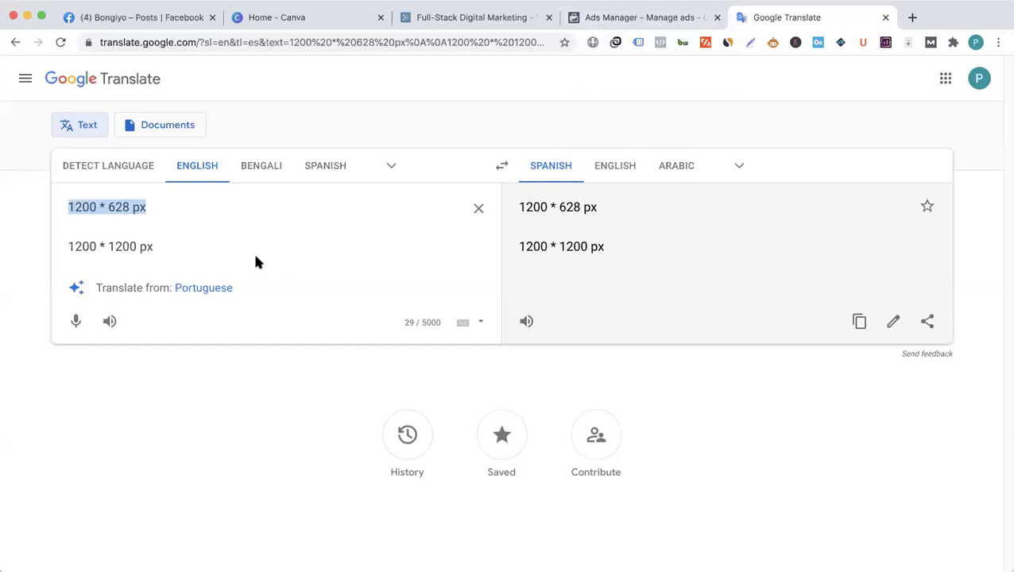
{"action": "left_click", "coordinate": [142, 245]}
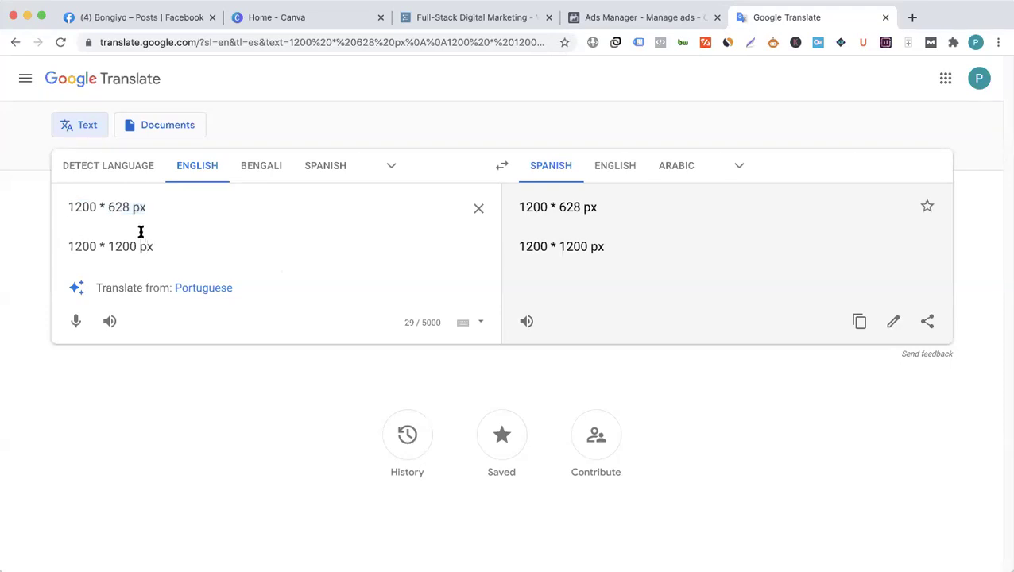
{"action": "key", "text": "BackSpace"}
- Highlight the 1200 * 628 px line and both dimension lines together to point out the two sizes
{"action": "left_click_drag", "start_coordinate": [195, 230], "coordinate": [43, 210]}
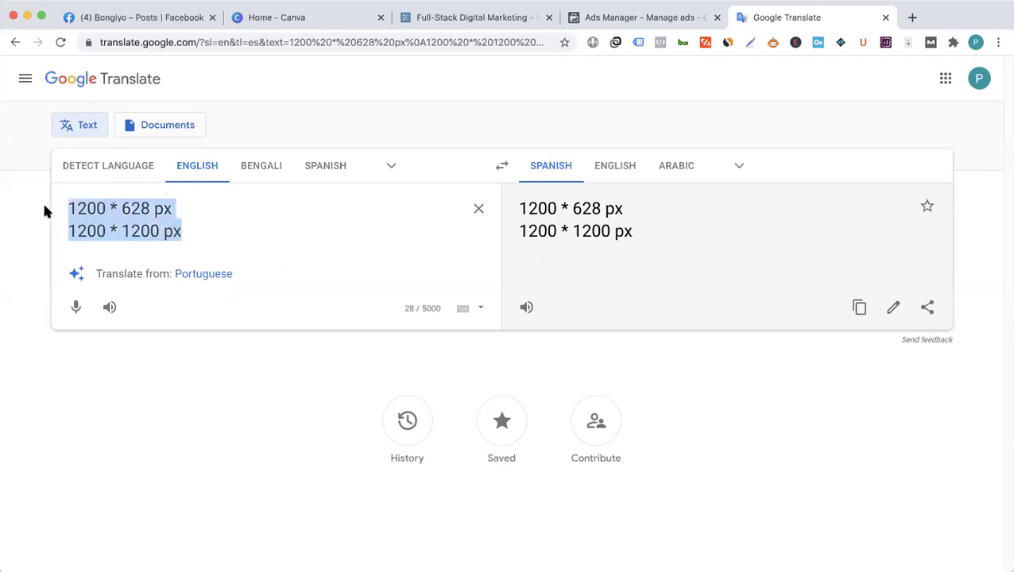
{"action": "left_click", "coordinate": [155, 210]}
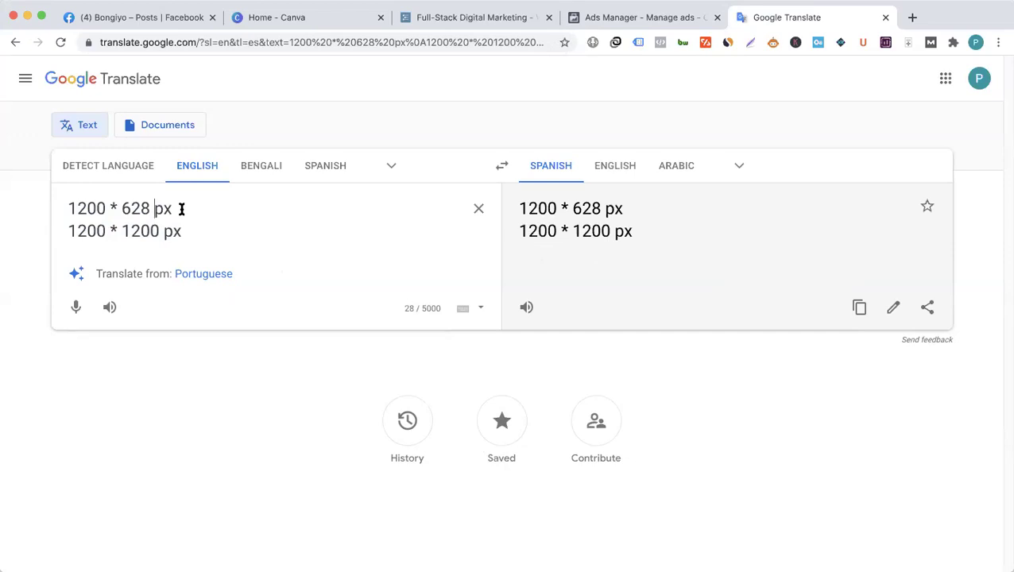
{"action": "left_click_drag", "start_coordinate": [179, 208], "coordinate": [70, 211]}
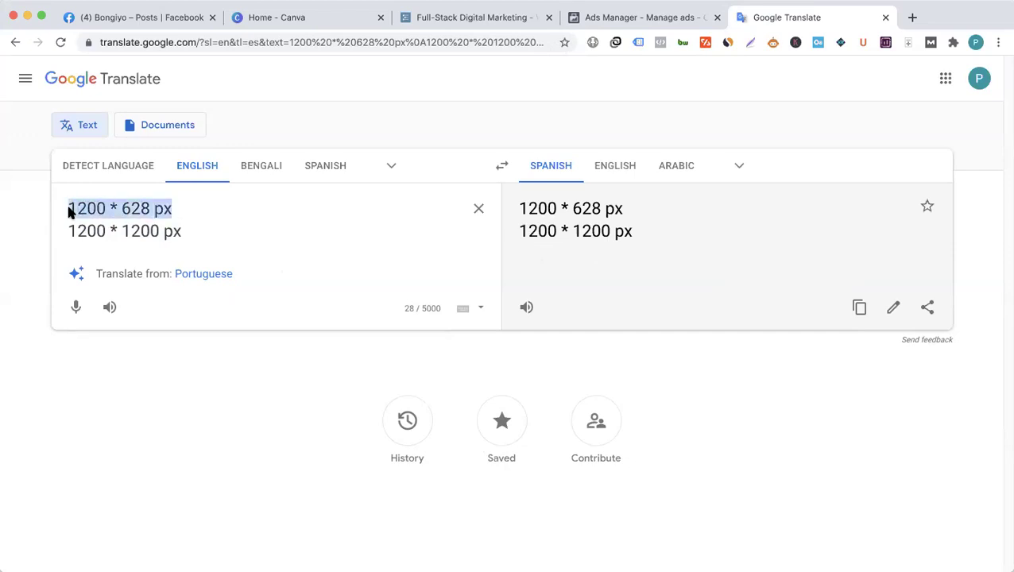
{"action": "left_click", "coordinate": [192, 228]}
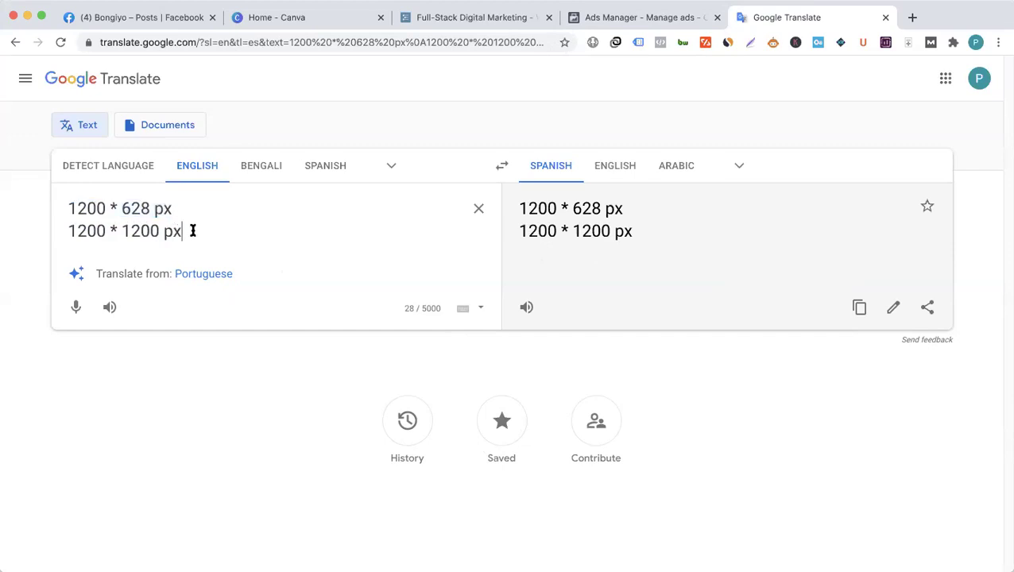
{"action": "left_click_drag", "start_coordinate": [190, 233], "coordinate": [64, 211]}
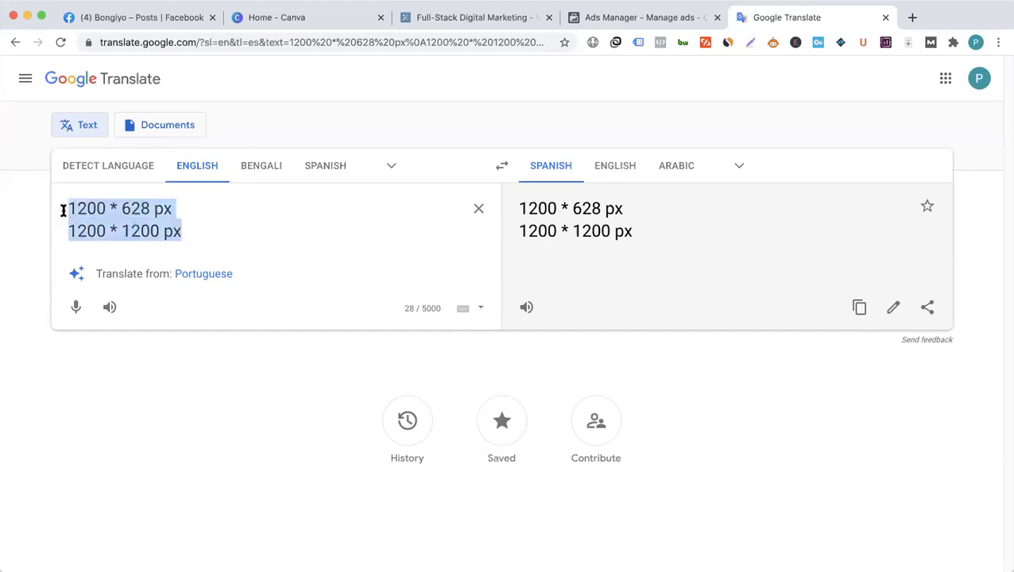
{"action": "left_click", "coordinate": [120, 231]}
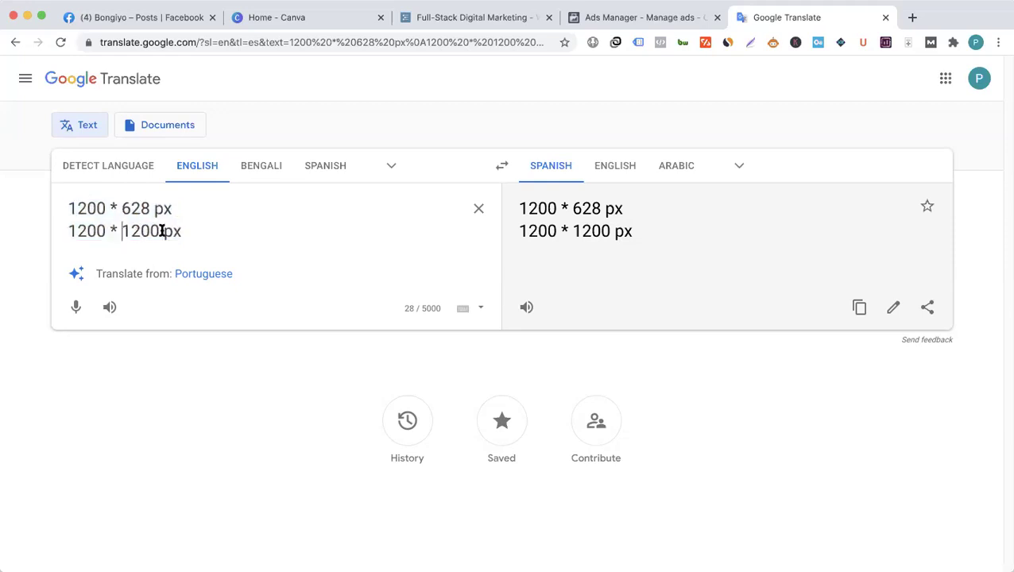
{"action": "left_click_drag", "start_coordinate": [201, 230], "coordinate": [50, 211]}
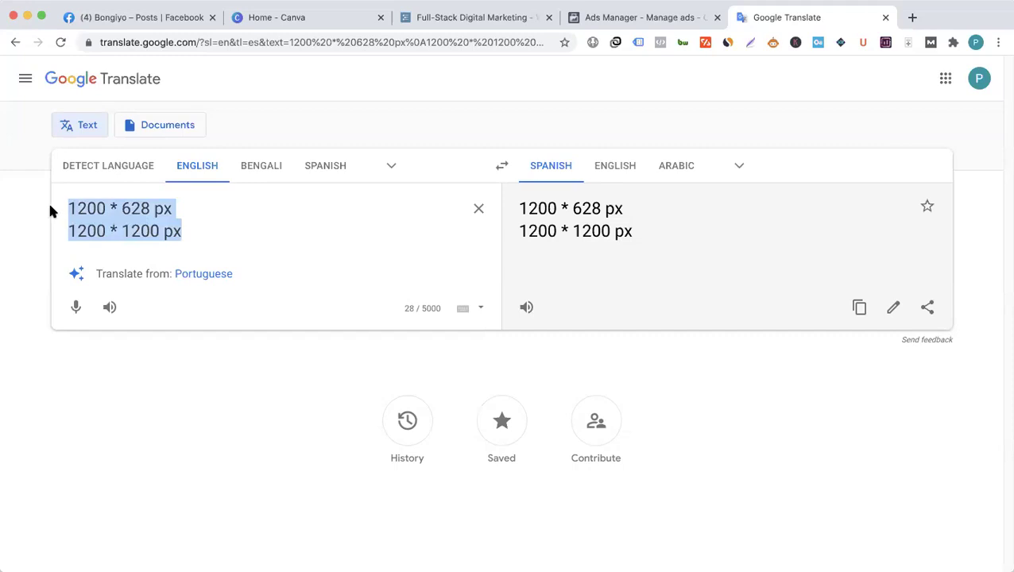
- Highlight both dimension lines in the source text again and clear the selection
{"action": "left_click", "coordinate": [158, 227]}
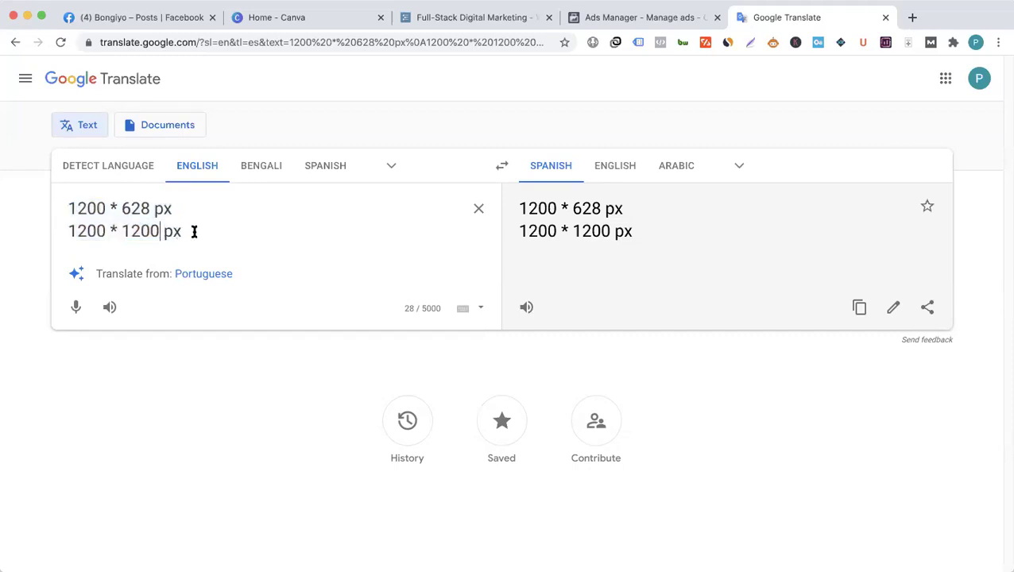
{"action": "left_click_drag", "start_coordinate": [201, 230], "coordinate": [58, 215]}
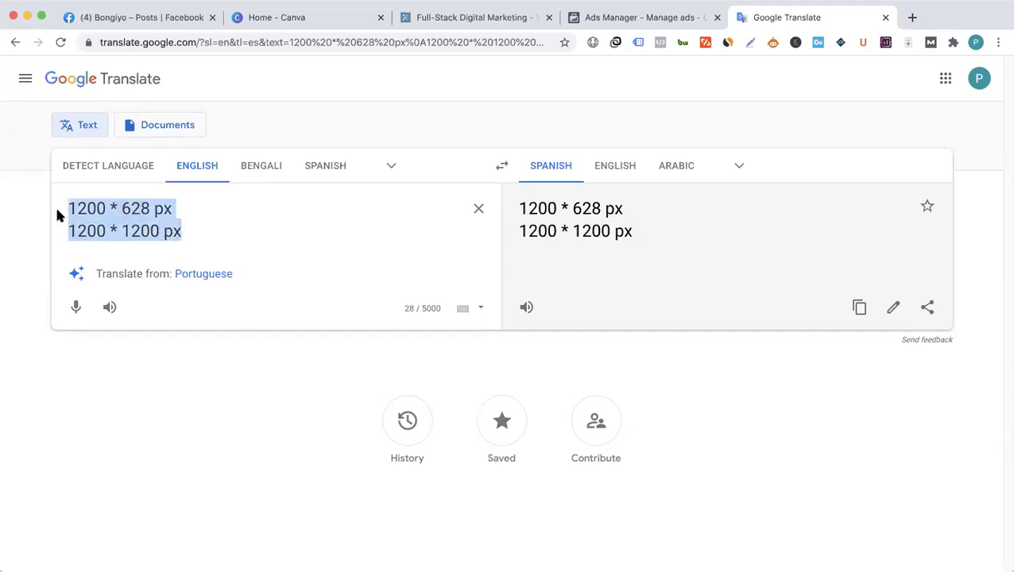
{"action": "left_click", "coordinate": [106, 229]}
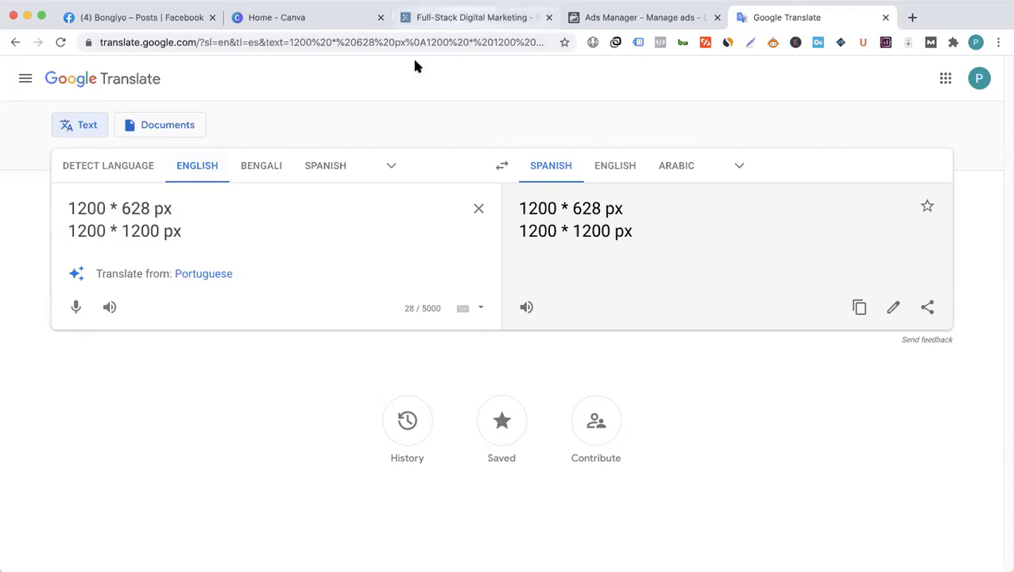
{"action": "left_click", "coordinate": [576, 21]}
{"action": "left_click", "coordinate": [747, 18]}
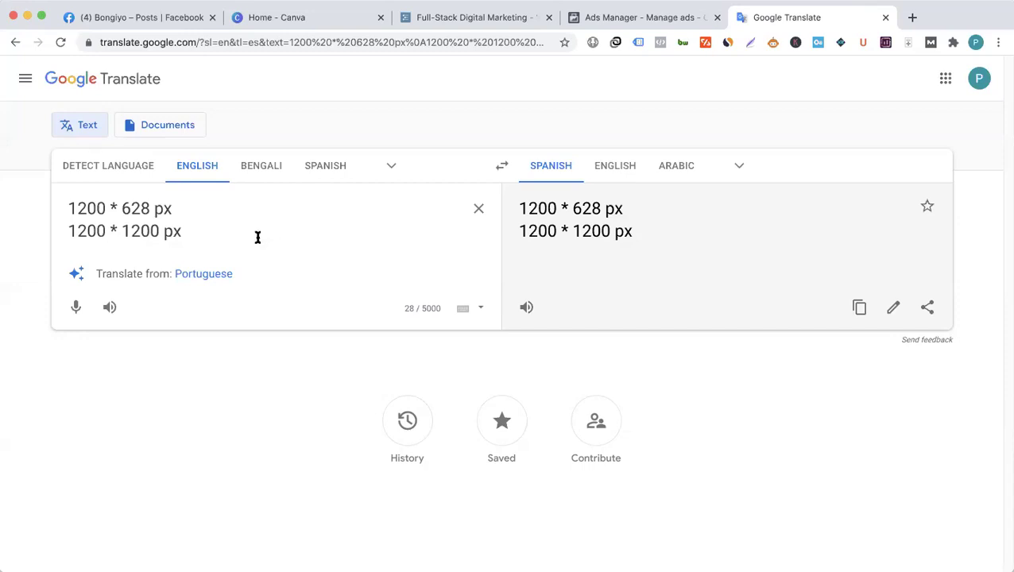
{"action": "key", "text": "shift+alt+Left"}
{"action": "key", "text": "Right"}
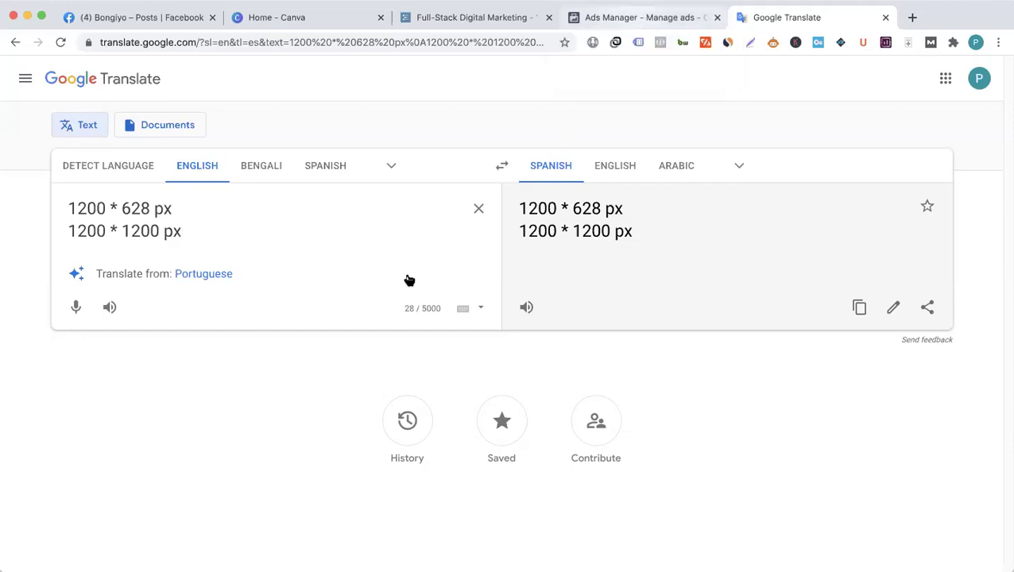
- Switch to Ads Manager, reload the campaign list, and examine the results, reach, cost and end date columns
{"action": "key", "text": "ctrl+shift+Tab"}
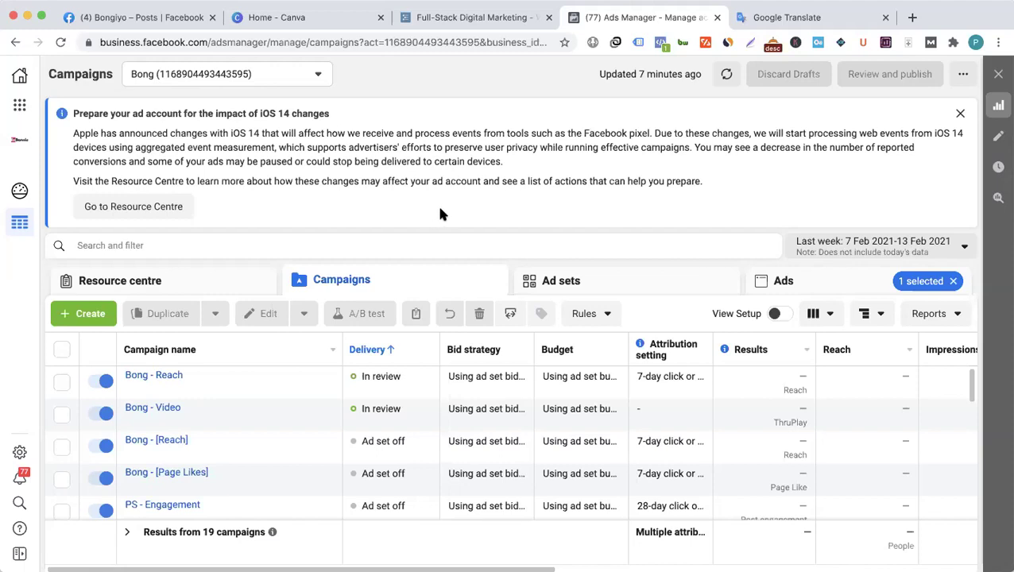
{"action": "left_click", "coordinate": [60, 43]}
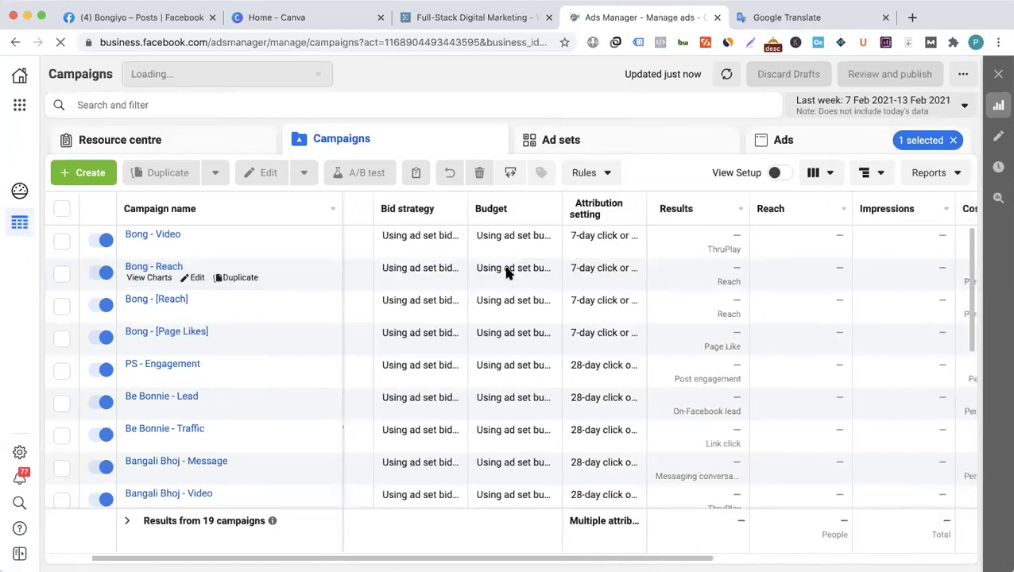
{"action": "scroll", "coordinate": [506, 272], "scroll_direction": "right", "scroll_amount": 4}
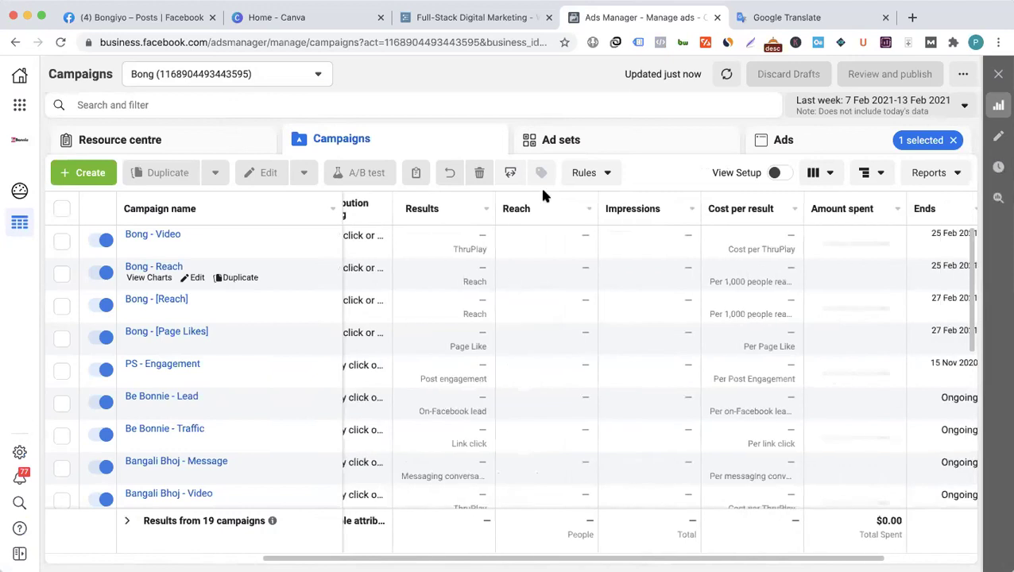